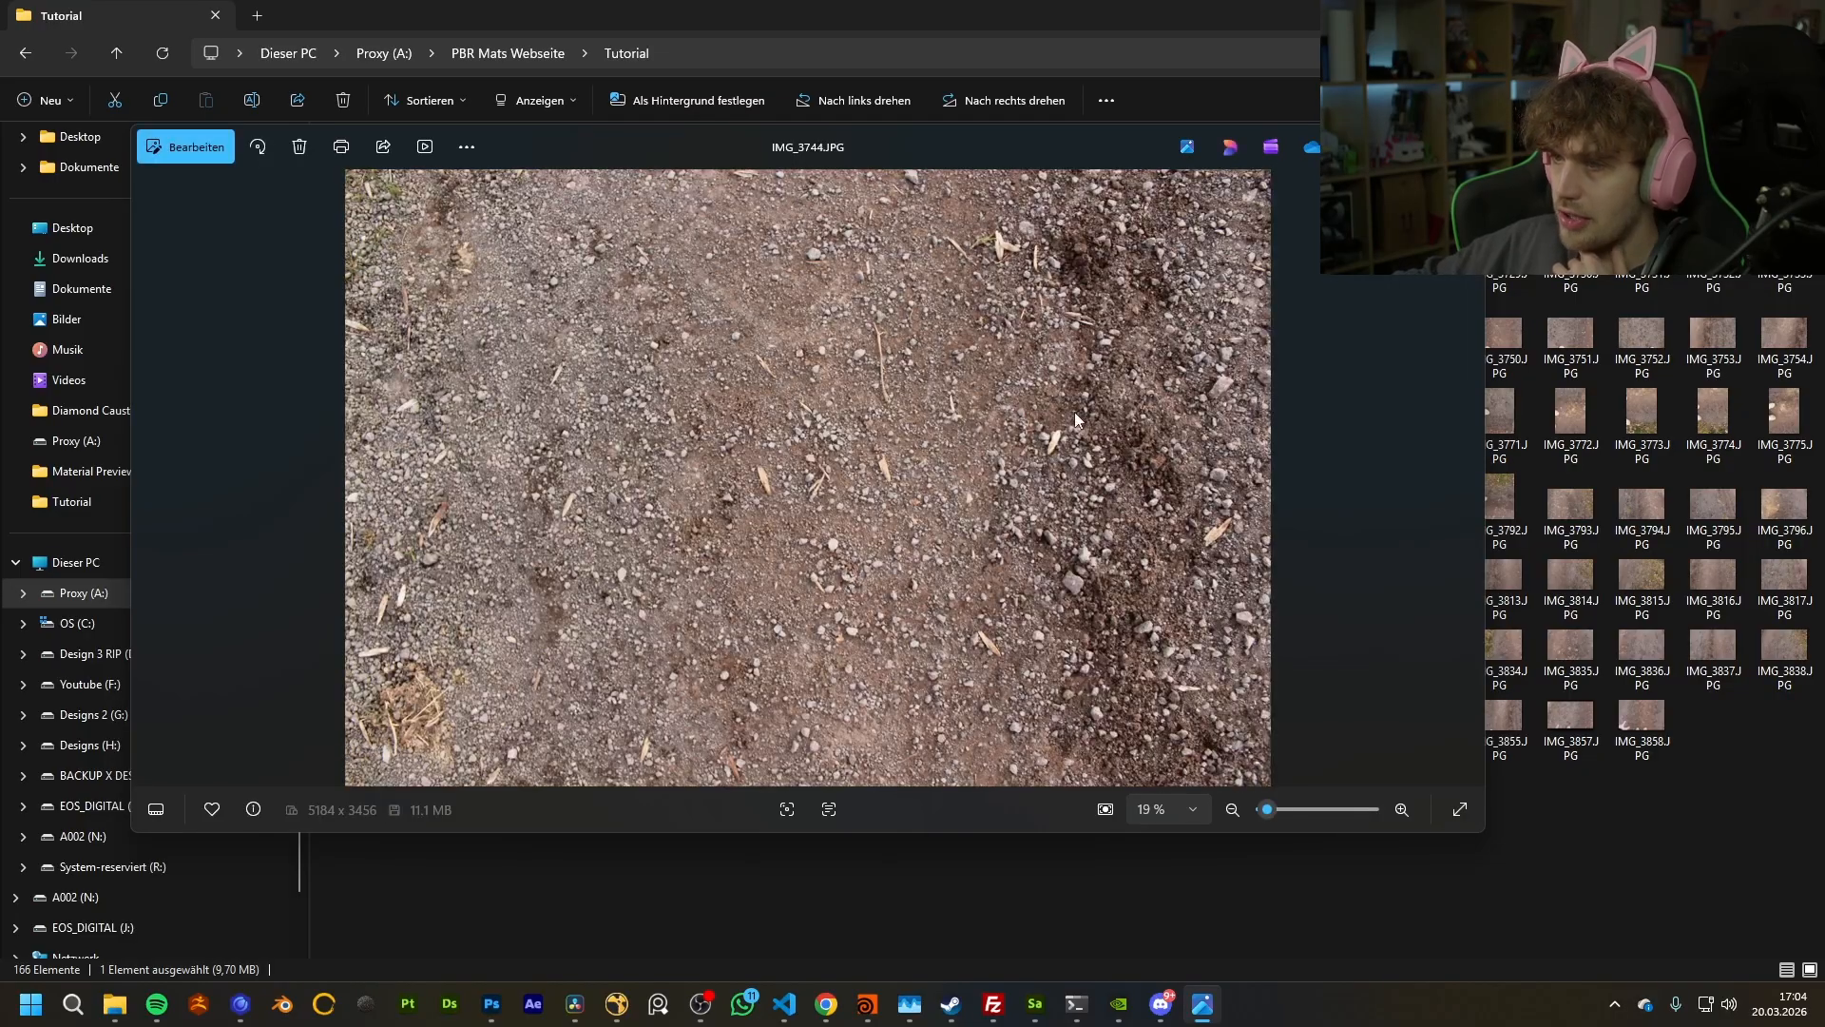
Step: Close the photo preview and place the Tutorial folder window over the empty RealityScan project
click(1462, 147)
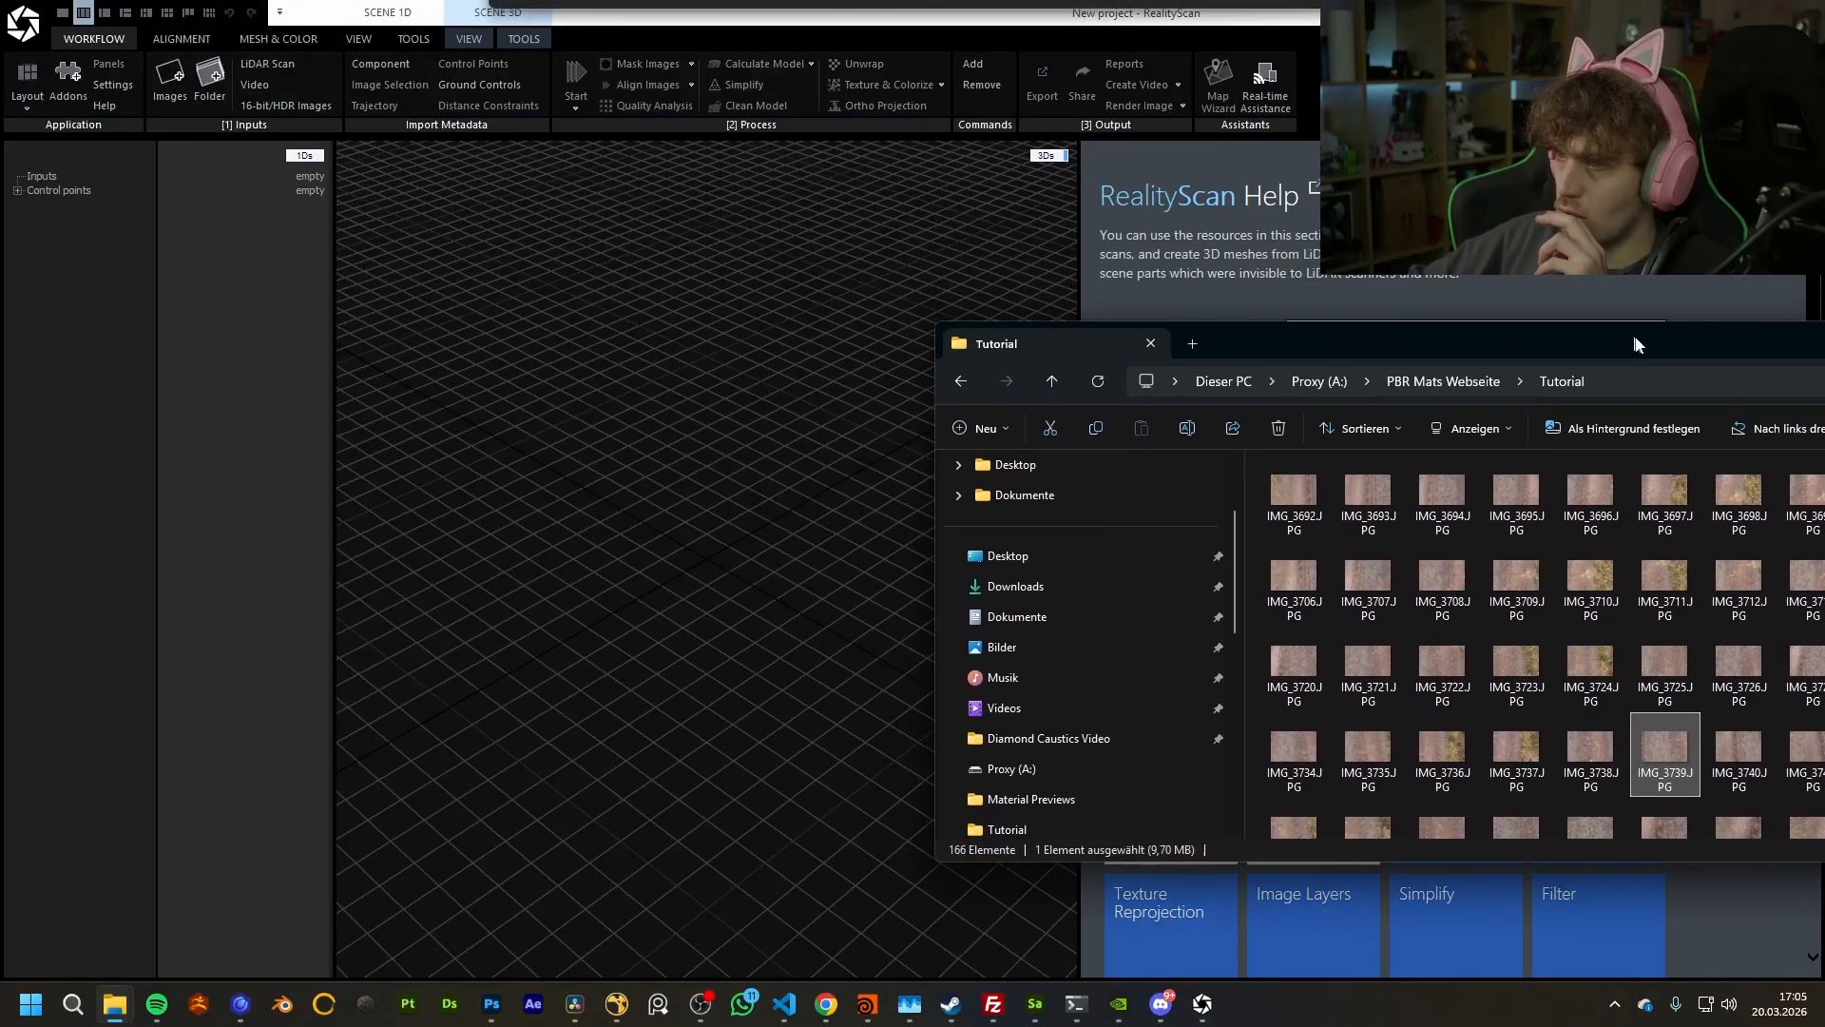
drag(1638, 346, 1604, 322)
drag(1382, 313, 972, 163)
click(857, 329)
scroll(1378, 542, down, 7)
shift+click(1671, 636)
scroll(1331, 475, up, 7)
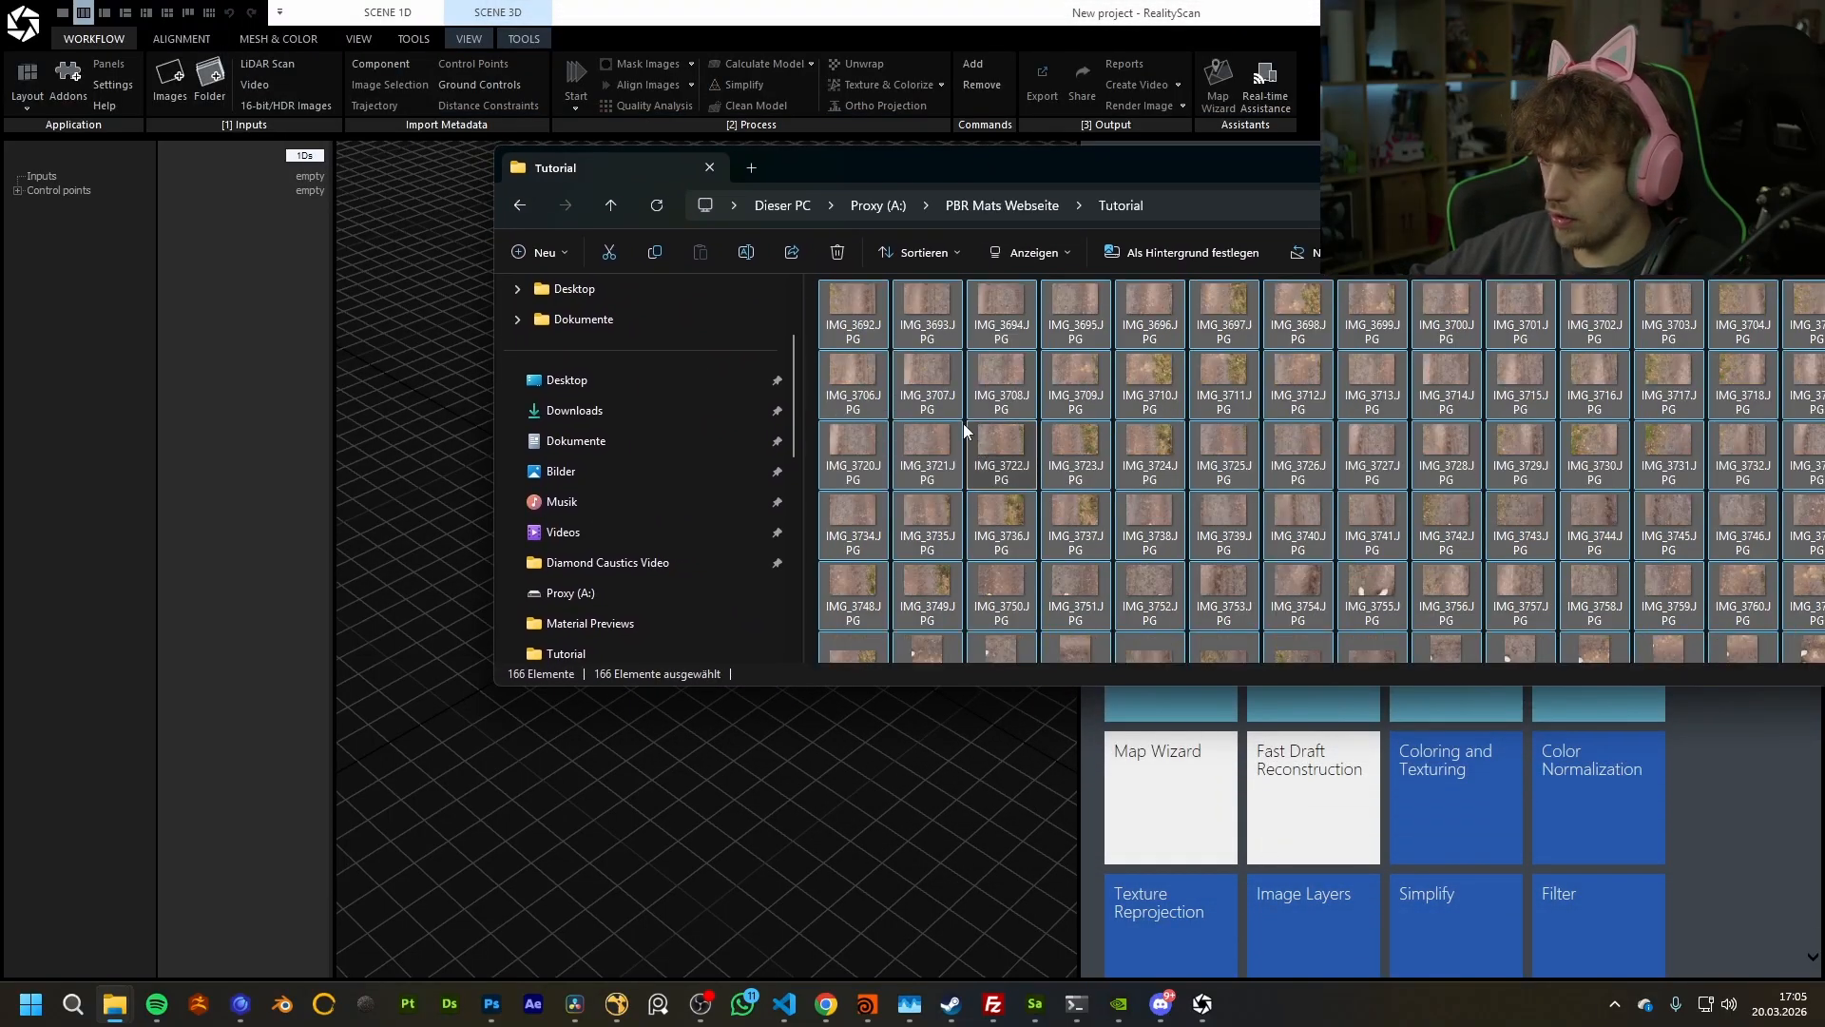
scroll(1516, 538, down, 7)
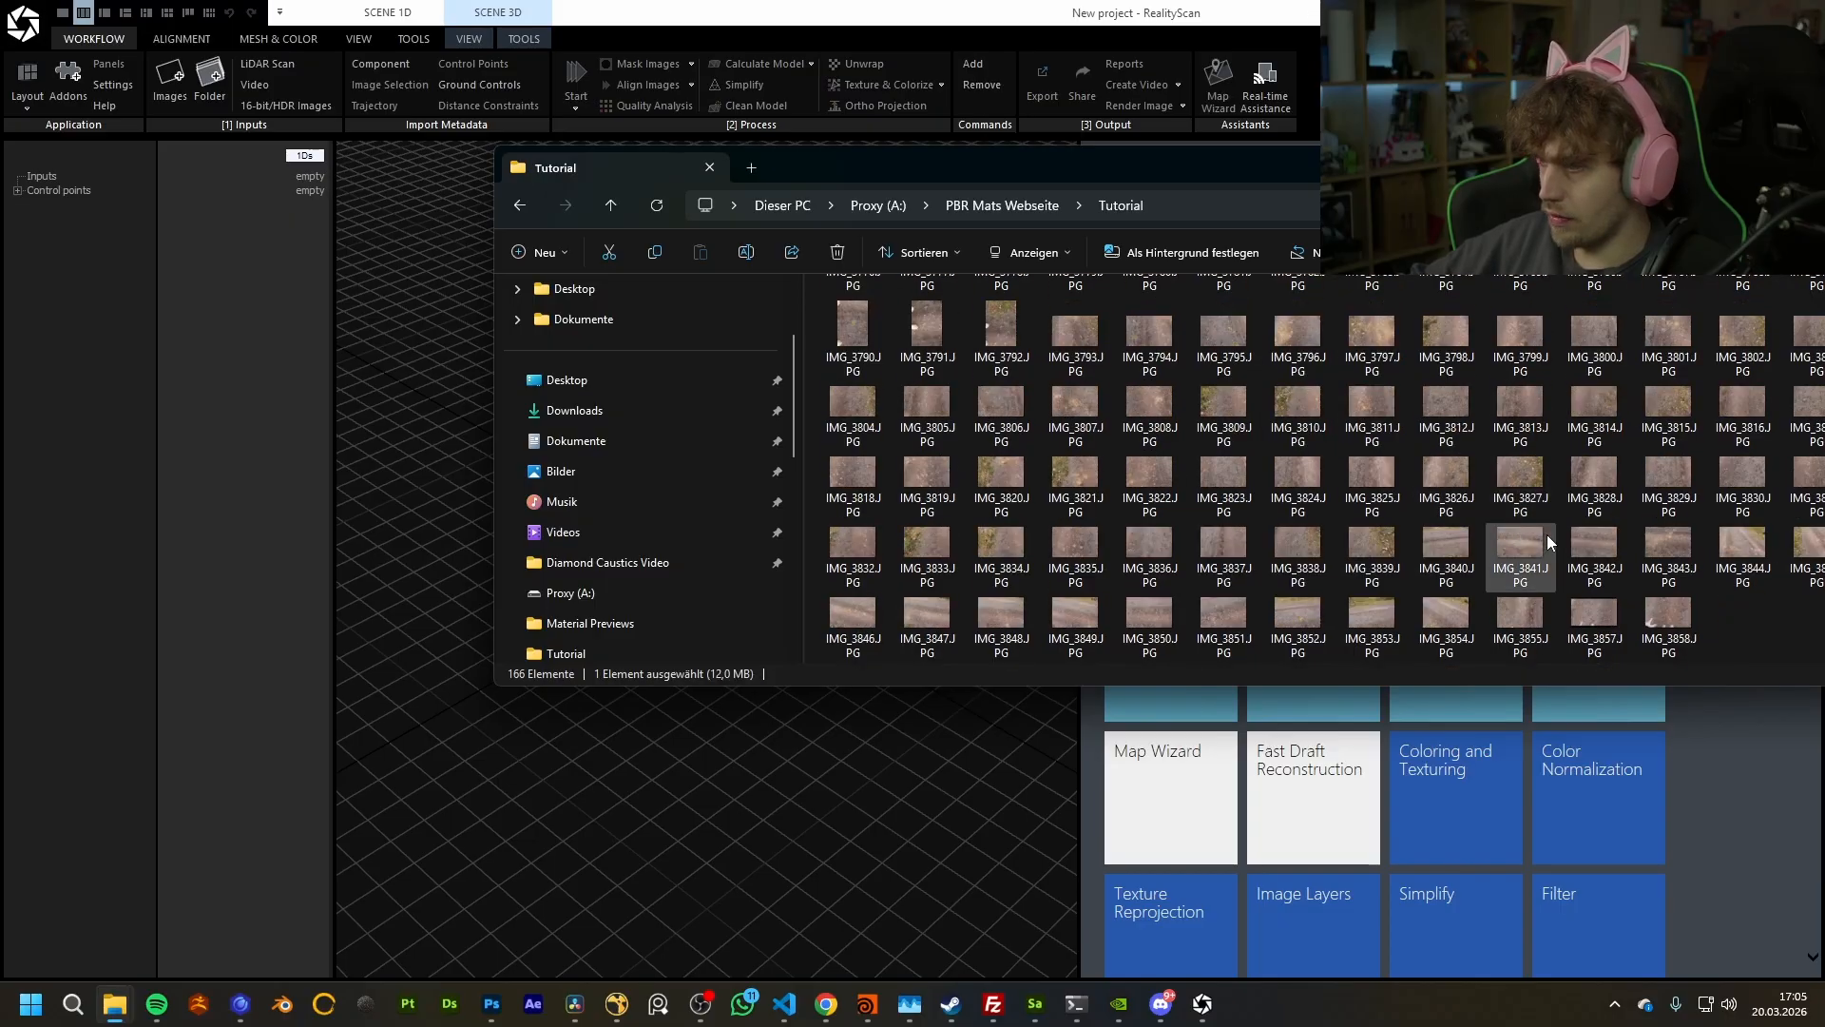
scroll(1538, 571, up, 7)
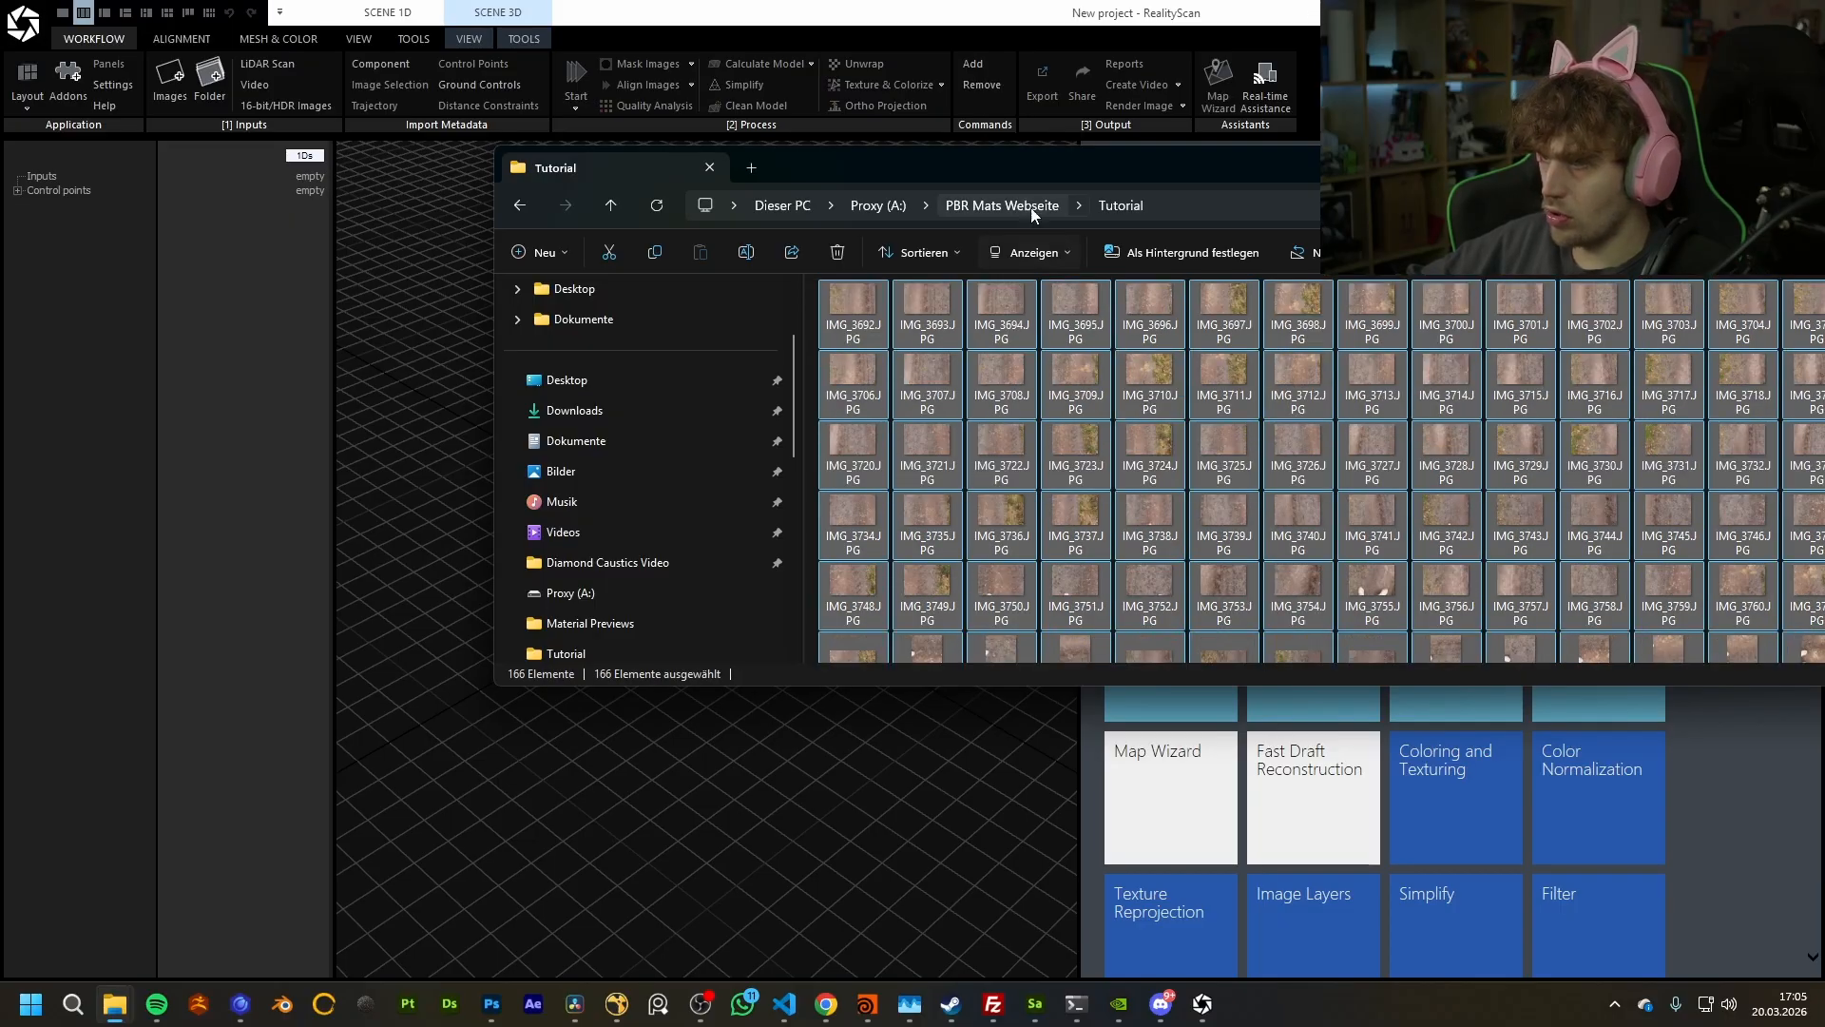
Step: Import the whole Tutorial folder from PBR Mats Webseite into the RealityScan project as image inputs
click(1037, 209)
drag(874, 645, 73, 342)
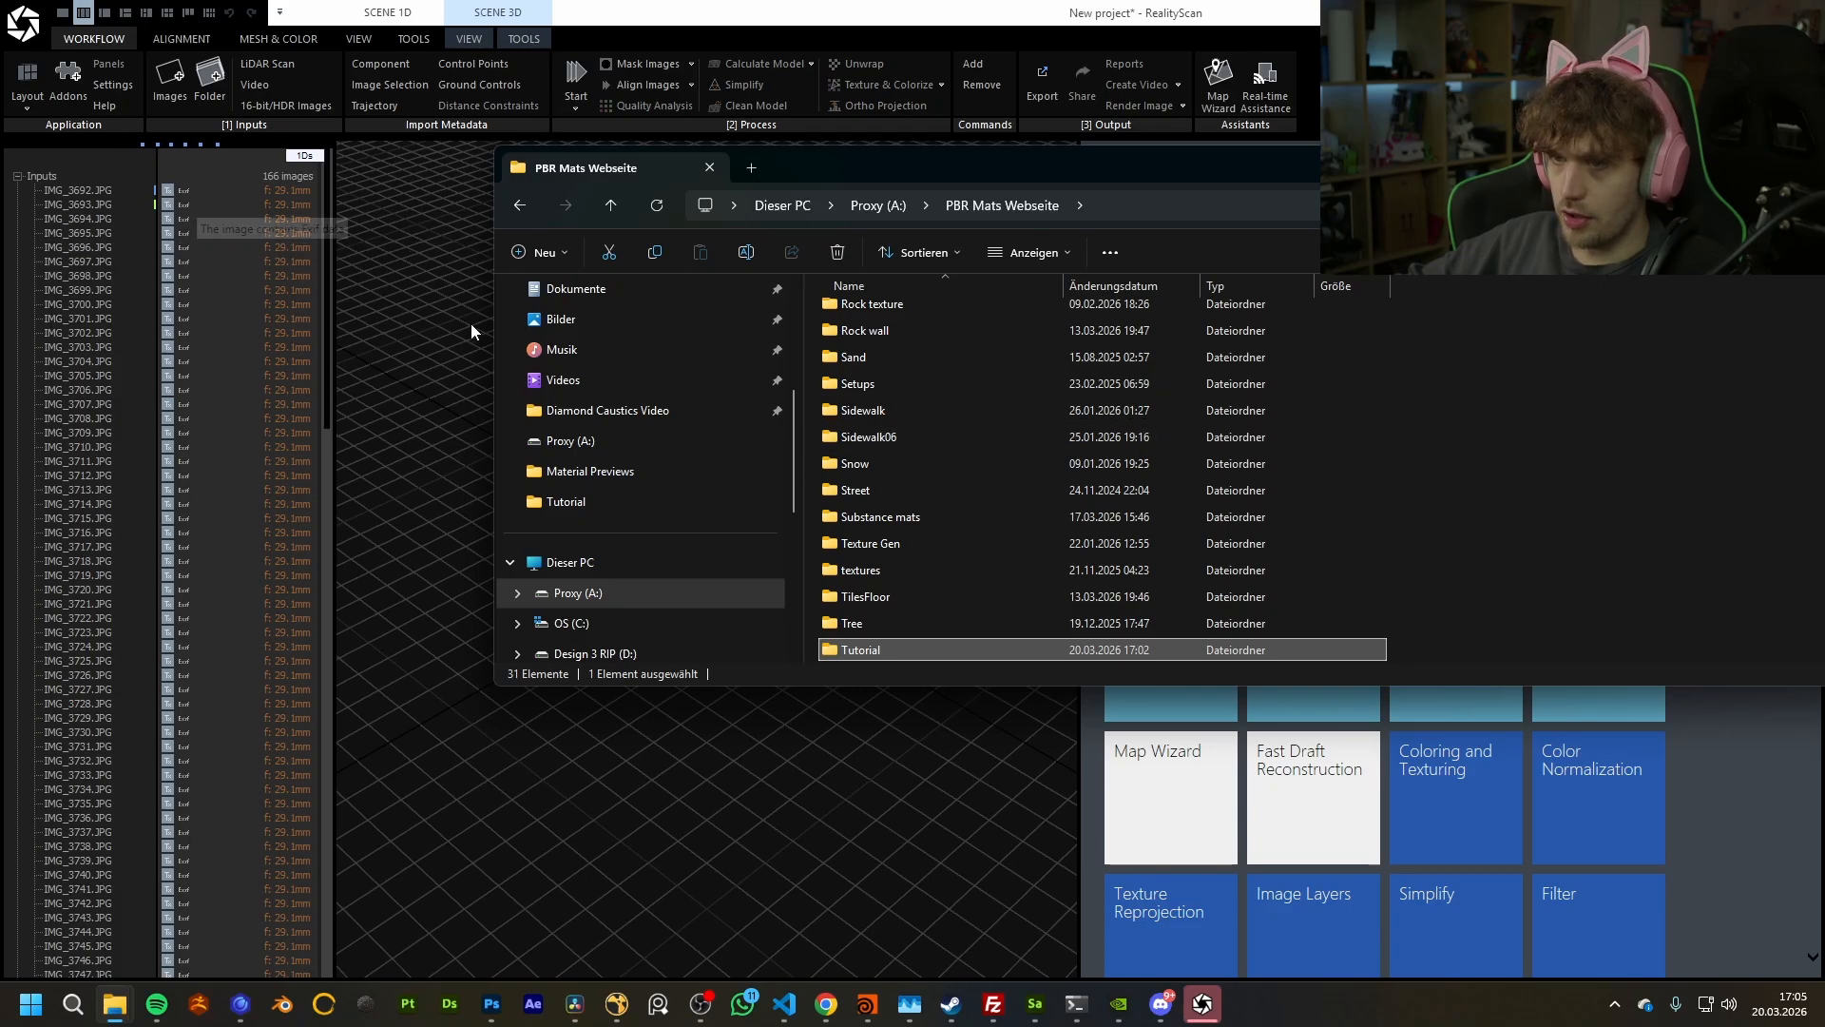
Step: Open the detailed properties of IMG_3692.JPG in the Tutorial folder and examine its bit depth, resolution unit and colour representation
double_click(933, 652)
click(867, 328)
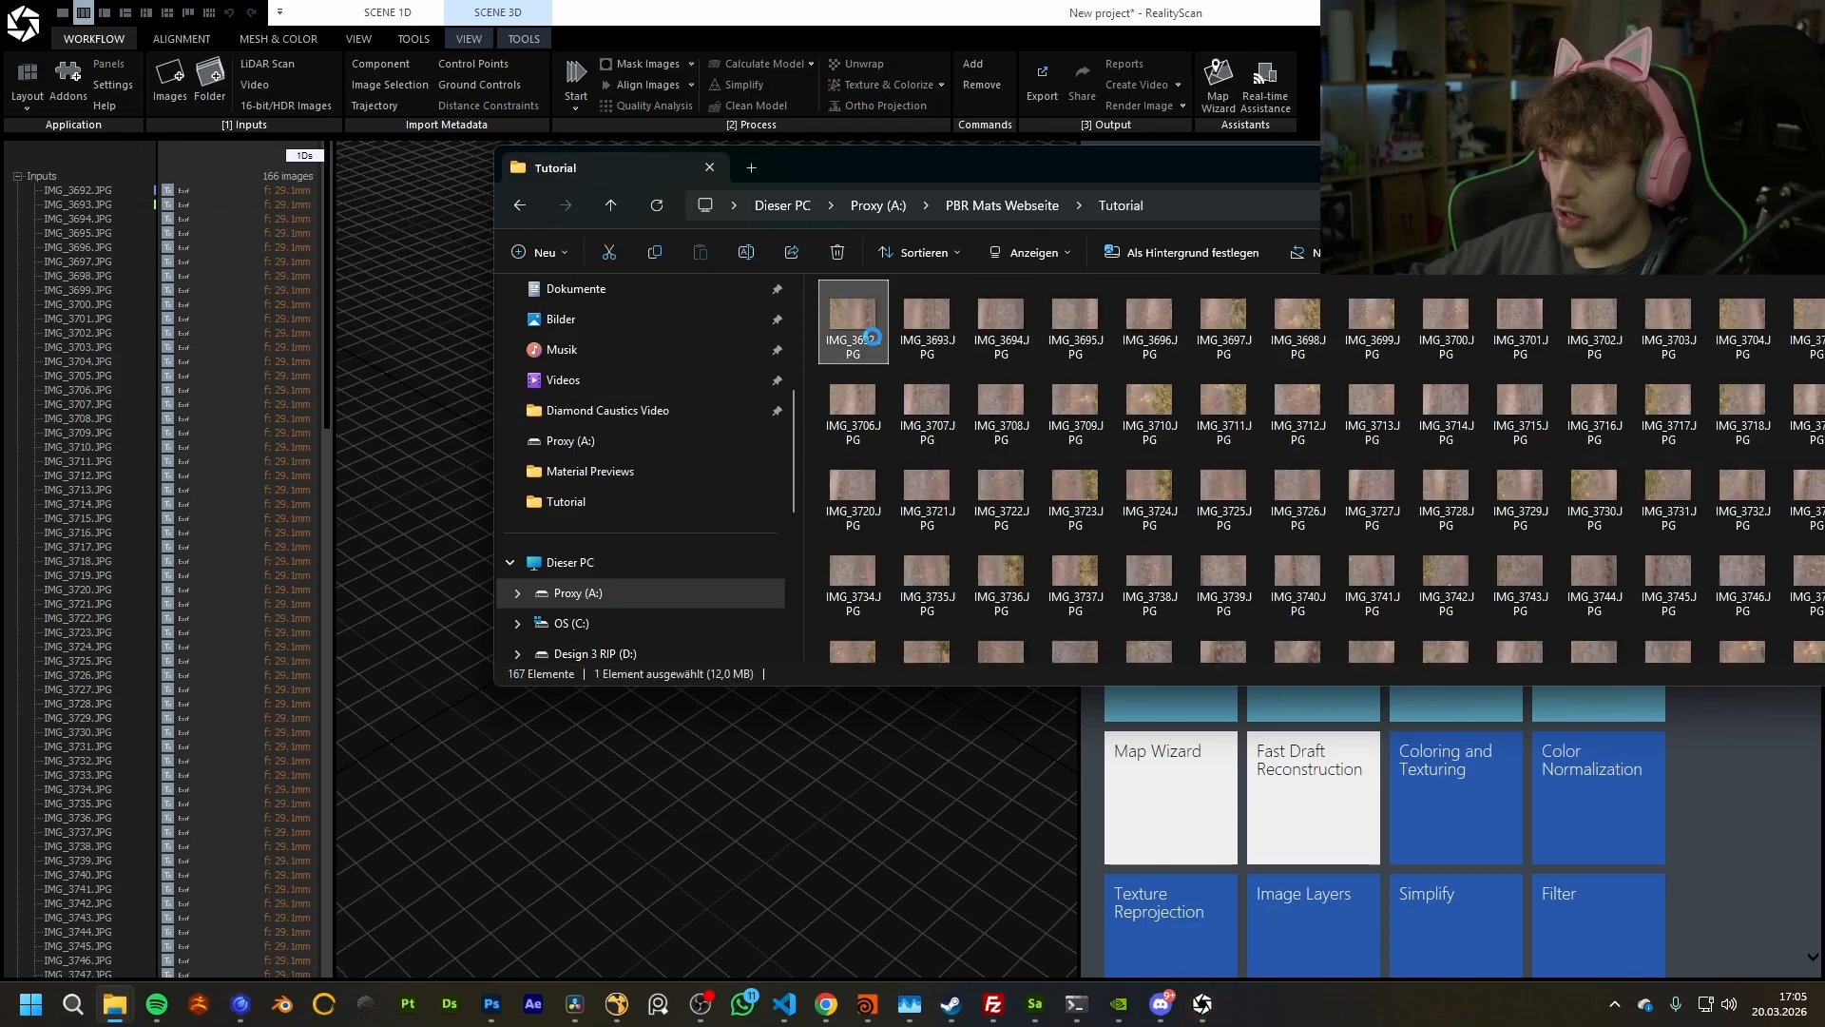
right_click(873, 338)
click(951, 964)
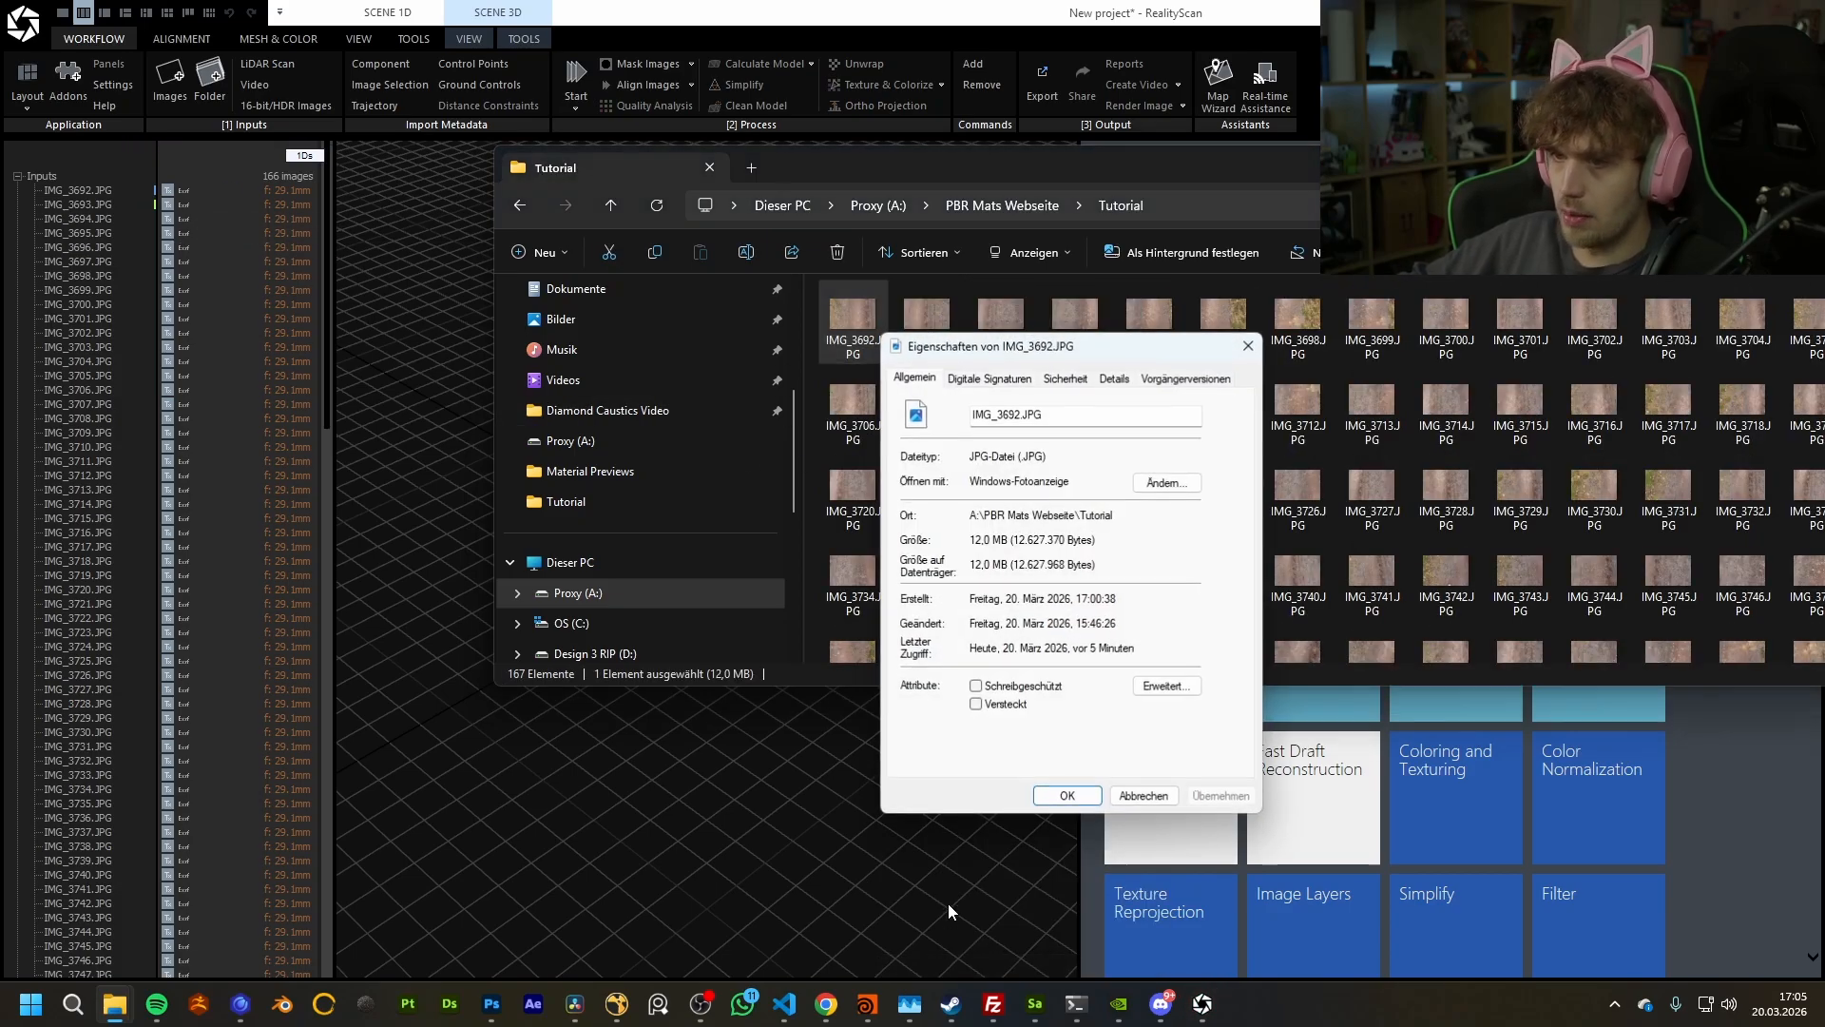
click(1112, 378)
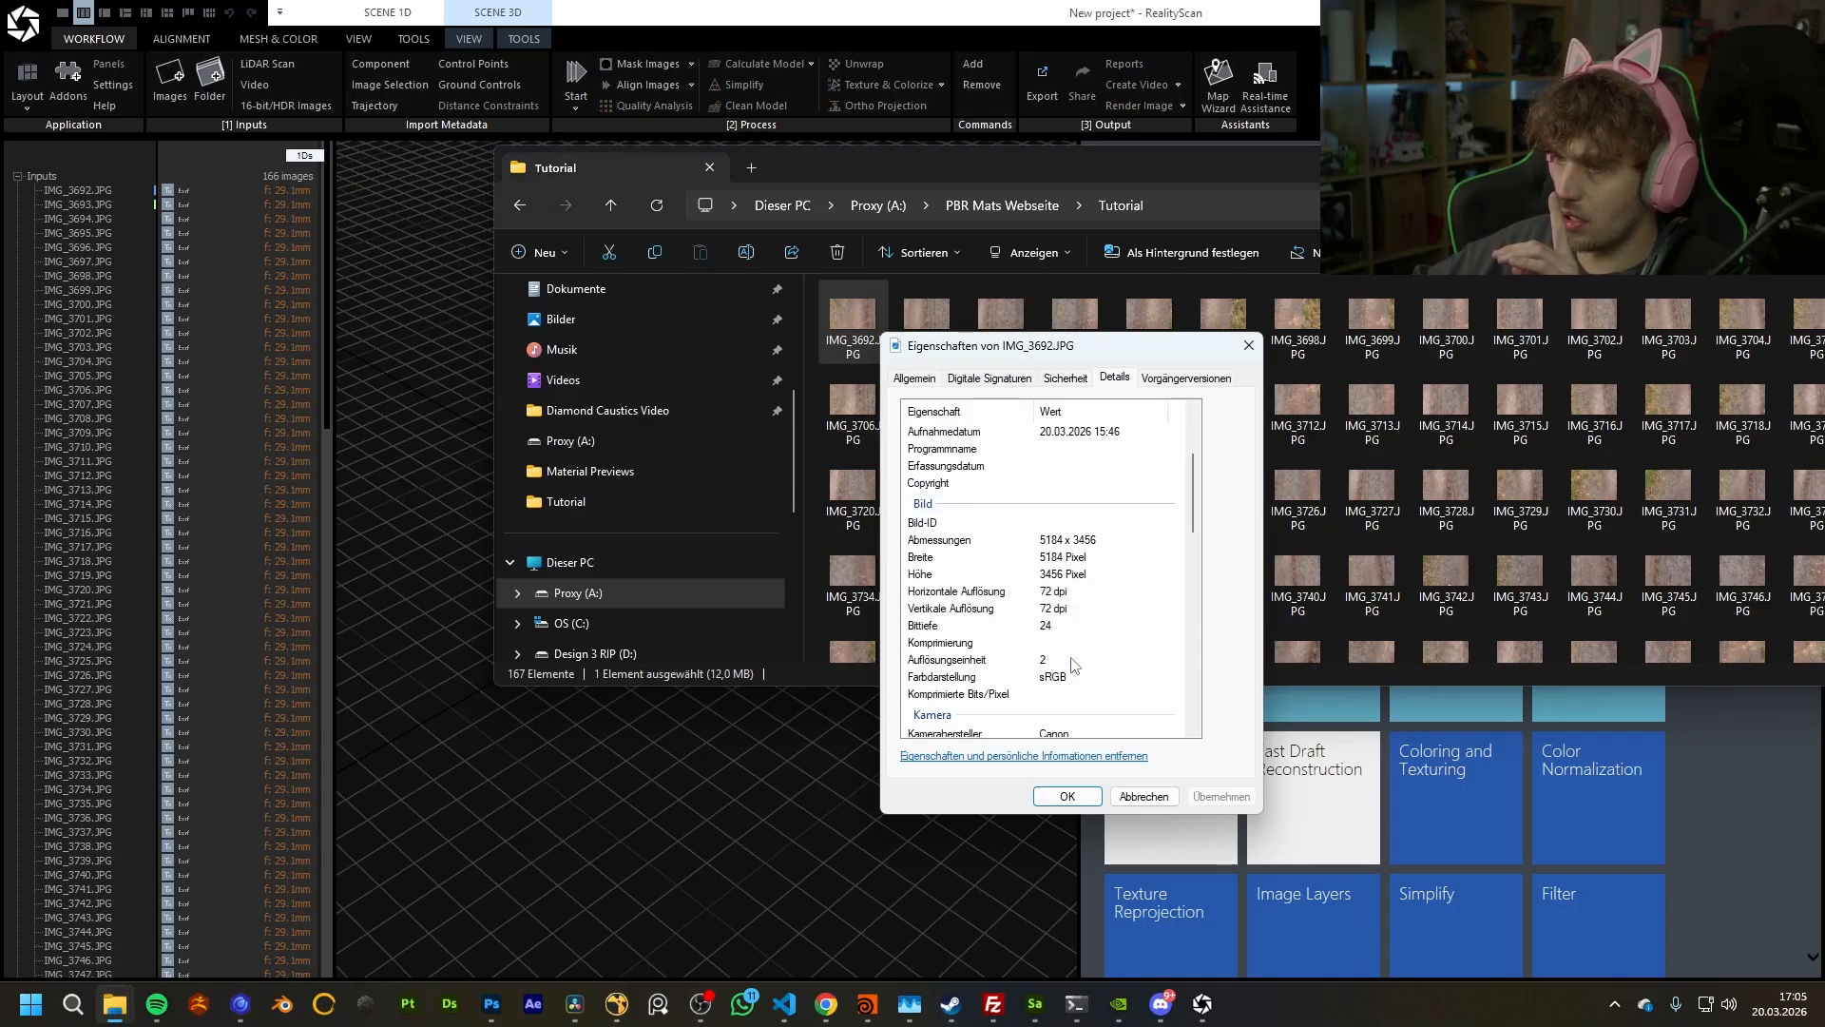
click(1073, 626)
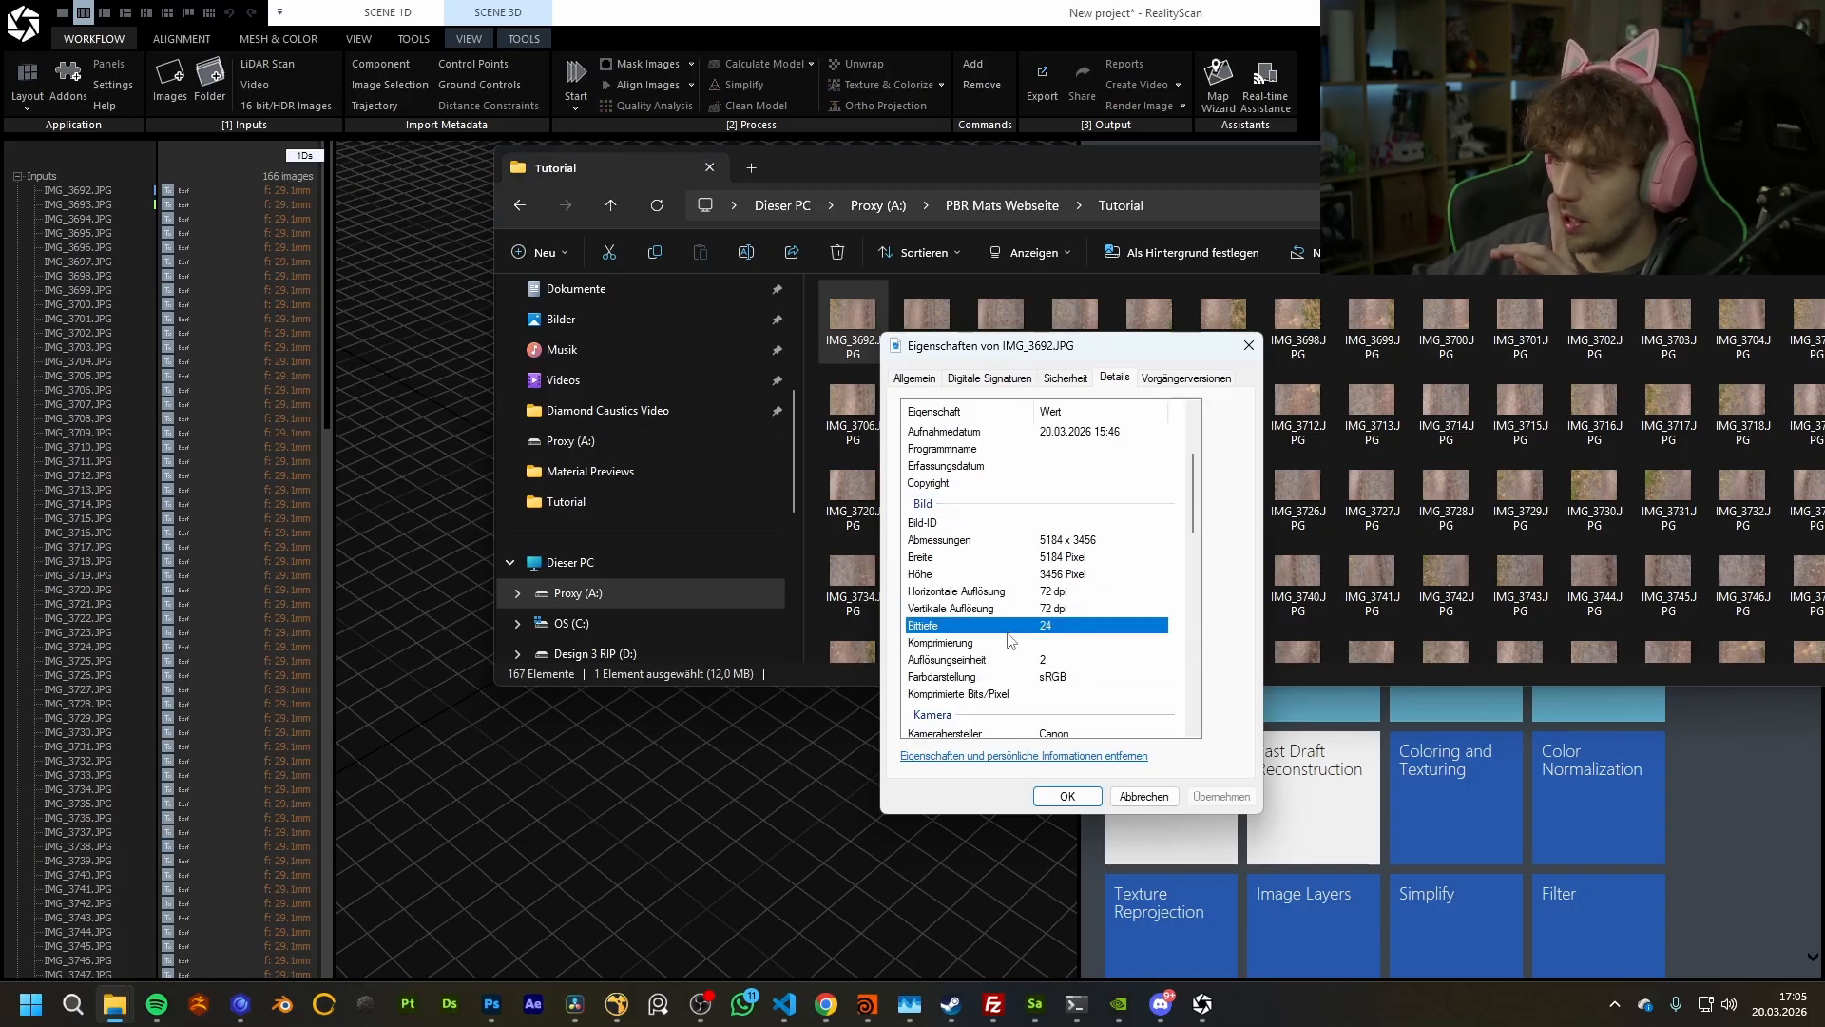
click(1059, 675)
click(1037, 661)
click(1044, 675)
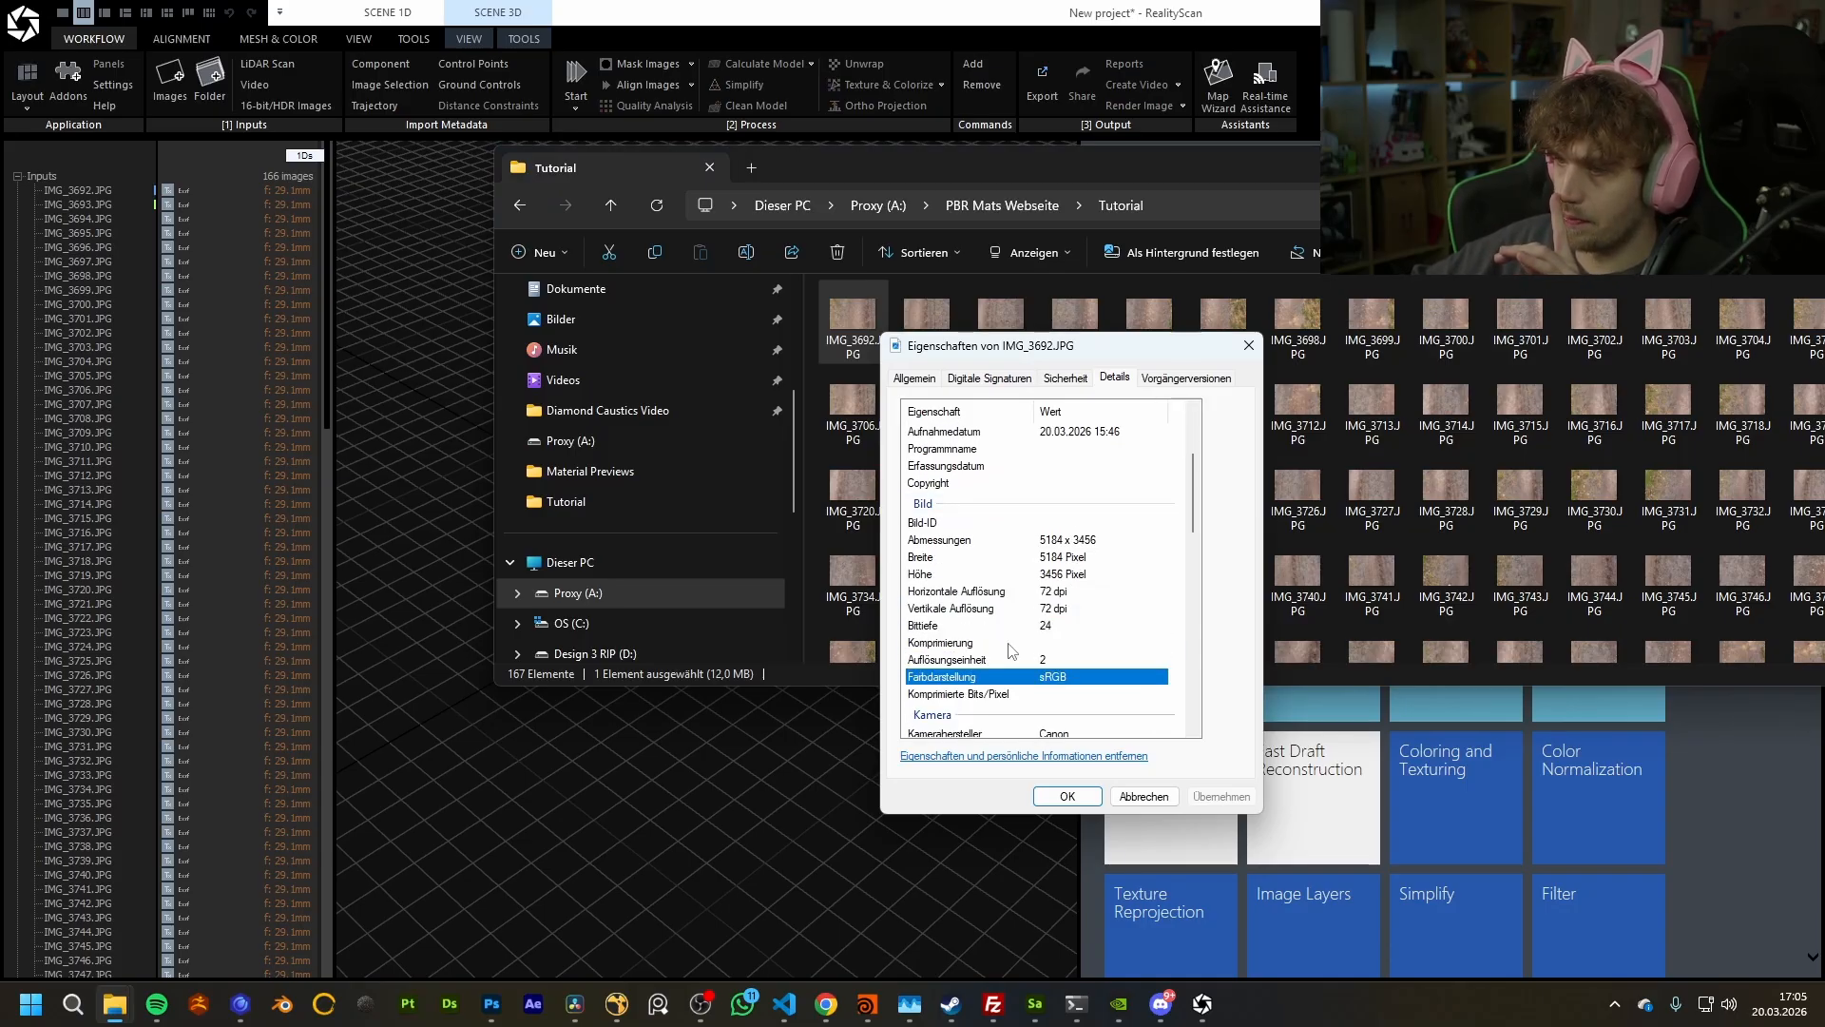
Step: Examine the photo's camera metadata: camera model, aperture, exposure time, exposure bias and focal length
scroll(1051, 588, down, 2)
scroll(1062, 616, down, 3)
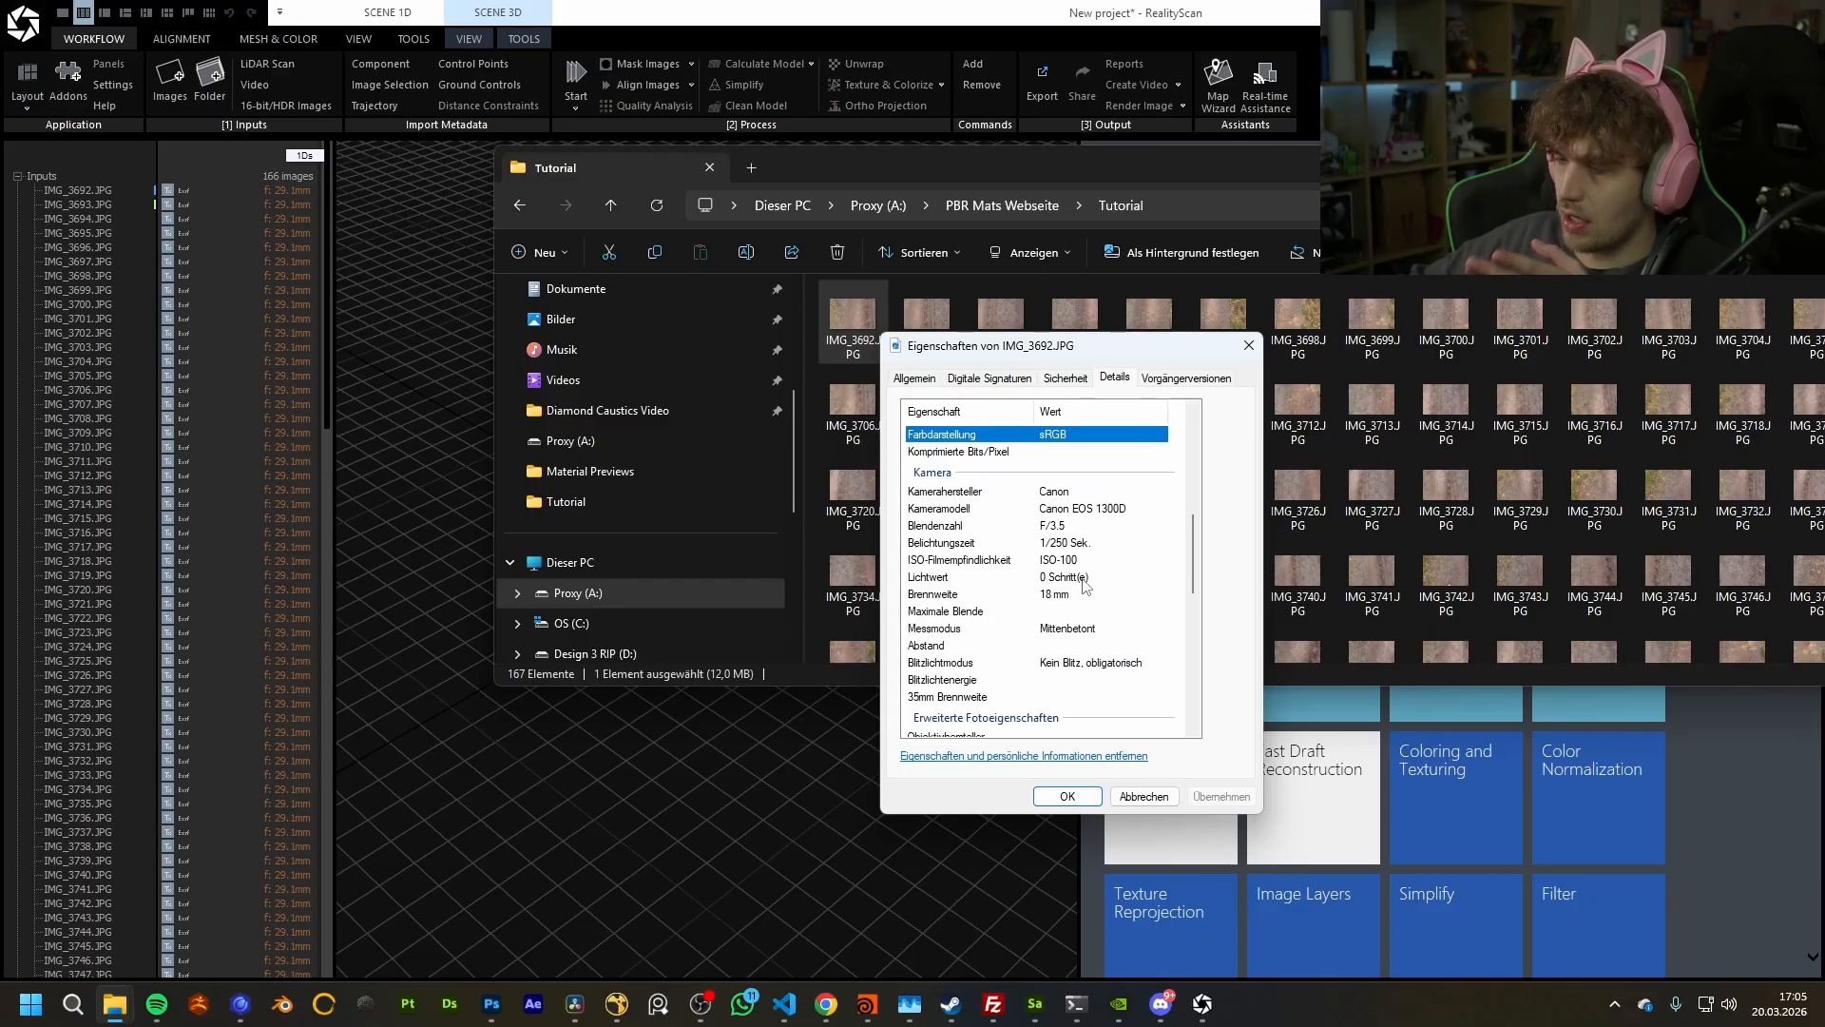
click(1080, 594)
click(1080, 576)
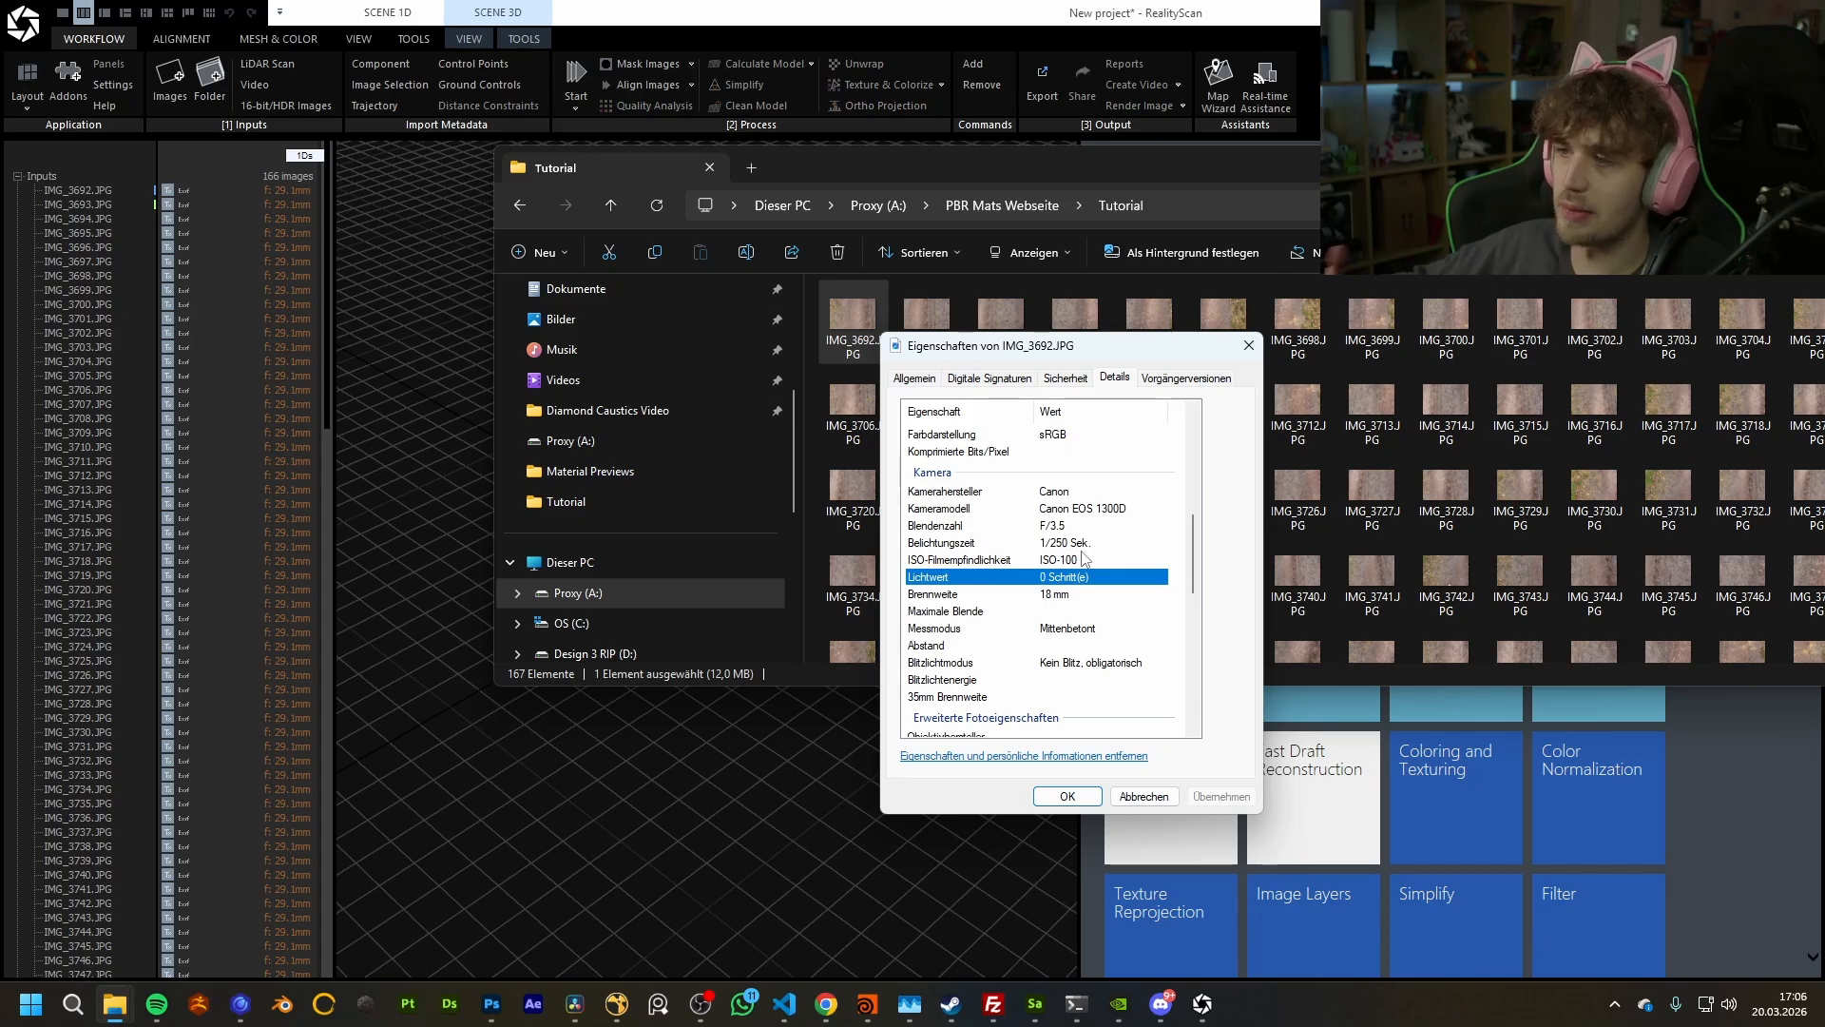
click(1093, 511)
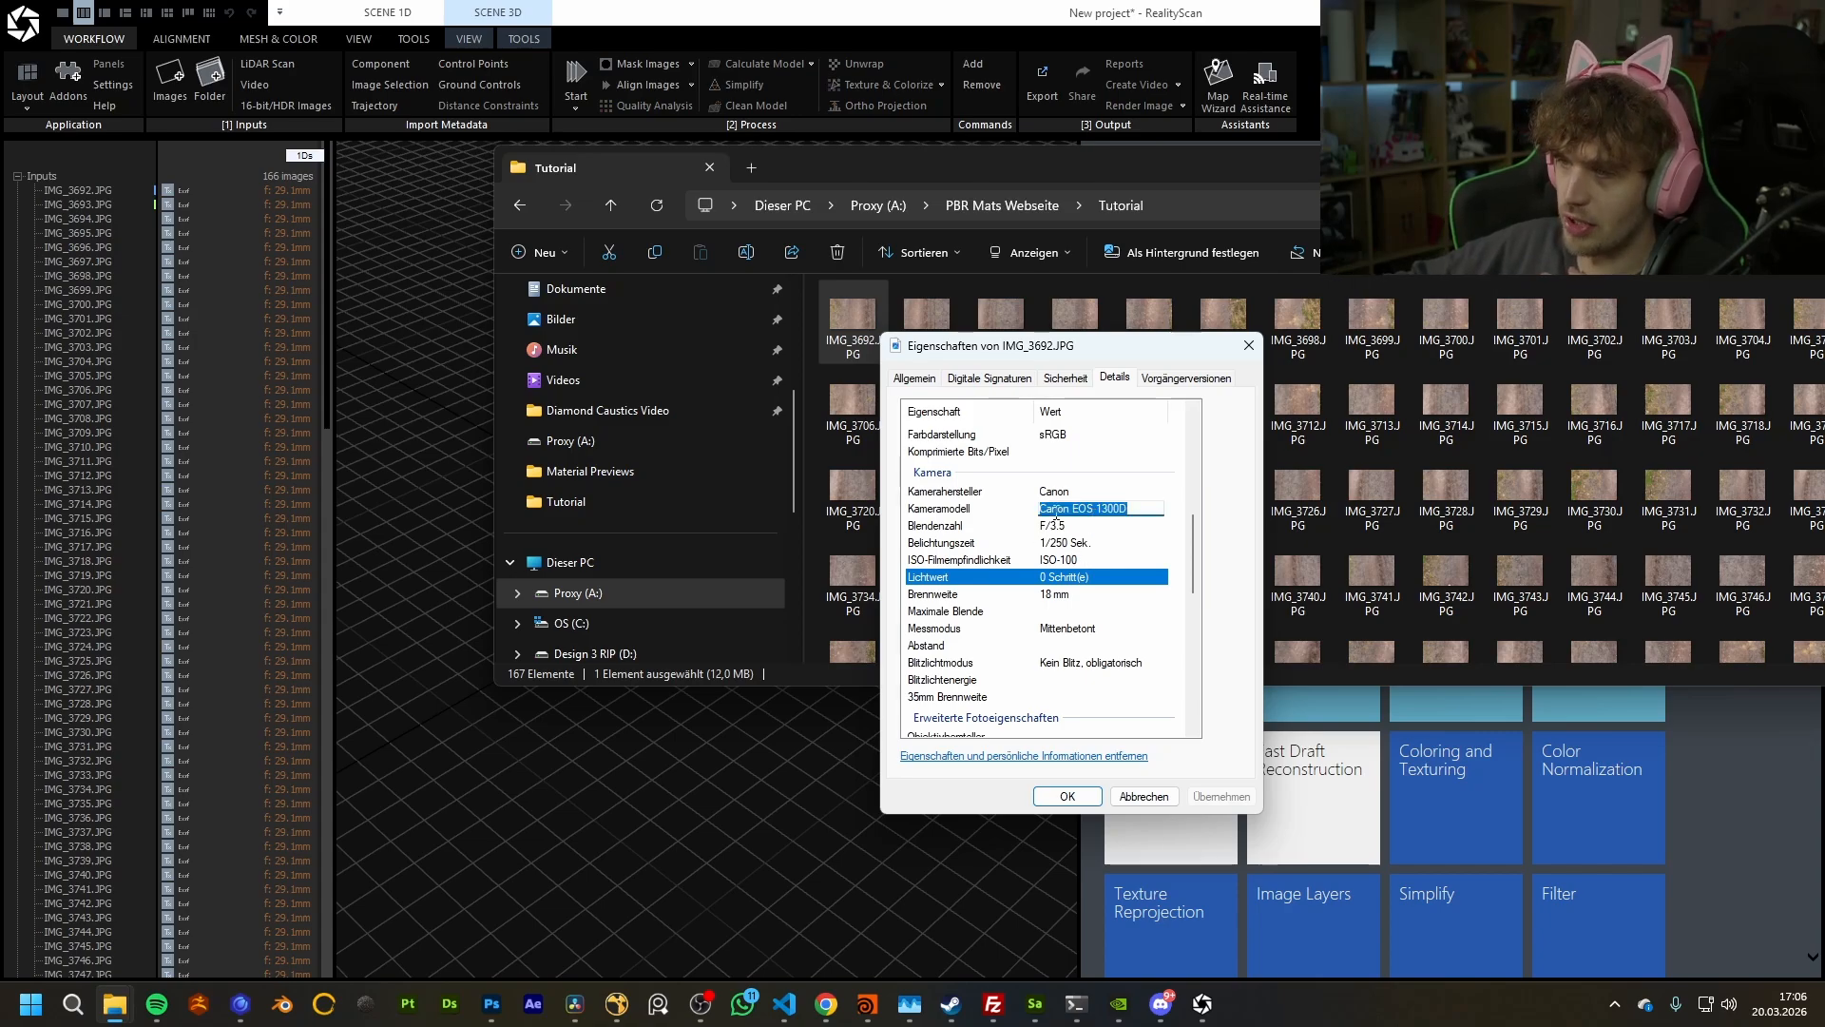
click(1100, 528)
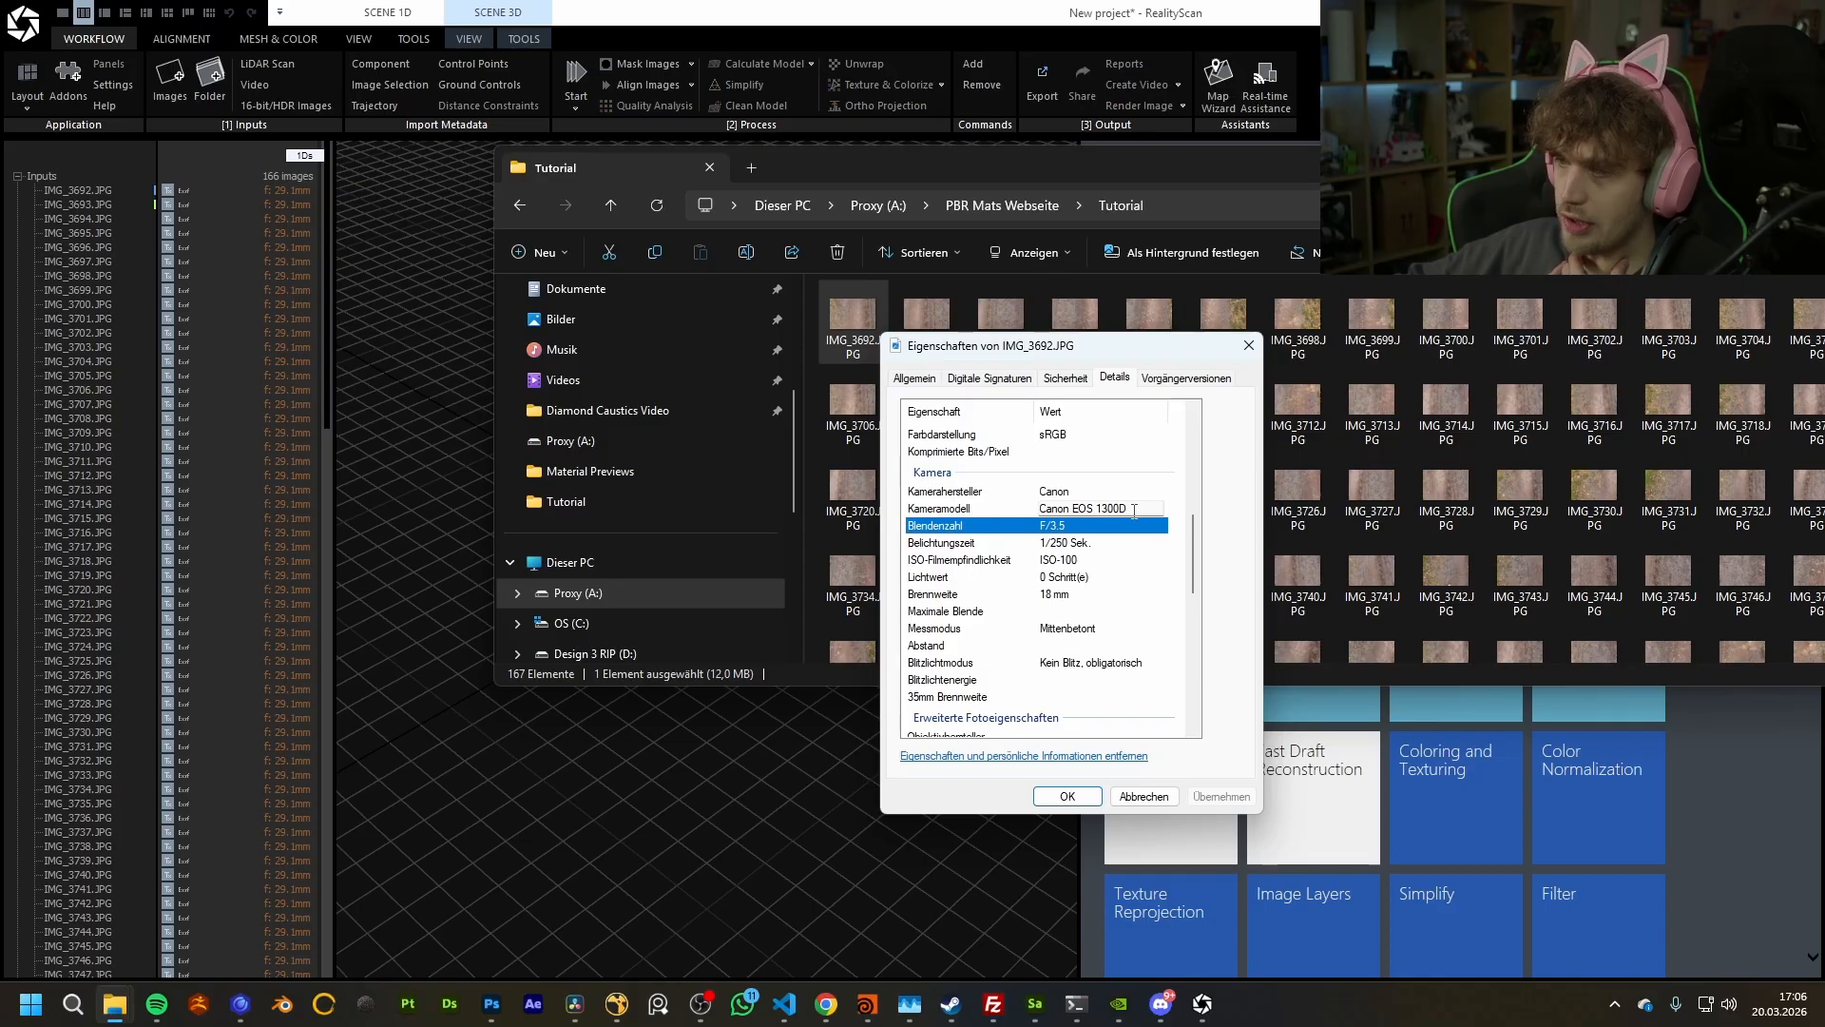
drag(1134, 511, 1020, 520)
click(1104, 546)
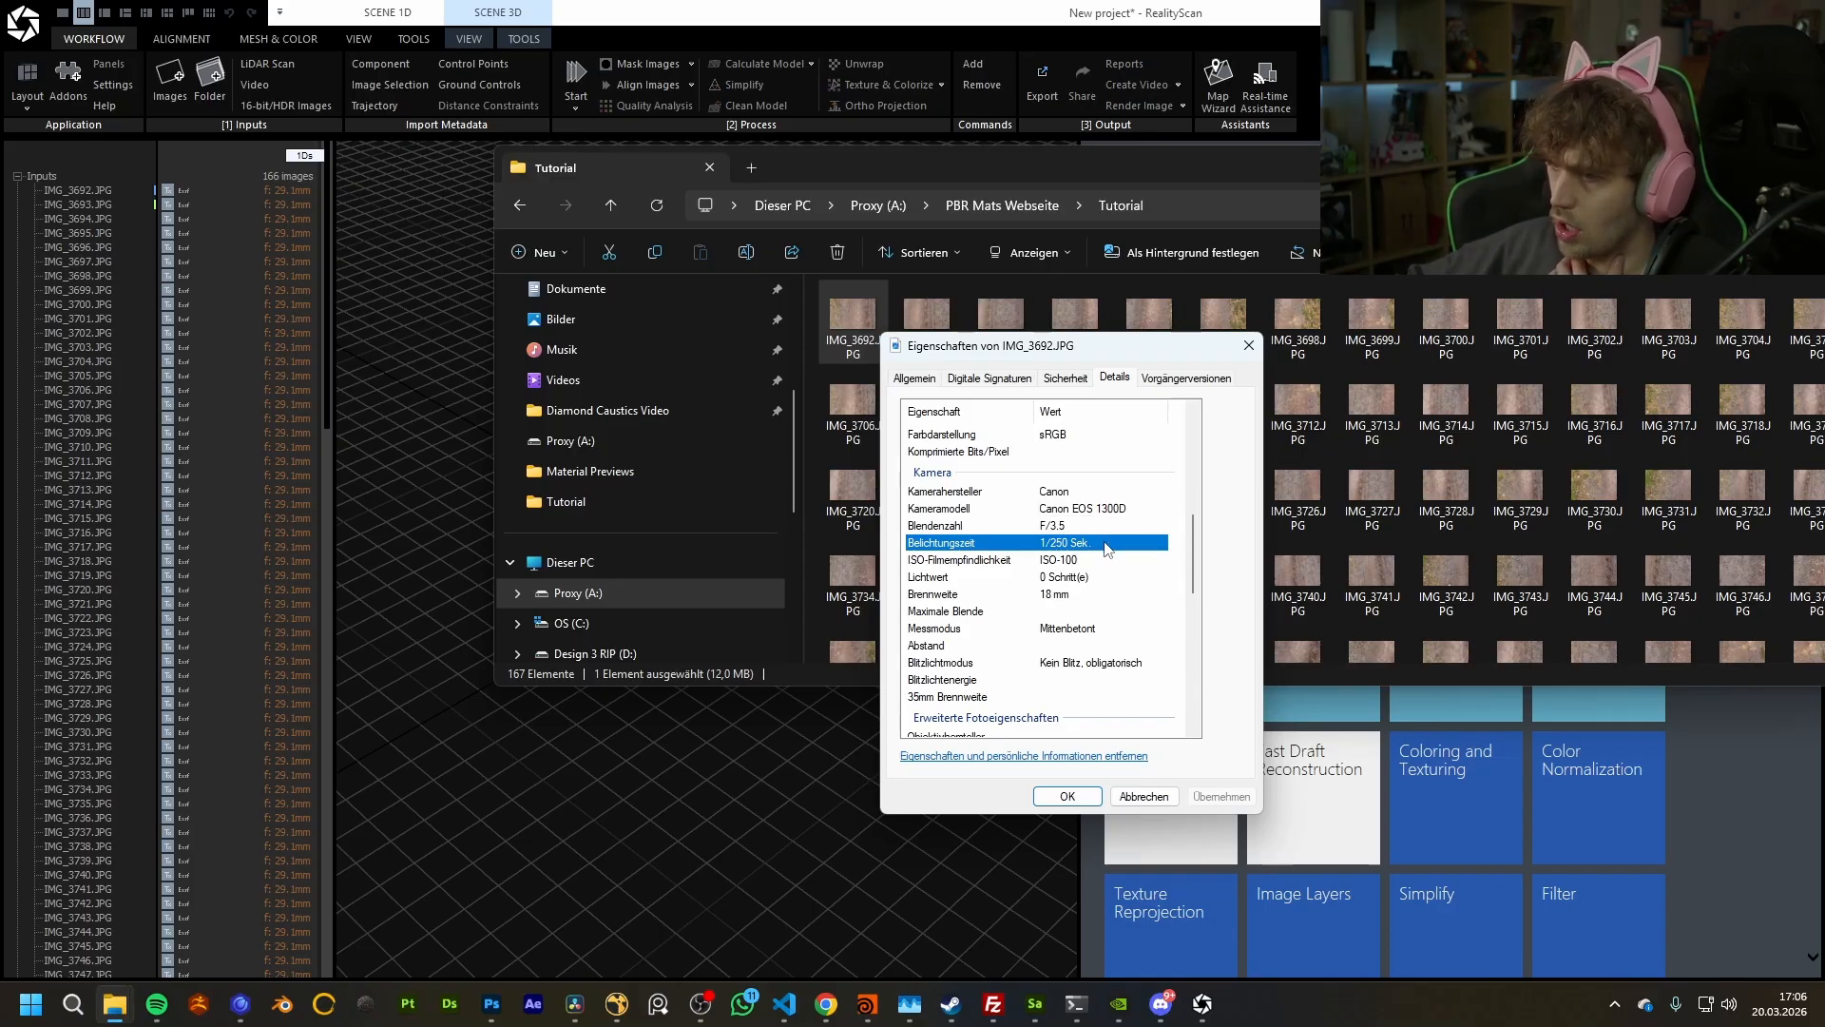
click(1094, 595)
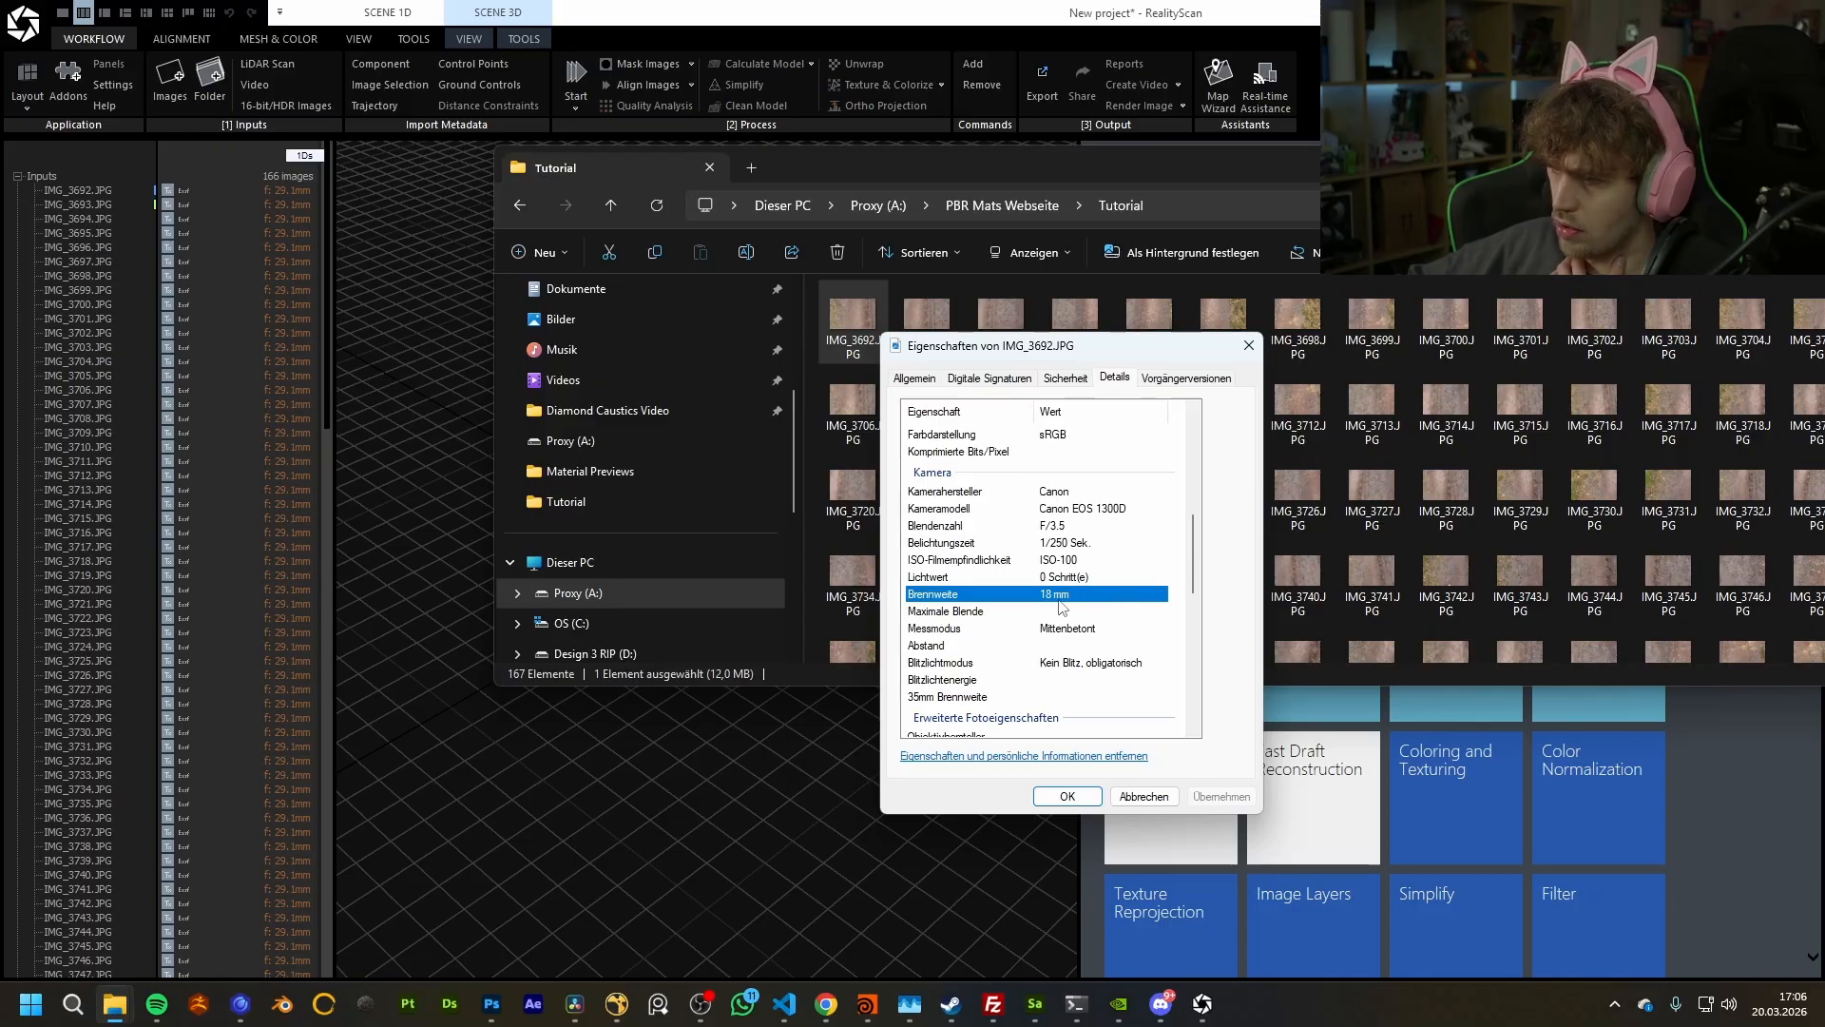
Step: Examine the photo's flash mode, lens model and remaining advanced metadata, and close the properties without changes
scroll(1060, 606, down, 4)
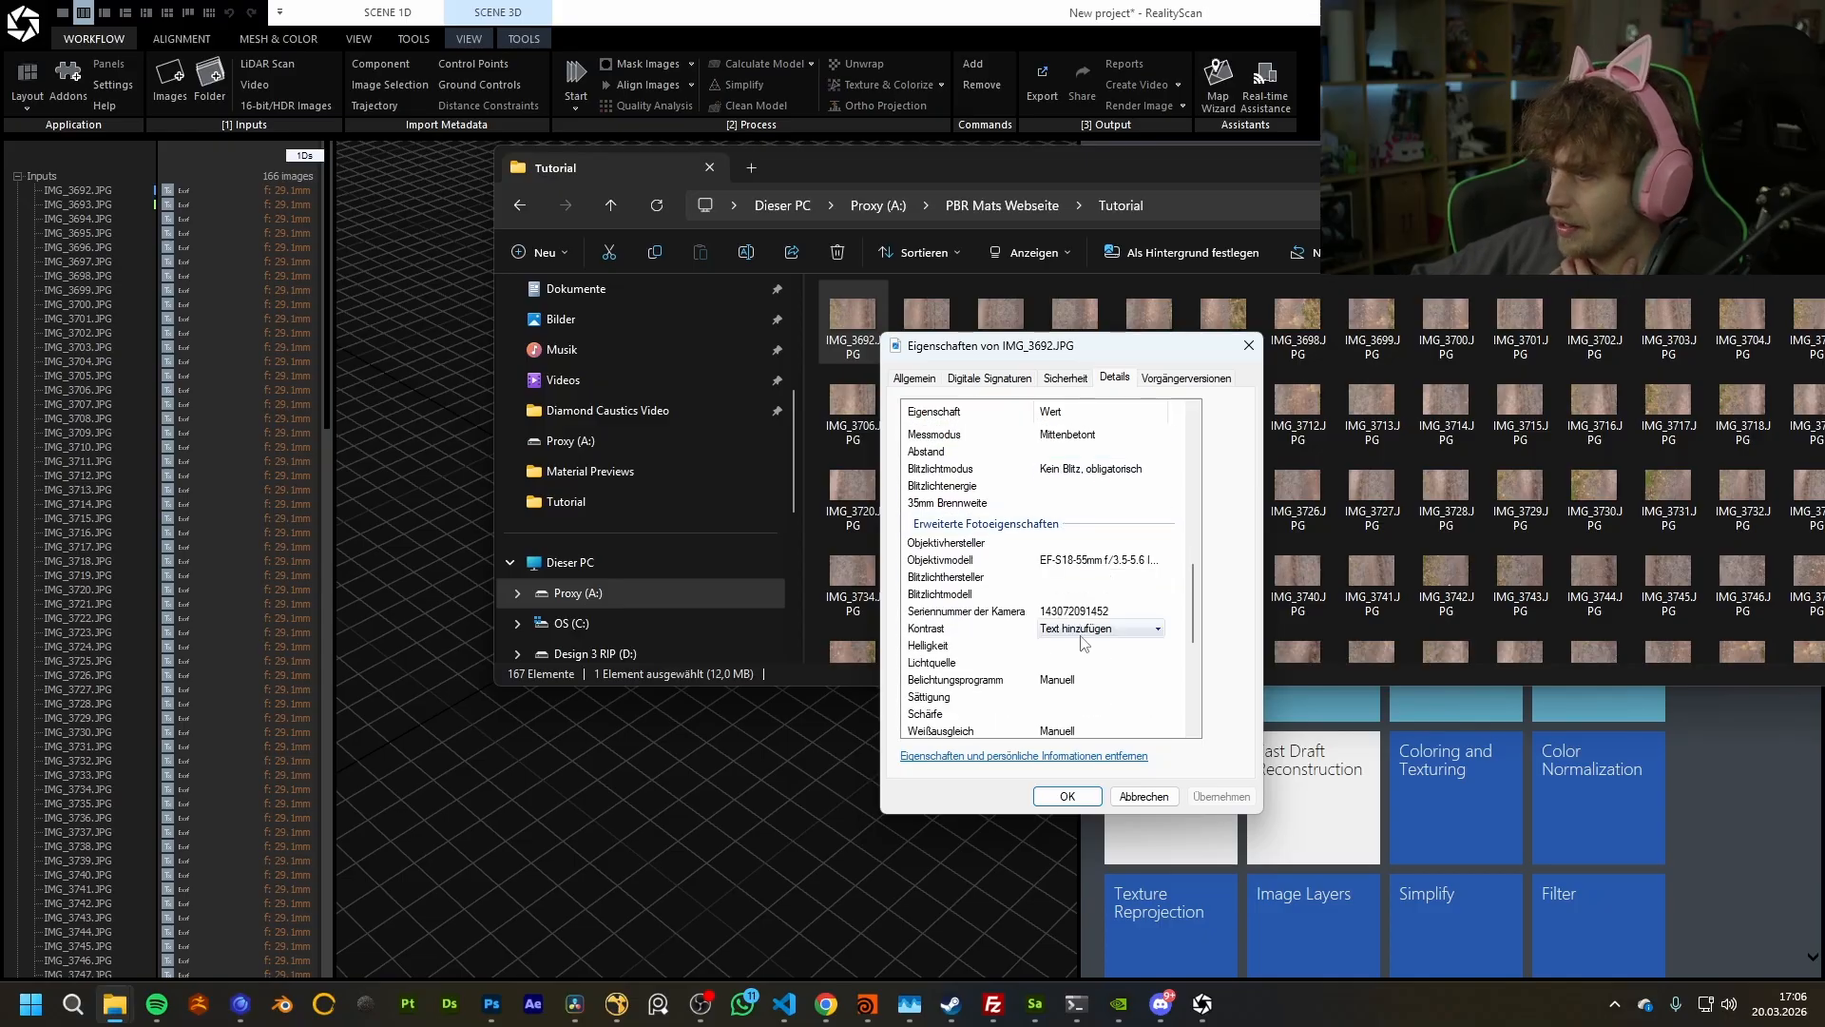
scroll(1036, 652, up, 5)
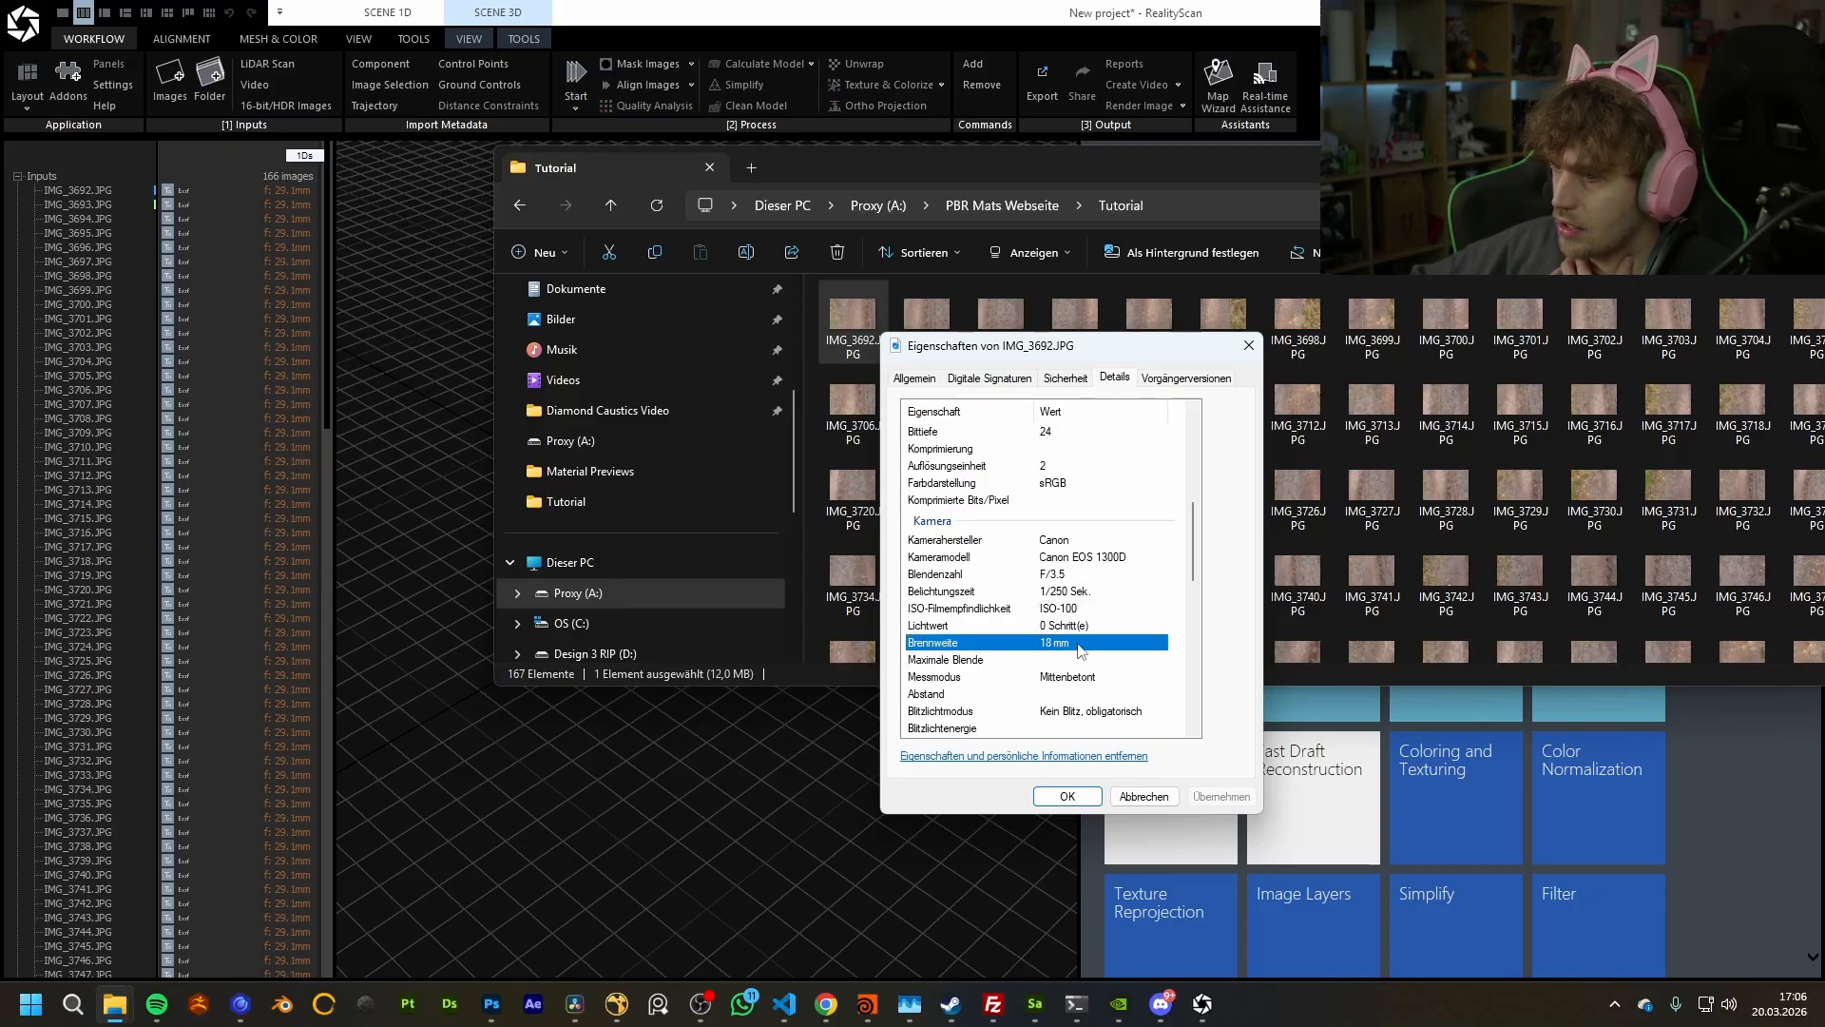
scroll(1049, 647, down, 4)
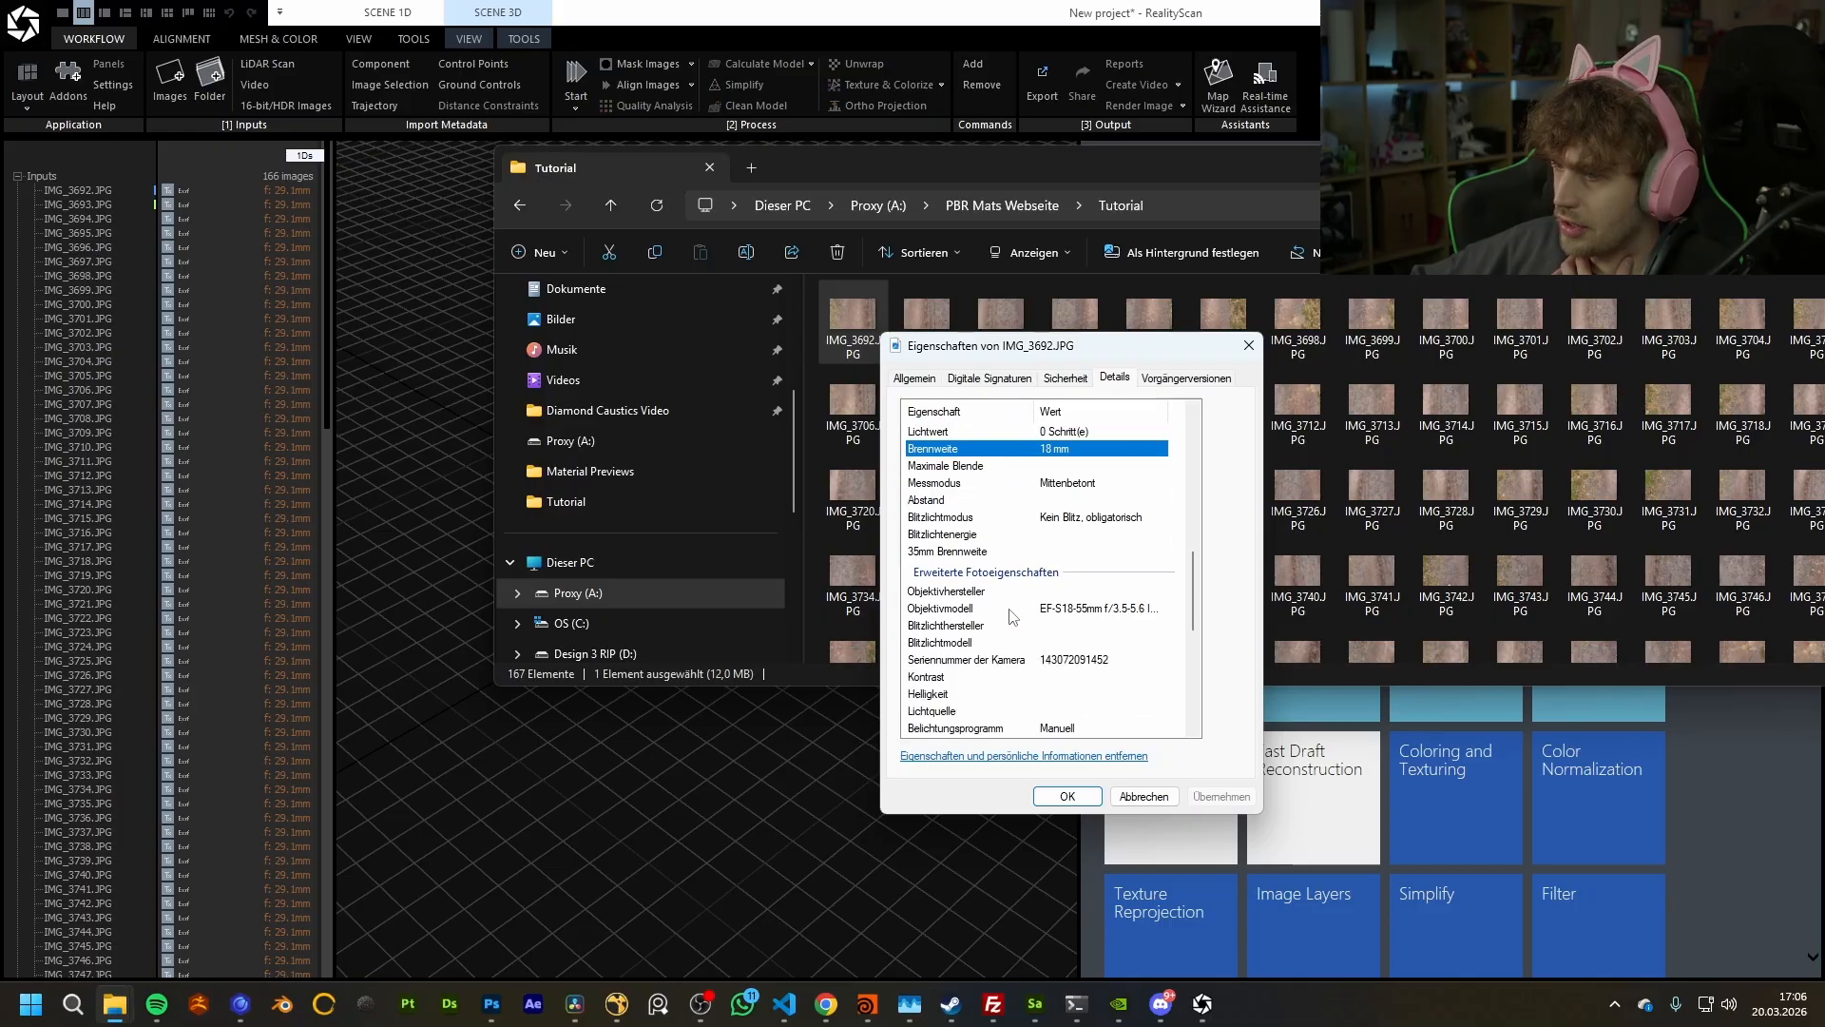
click(1093, 517)
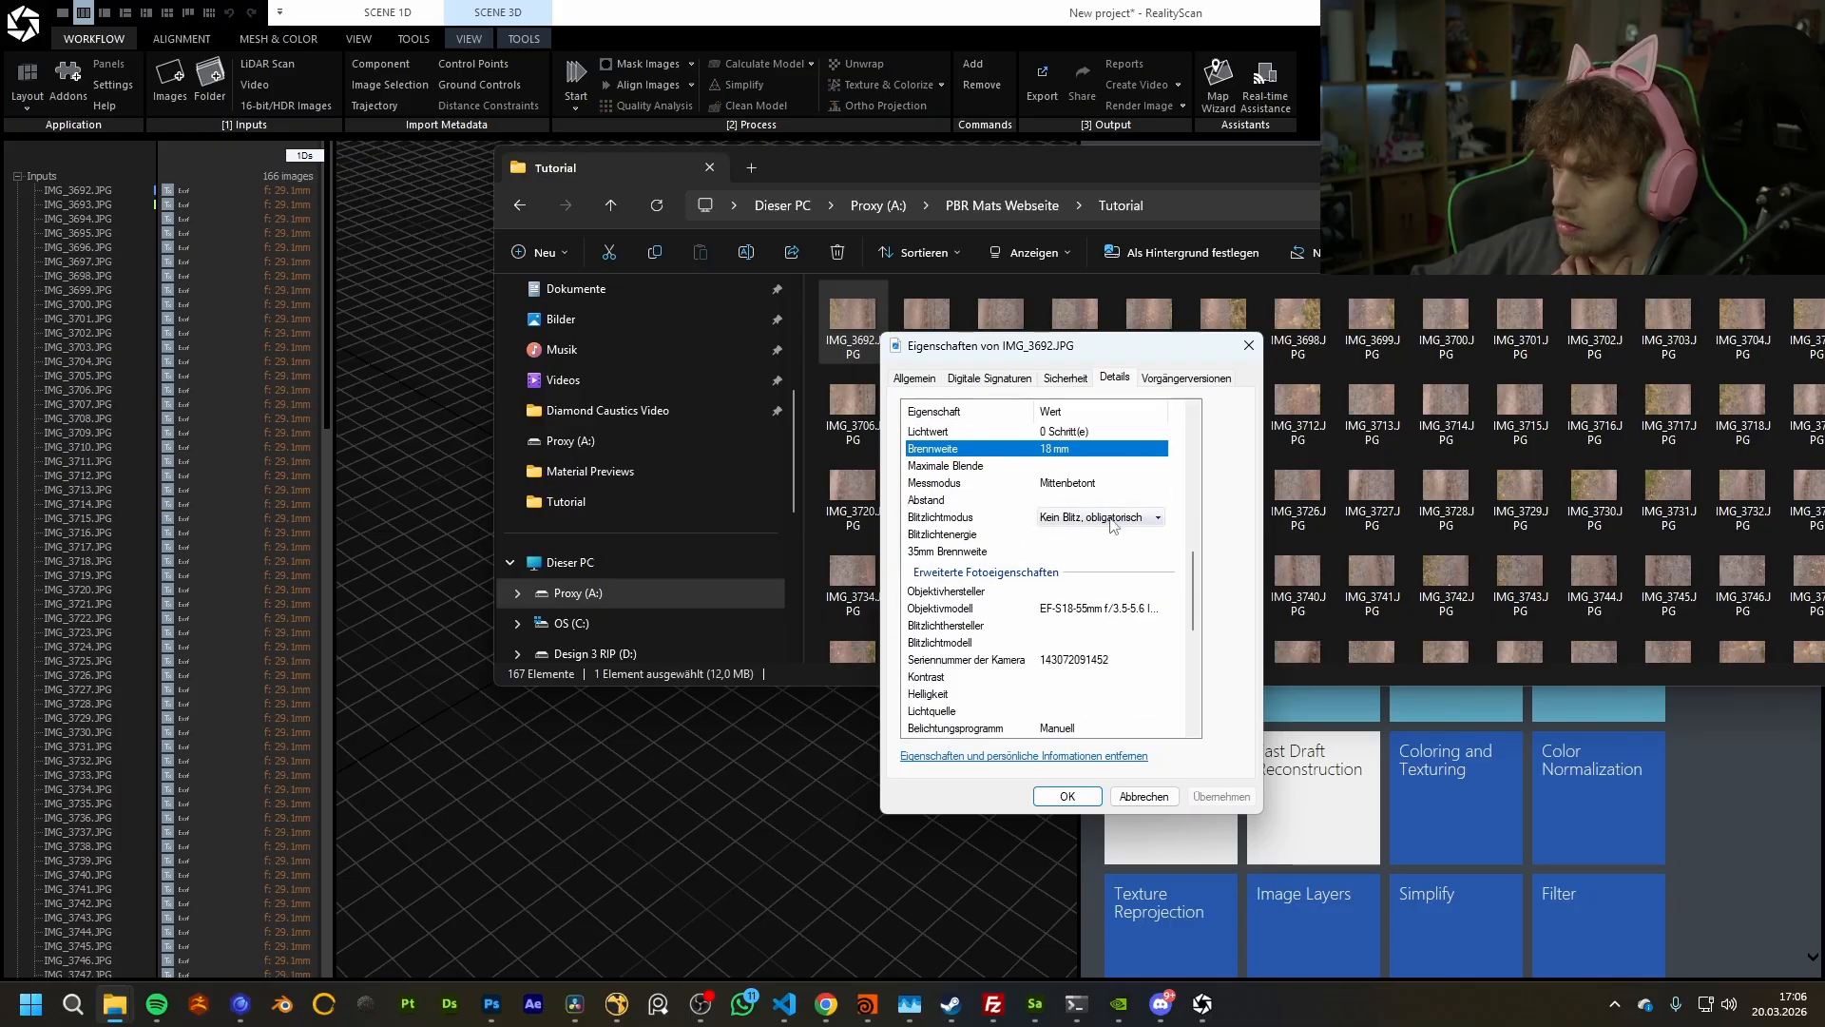
click(1156, 517)
click(1132, 521)
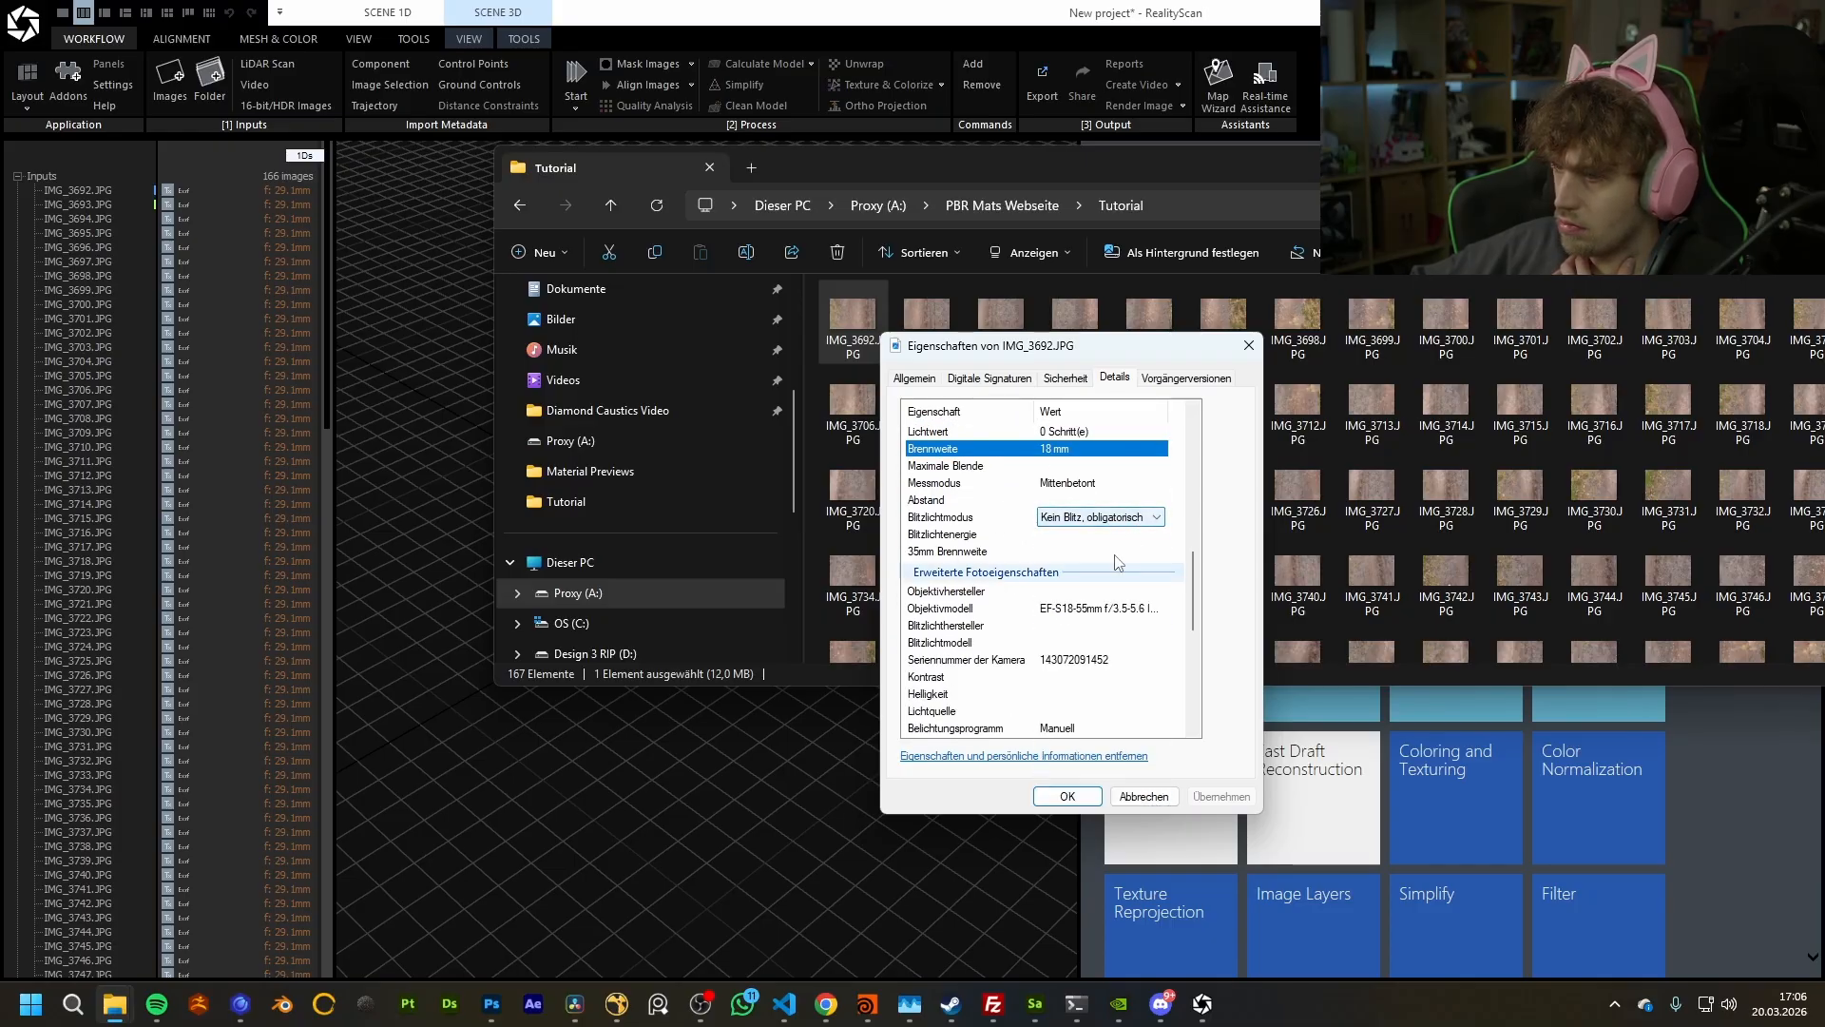
scroll(1095, 582, down, 5)
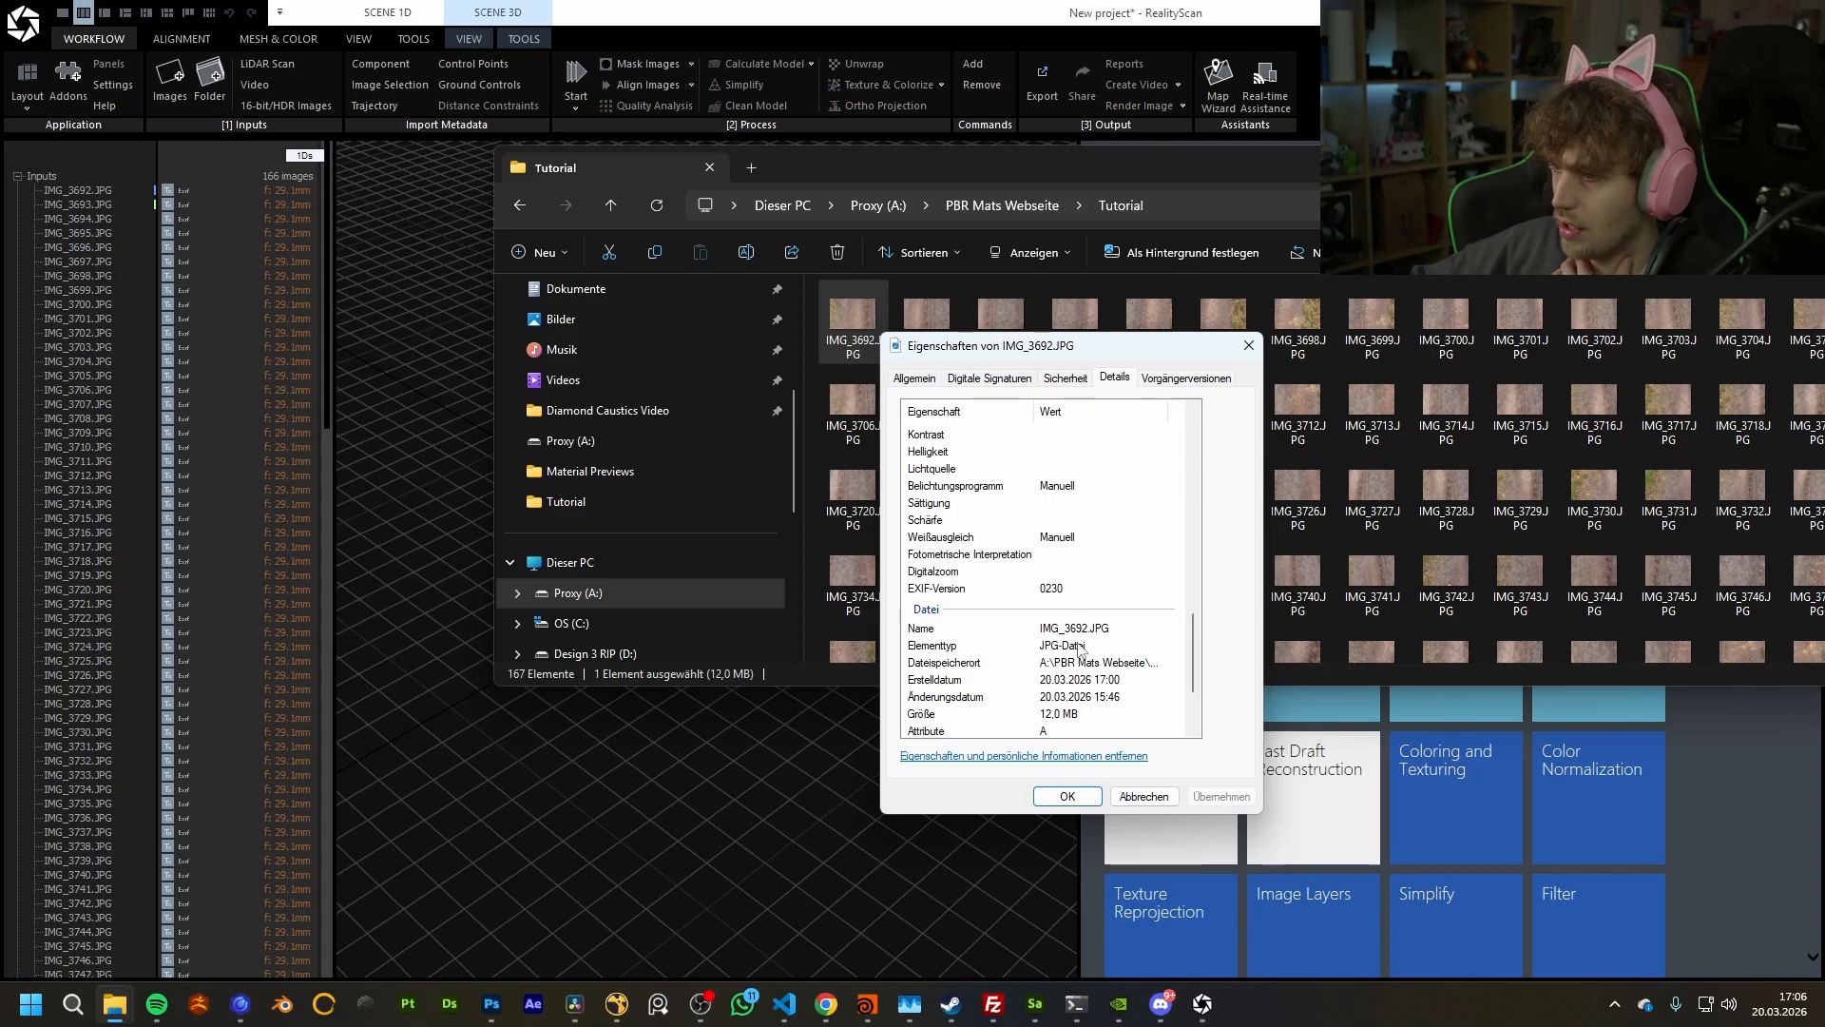
scroll(1094, 609, down, 2)
scroll(1101, 656, up, 10)
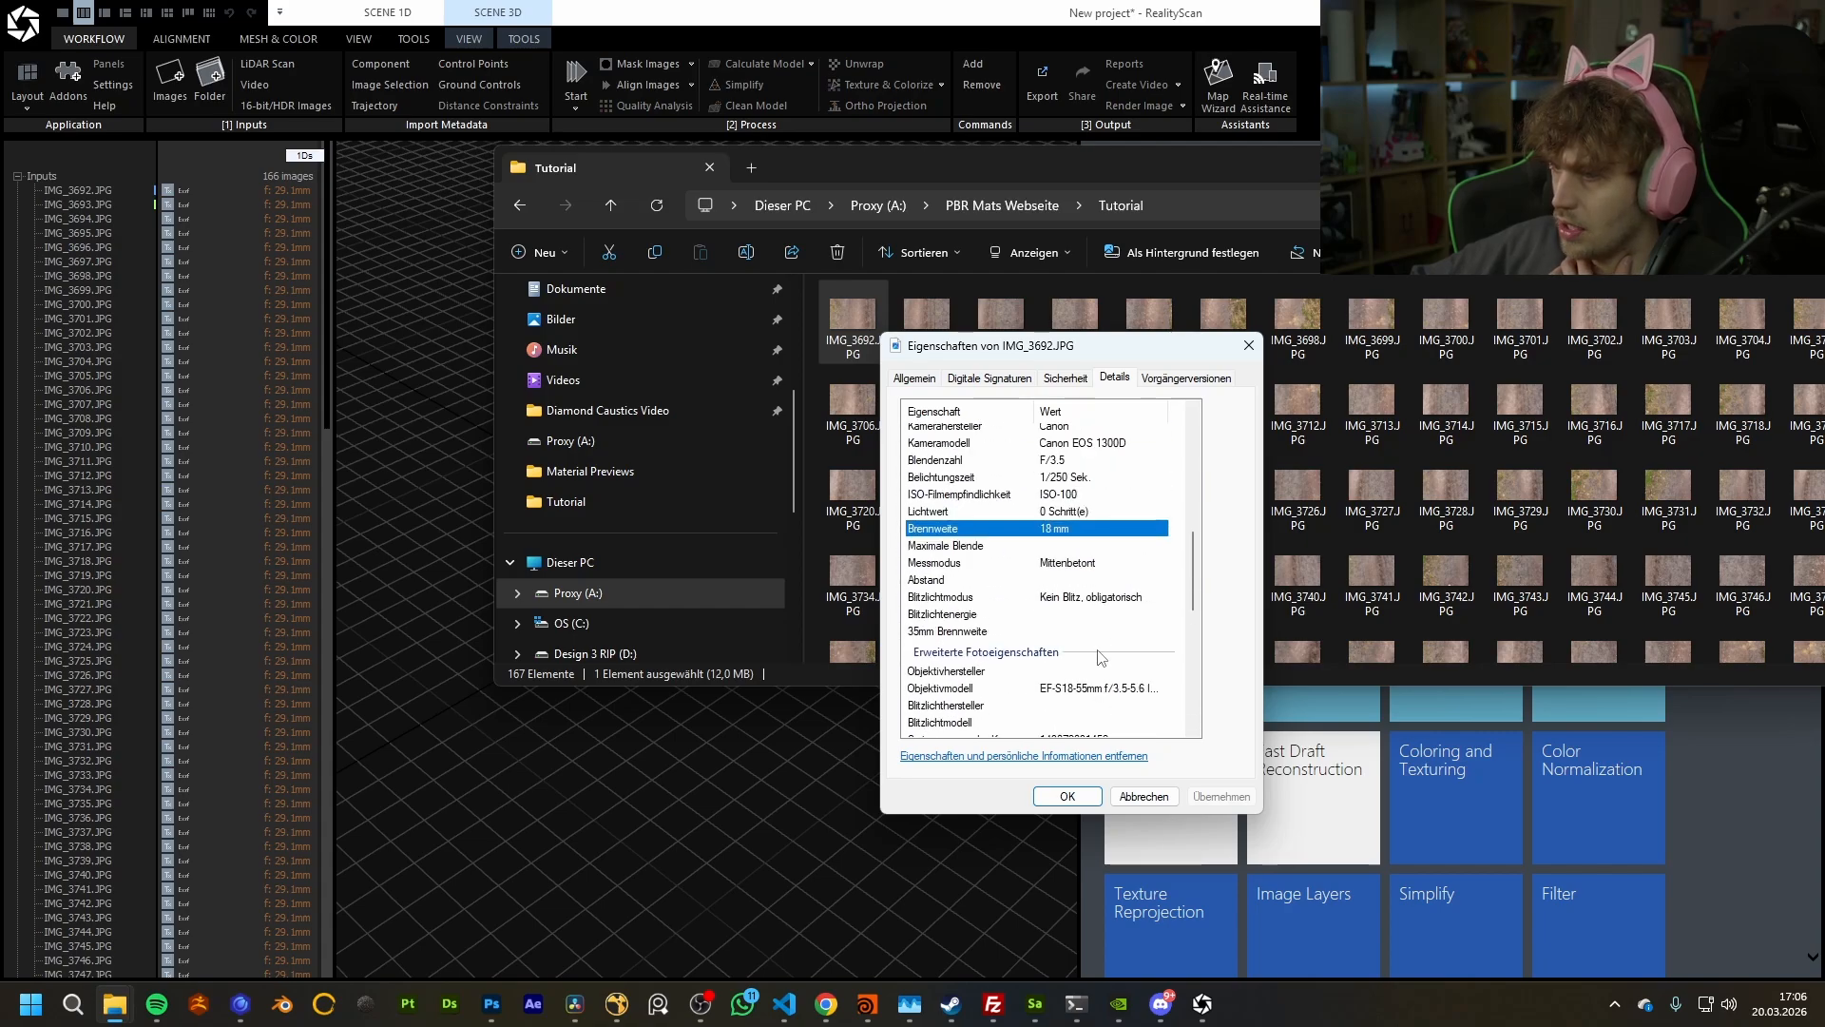
click(1131, 797)
Step: Put the folder window away and replace the RealityScan help page with the 2D view of IMG_3692.JPG
drag(1681, 167, 1345, 175)
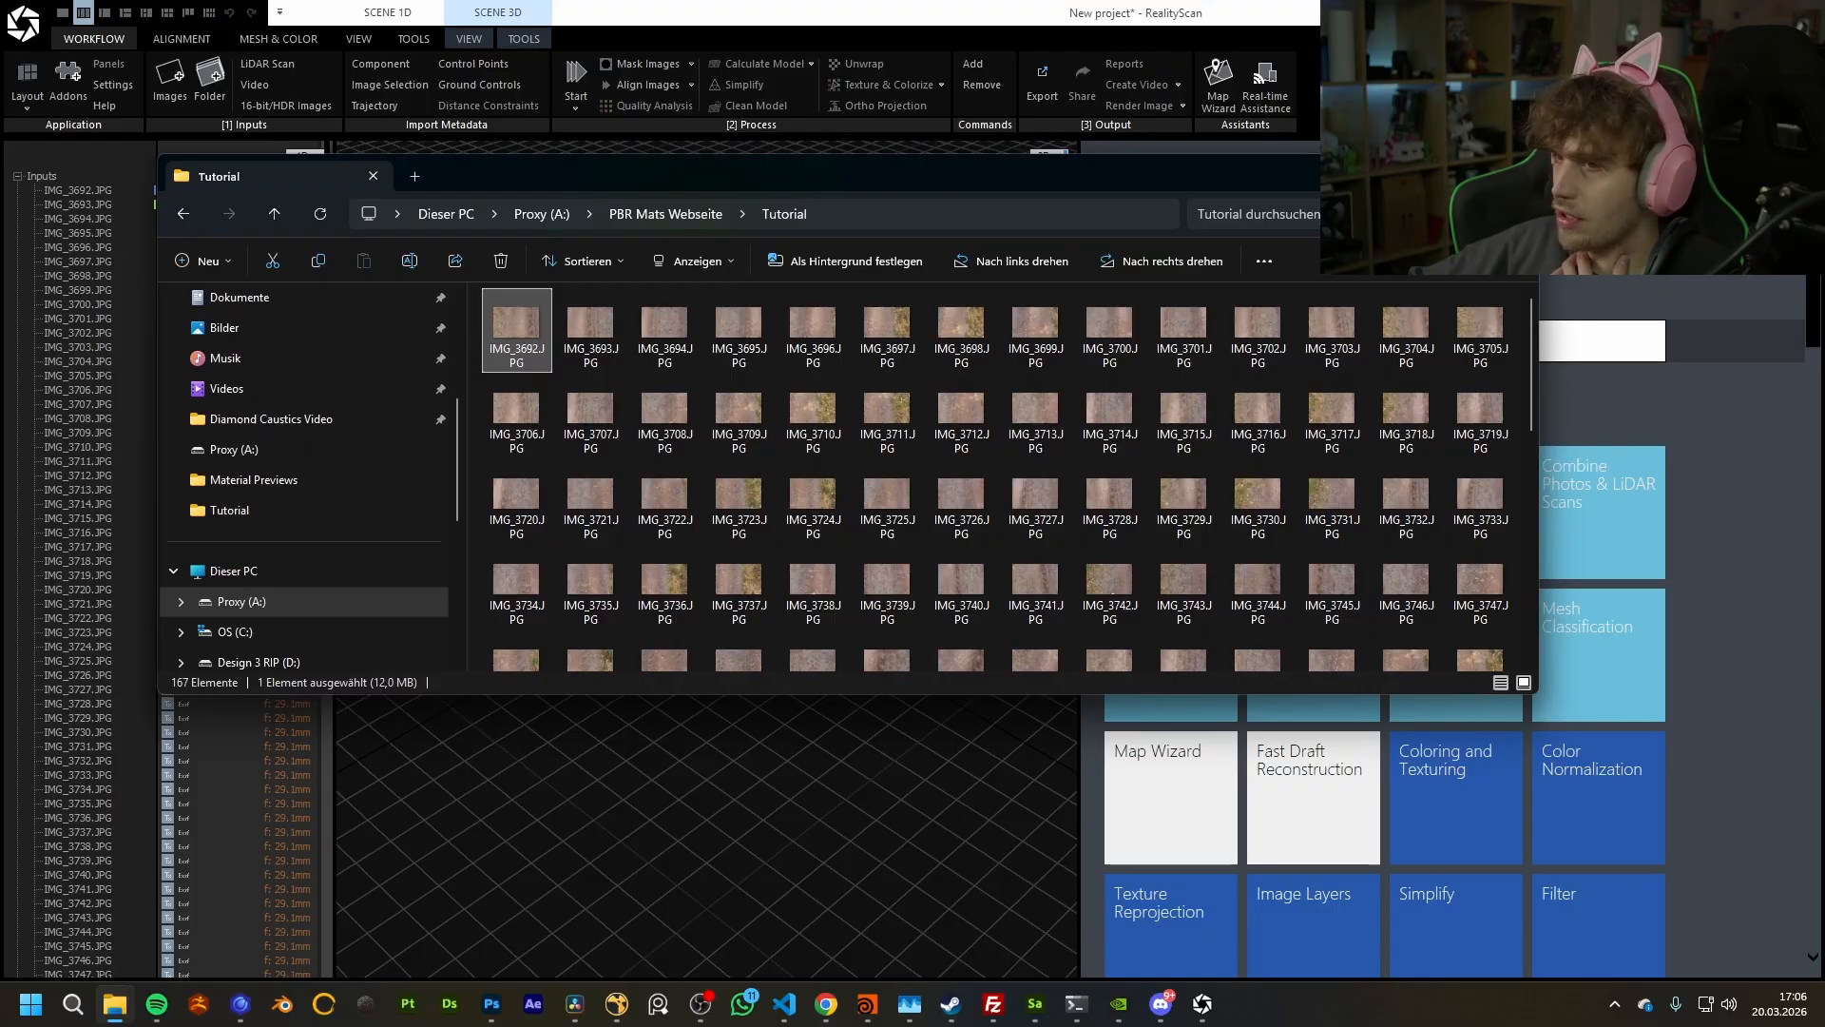
click(1430, 172)
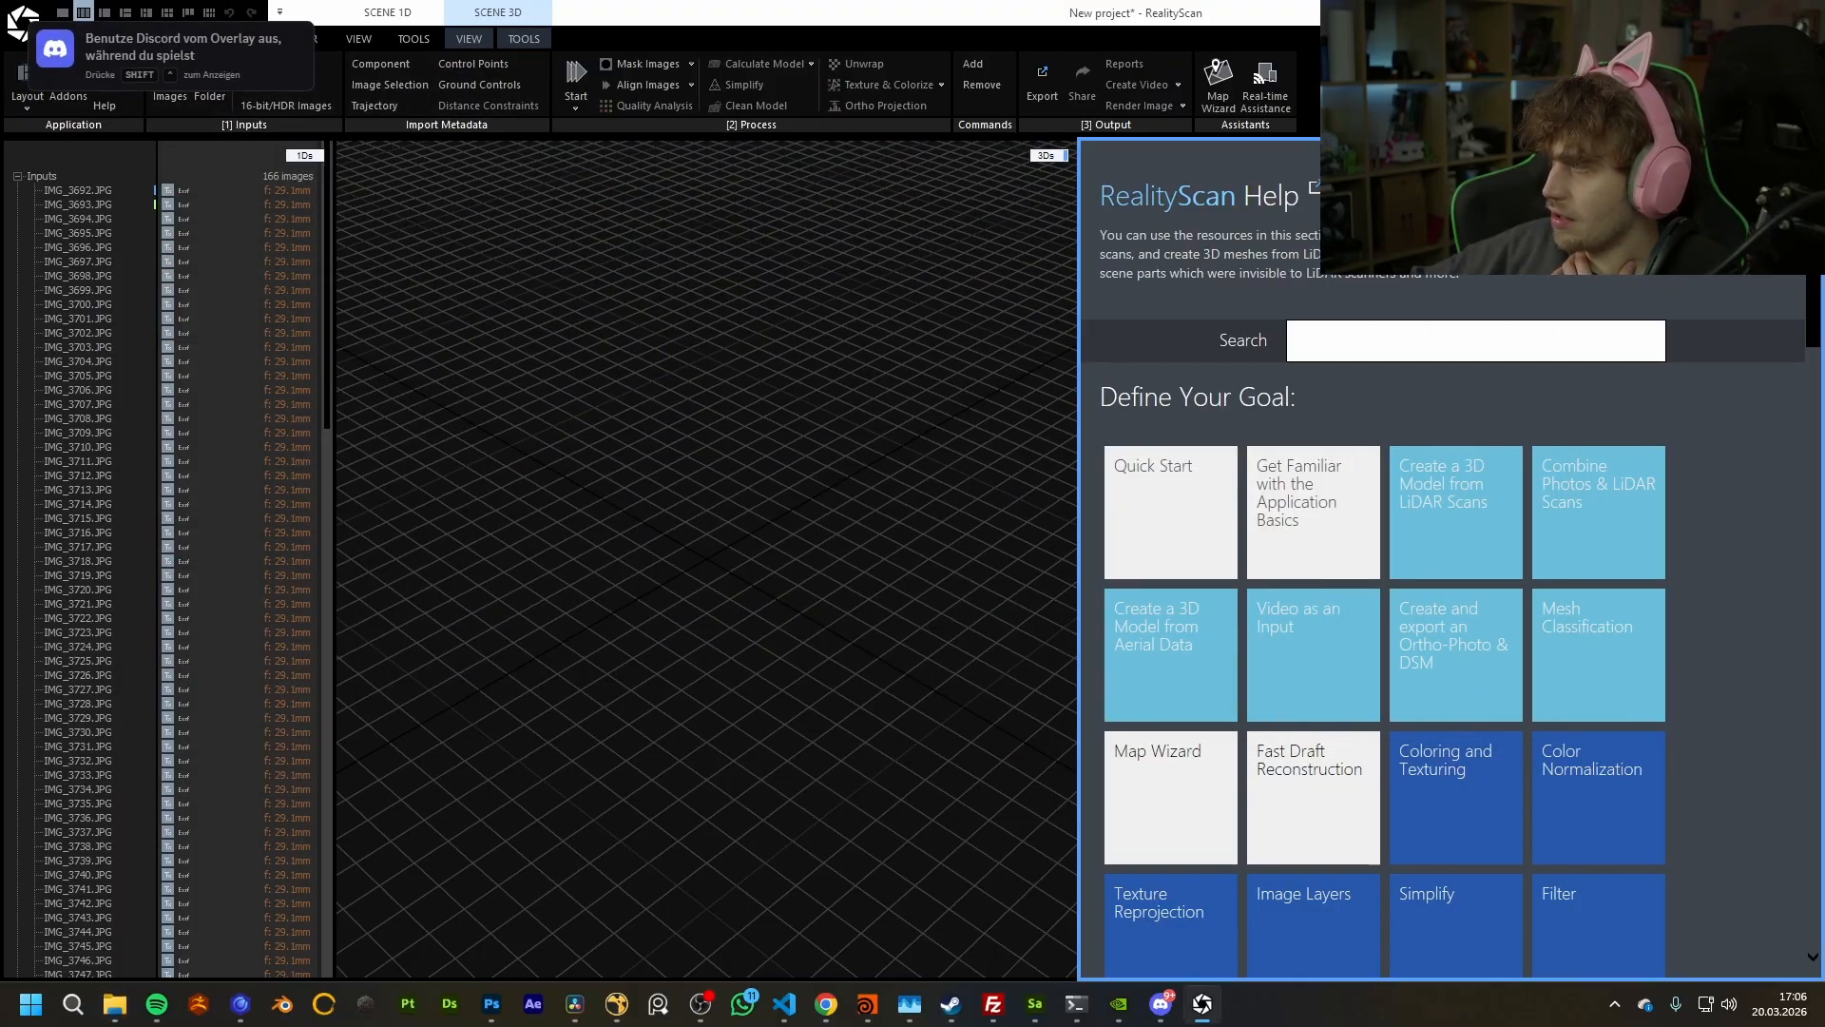
click(1791, 177)
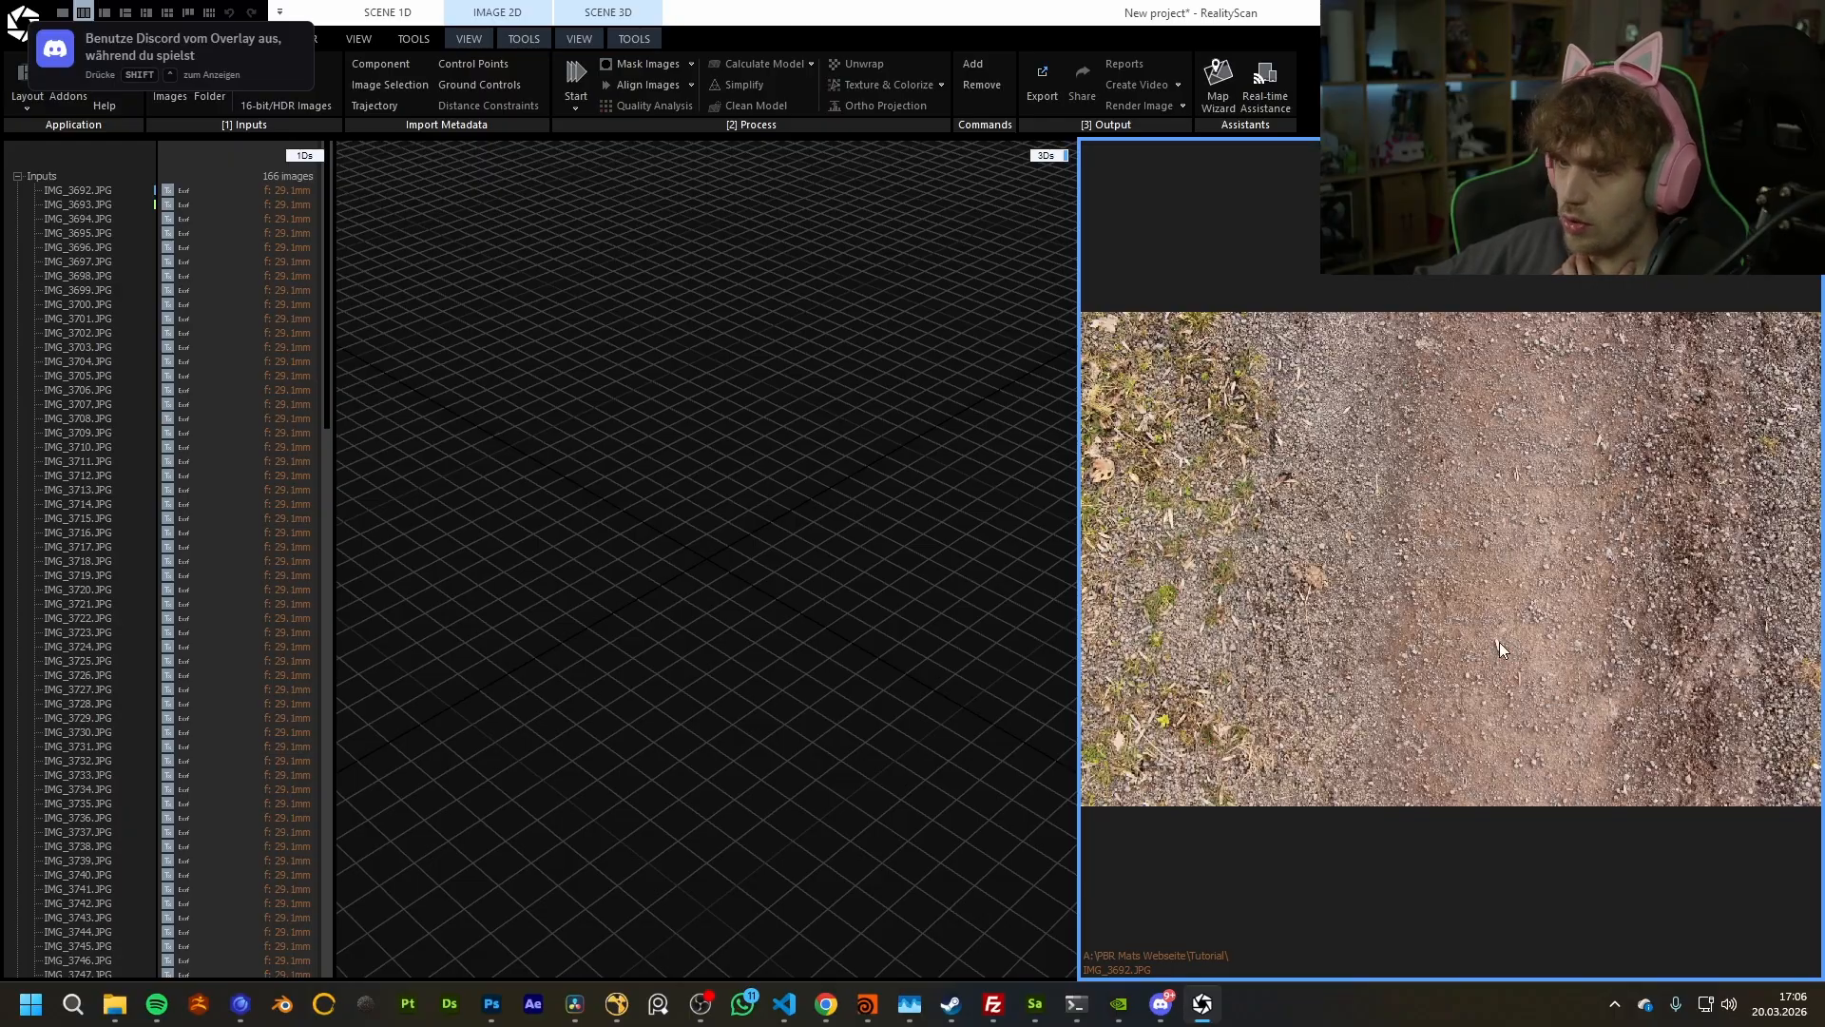
Step: Collapse the list of input images and align all imported images into a sparse point cloud
drag(703, 287, 724, 489)
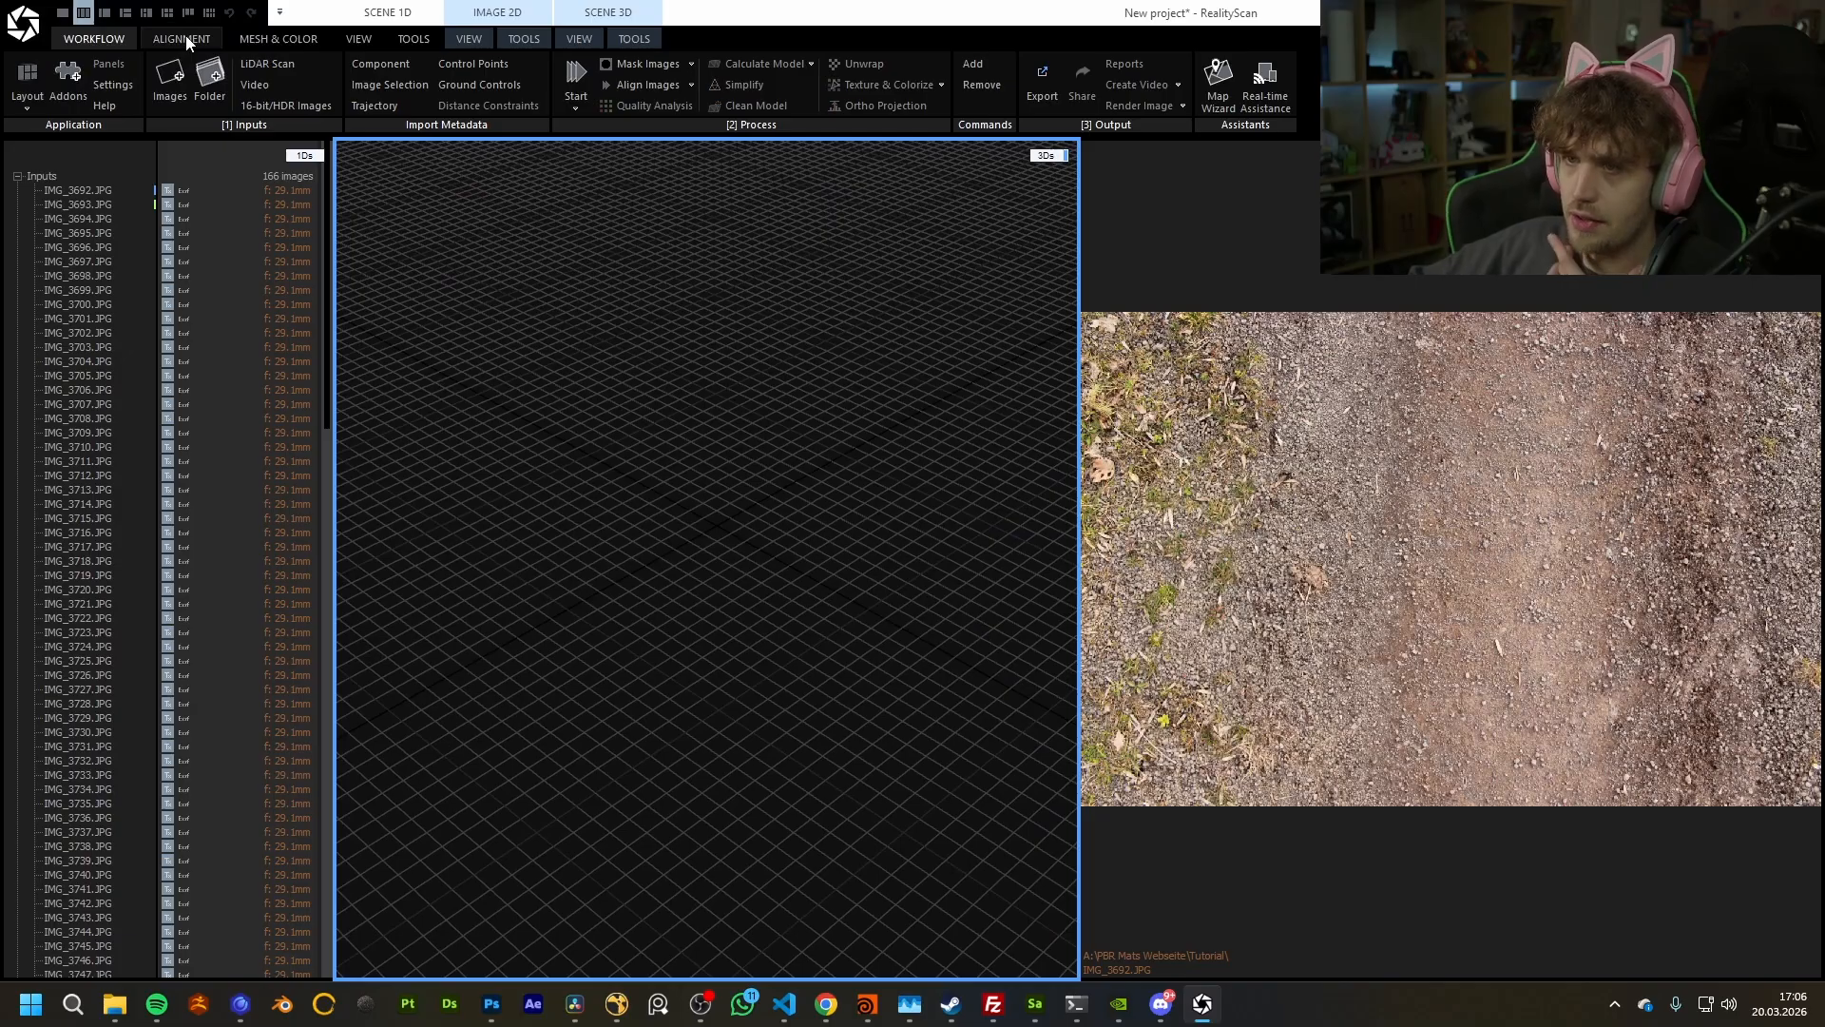
click(37, 181)
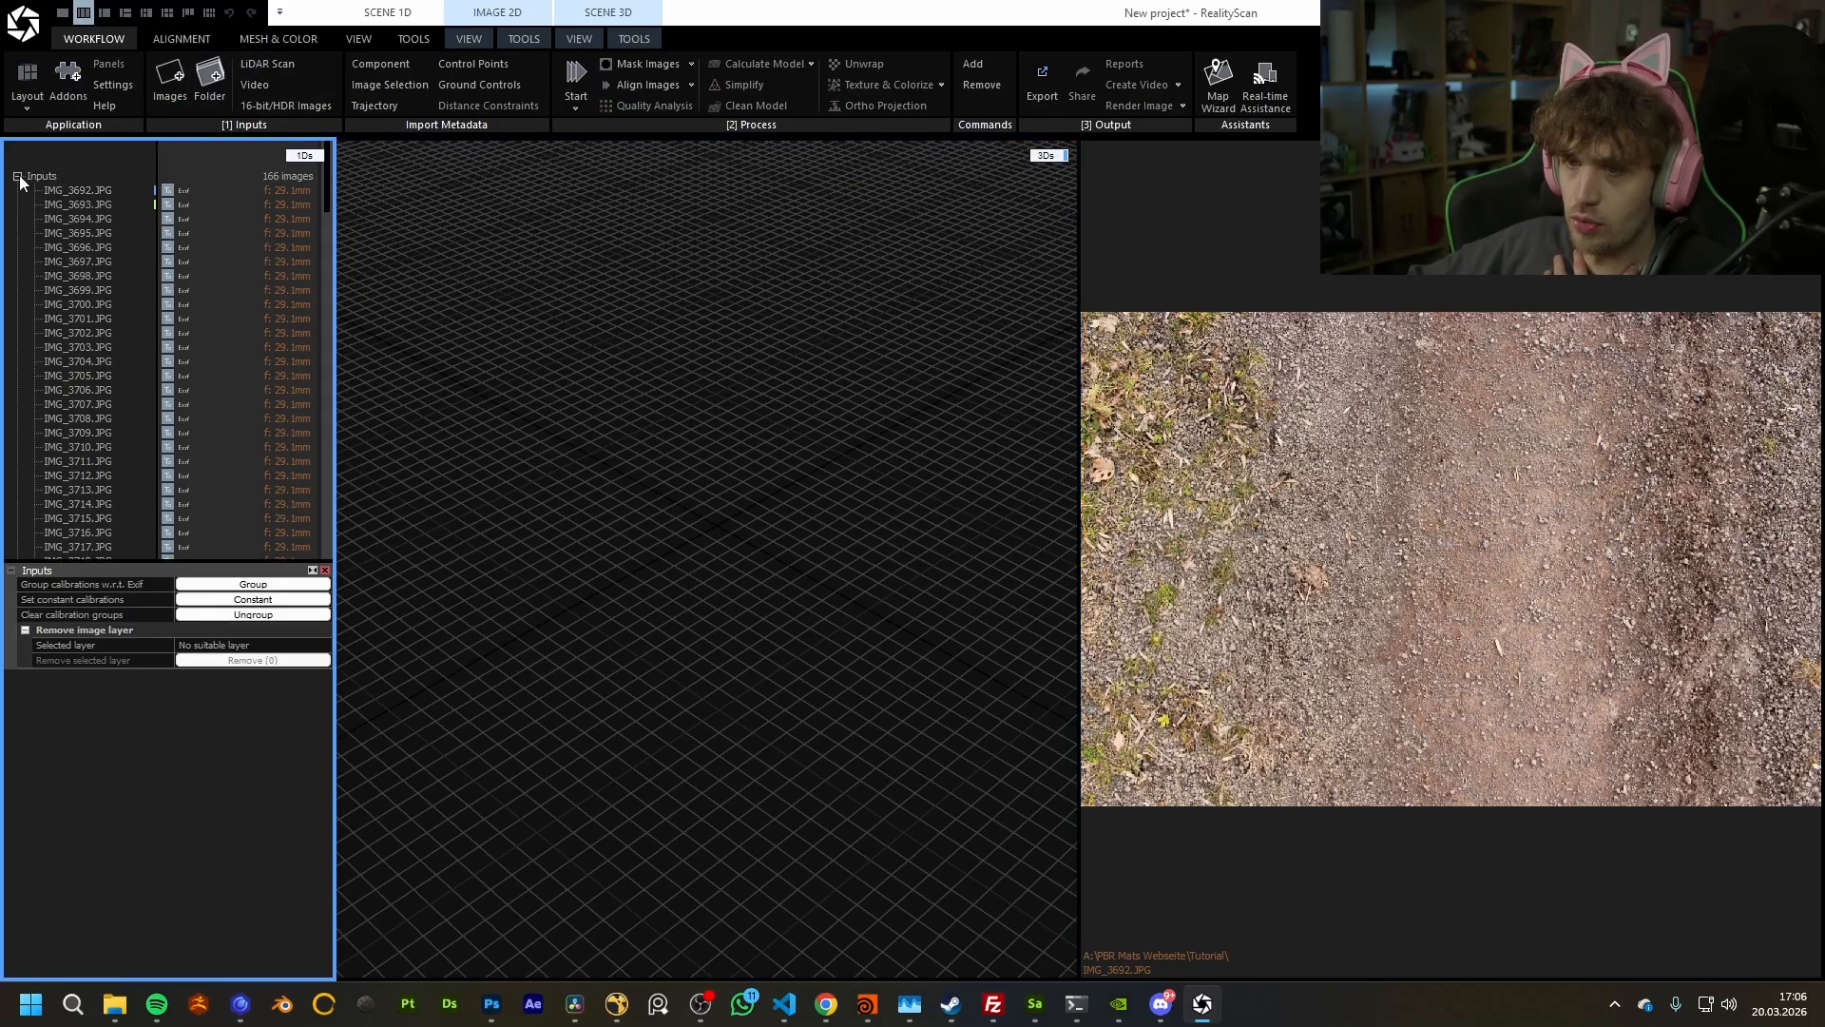
click(18, 177)
click(194, 43)
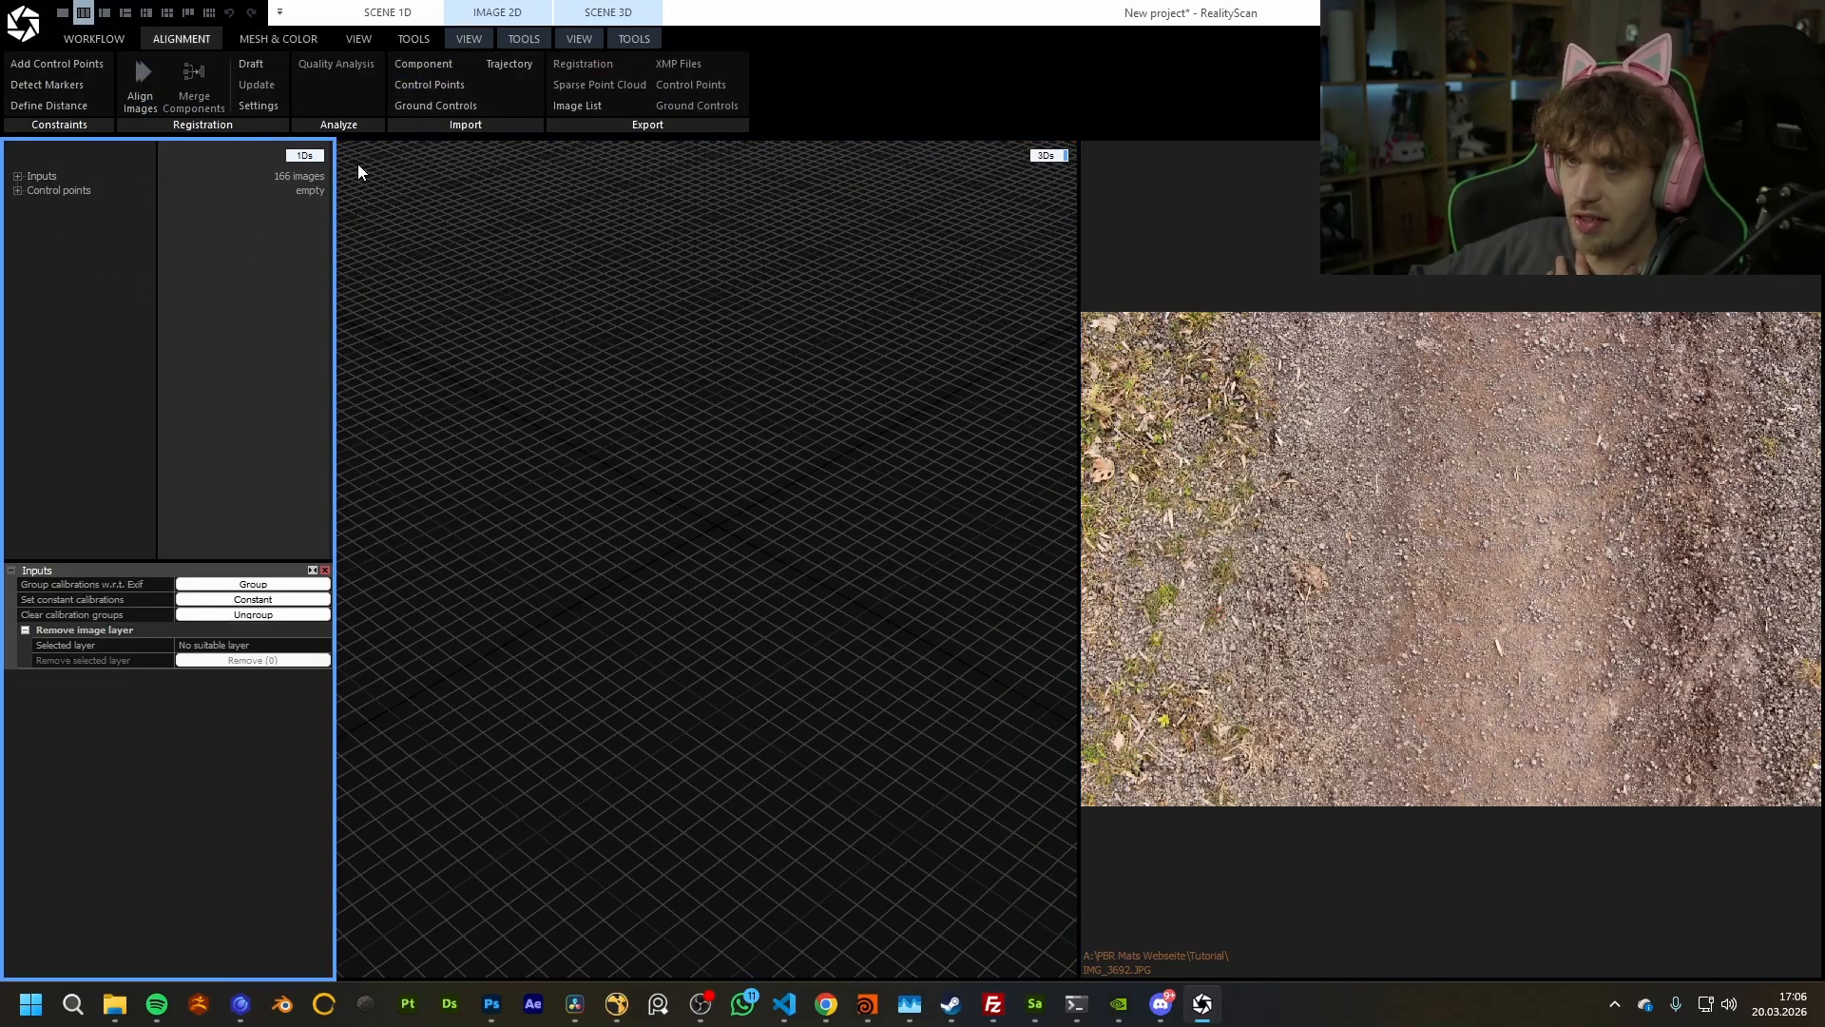
click(142, 86)
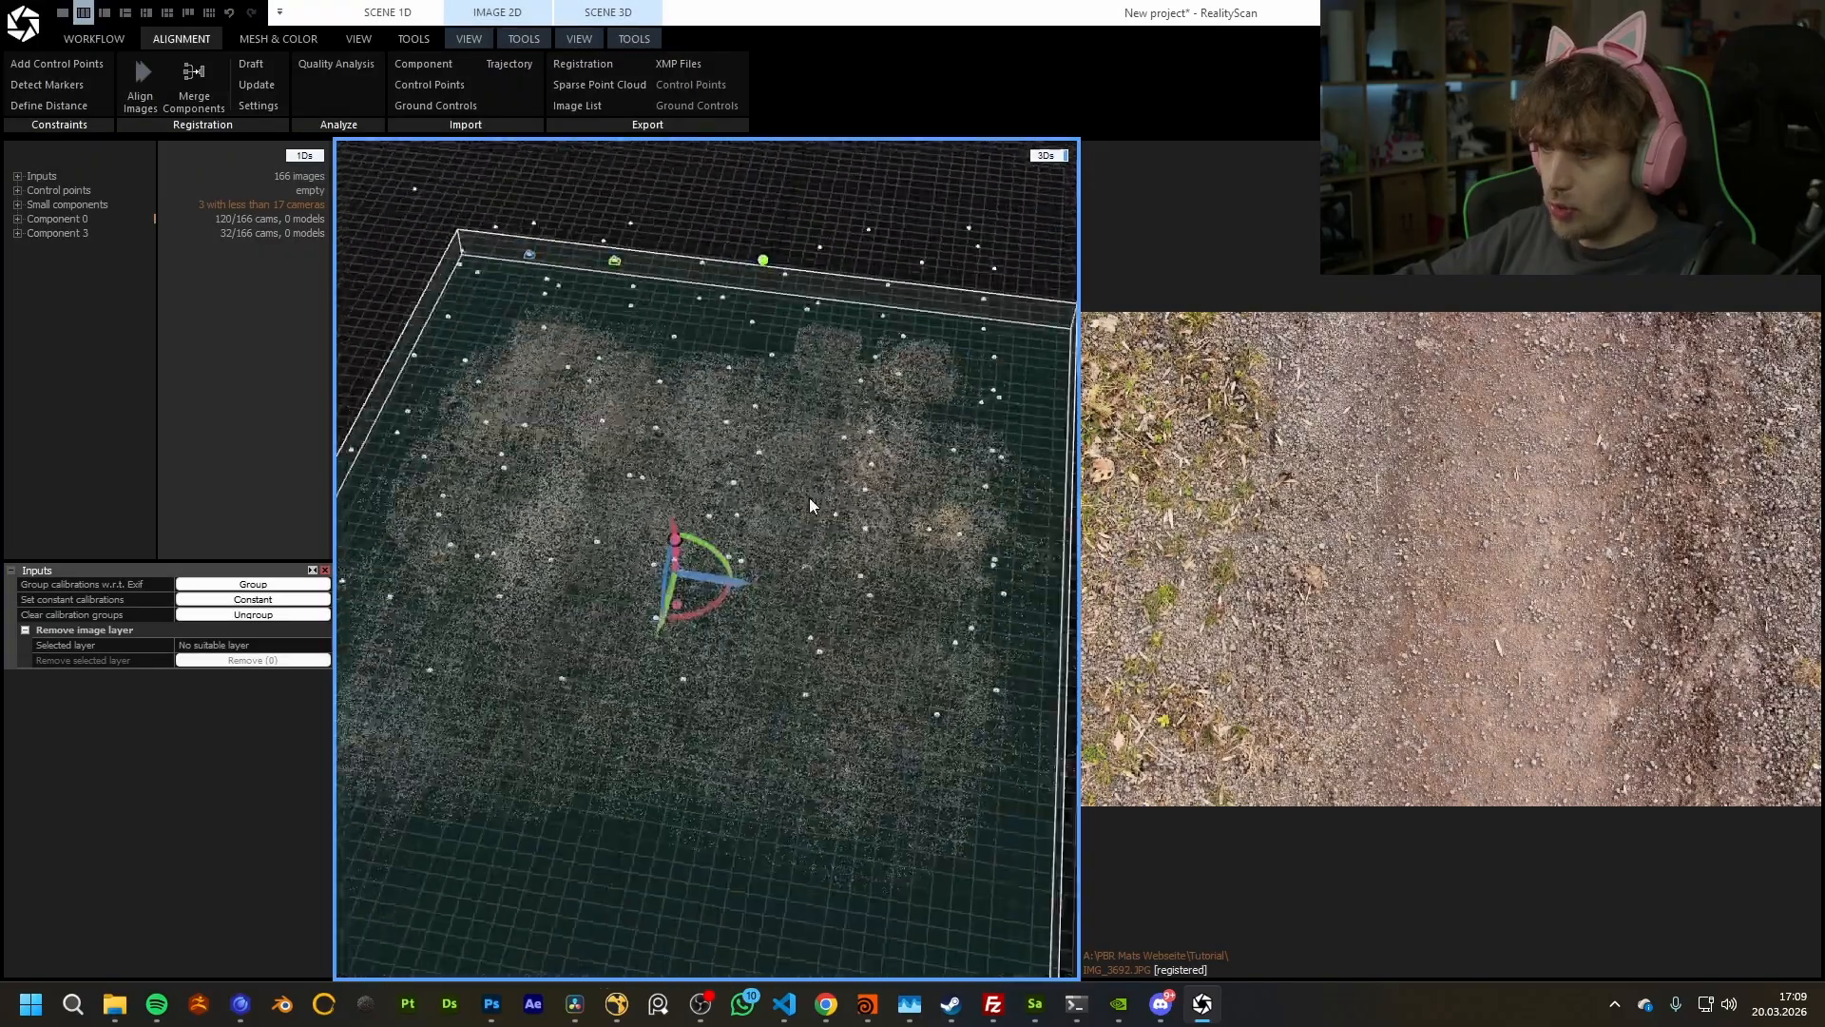
Step: Examine the aligned point cloud, camera positions and reconstruction region from several angles in the 3D scene
drag(810, 504, 759, 490)
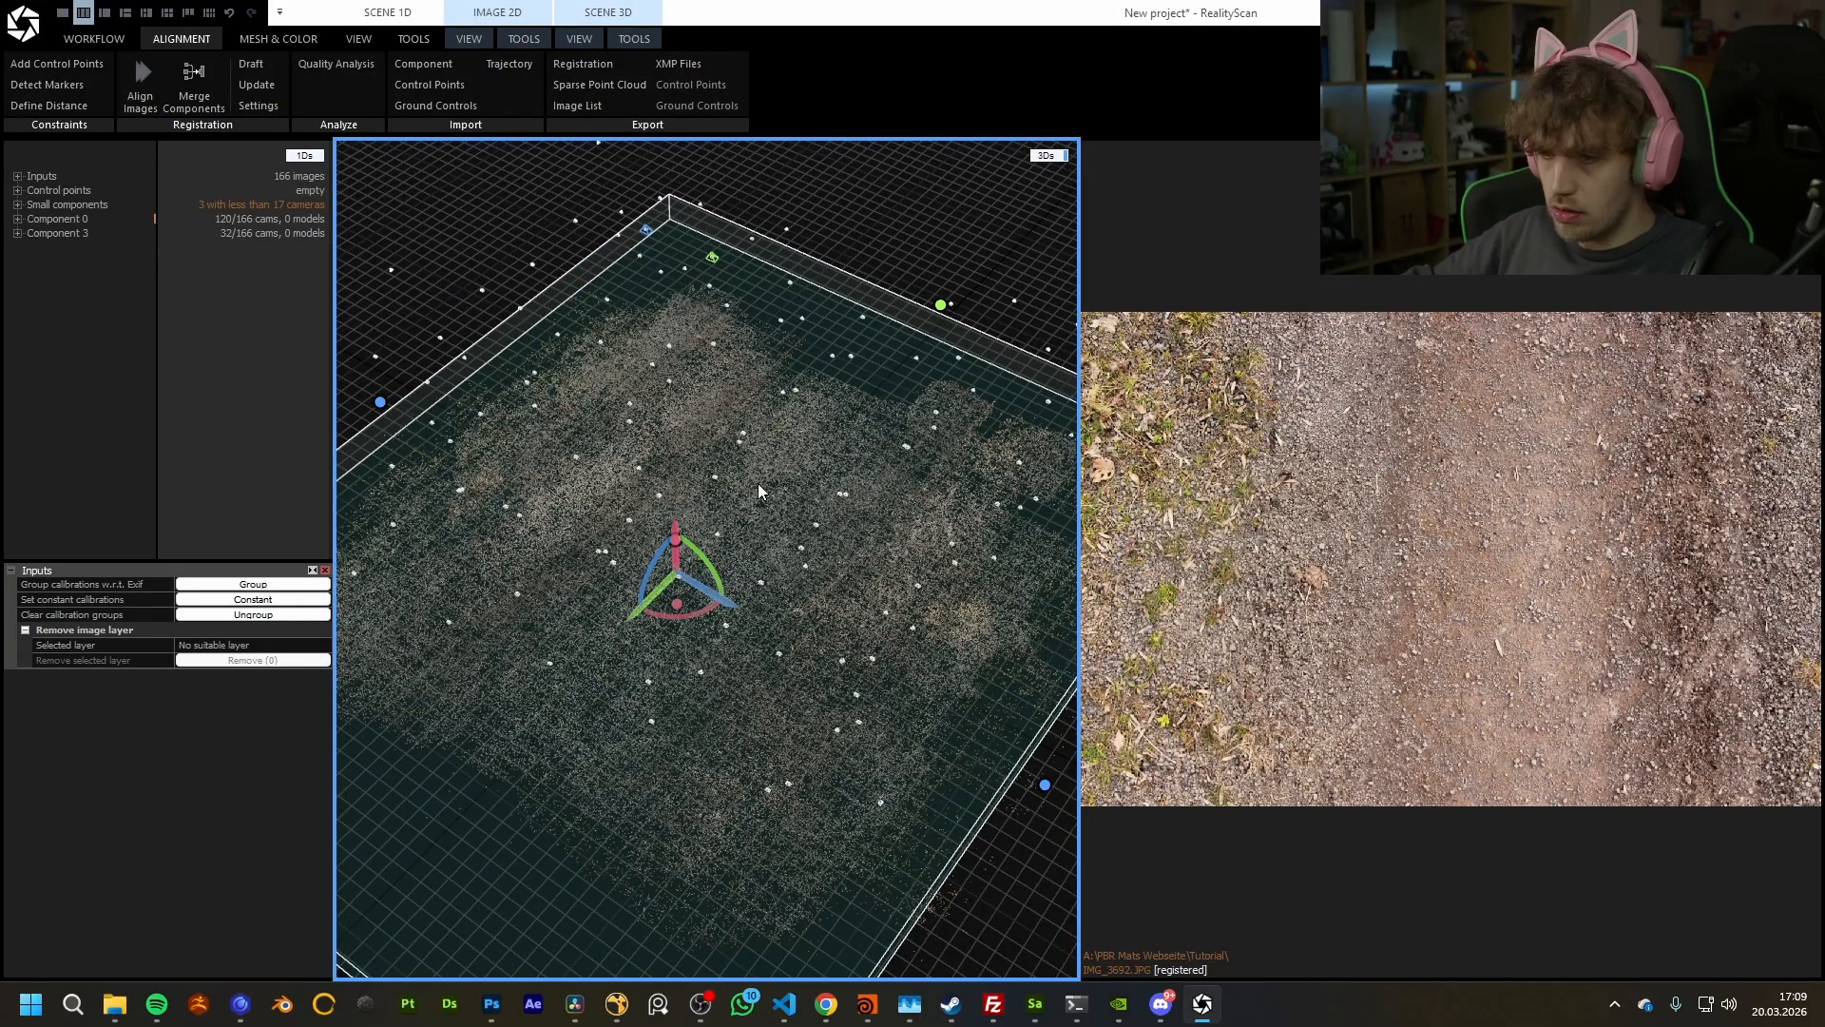
drag(758, 490, 996, 661)
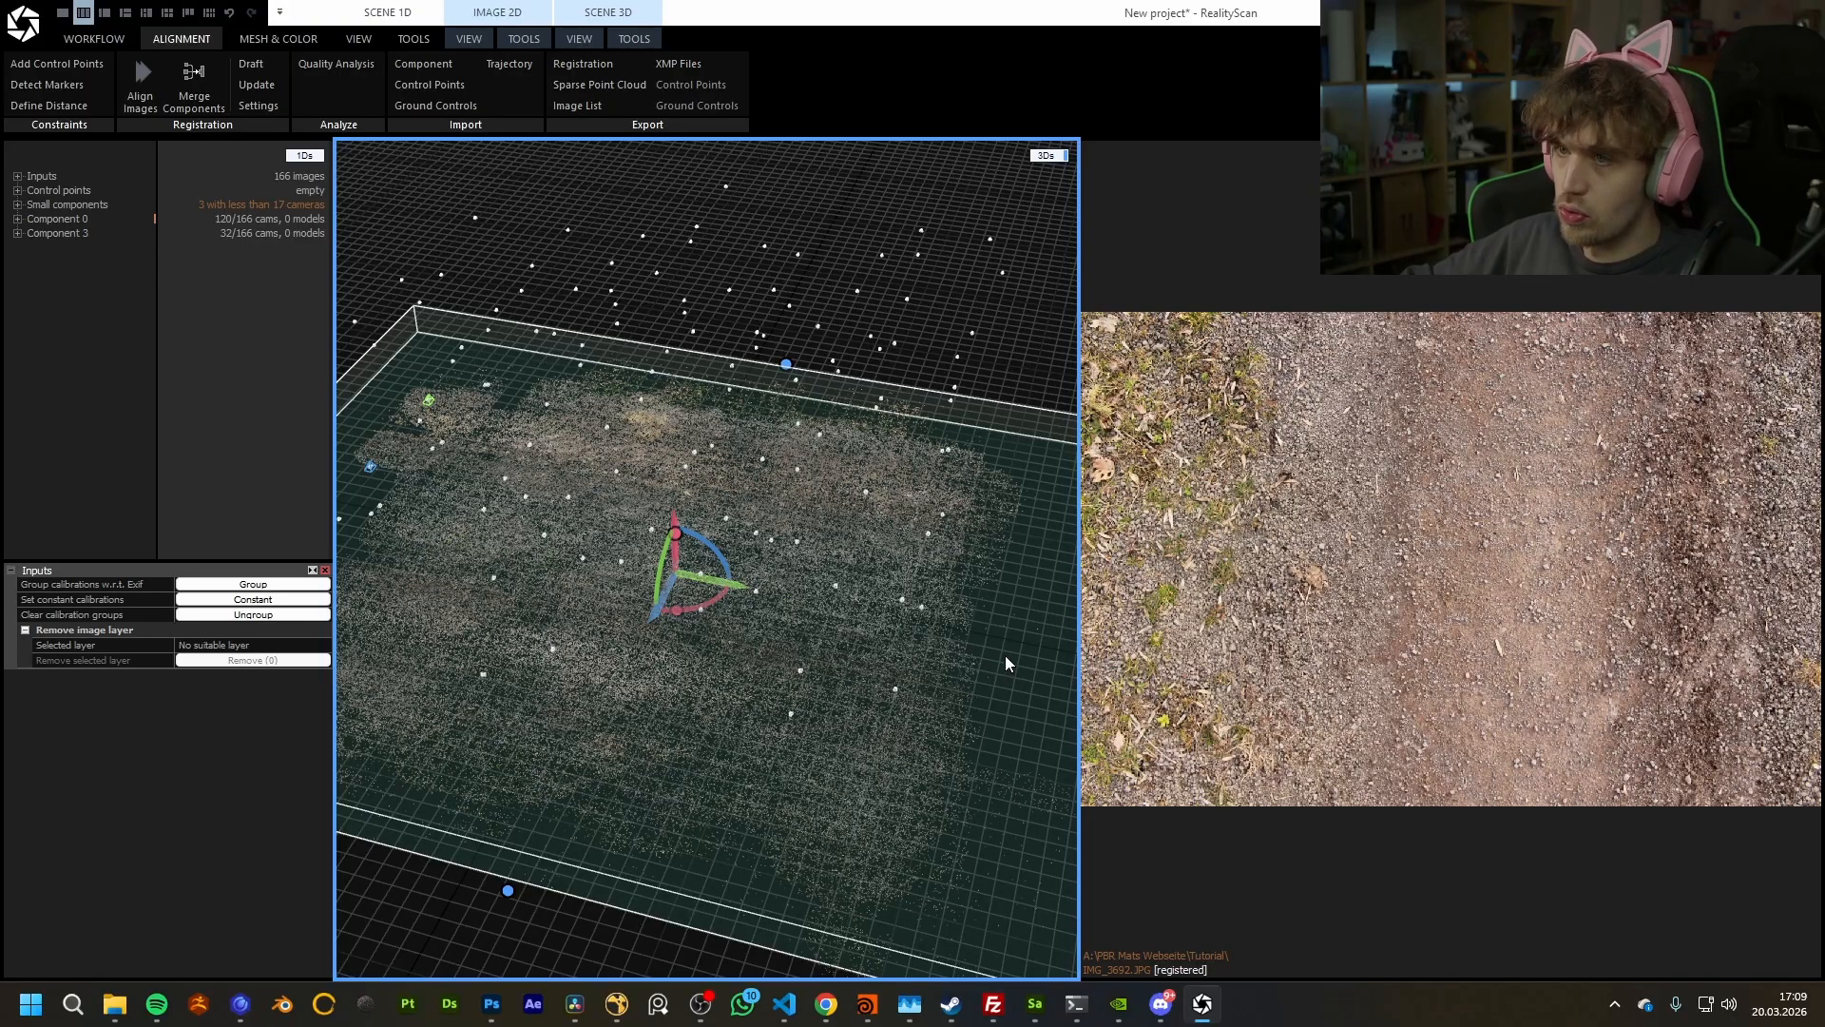
drag(851, 719, 540, 692)
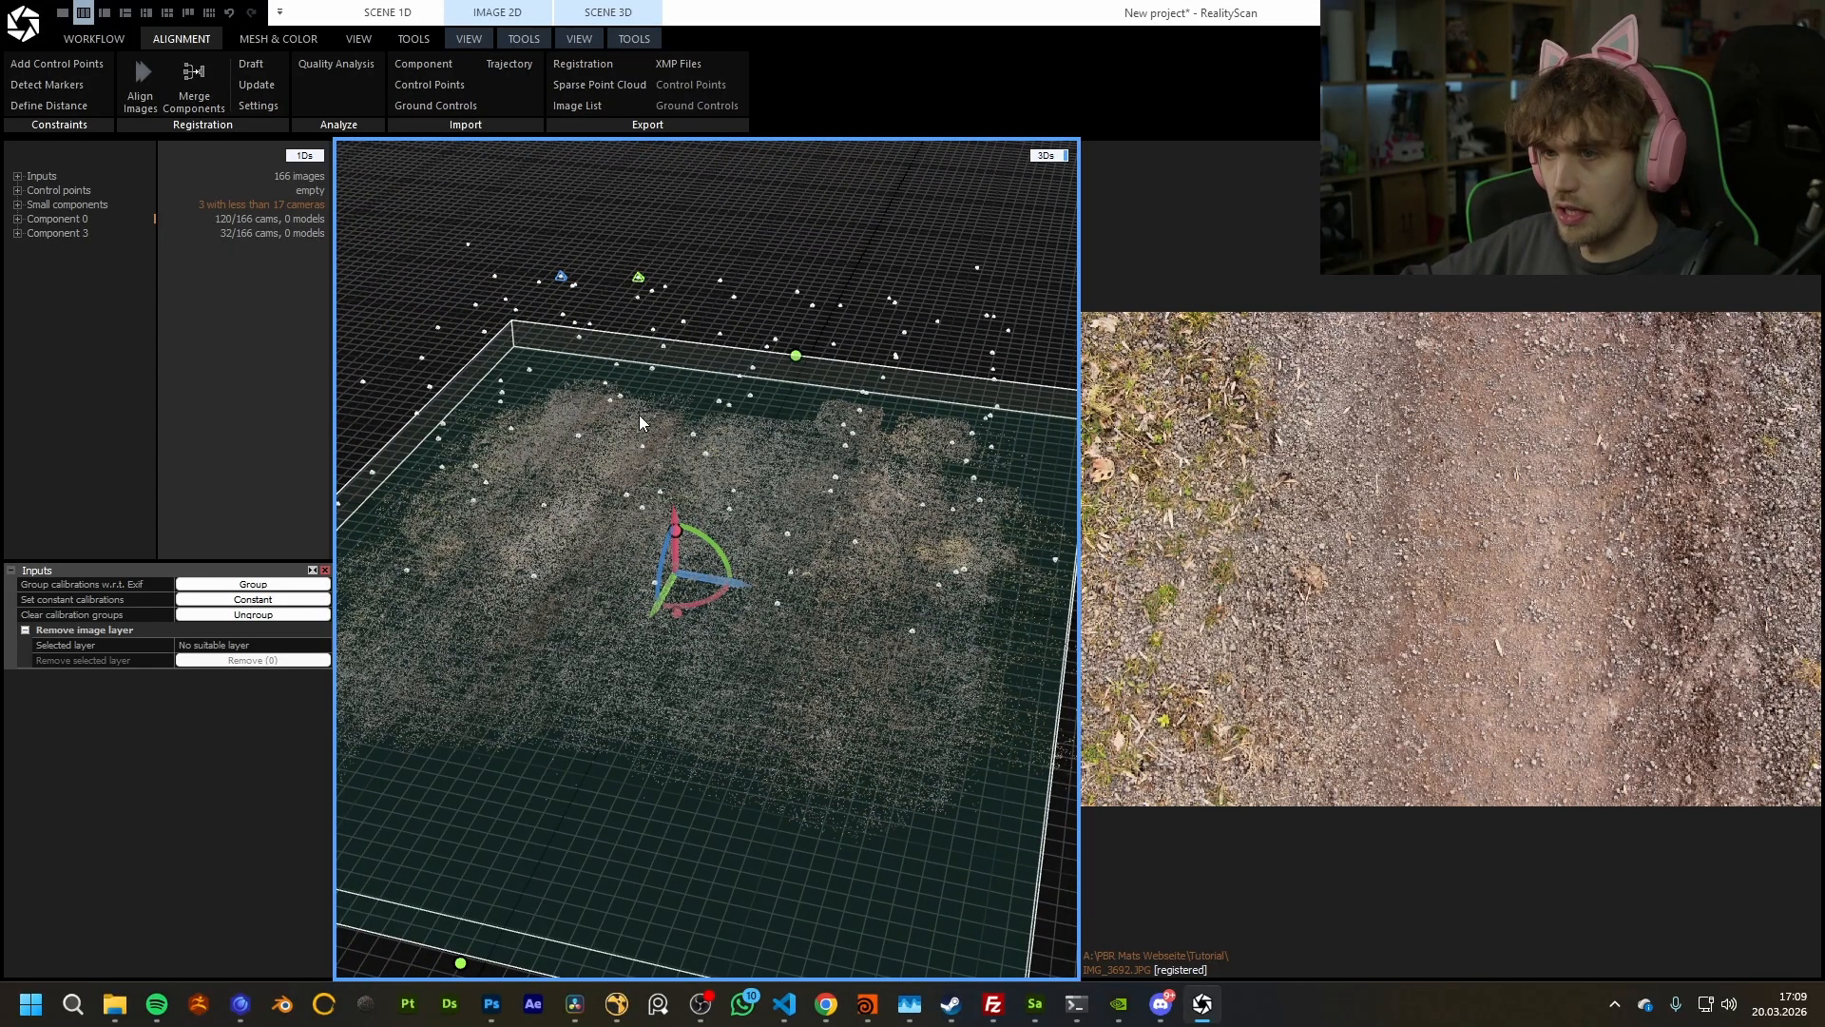
drag(610, 476, 731, 592)
scroll(798, 542, down, 5)
scroll(825, 579, up, 5)
mouse_move(833, 506)
mouse_down()
mouse_move(630, 577)
mouse_move(685, 557)
mouse_move(663, 572)
mouse_move(933, 564)
mouse_move(872, 447)
mouse_move(838, 488)
mouse_up()
scroll(761, 533, down, 5)
scroll(631, 577, up, 4)
scroll(664, 572, down, 1)
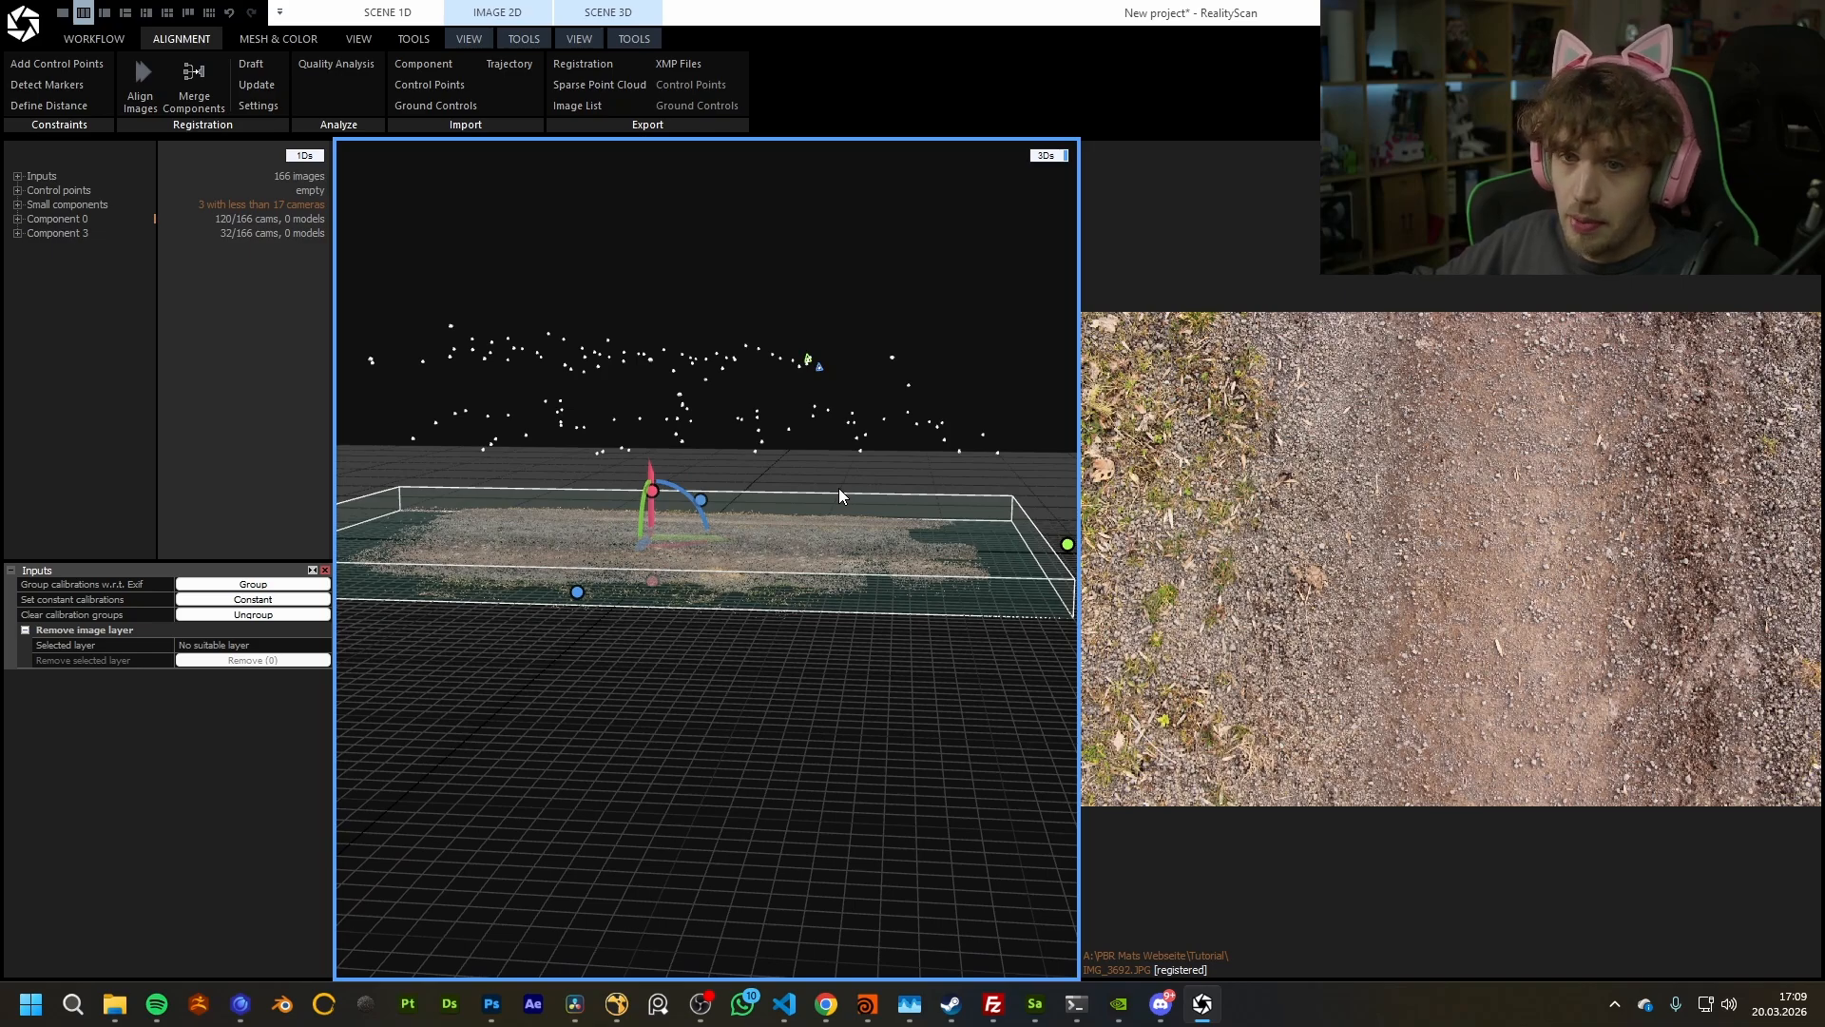
Step: Shrink the reconstruction region so it encloses only the dense central part of the ground point cloud
drag(671, 324, 850, 642)
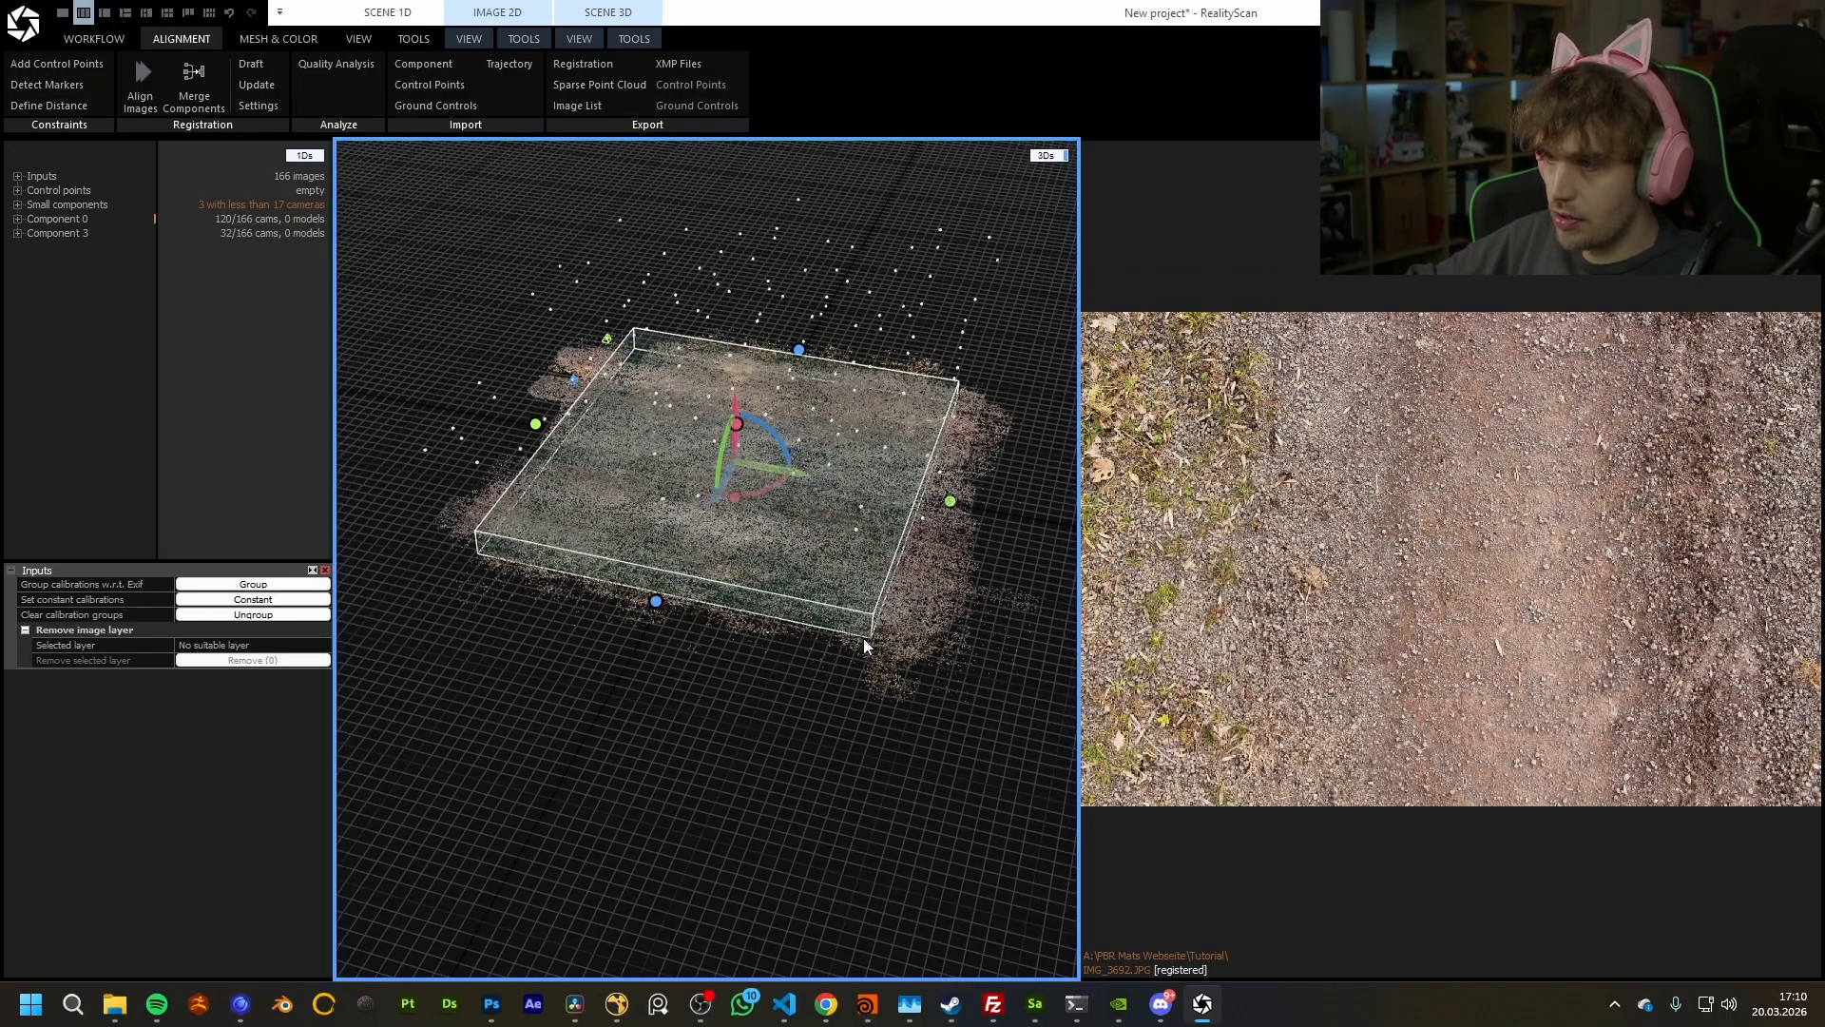
Step: Extend one side of the reconstruction region slightly outward toward the edge of the ground point cloud
drag(957, 510, 972, 513)
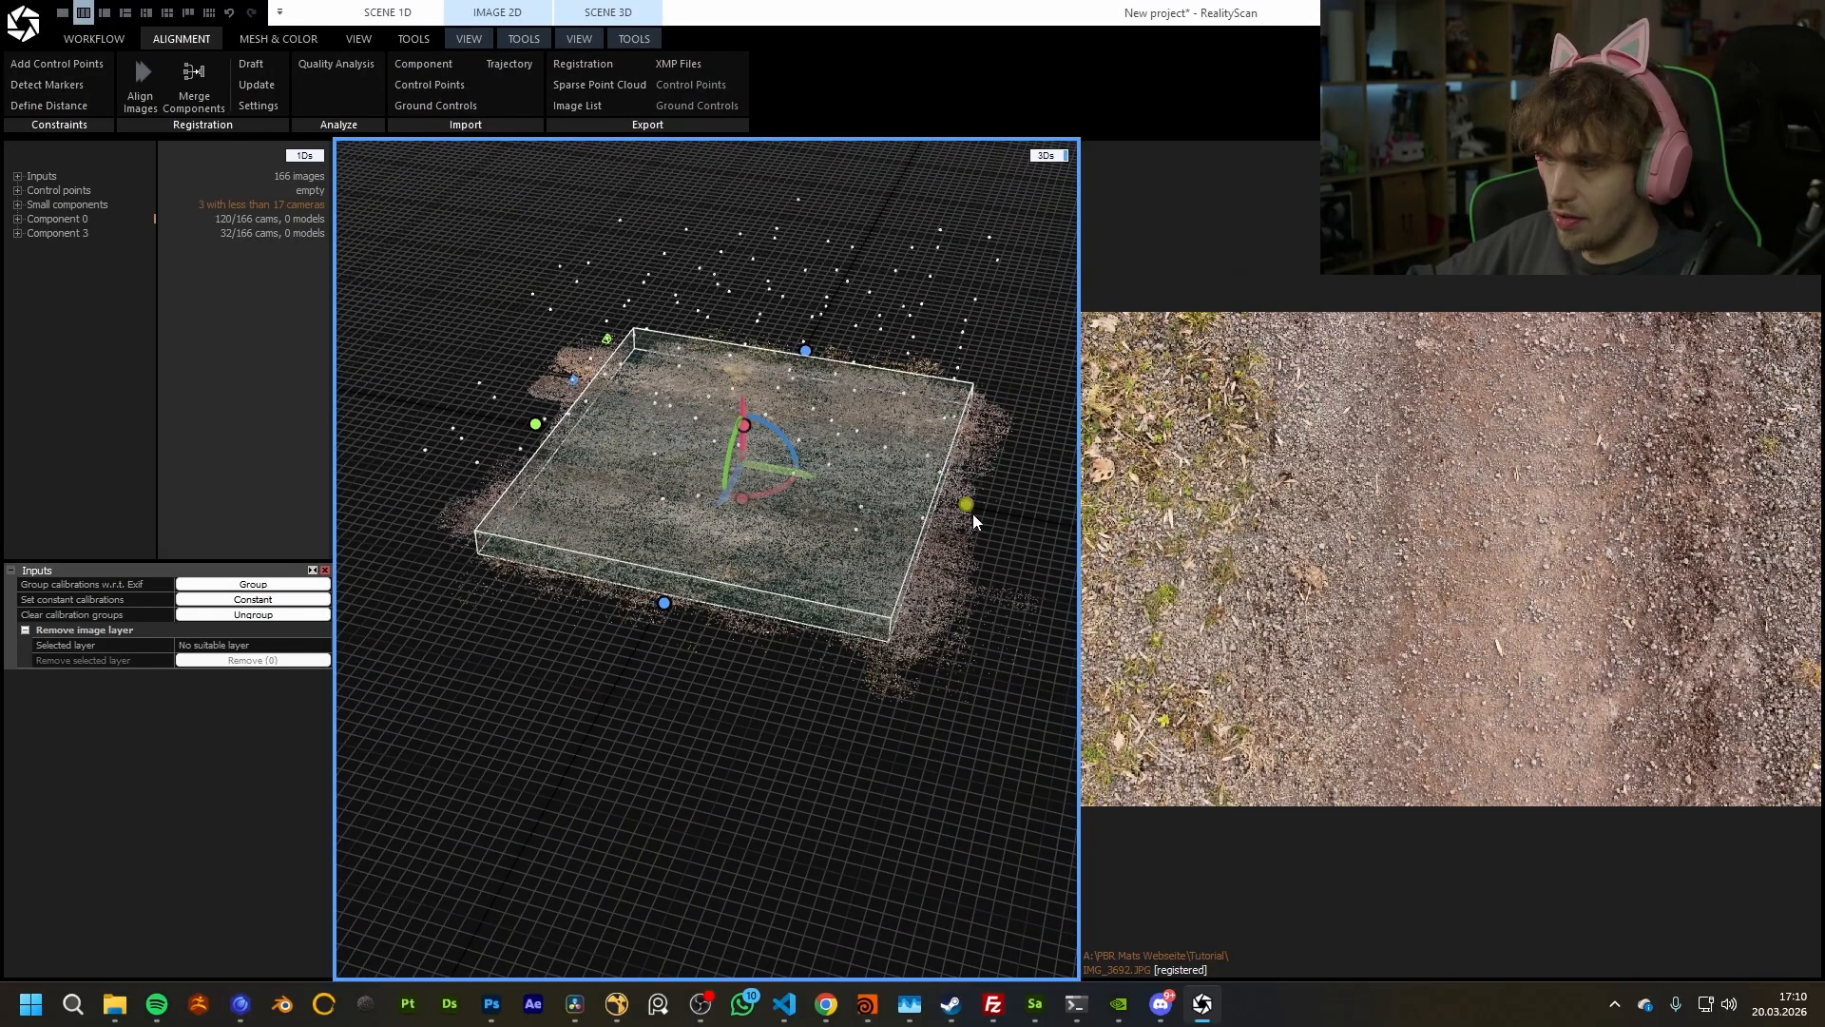
Step: Display Component 3 in the 3D scene, list its camera poses and preview the registered photo IMG_3777.JPG
click(76, 232)
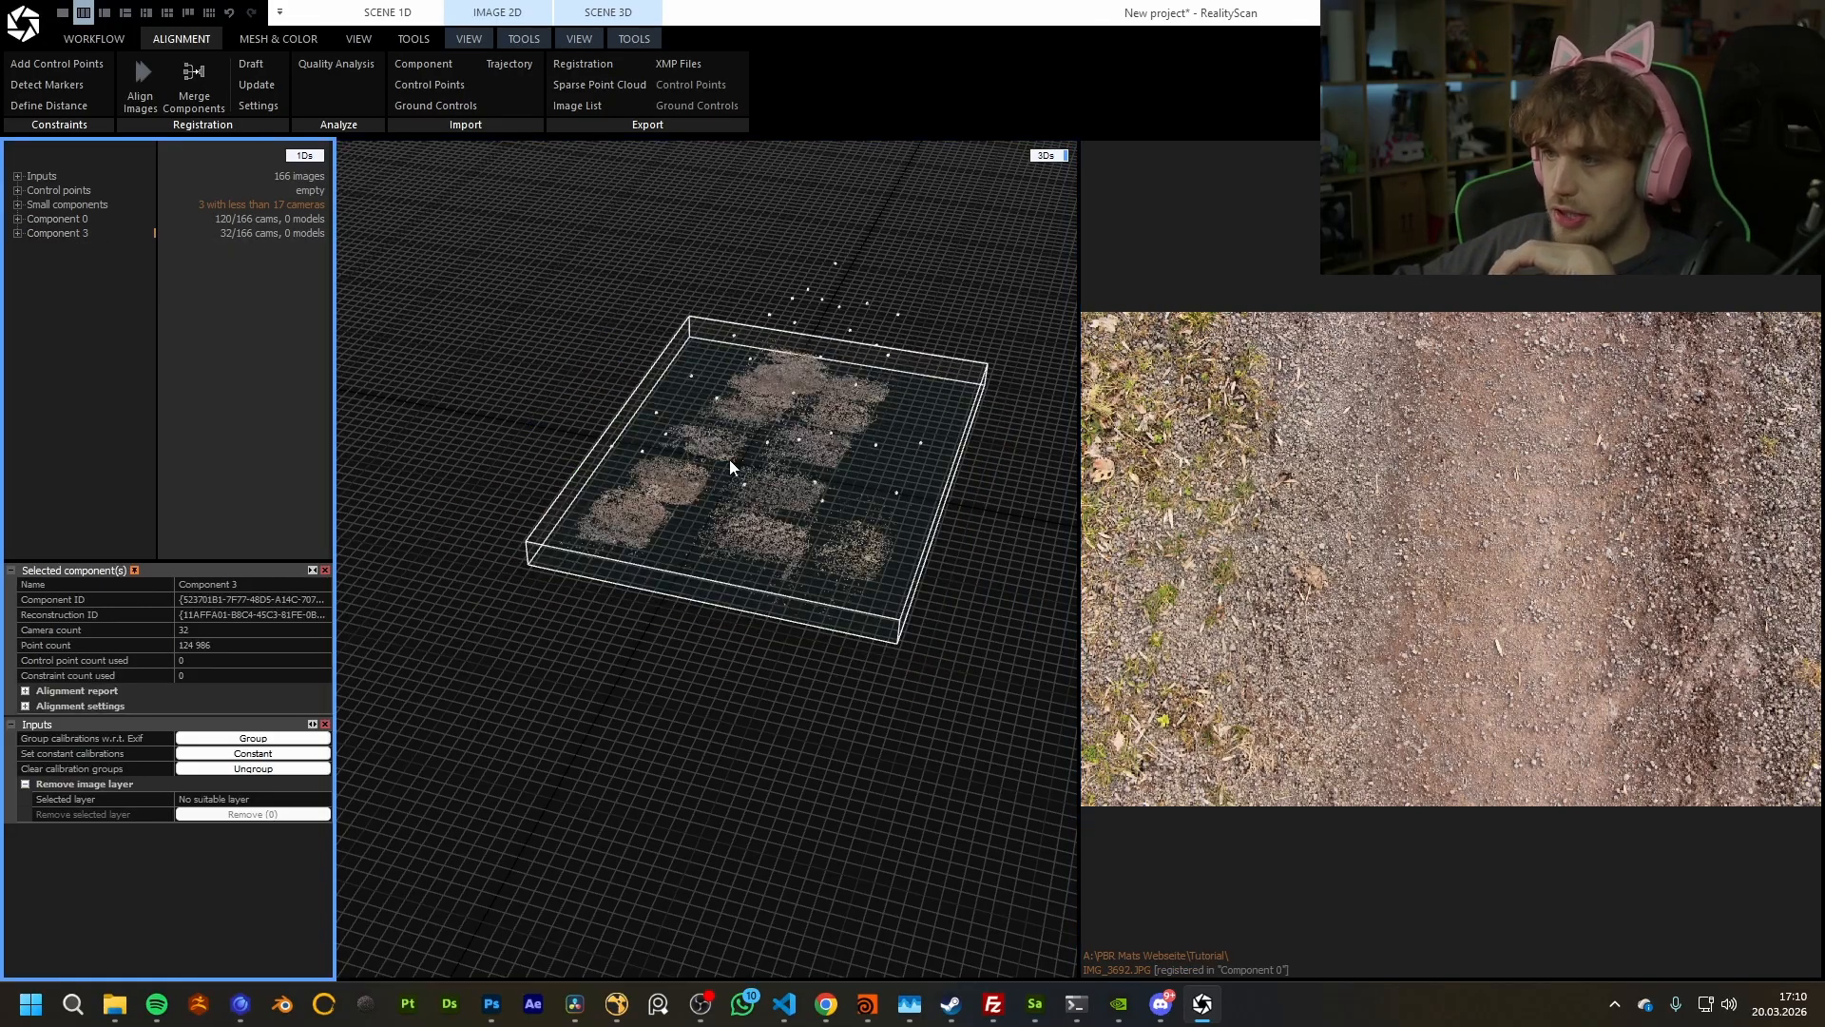
drag(964, 413, 808, 485)
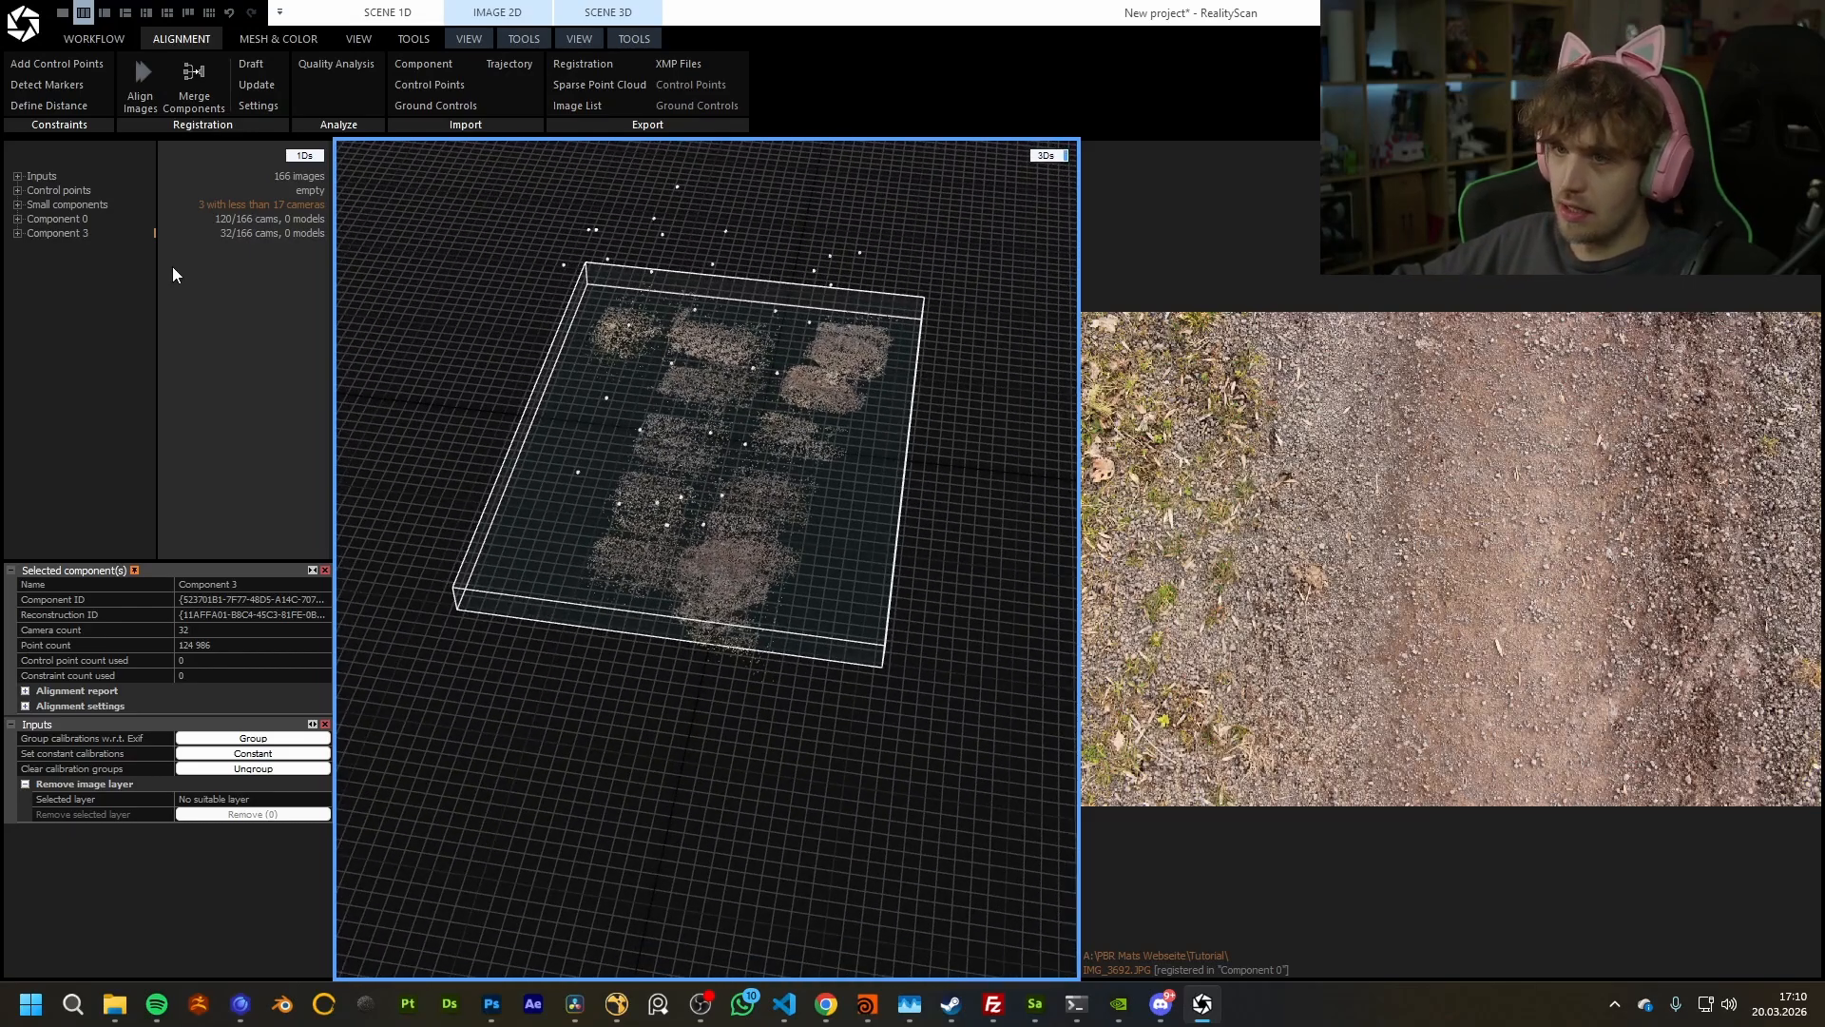
click(17, 233)
click(35, 248)
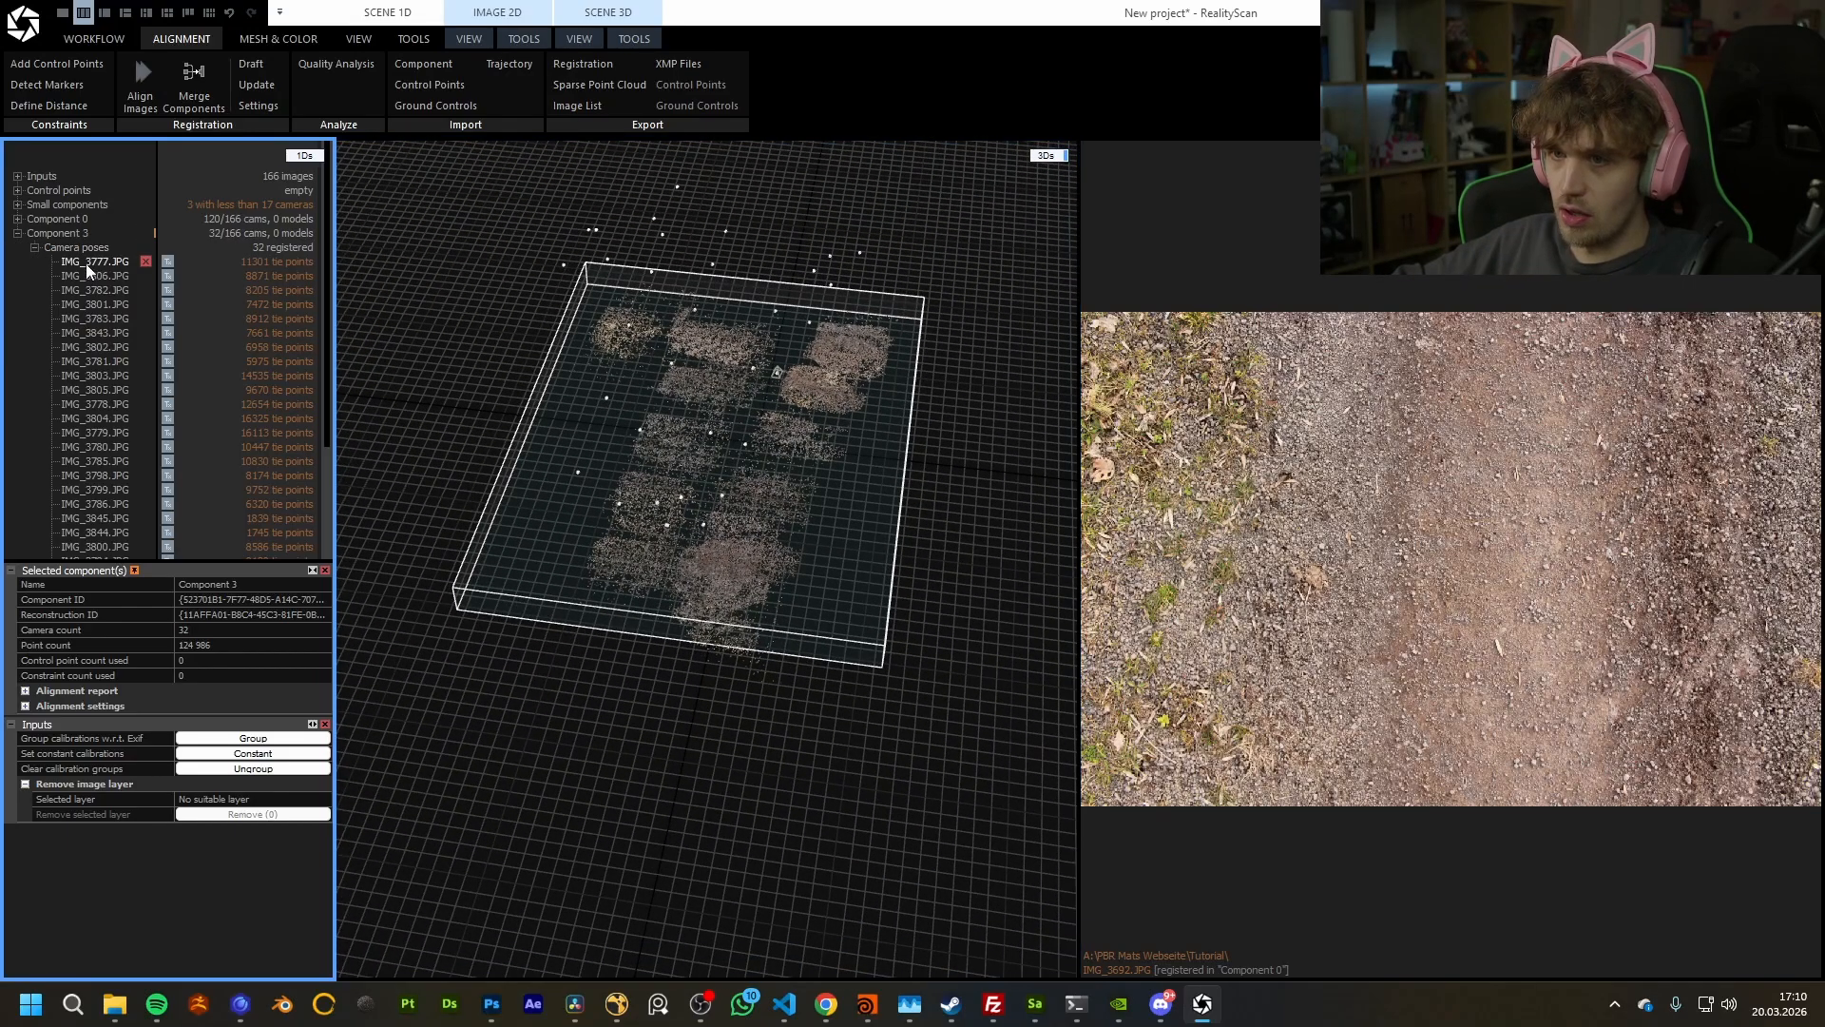
click(85, 261)
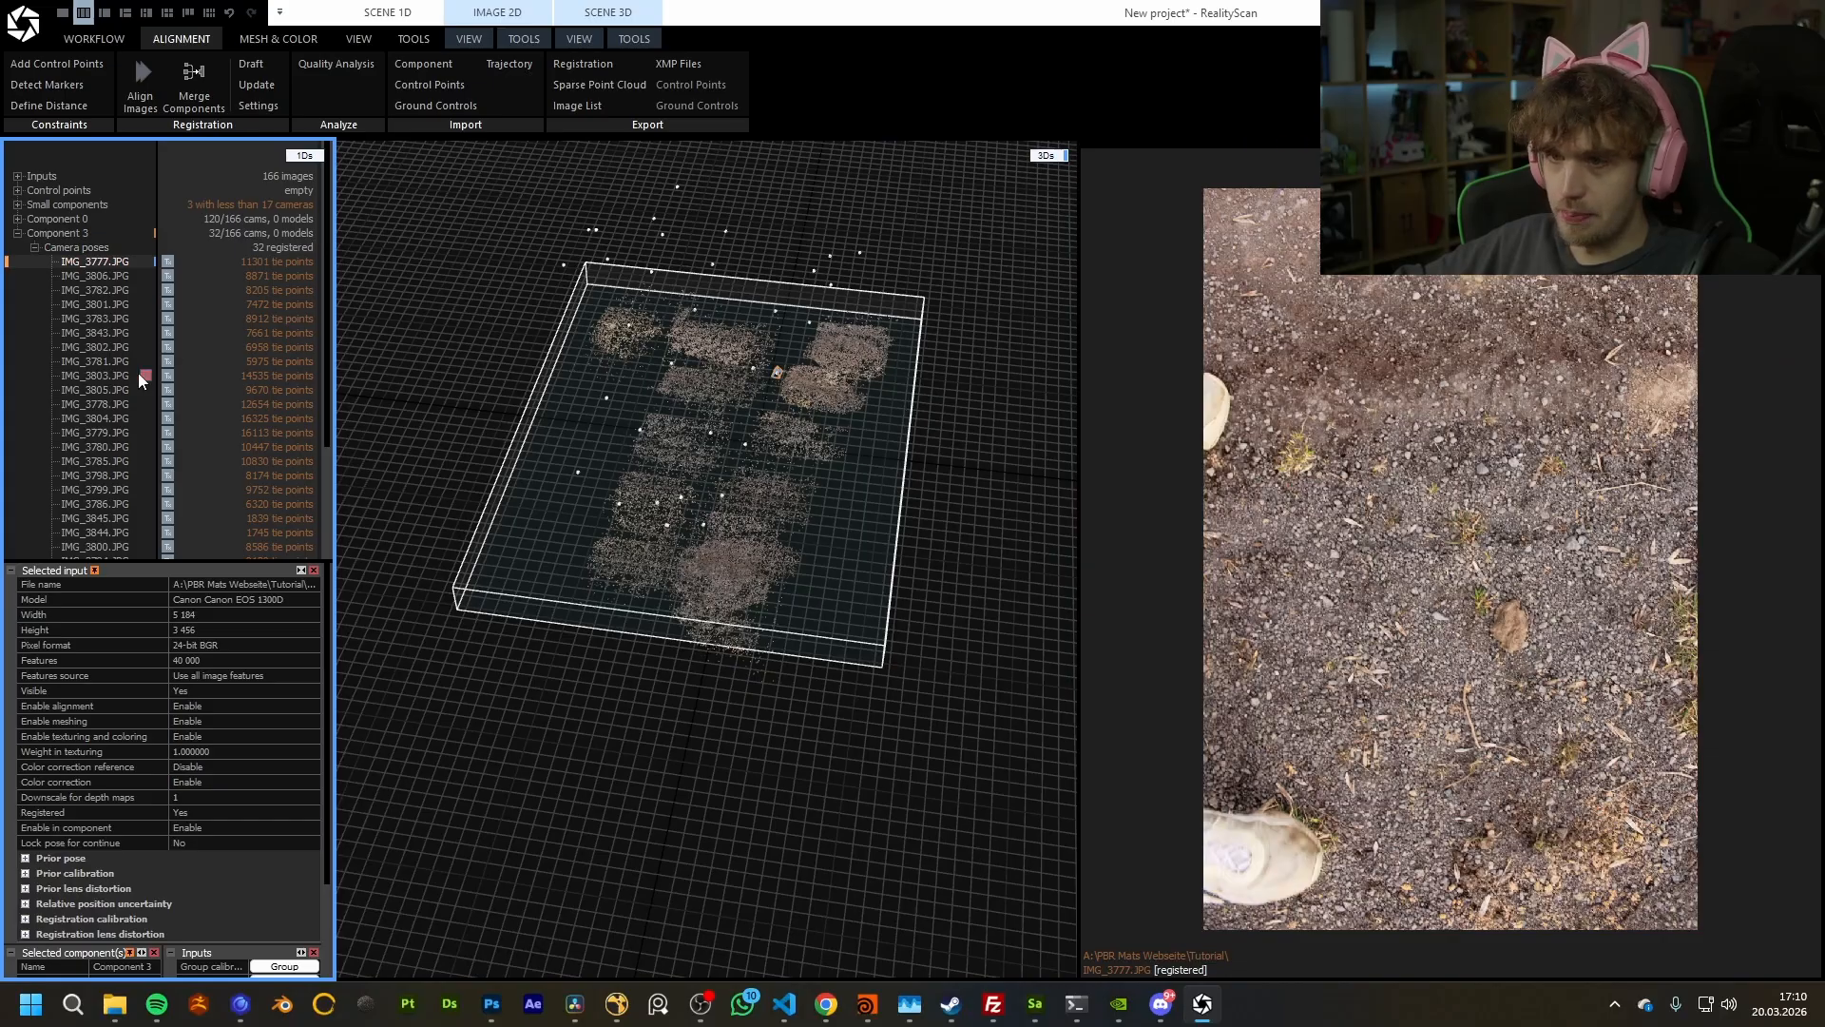
Step: Preview further Component 3 photos, including IMG_3800.JPG, IMG_3787.JPG, IMG_3845.JPG and IMG_3808.JPG, and examine its scattered point patches from several angles
drag(777, 522, 635, 468)
scroll(112, 386, down, 4)
click(111, 394)
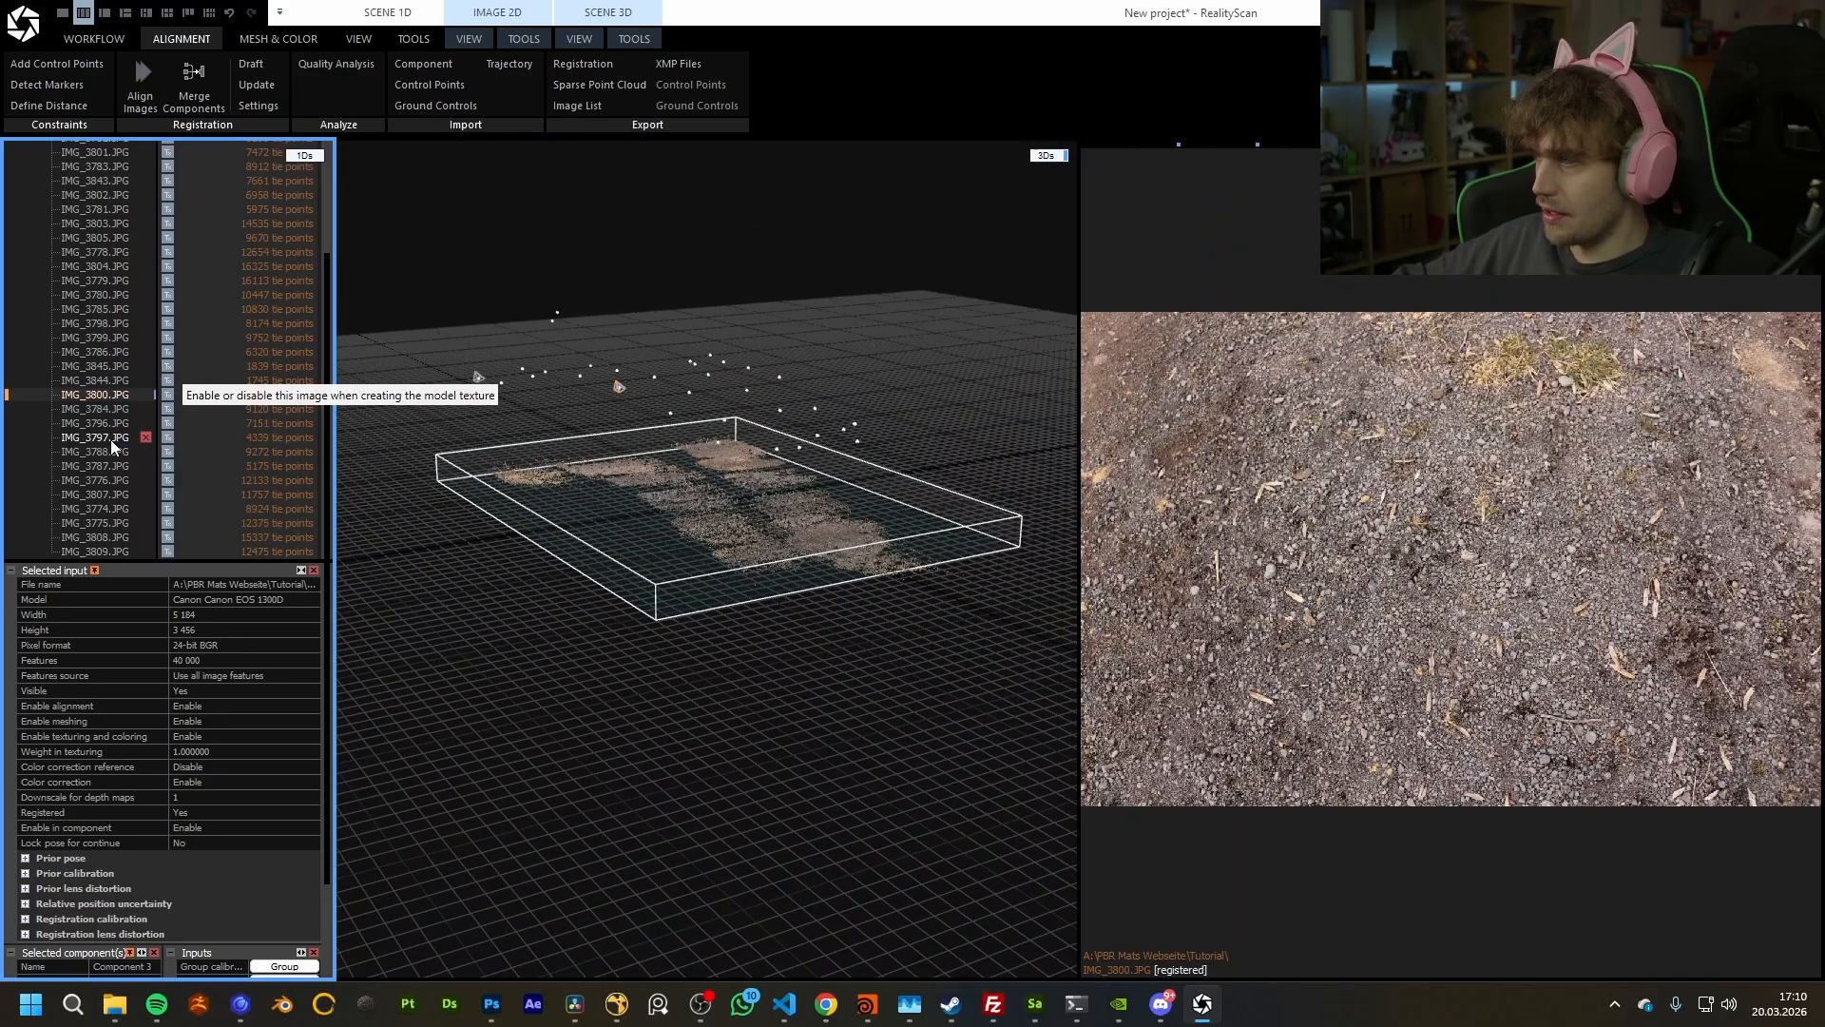
click(110, 440)
click(108, 463)
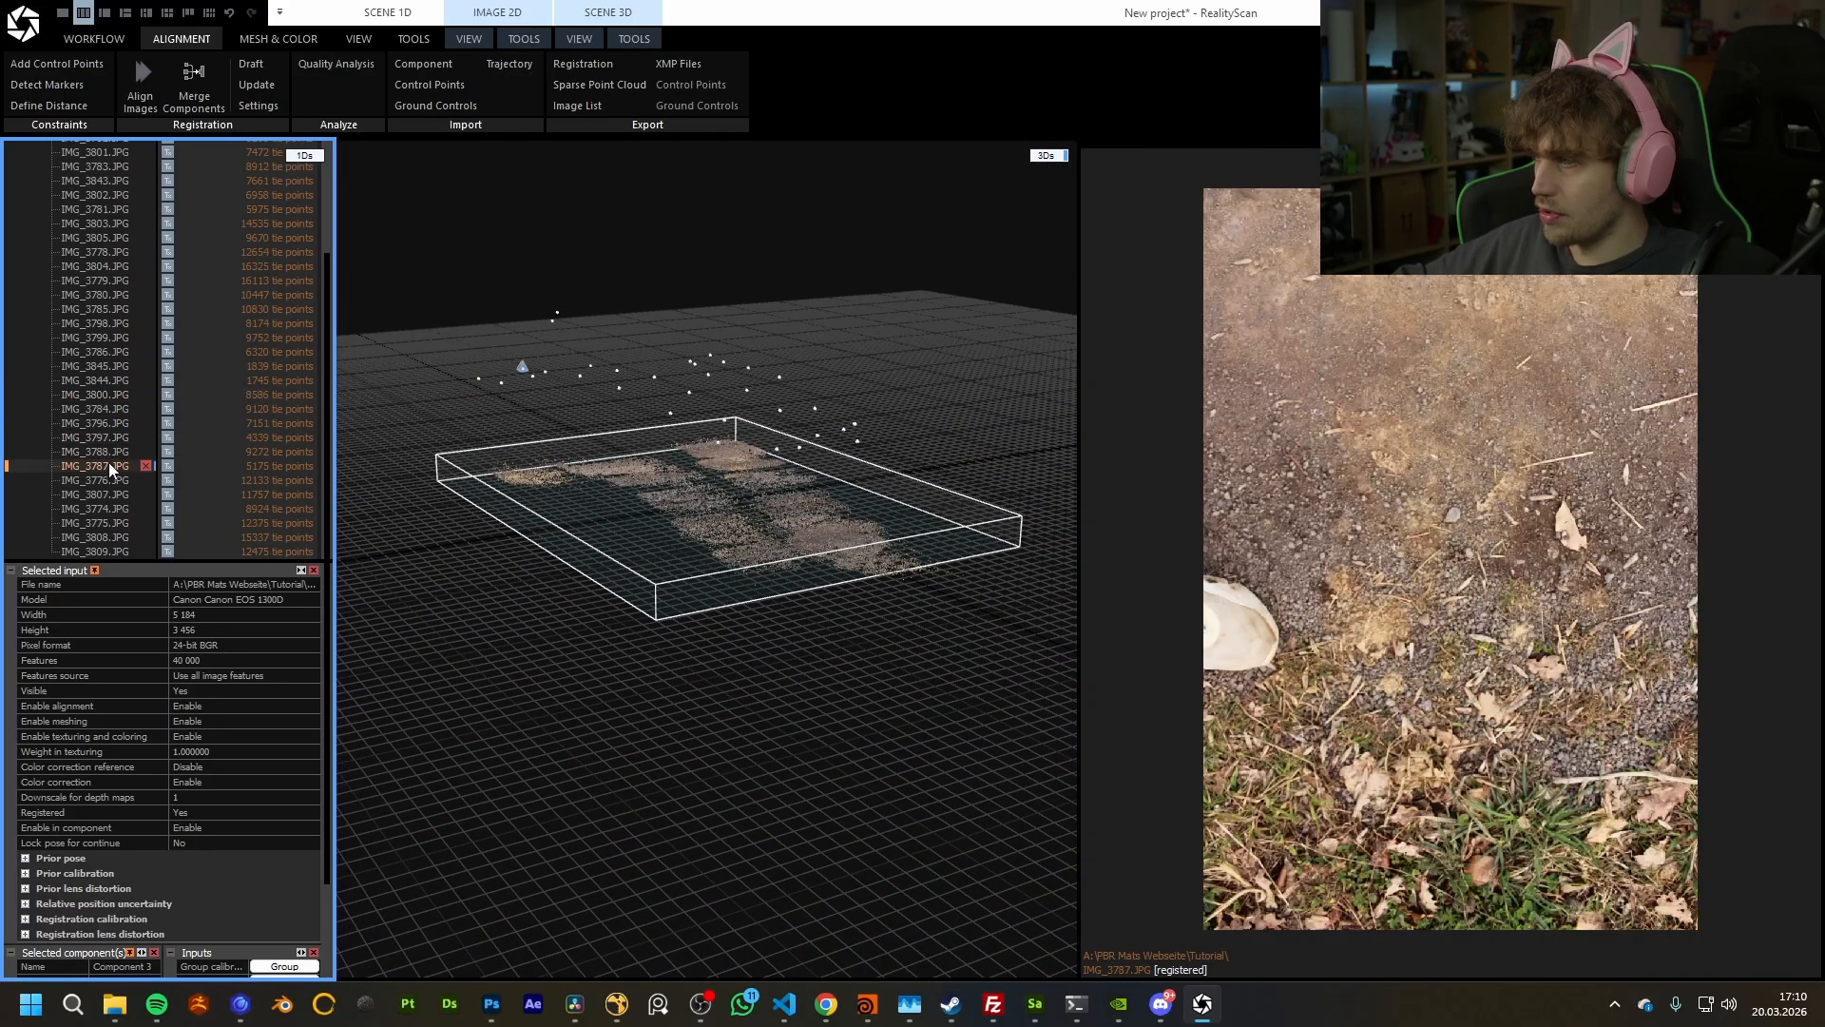
click(95, 366)
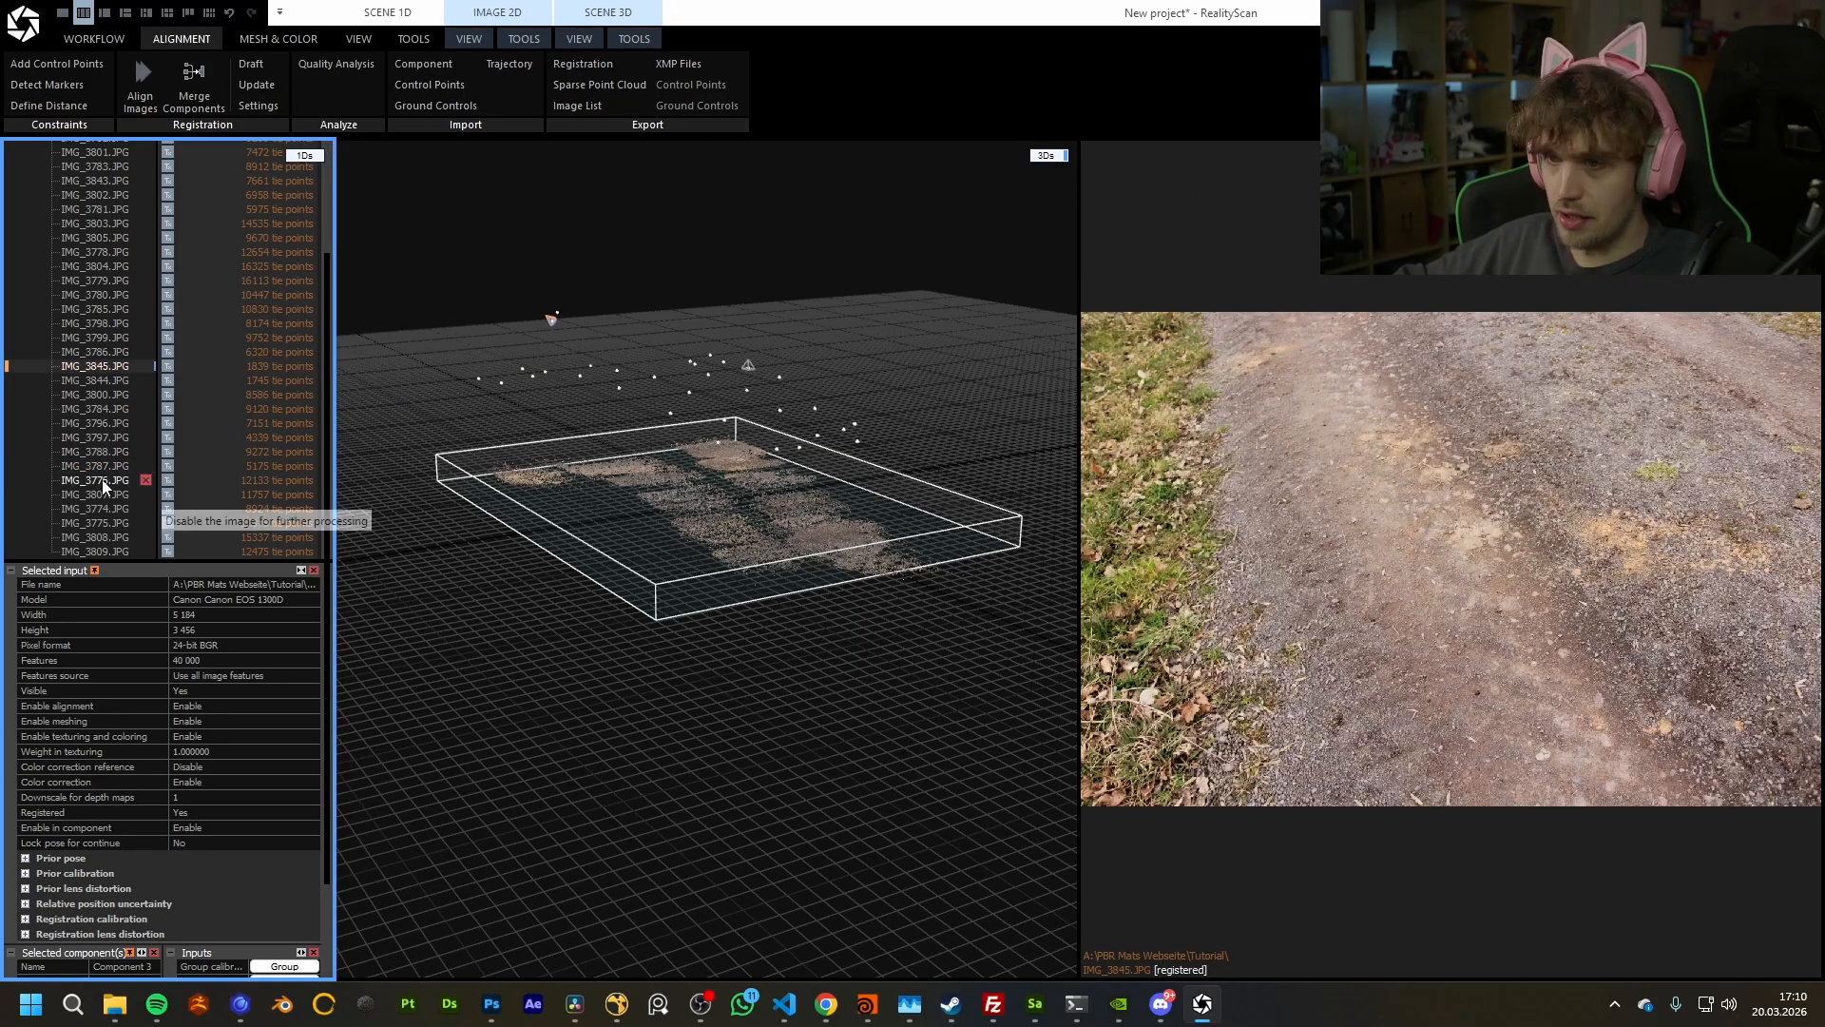
click(100, 537)
scroll(101, 419, up, 3)
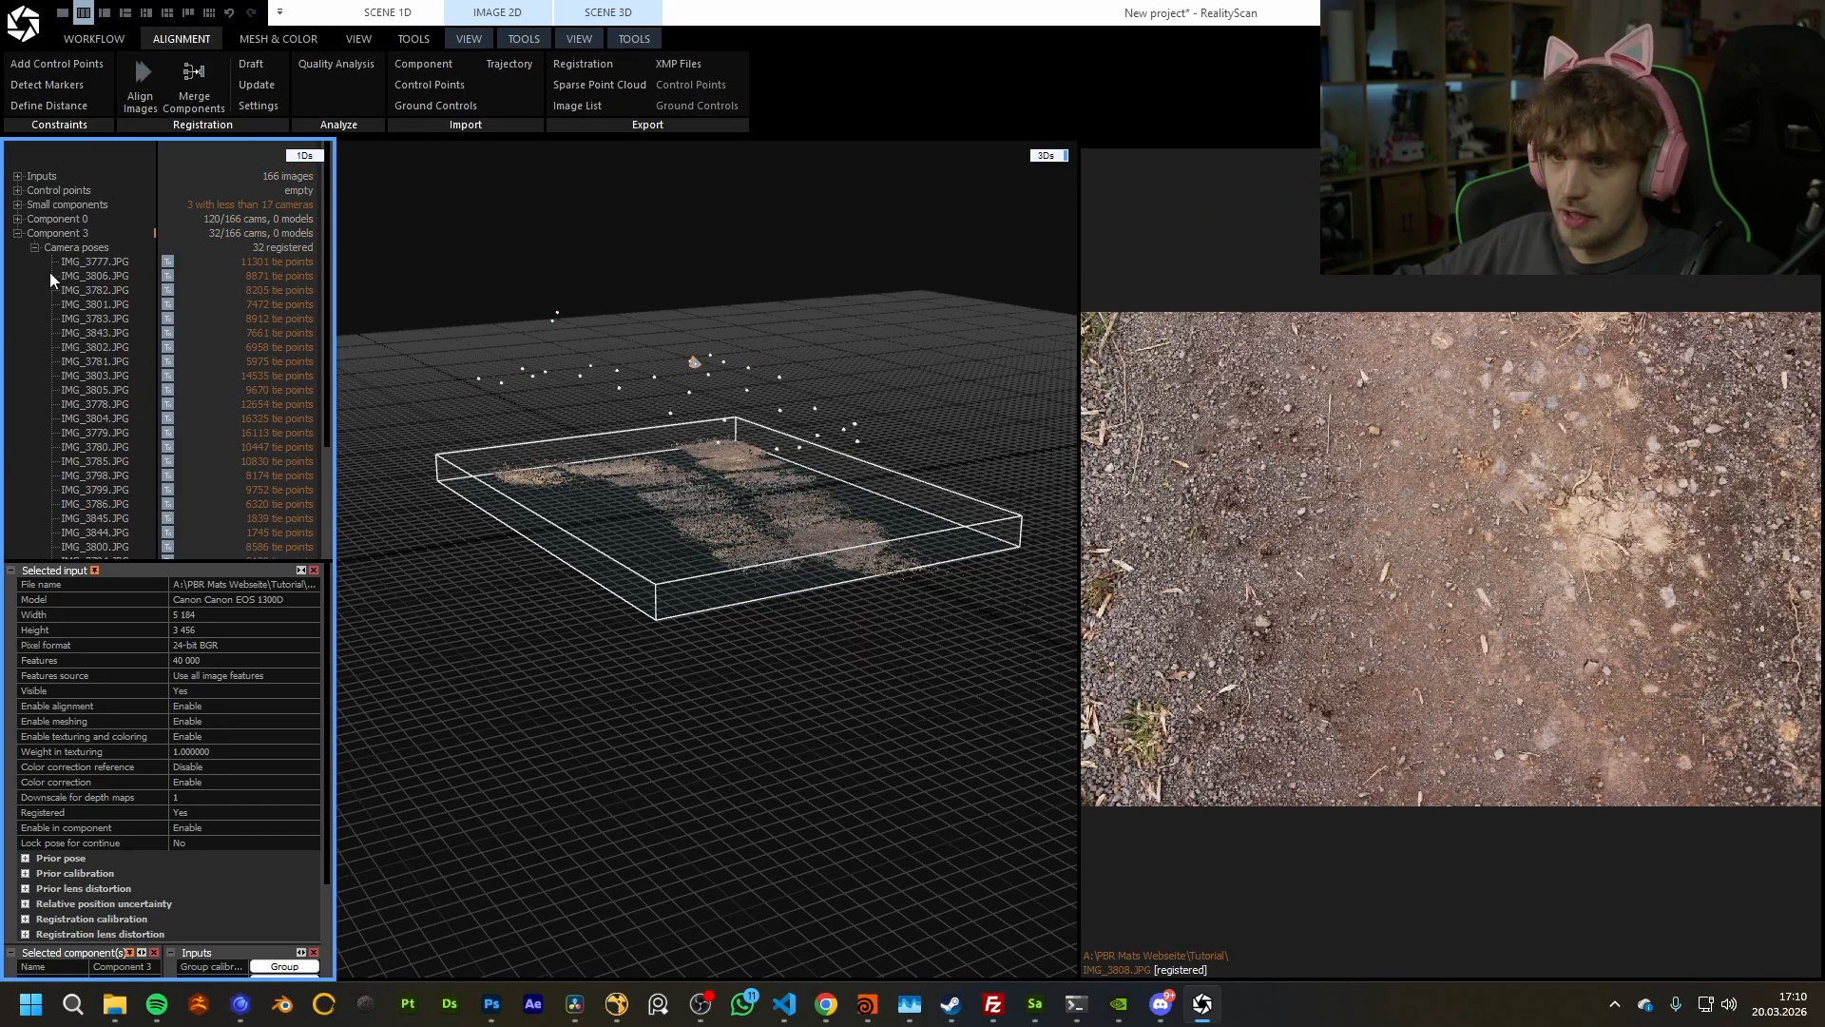
click(34, 247)
drag(665, 571, 682, 411)
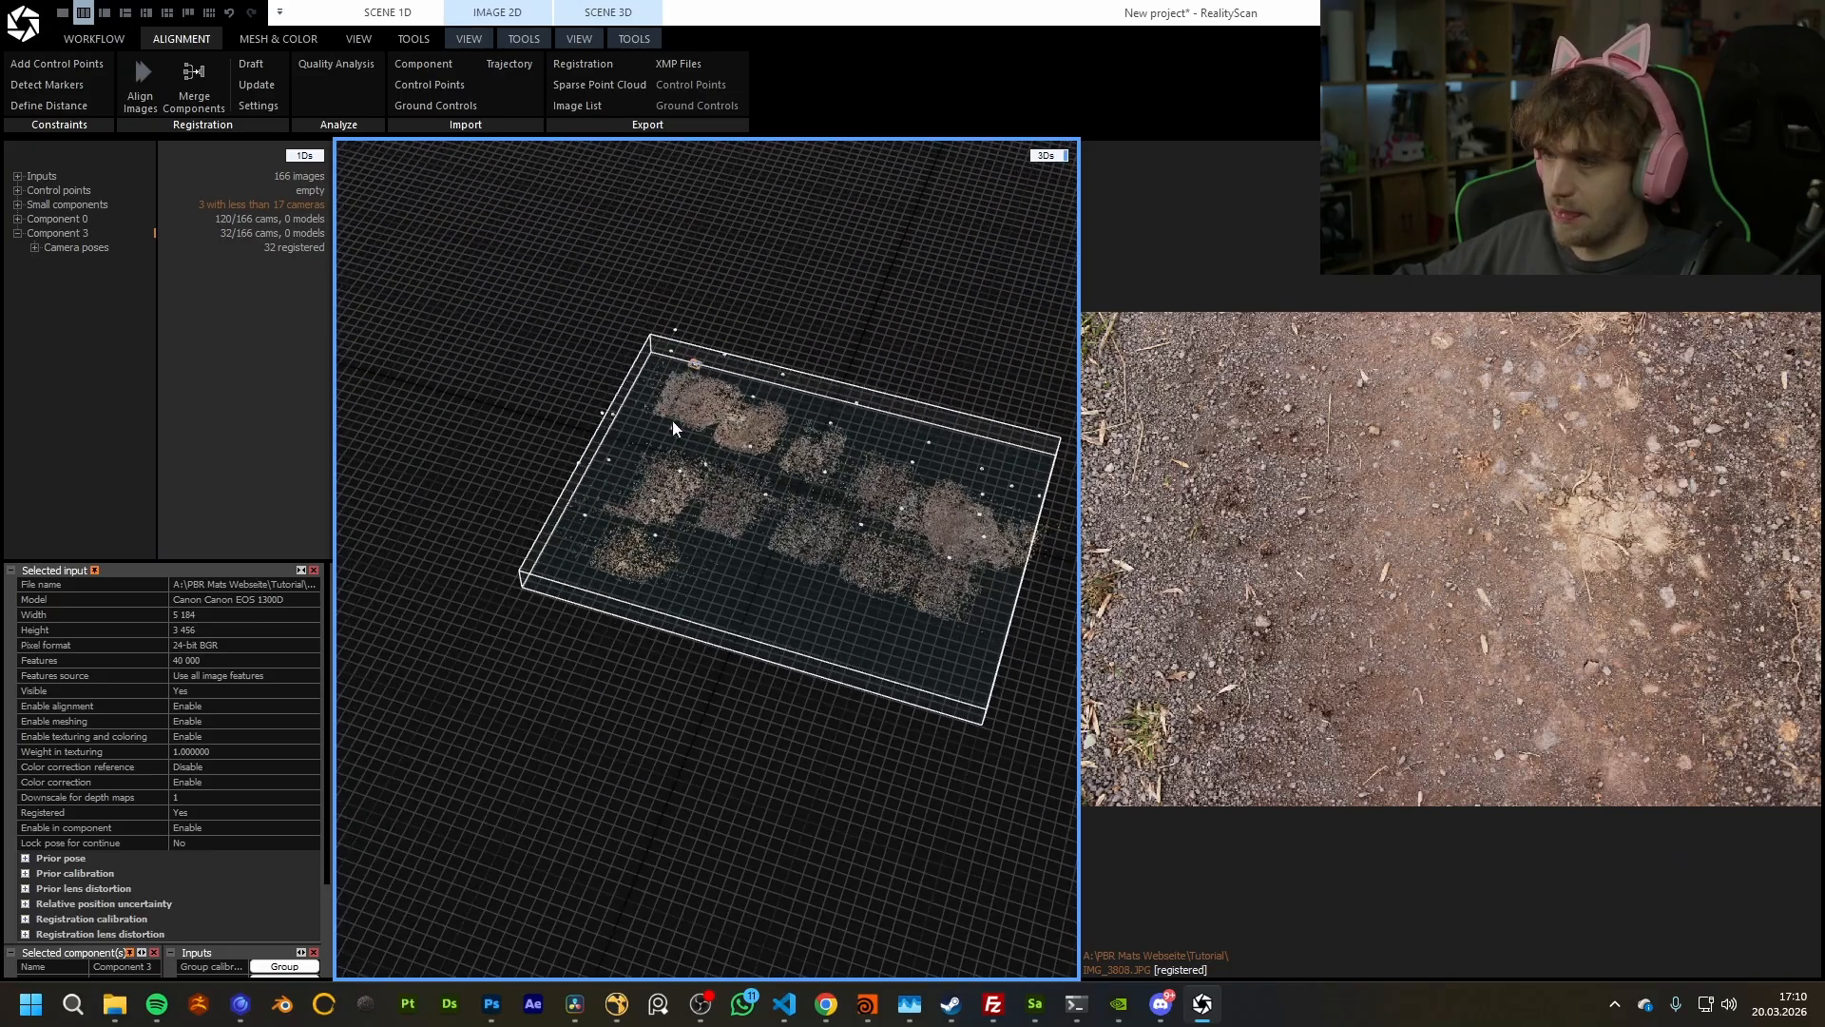
drag(867, 409, 756, 521)
scroll(776, 500, up, 3)
scroll(757, 521, down, 4)
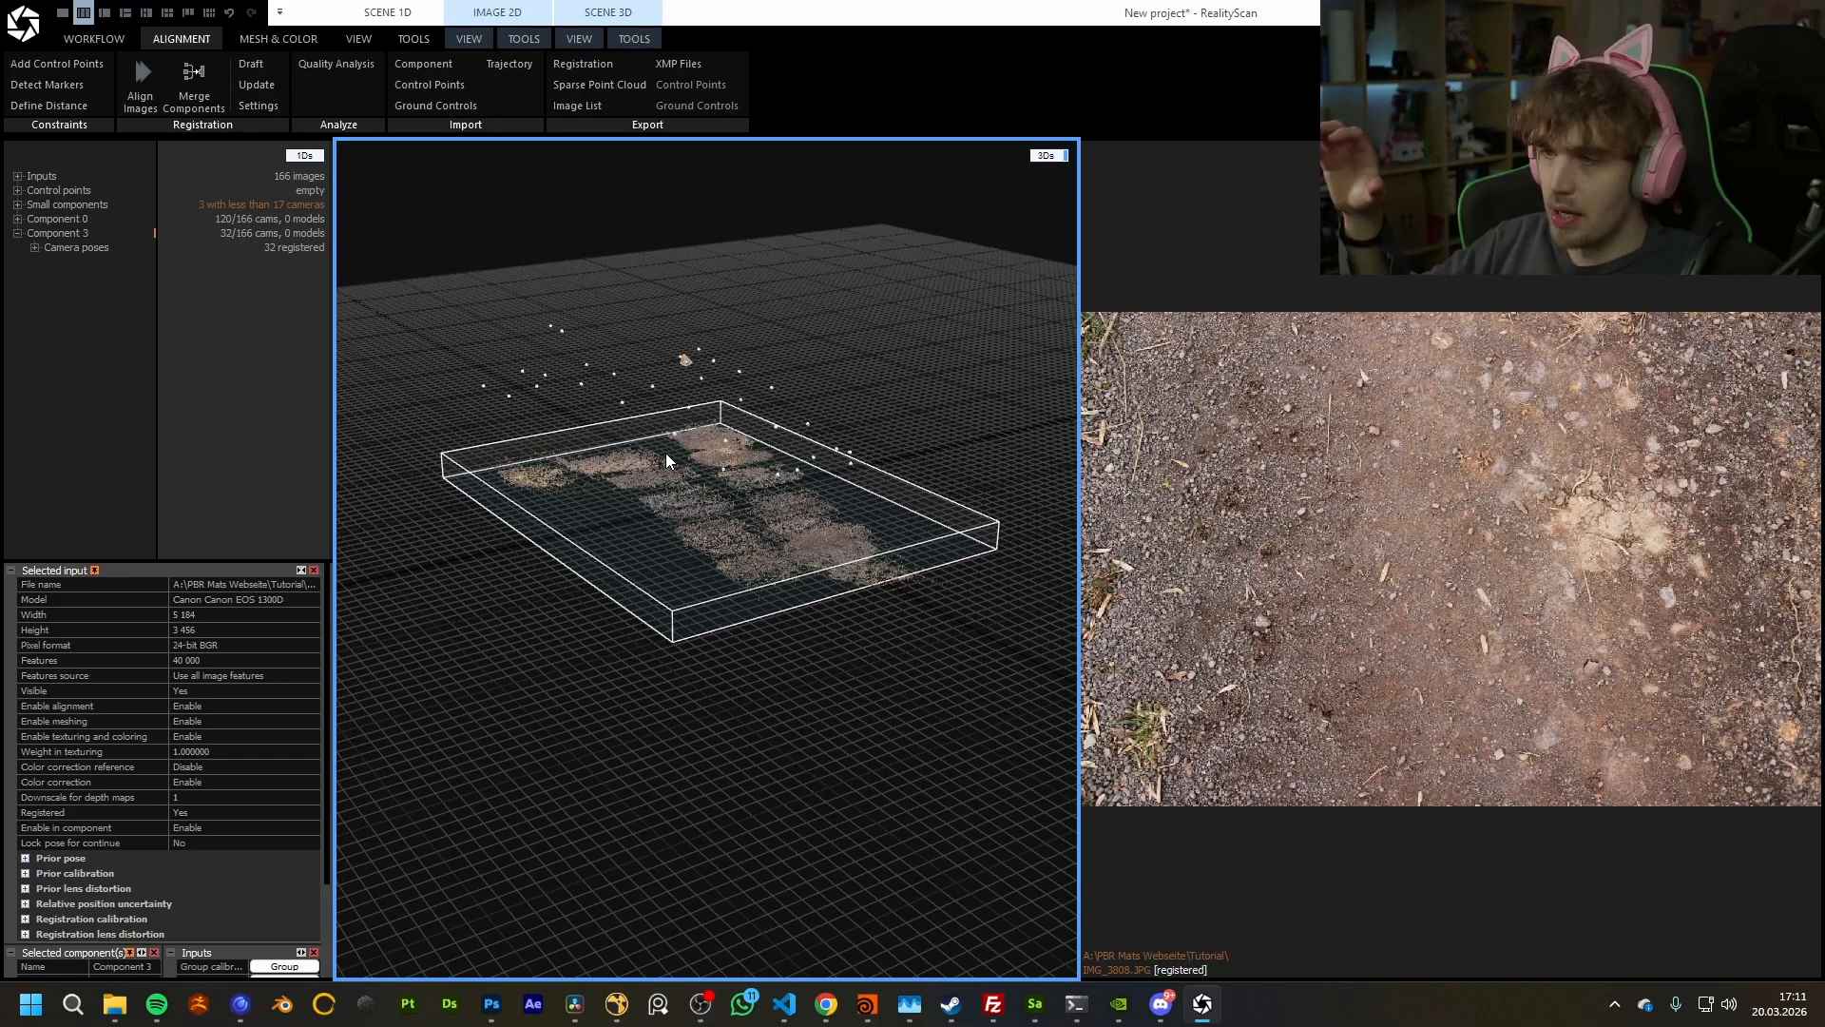
Step: Compare input photos IMG_3693.JPG, IMG_3855.JPG, IMG_3848.JPG and IMG_3843.JPG in the 2D view, then collapse the input list
click(69, 208)
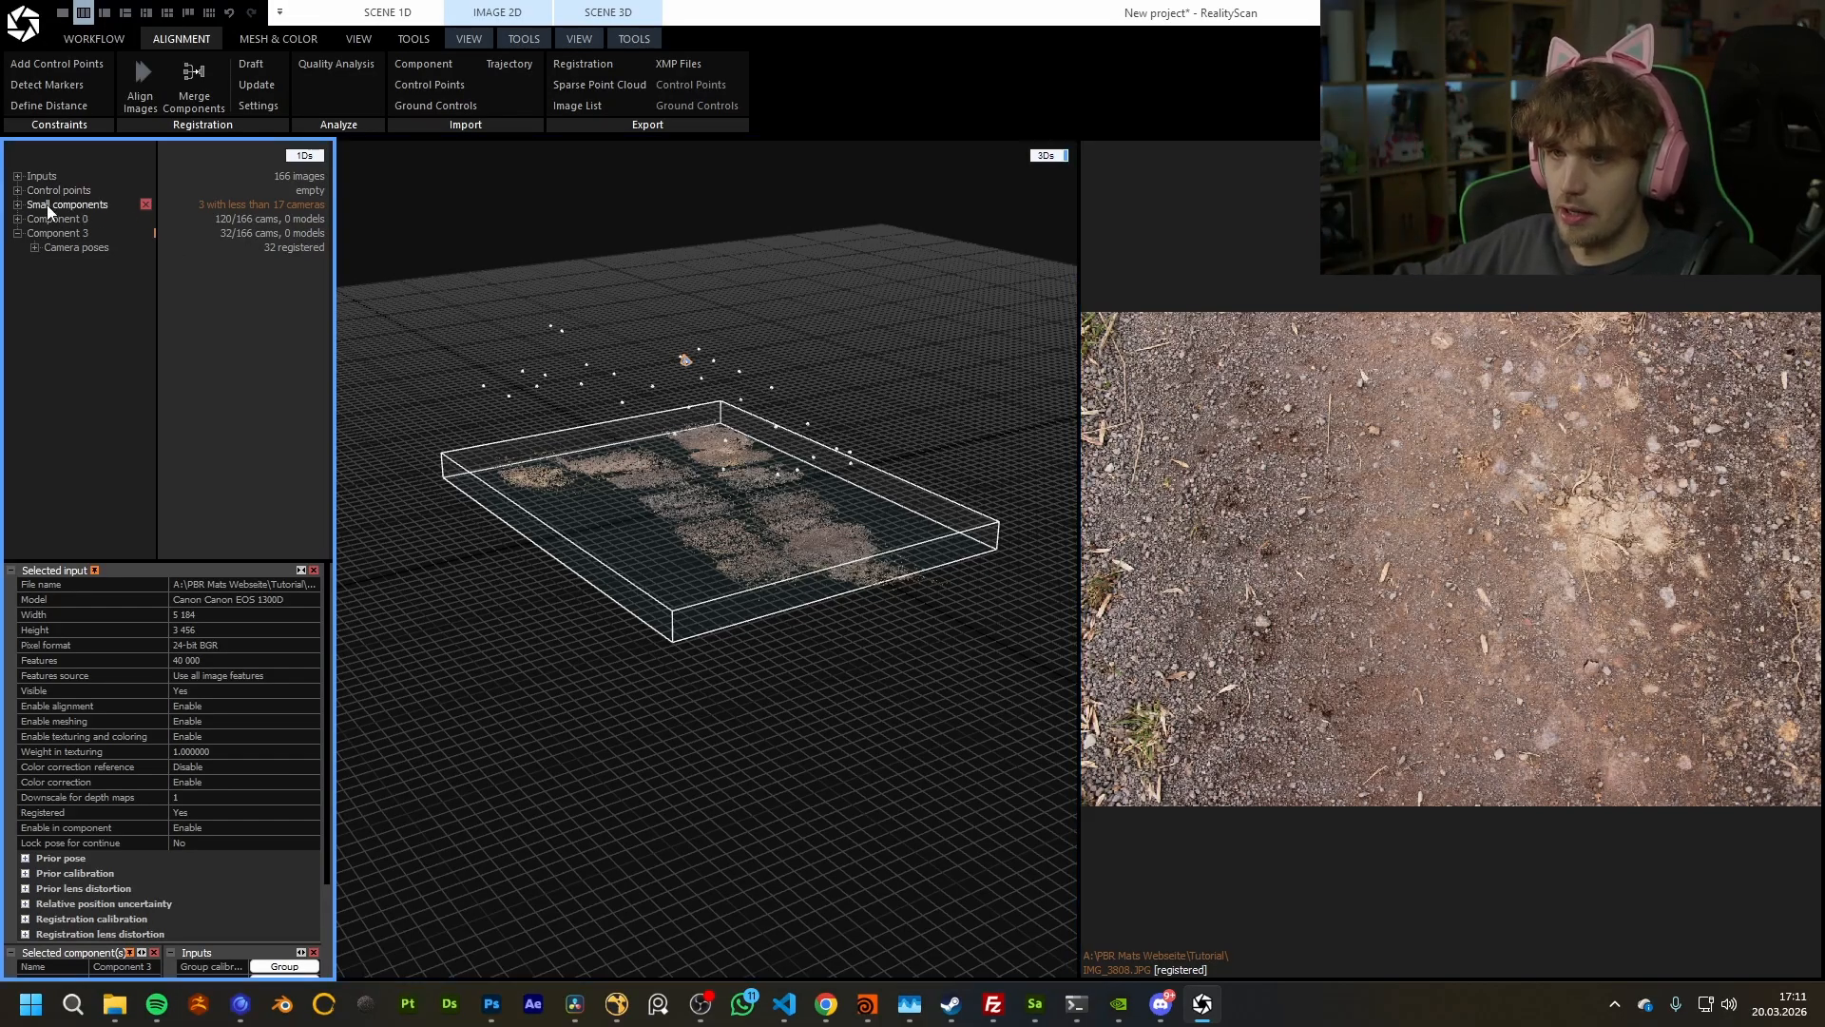
click(18, 175)
click(63, 192)
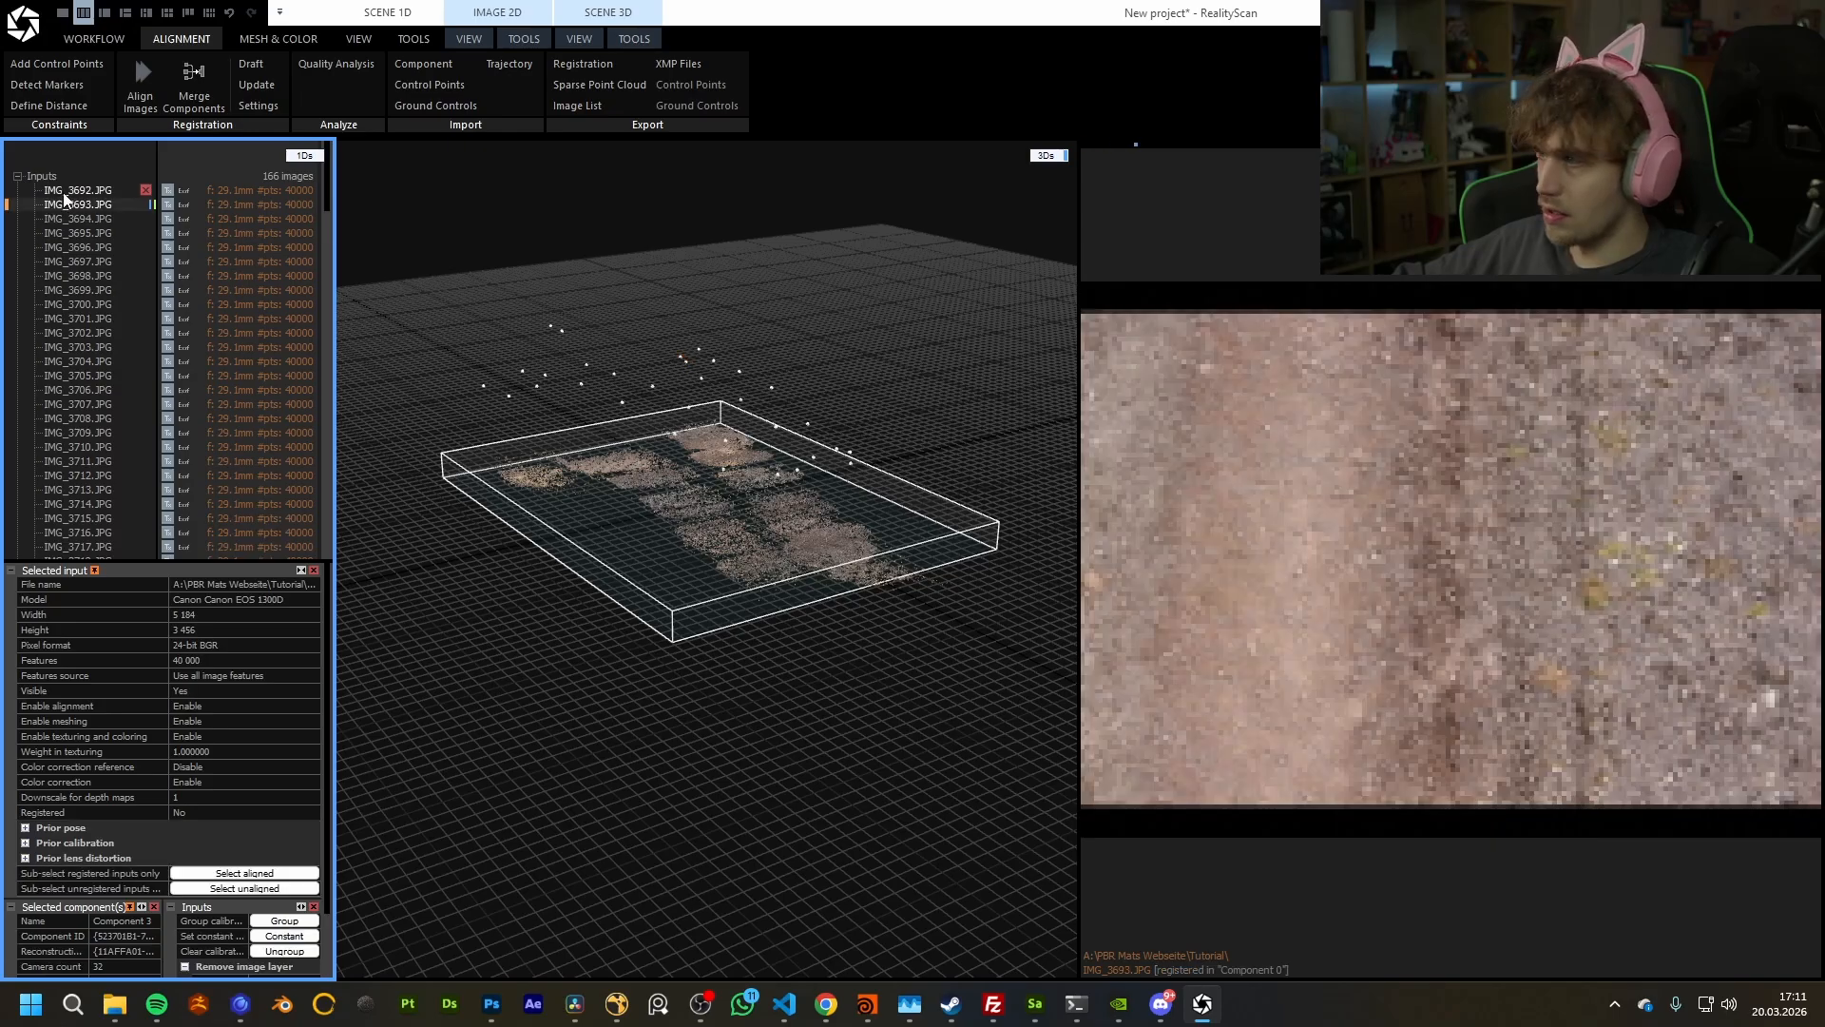
scroll(113, 397, down, 15)
click(92, 454)
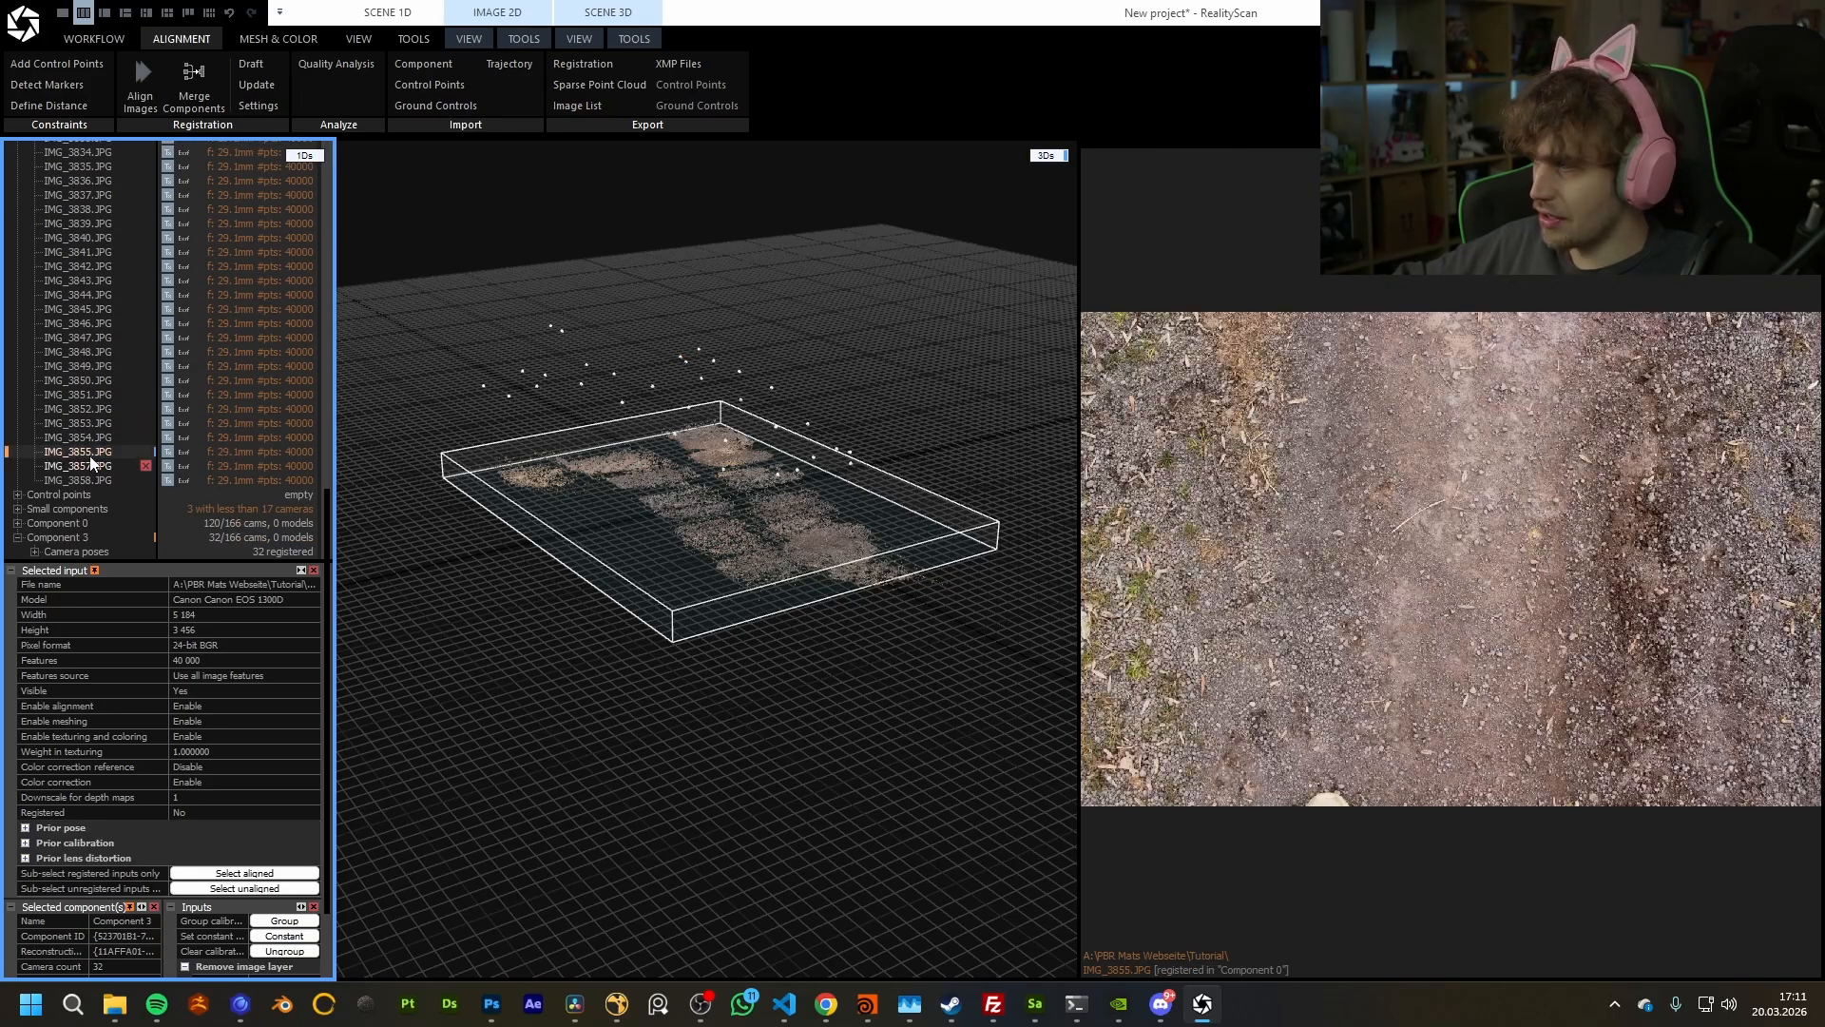
click(88, 353)
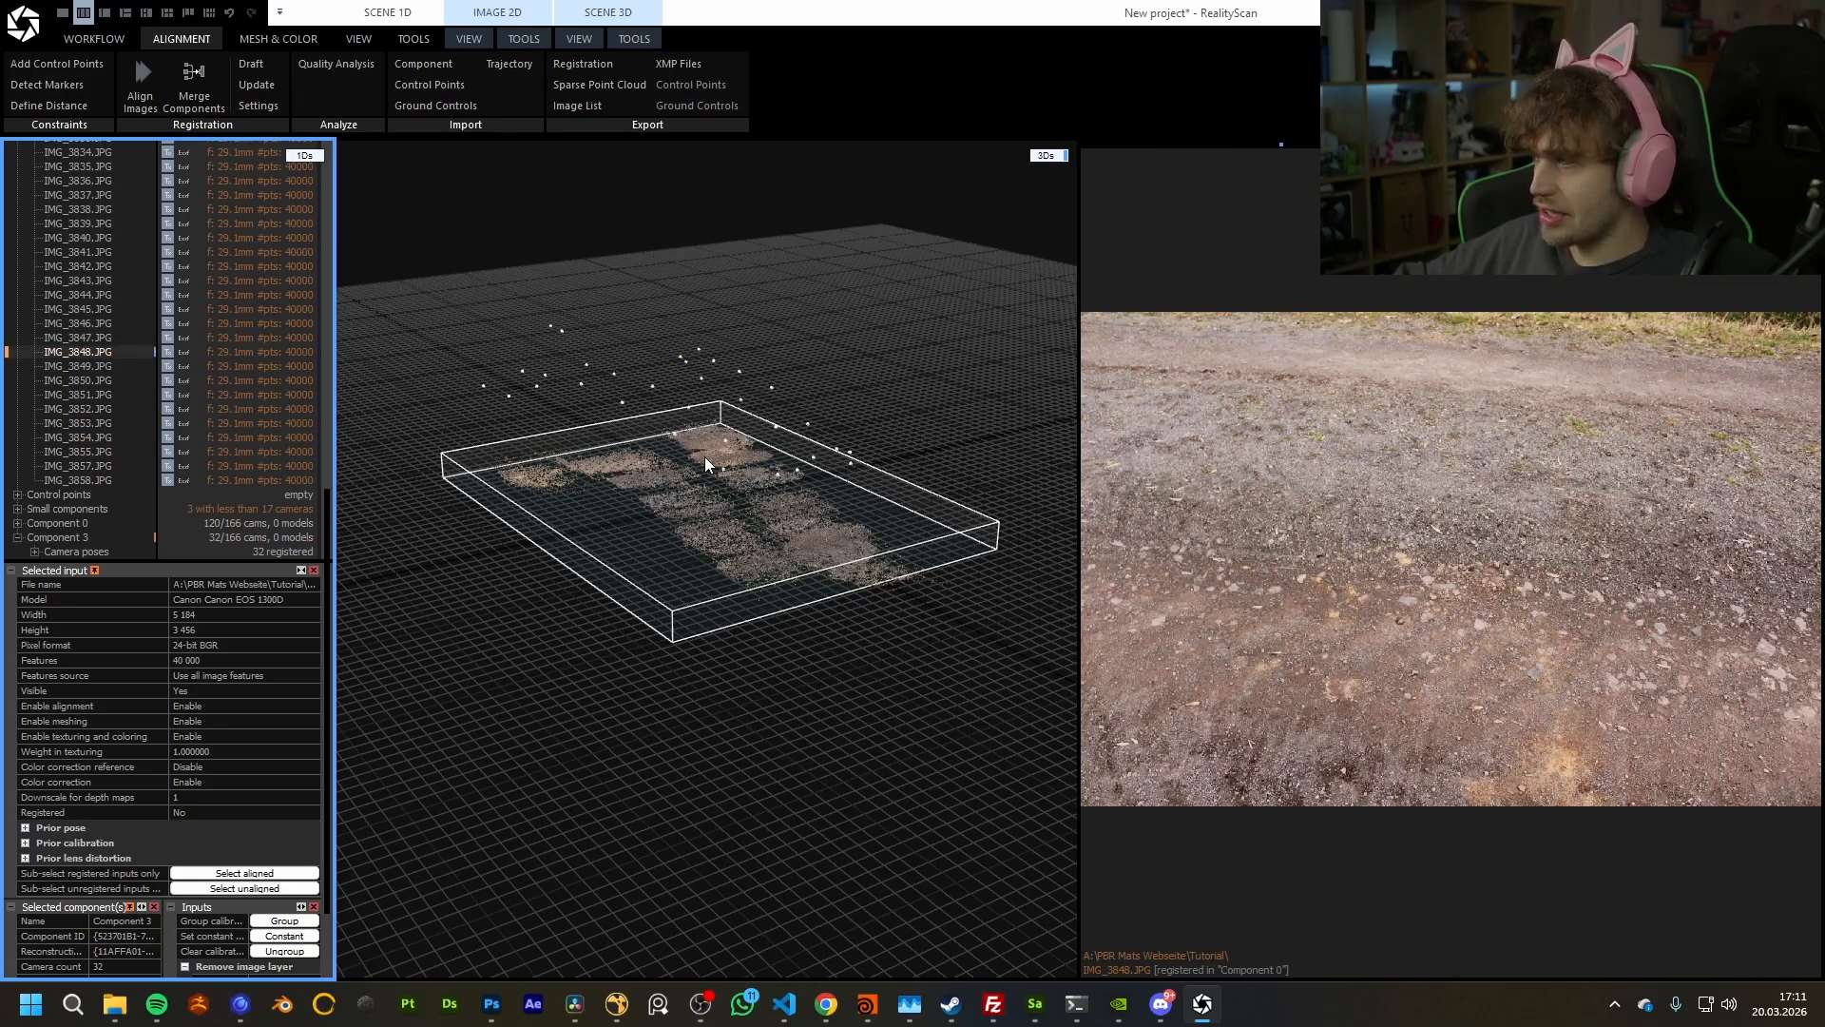
click(128, 281)
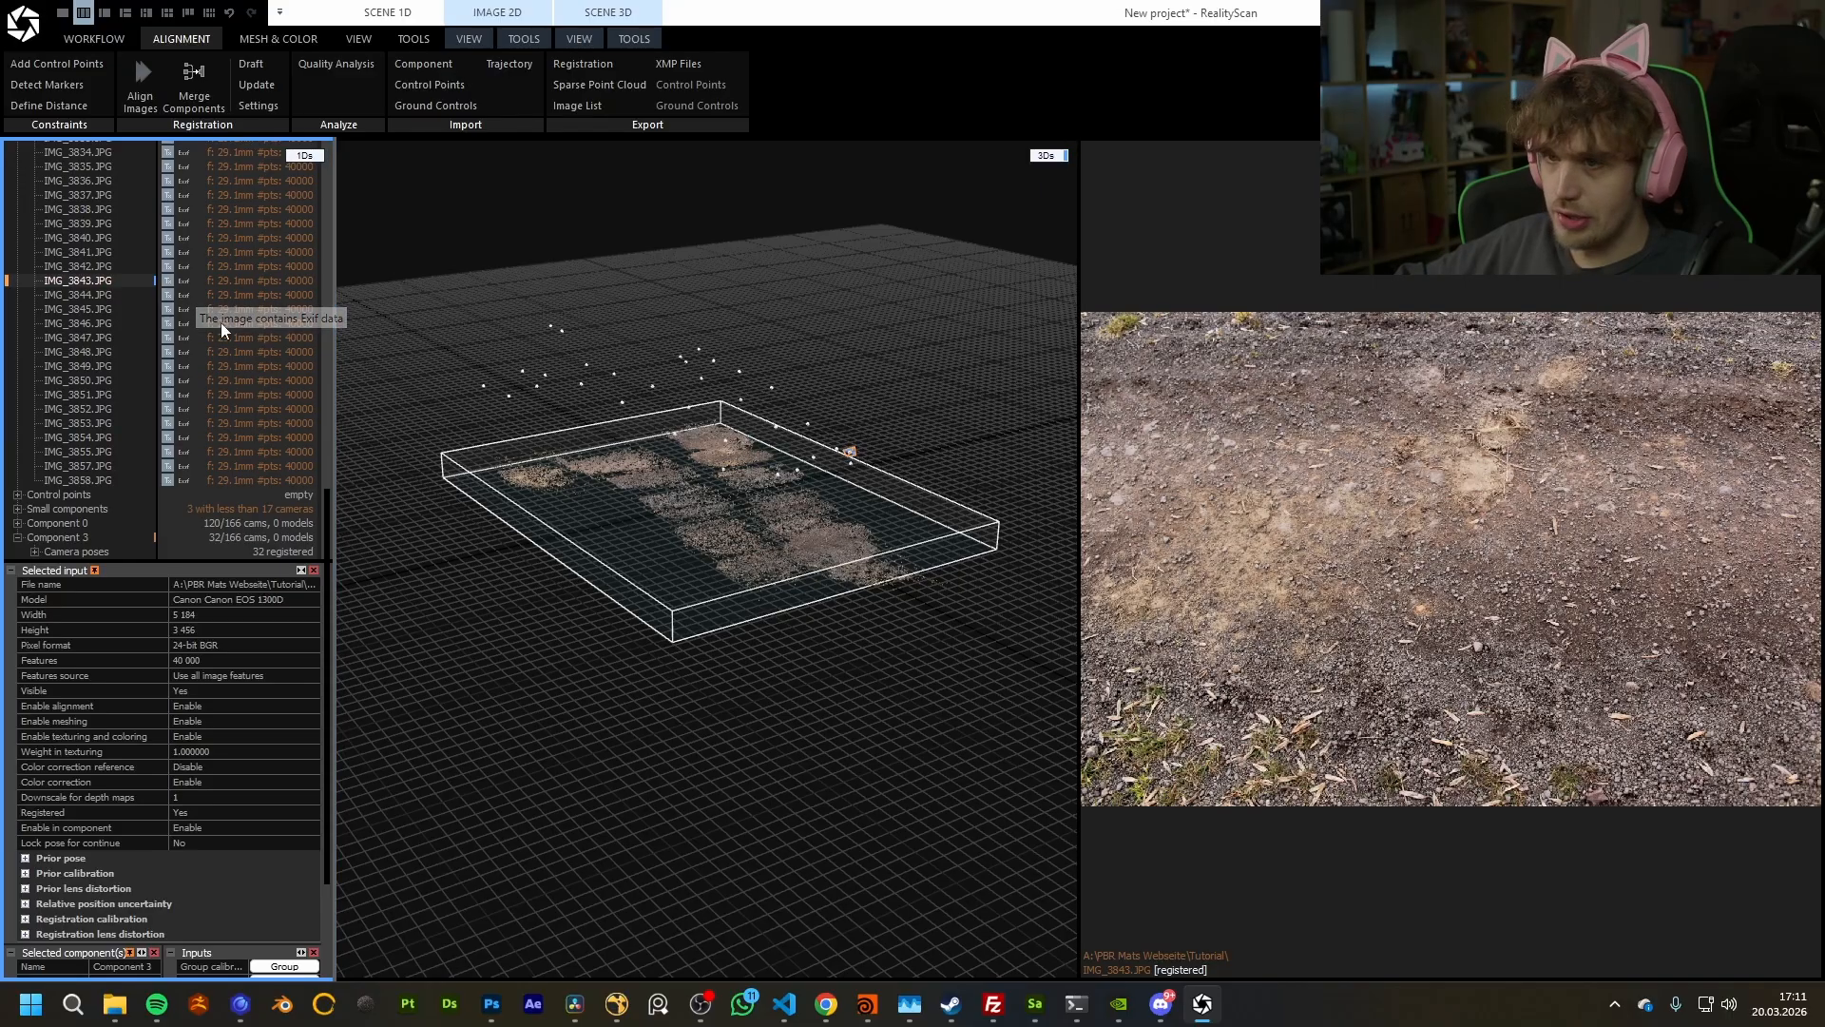
scroll(95, 267, up, 15)
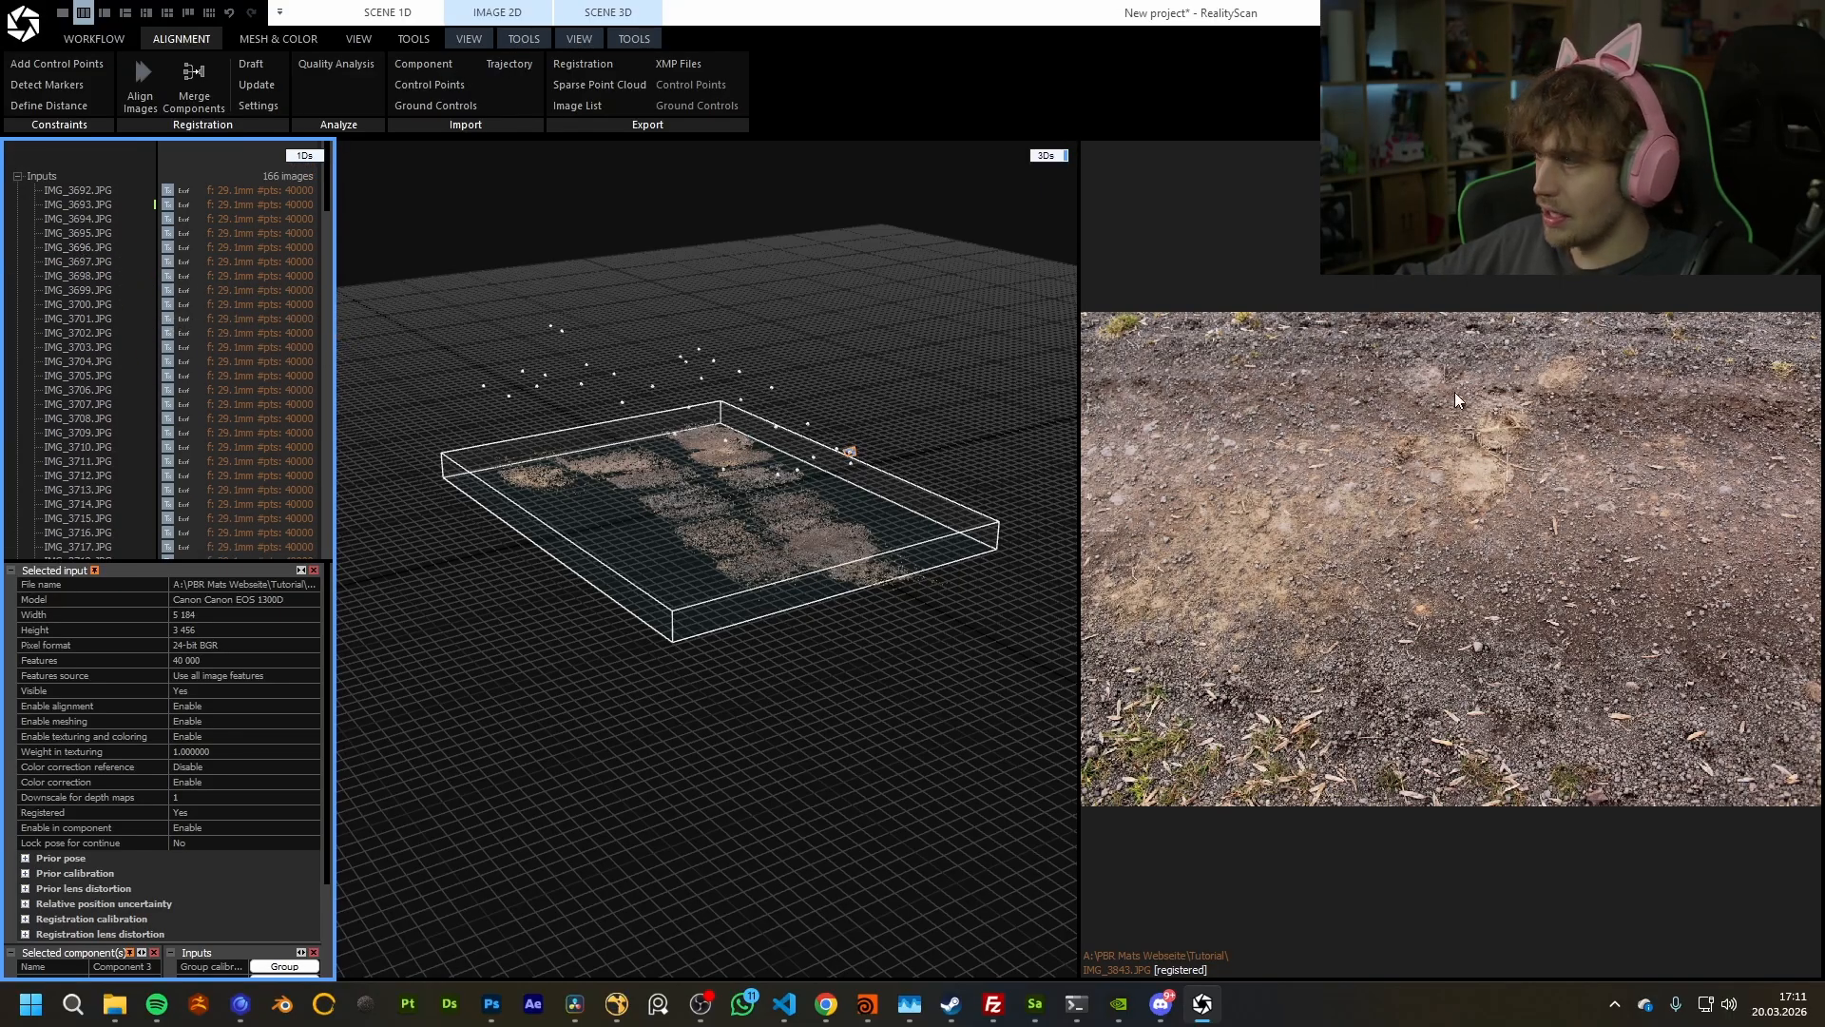
click(17, 175)
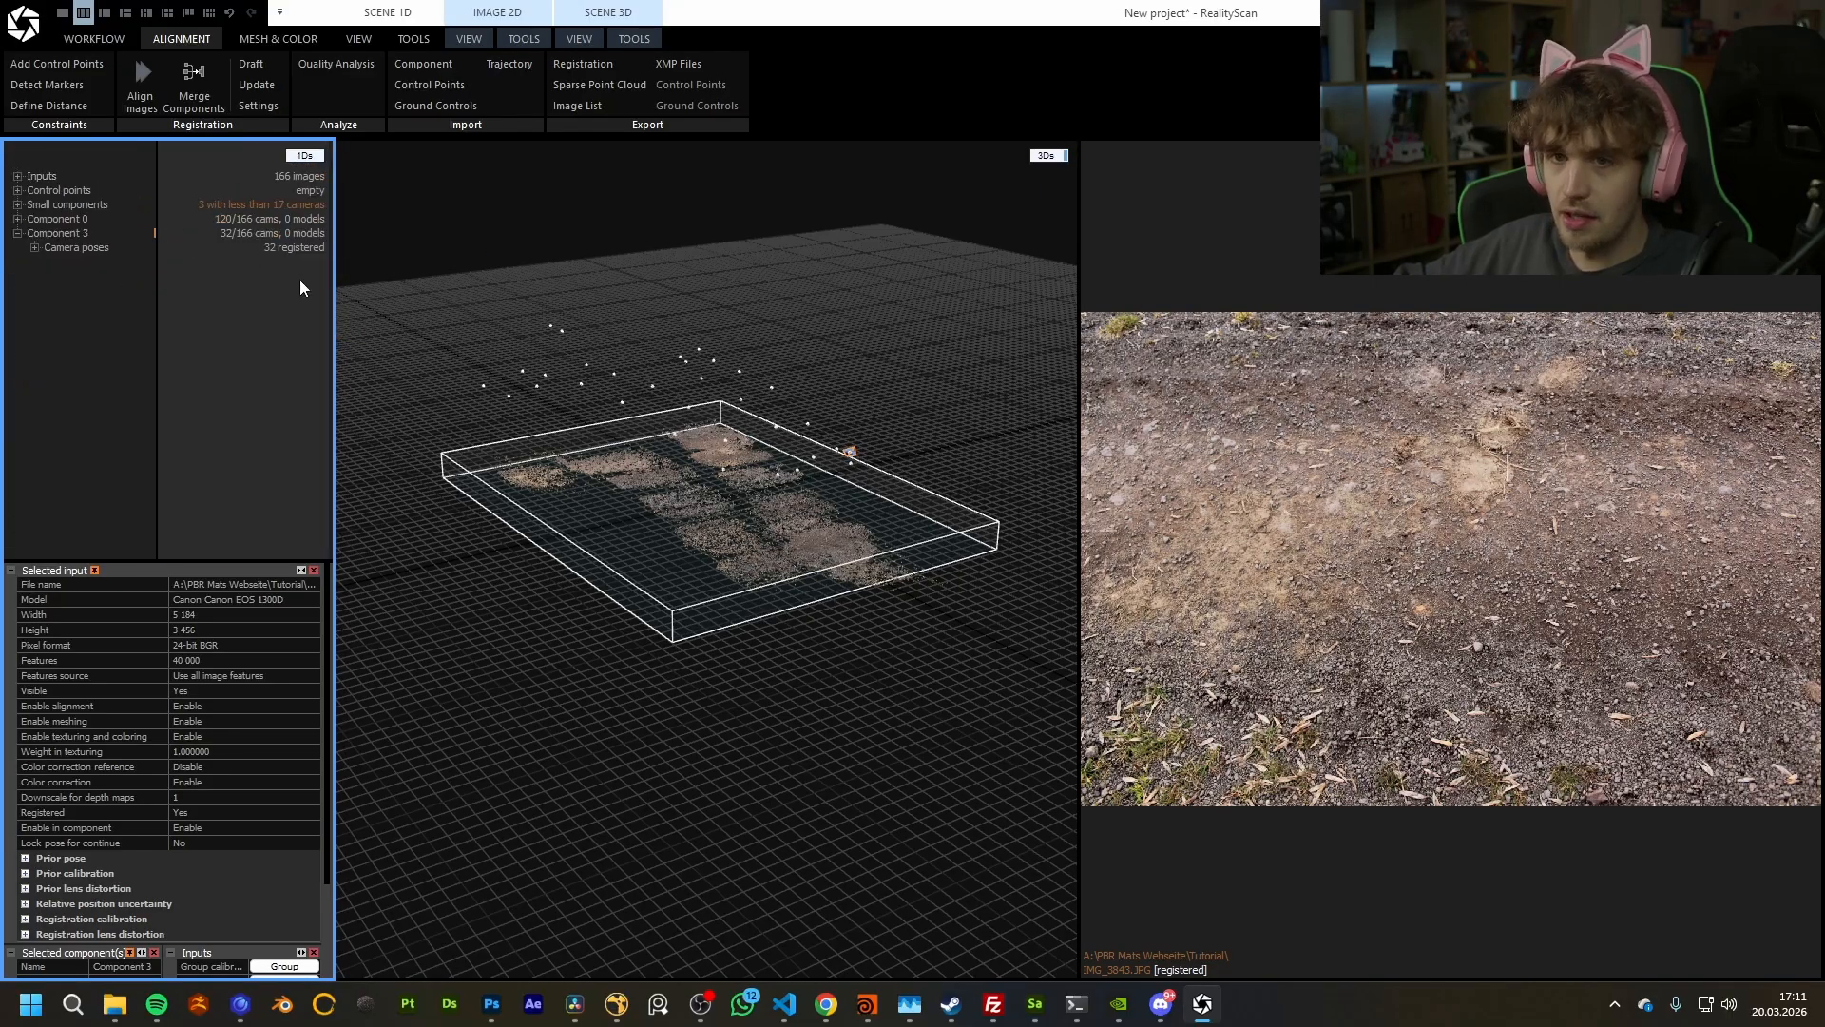
Step: Switch back to Component 0, expand its contents and examine its point cloud and camera positions from the side and above
click(79, 219)
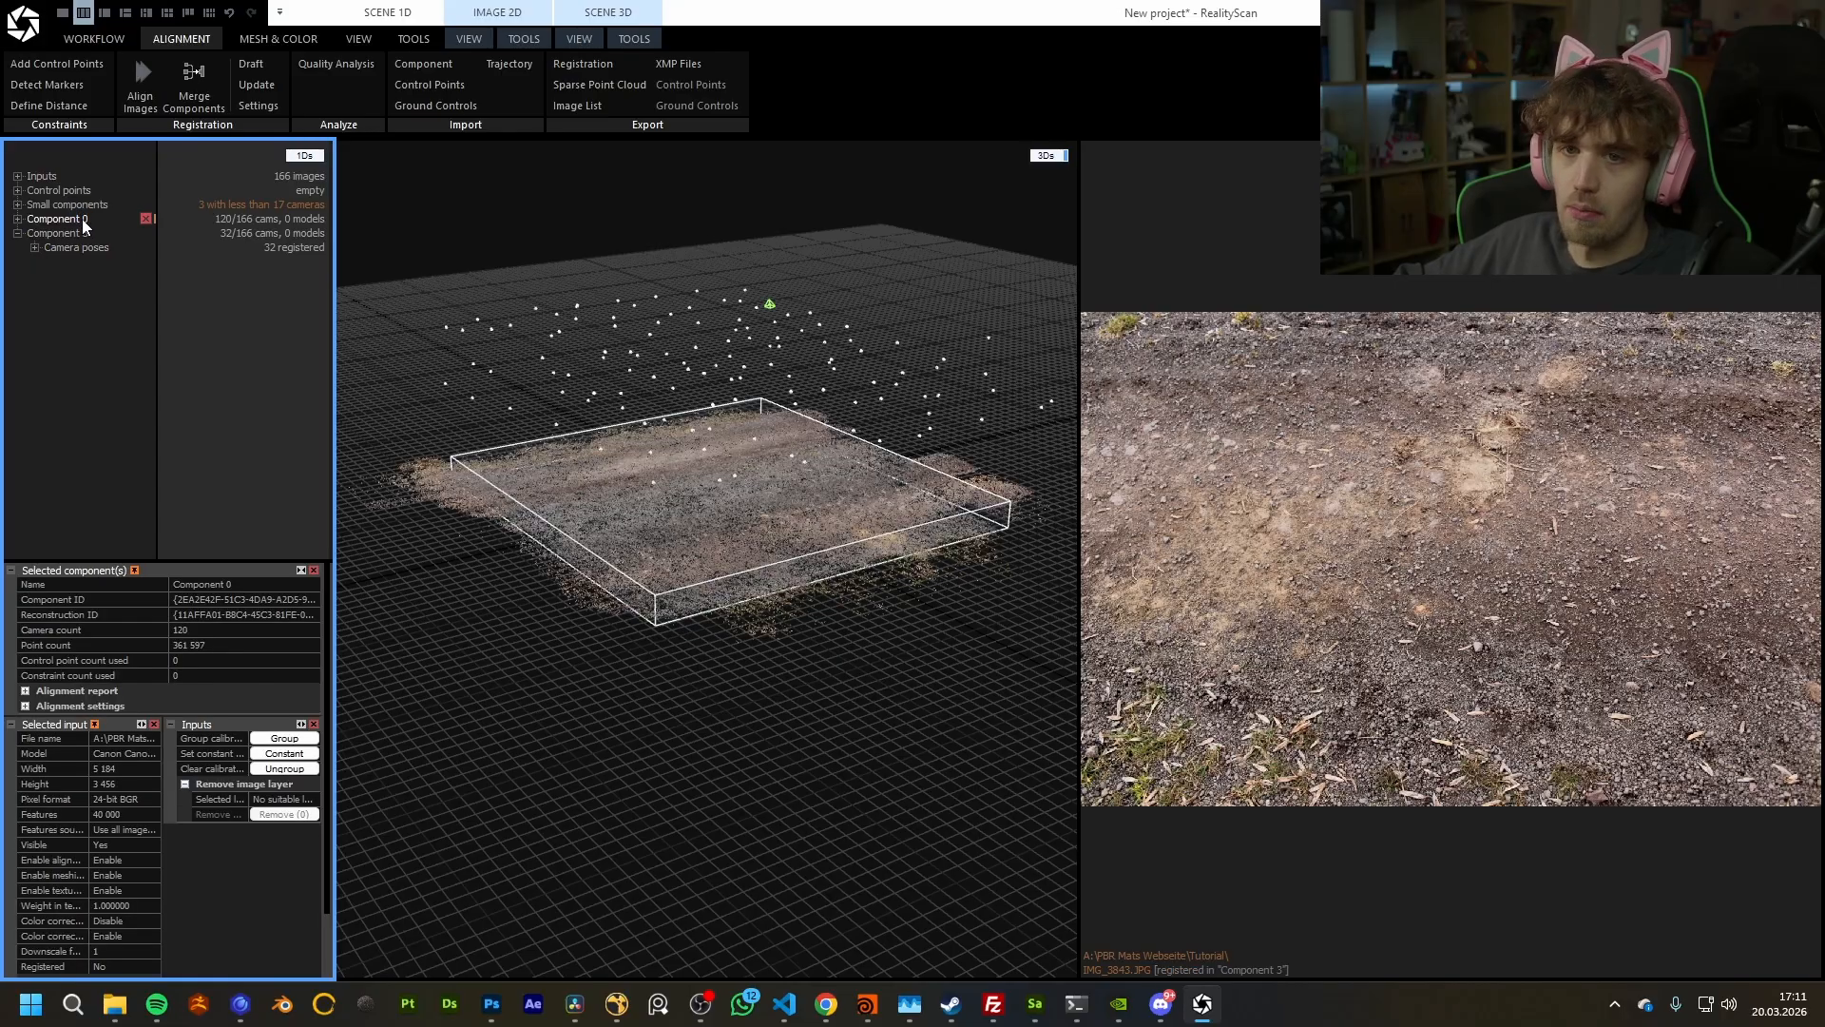
mouse_move(665, 551)
mouse_down()
mouse_move(848, 633)
mouse_move(905, 500)
mouse_move(898, 477)
mouse_move(768, 550)
mouse_move(733, 523)
mouse_move(647, 556)
mouse_up()
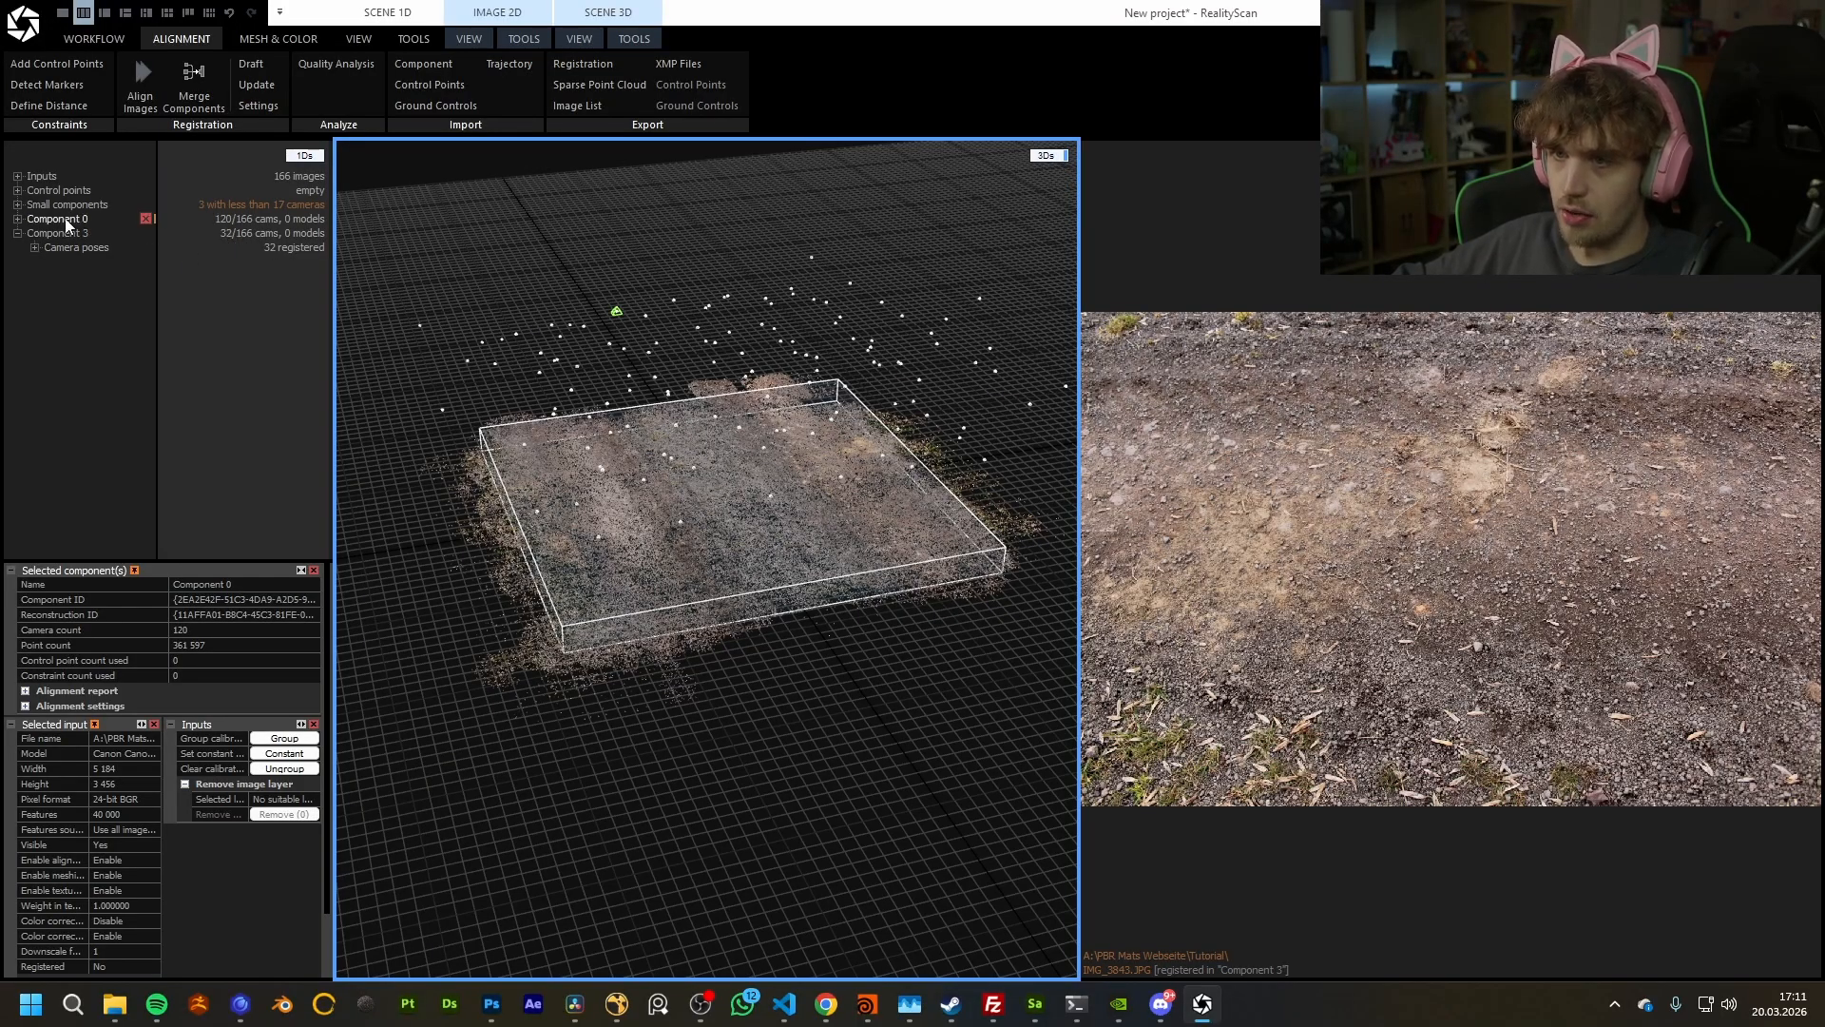
right_drag(768, 542, 842, 660)
scroll(715, 515, up, 5)
right_drag(714, 516, 692, 469)
scroll(723, 384, down, 5)
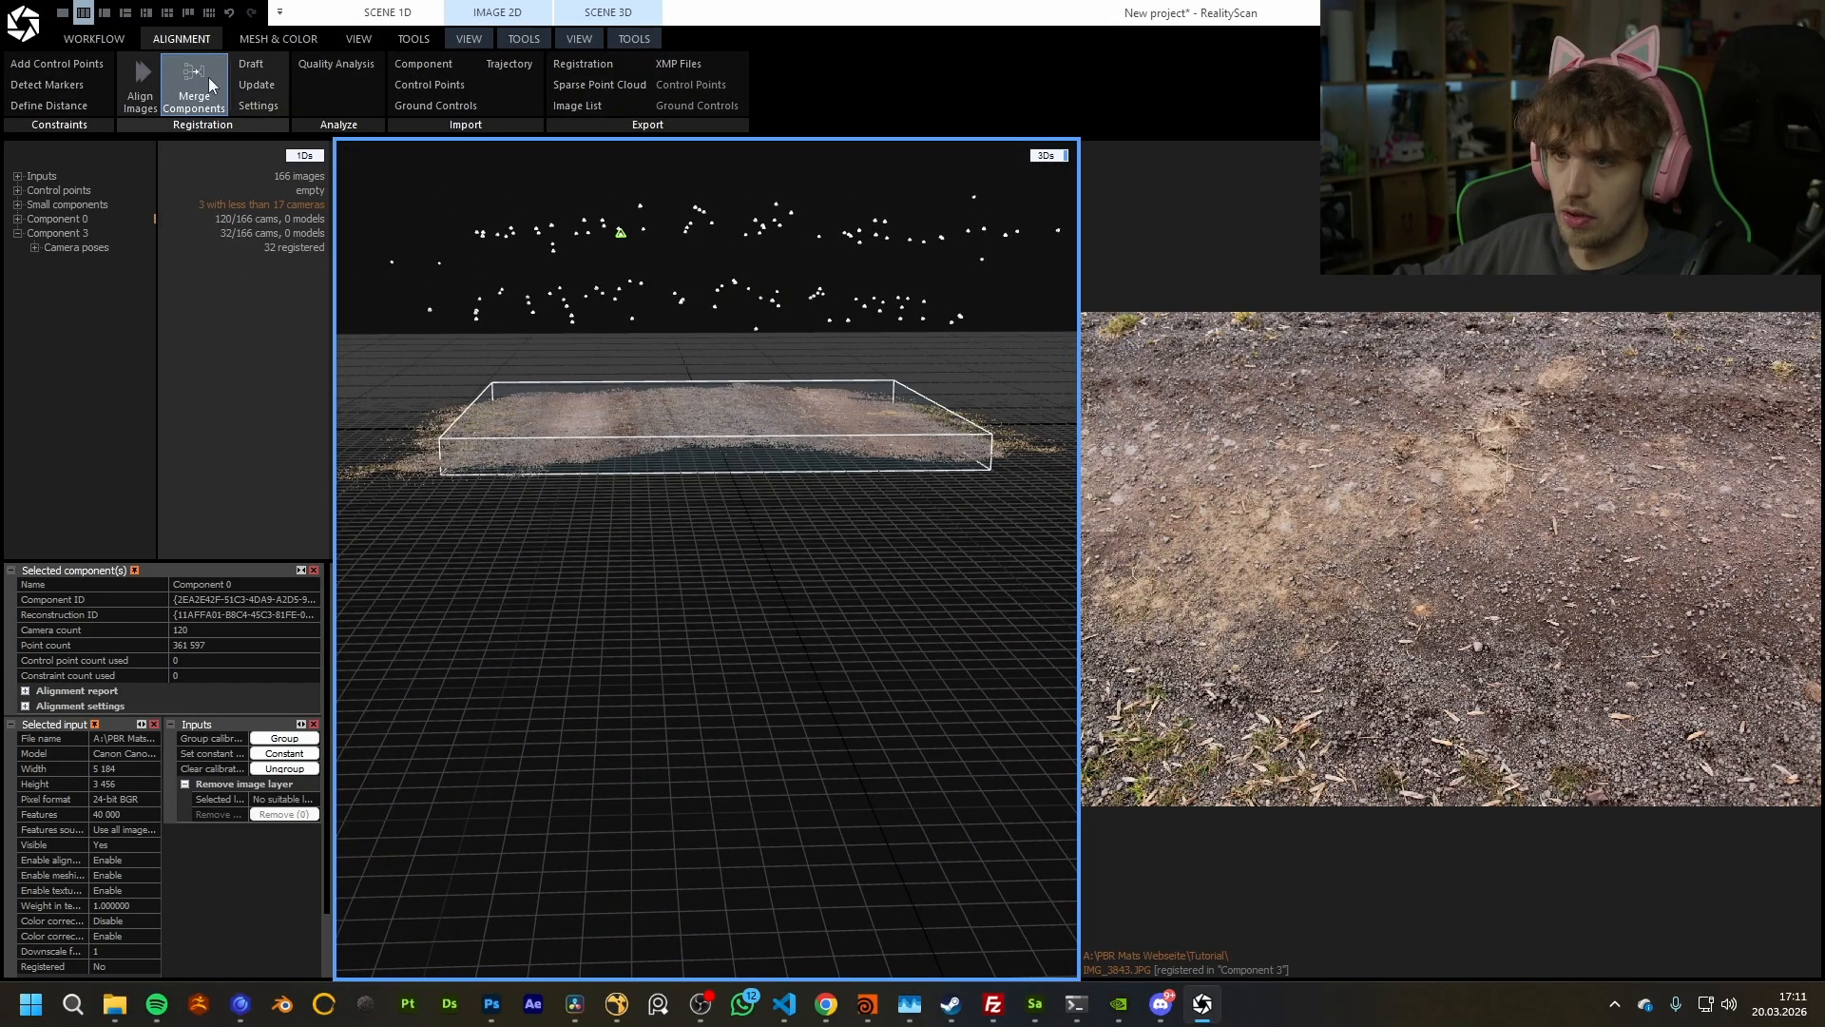
click(71, 219)
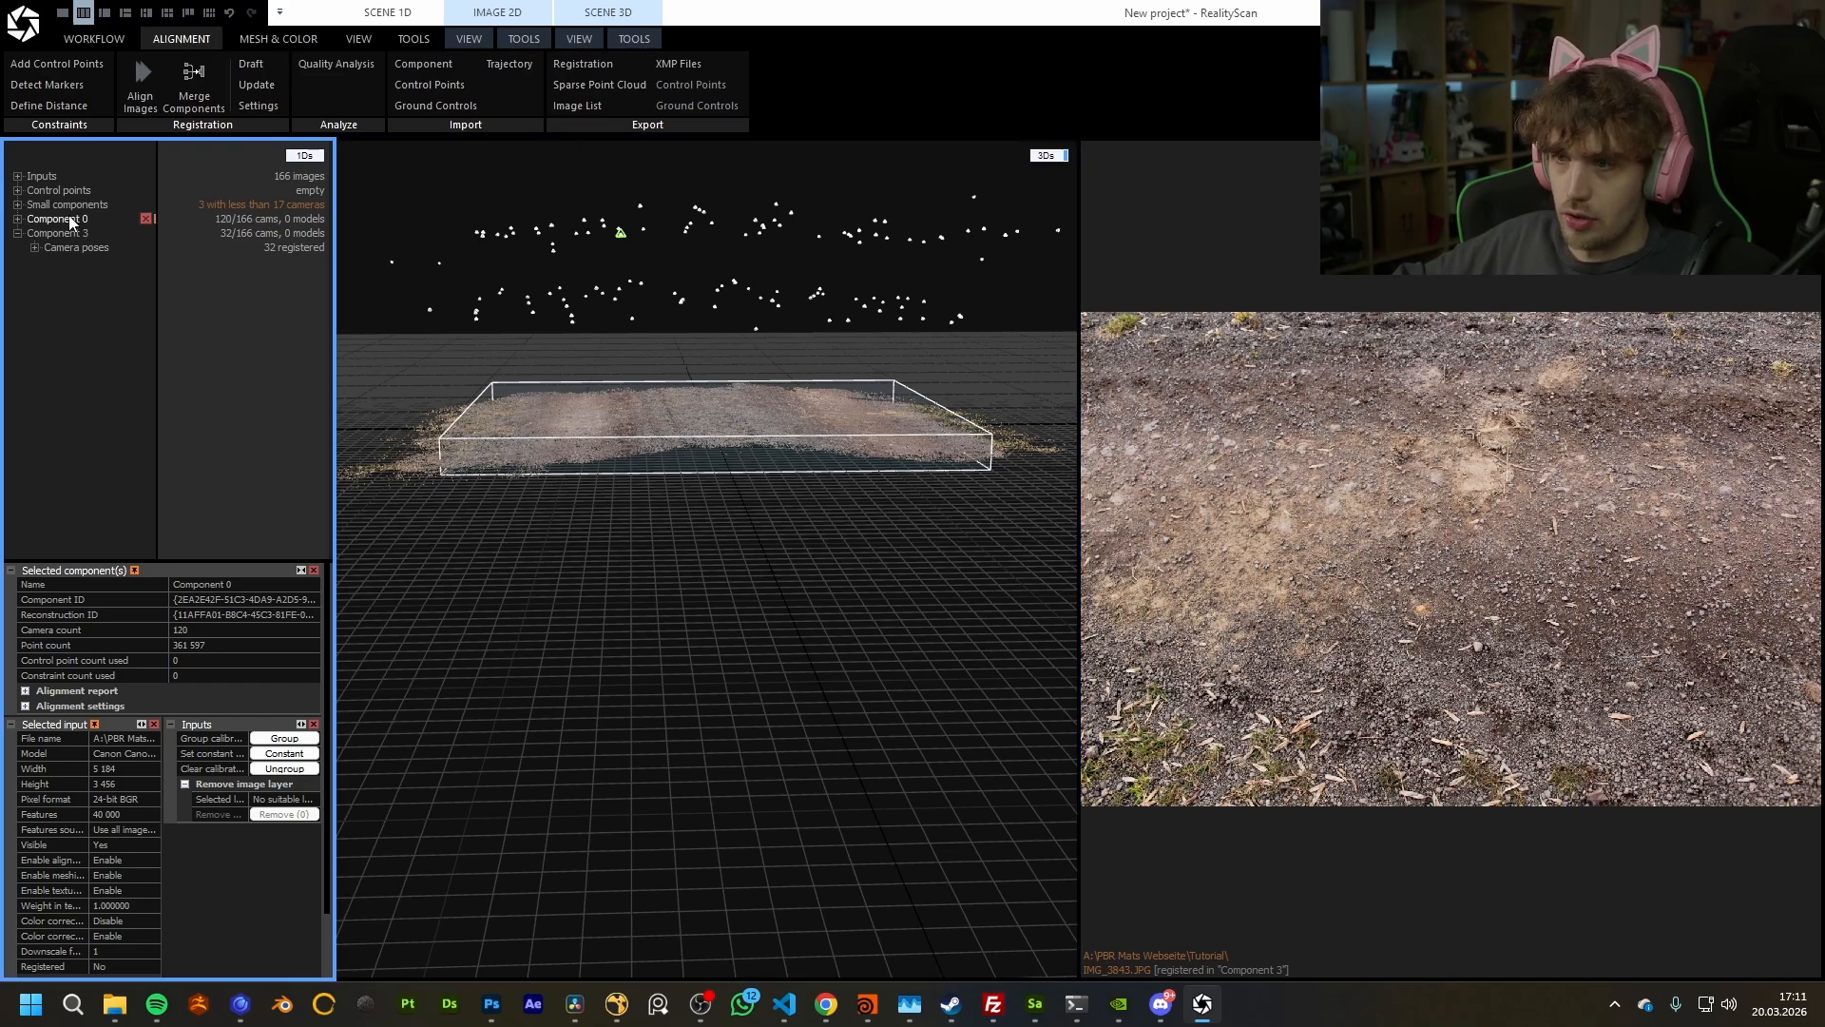
click(17, 218)
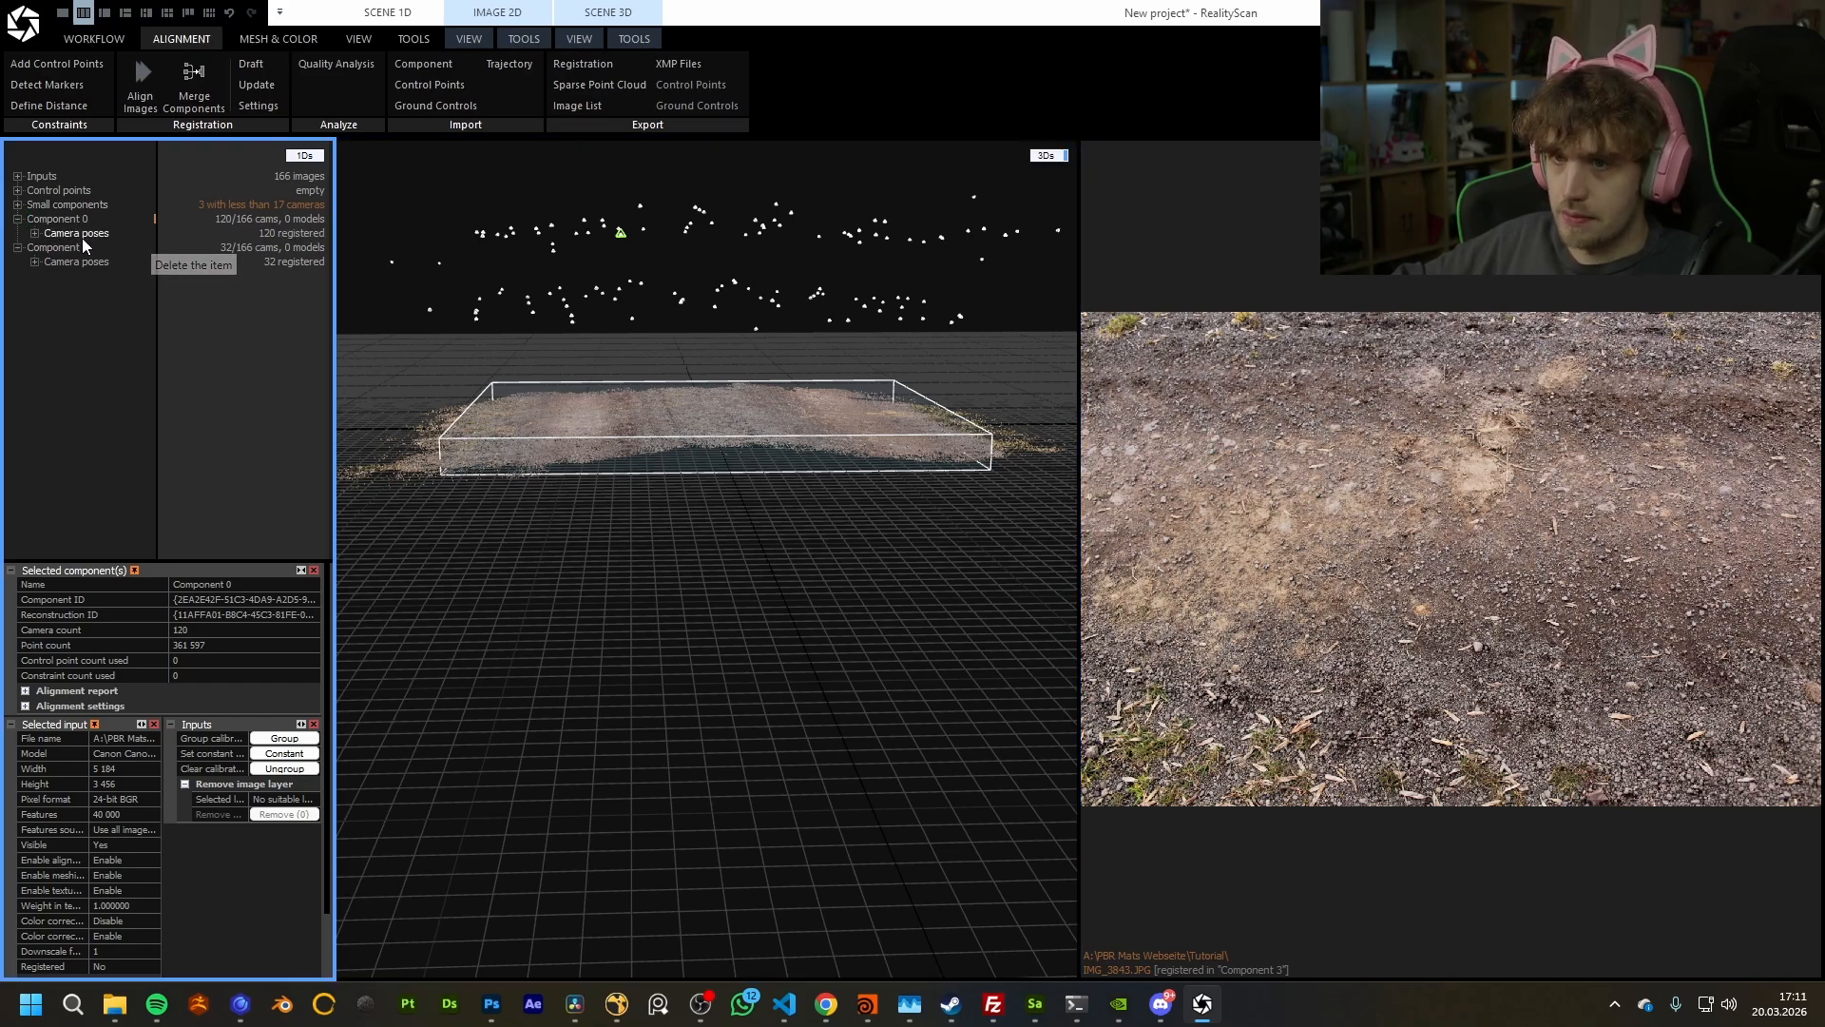
drag(682, 414, 740, 435)
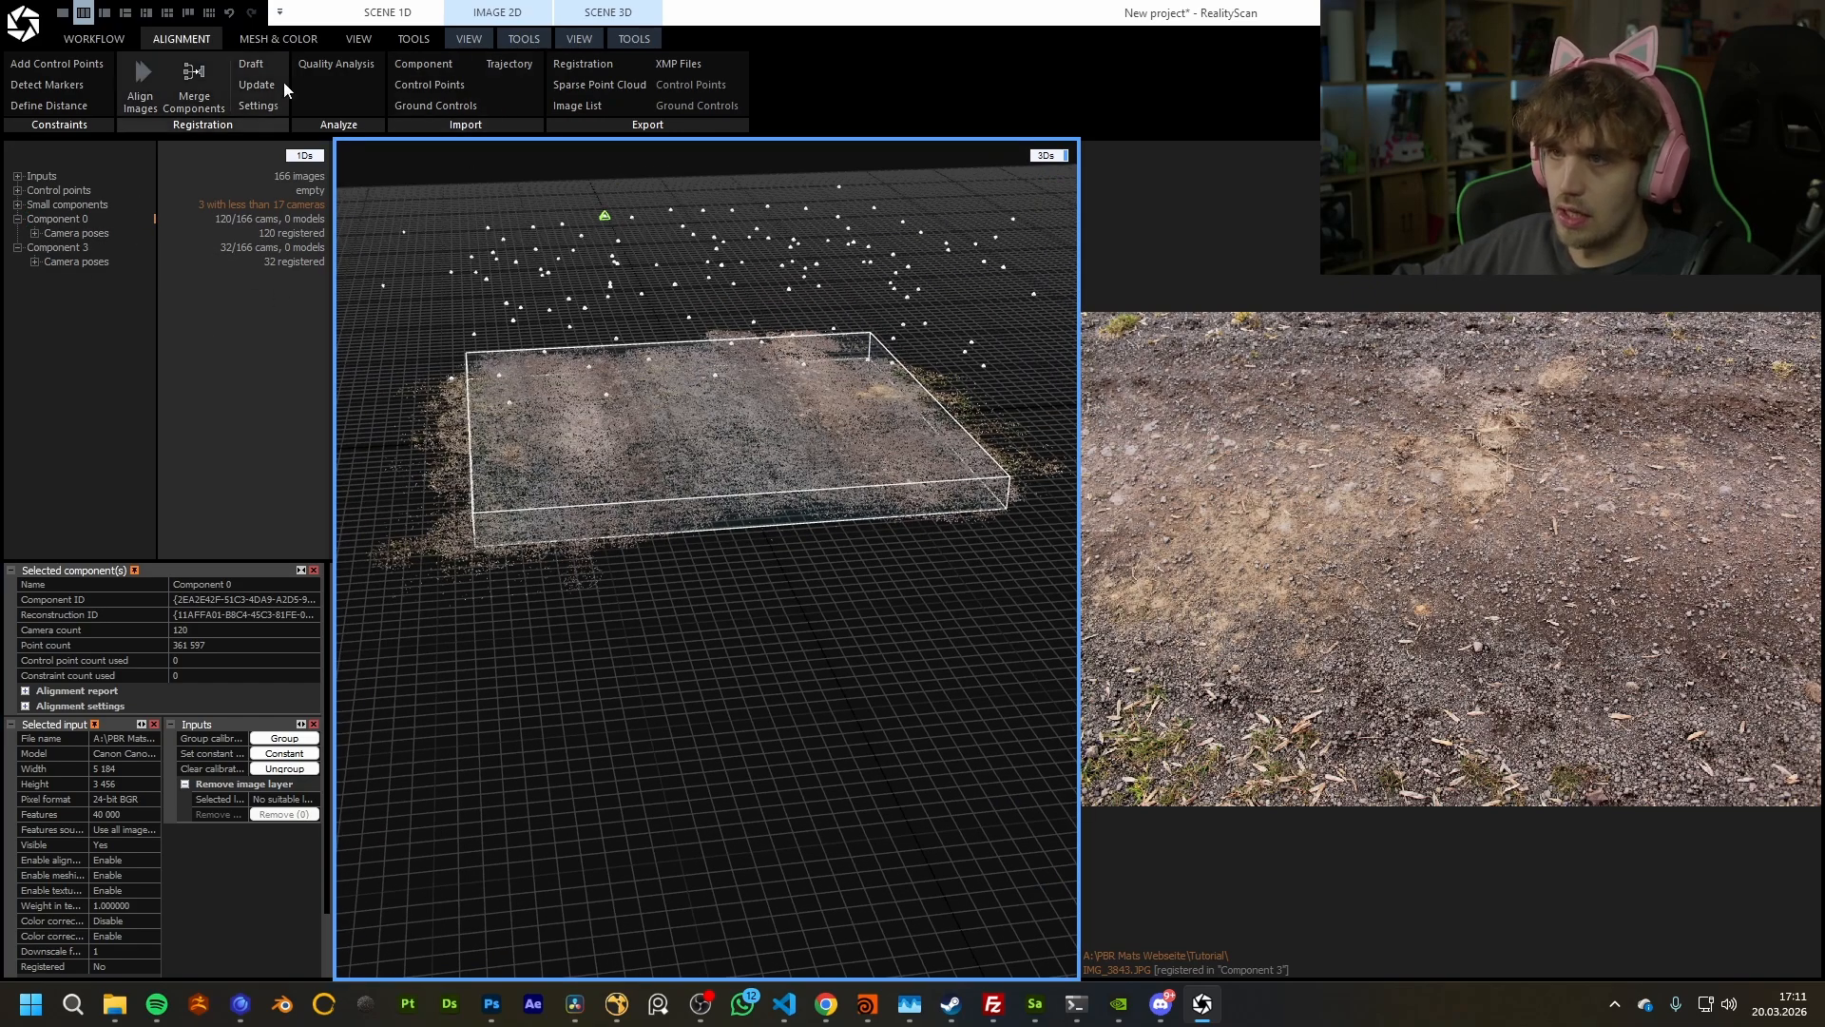
Step: Set a new reconstruction region around Component 0 and raise its upper face above the ground points
click(281, 39)
click(116, 64)
right_drag(825, 458, 791, 372)
drag(713, 380, 714, 354)
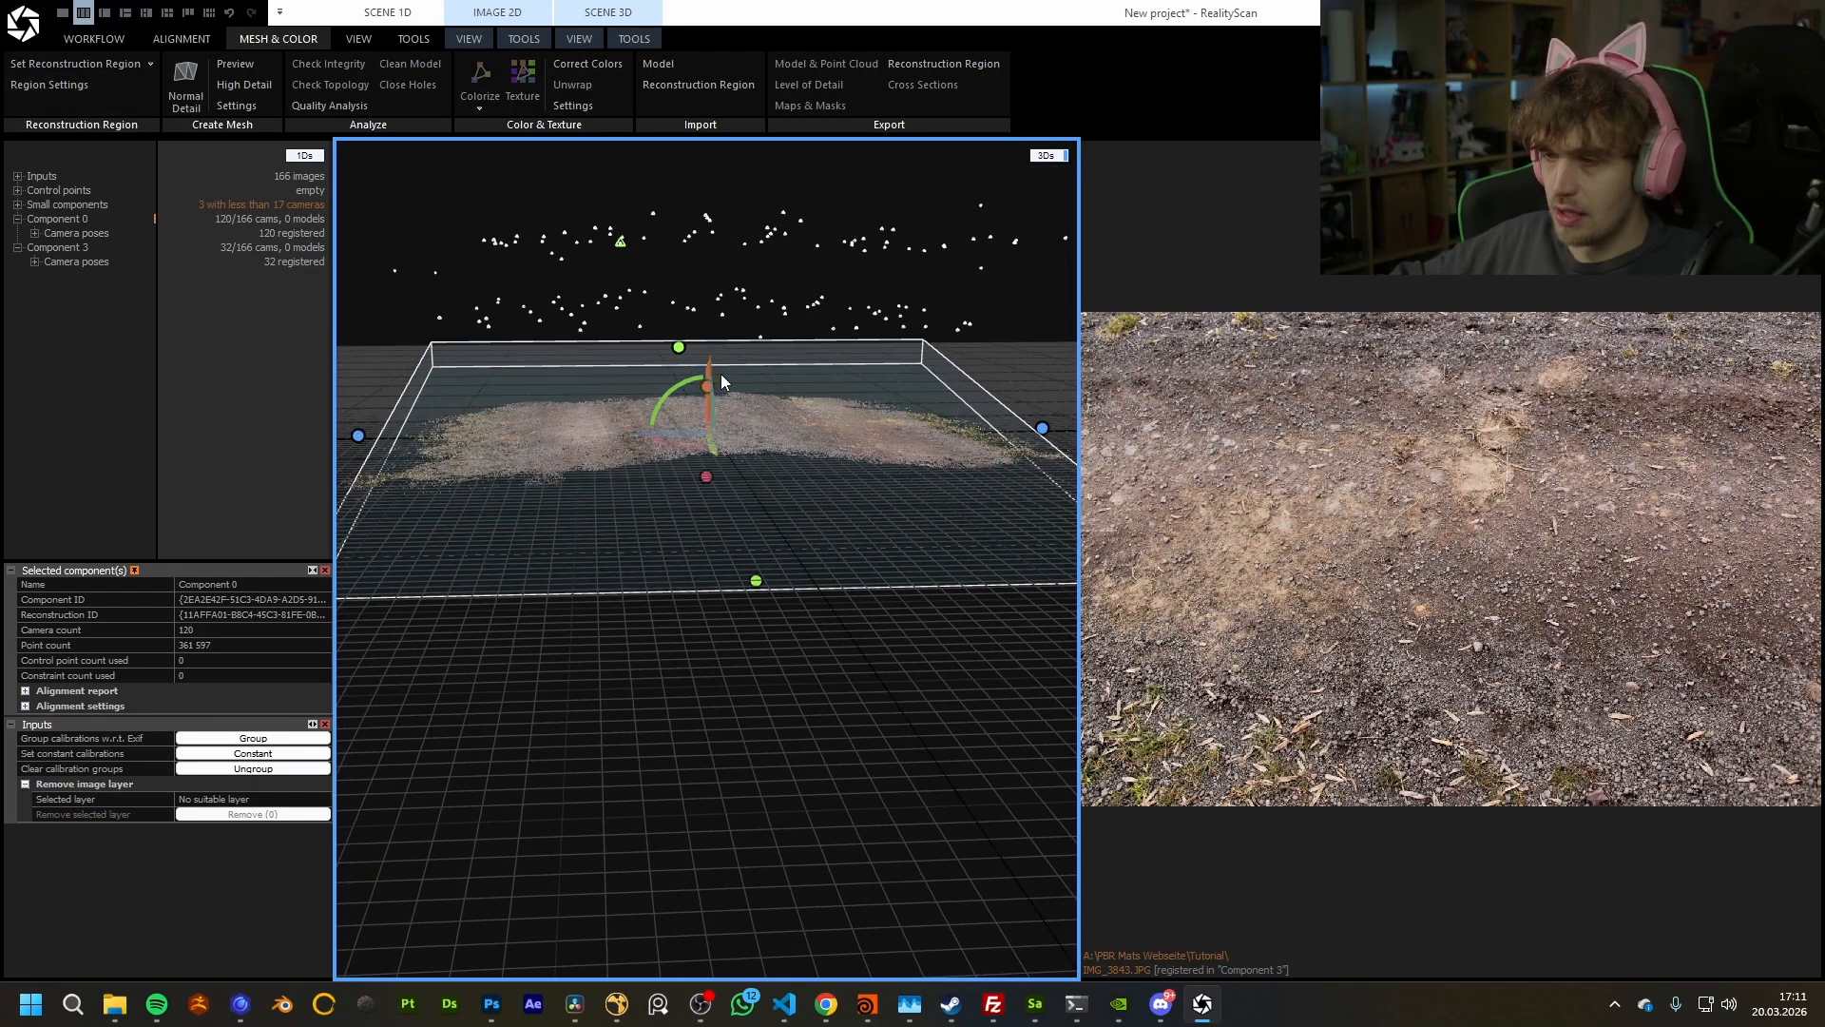
right_drag(711, 386, 860, 417)
drag(709, 387, 708, 354)
right_drag(723, 528, 698, 556)
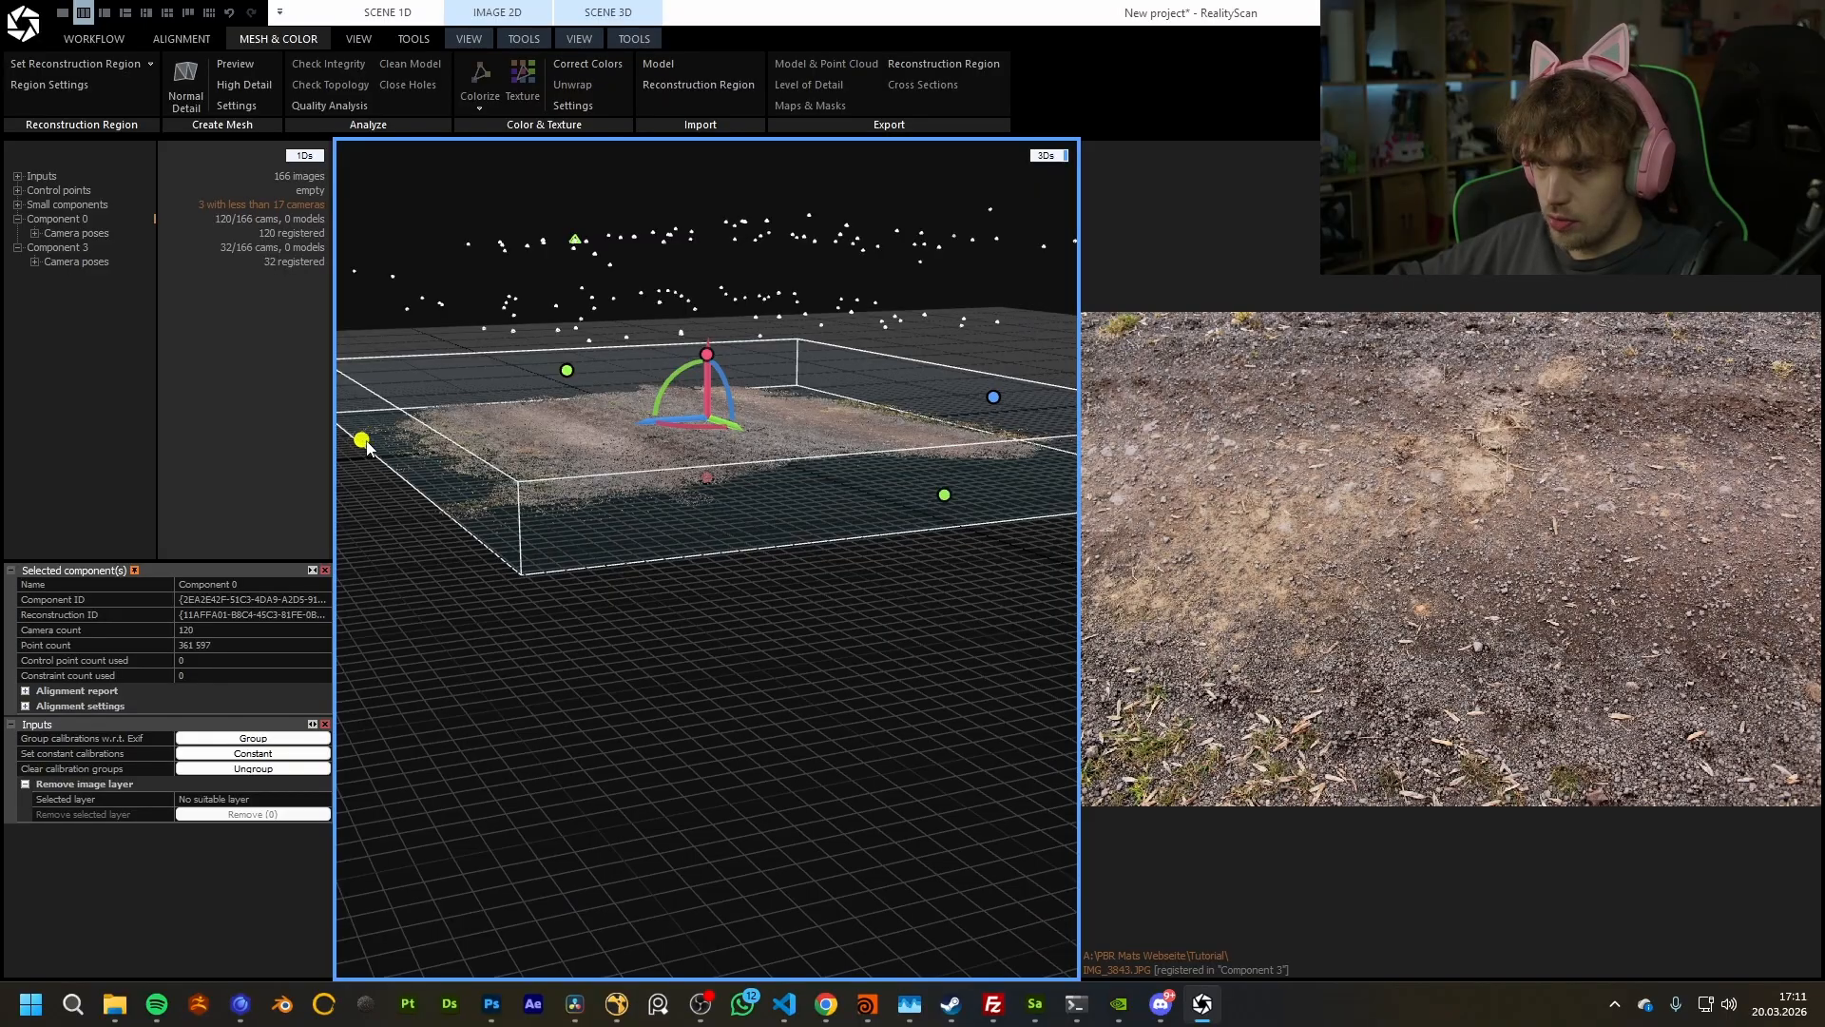
Step: Pull all four sides of the reconstruction region inward so it encloses the dense central area of the ground point cloud
drag(363, 443, 455, 436)
drag(990, 490, 891, 460)
right_drag(949, 476, 892, 629)
drag(989, 502, 915, 482)
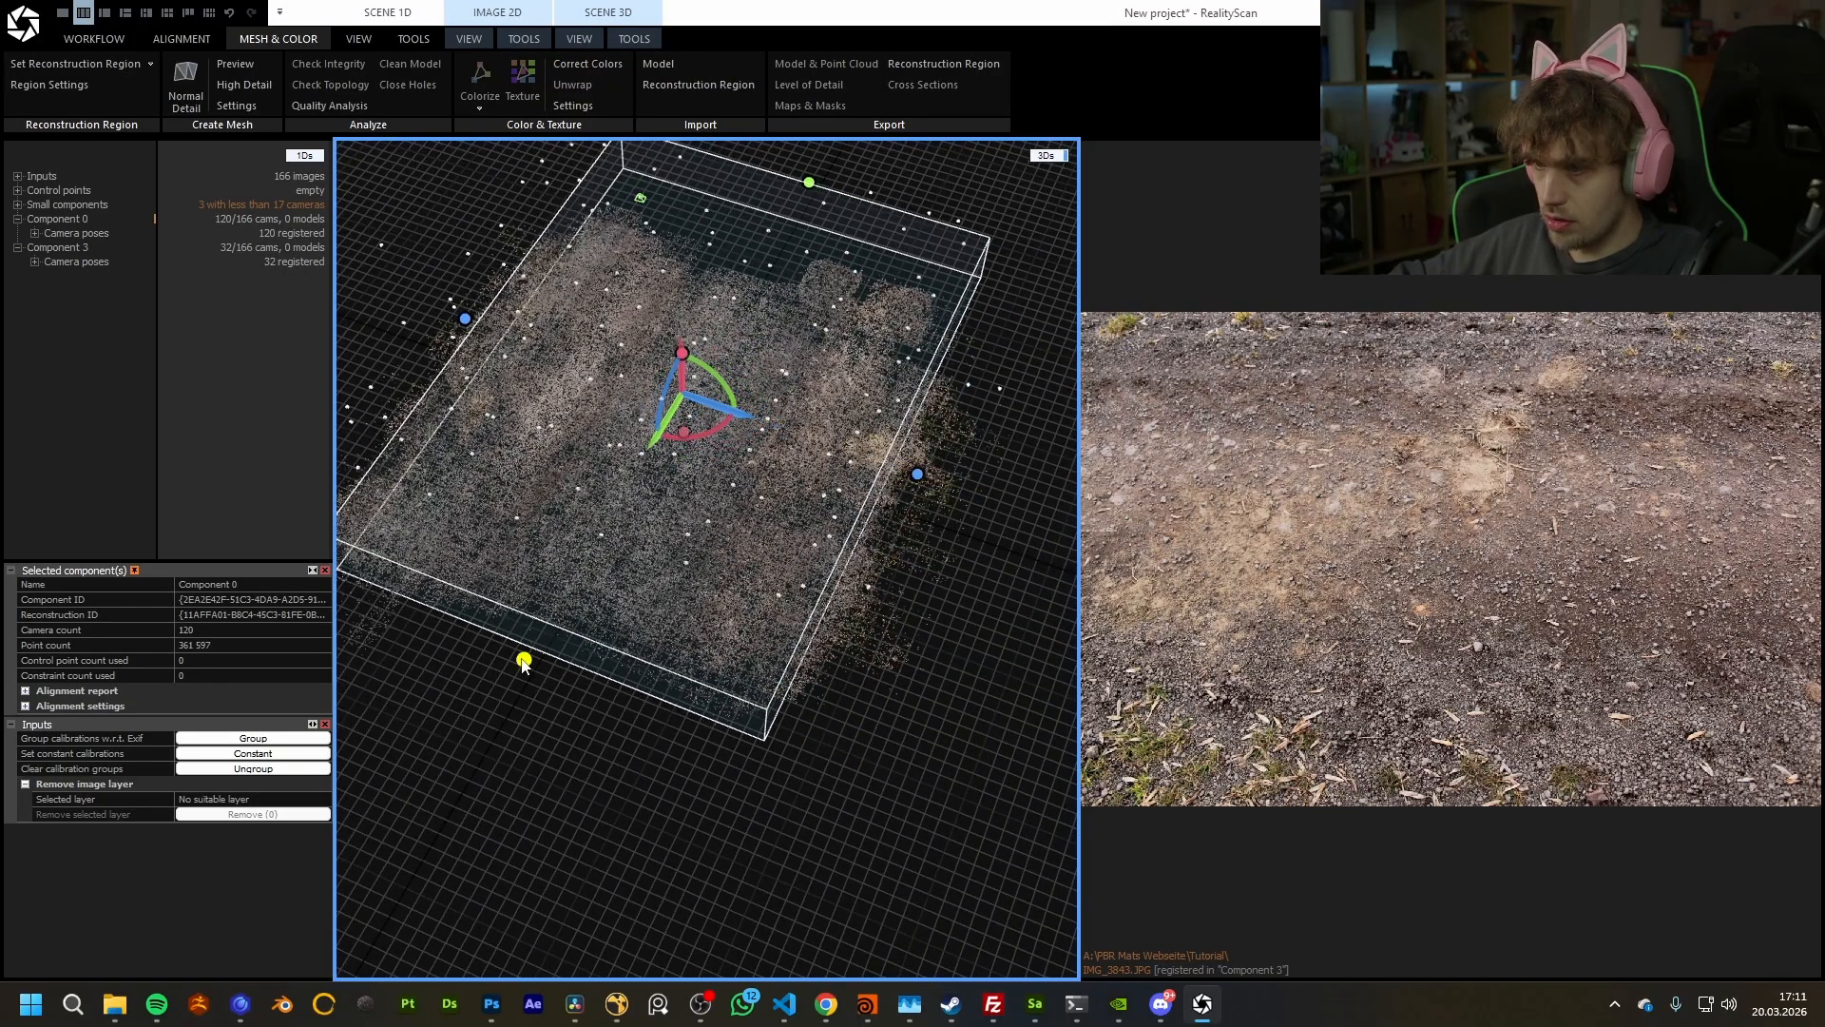
drag(523, 659, 546, 621)
drag(809, 182, 763, 260)
right_drag(762, 260, 550, 385)
drag(412, 466, 428, 460)
drag(910, 394, 890, 397)
right_drag(890, 397, 632, 691)
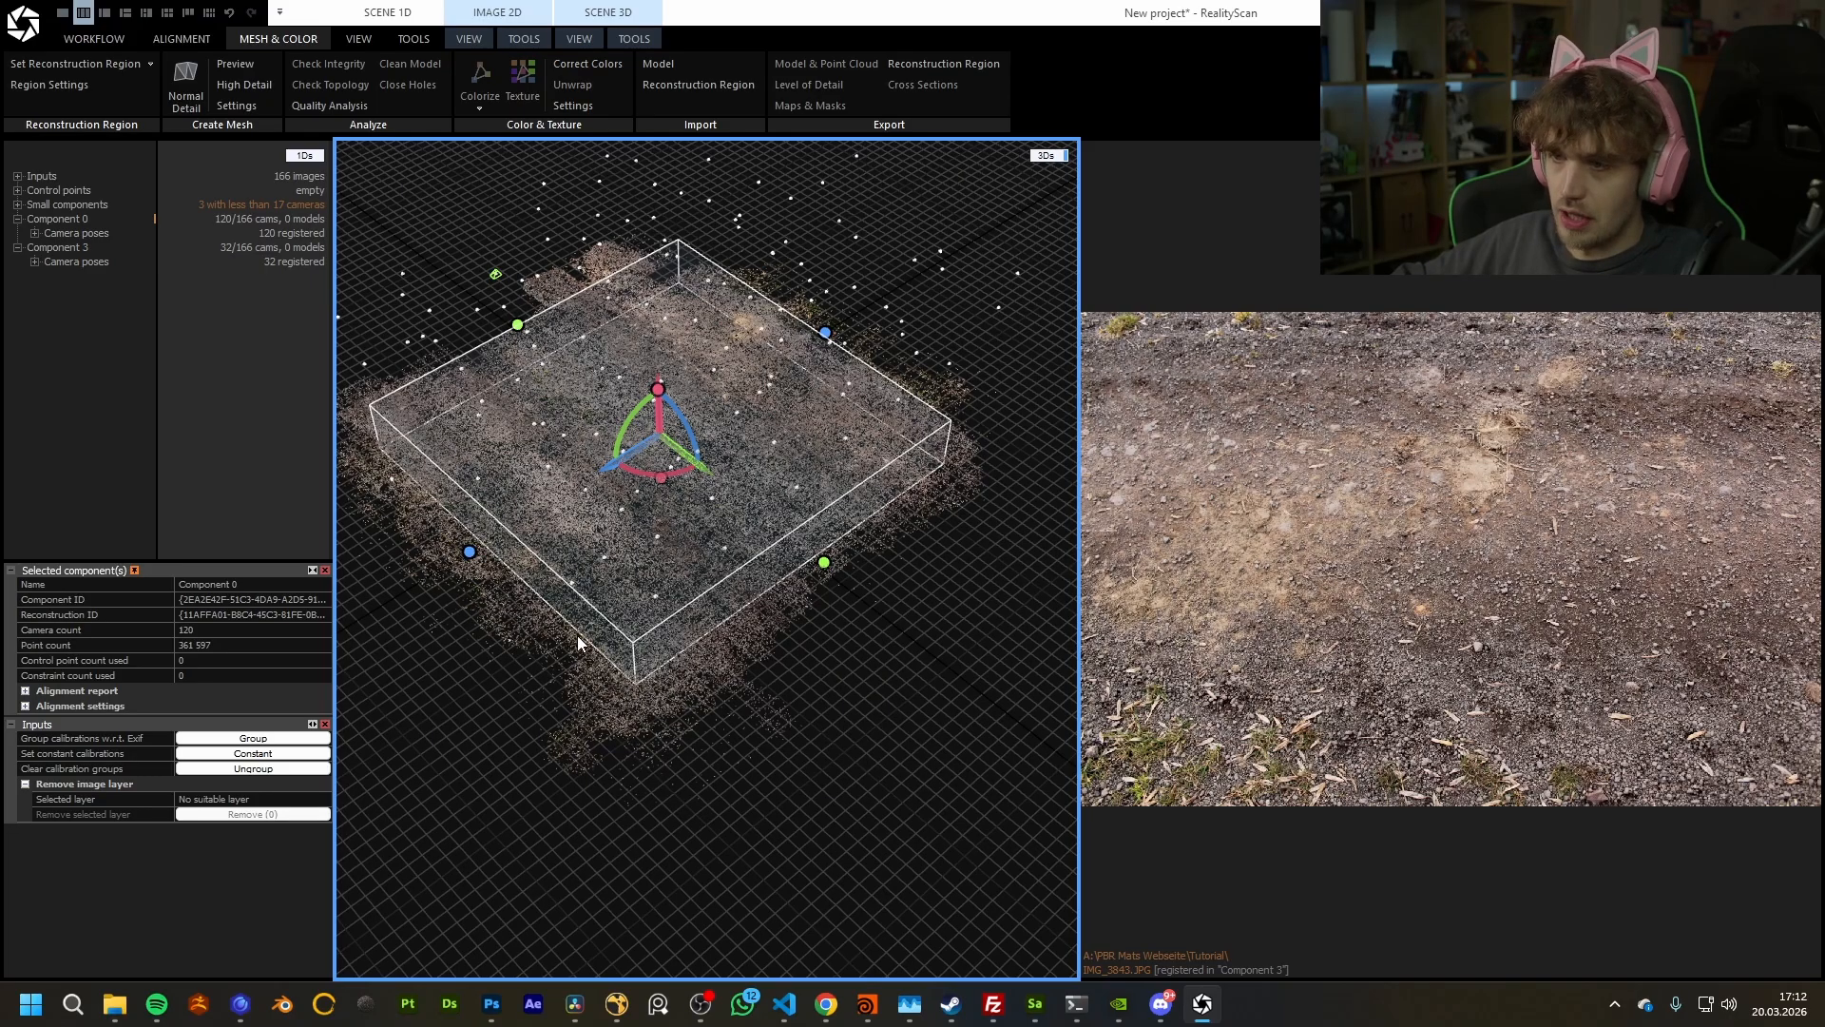
Step: Readjust the sides of the reconstruction region so it covers more of the densely sampled ground while leaving out the sparse edges
right_drag(653, 643, 867, 630)
right_drag(429, 588, 723, 604)
right_drag(431, 473, 601, 403)
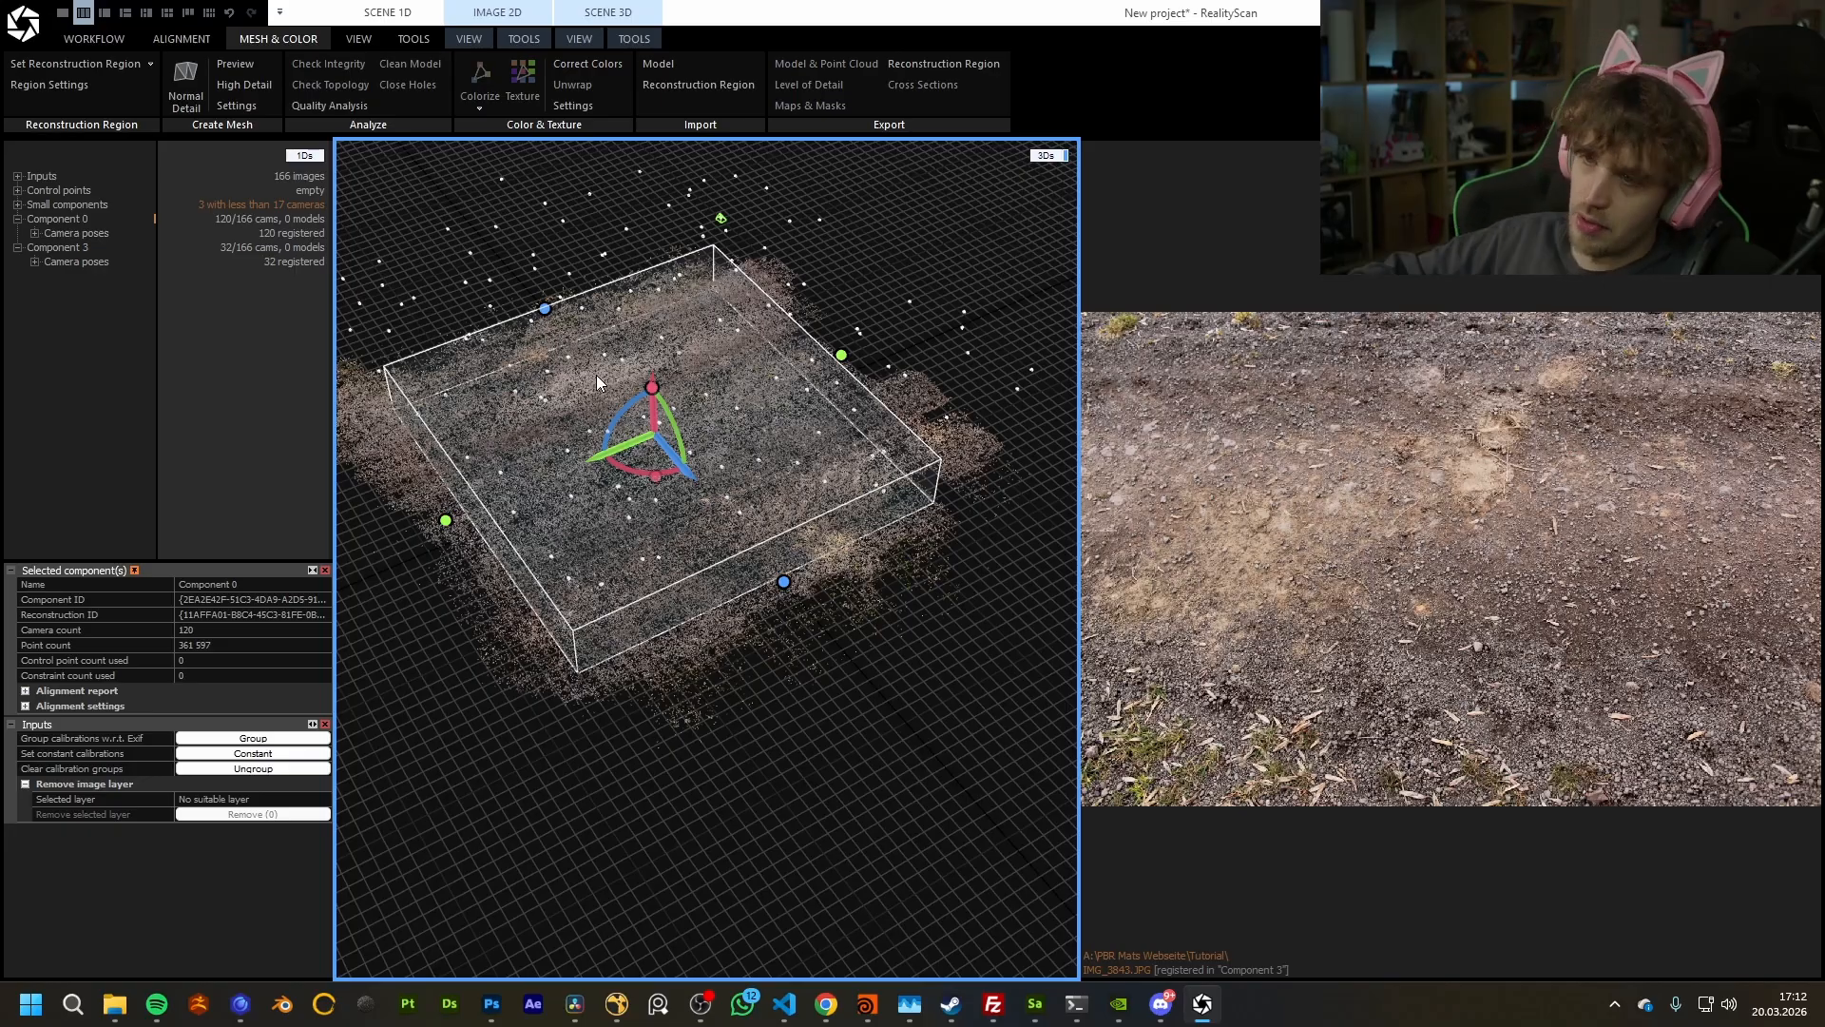
right_drag(968, 442, 806, 585)
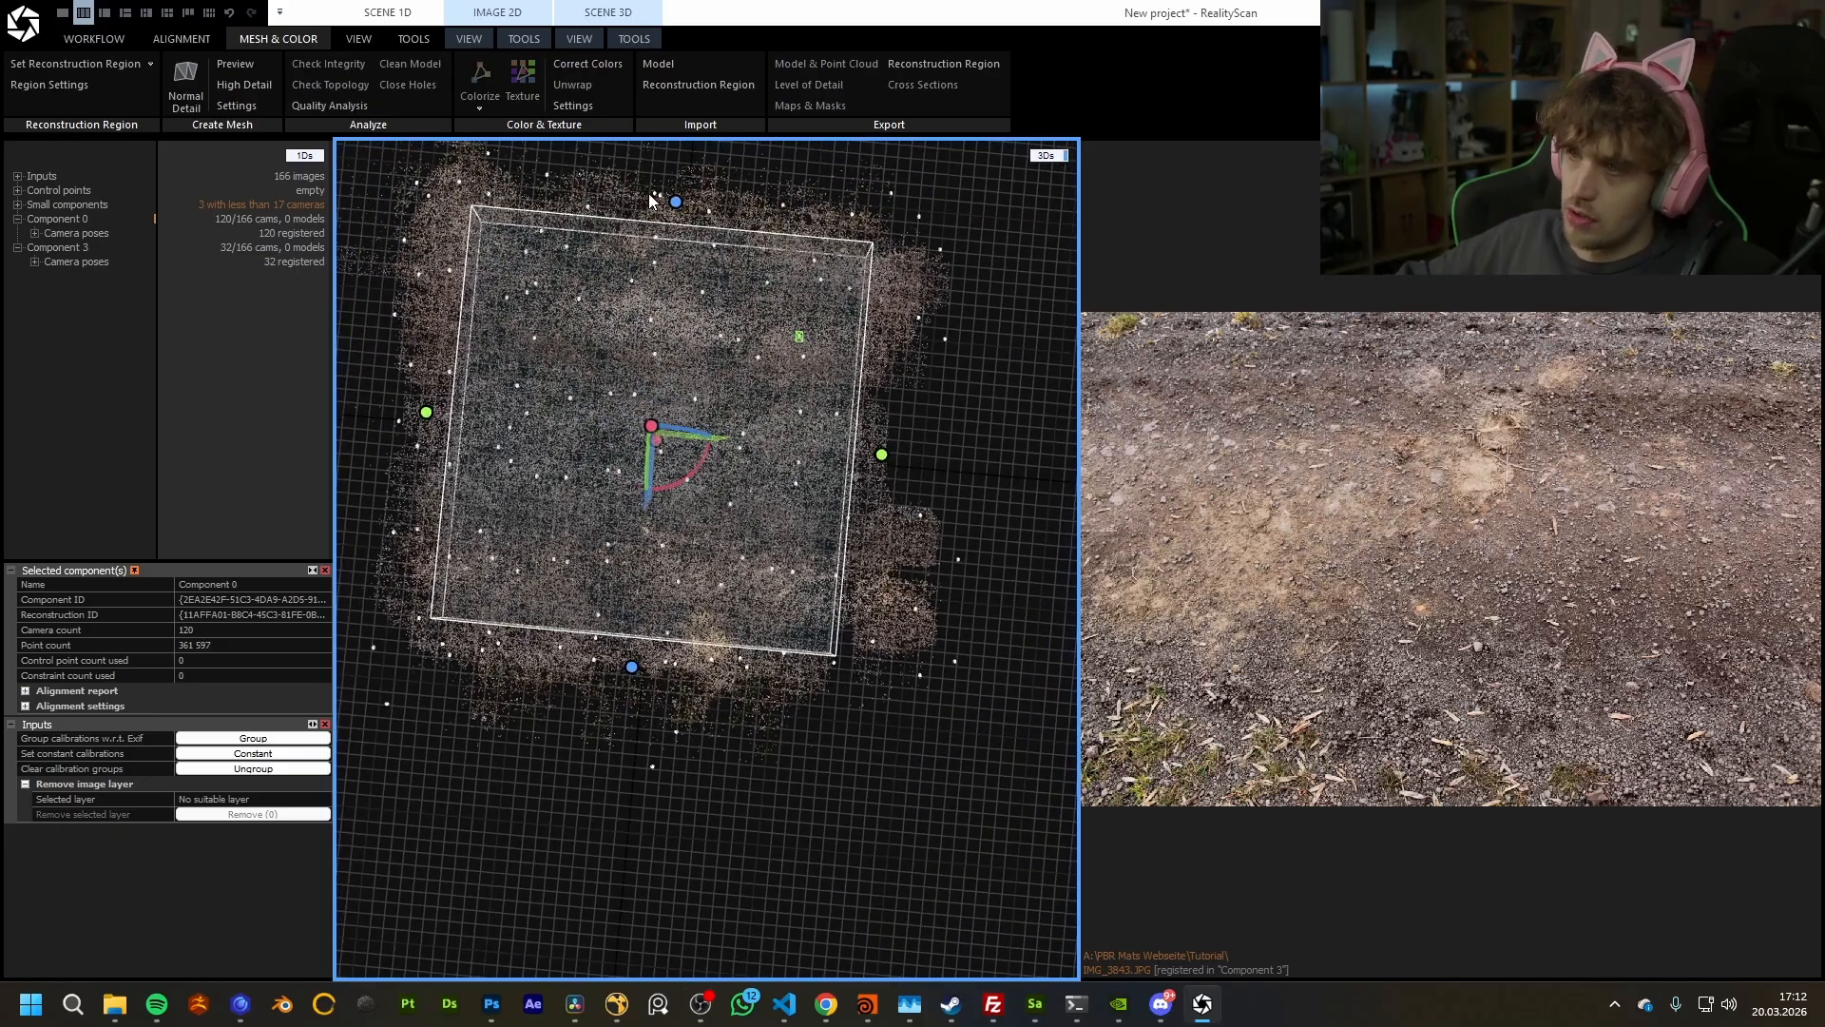
drag(675, 202, 889, 469)
mouse_move(853, 604)
mouse_down()
mouse_move(713, 522)
mouse_move(539, 556)
mouse_move(937, 448)
mouse_move(762, 595)
mouse_move(832, 576)
mouse_up()
drag(752, 627, 679, 569)
drag(420, 477, 389, 480)
key(Escape)
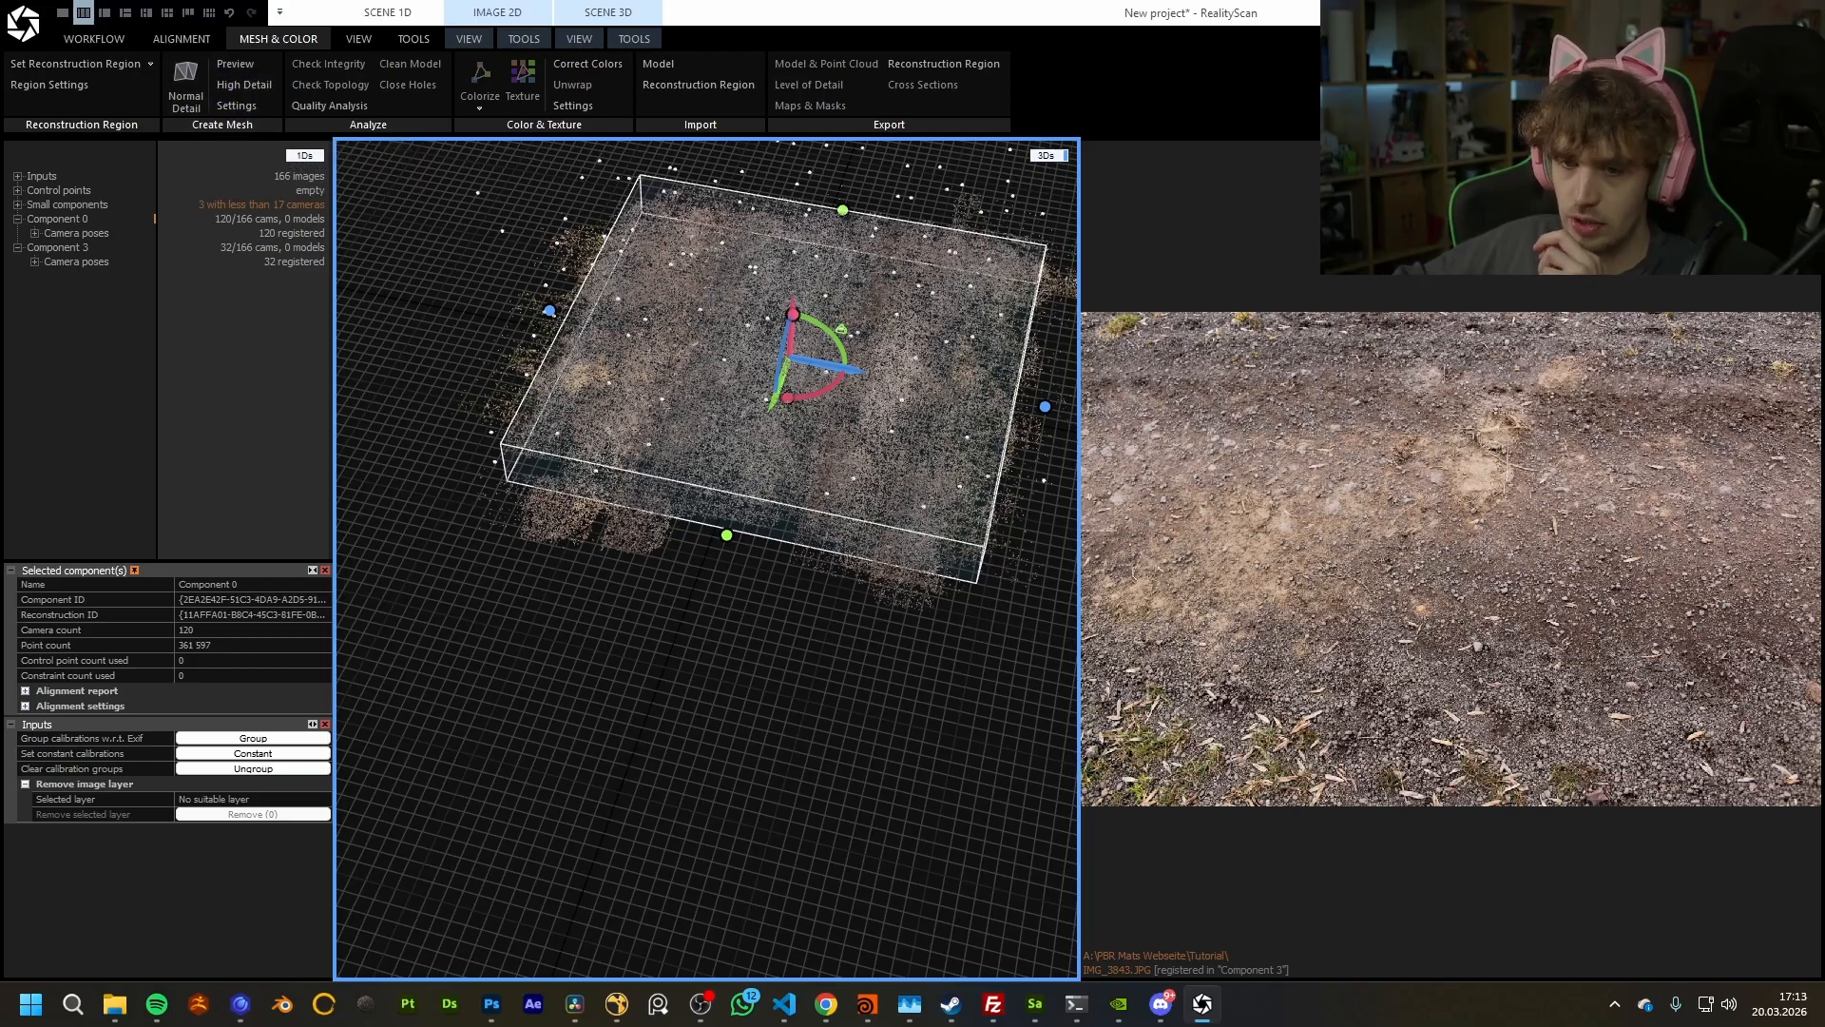
Step: Calculate a high detail mesh of Component 0 within the reconstruction region
click(244, 84)
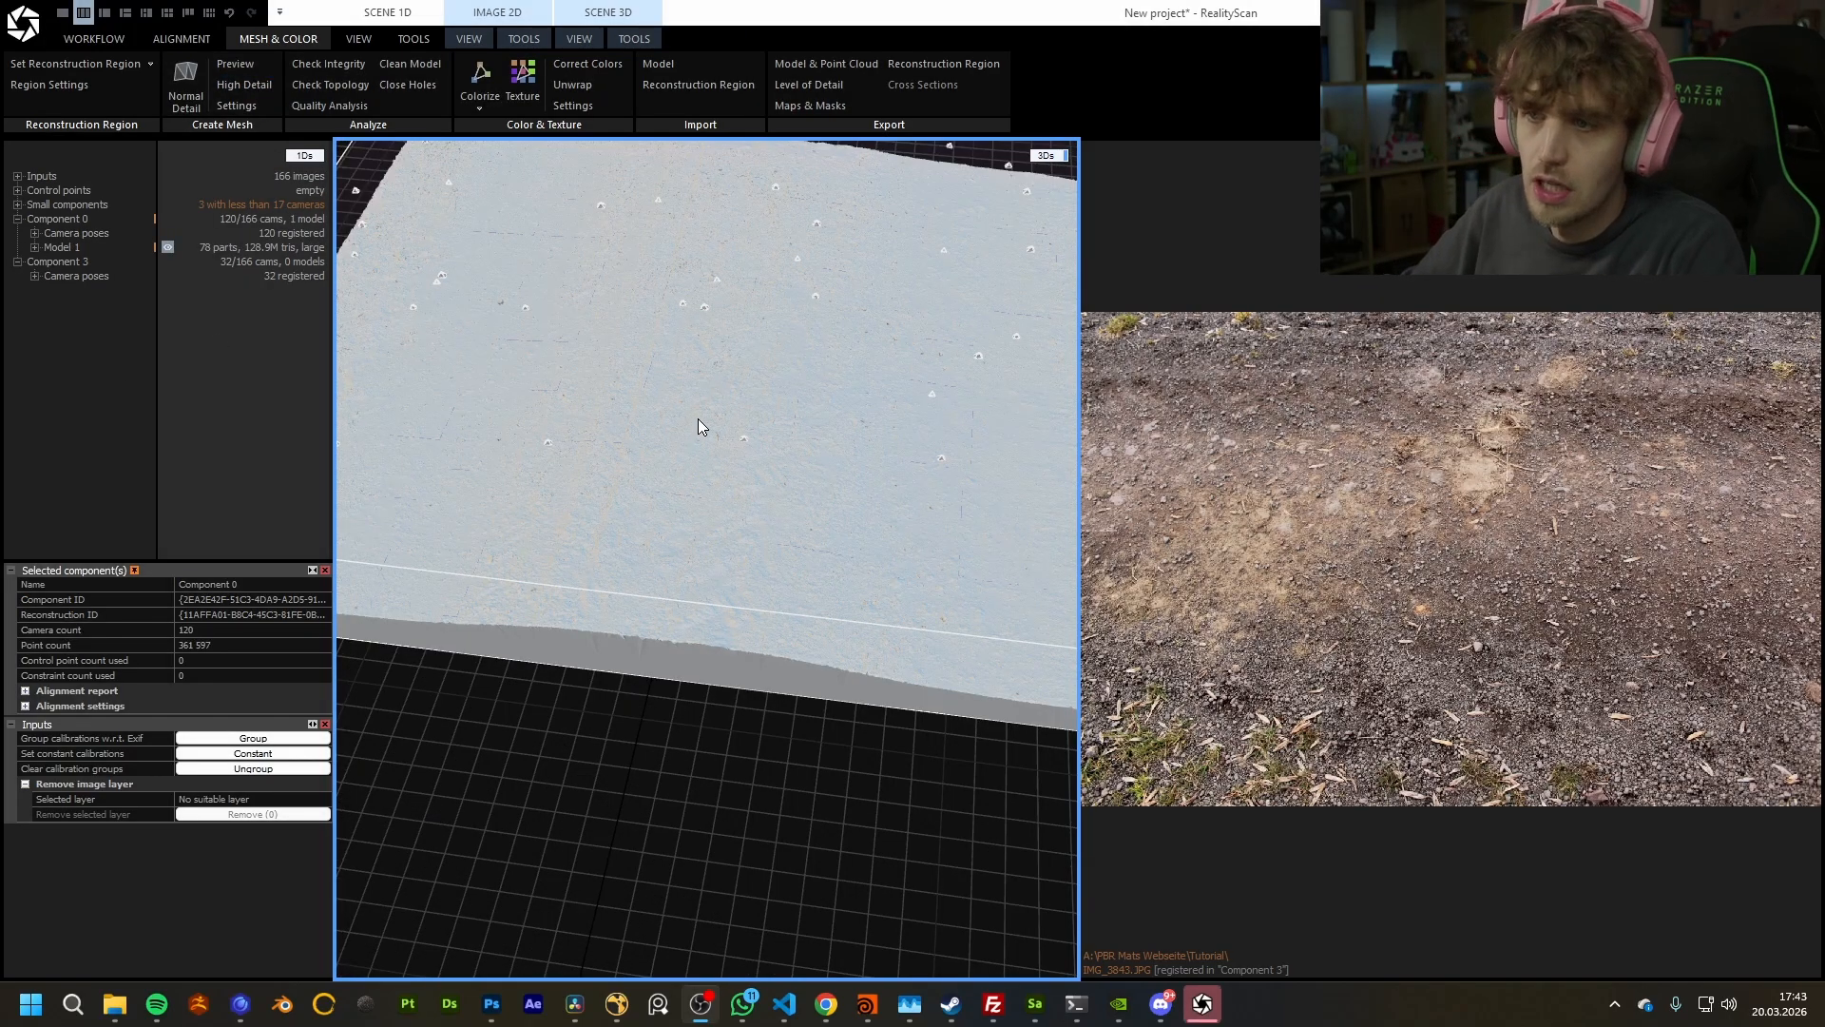
Step: Examine the surface detail and border of the calculated ground mesh from several angles and distances
drag(645, 396, 835, 411)
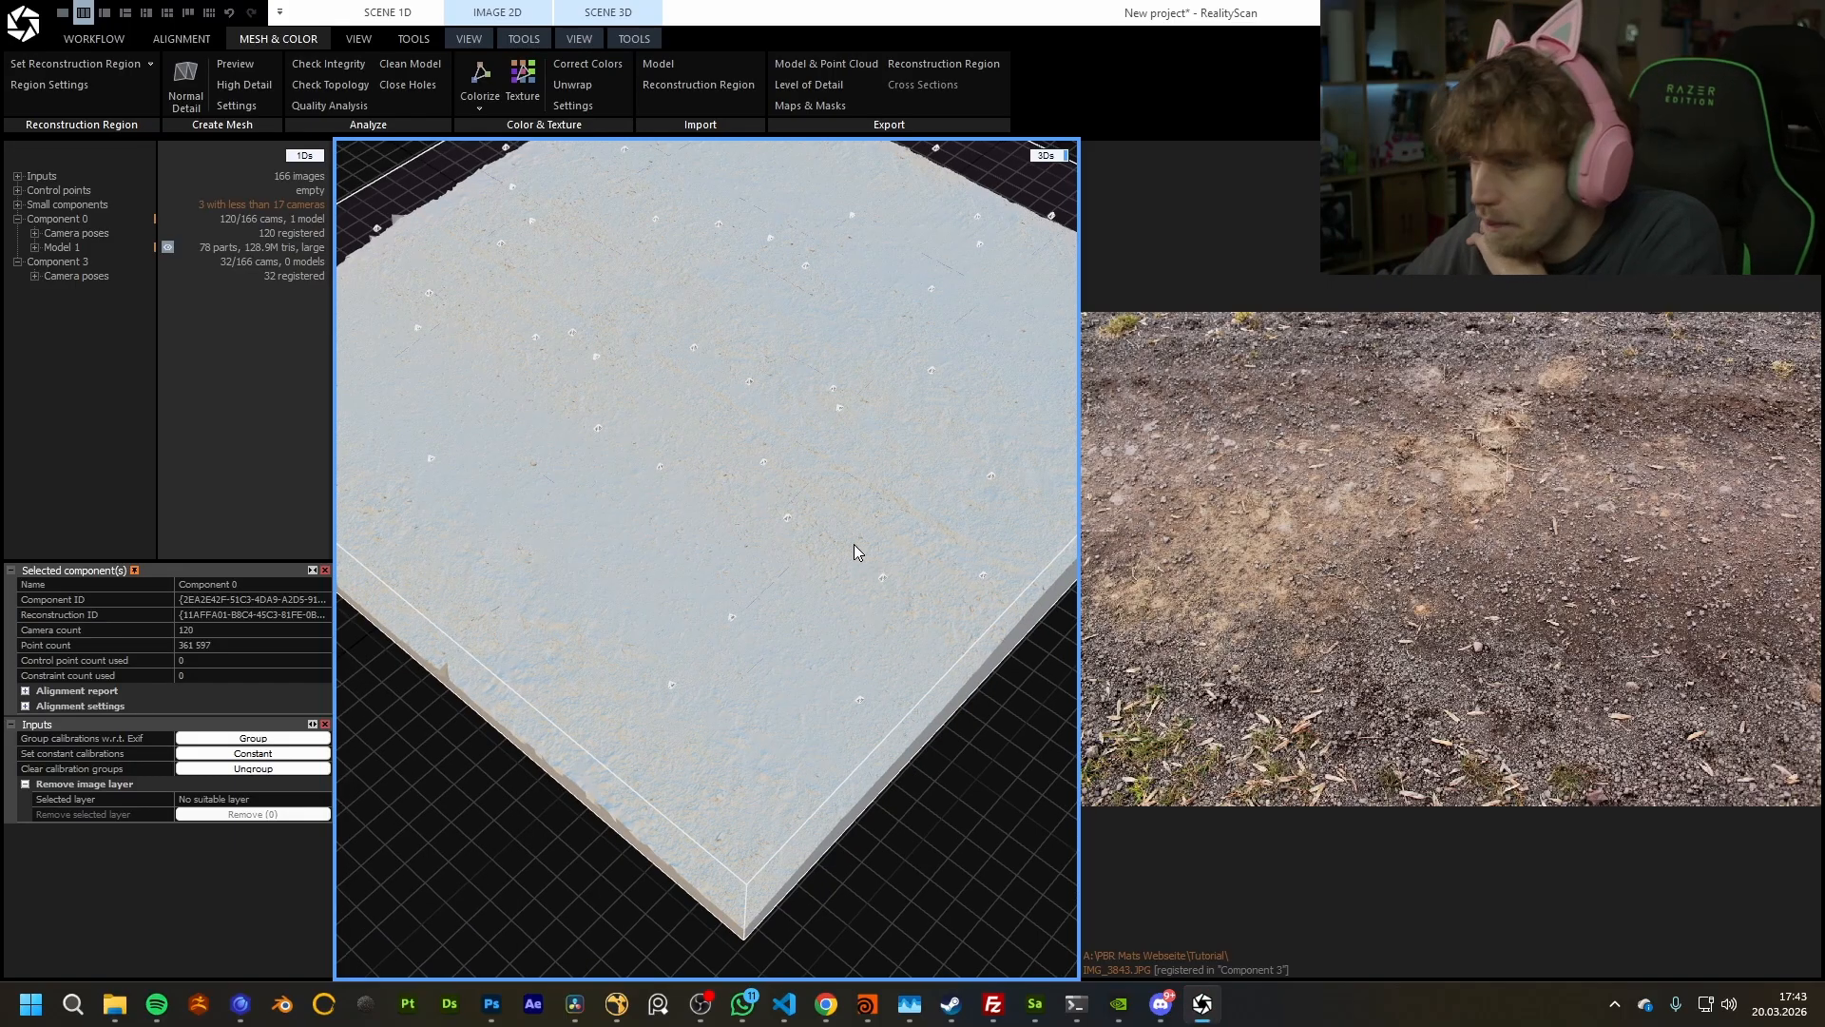
scroll(681, 681, up, 5)
scroll(681, 681, down, 6)
right_drag(693, 646, 945, 698)
drag(947, 705, 851, 620)
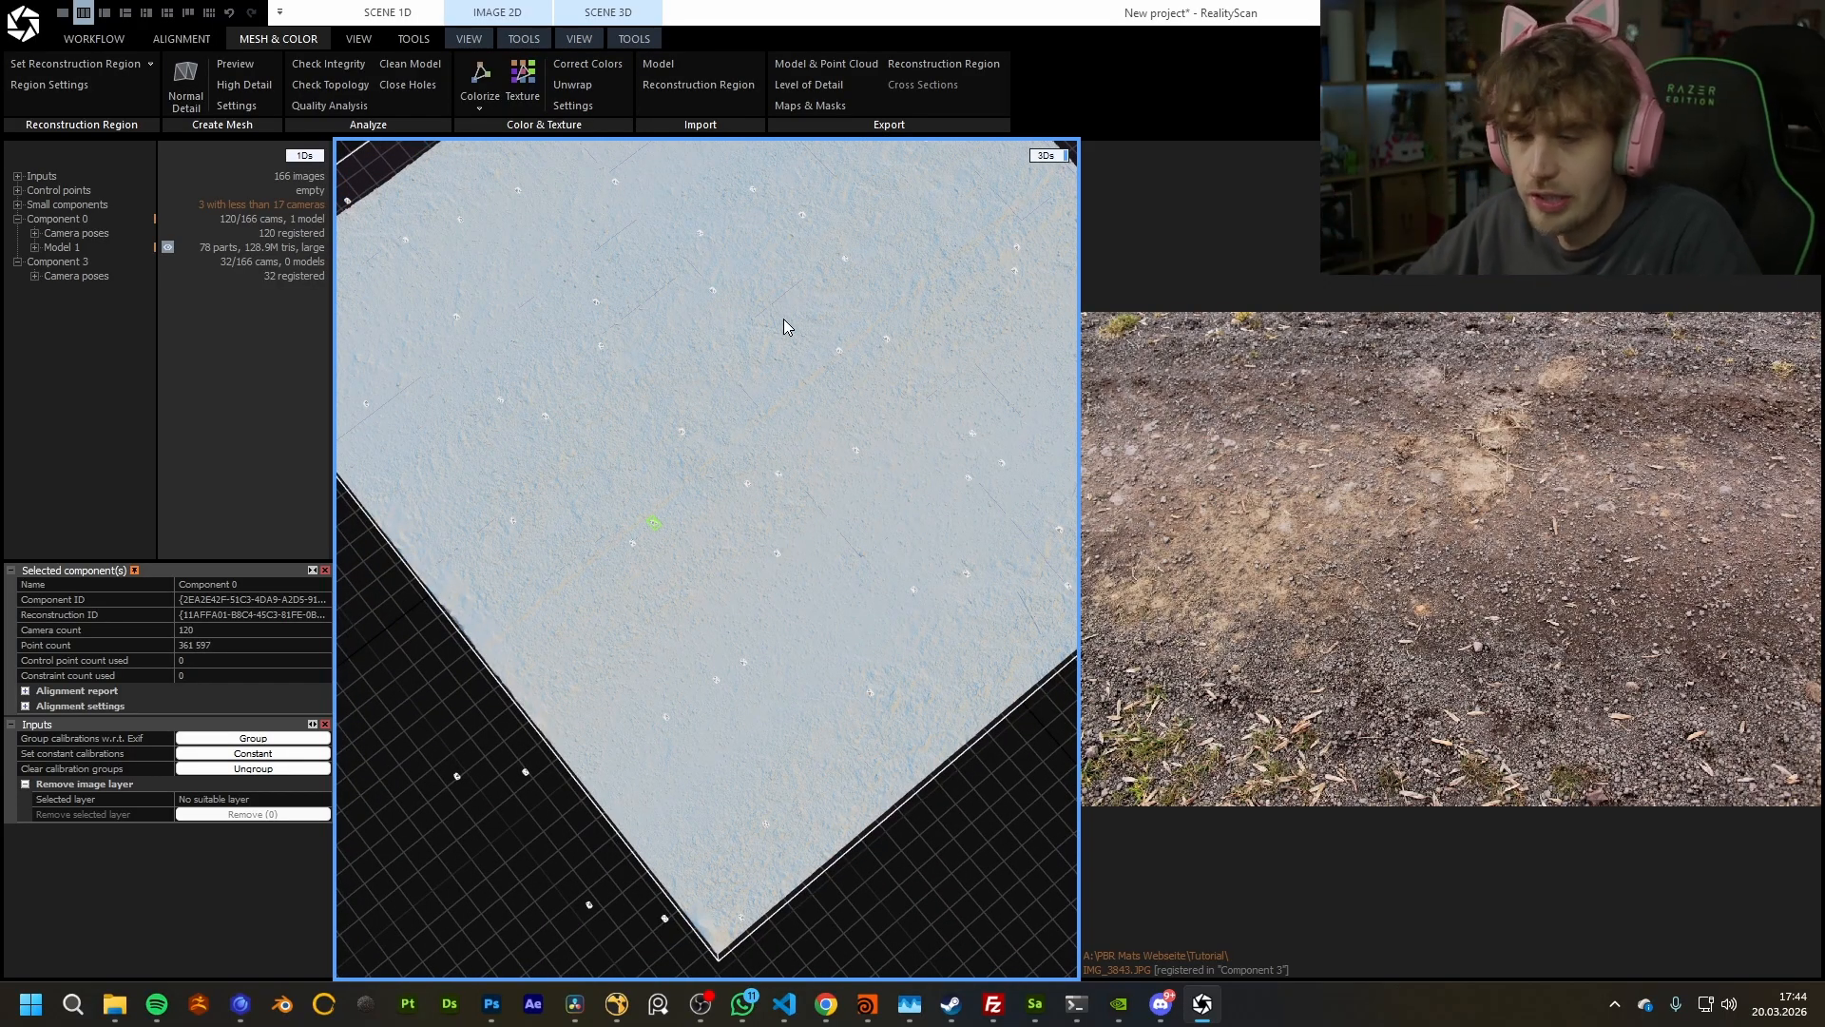
scroll(766, 378, down, 5)
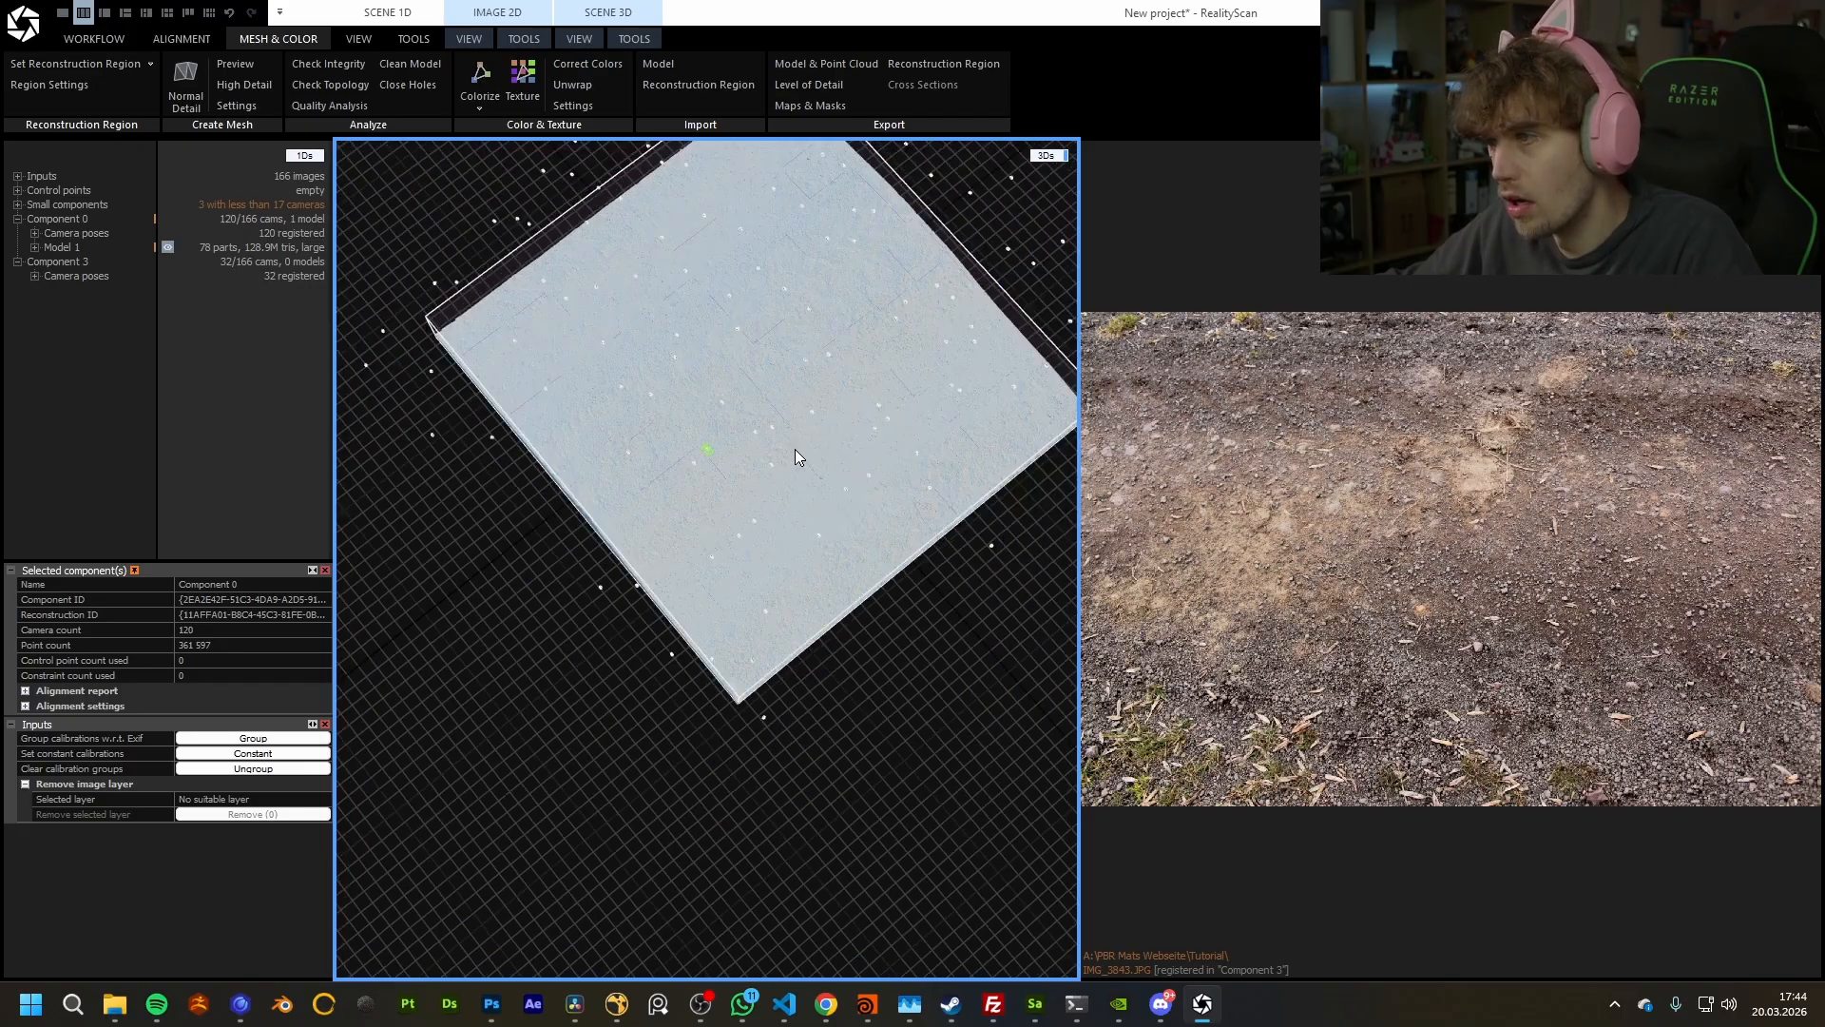
Step: Select the high detail Model 1 under Component 0
drag(845, 399, 883, 350)
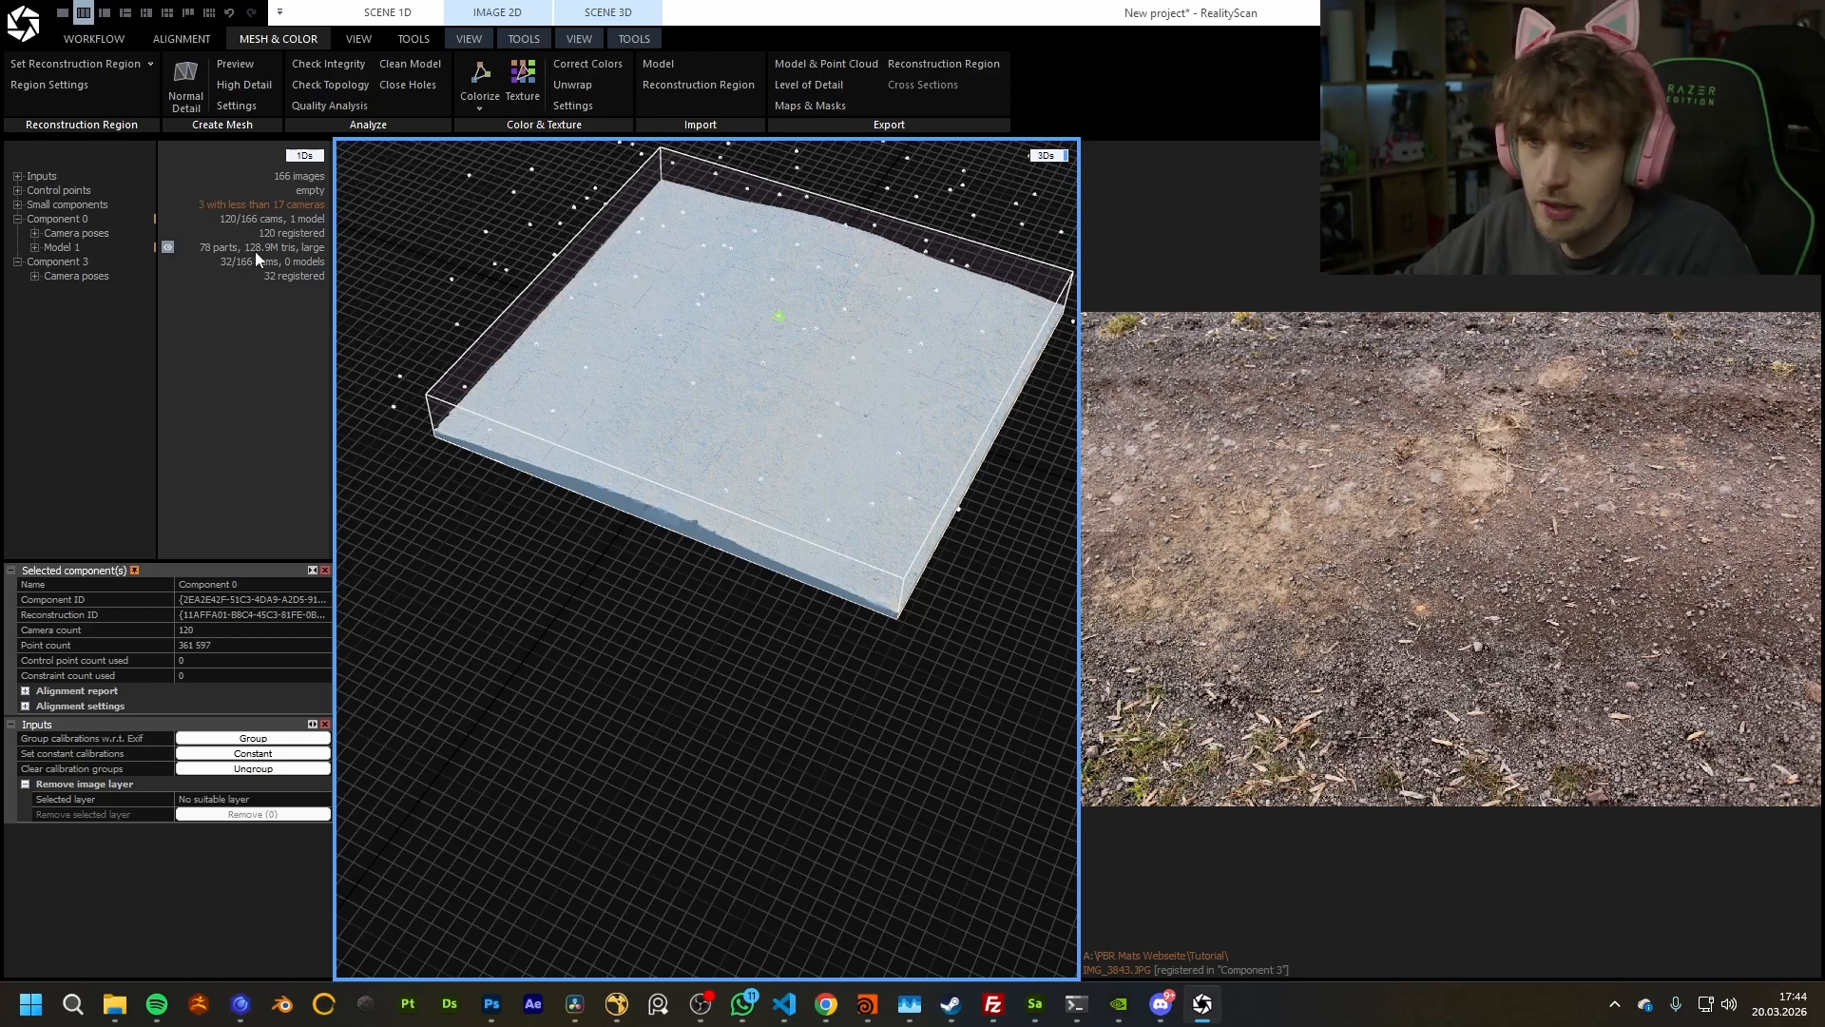
drag(799, 406, 828, 406)
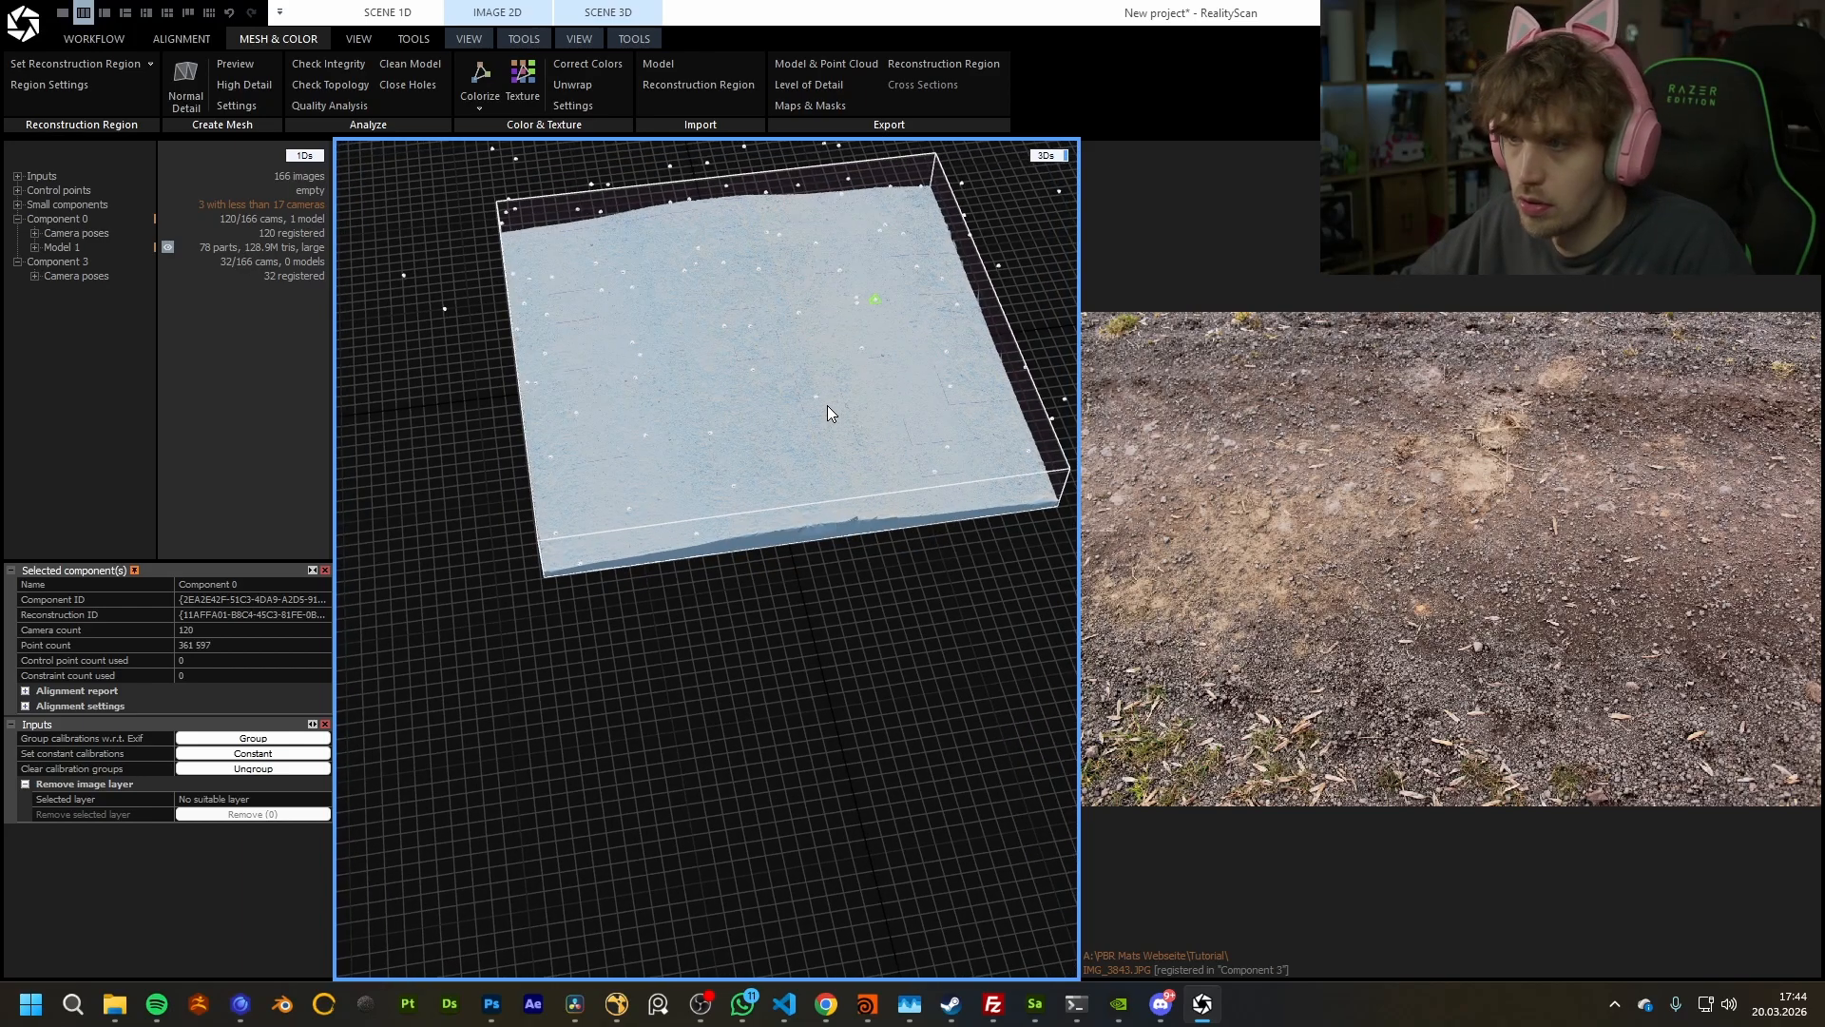
click(74, 250)
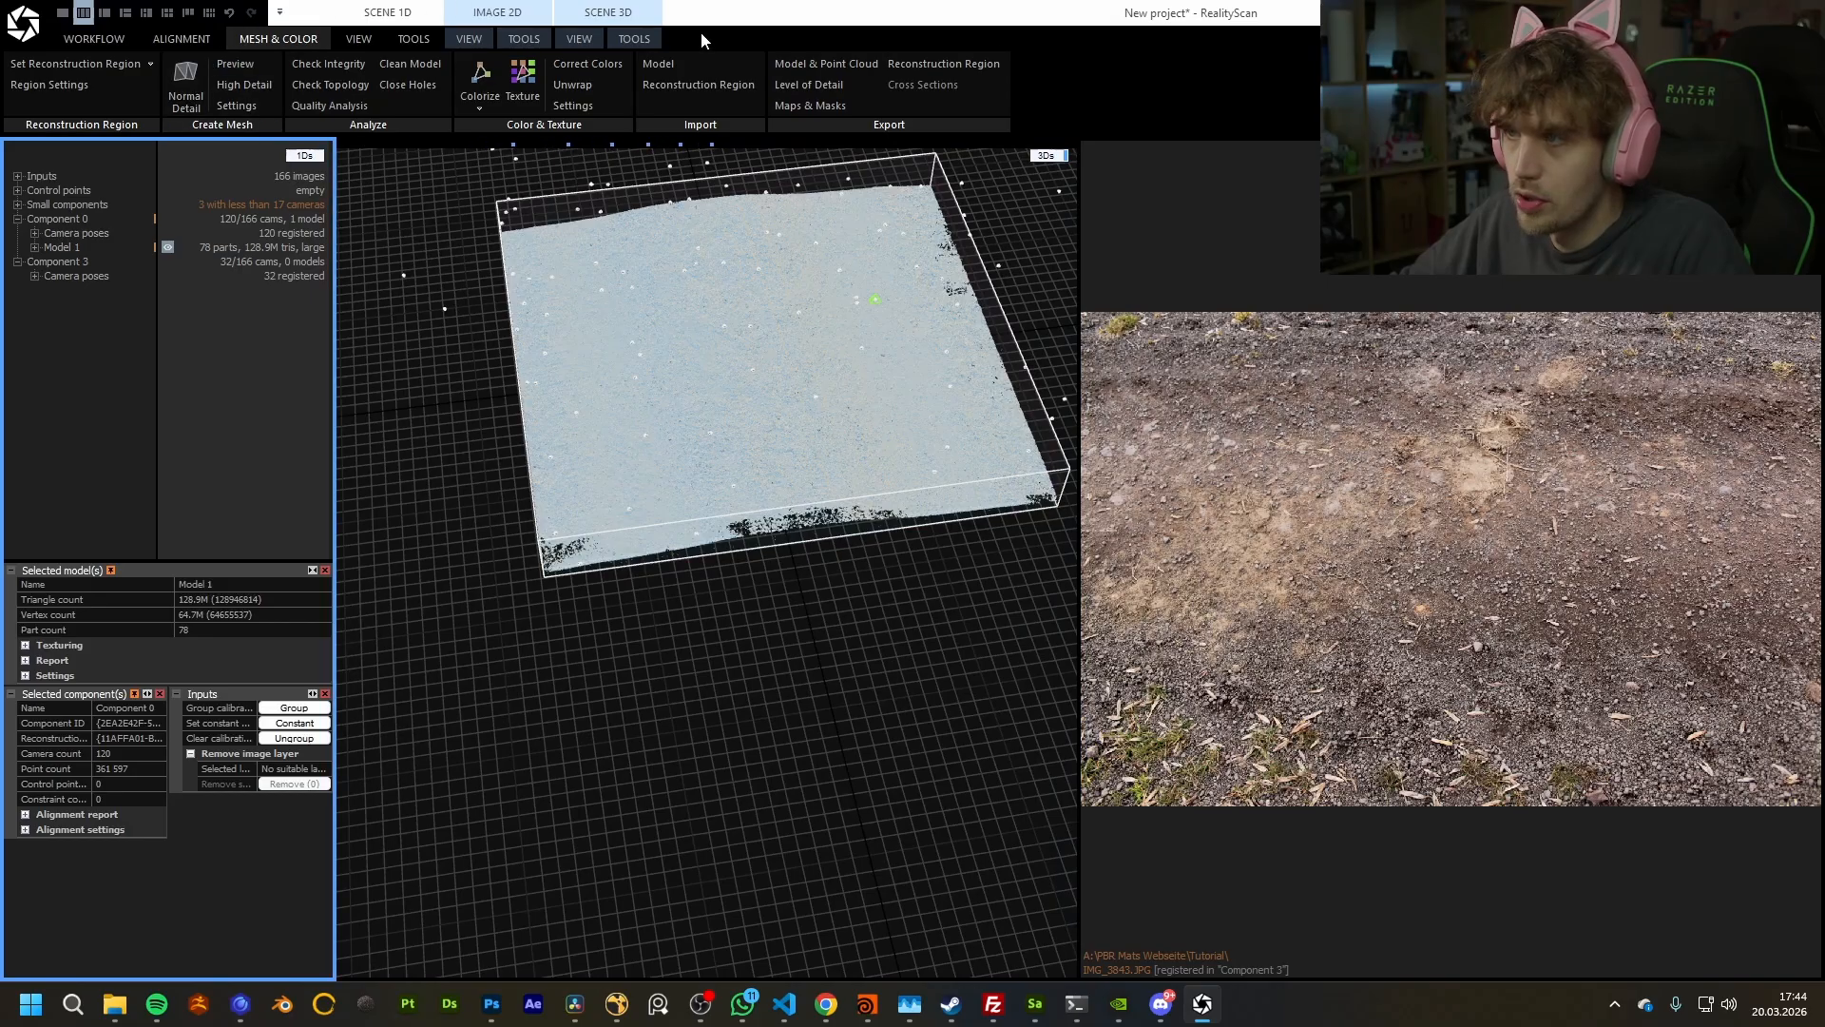
mouse_move(86, 265)
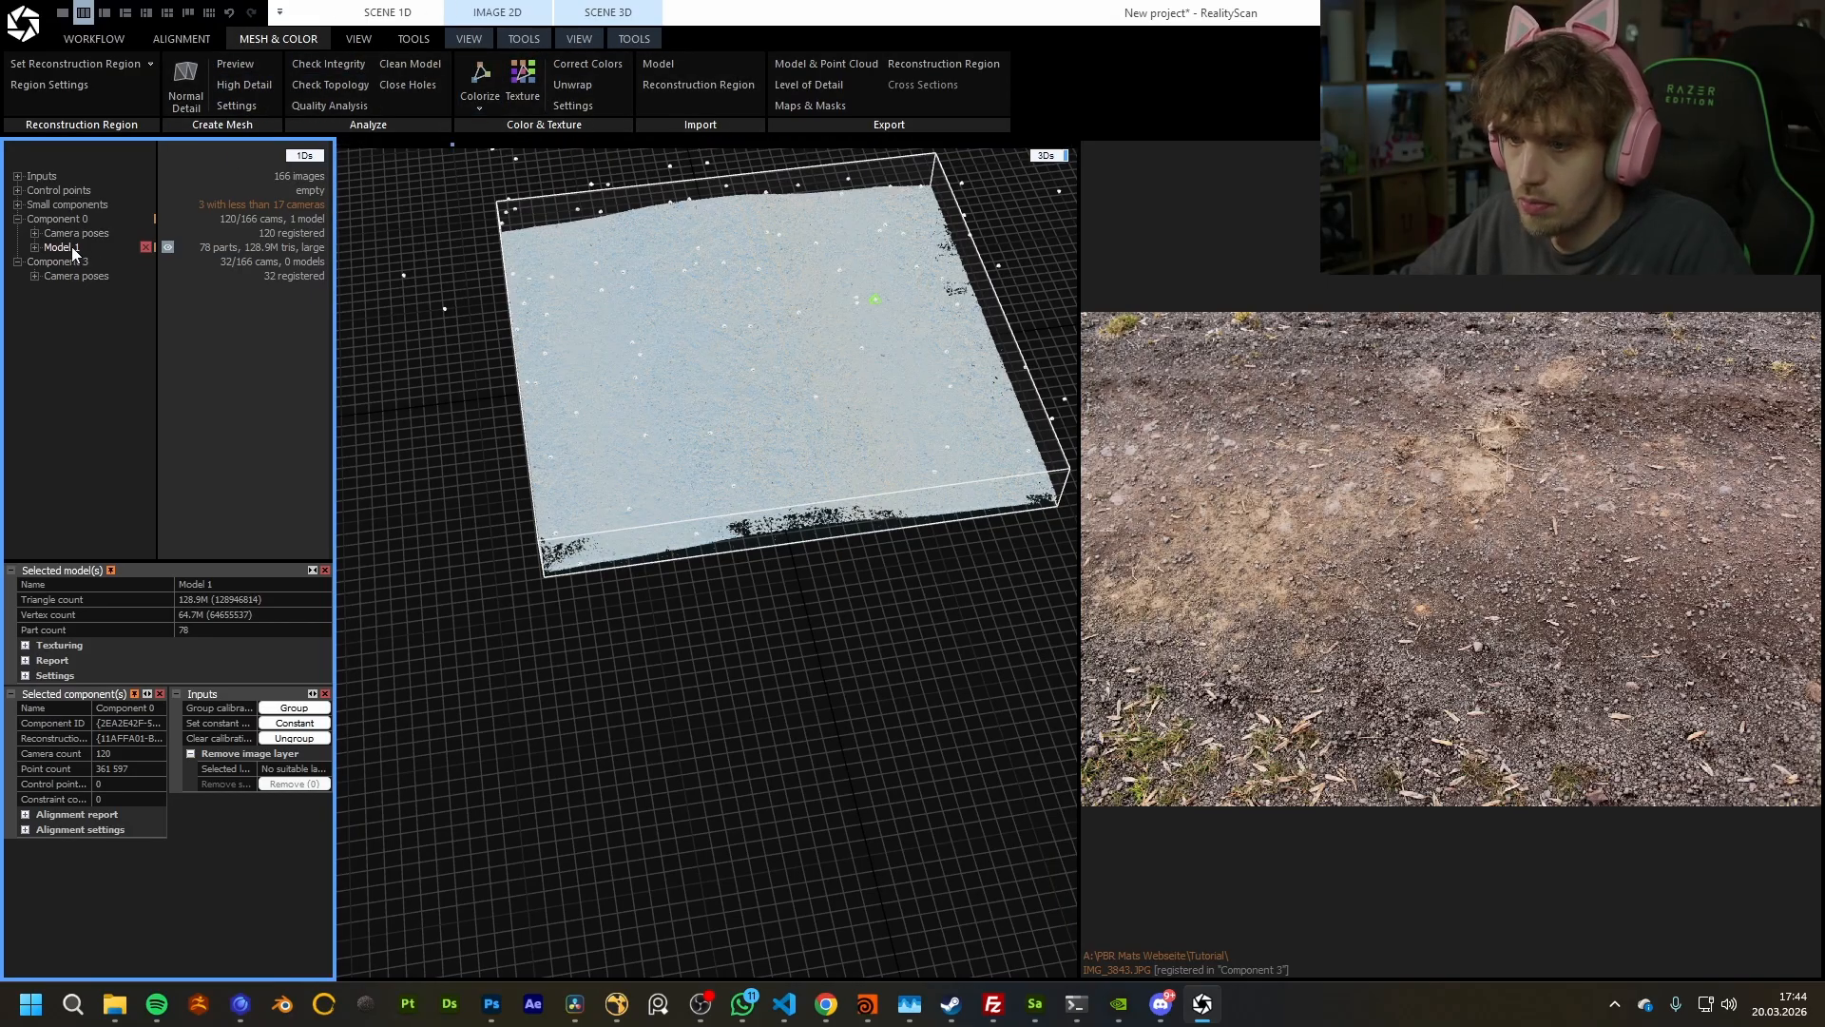
click(412, 38)
click(548, 40)
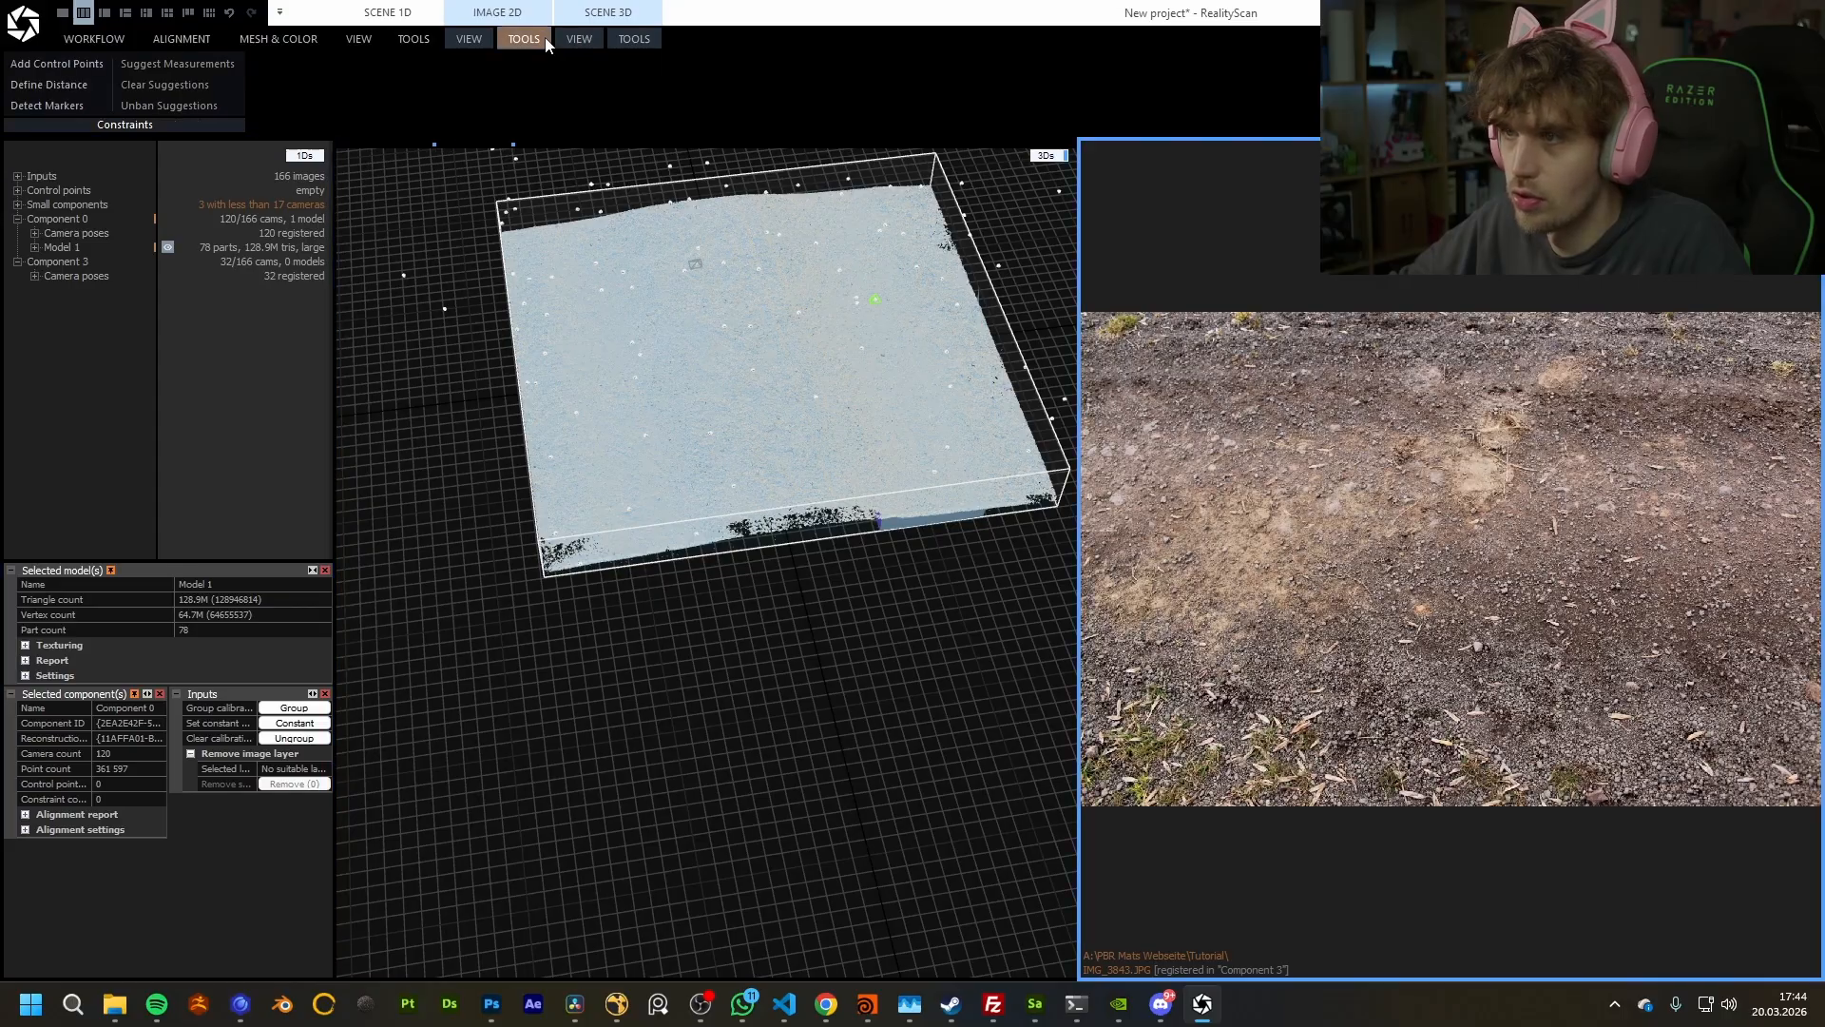
click(579, 38)
click(646, 36)
click(571, 39)
click(518, 40)
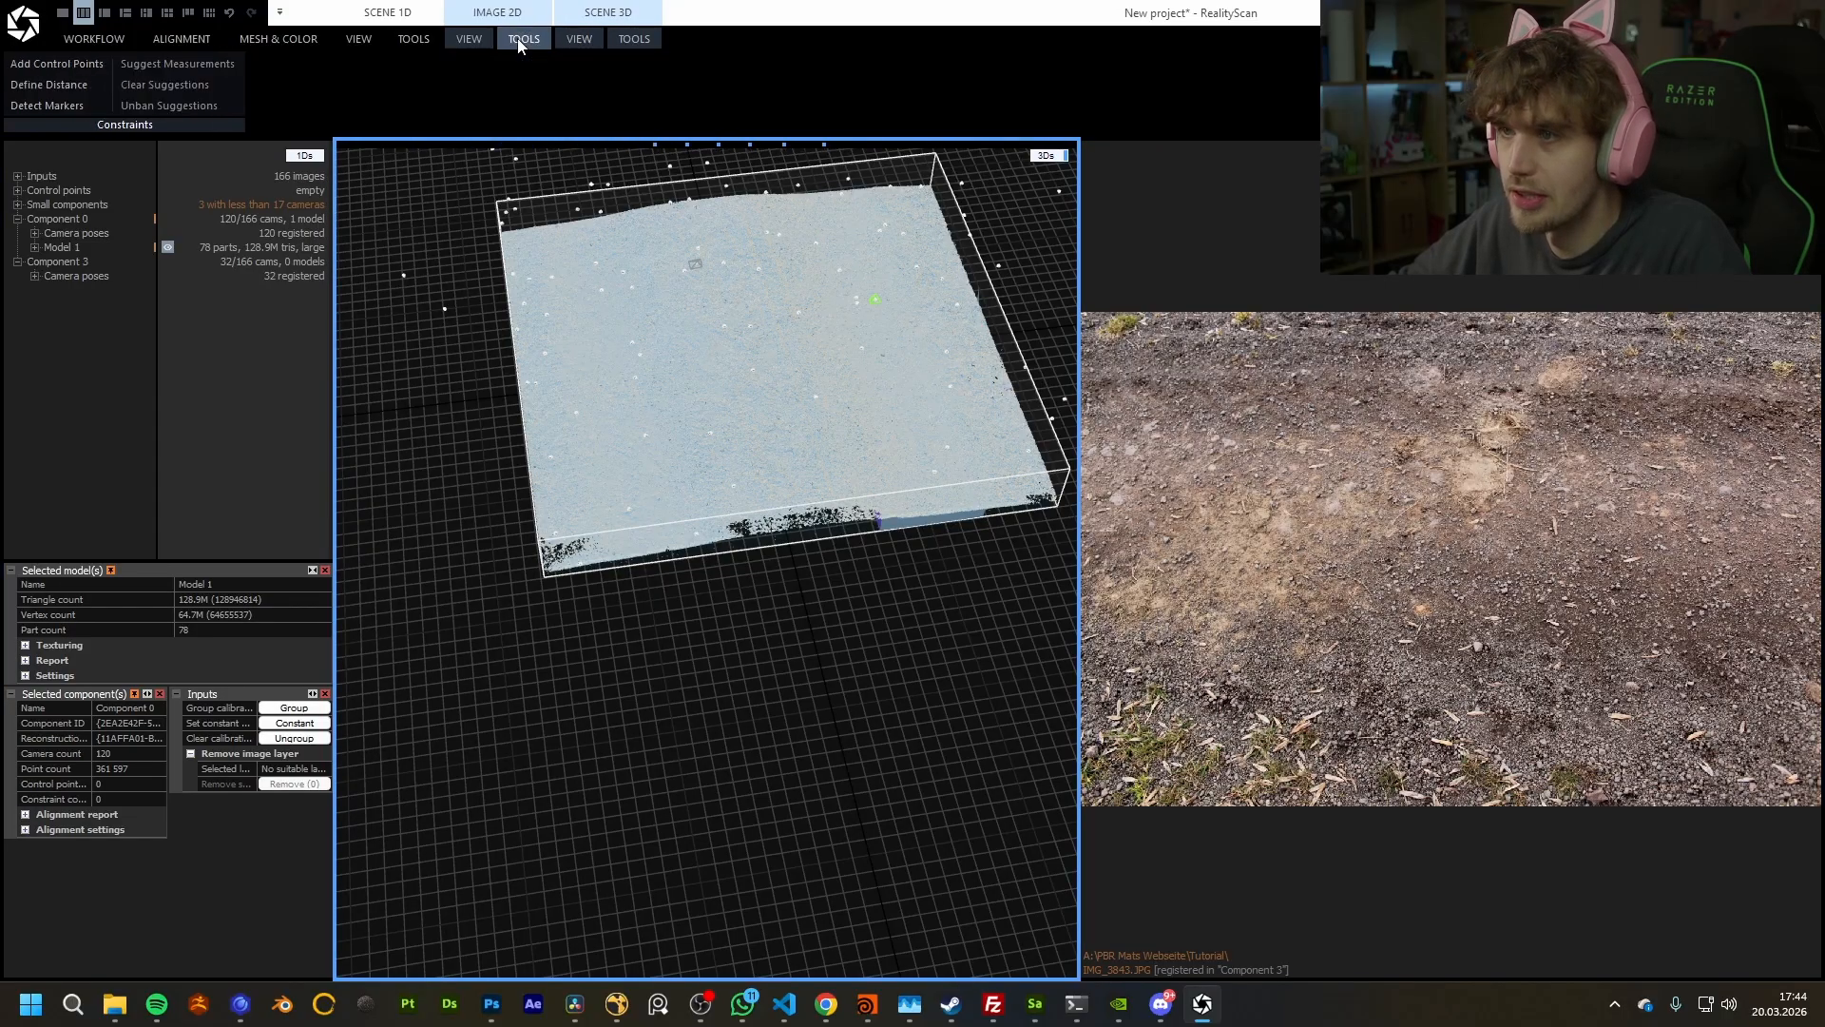
click(454, 37)
click(415, 39)
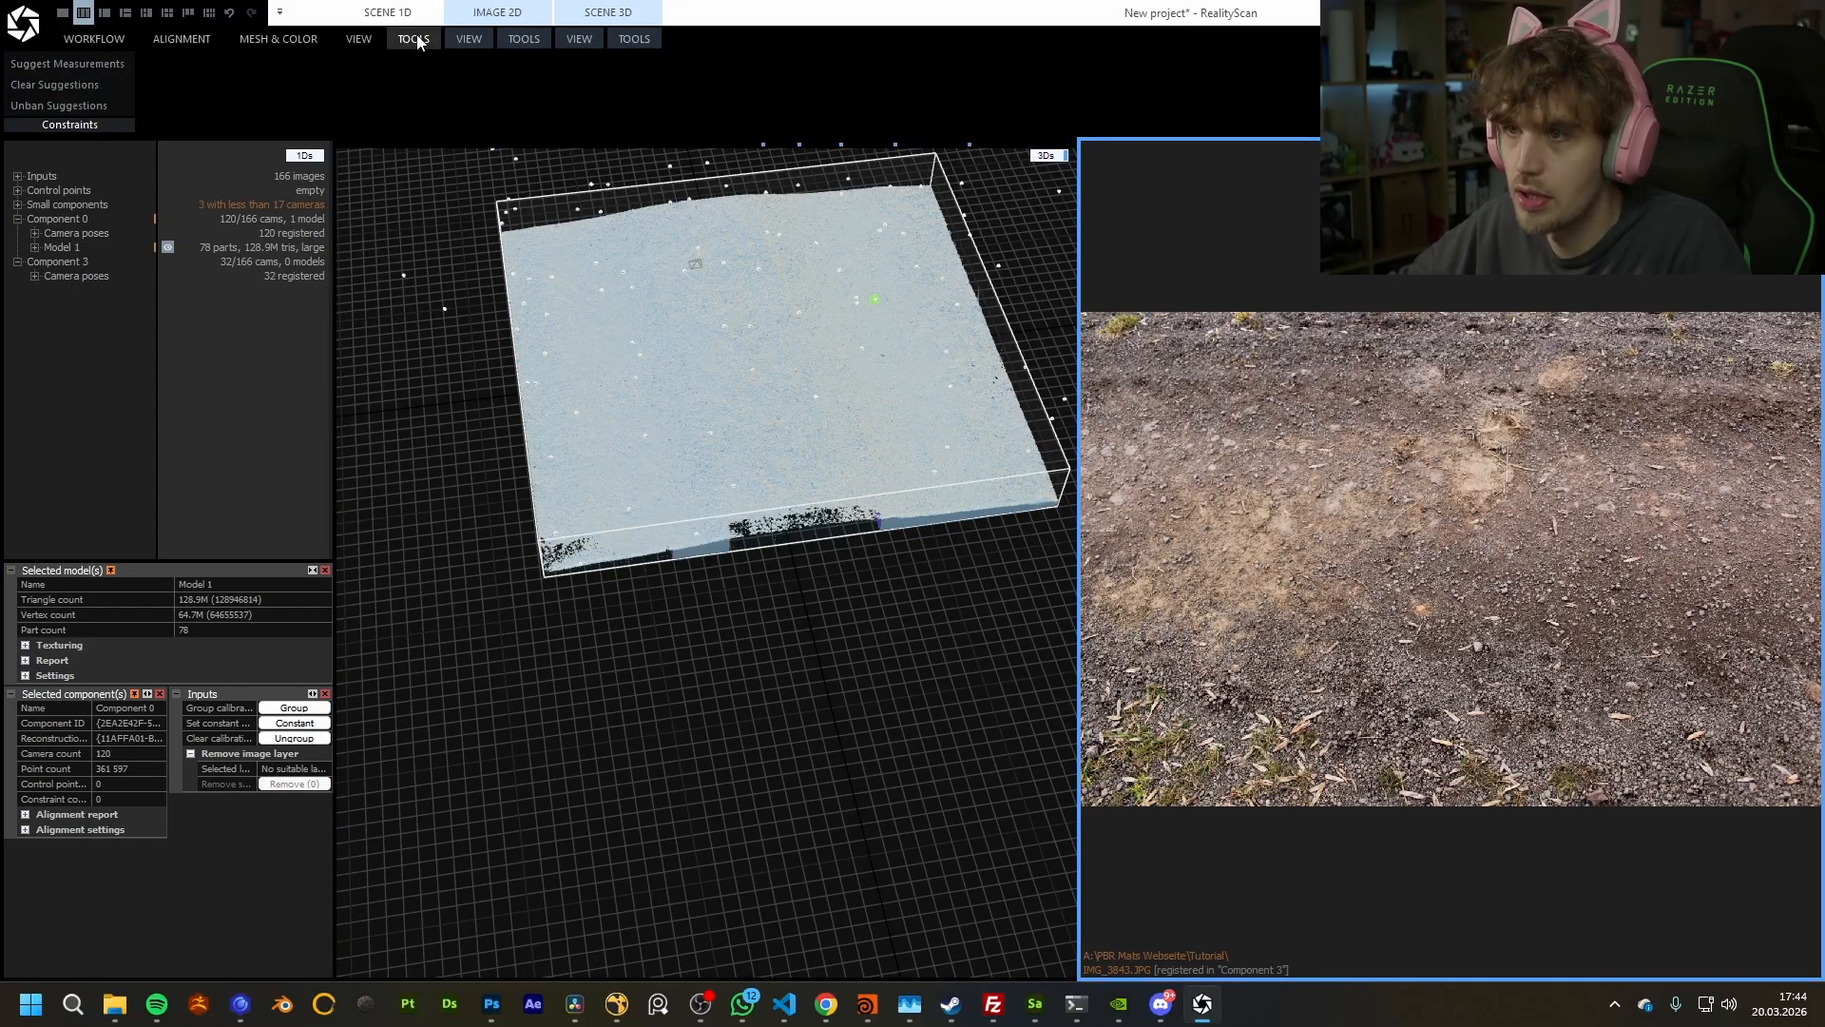
Step: Simplify Model 1 to an absolute target of 5,000,000 triangles
click(95, 38)
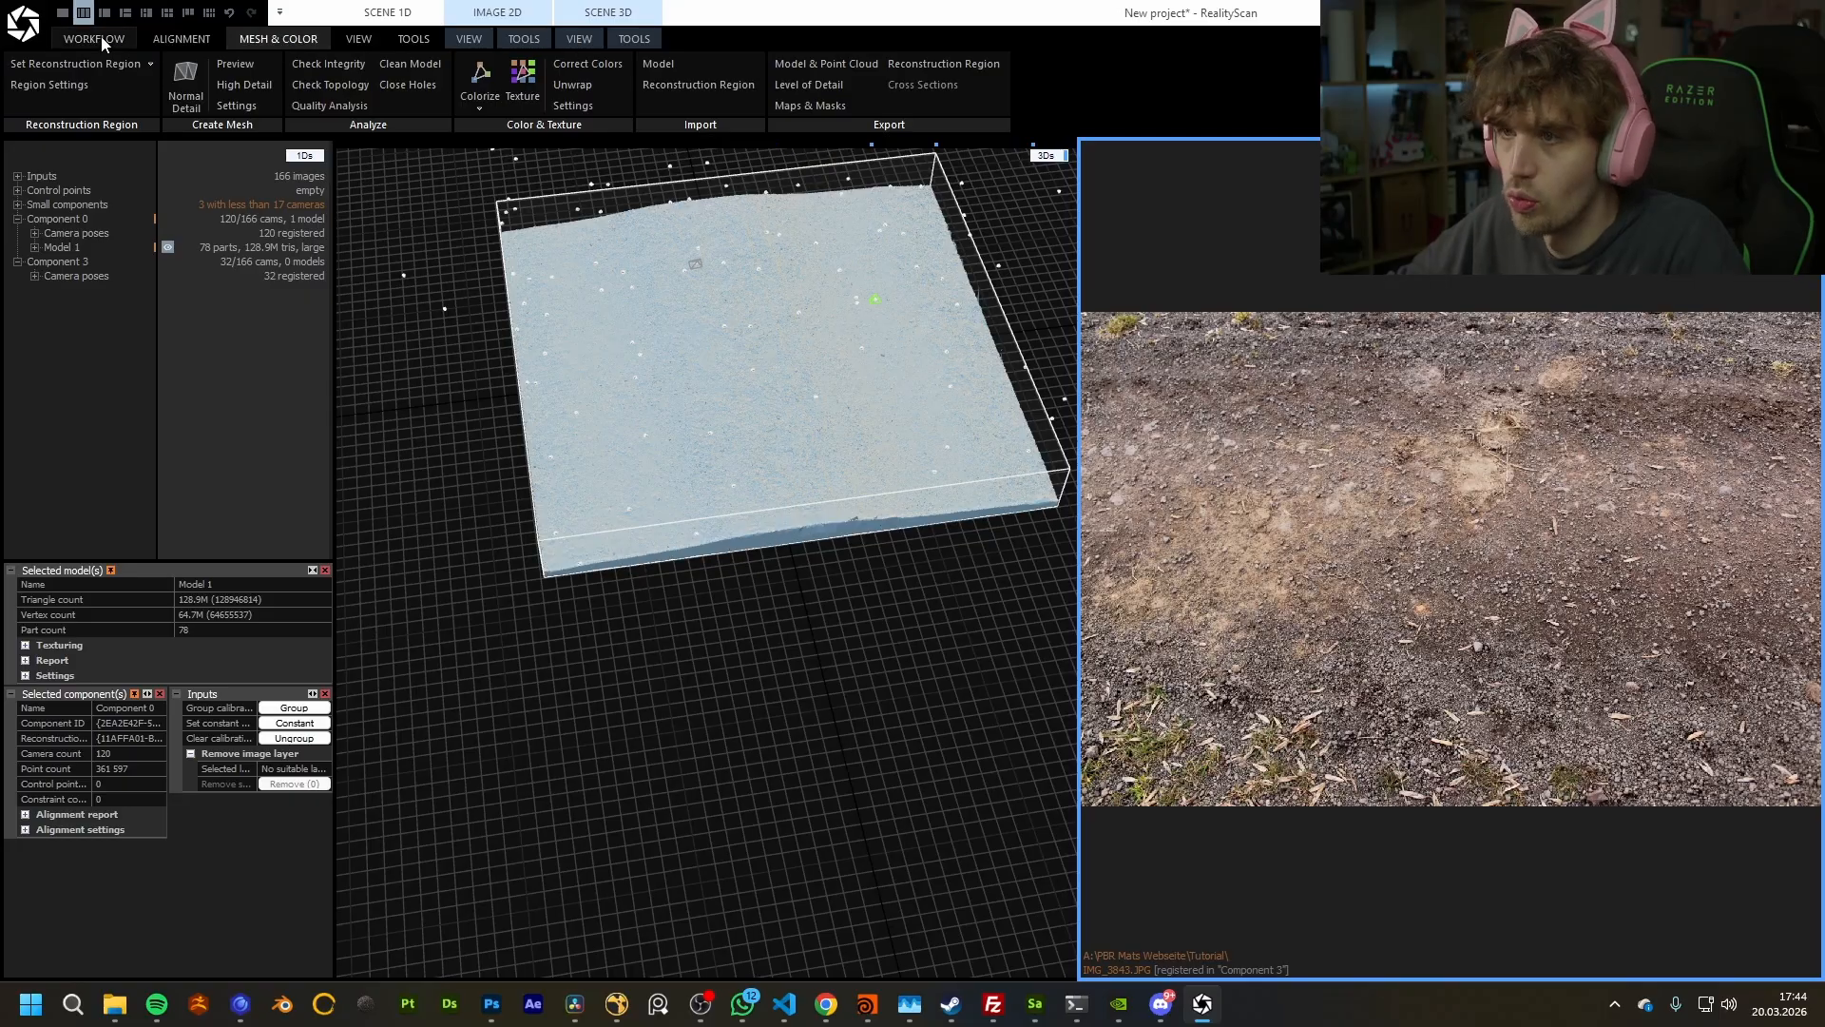
click(747, 86)
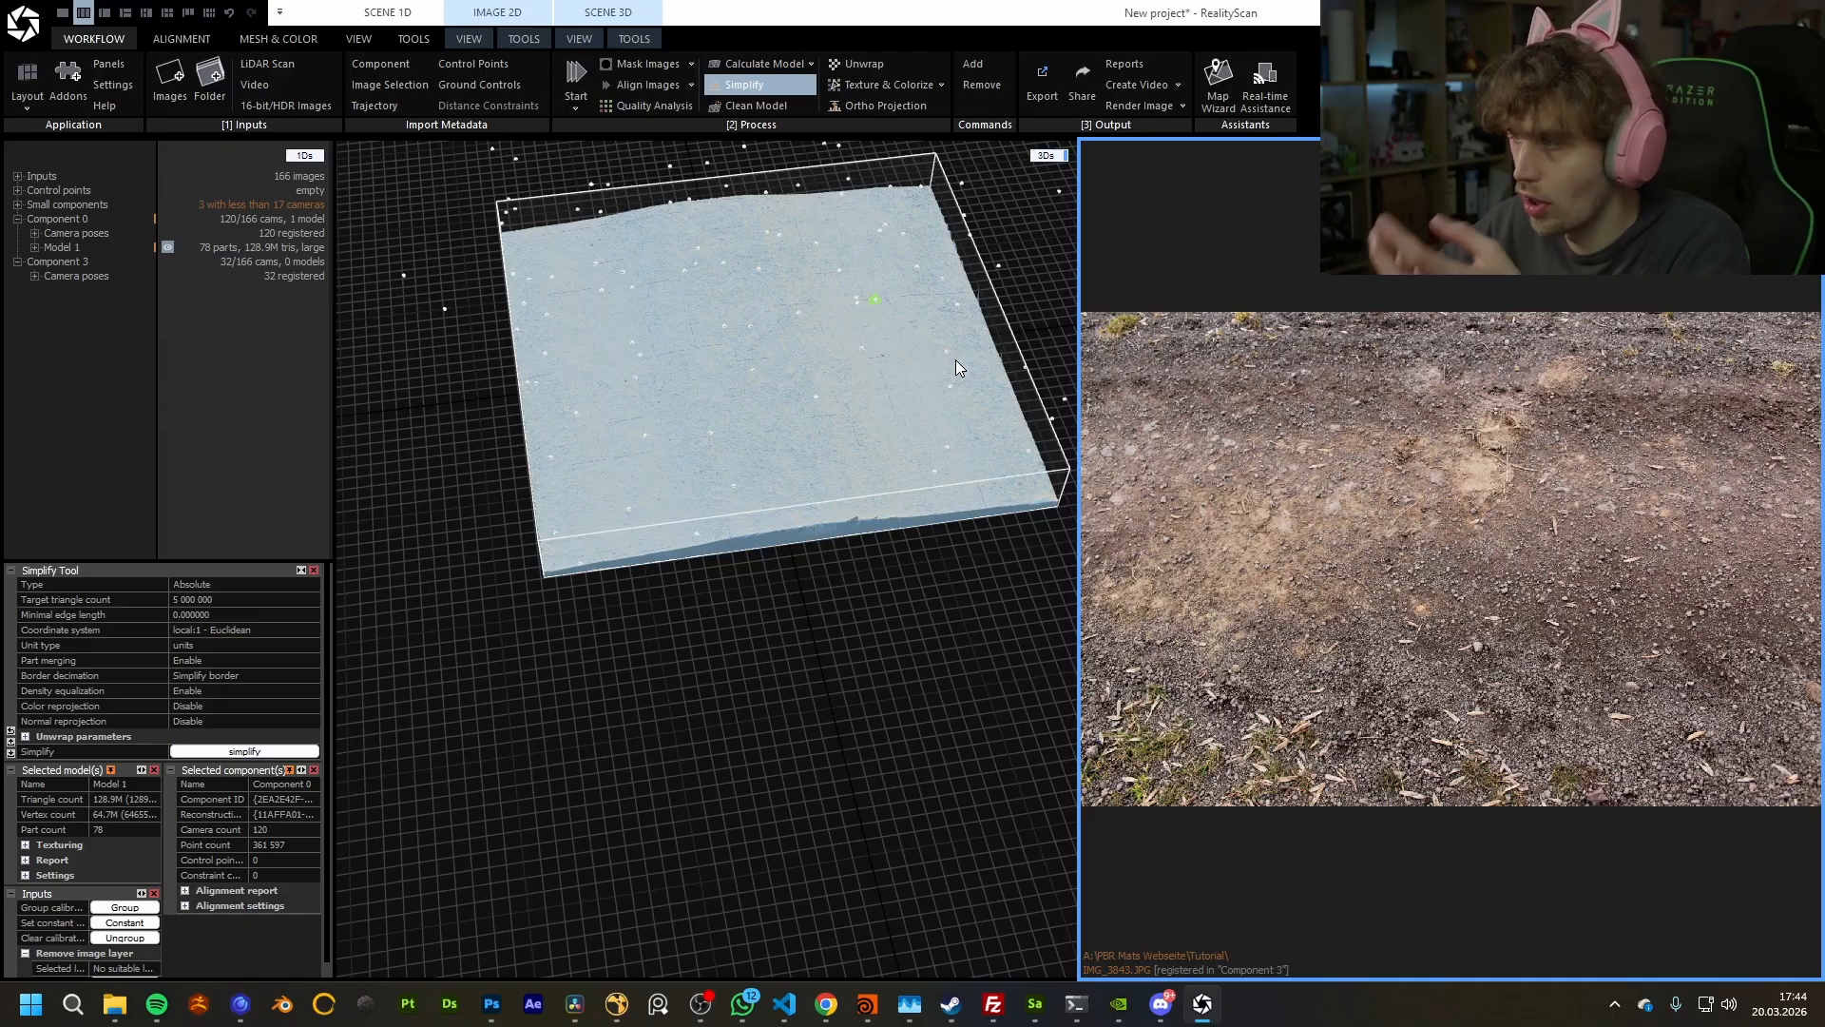
click(281, 752)
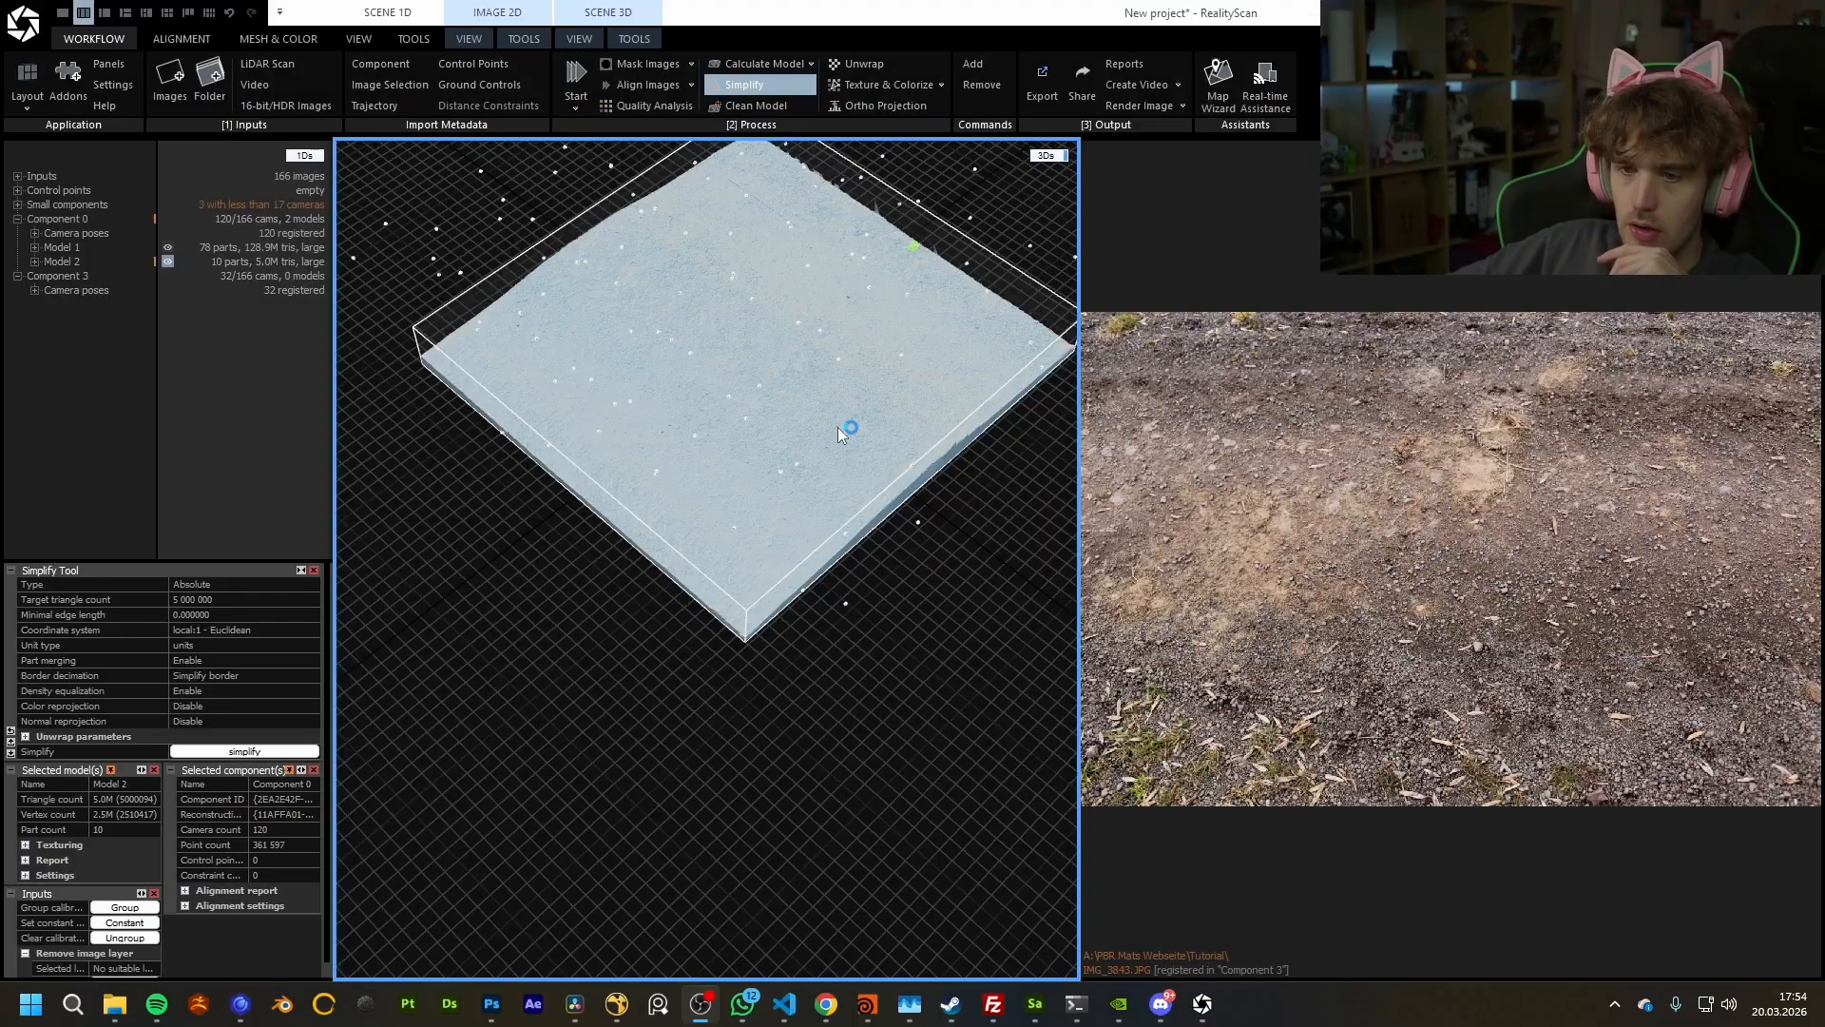
Step: Examine the surface detail of the simplified ground mesh up close and as a whole
drag(837, 425, 778, 432)
scroll(700, 421, up, 5)
scroll(778, 430, up, 7)
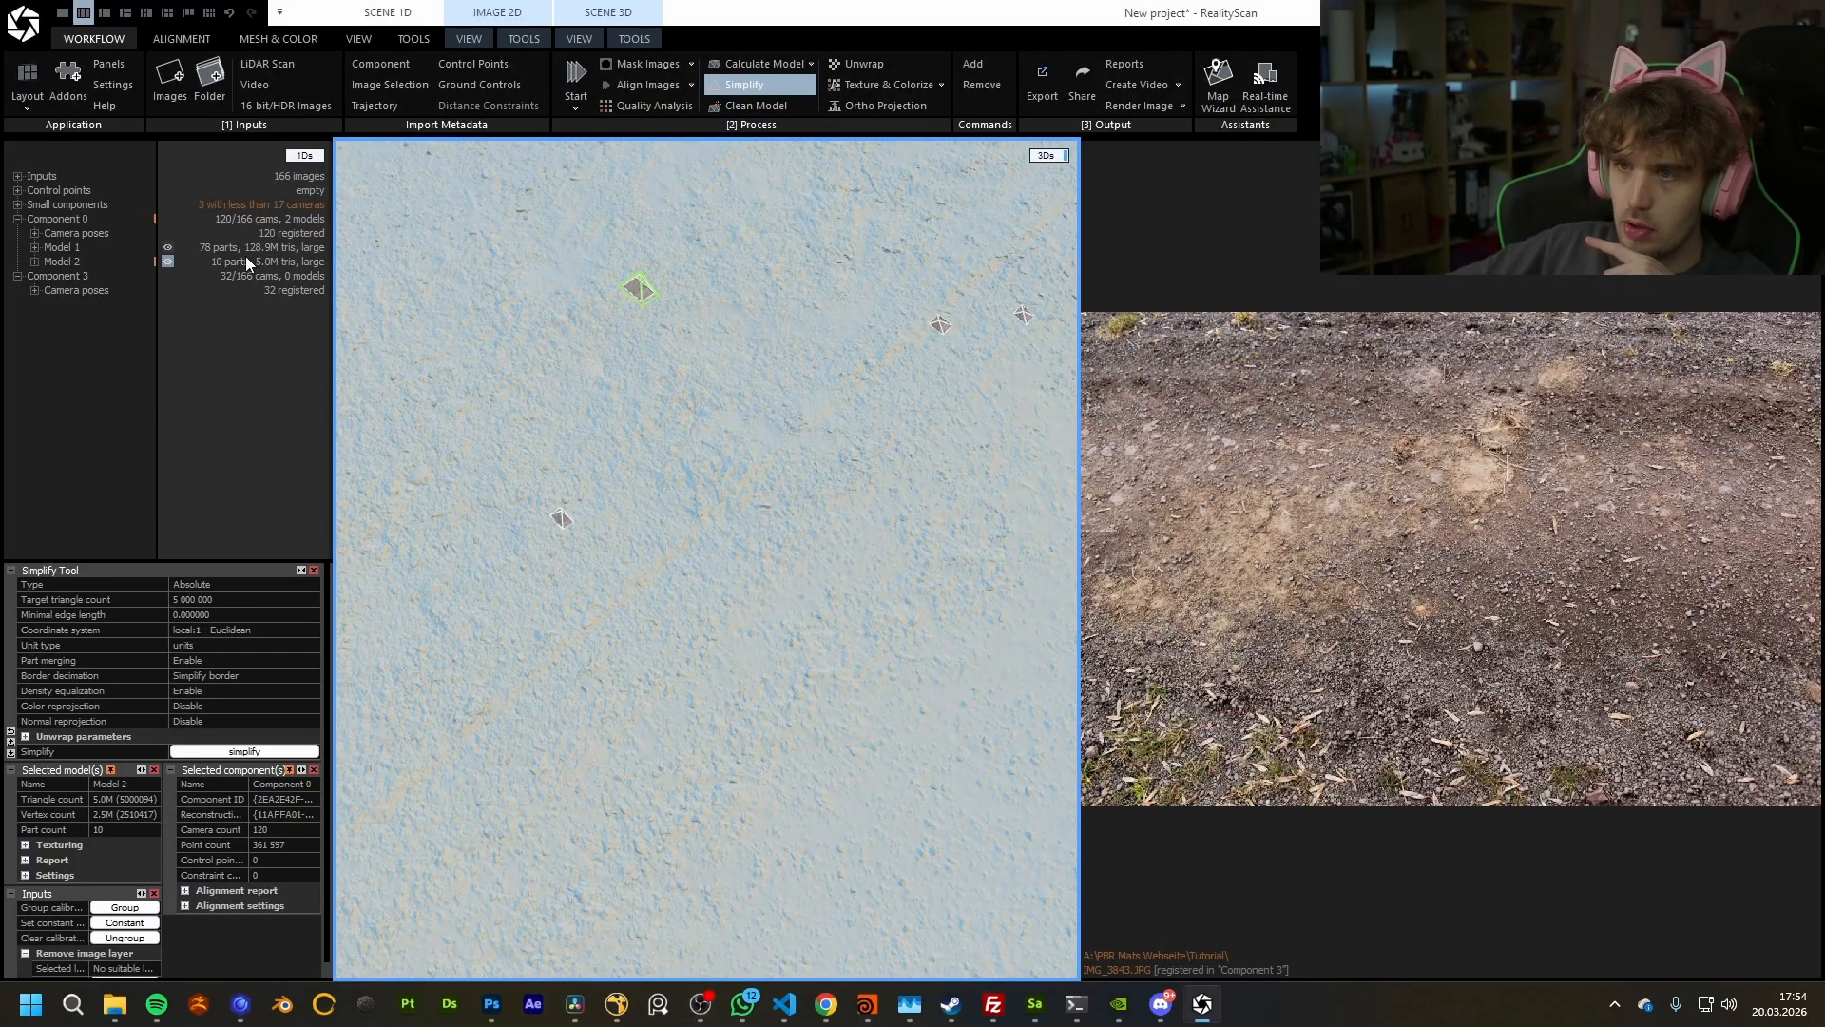
scroll(548, 436, down, 3)
drag(547, 436, 670, 390)
scroll(671, 392, up, 5)
scroll(642, 389, down, 4)
scroll(627, 418, up, 6)
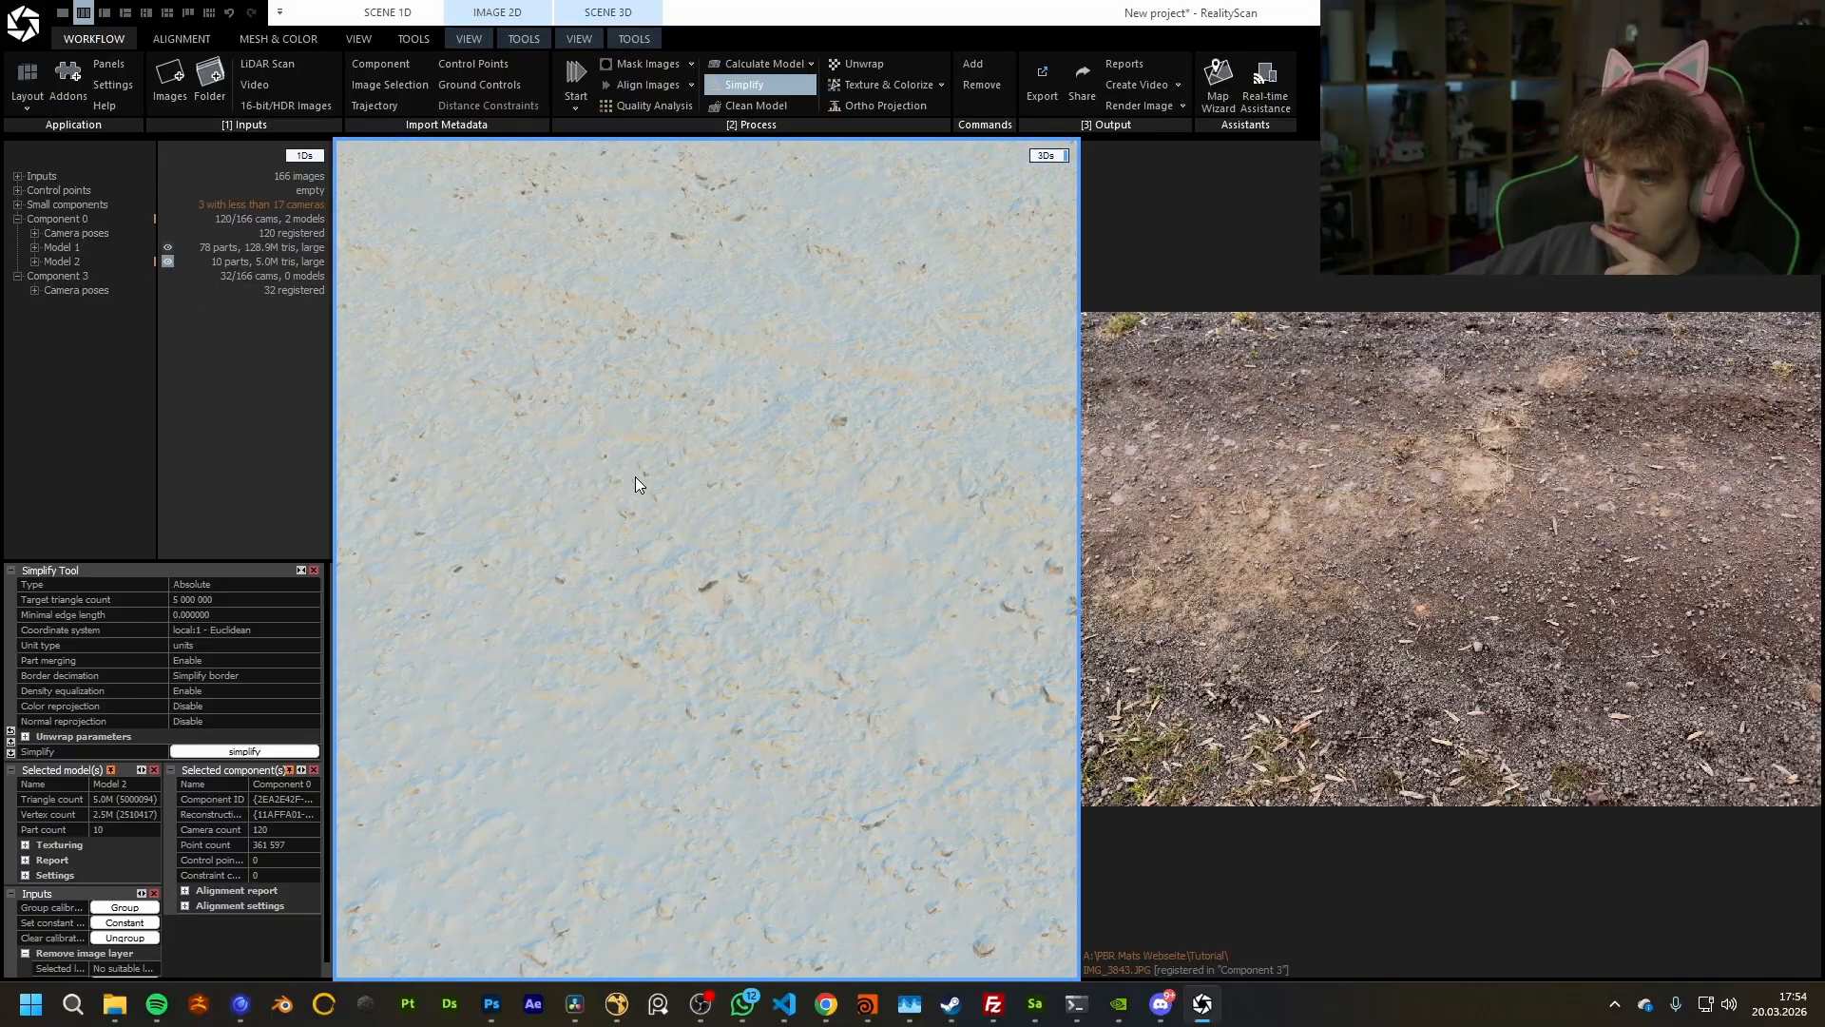
scroll(633, 488, down, 5)
mouse_move(631, 489)
mouse_down()
mouse_move(1052, 489)
mouse_move(631, 476)
mouse_up()
Step: Calculate the texture for the simplified Model 2
click(360, 41)
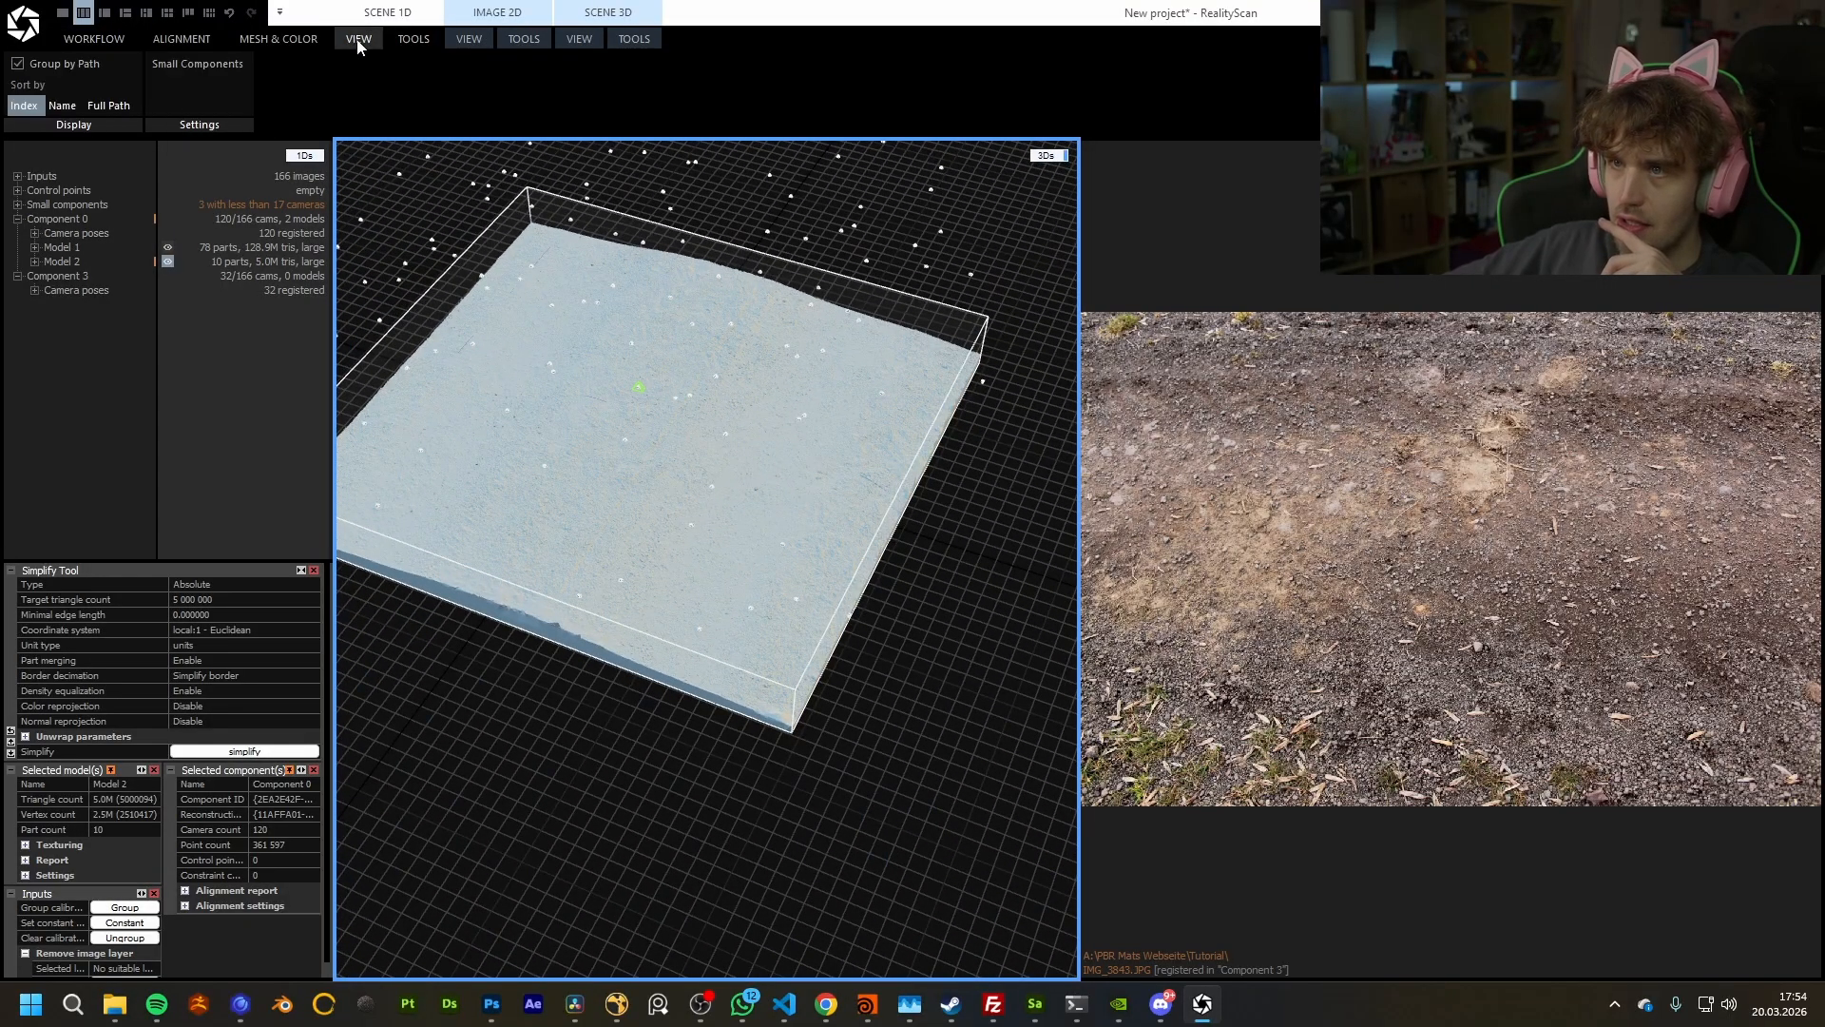
click(243, 45)
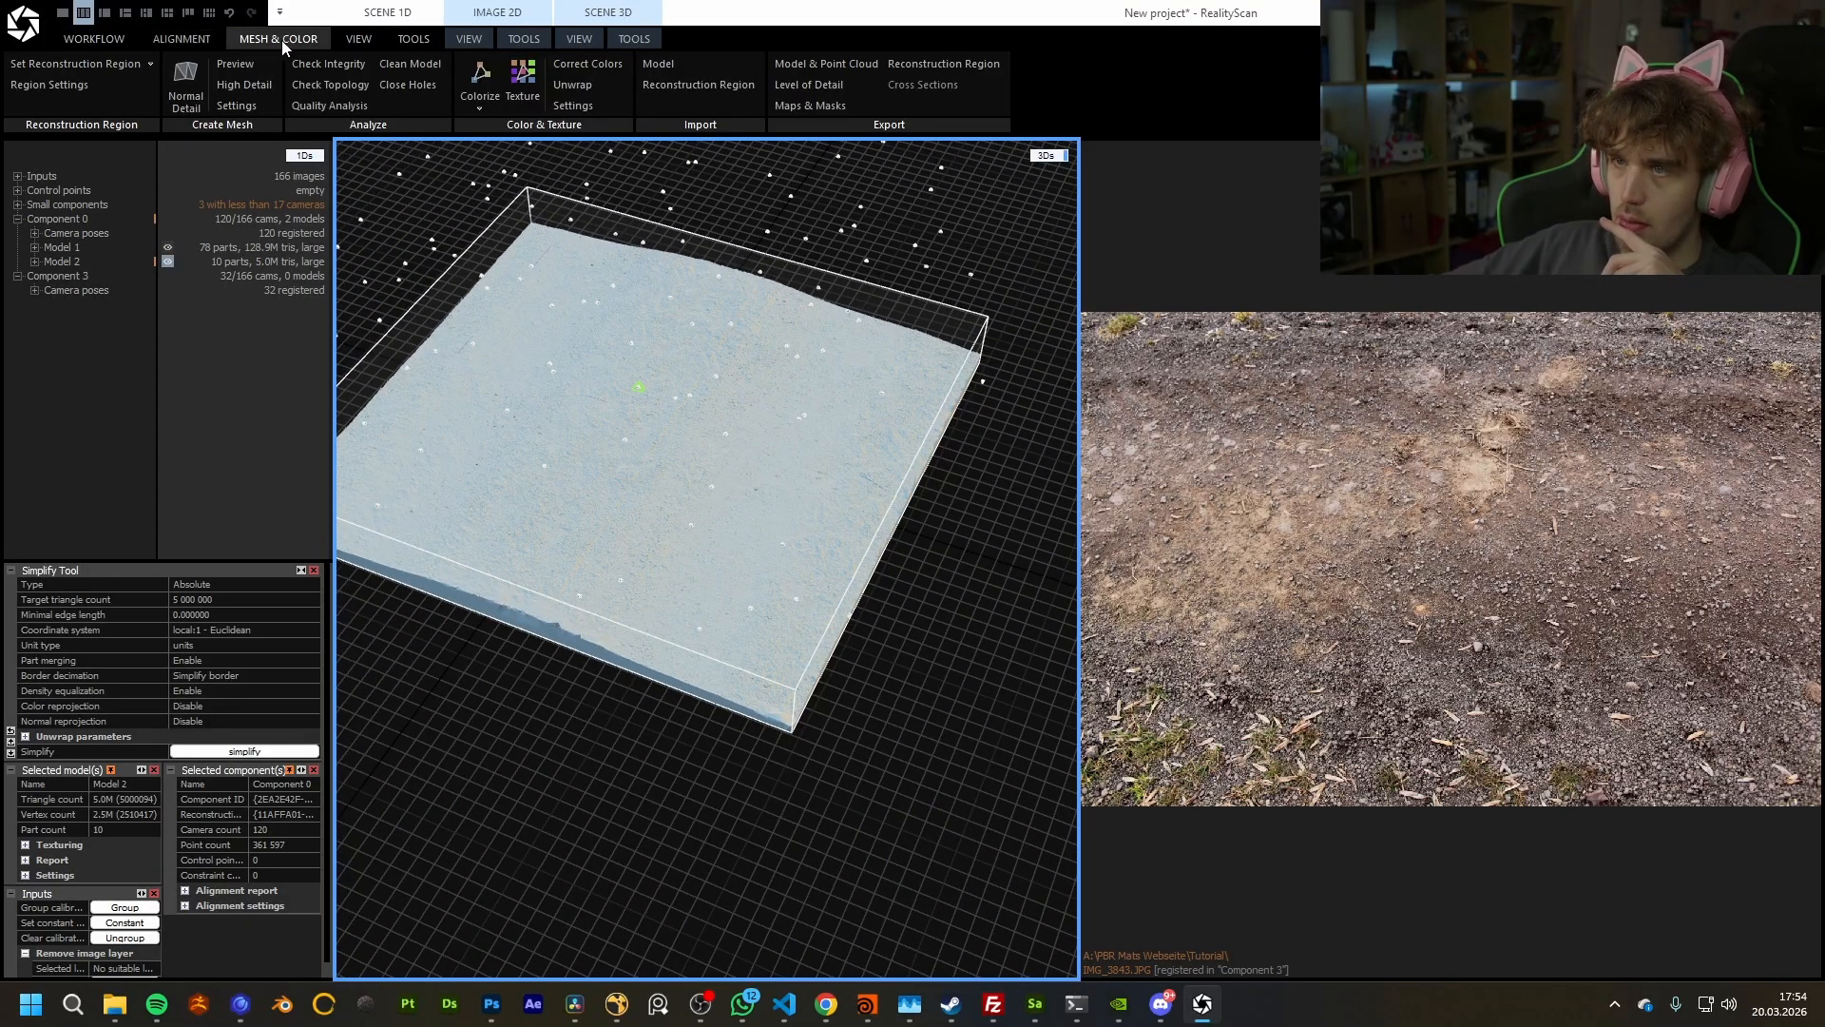
click(538, 94)
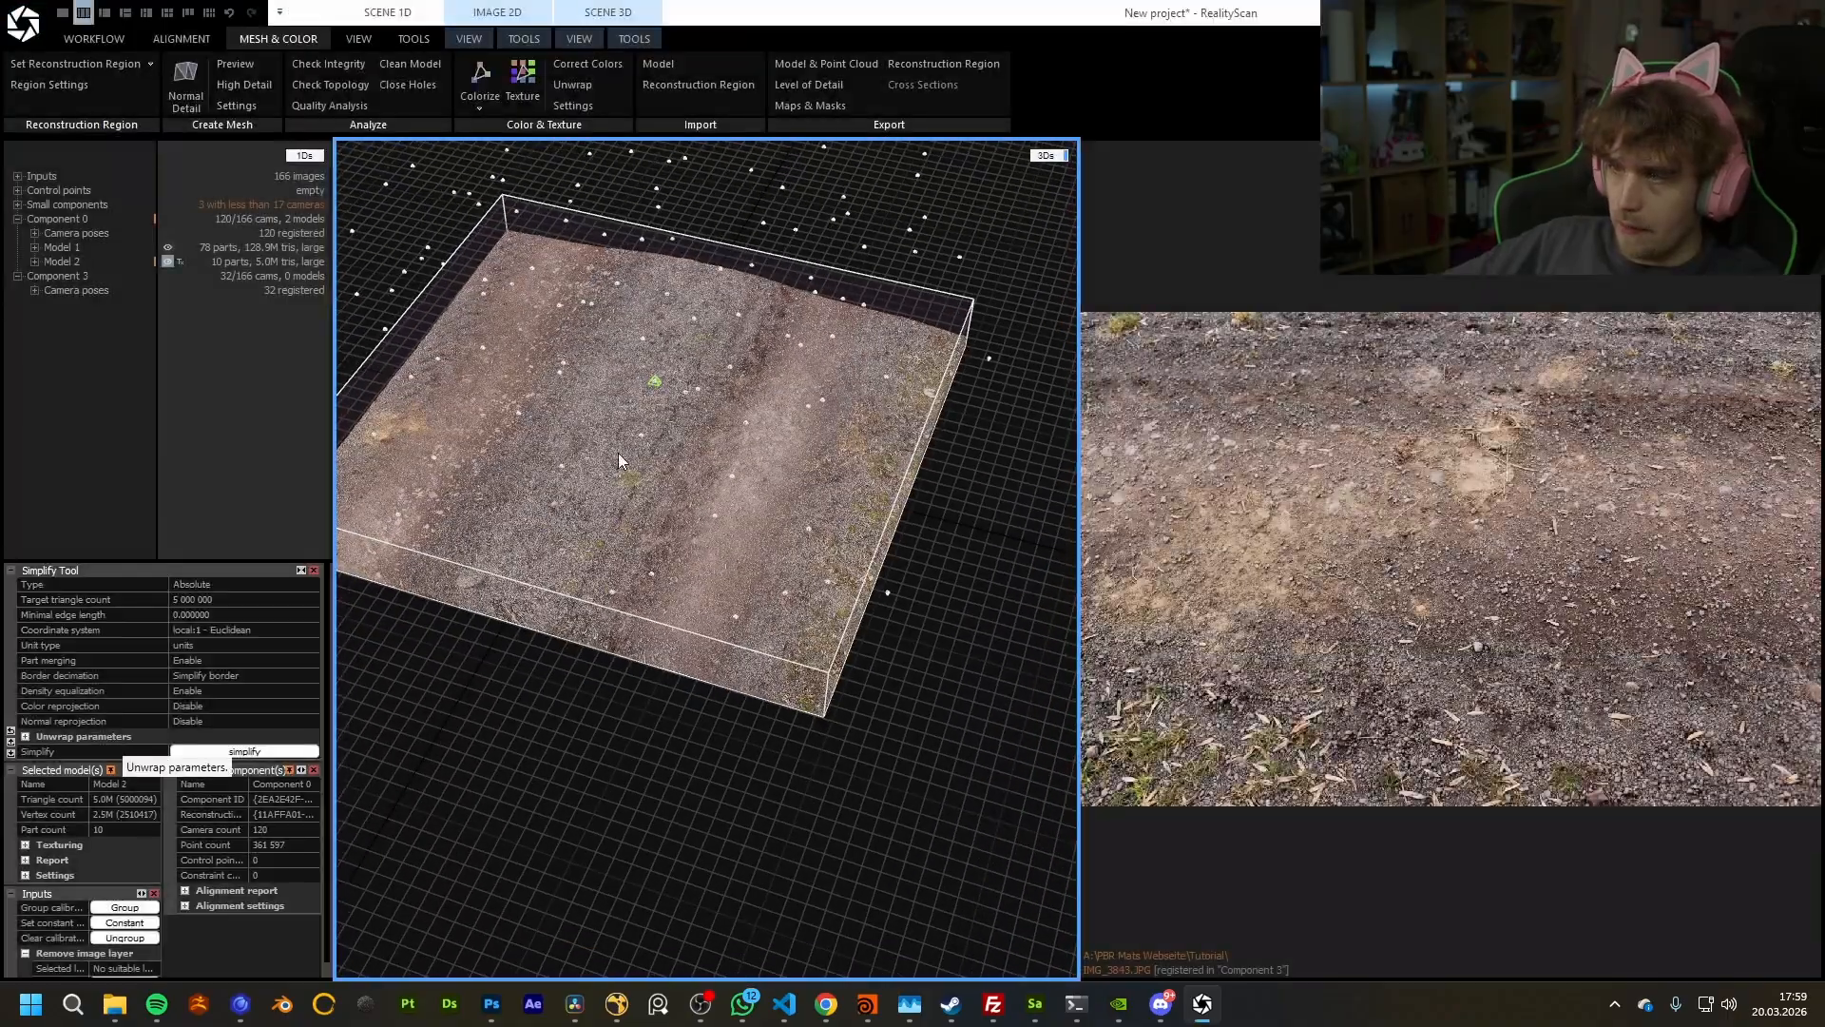
Step: Examine the textured gravel ground model from several distances and angles
scroll(619, 461, up, 10)
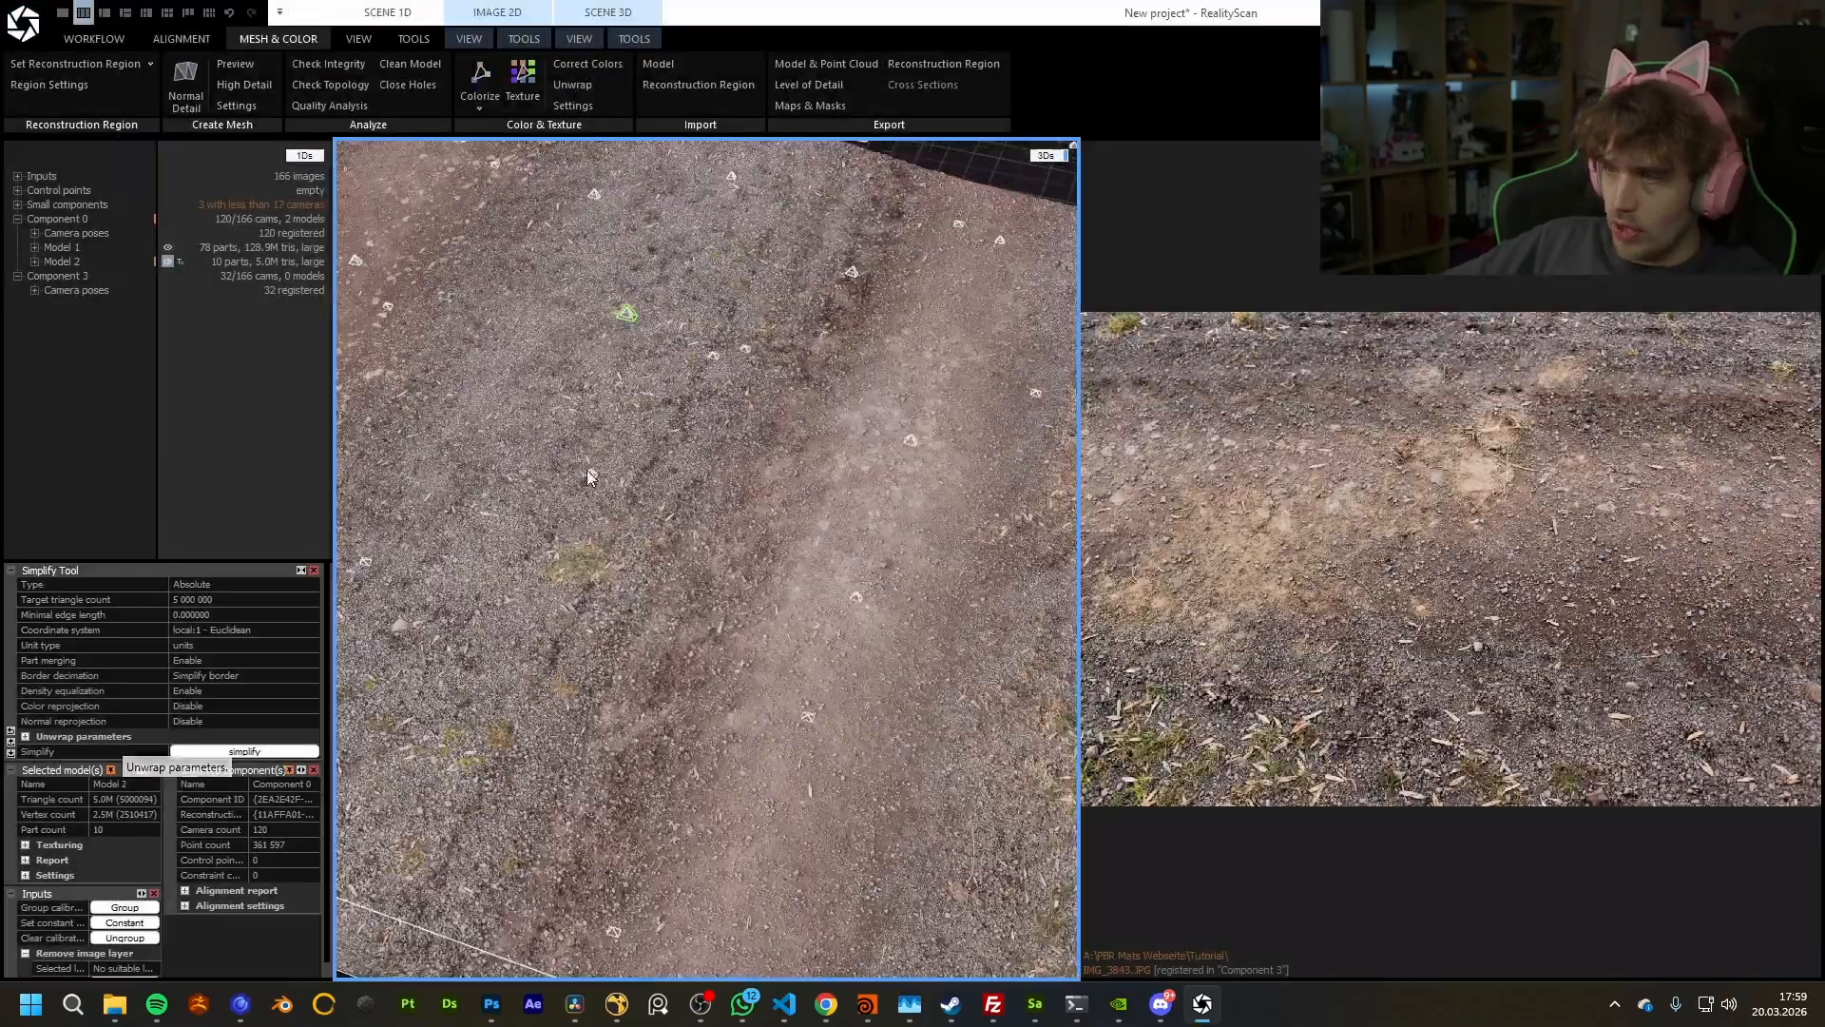
right_drag(795, 500, 593, 447)
scroll(633, 515, down, 8)
scroll(791, 439, up, 5)
scroll(767, 504, down, 6)
scroll(732, 783, up, 6)
scroll(646, 480, down, 5)
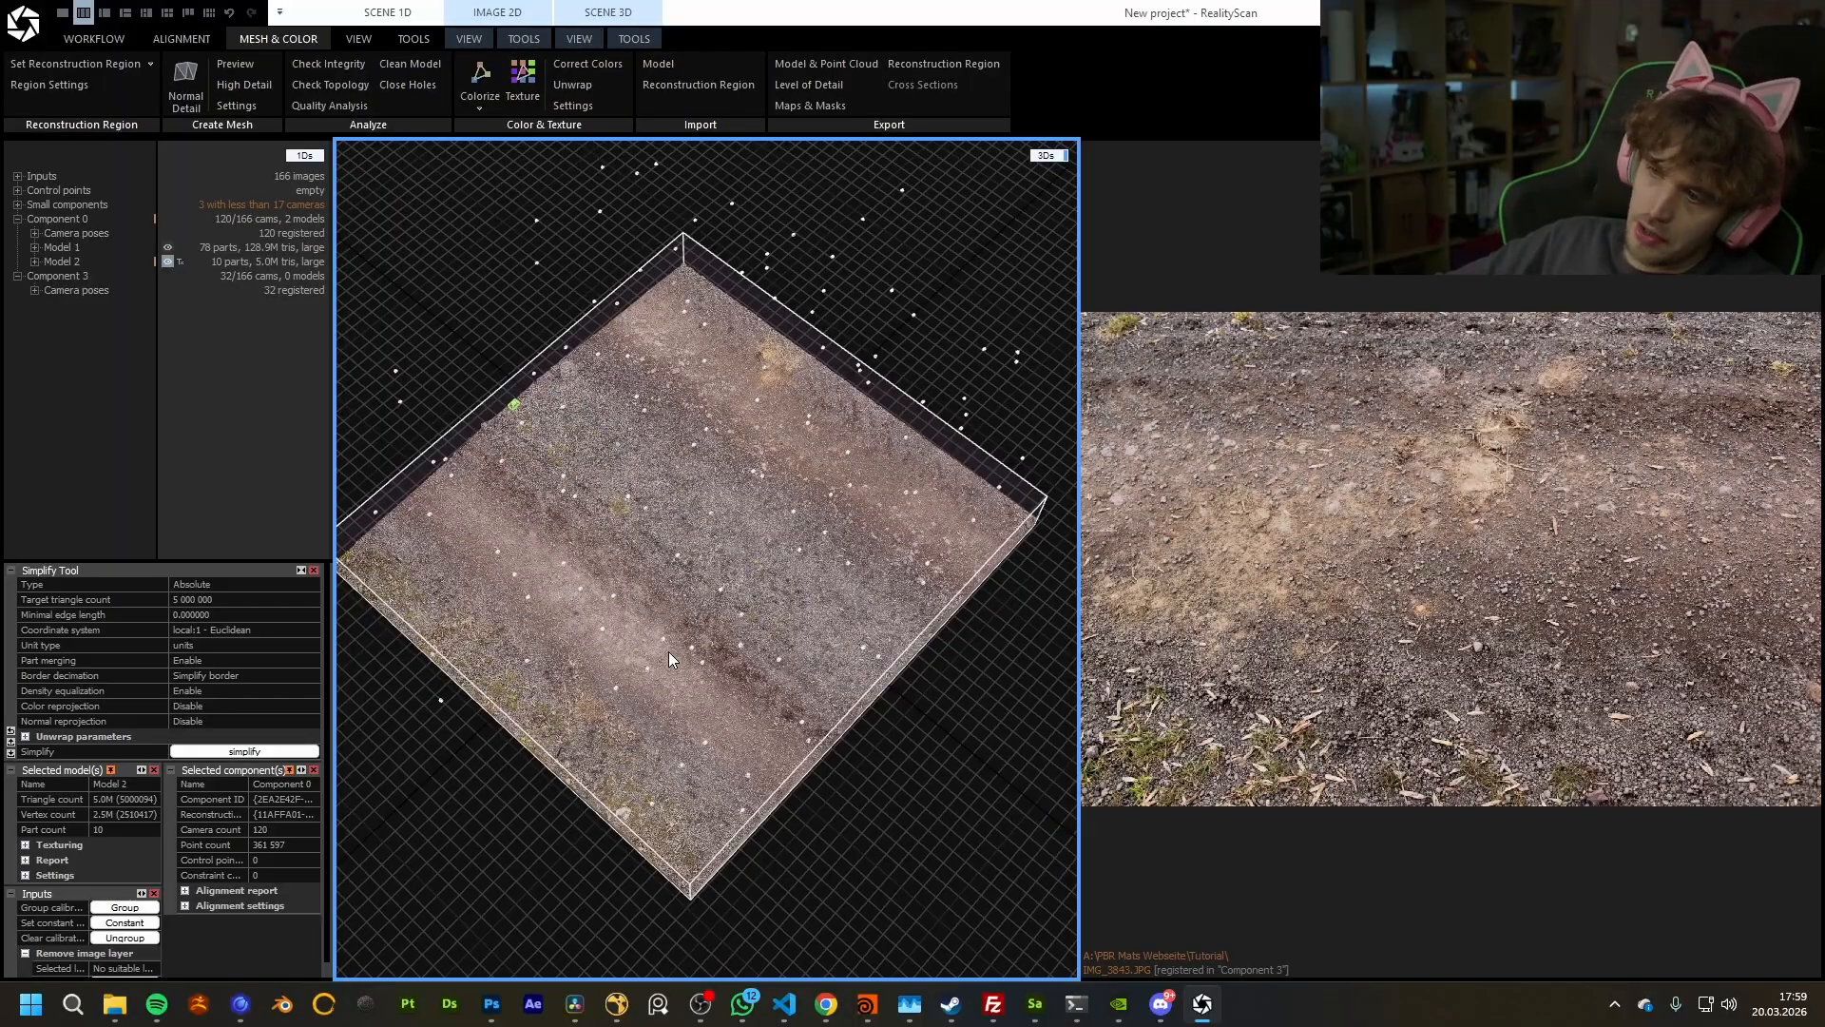
right_drag(659, 653, 734, 635)
scroll(746, 580, up, 5)
right_drag(753, 562, 711, 816)
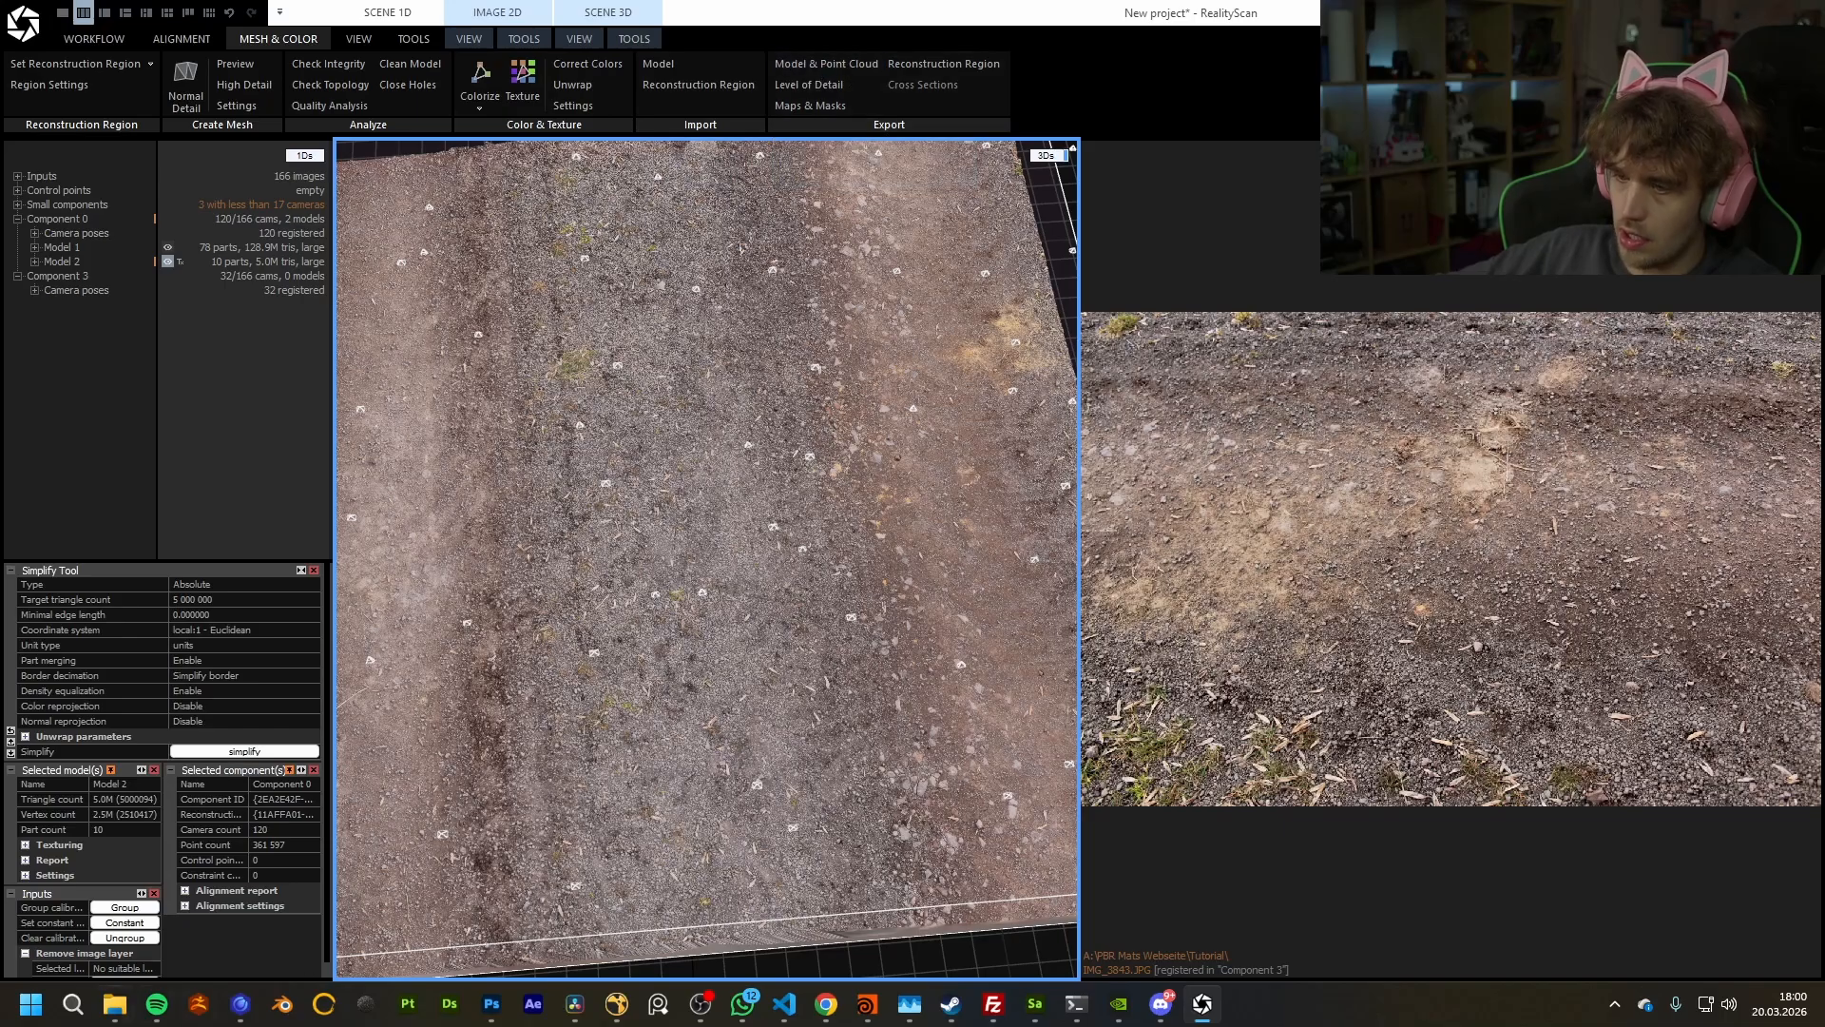
Step: Switch to File Explorer and copy the path of the Tutorial folder that holds the photos
click(115, 1005)
click(1146, 831)
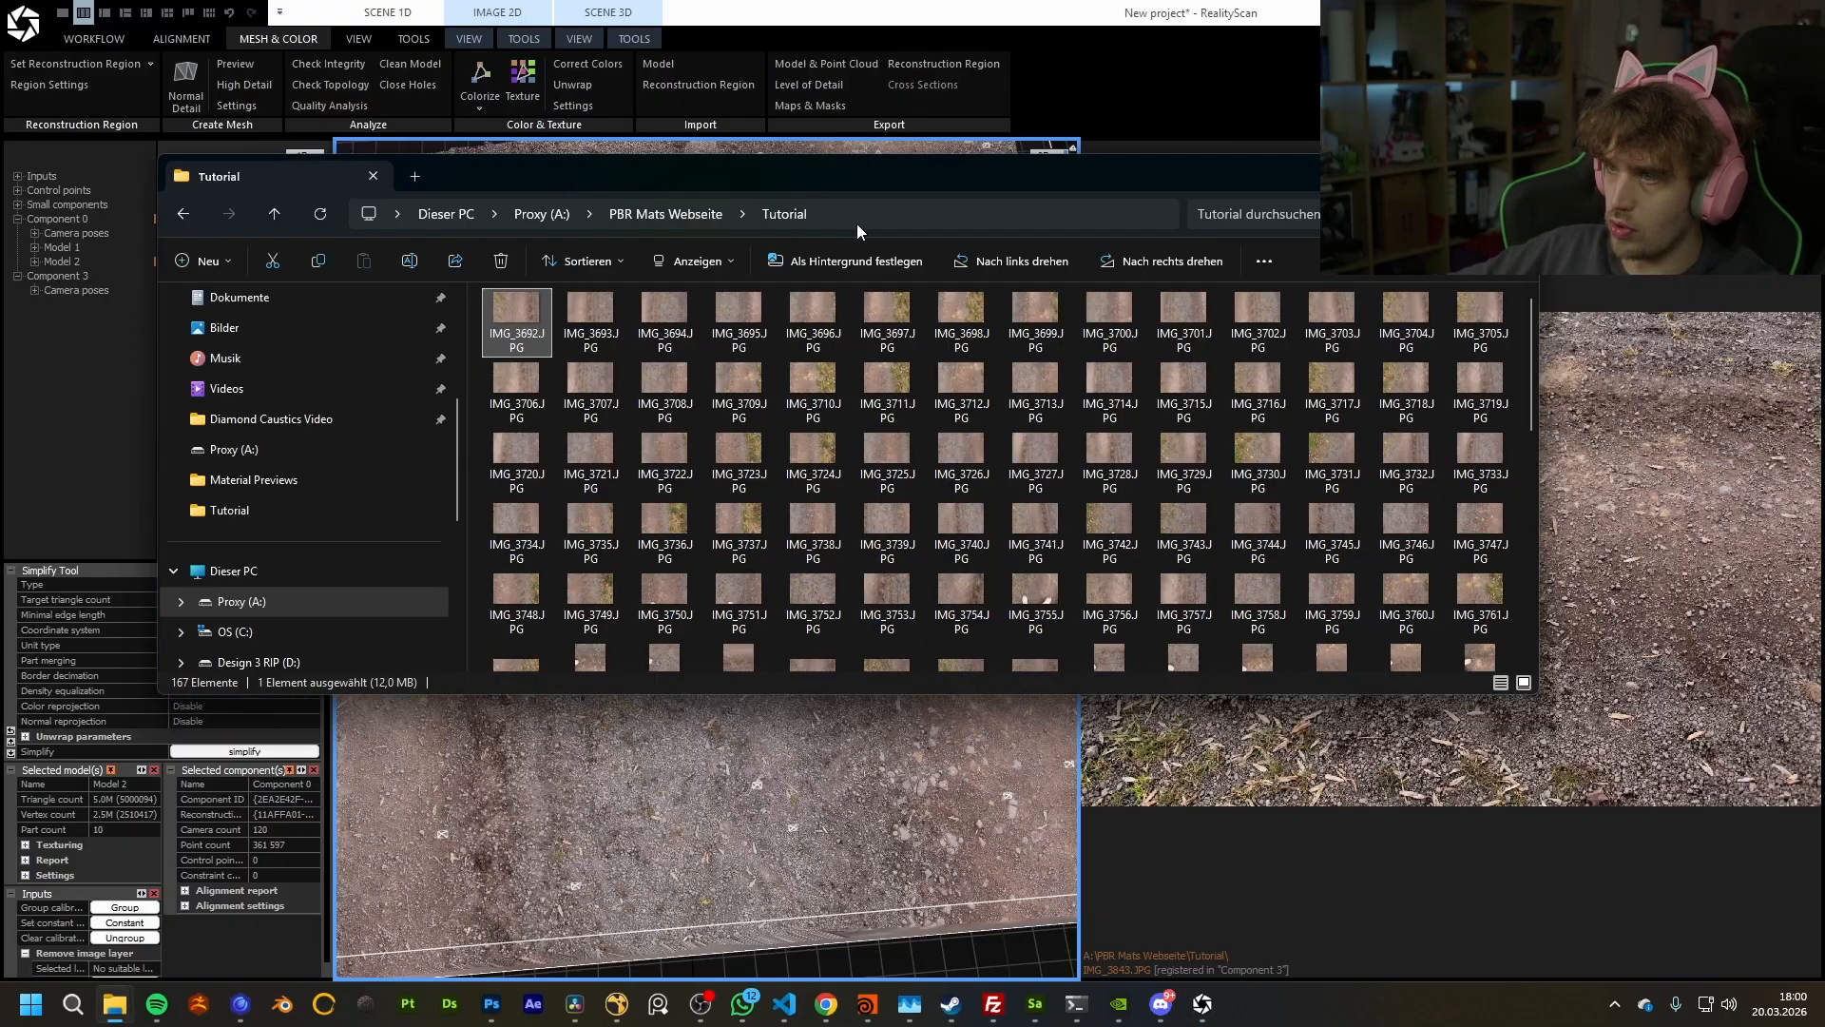
click(851, 214)
key(ctrl+c)
Step: Export the textured model to the Tutorial folder as Wavefront OBJ file mesh_Model_2.obj, keeping the offered export settings
click(882, 84)
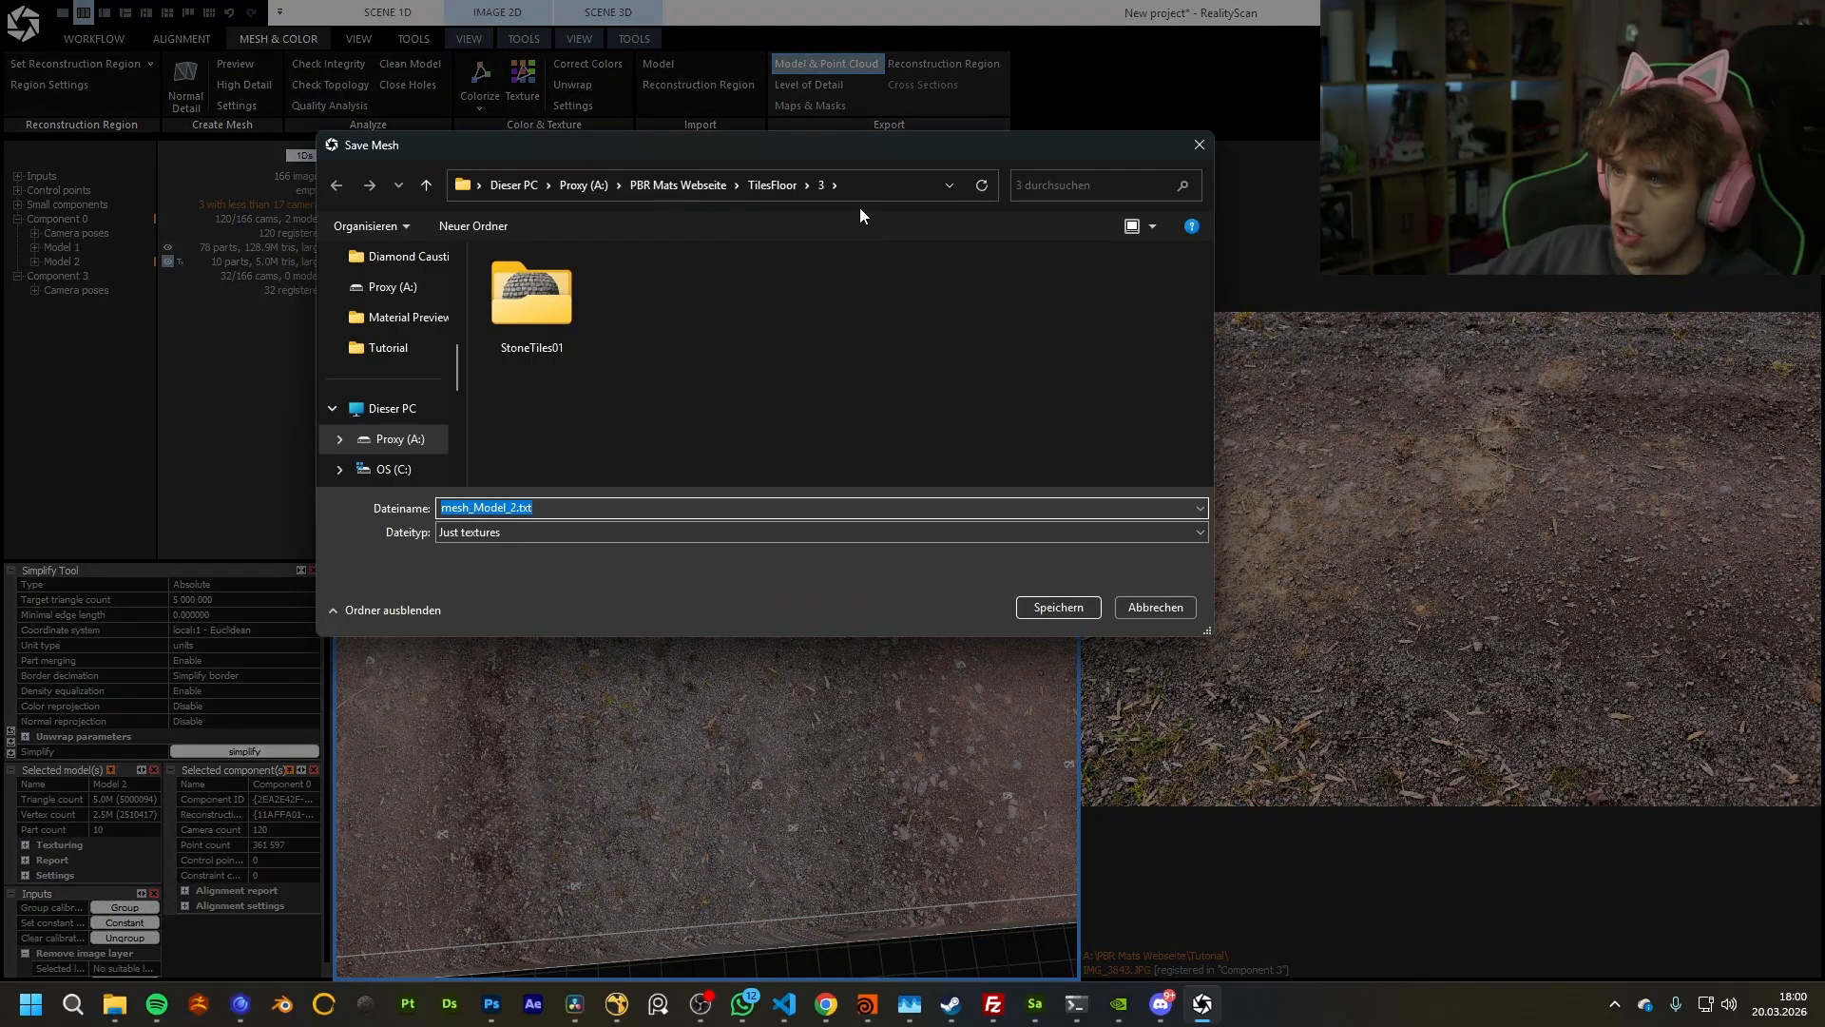
click(857, 189)
key(ctrl+v)
key(Return)
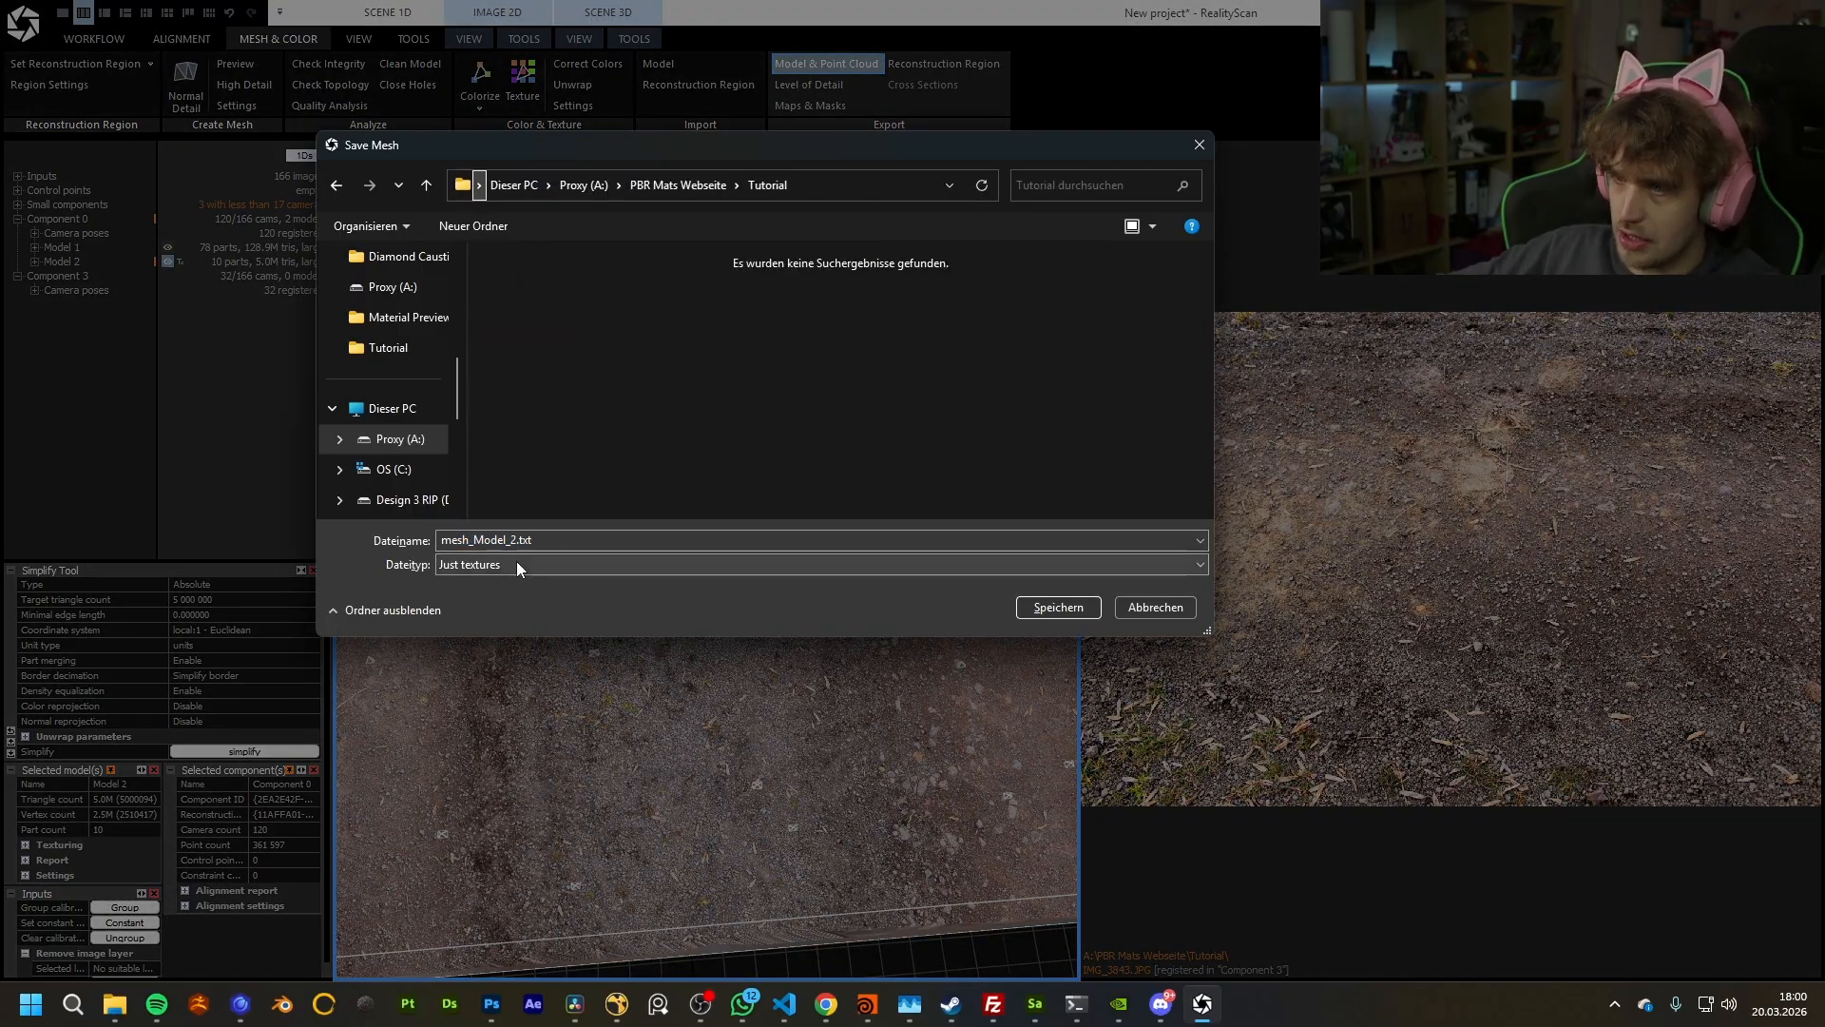
click(521, 564)
click(571, 585)
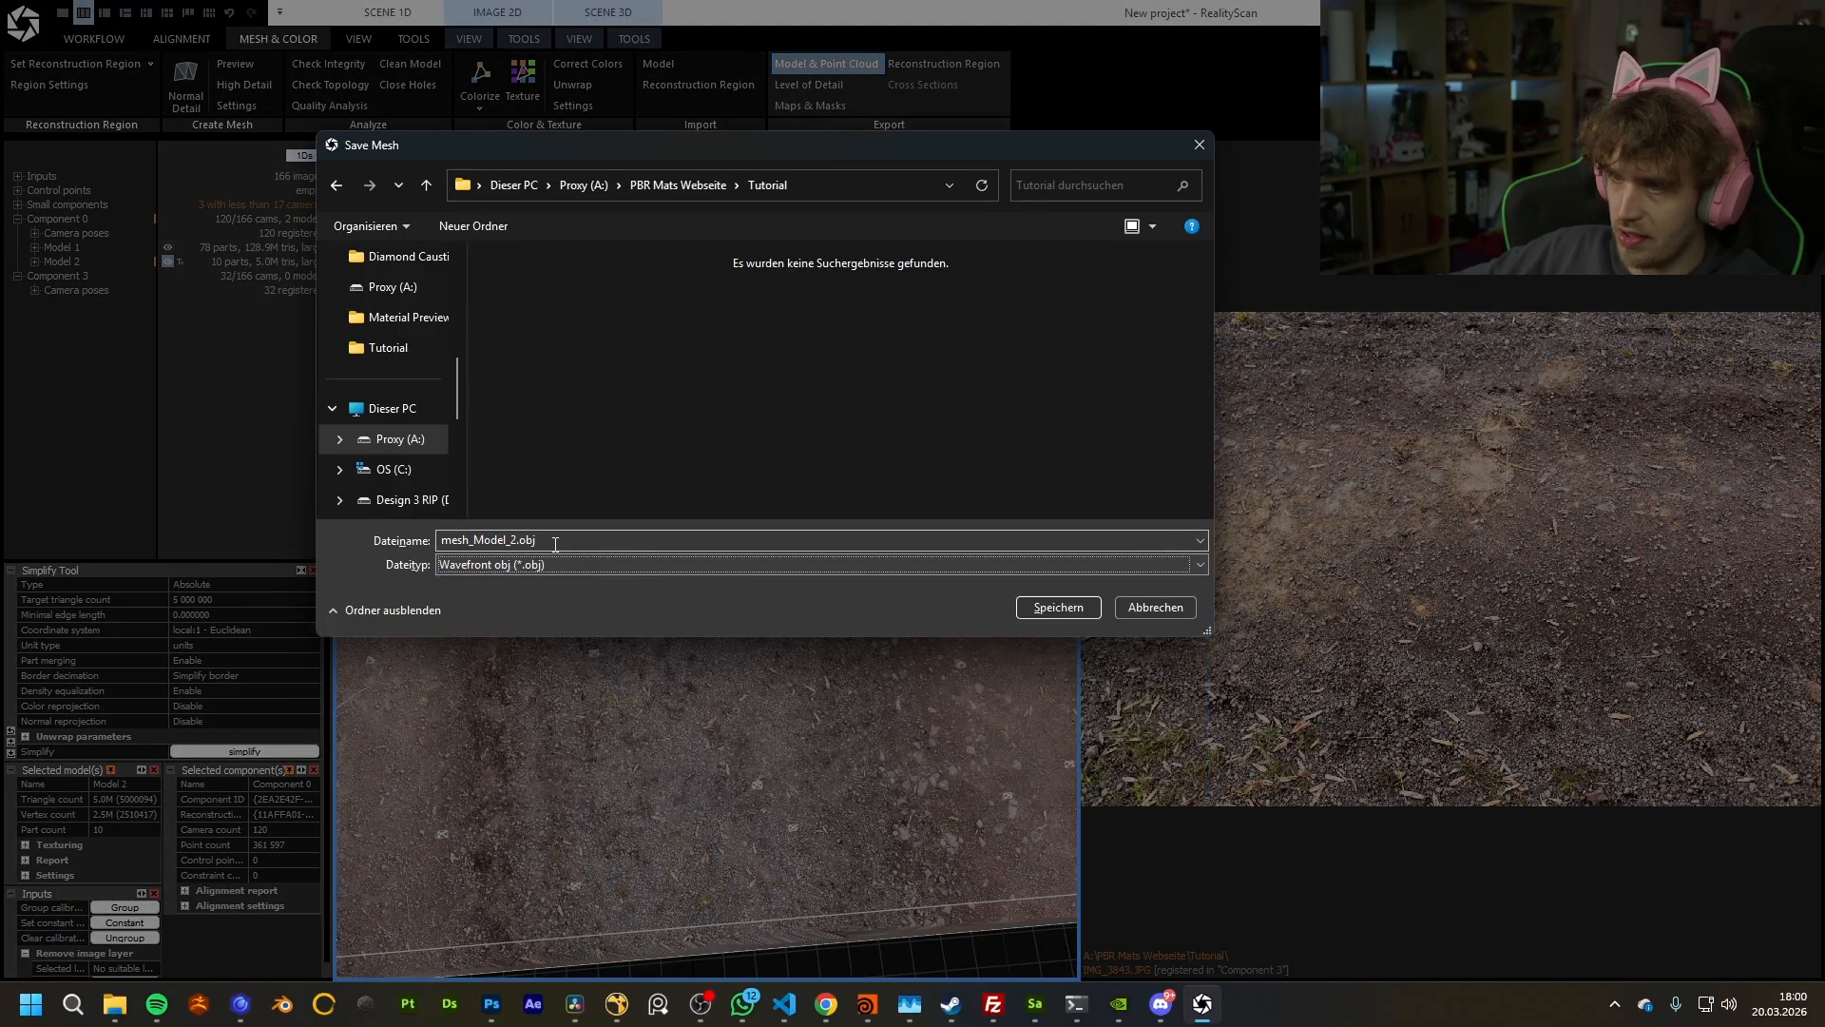
click(1046, 607)
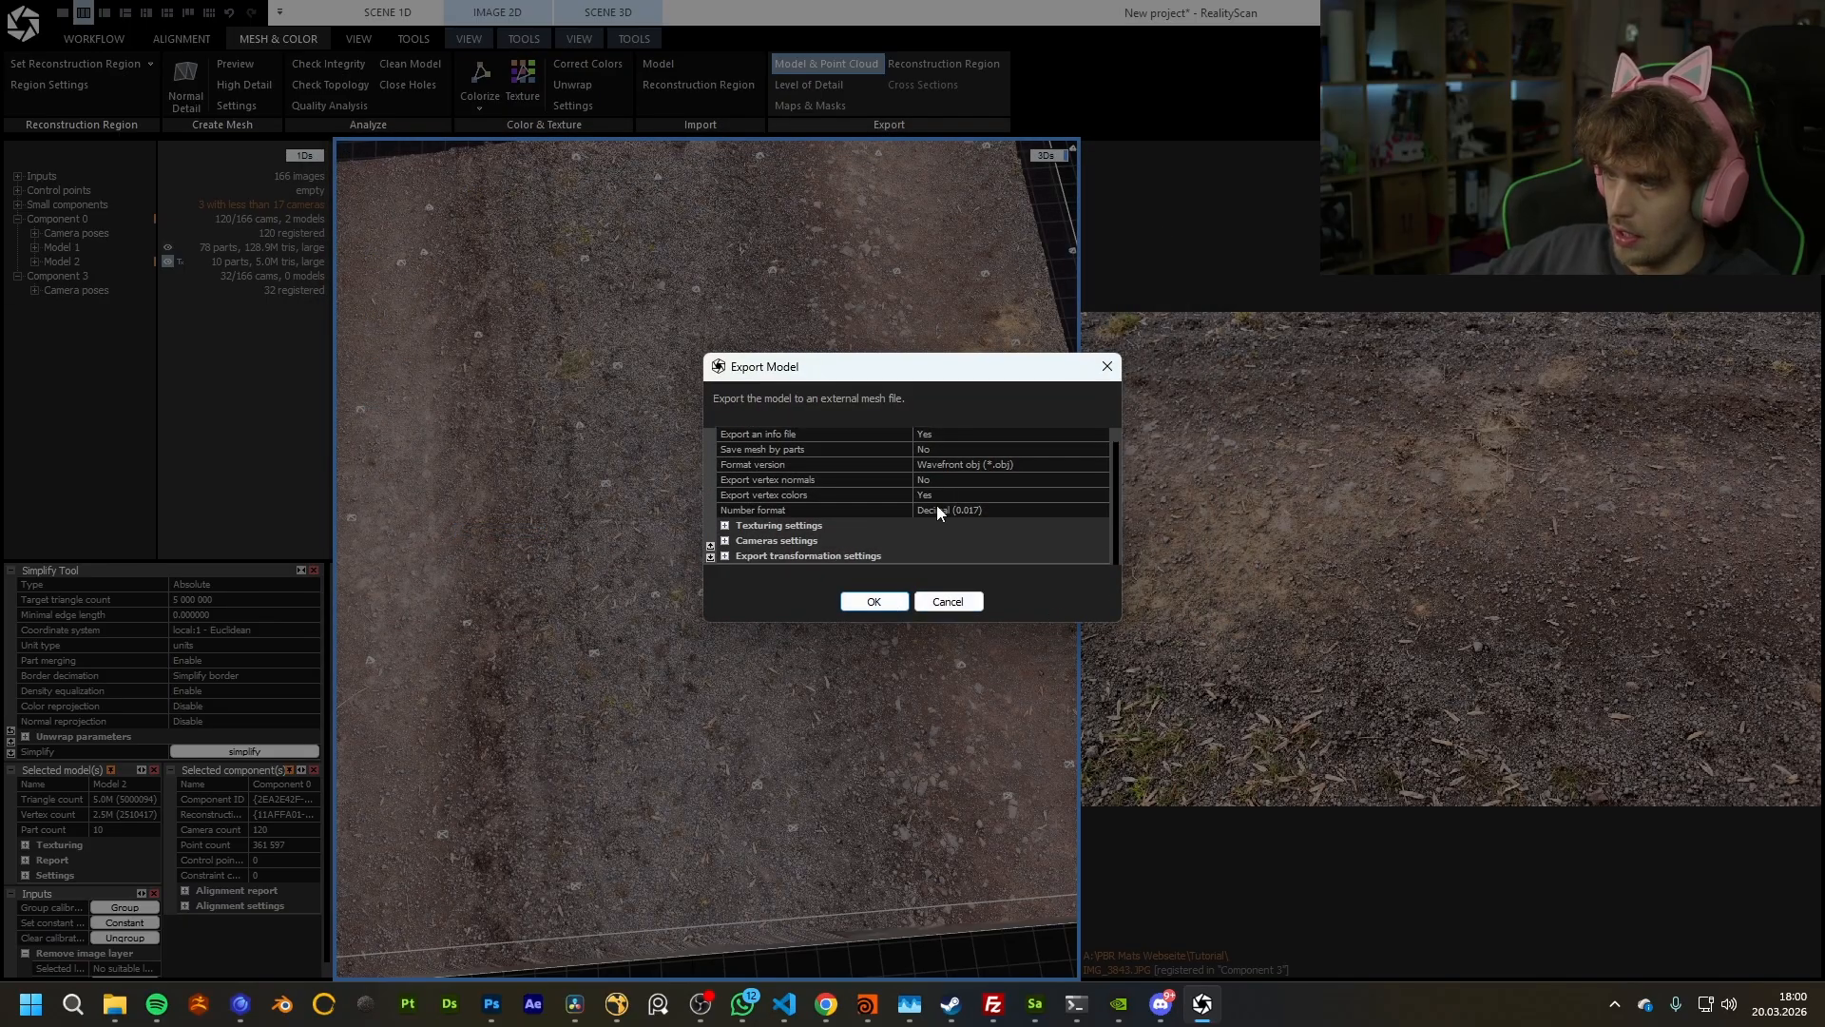
click(876, 605)
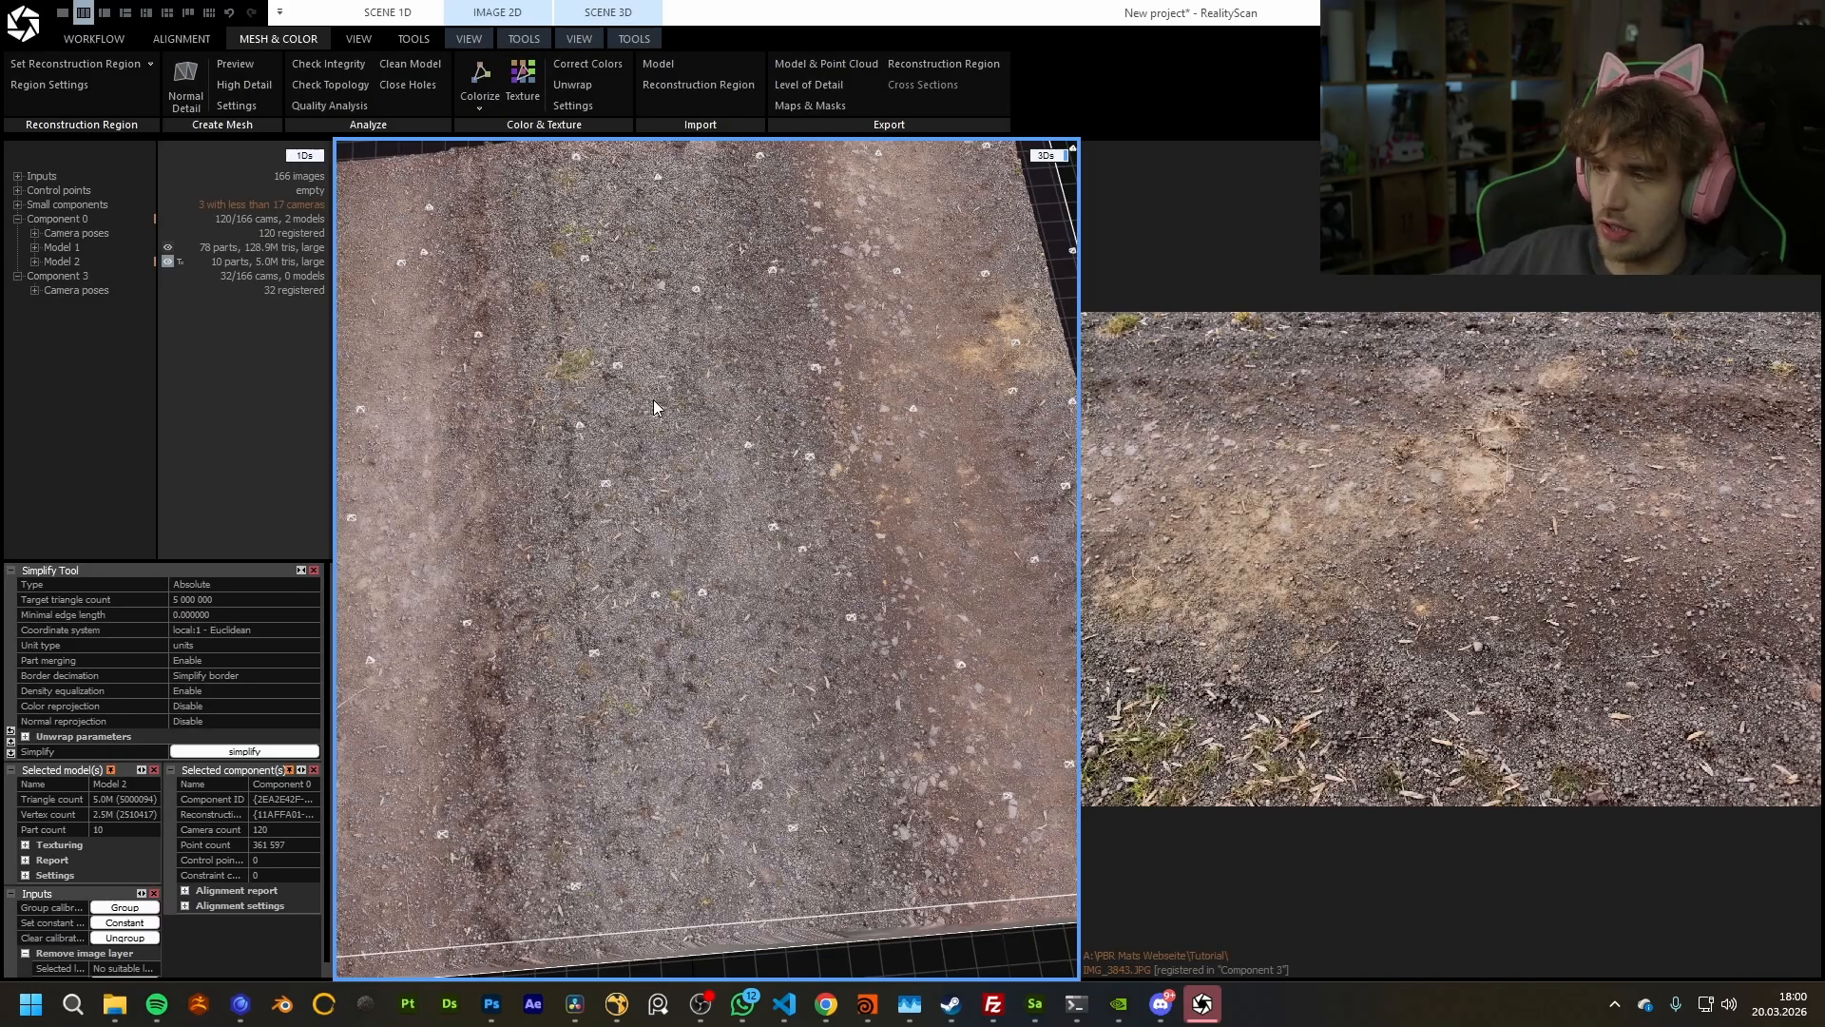
Step: Save the project under the name data in the Tutorial folder
key(ctrl+s)
click(871, 184)
key(Return)
click(575, 506)
text(data)
key(Return)
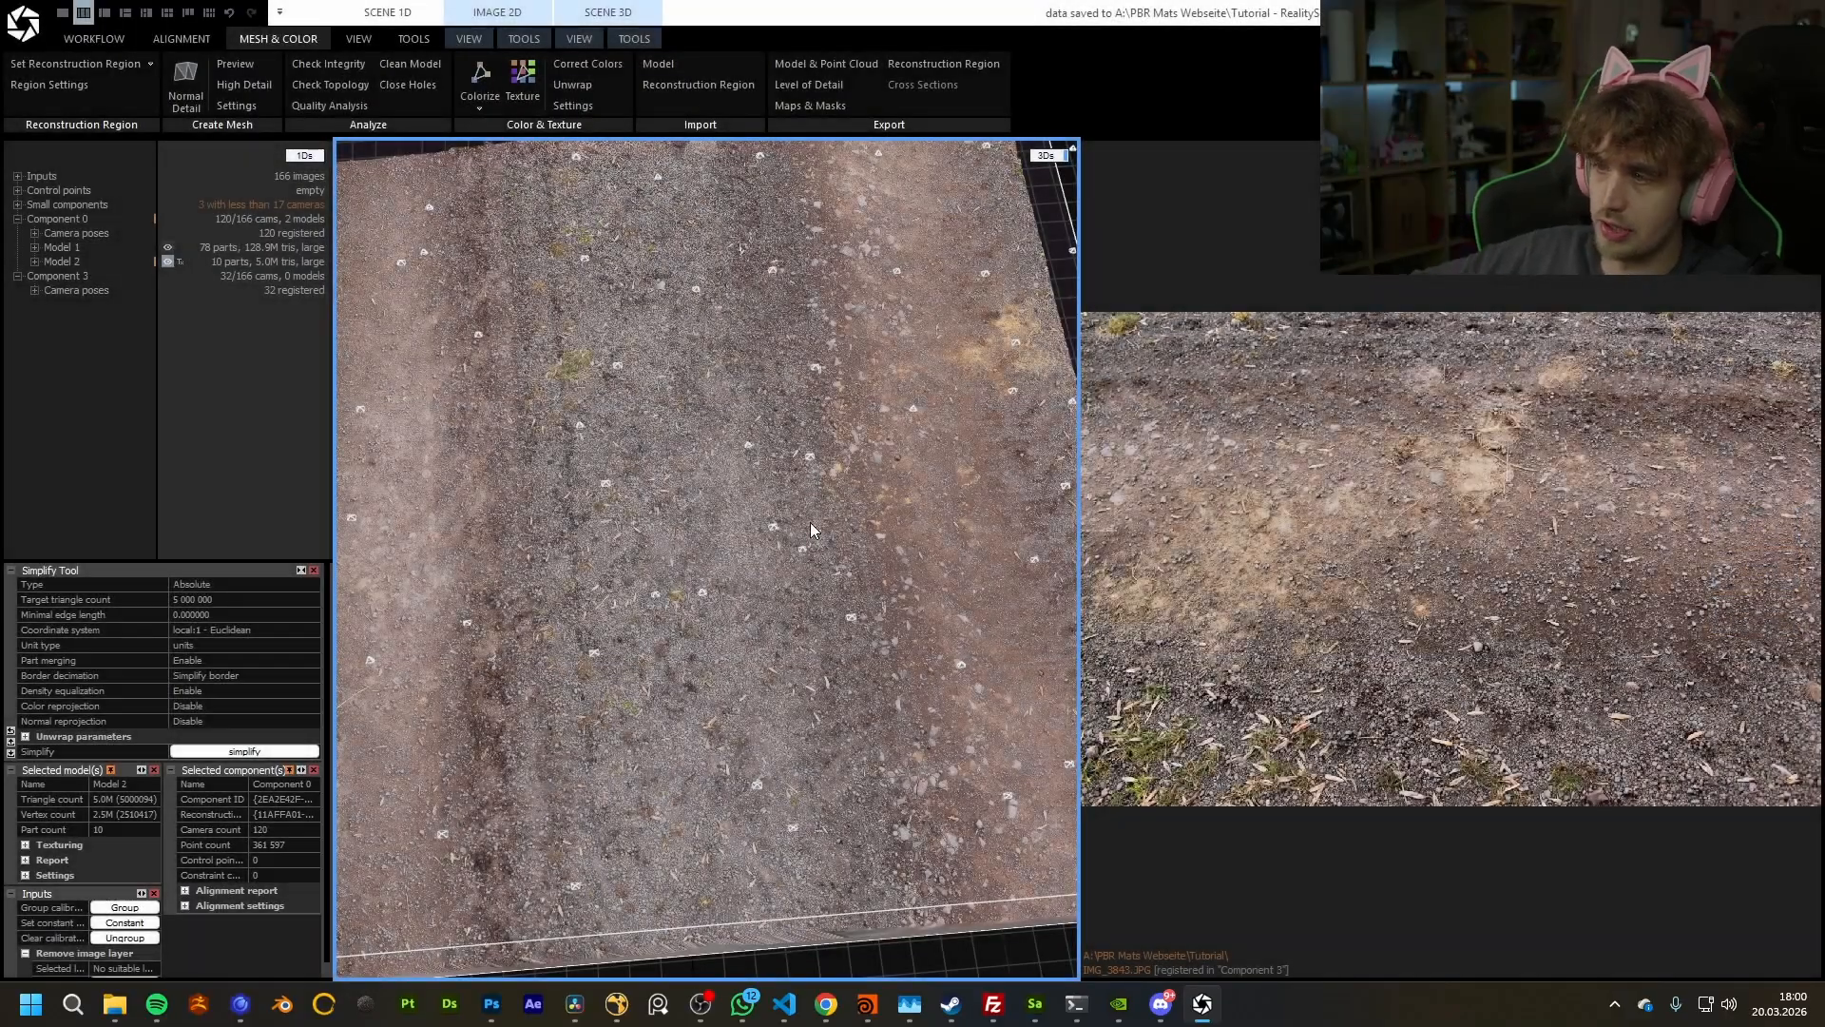
Step: Launch Blender from the Windows search
drag(810, 522, 741, 655)
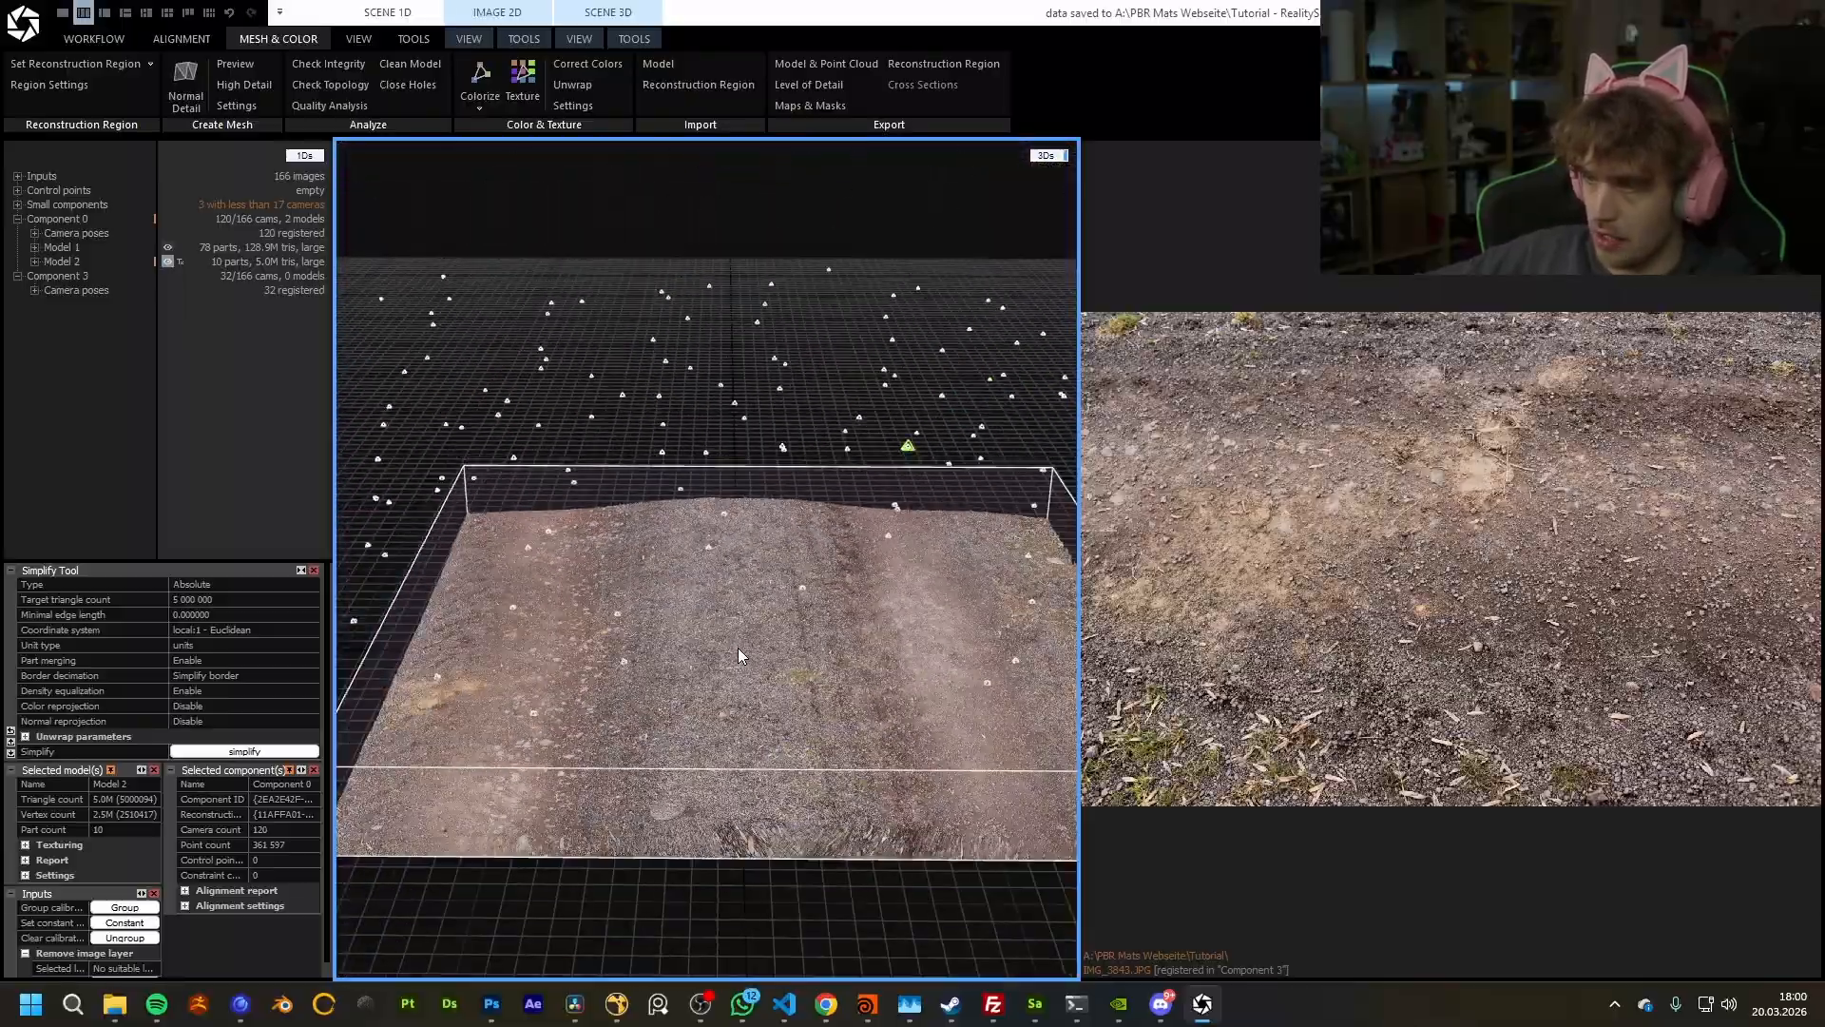
click(72, 1006)
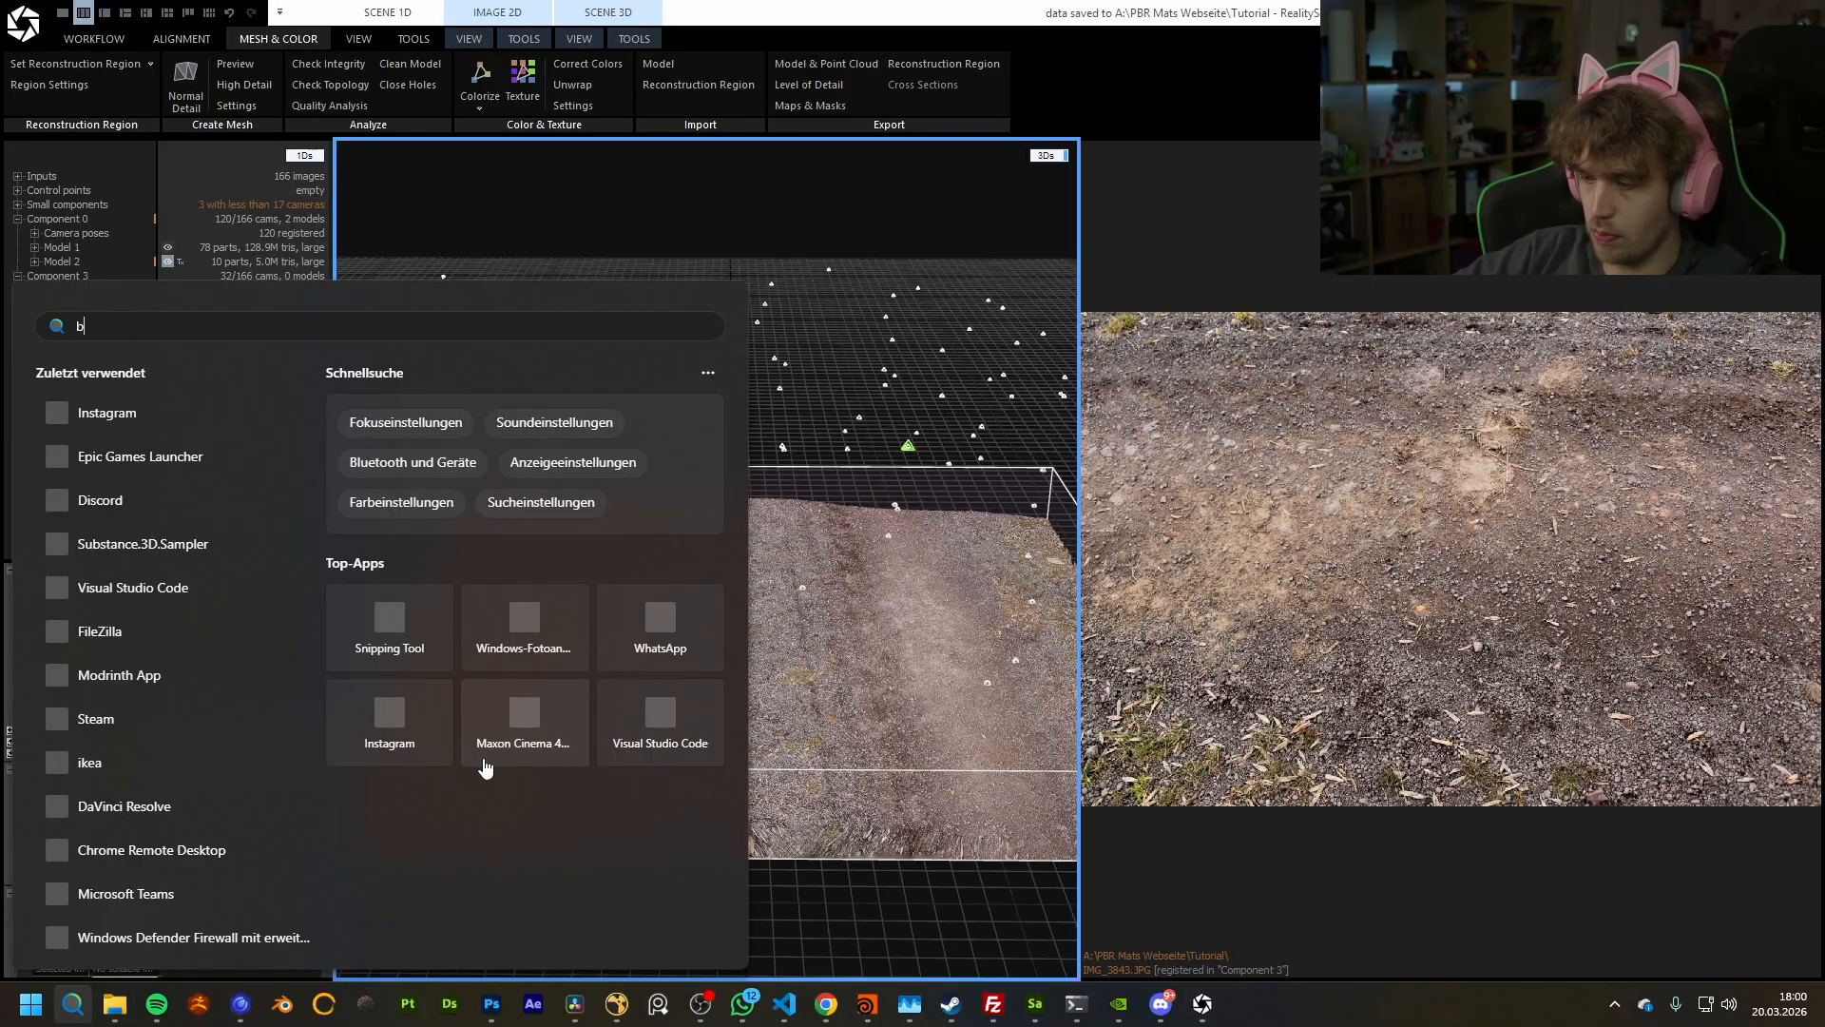
text(blender)
key(Return)
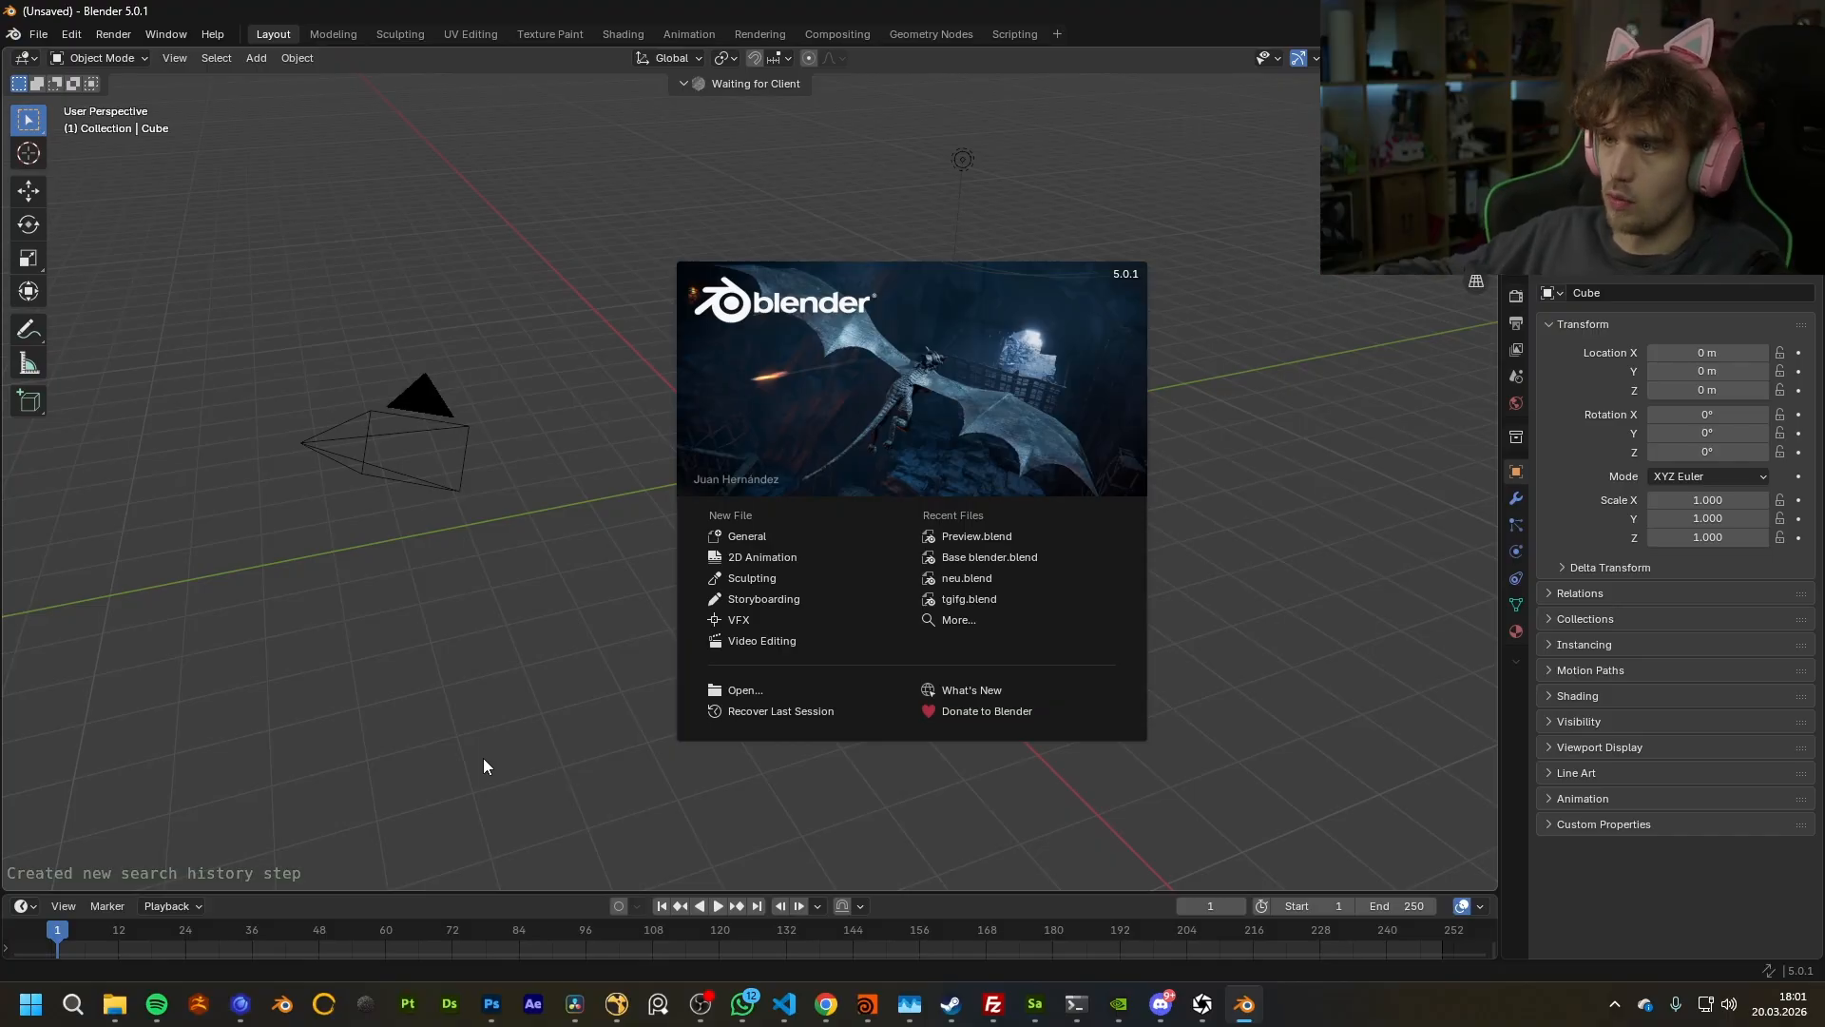
Step: Dismiss the splash screen and delete all default objects from the scene
click(530, 450)
key(a)
key(Delete)
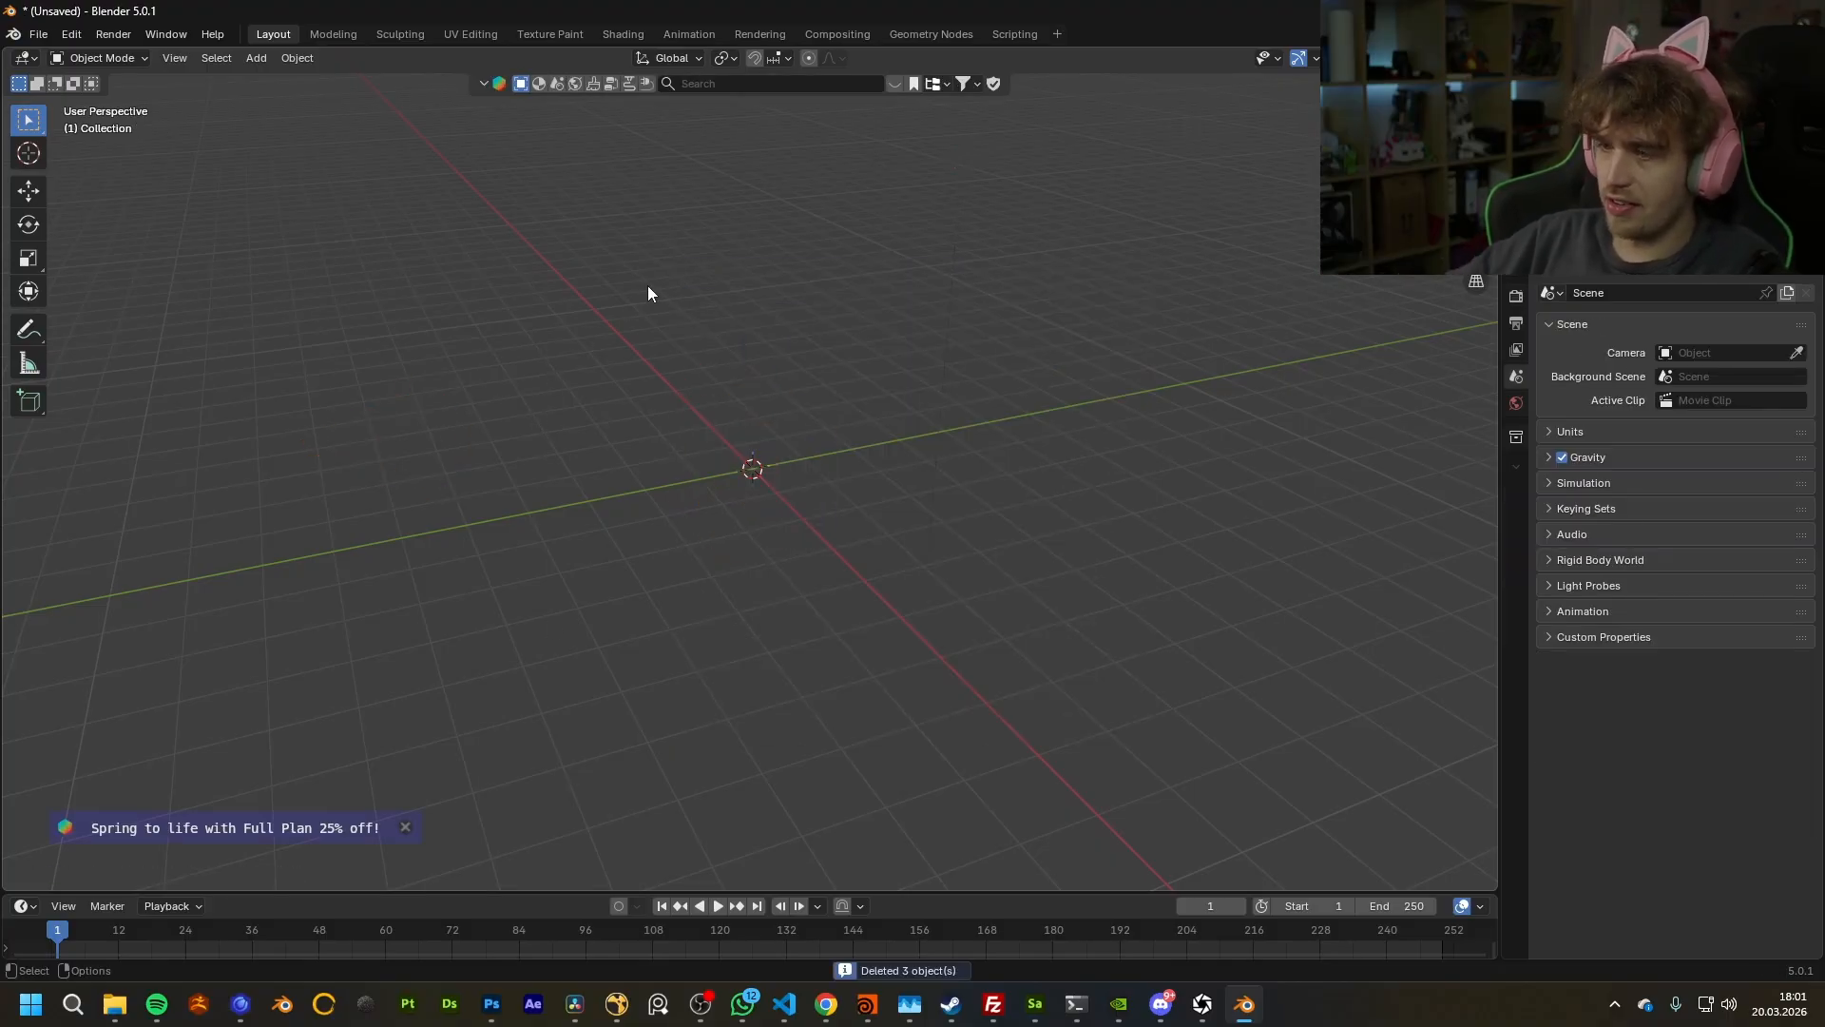
middle_drag(629, 422, 779, 409)
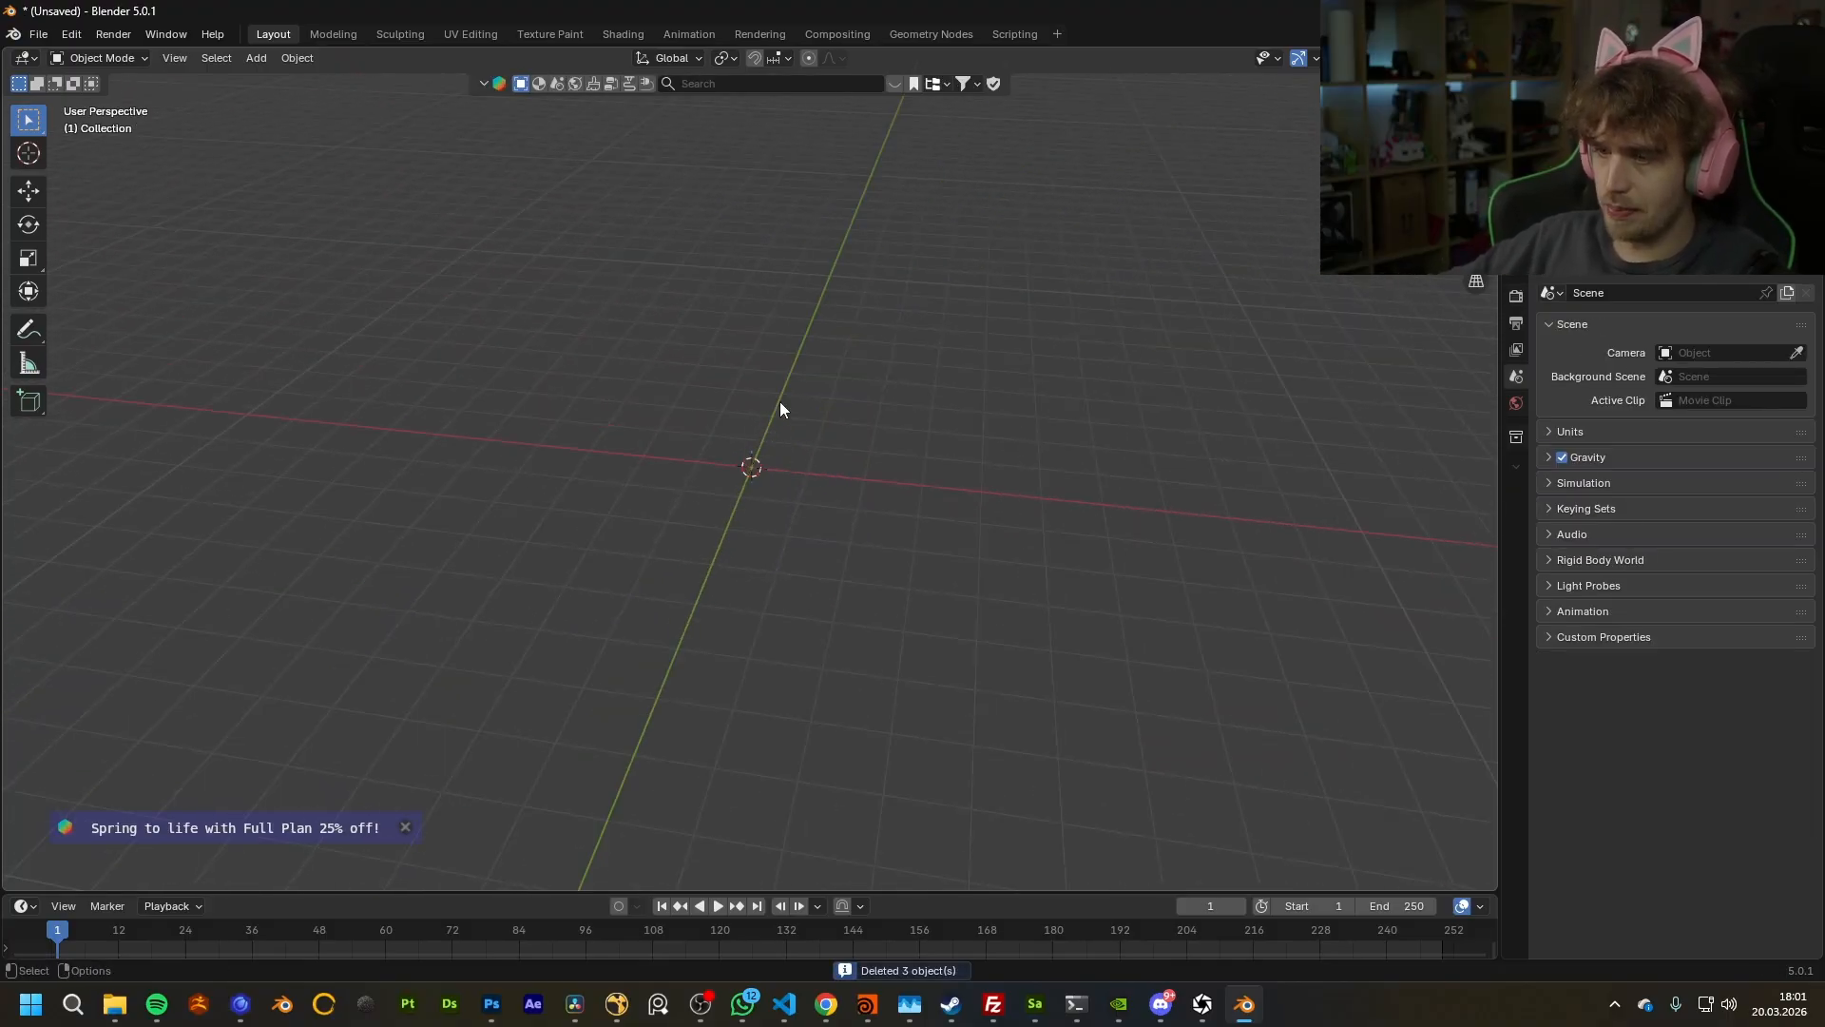
Step: Copy the Tutorial folder's path in File Explorer again and return to Blender
click(108, 1018)
click(1116, 911)
click(926, 207)
key(ctrl+c)
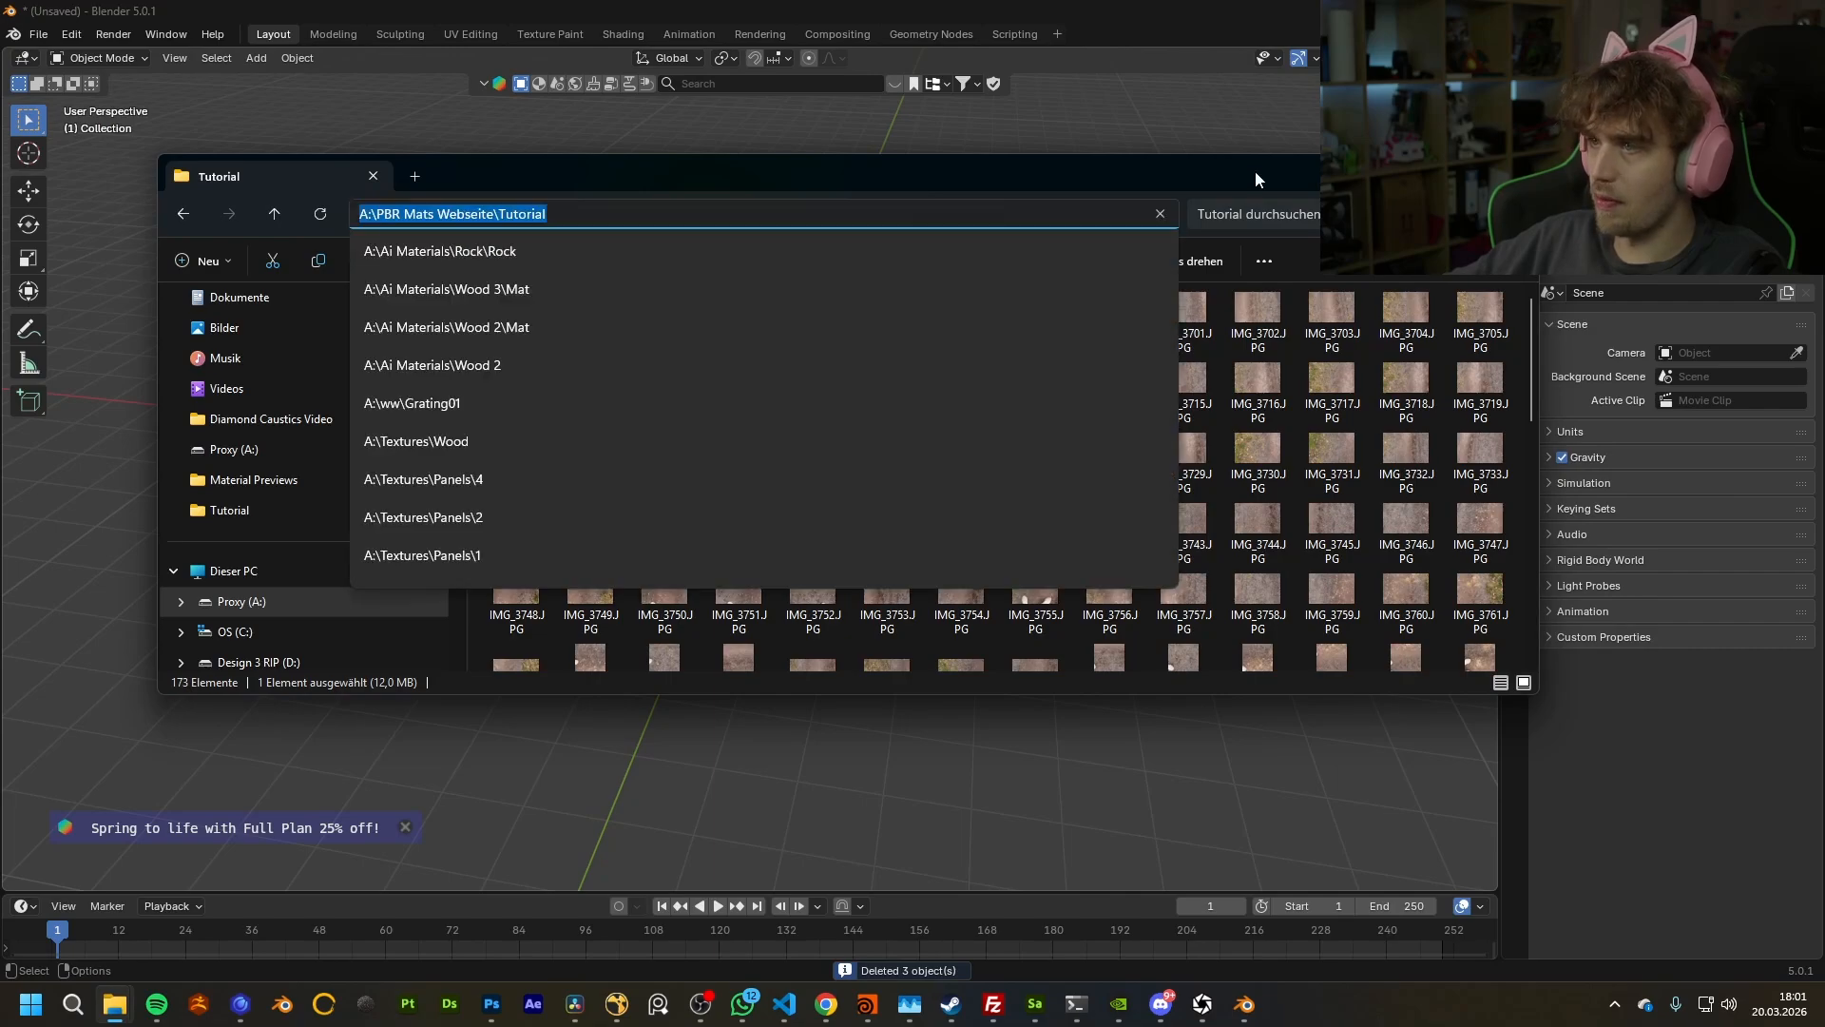
key(alt+Tab)
Step: Import mesh_Model_2.obj from the Tutorial folder as a Wavefront OBJ with the default import options
click(39, 36)
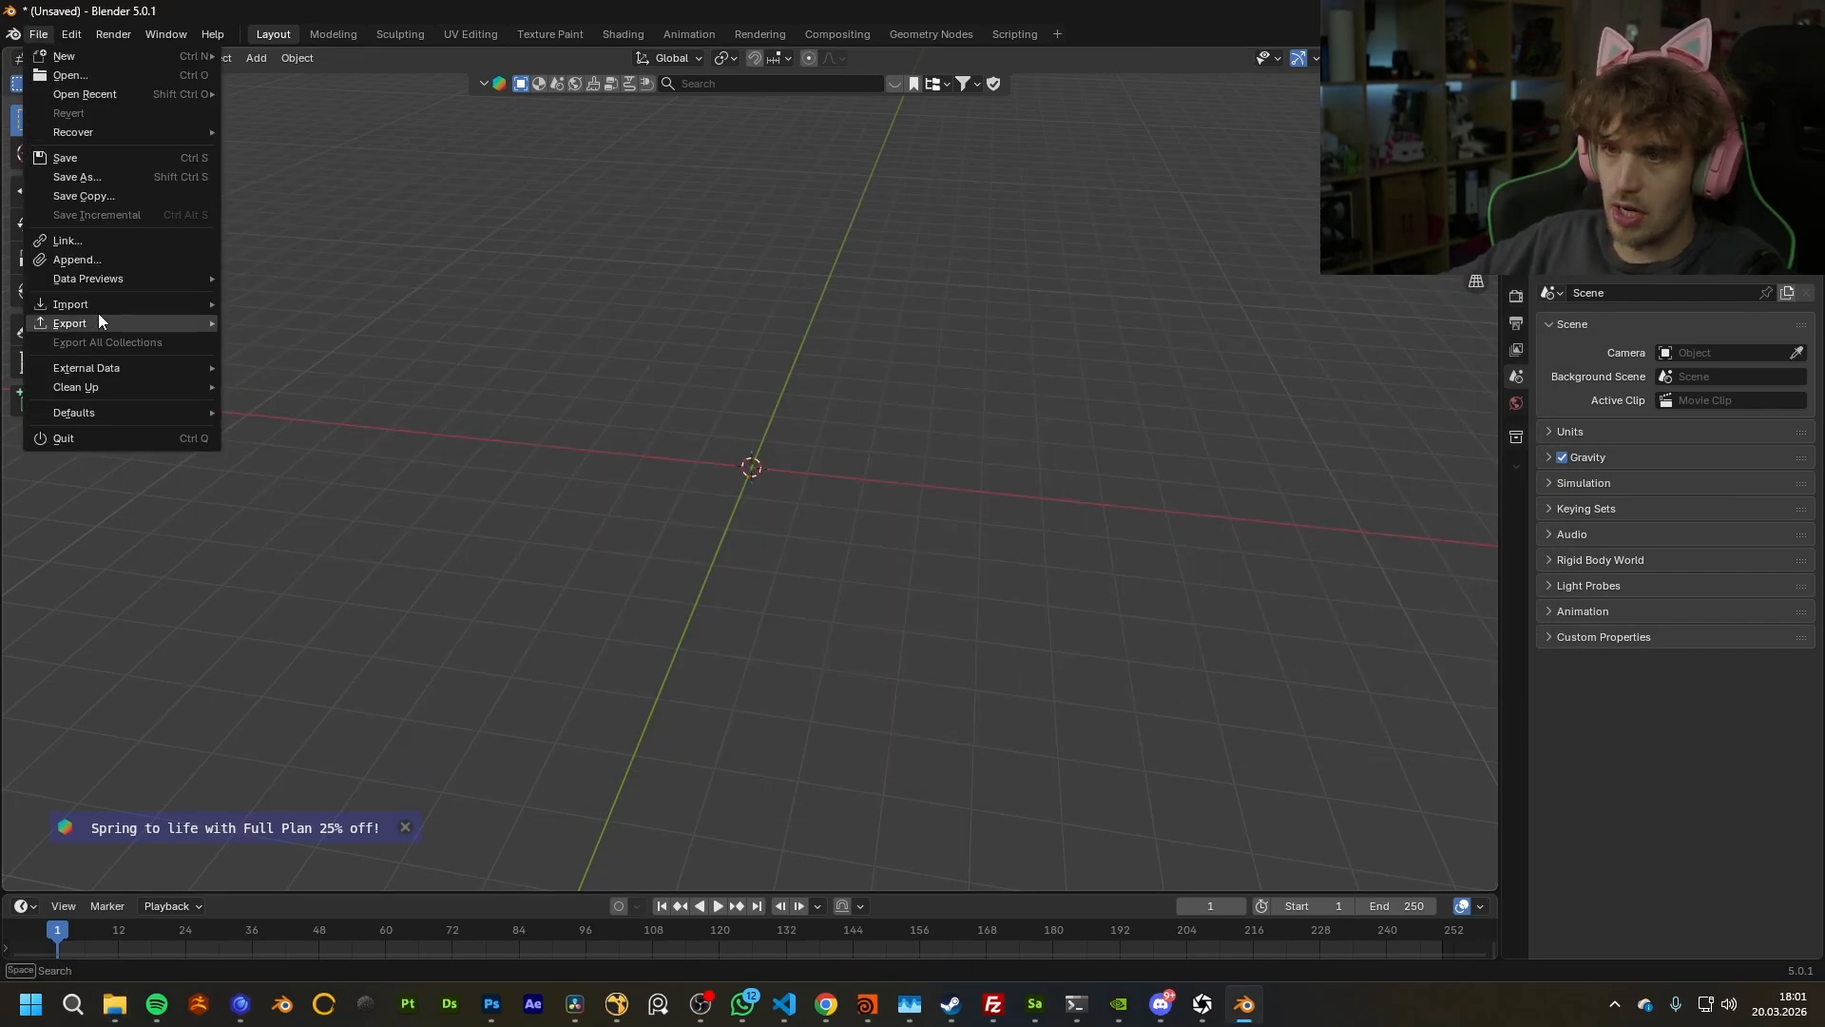
mouse_move(100, 306)
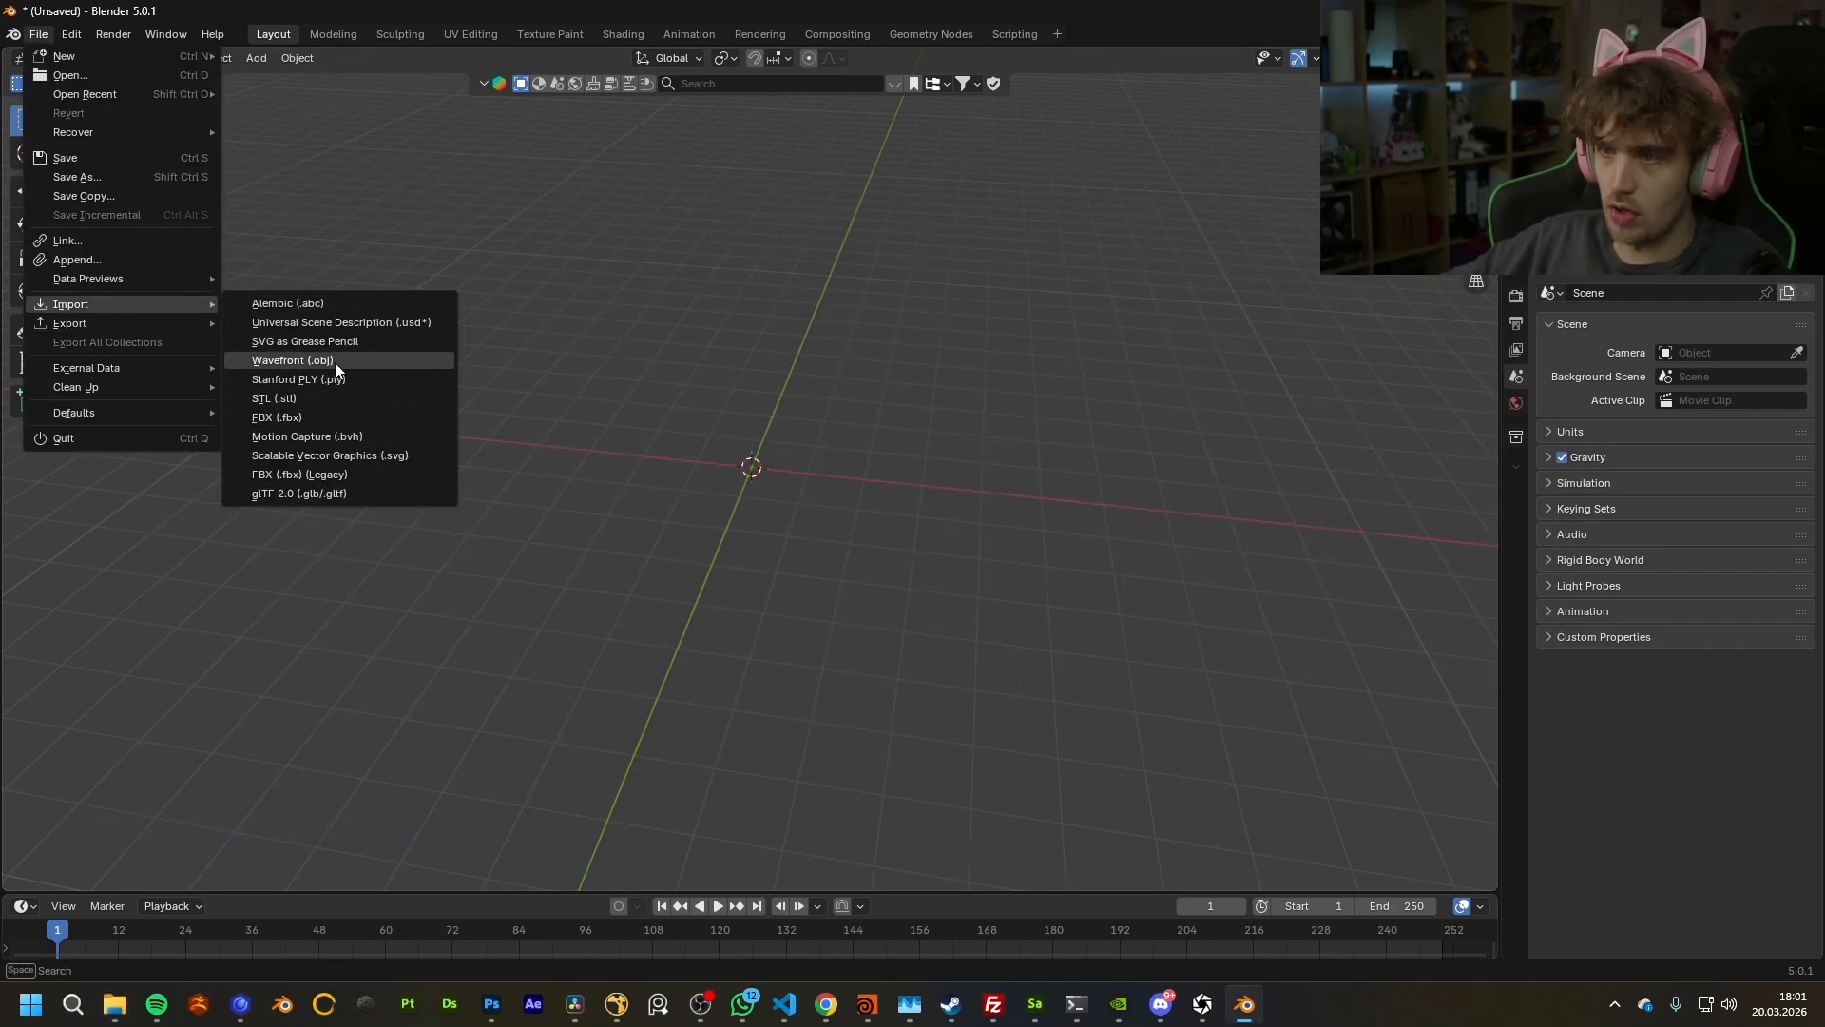
click(369, 359)
click(1039, 213)
key(ctrl+v)
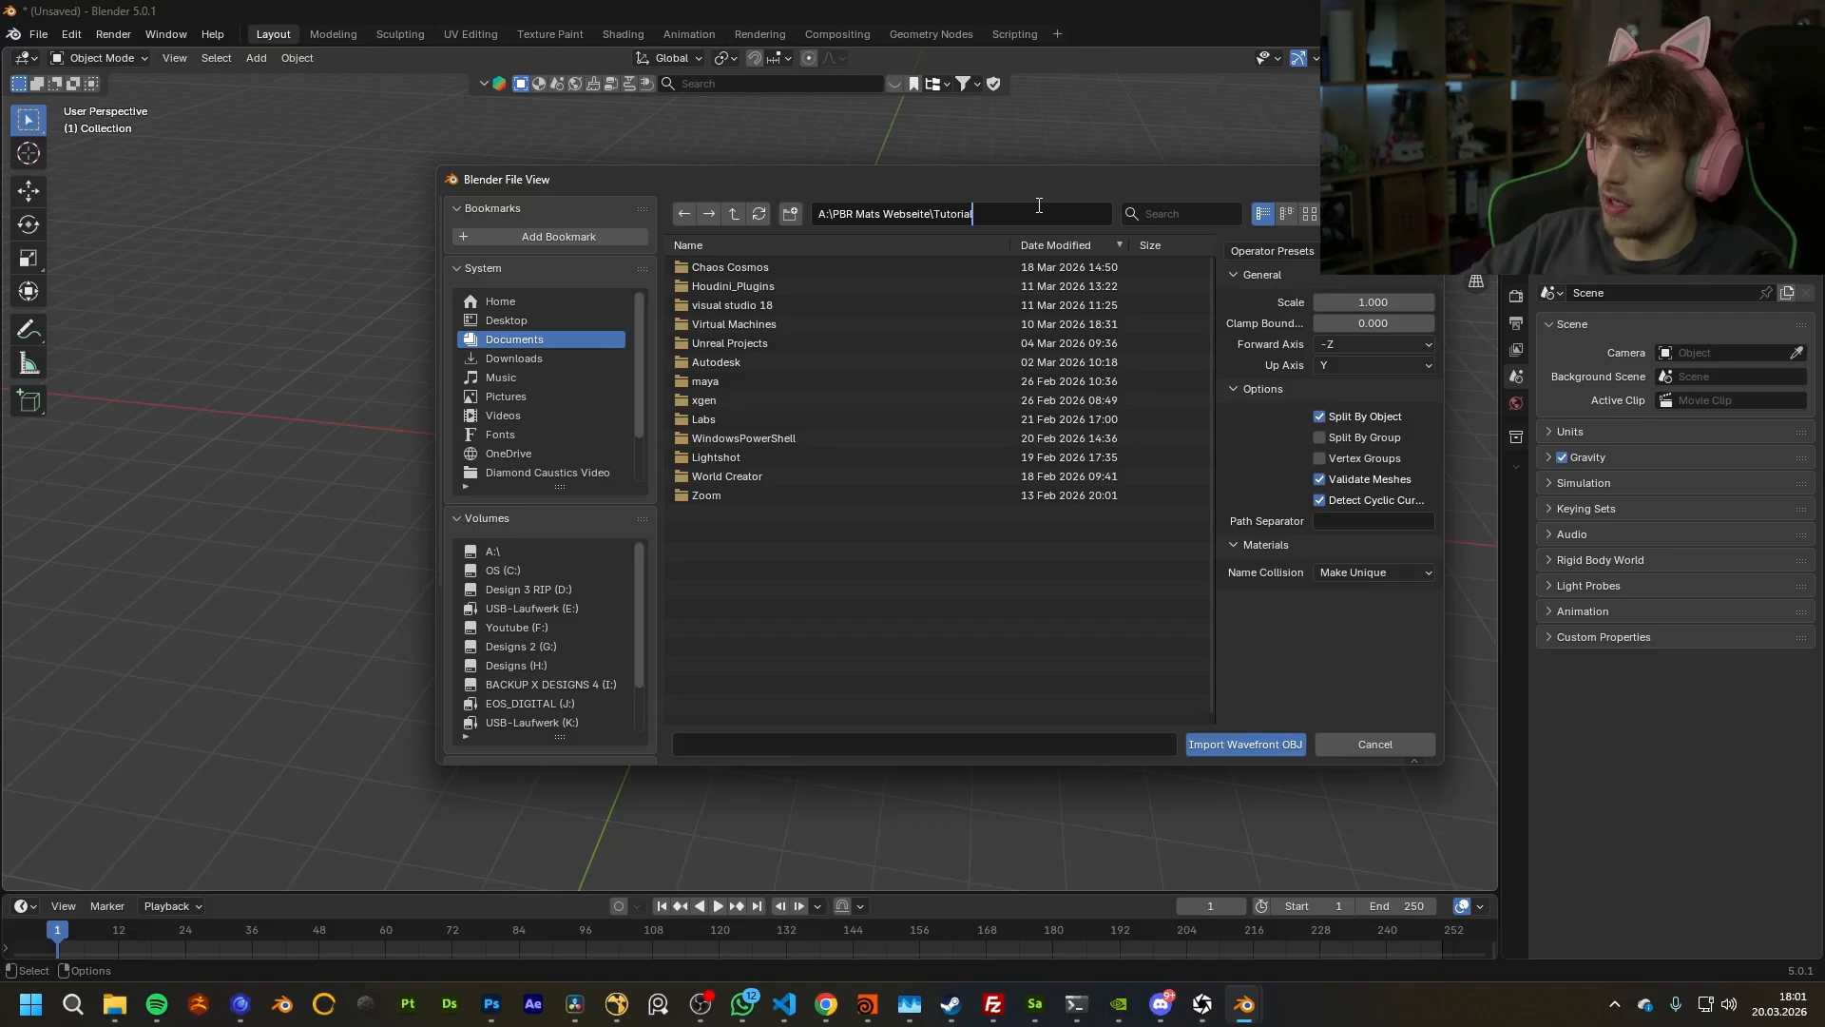
key(Return)
click(811, 309)
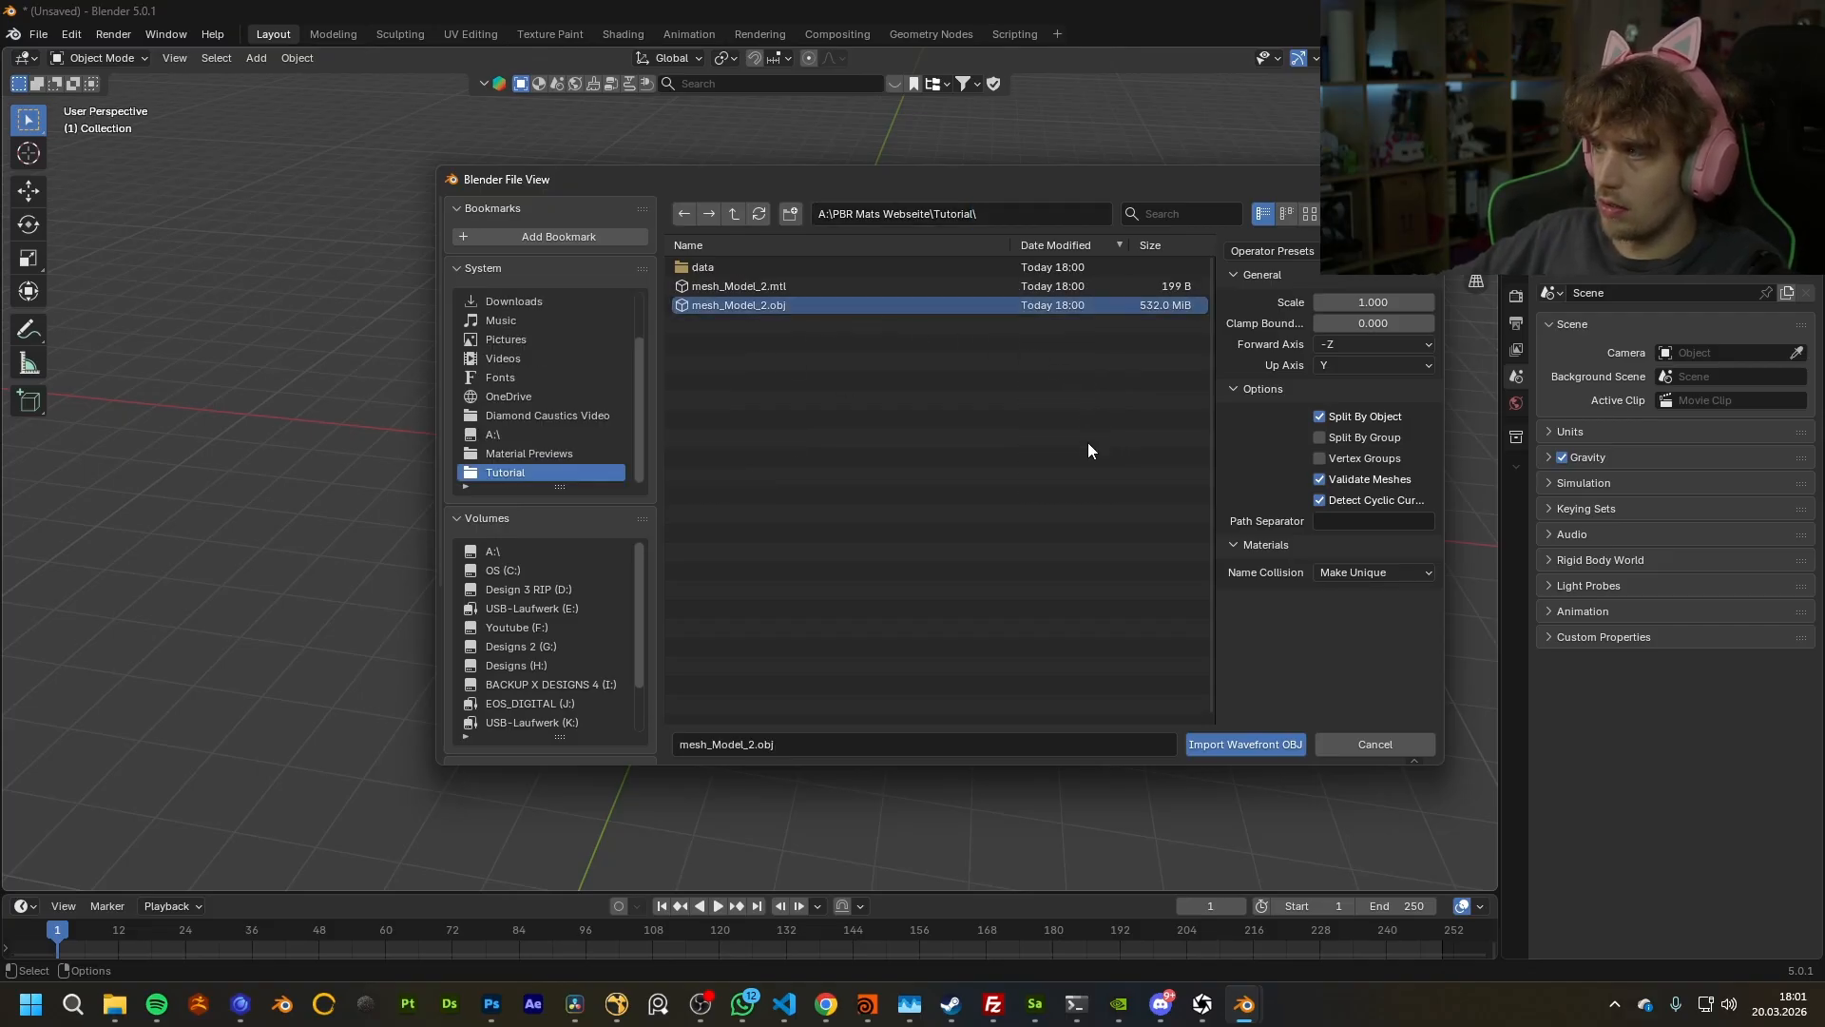
drag(994, 184, 786, 195)
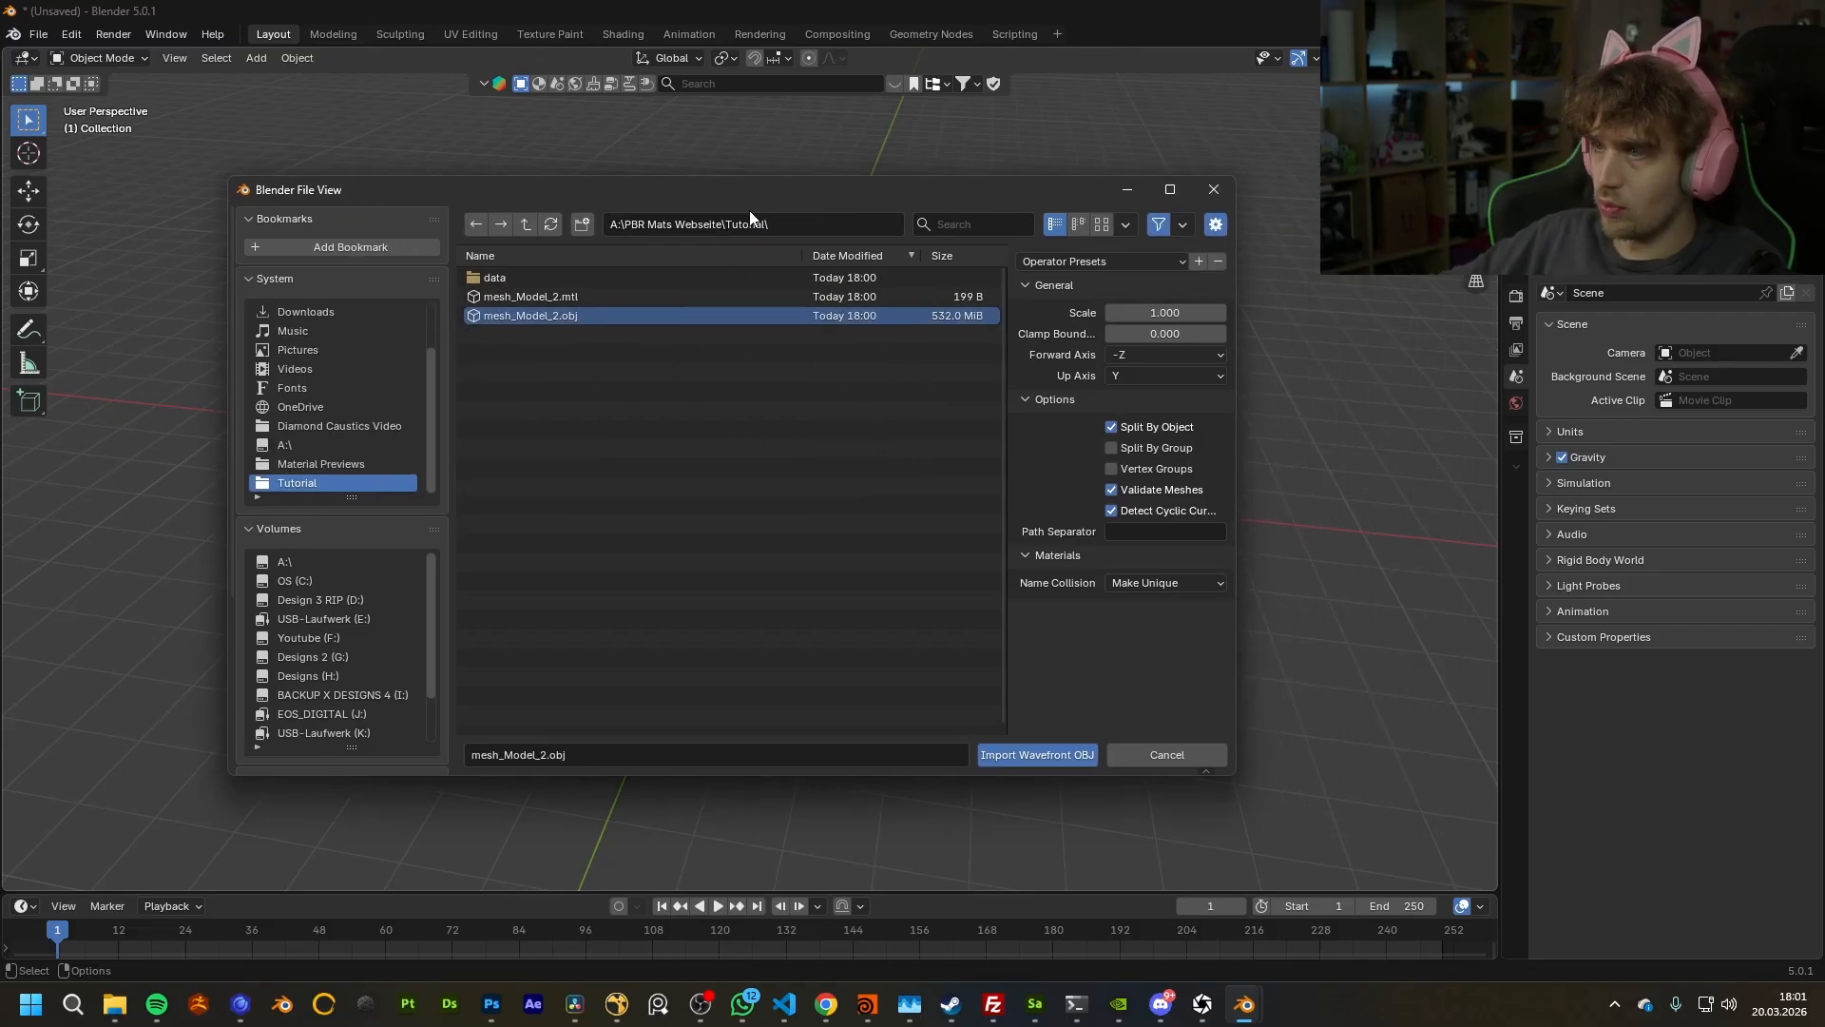
double_click(536, 315)
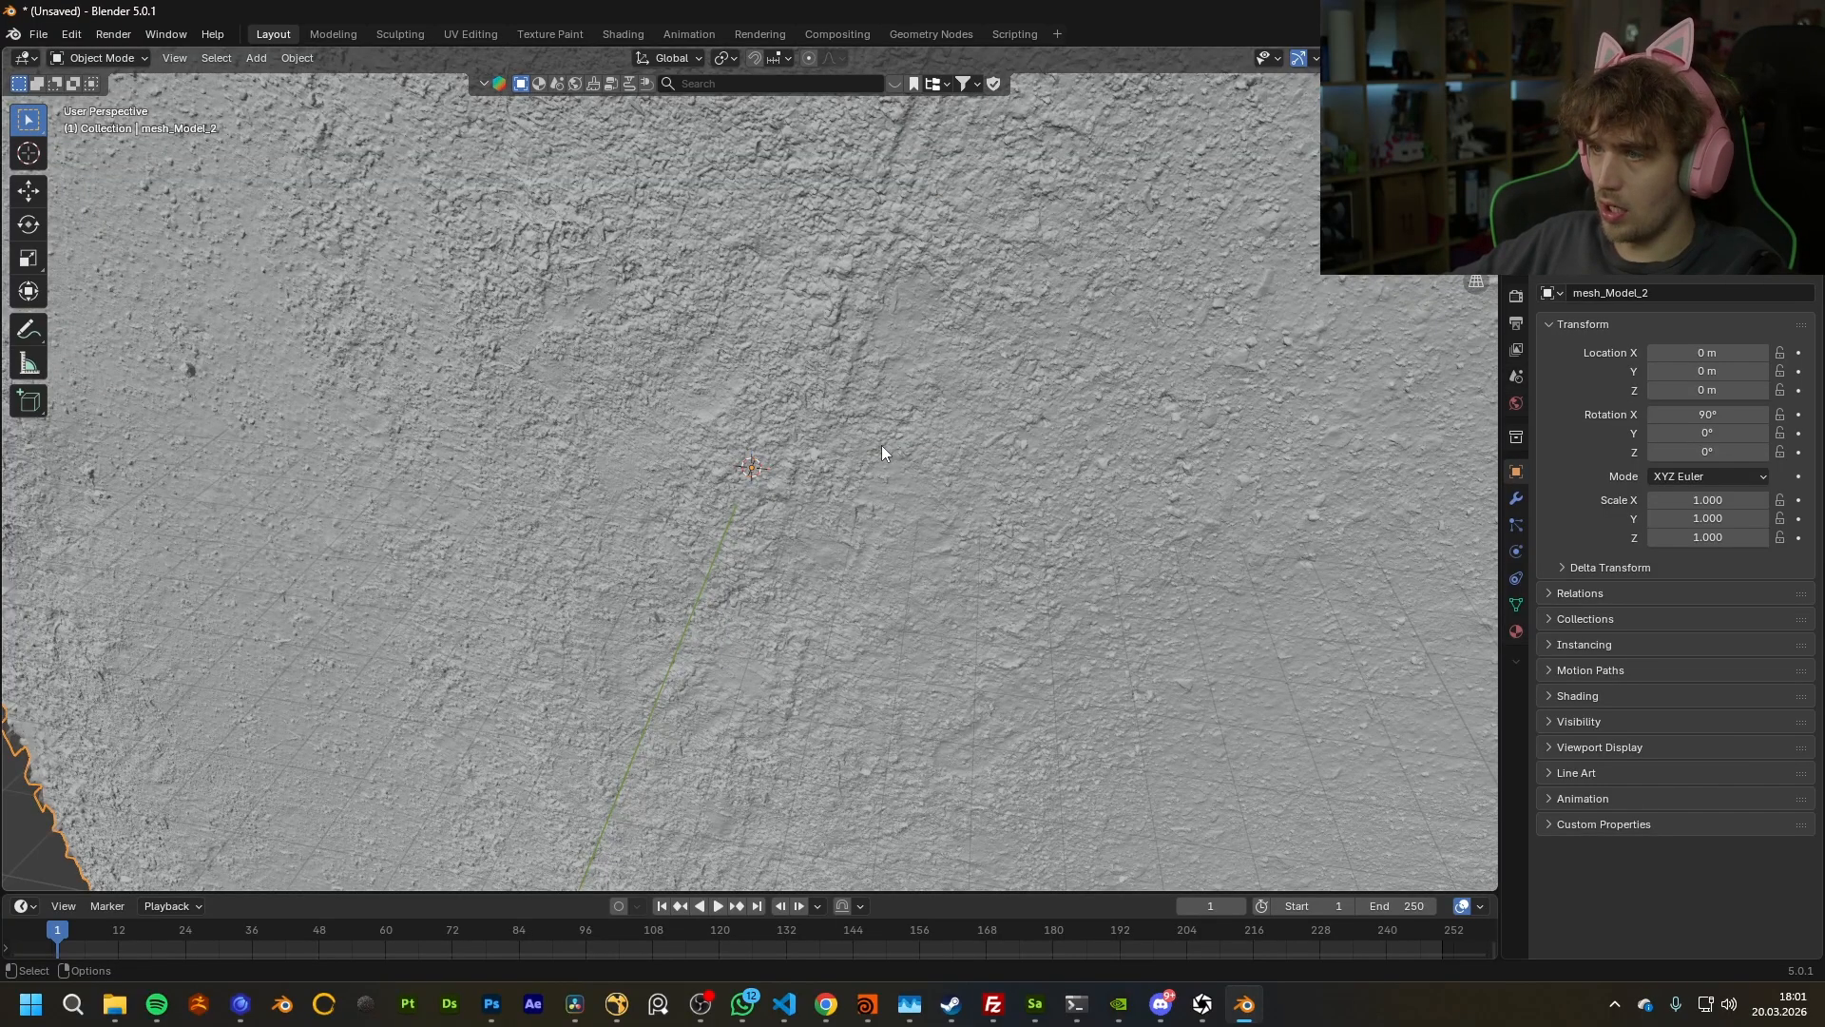
Step: Examine the imported ground scan's overall shape, edges and surface from several angles and distances
scroll(881, 452, down, 6)
middle_drag(877, 452, 726, 447)
scroll(726, 447, up, 8)
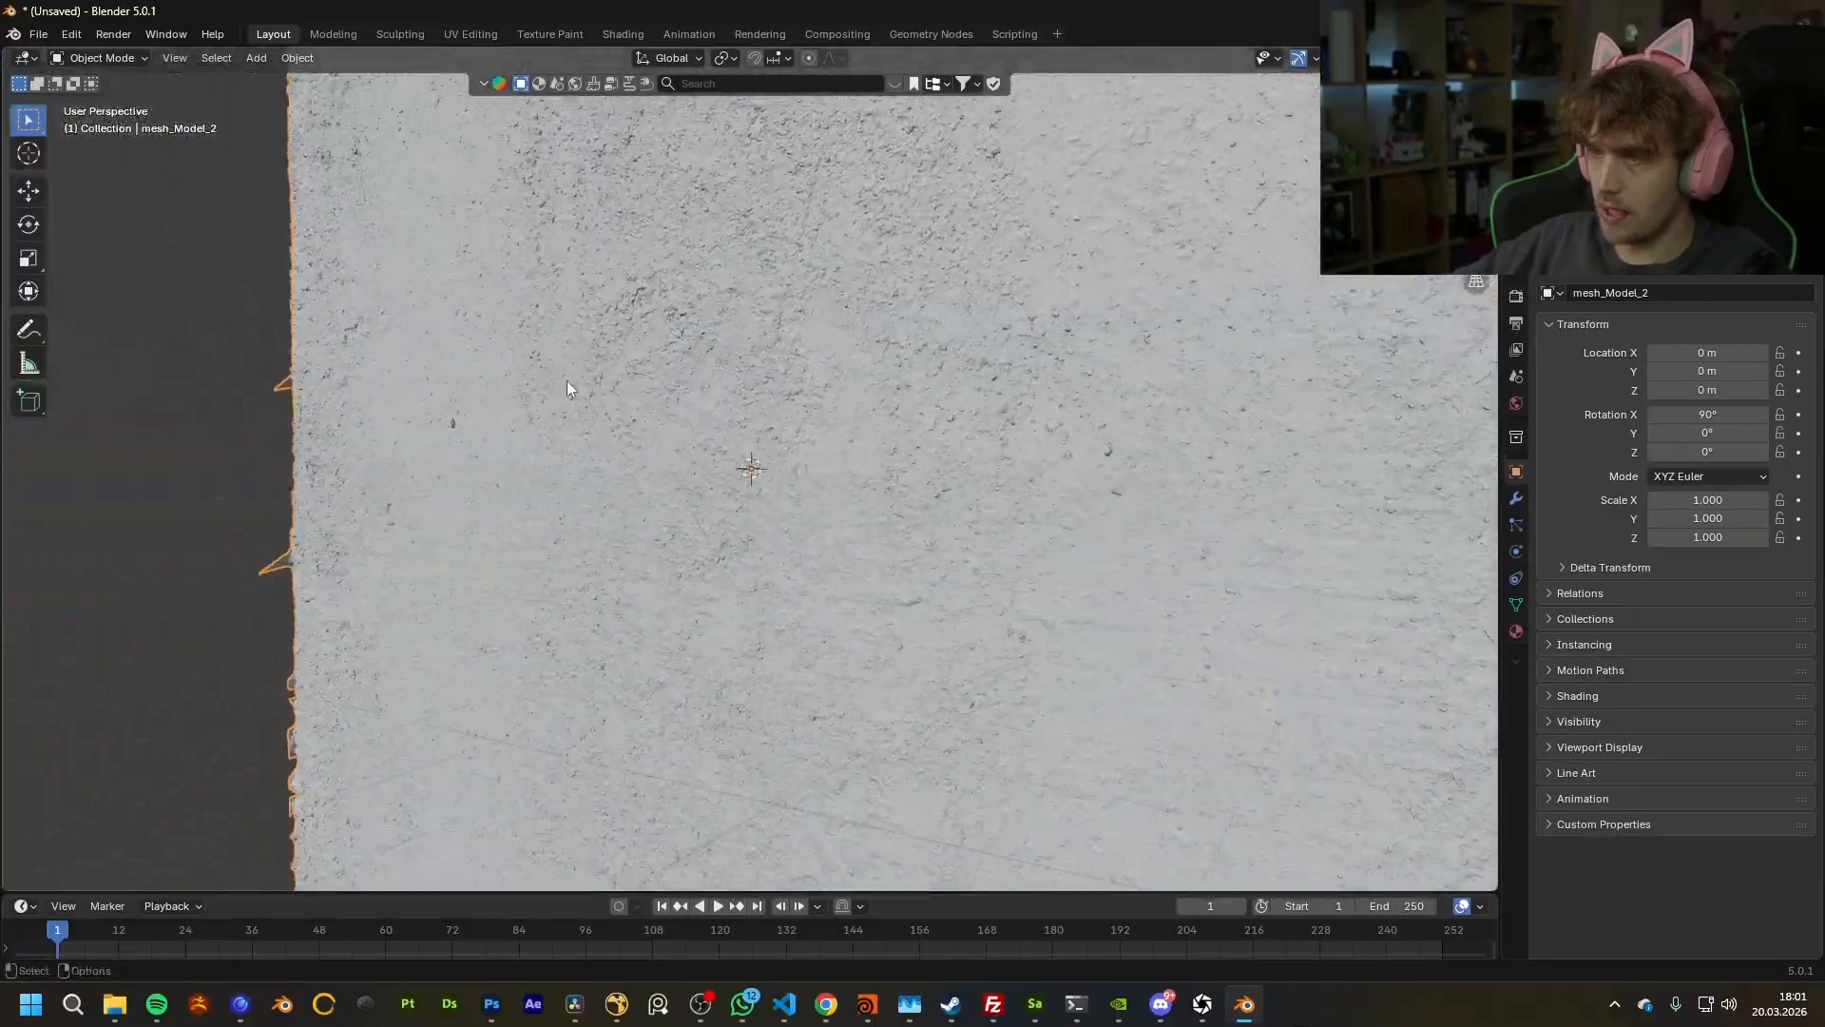
shift+middle_drag(567, 380, 541, 568)
mouse_move(711, 515)
middle_down()
mouse_move(673, 466)
mouse_move(606, 477)
mouse_move(730, 612)
mouse_move(659, 527)
mouse_move(716, 491)
middle_up()
scroll(607, 477, down, 2)
scroll(660, 516, down, 3)
scroll(716, 492, up, 2)
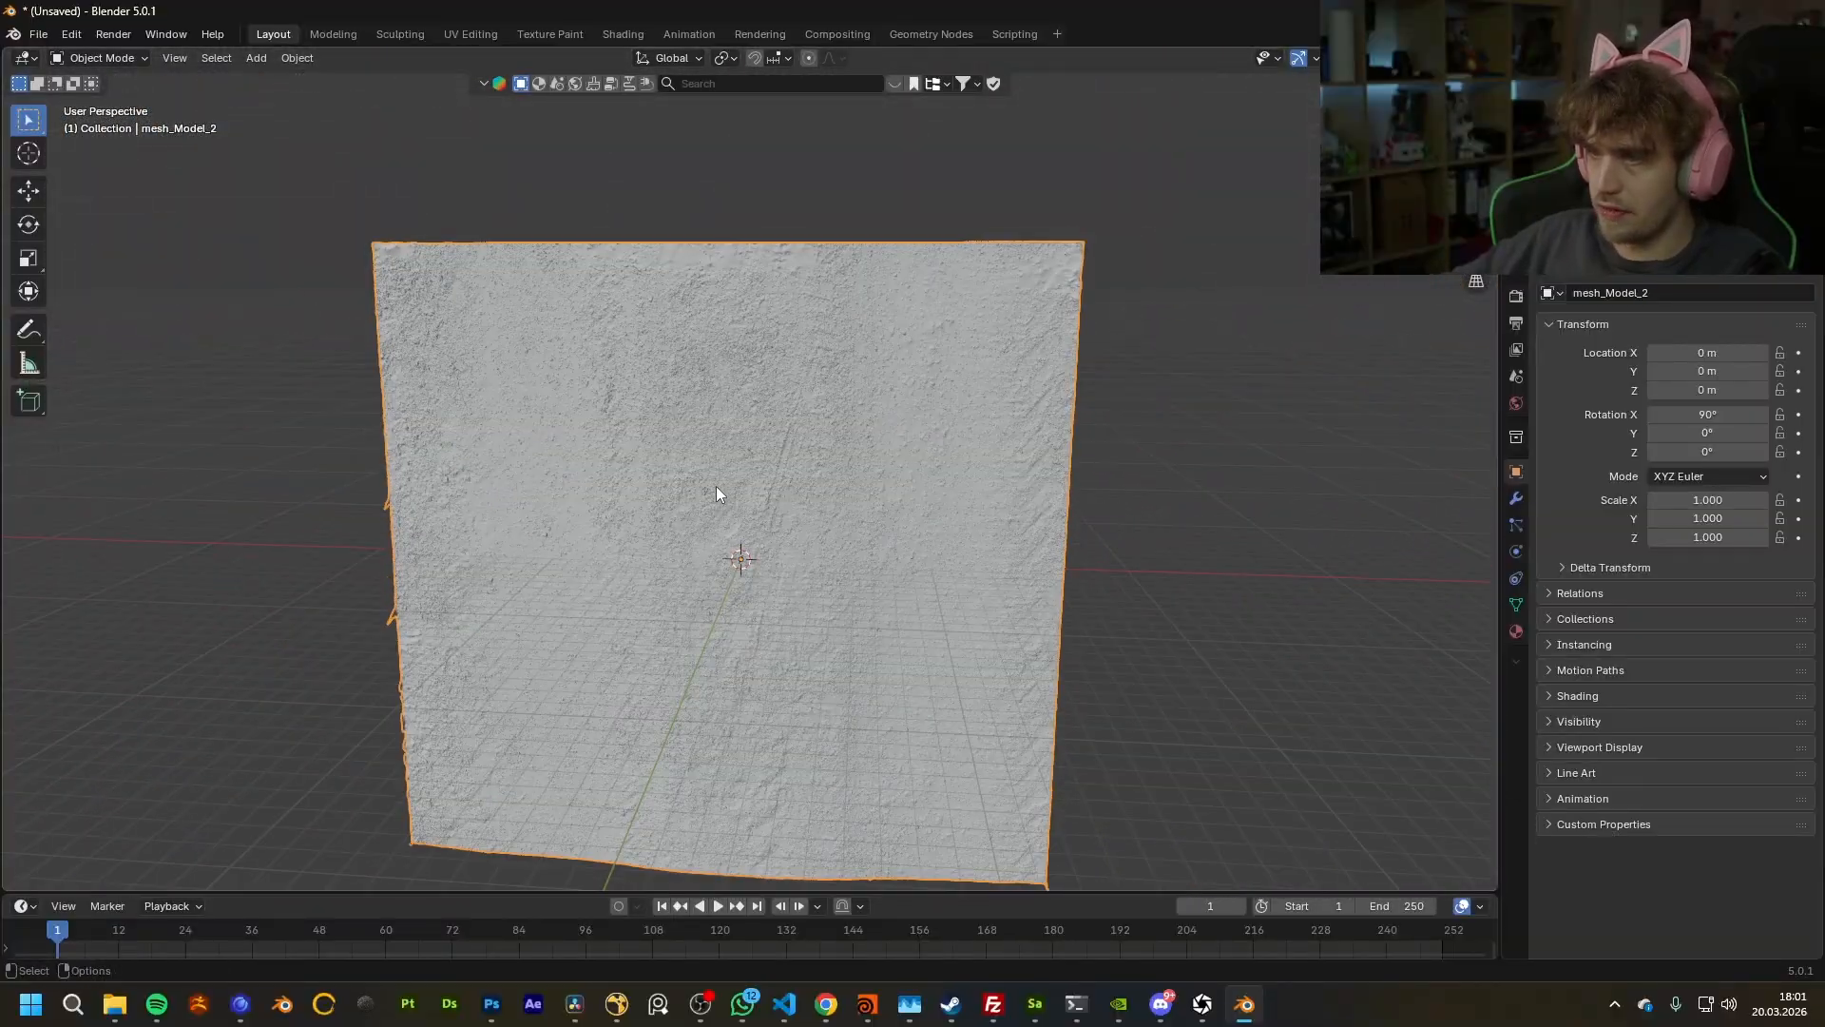
click(255, 58)
middle_drag(887, 321, 741, 427)
scroll(732, 483, down, 3)
scroll(730, 454, up, 3)
scroll(736, 391, up, 3)
click(38, 34)
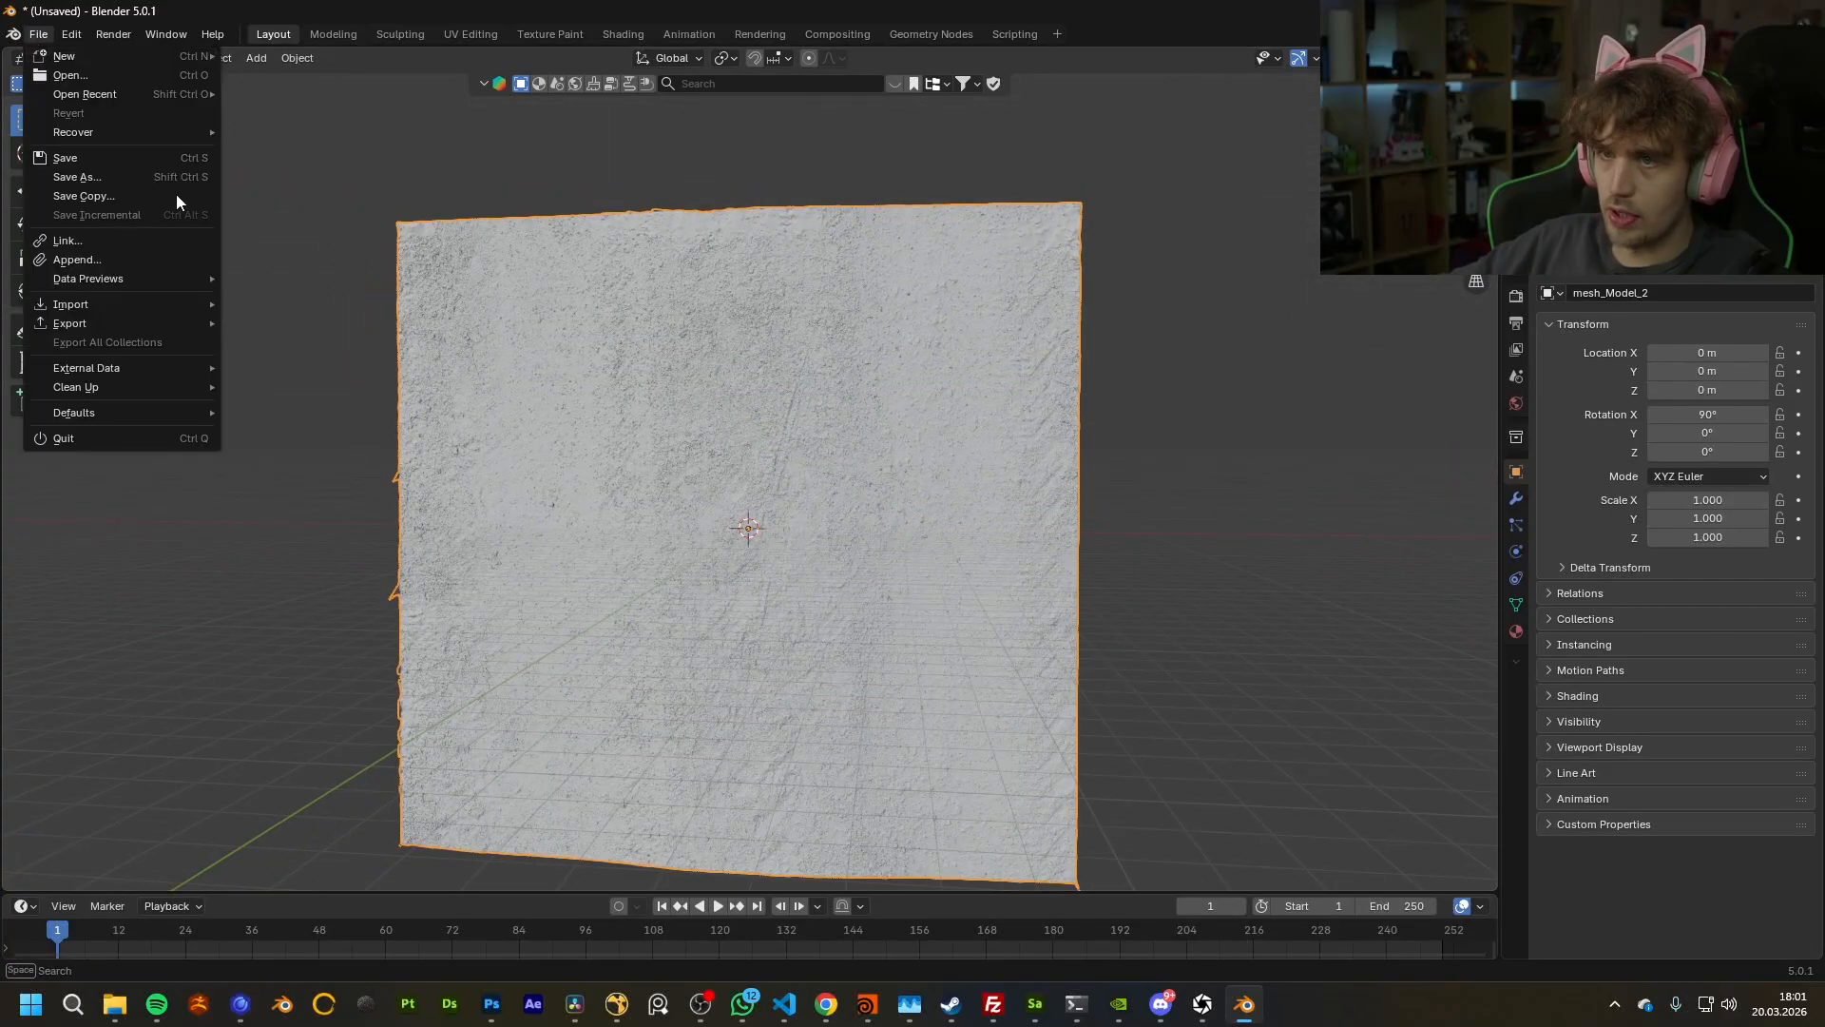
key(Escape)
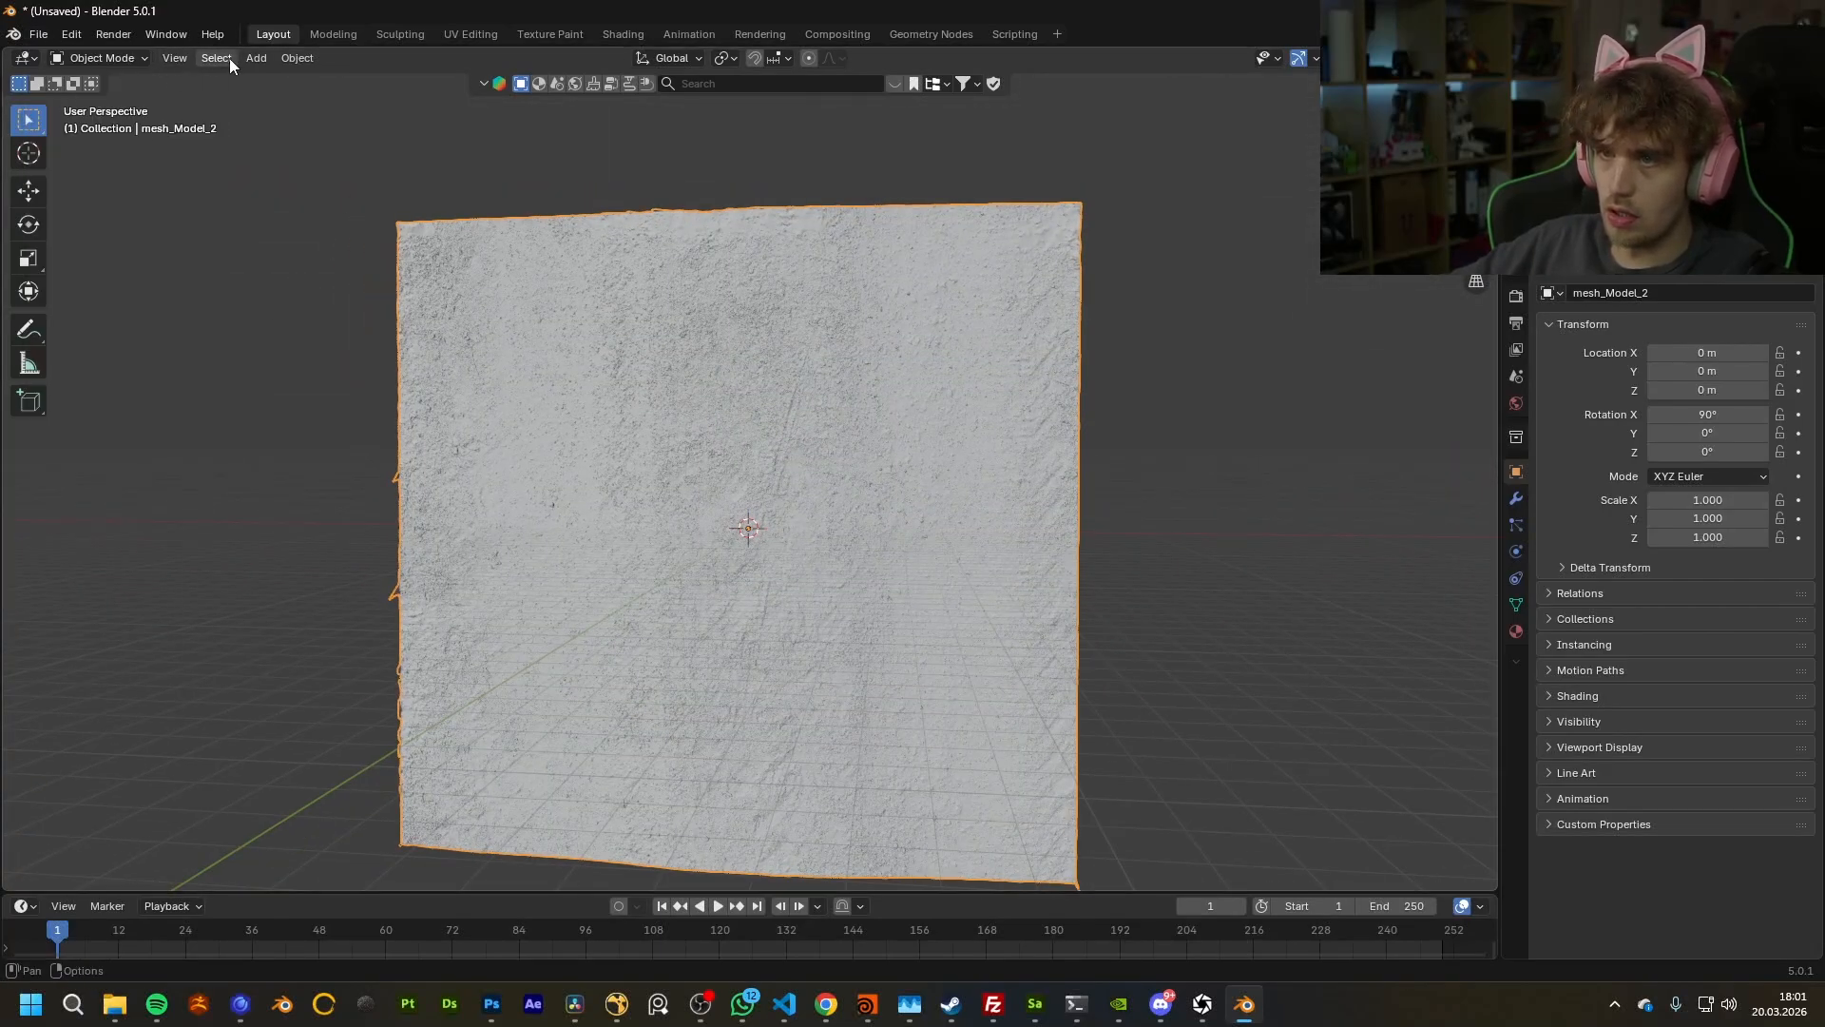
Step: Add a mesh plane at the origin and scale it up to about 16.24
click(255, 58)
mouse_move(330, 83)
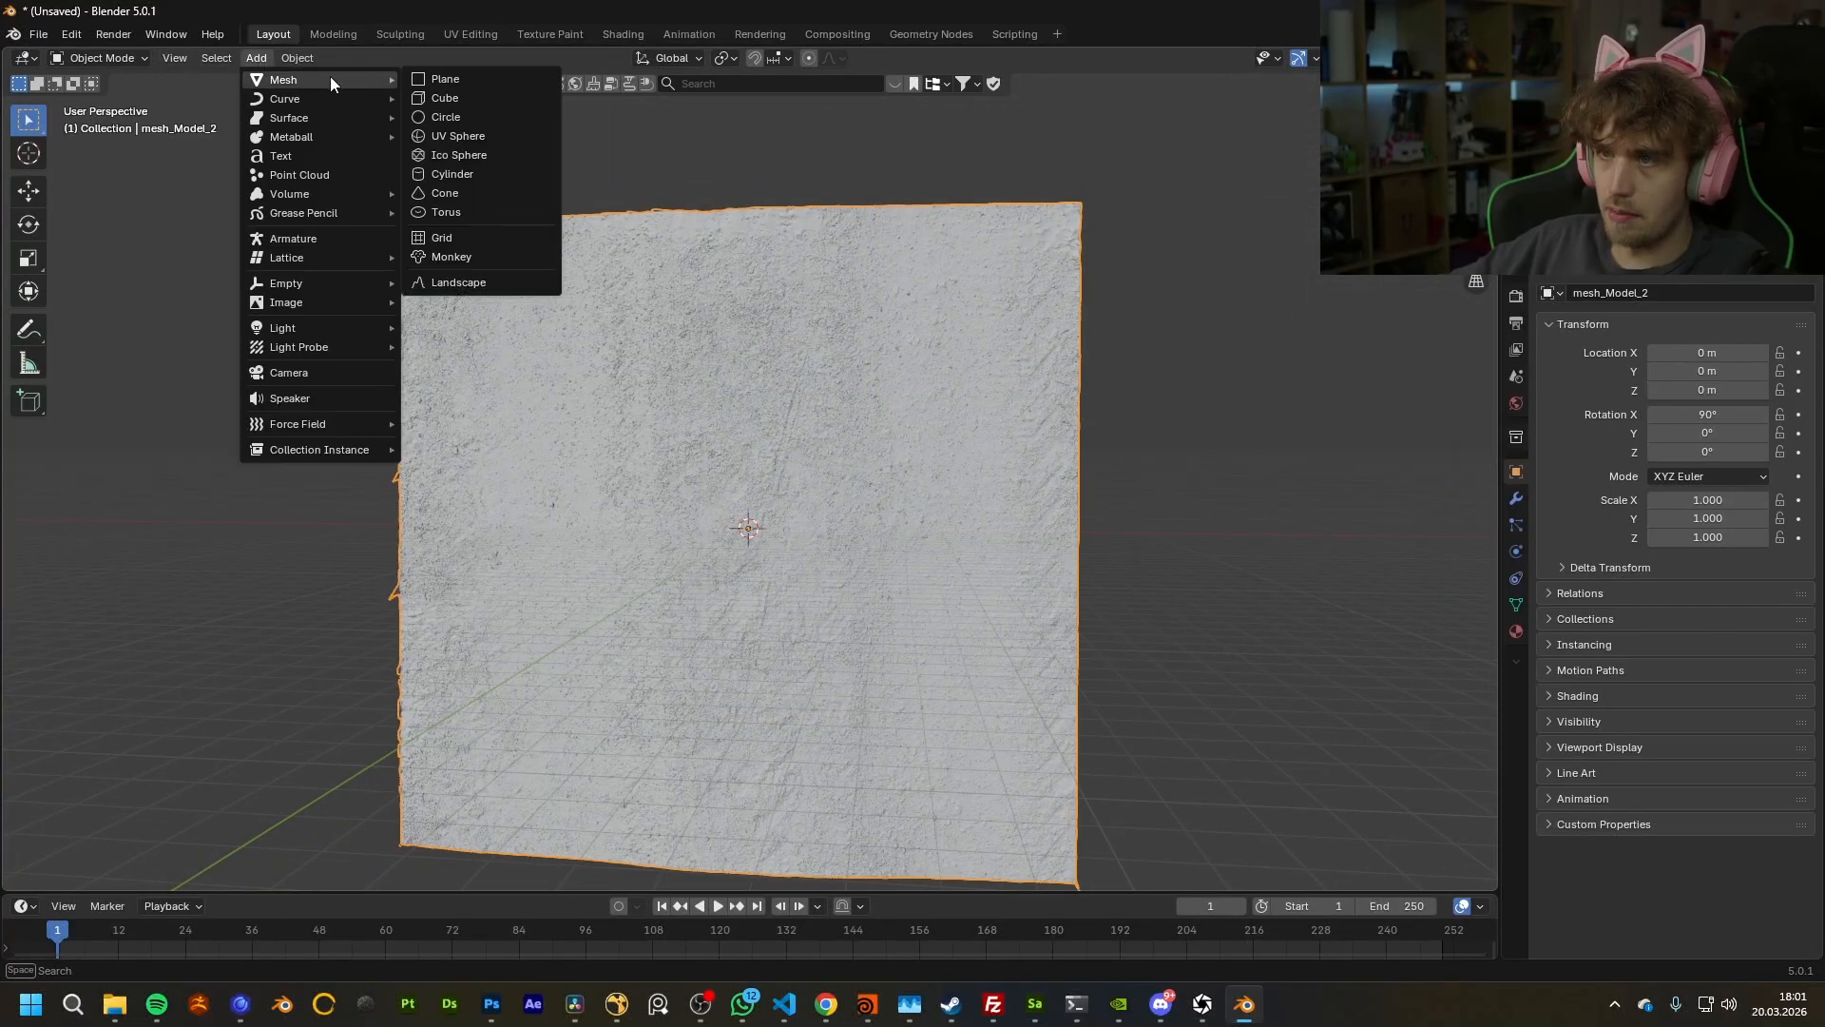
click(470, 83)
key(s)
click(1247, 387)
key(s)
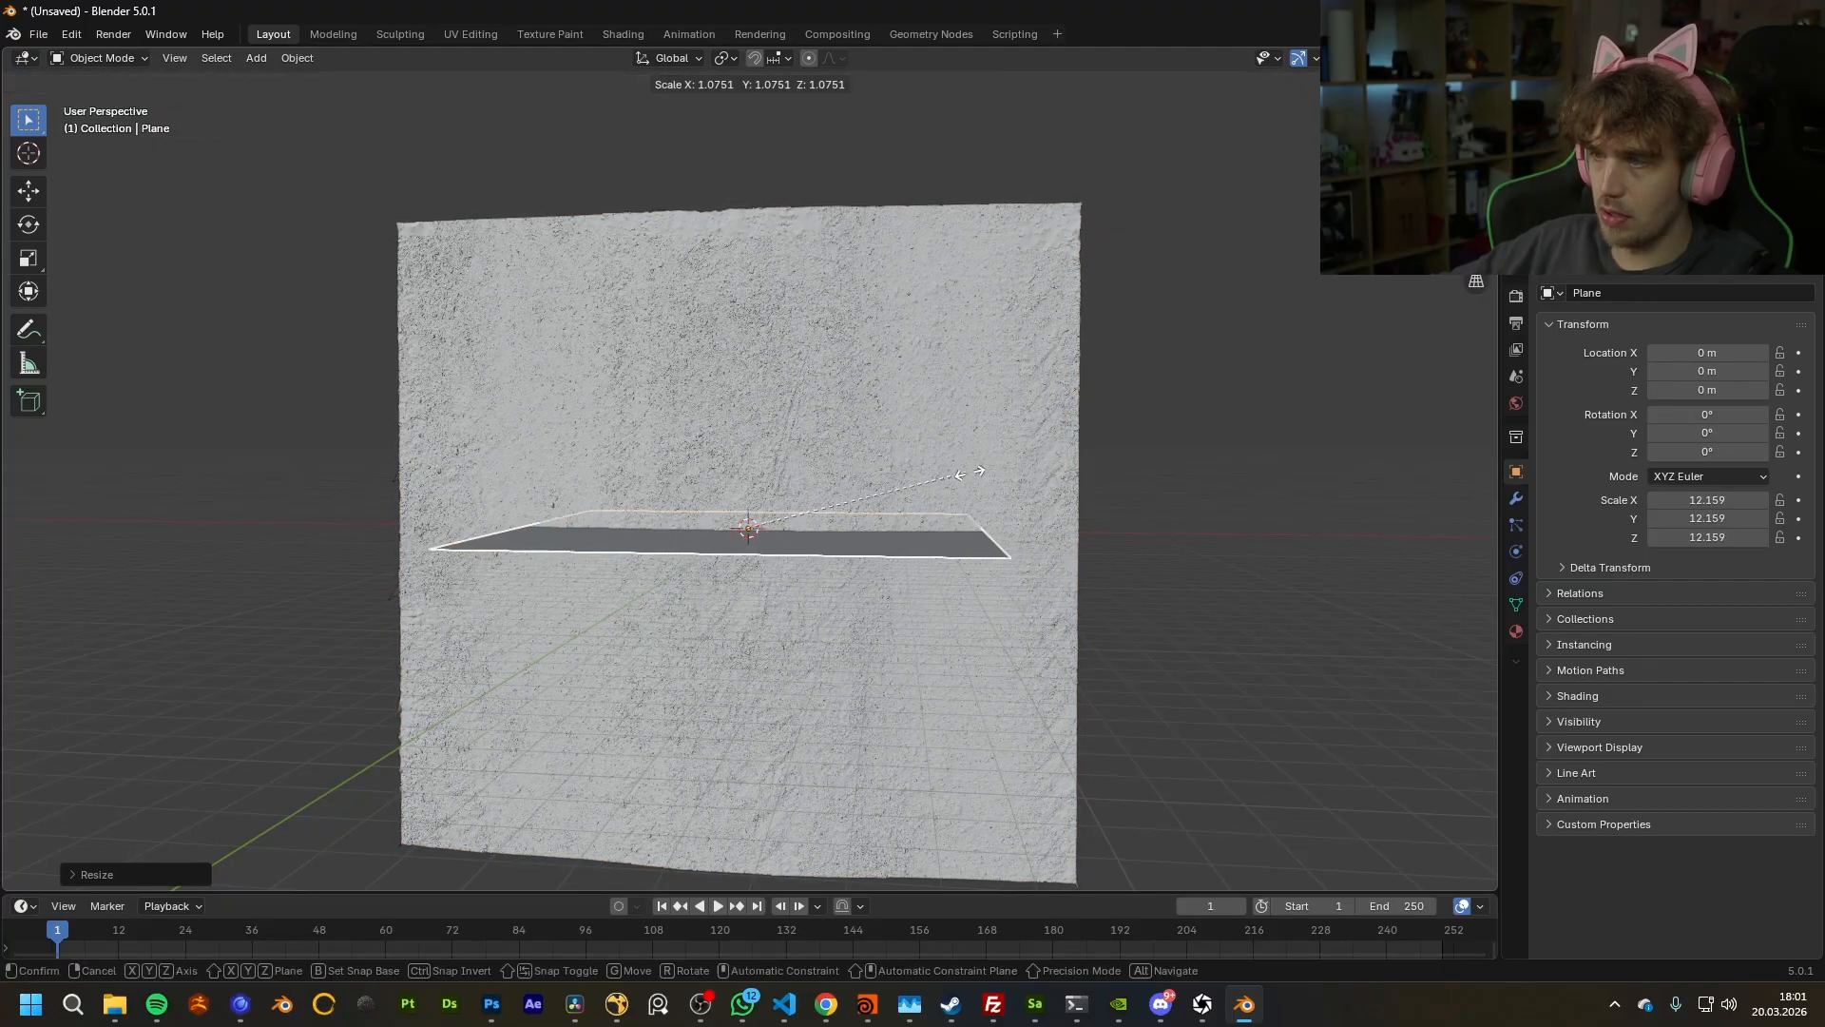
click(1040, 473)
Step: Turn on the face orientation overlay and view the plane against the scanned mesh
click(1355, 58)
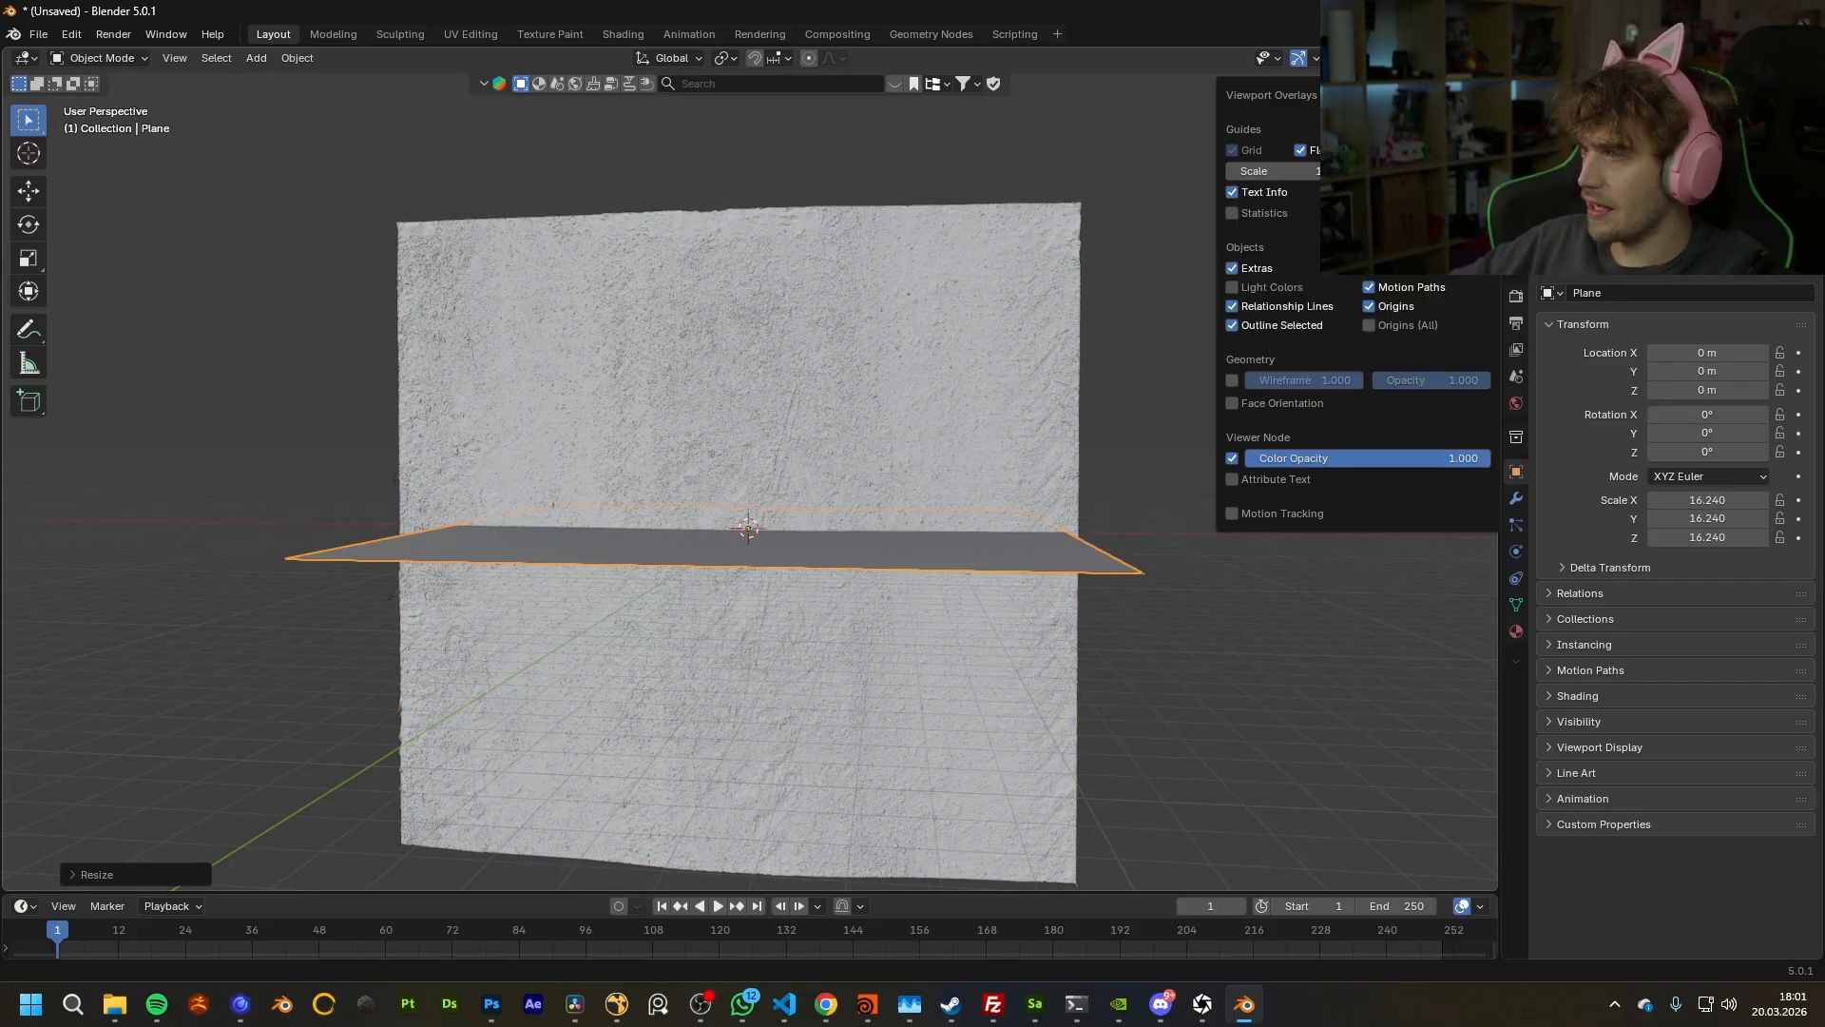
click(1287, 405)
middle_drag(951, 532, 571, 392)
middle_drag(698, 380, 499, 368)
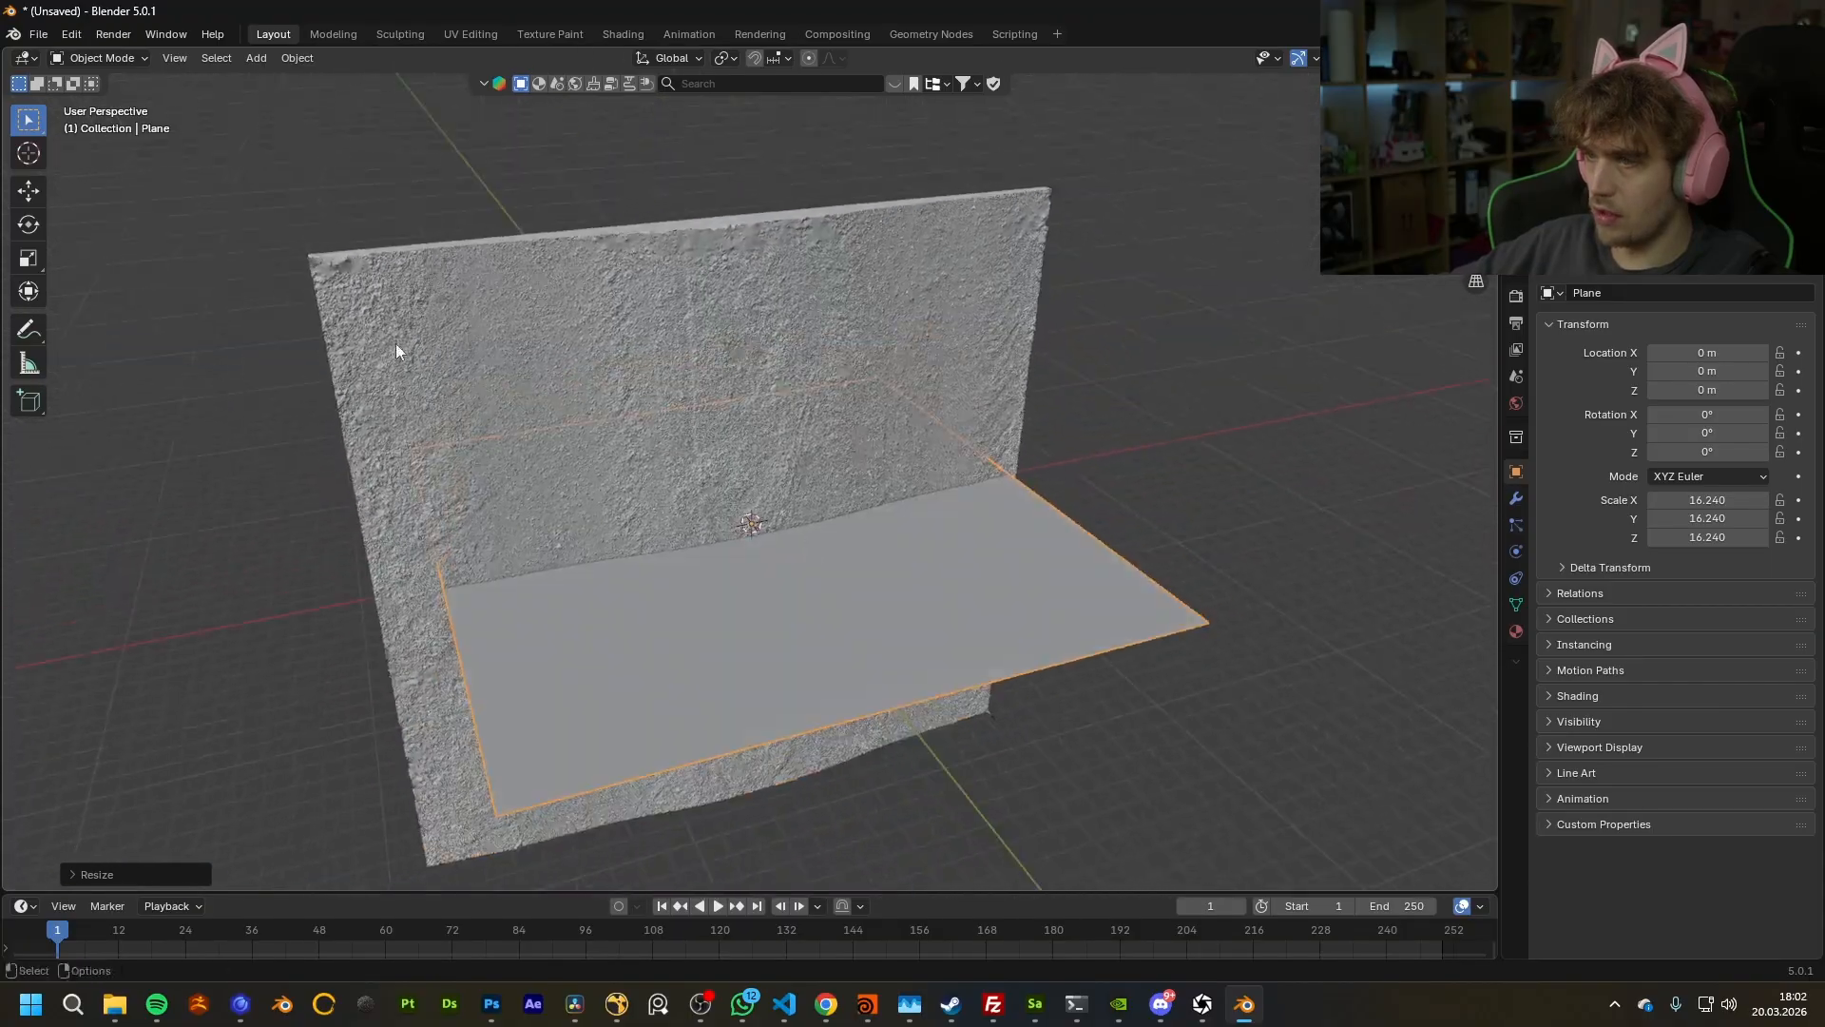
click(35, 222)
mouse_move(776, 518)
mouse_down()
mouse_move(725, 379)
mouse_move(789, 487)
mouse_up()
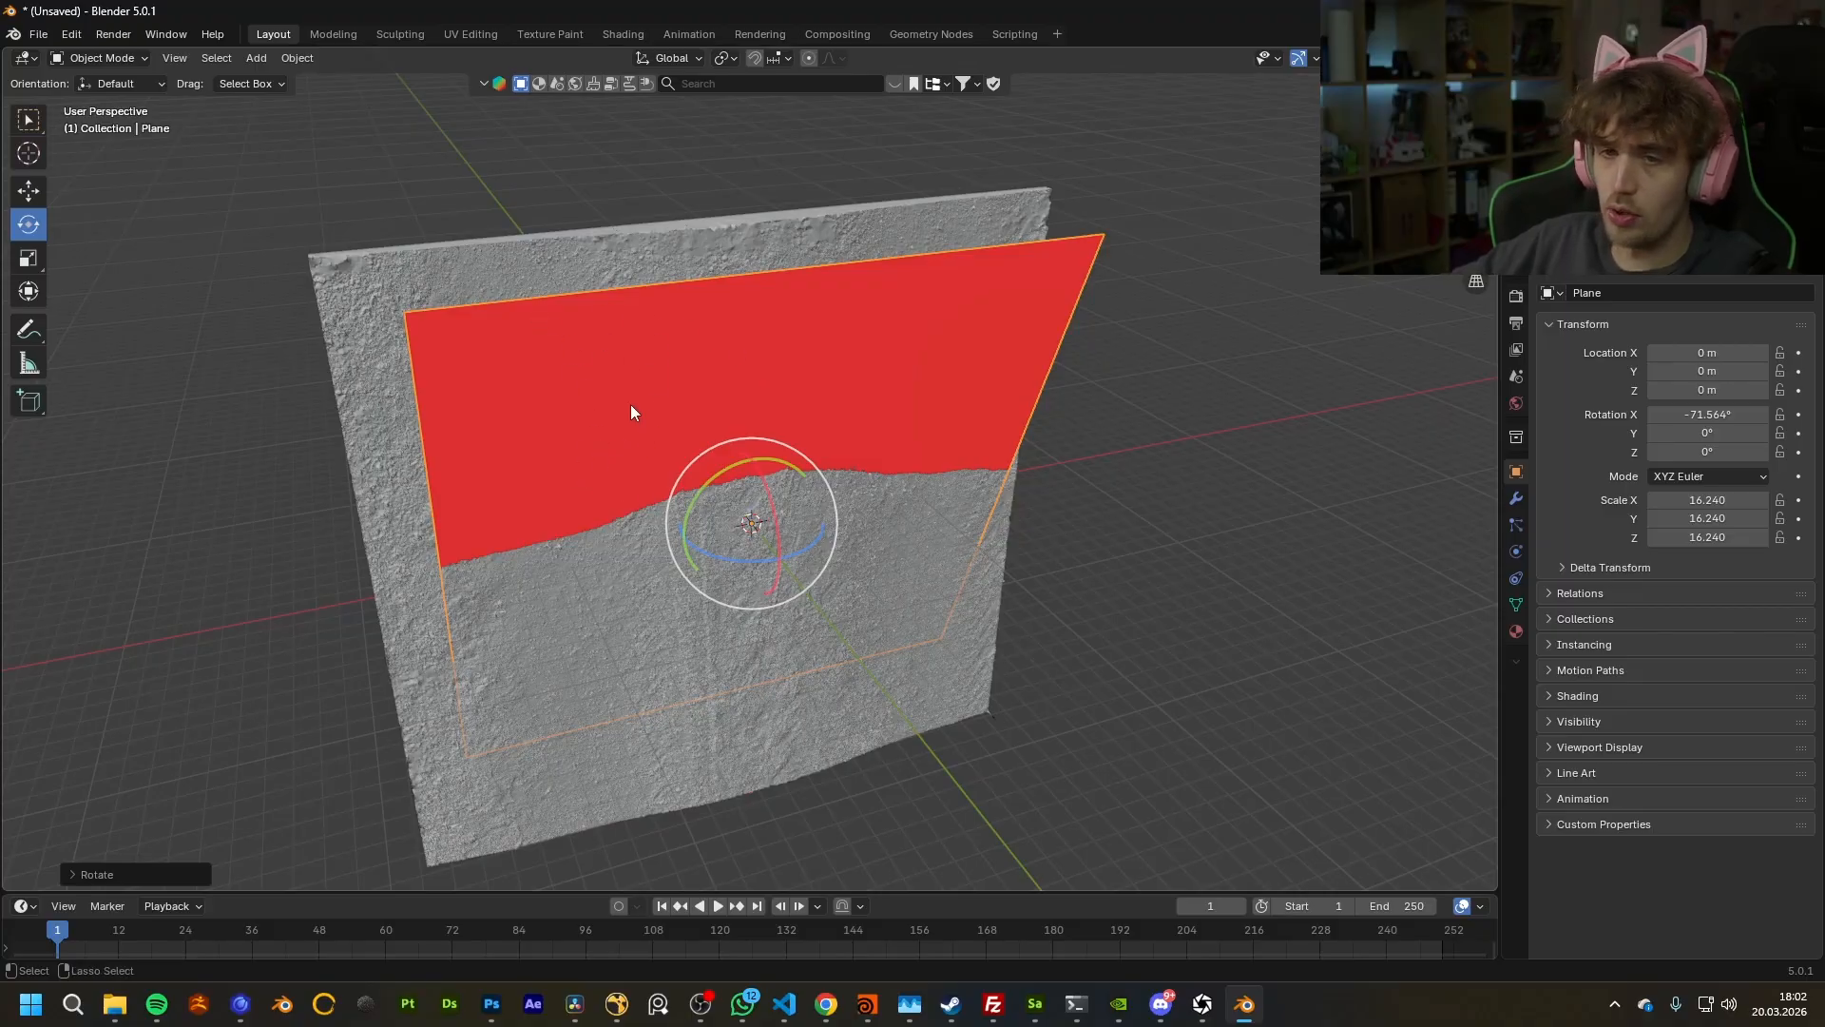
key(ctrl+z)
Step: Set the plane's X rotation to 90° to stand it parallel to the scanned mesh
drag(1712, 414, 1763, 415)
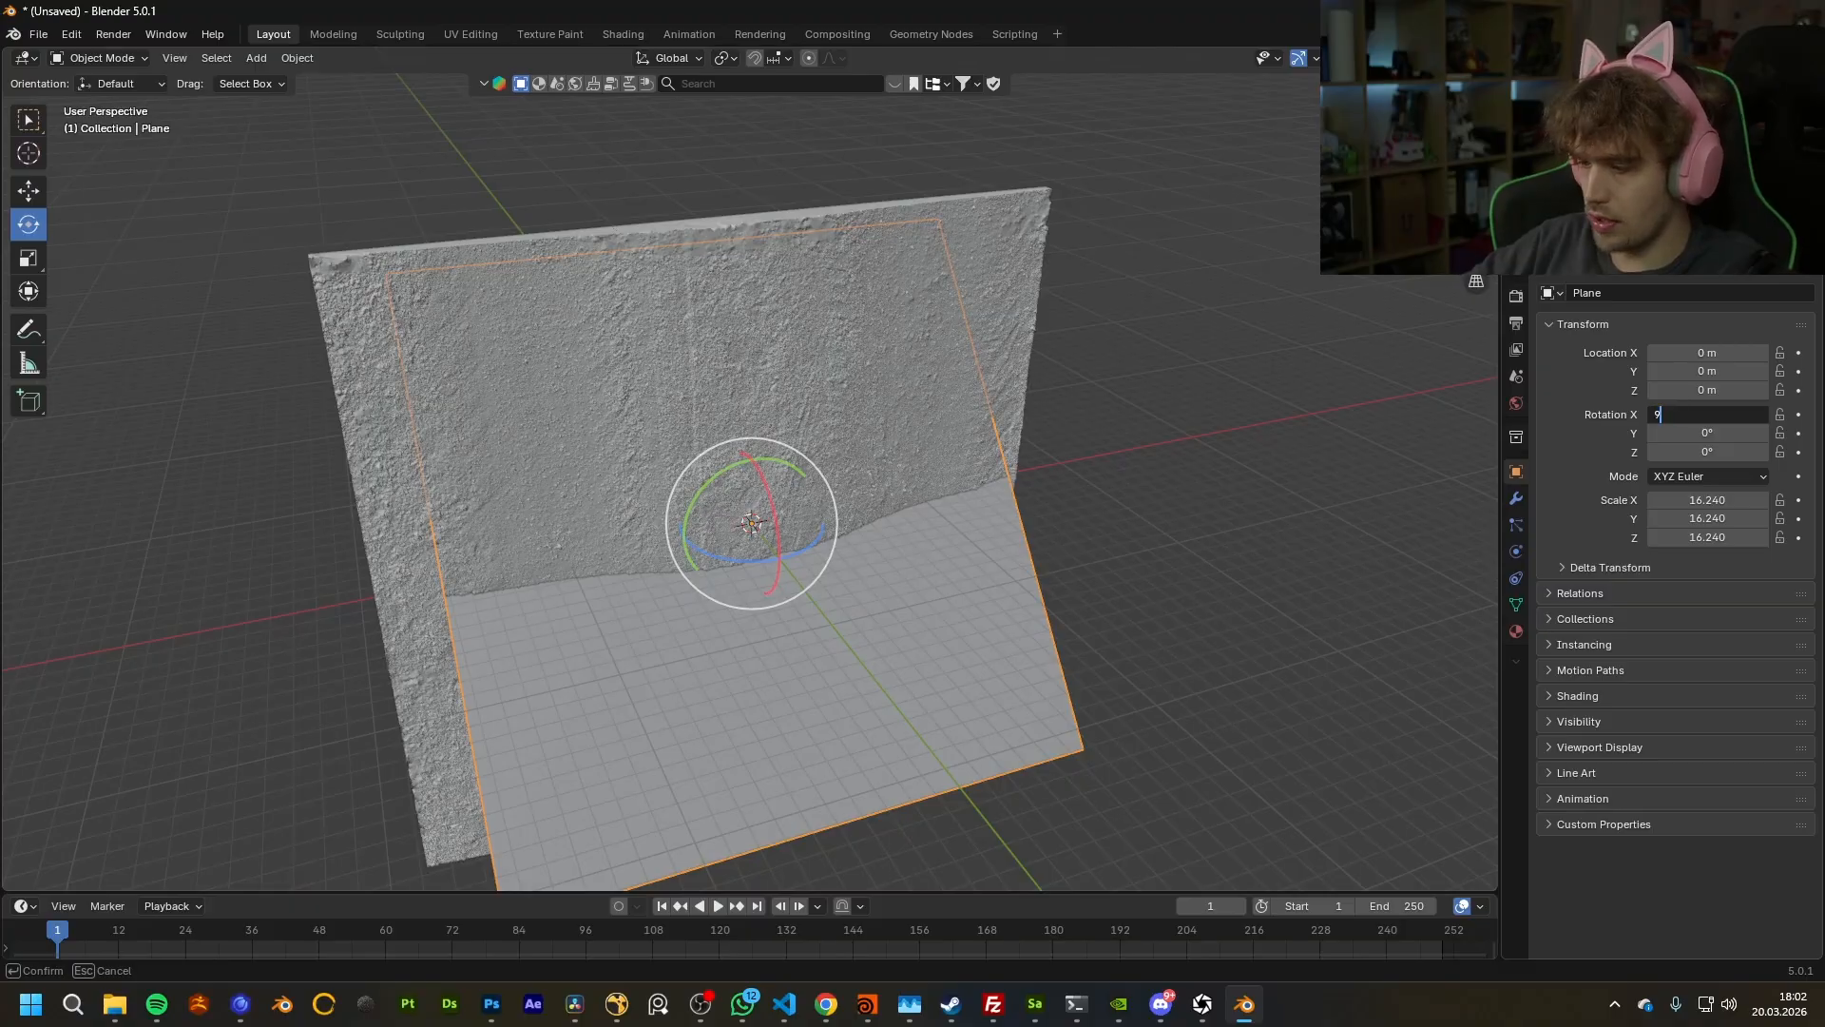
text(90)
key(Return)
Step: Try to rotate the scanned mesh freely and about the X axis, and undo the rotation
click(31, 193)
middle_drag(589, 366, 667, 382)
shift+middle_drag(667, 382, 504, 436)
click(494, 431)
key(r)
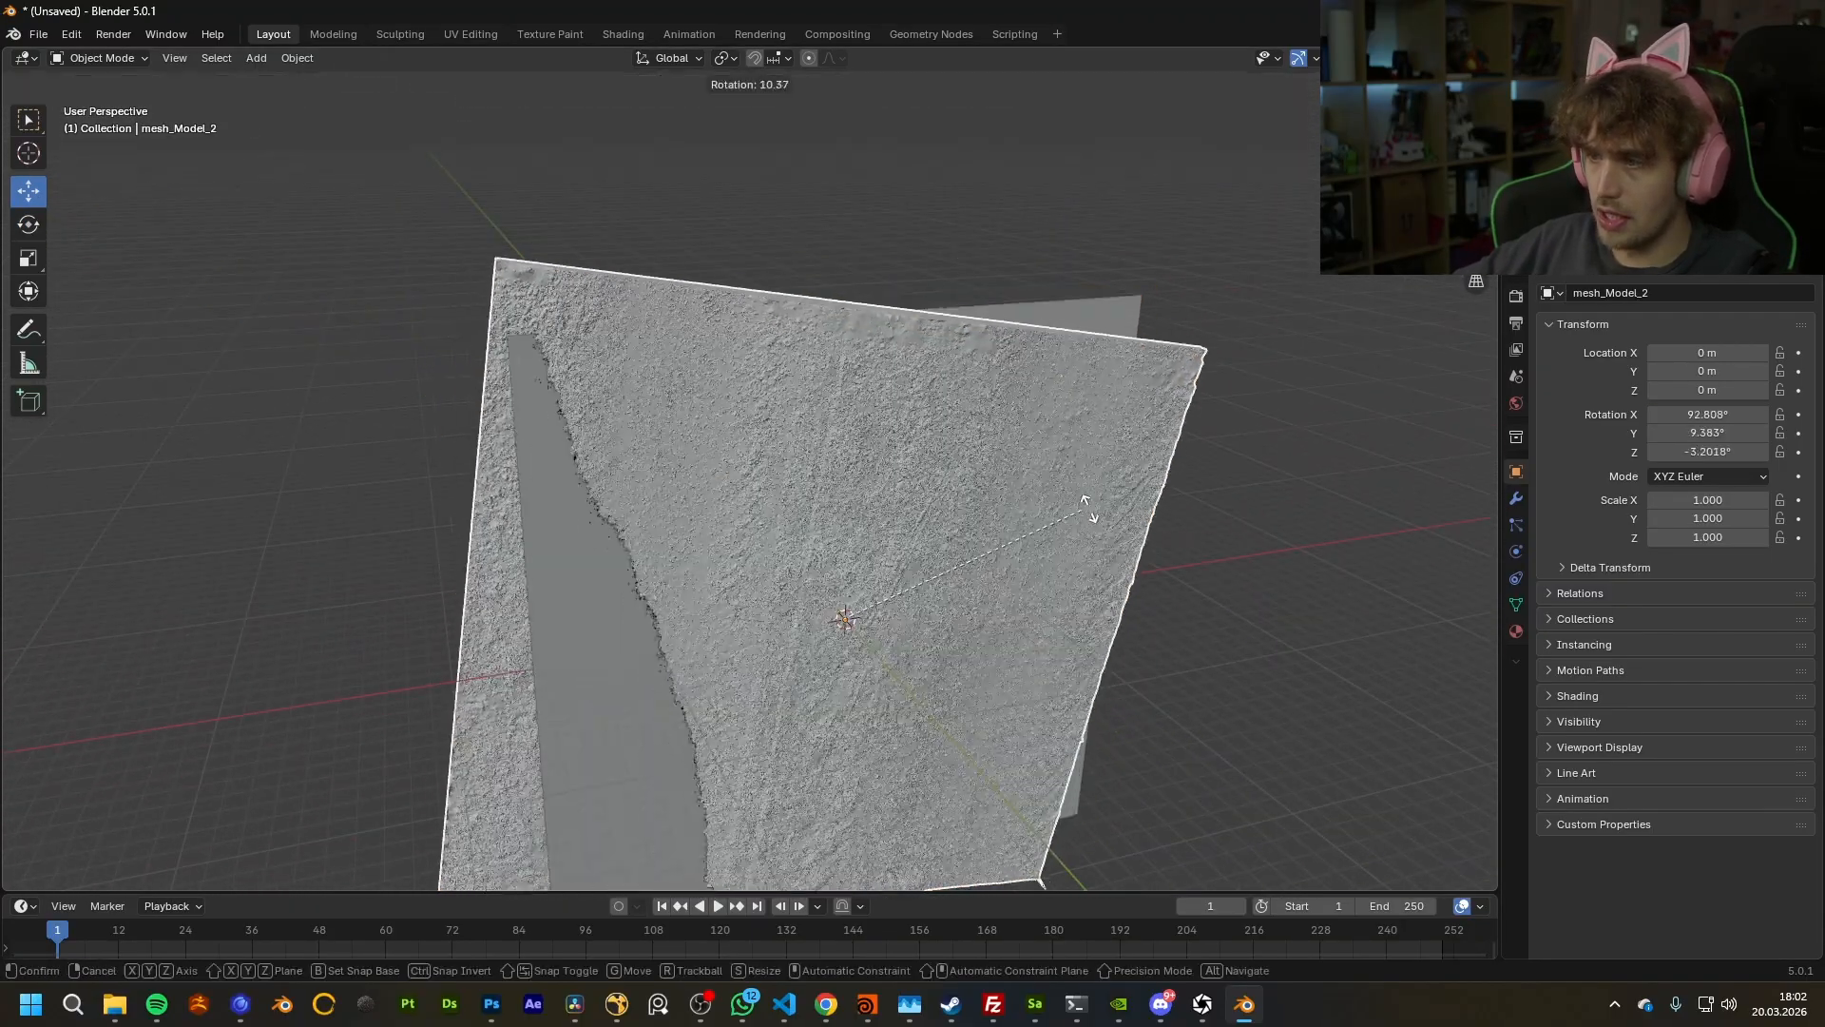
right_click(1058, 407)
middle_drag(915, 443, 770, 482)
click(40, 223)
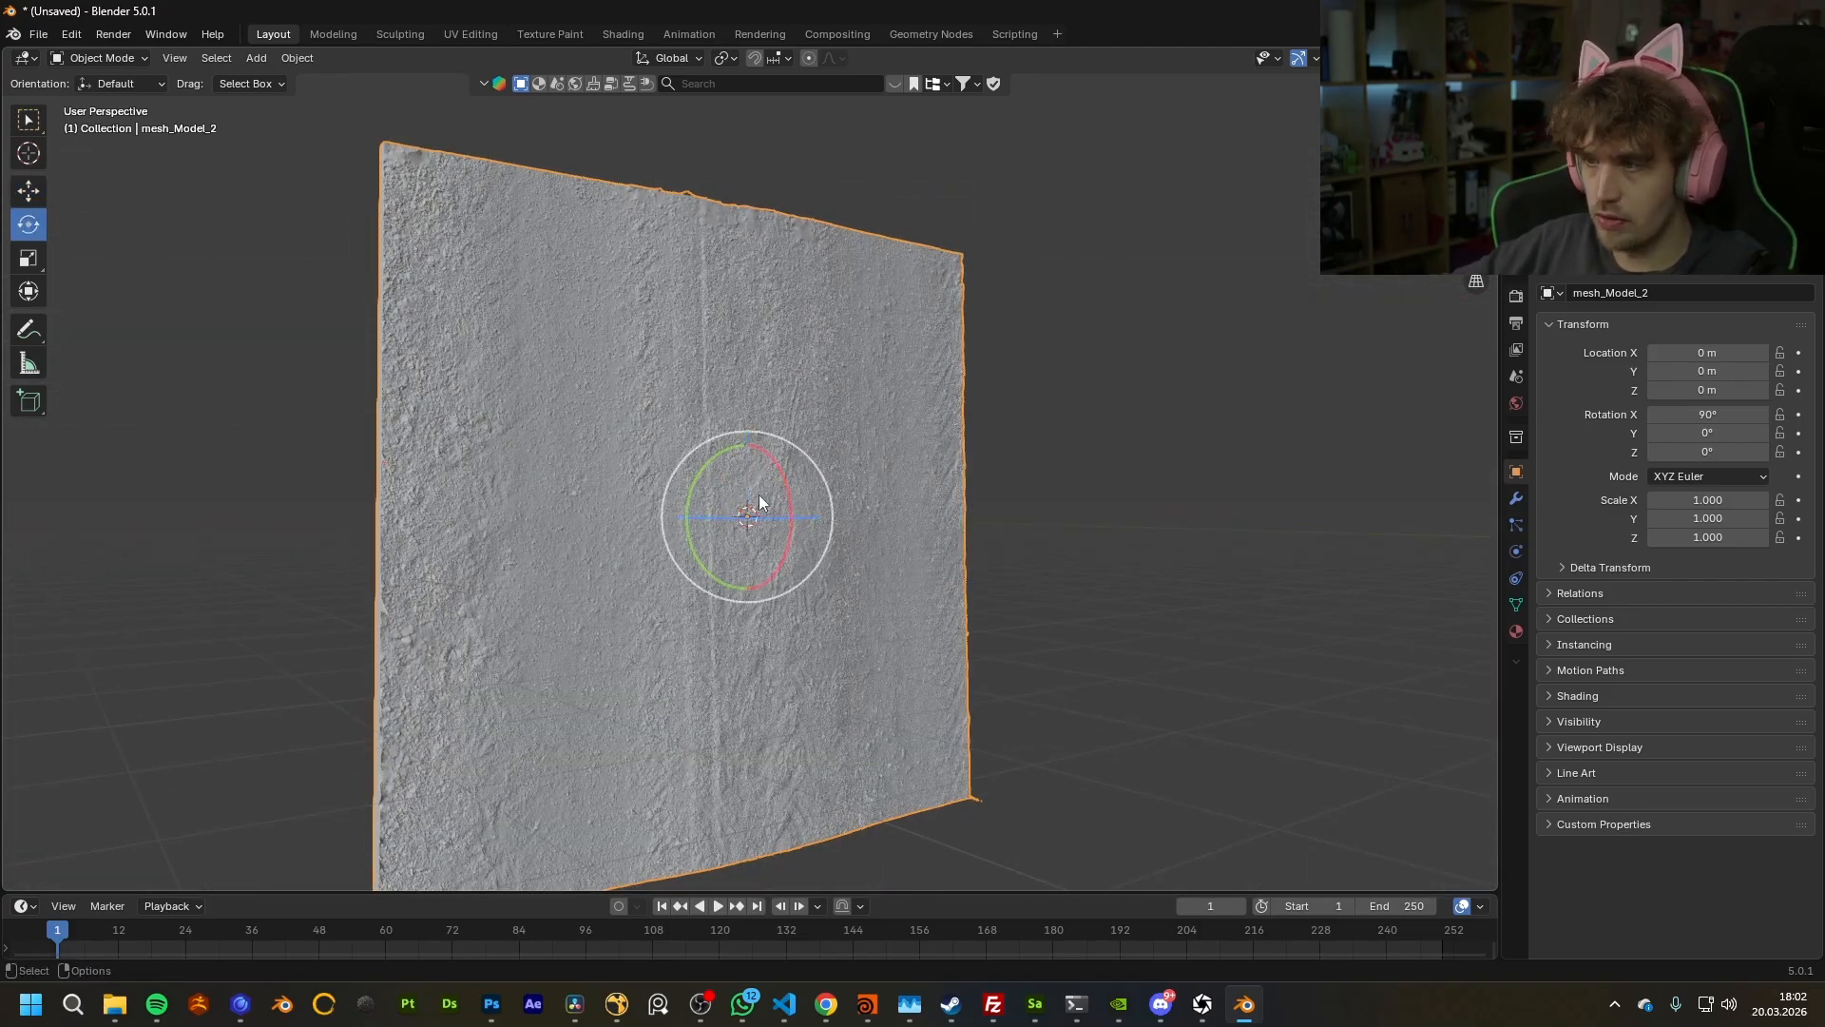
drag(780, 477, 778, 546)
middle_drag(717, 495, 658, 511)
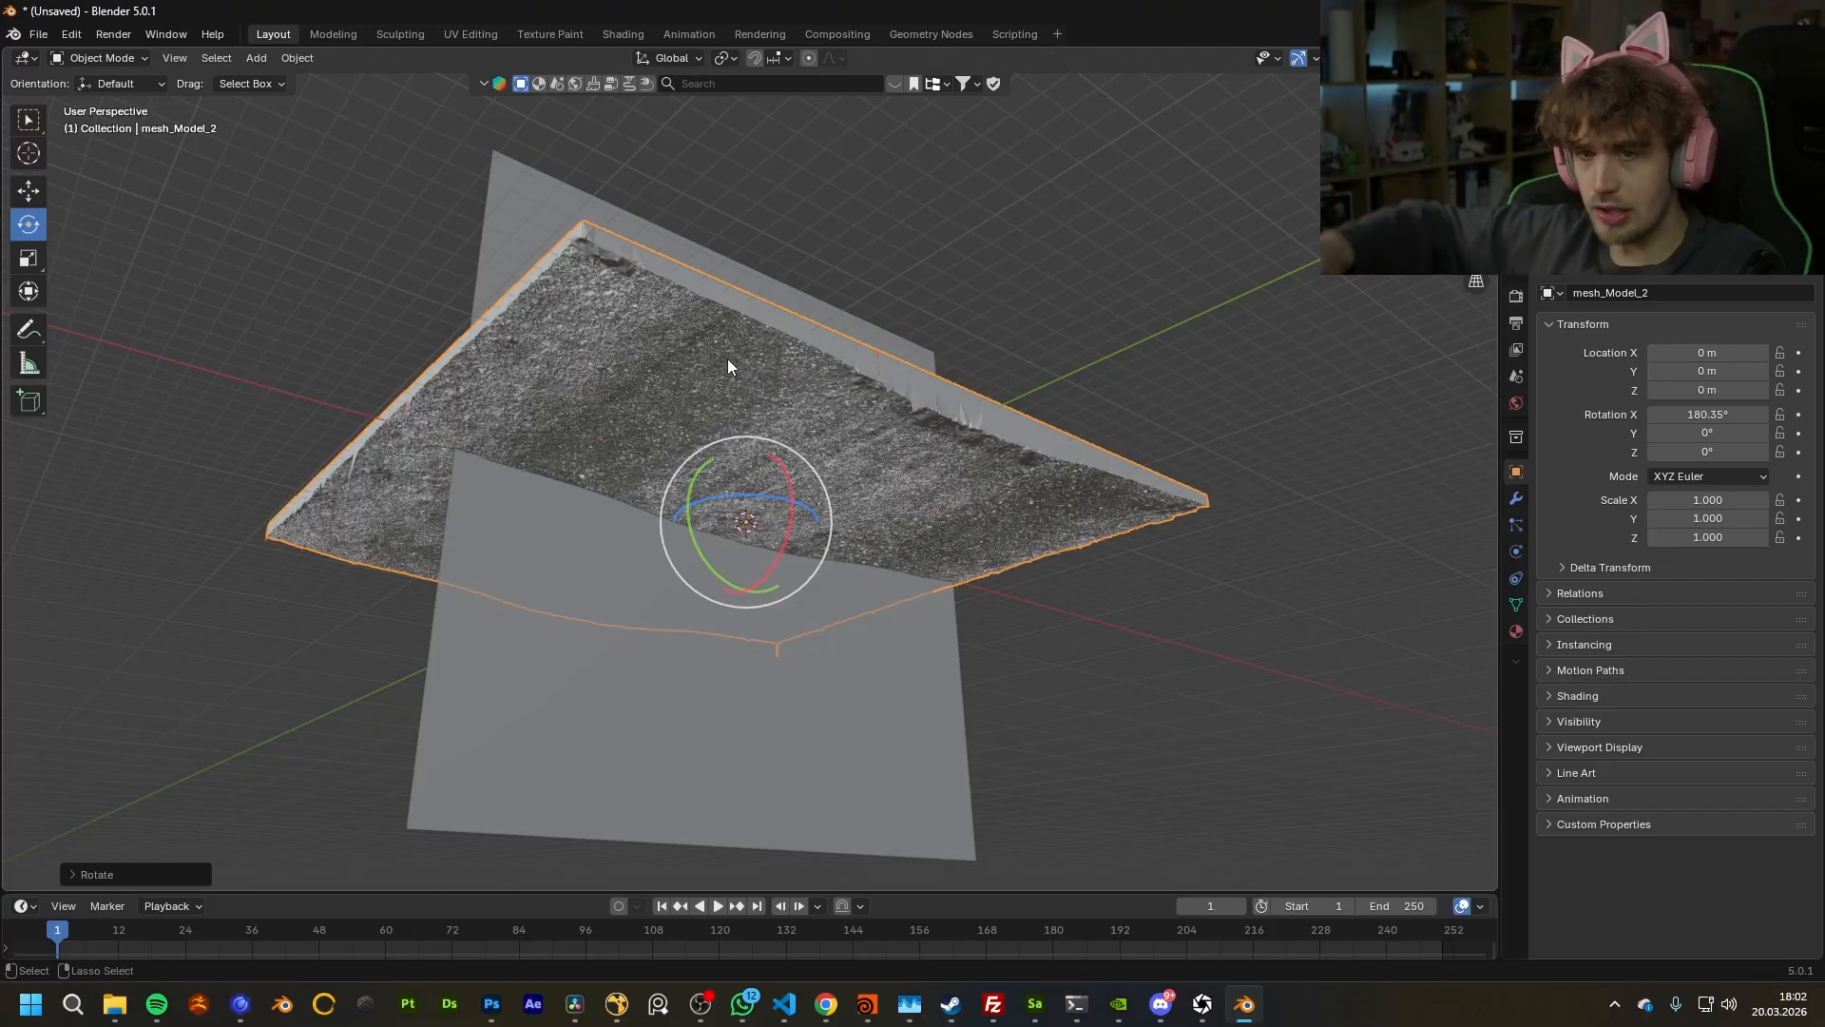
key(ctrl+z)
middle_drag(647, 465, 1116, 322)
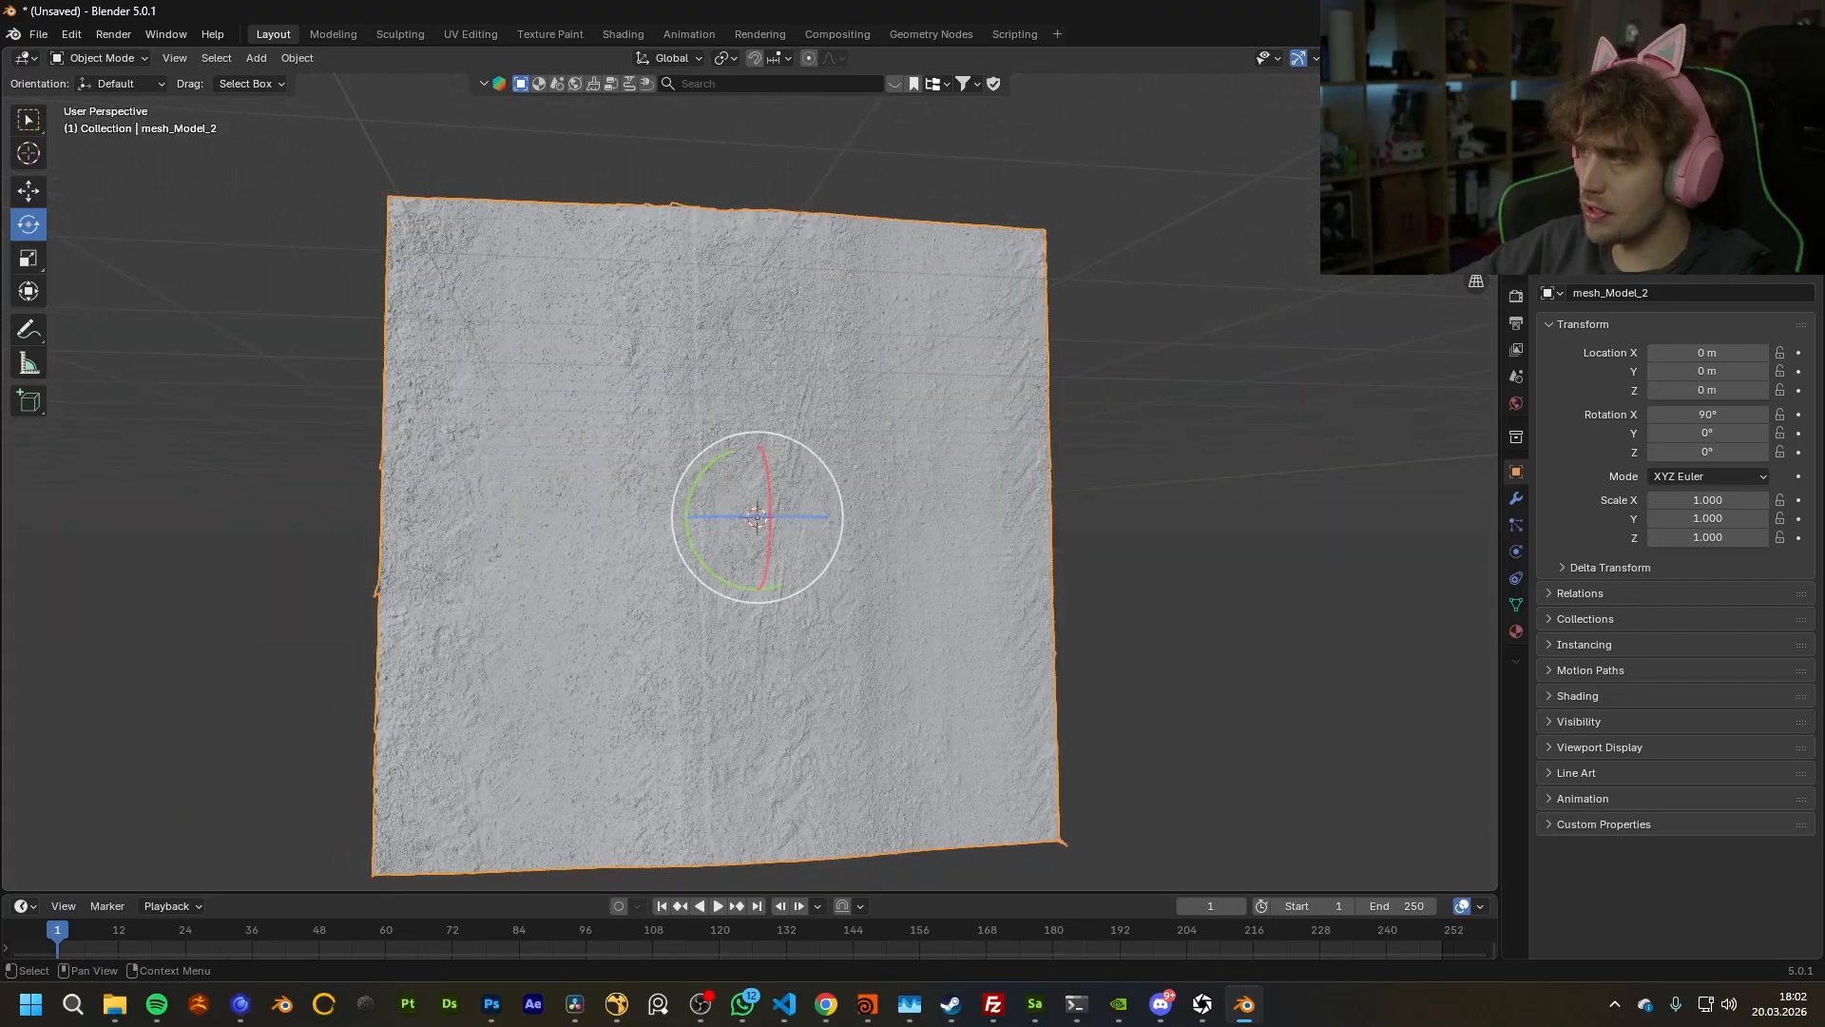
Step: Select the plane and move it inside the scan's outline, to about X -1.31 m, Y -0.20 m, Z -1.28 m
click(1607, 137)
middle_drag(827, 475, 873, 547)
click(29, 193)
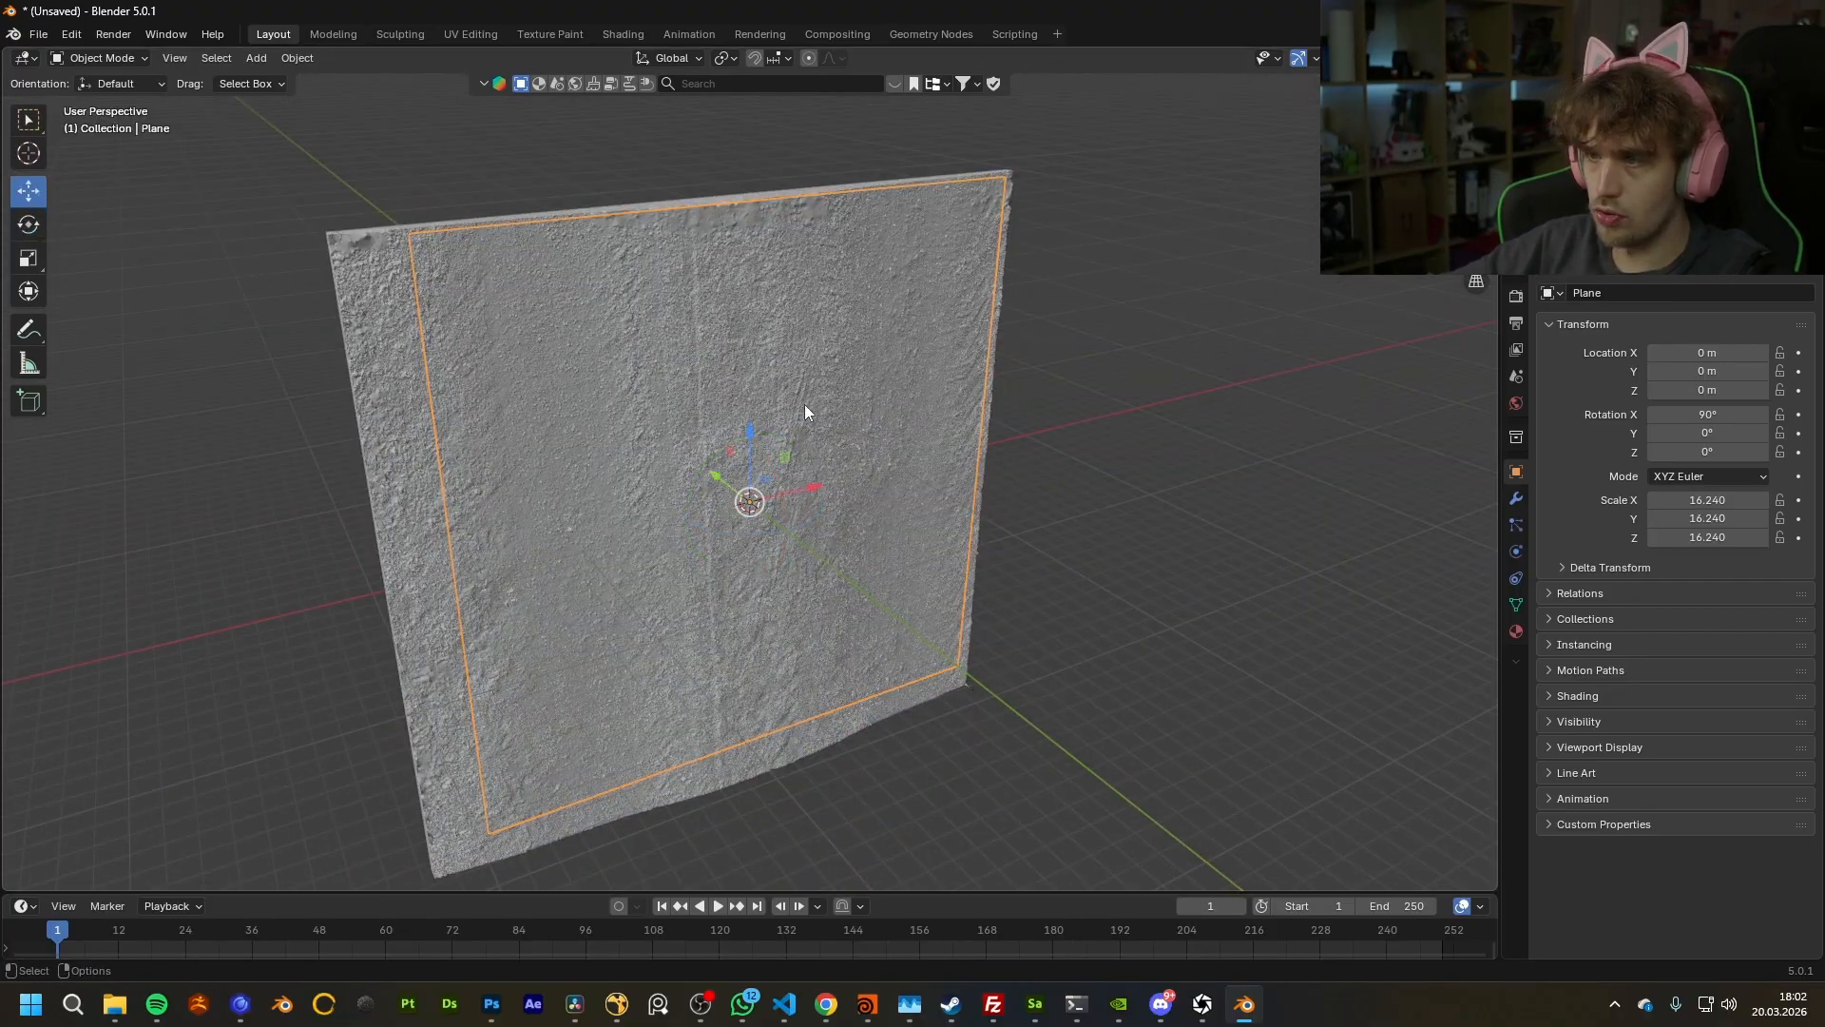
middle_drag(796, 394, 784, 428)
drag(749, 437, 559, 365)
middle_drag(559, 365, 702, 519)
drag(701, 519, 704, 528)
middle_drag(704, 528, 734, 504)
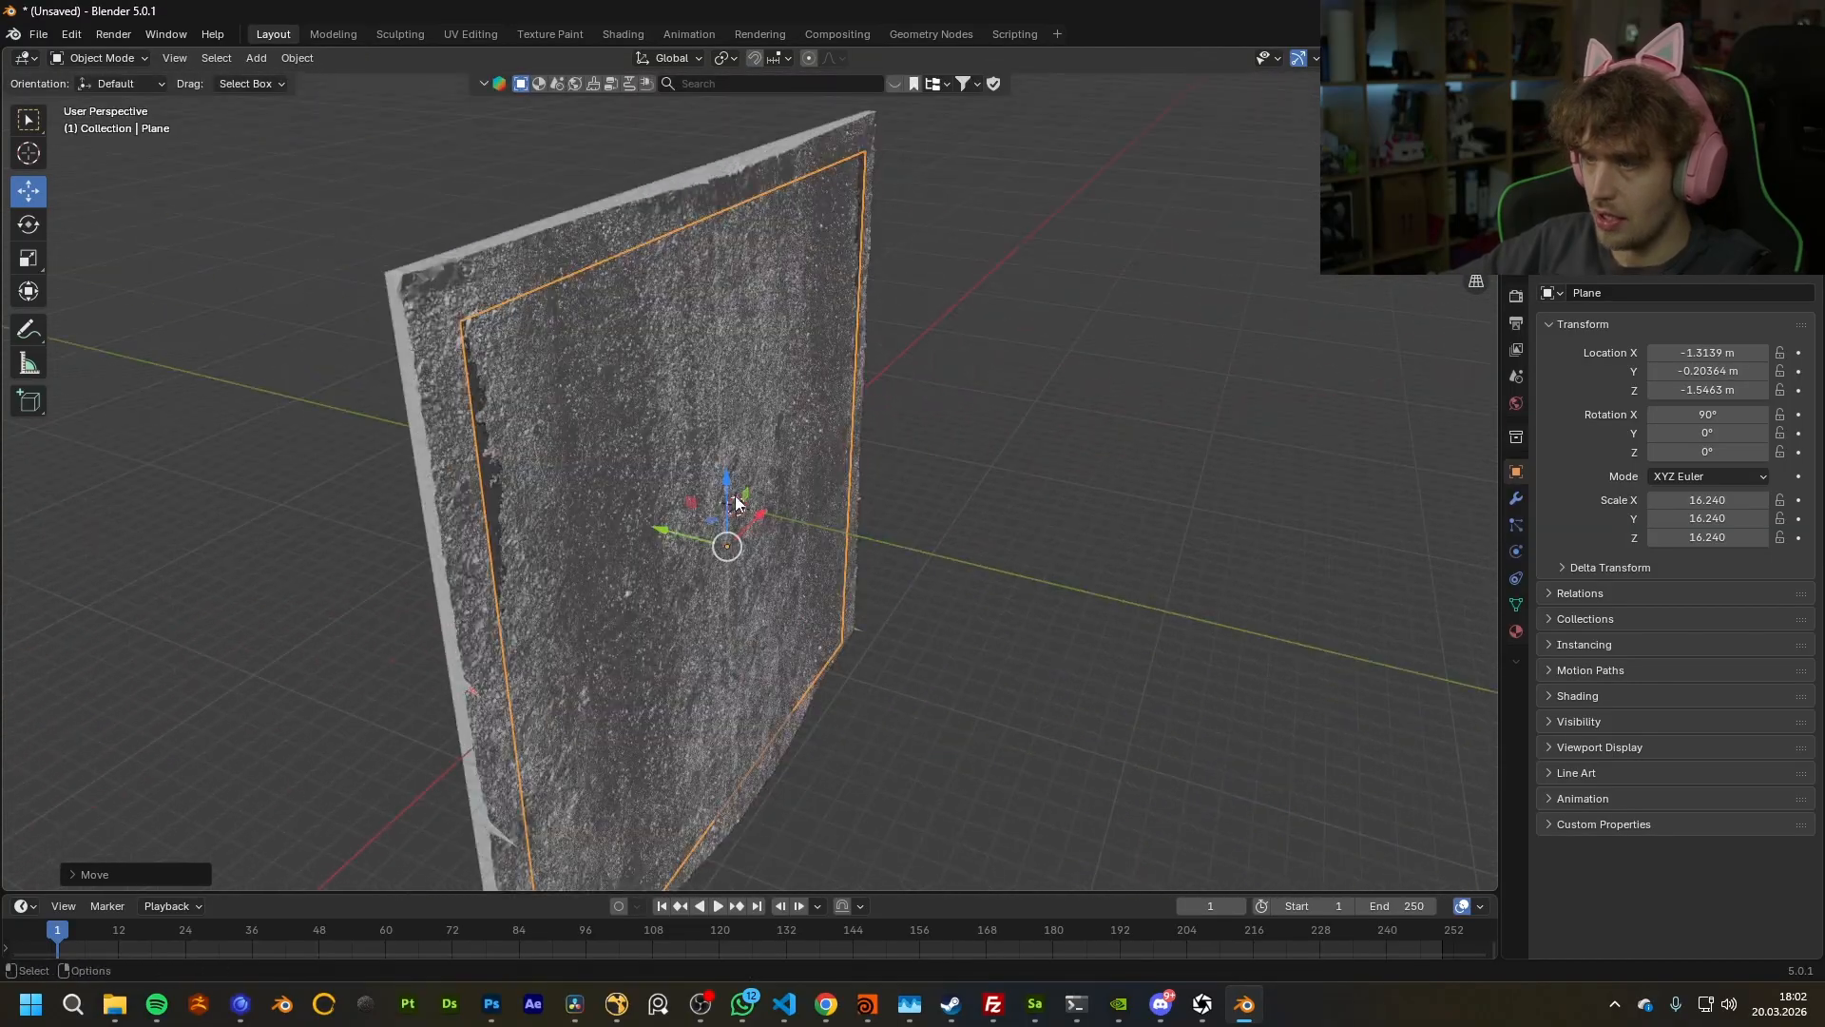
drag(724, 490, 725, 456)
middle_drag(726, 456, 660, 409)
Step: Scale the plane down to about 15.57 so its edges stay within the scanned mesh
key(s)
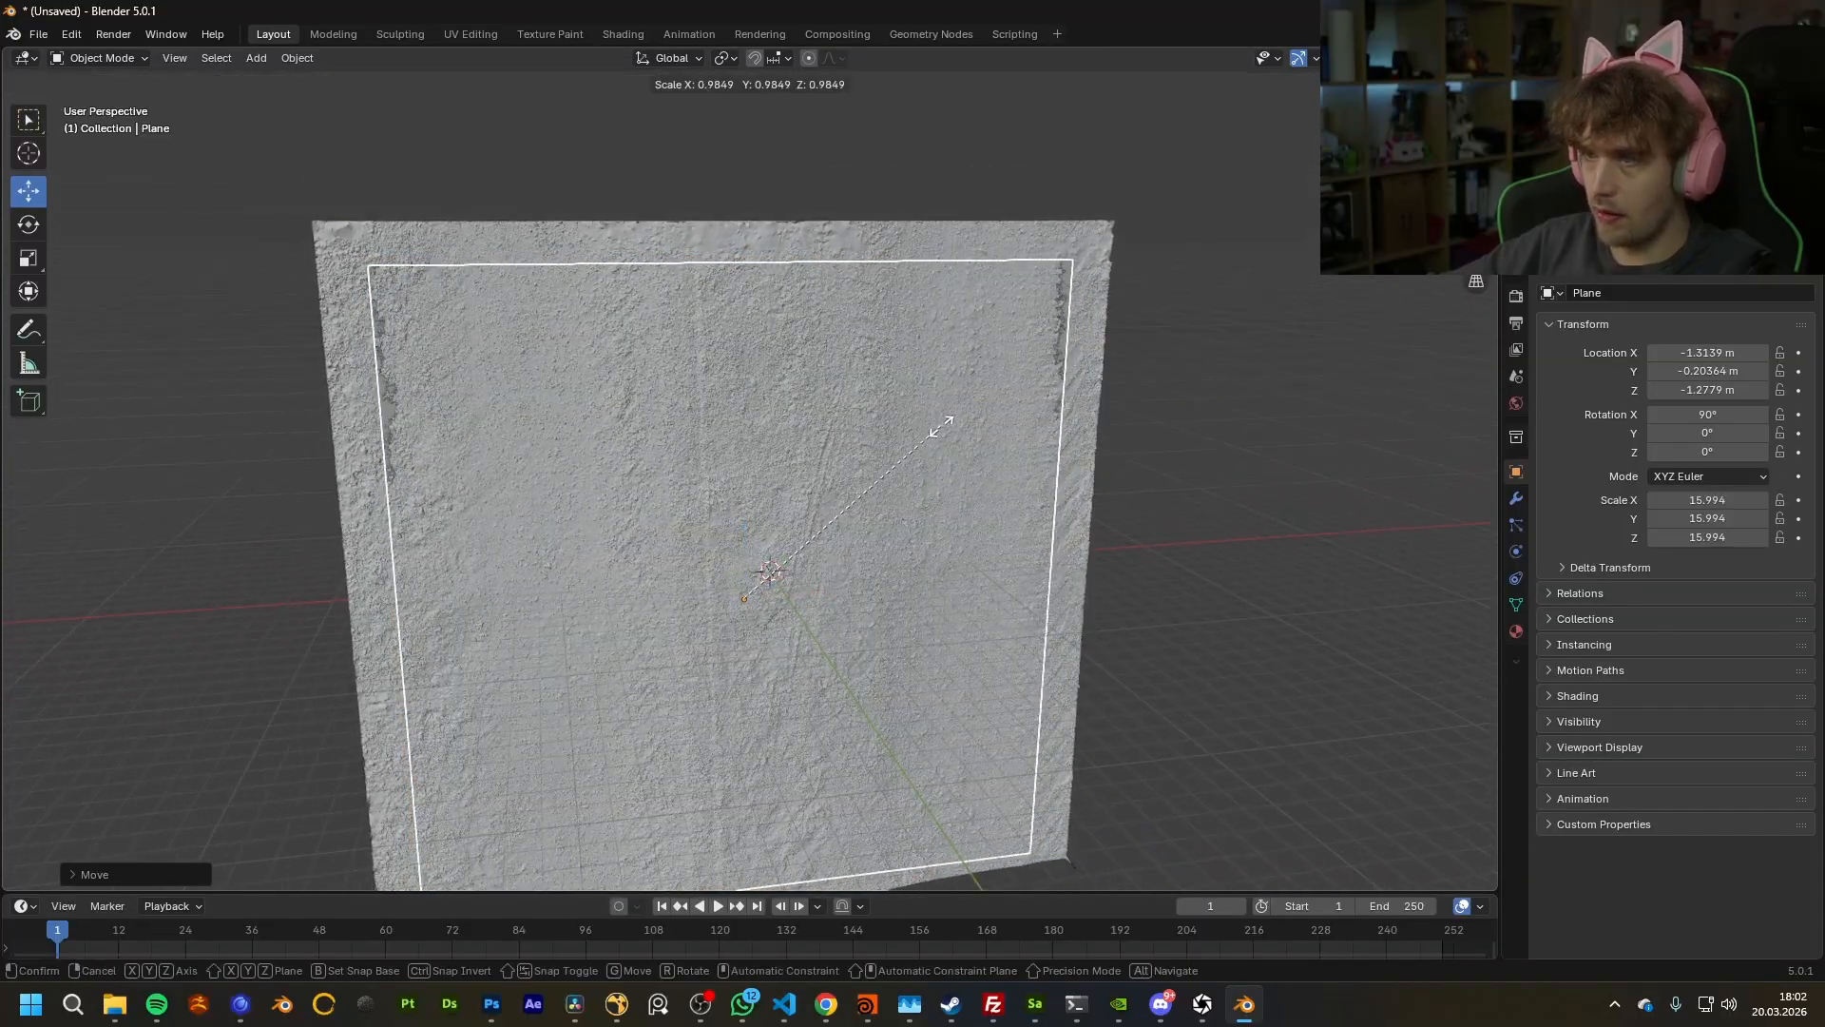
click(956, 463)
middle_drag(956, 463, 631, 584)
middle_drag(439, 271, 408, 253)
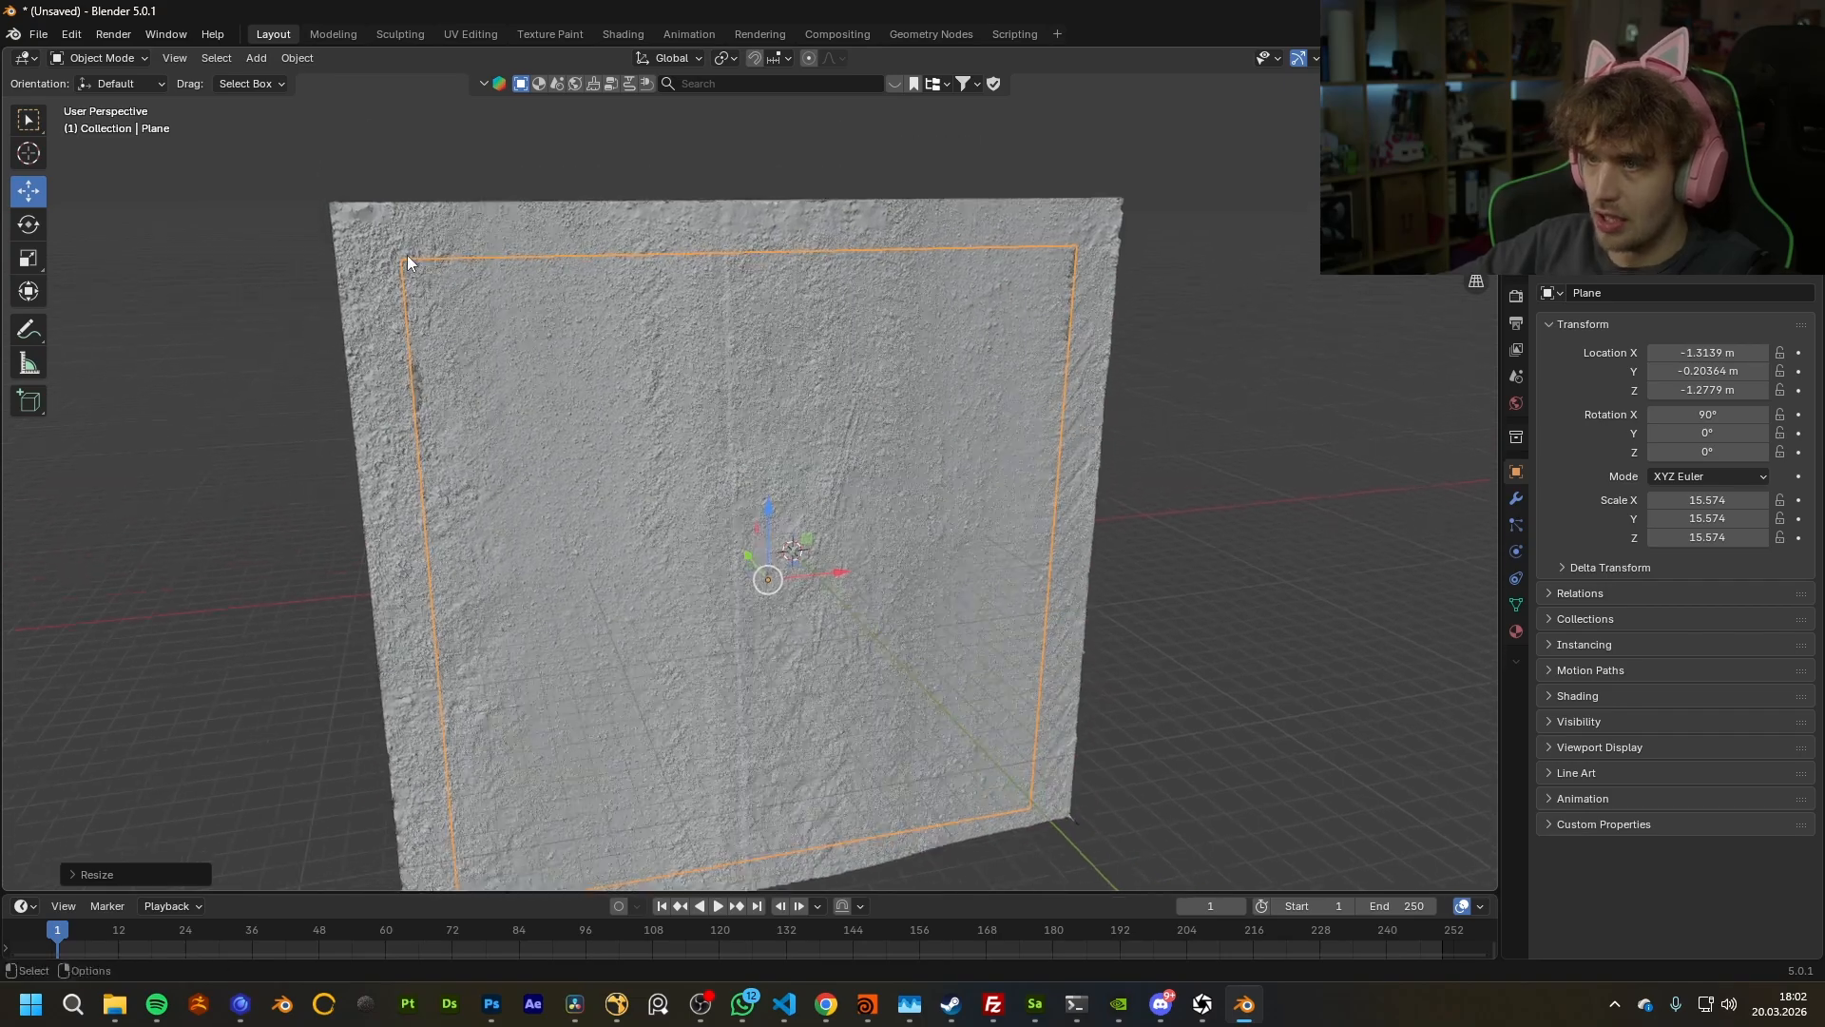
middle_drag(584, 298, 591, 293)
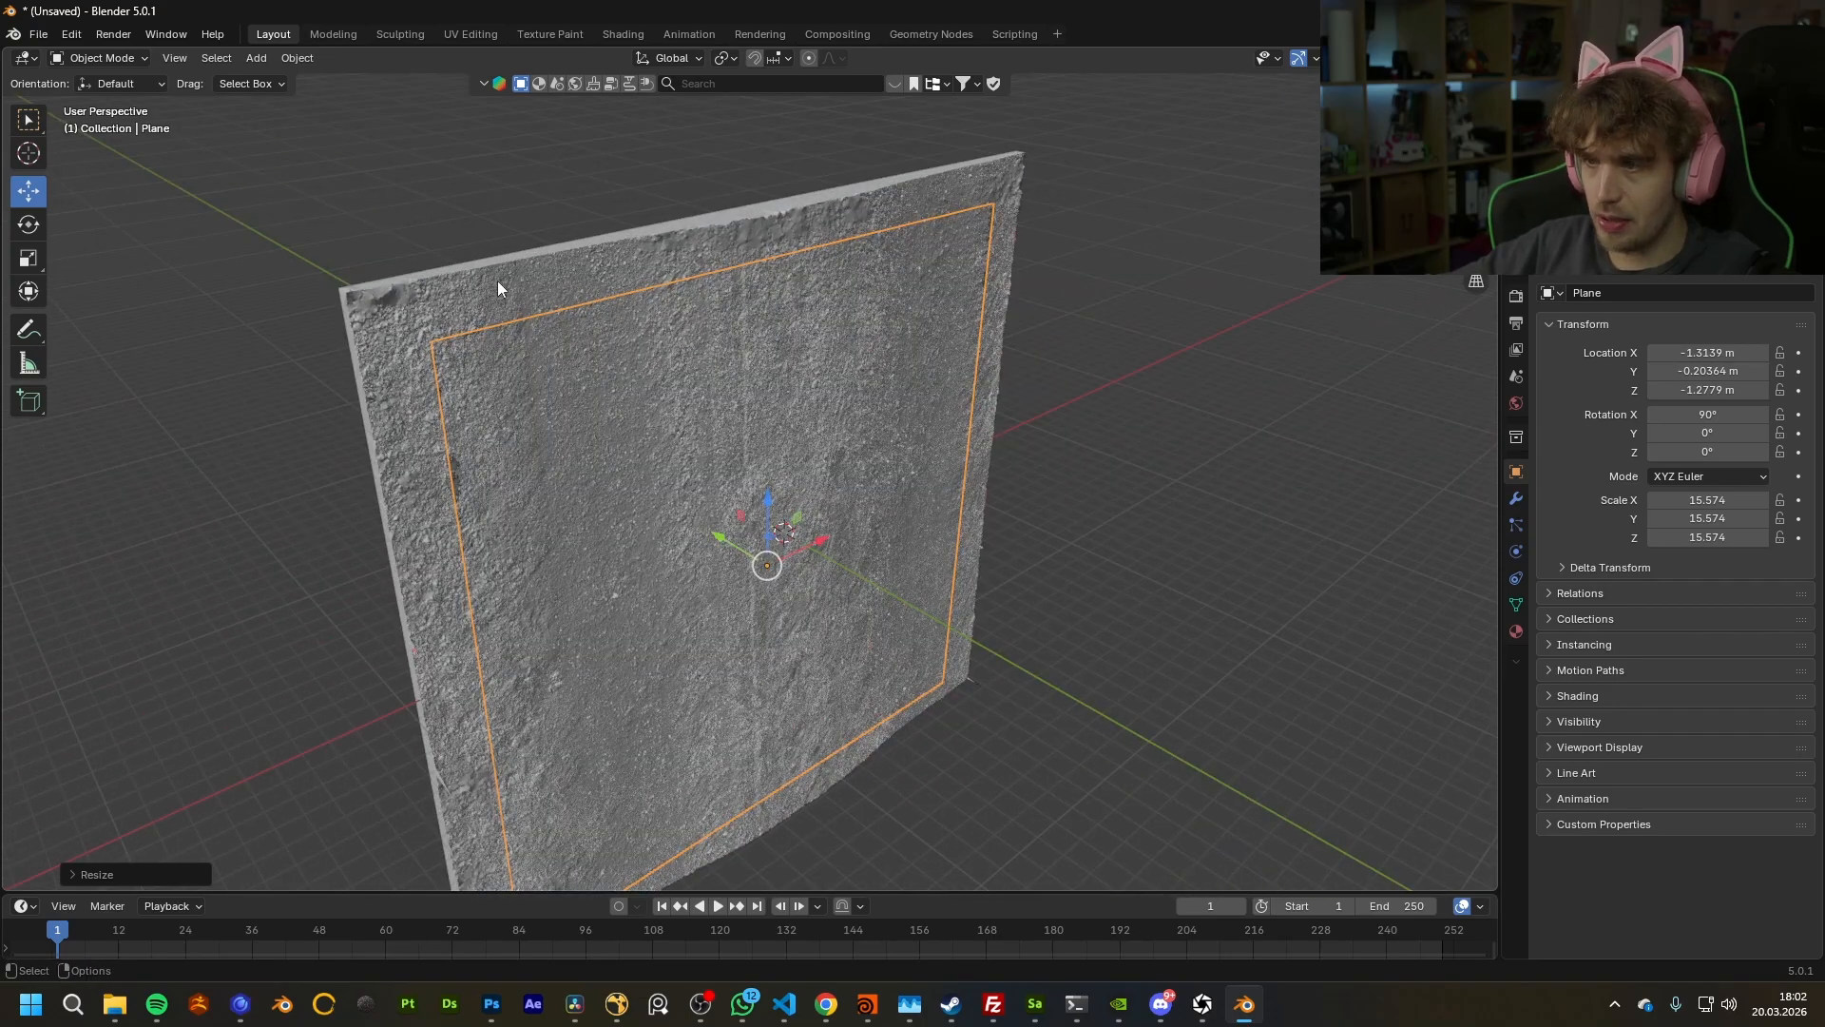
middle_drag(696, 406, 477, 304)
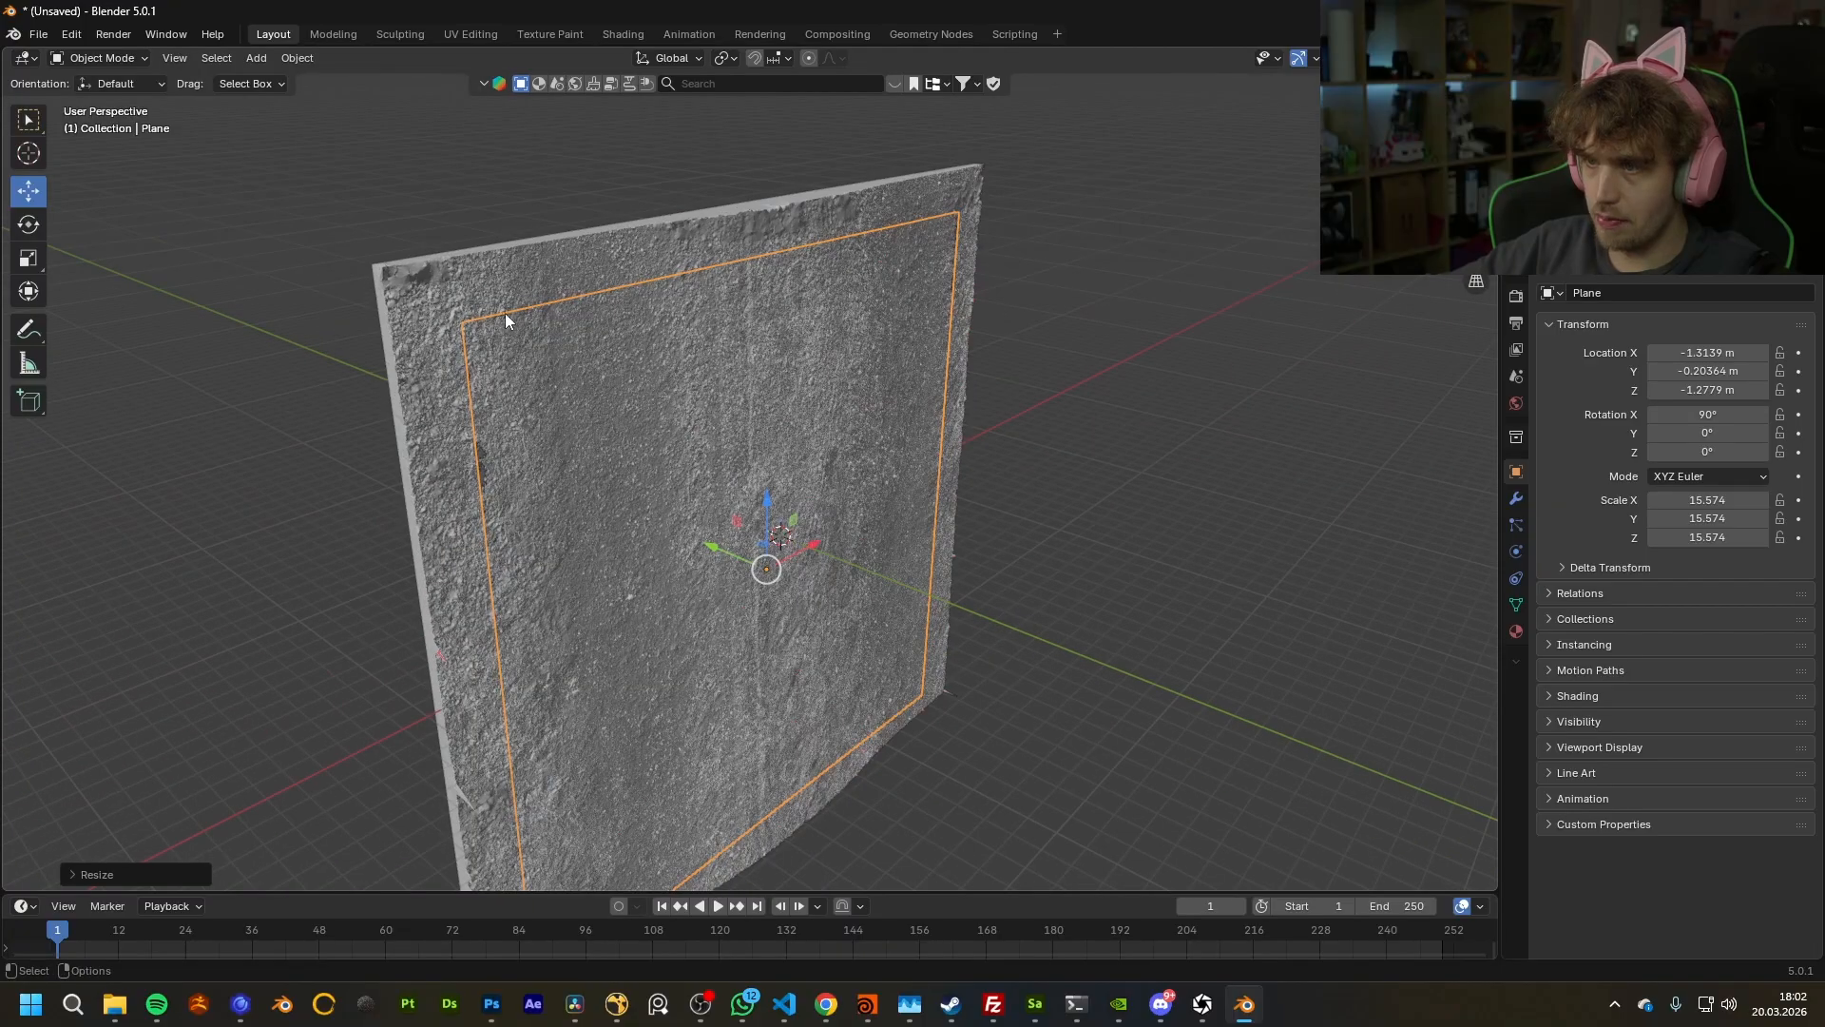
Step: Fine-tune the plane's depth against the scan surface by moving it along Y to about -0.204 m
drag(725, 557, 722, 559)
scroll(495, 504, up, 2)
middle_drag(367, 458, 516, 435)
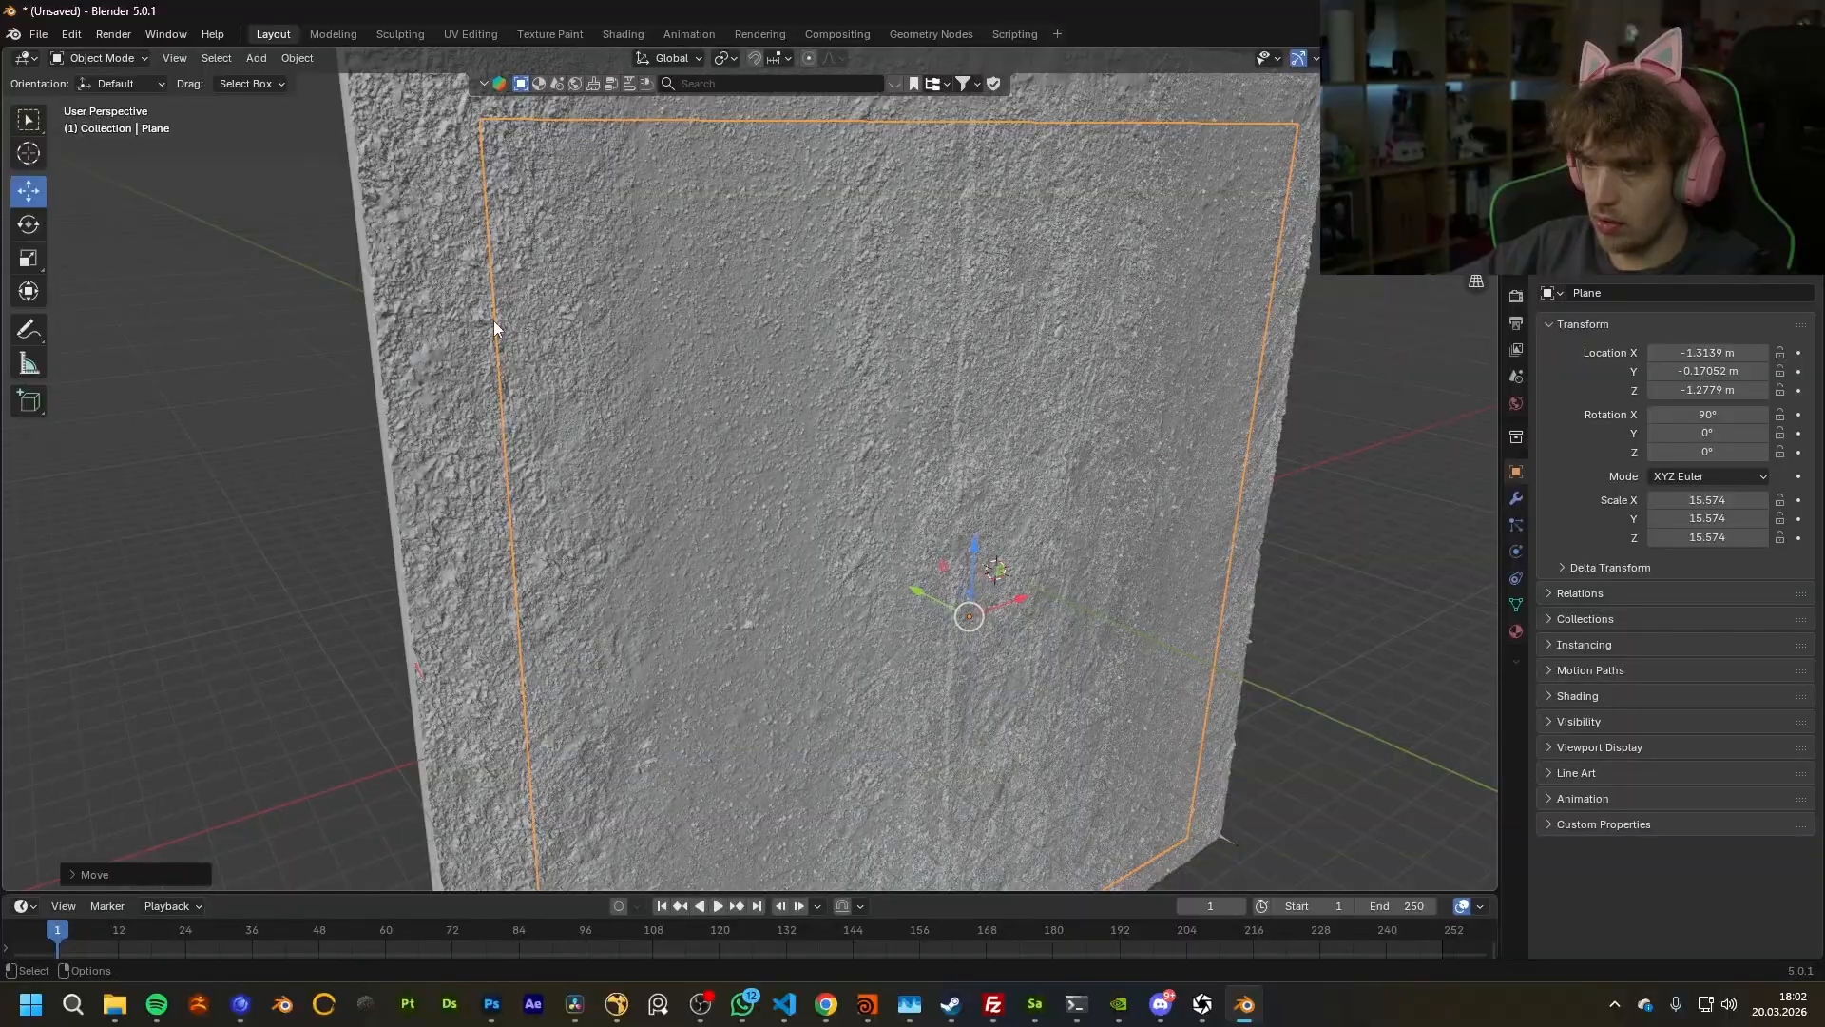
drag(935, 602, 930, 605)
mouse_move(929, 604)
middle_down()
mouse_move(820, 481)
mouse_move(789, 555)
mouse_move(857, 539)
mouse_move(731, 314)
mouse_move(789, 402)
mouse_move(760, 380)
mouse_move(937, 476)
mouse_move(910, 593)
middle_up()
Step: Try rotating the scanned mesh slightly about the Z axis to align it with the plane, and undo the rotation
click(28, 224)
click(797, 422)
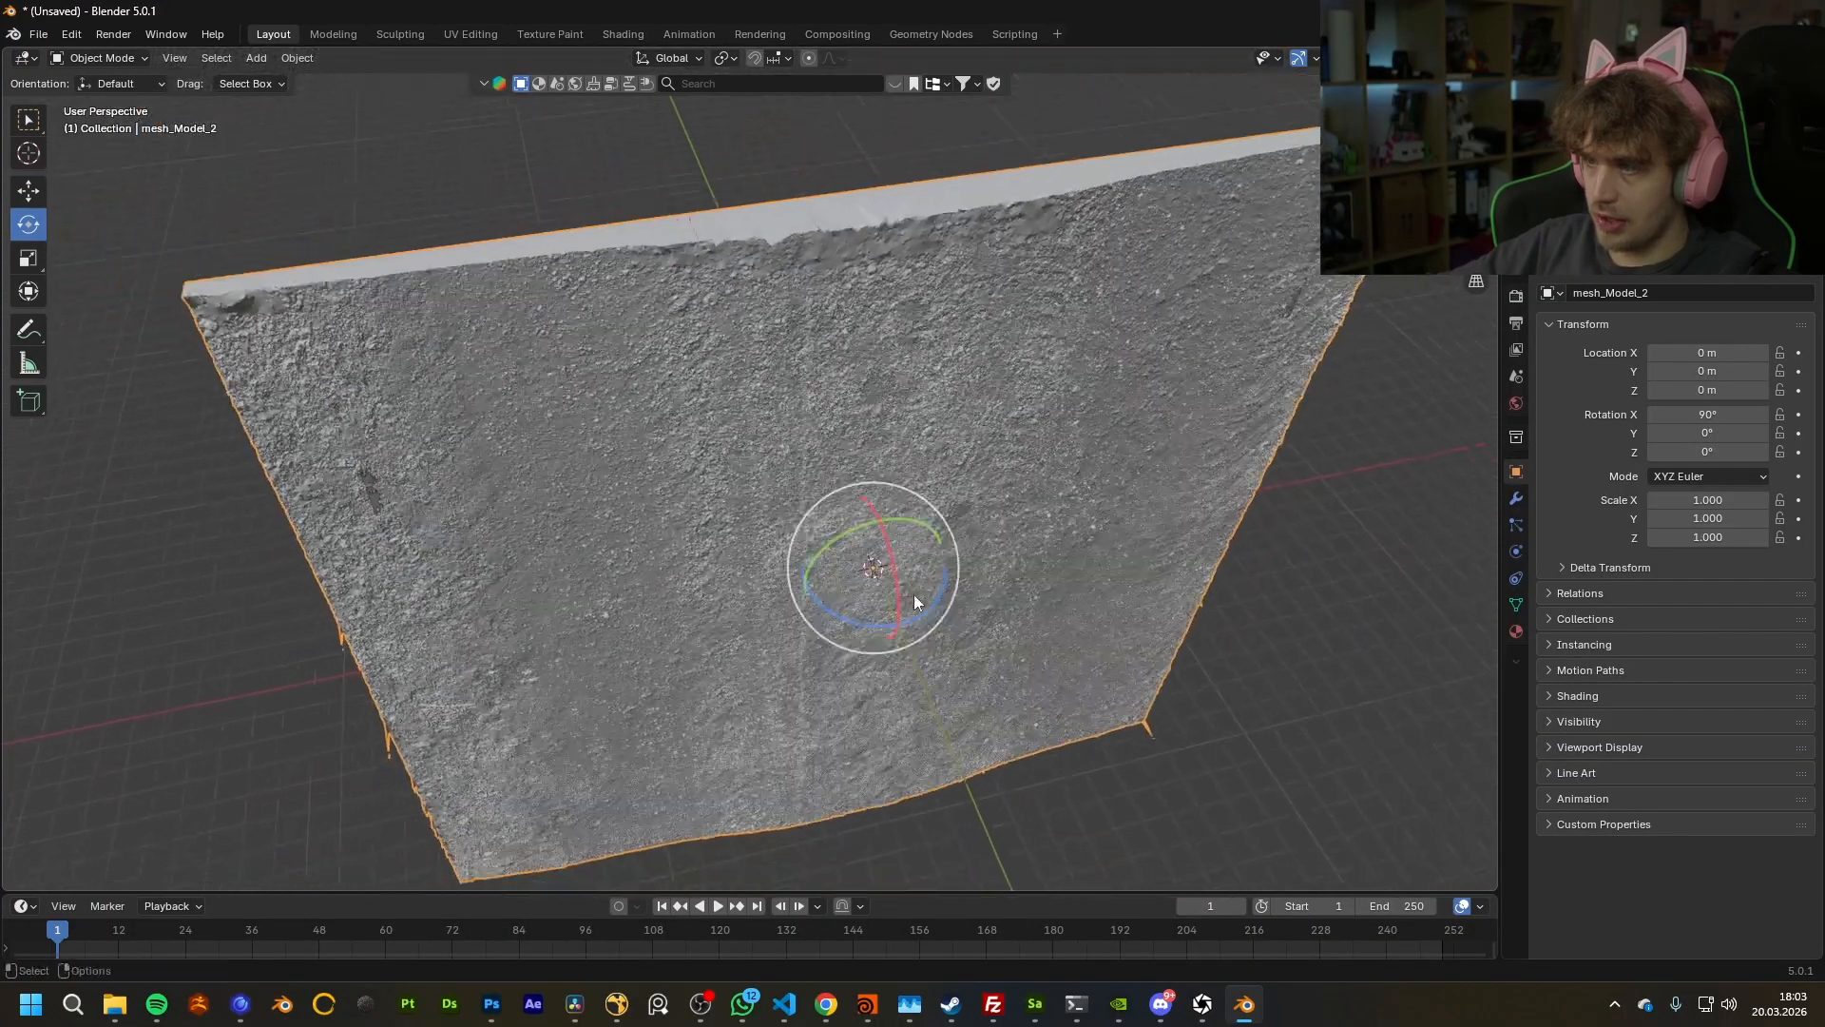
drag(929, 610, 903, 614)
click(581, 425)
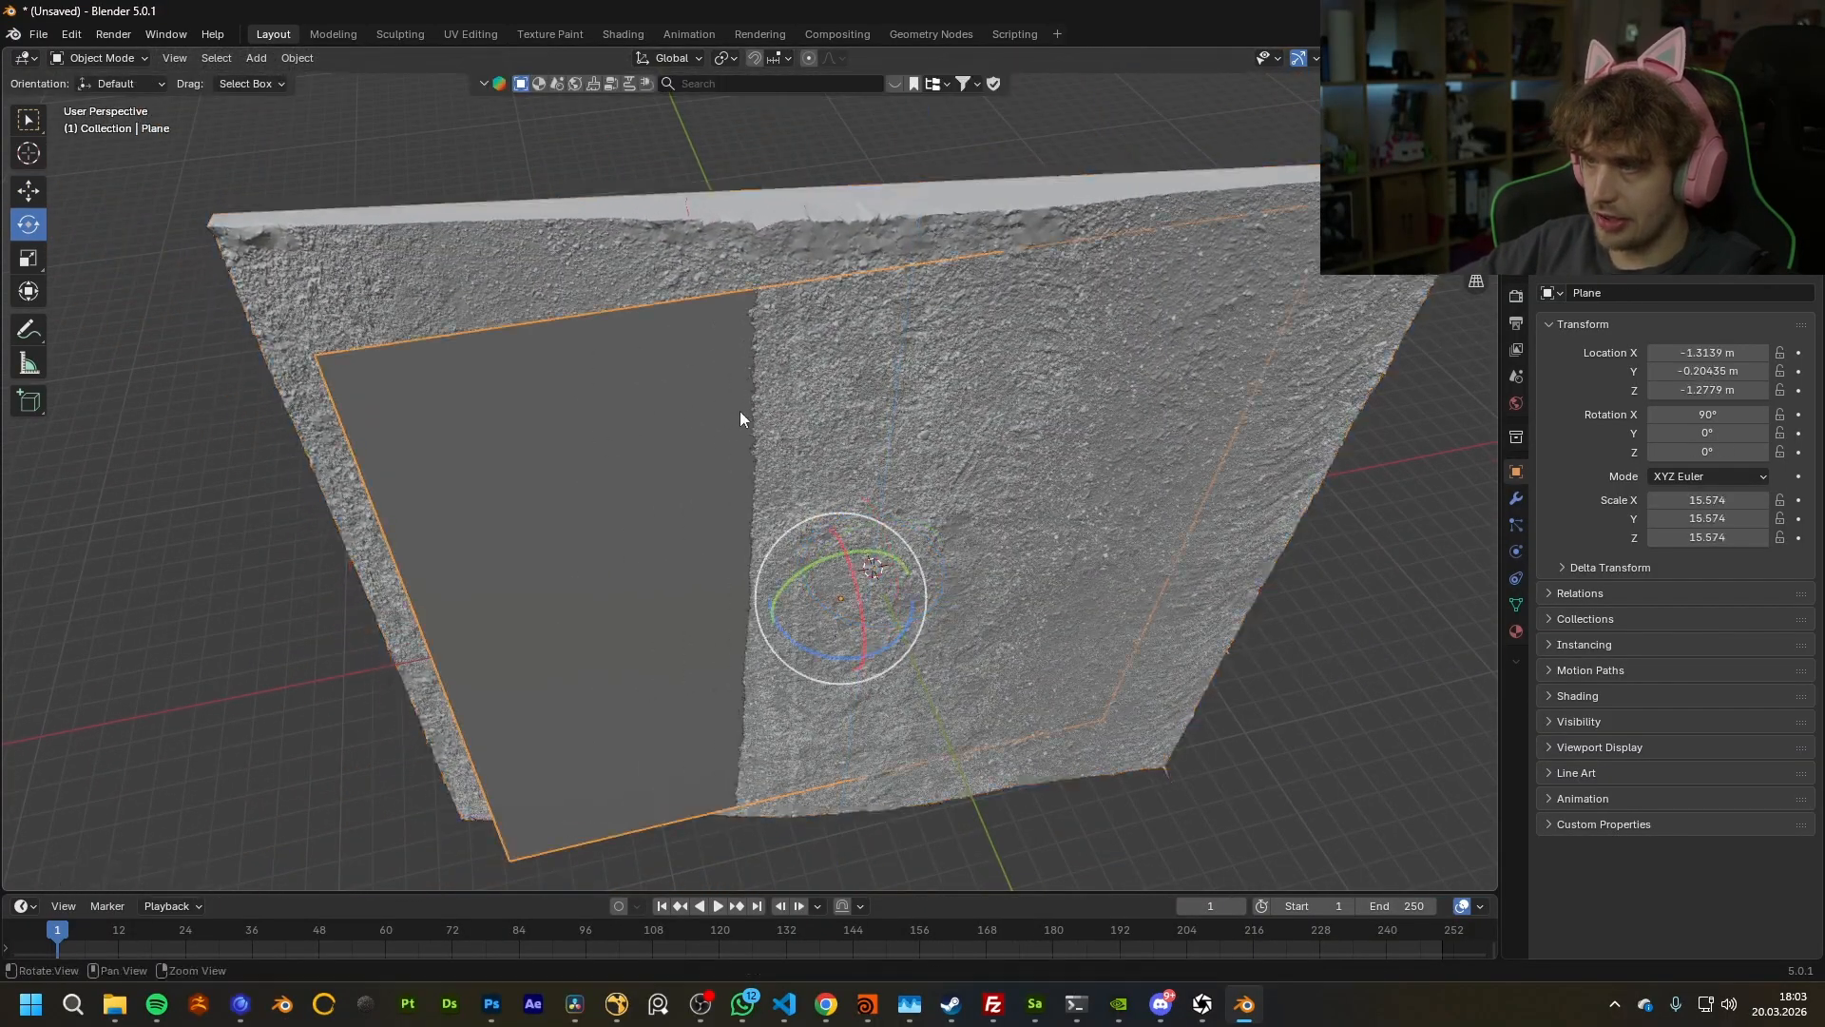
alt+drag(726, 410, 806, 382)
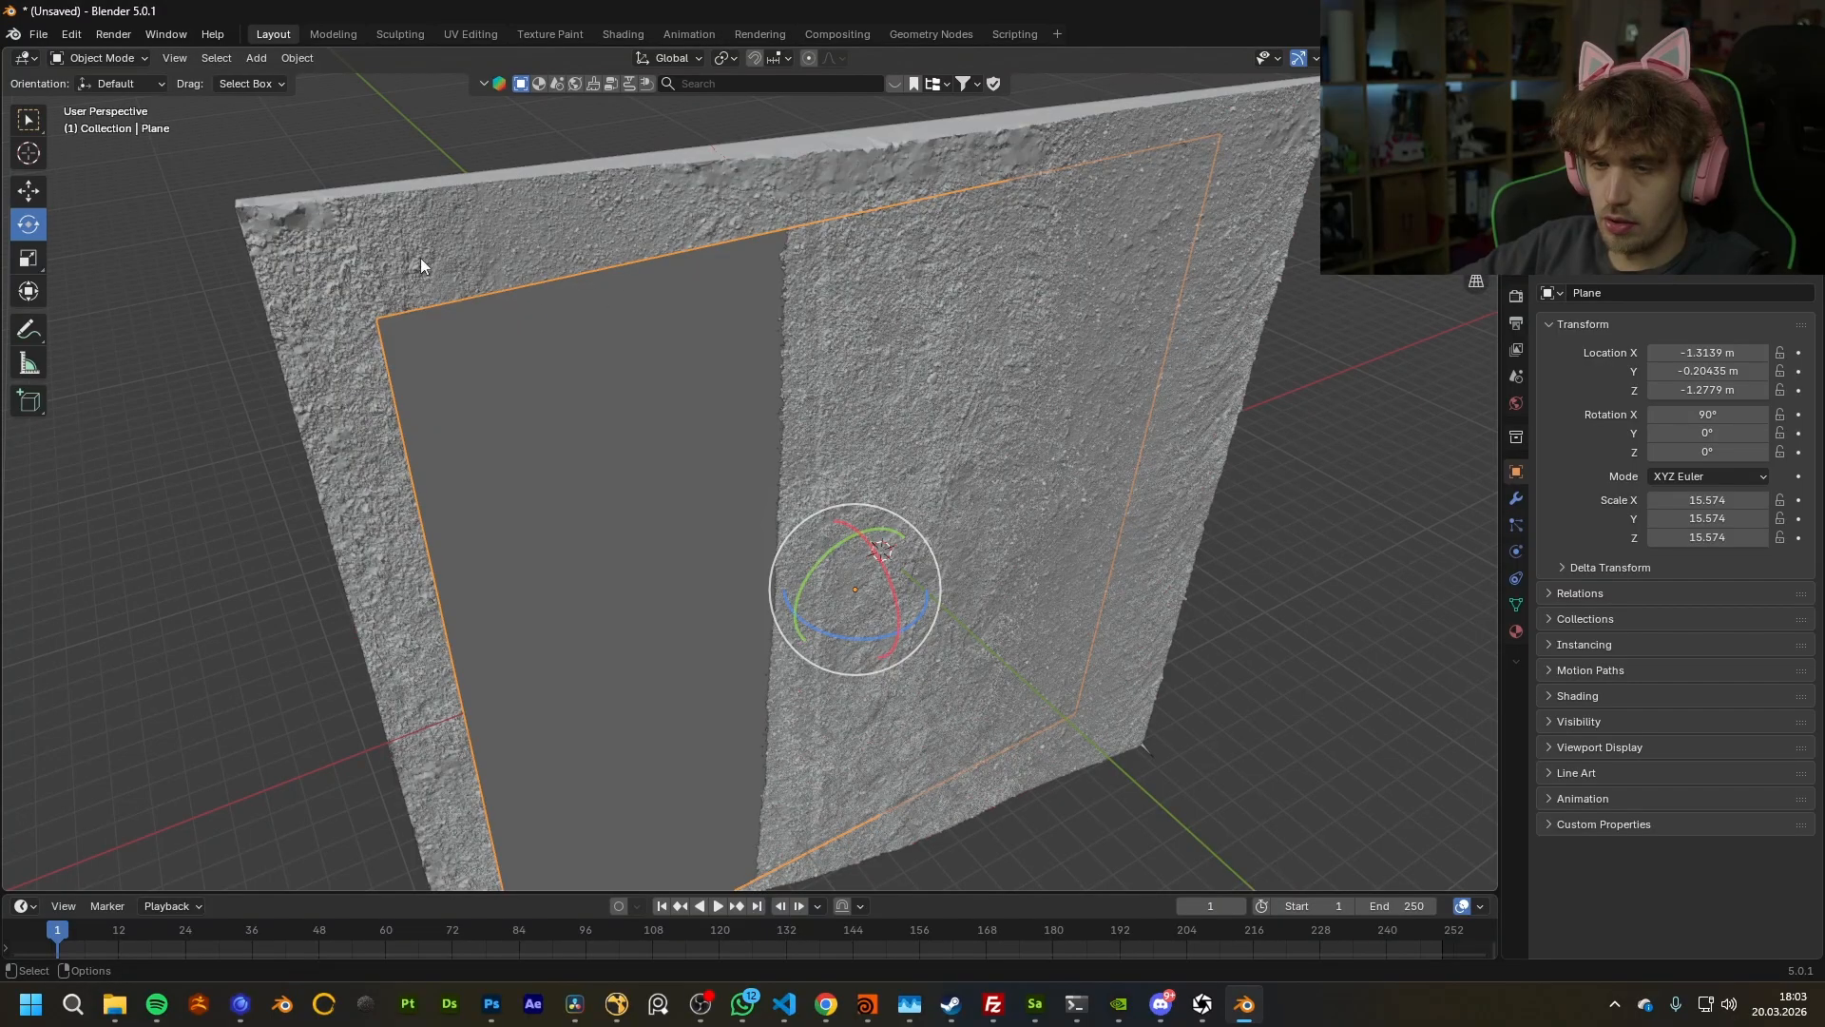
middle_drag(612, 297, 618, 323)
drag(883, 736, 867, 741)
key(ctrl+z)
key(ctrl+z)
key(ctrl+z)
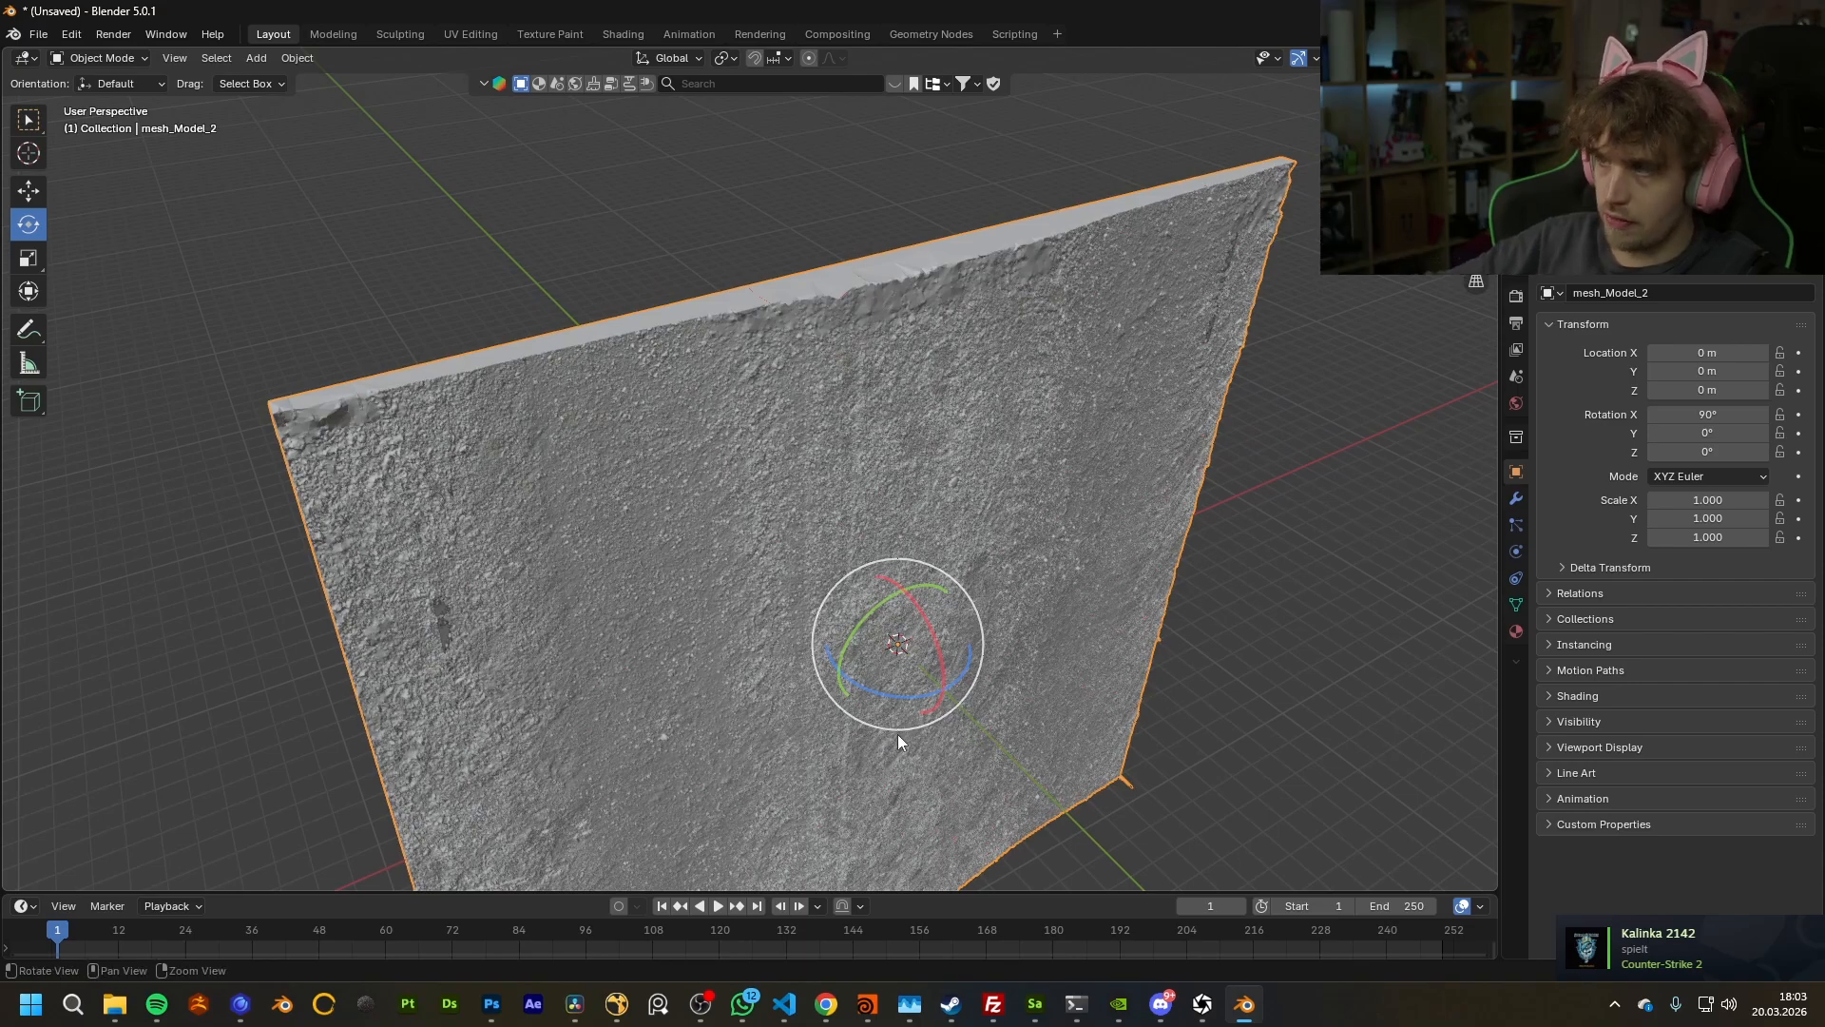
middle_drag(882, 734, 767, 613)
key(ctrl+shift+z)
Step: Rescale the plane to about 15.66 and move it along Y to about -0.188 m, just behind the scan surface
click(32, 200)
drag(823, 595, 1171, 196)
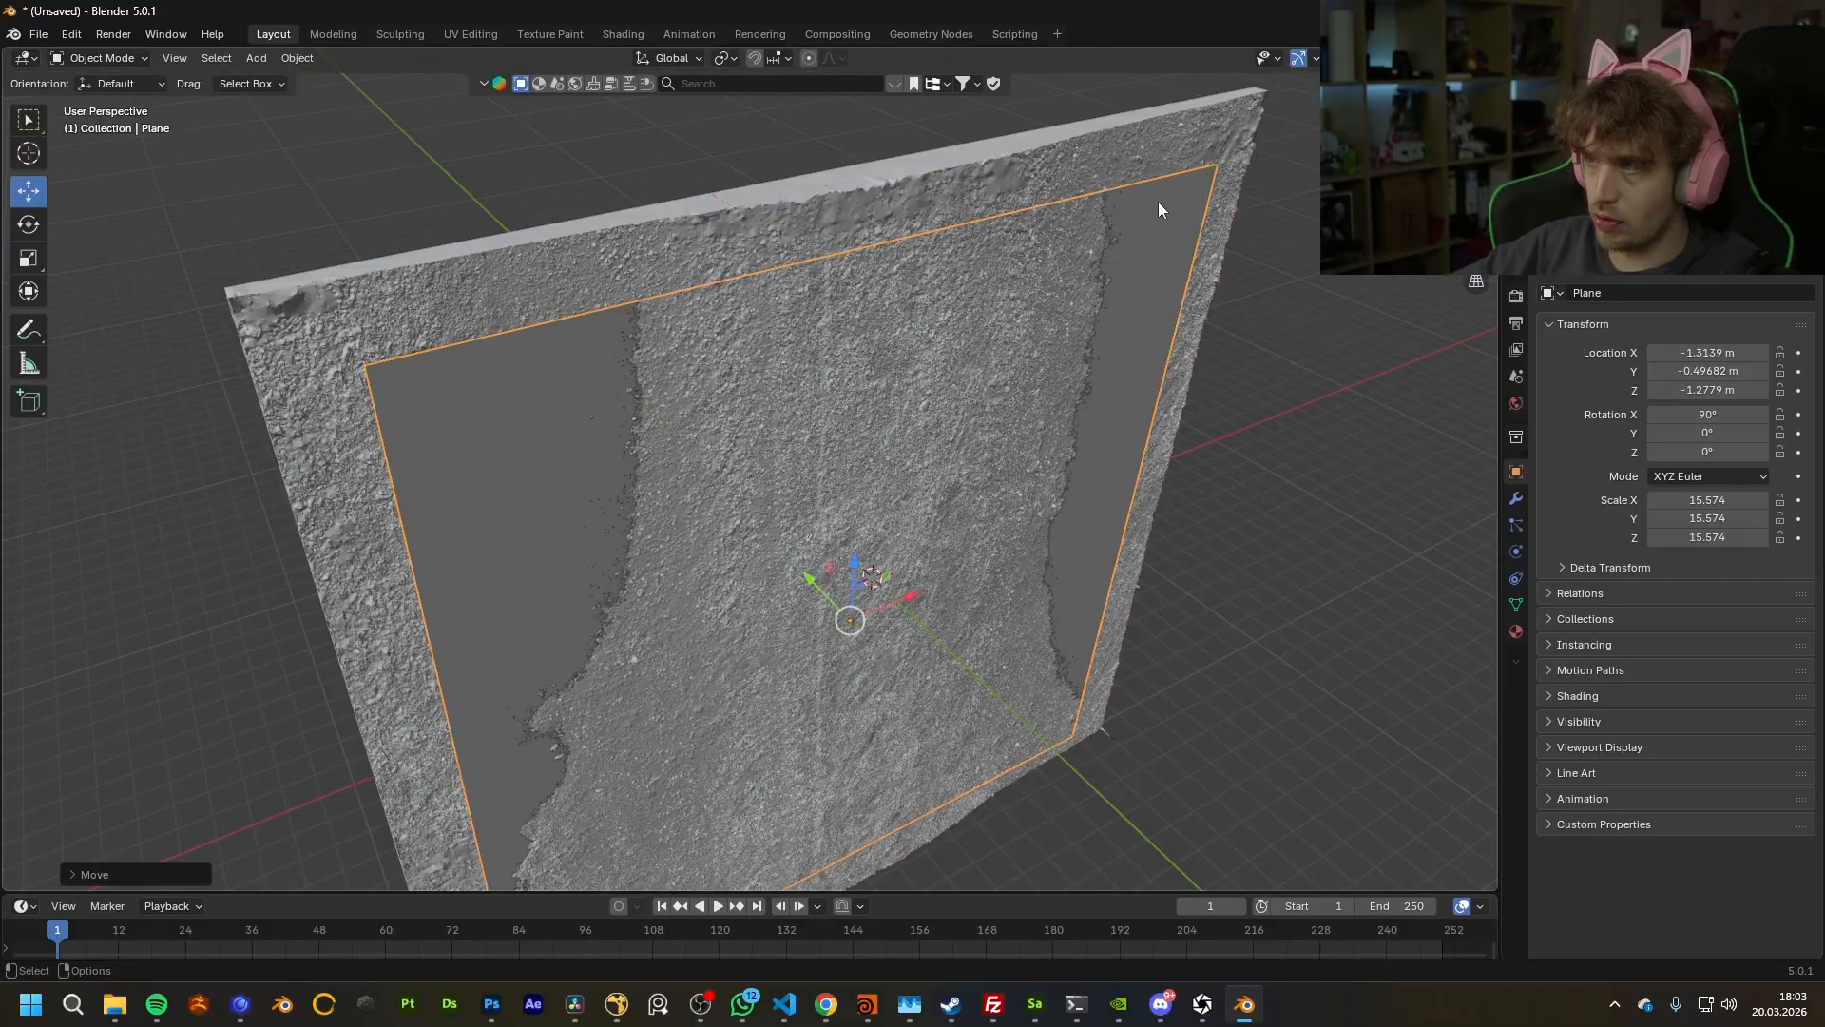
shift+middle_drag(655, 396, 710, 419)
middle_drag(848, 613, 676, 436)
key(s)
click(620, 384)
key(g)
key(y)
drag(853, 578, 848, 576)
Step: Nudge the plane along Y to about -0.167 m and check its edge against the scan surface up close
scroll(488, 342, up, 4)
mouse_move(489, 342)
shift+middle_down()
mouse_move(667, 490)
mouse_move(499, 309)
shift+middle_up()
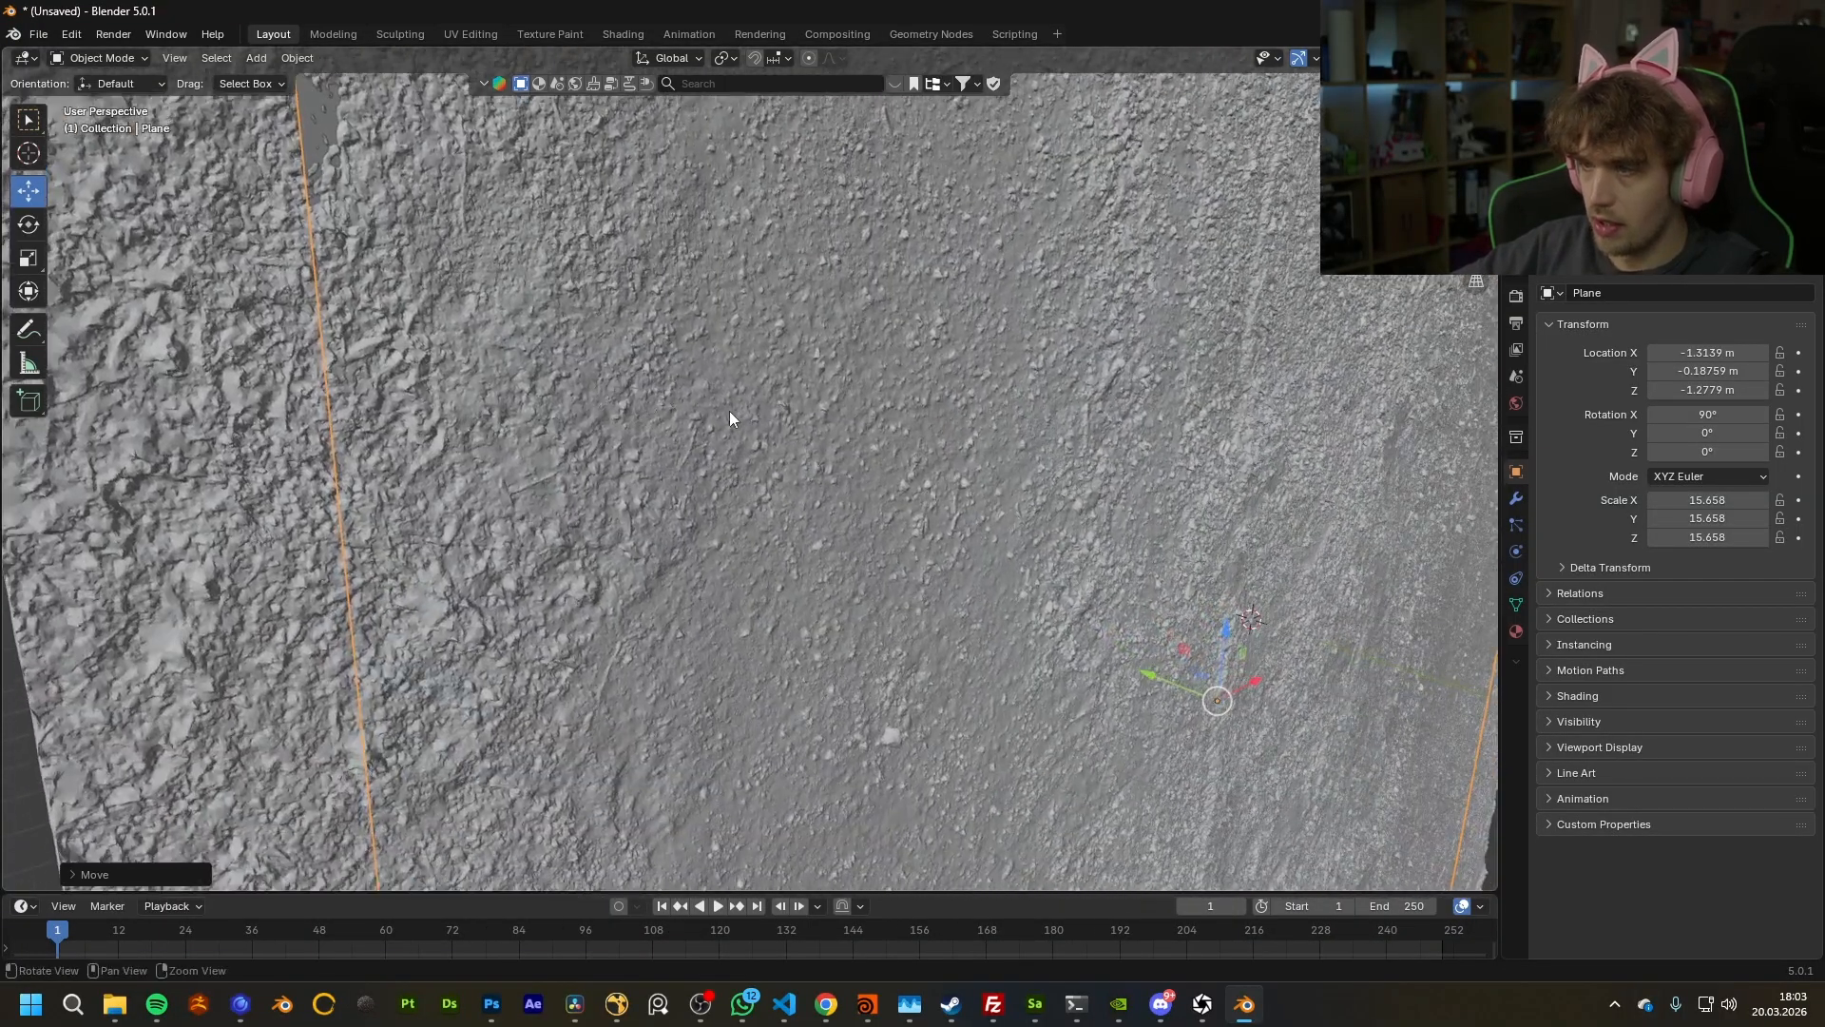
shift+middle_drag(722, 418, 719, 492)
scroll(719, 492, down, 2)
drag(1075, 683, 989, 631)
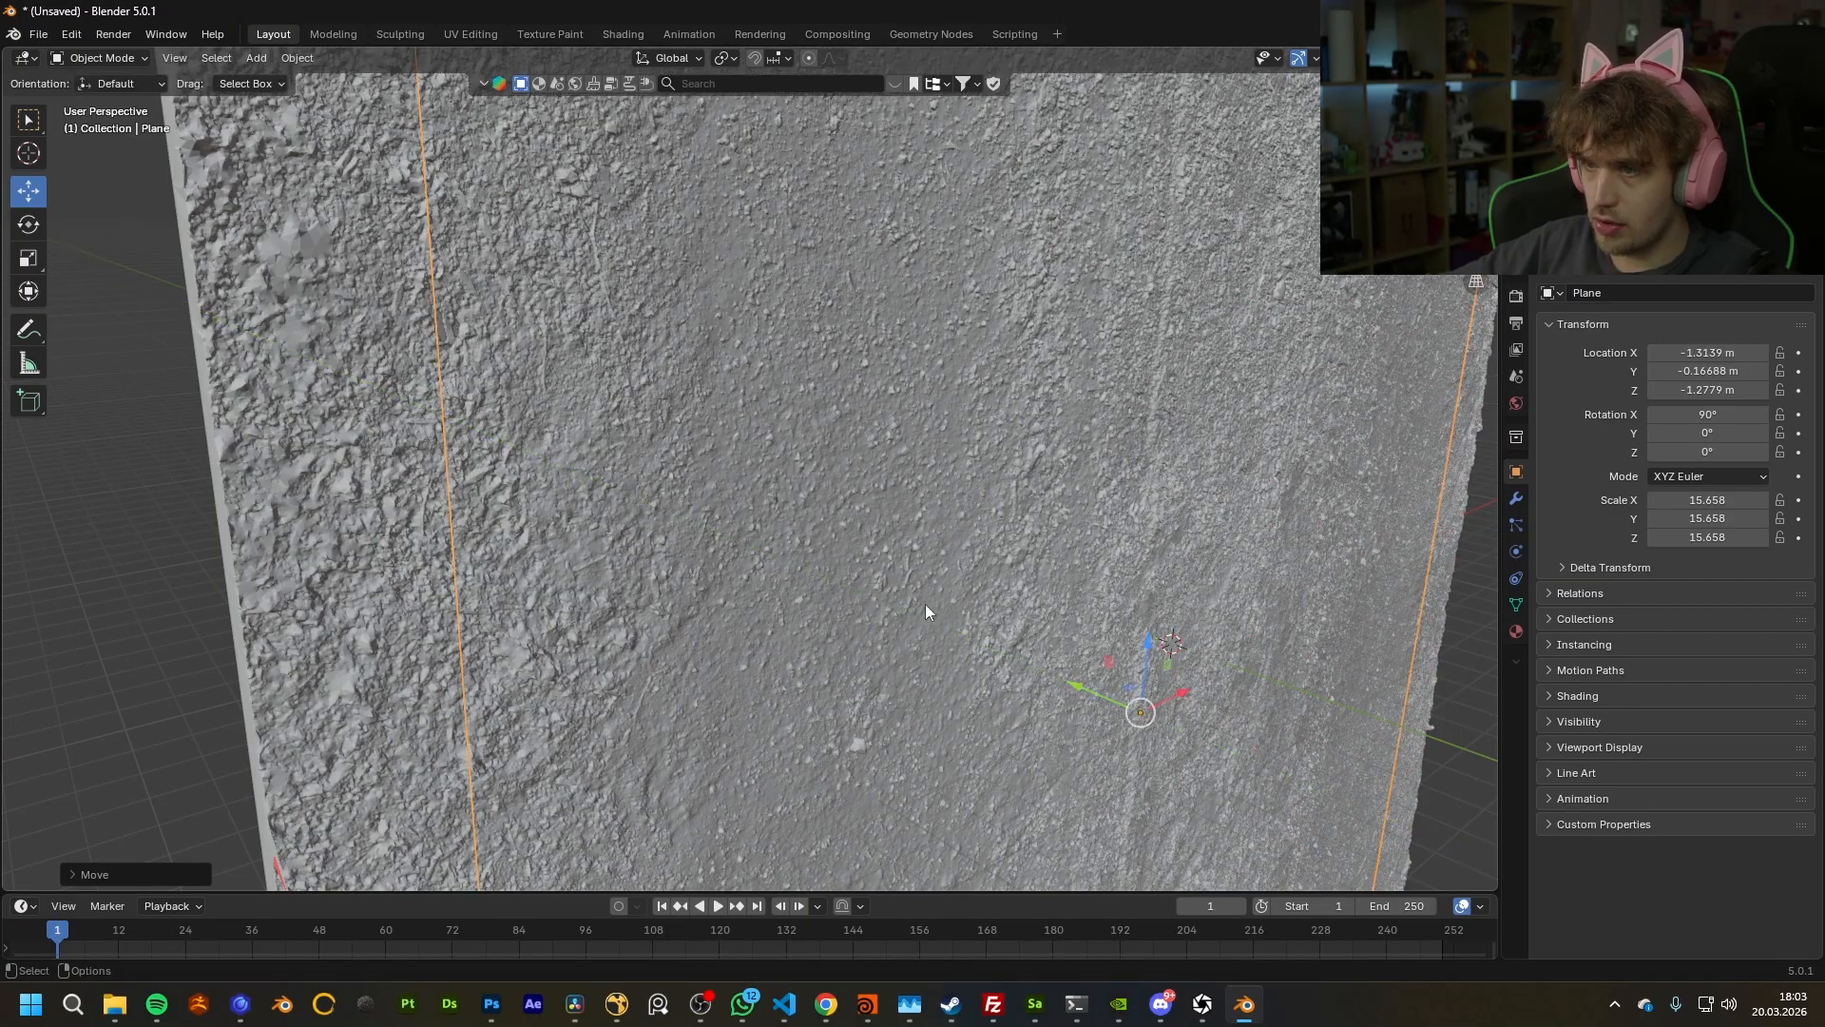
scroll(414, 283, up, 3)
shift+middle_drag(390, 276, 481, 427)
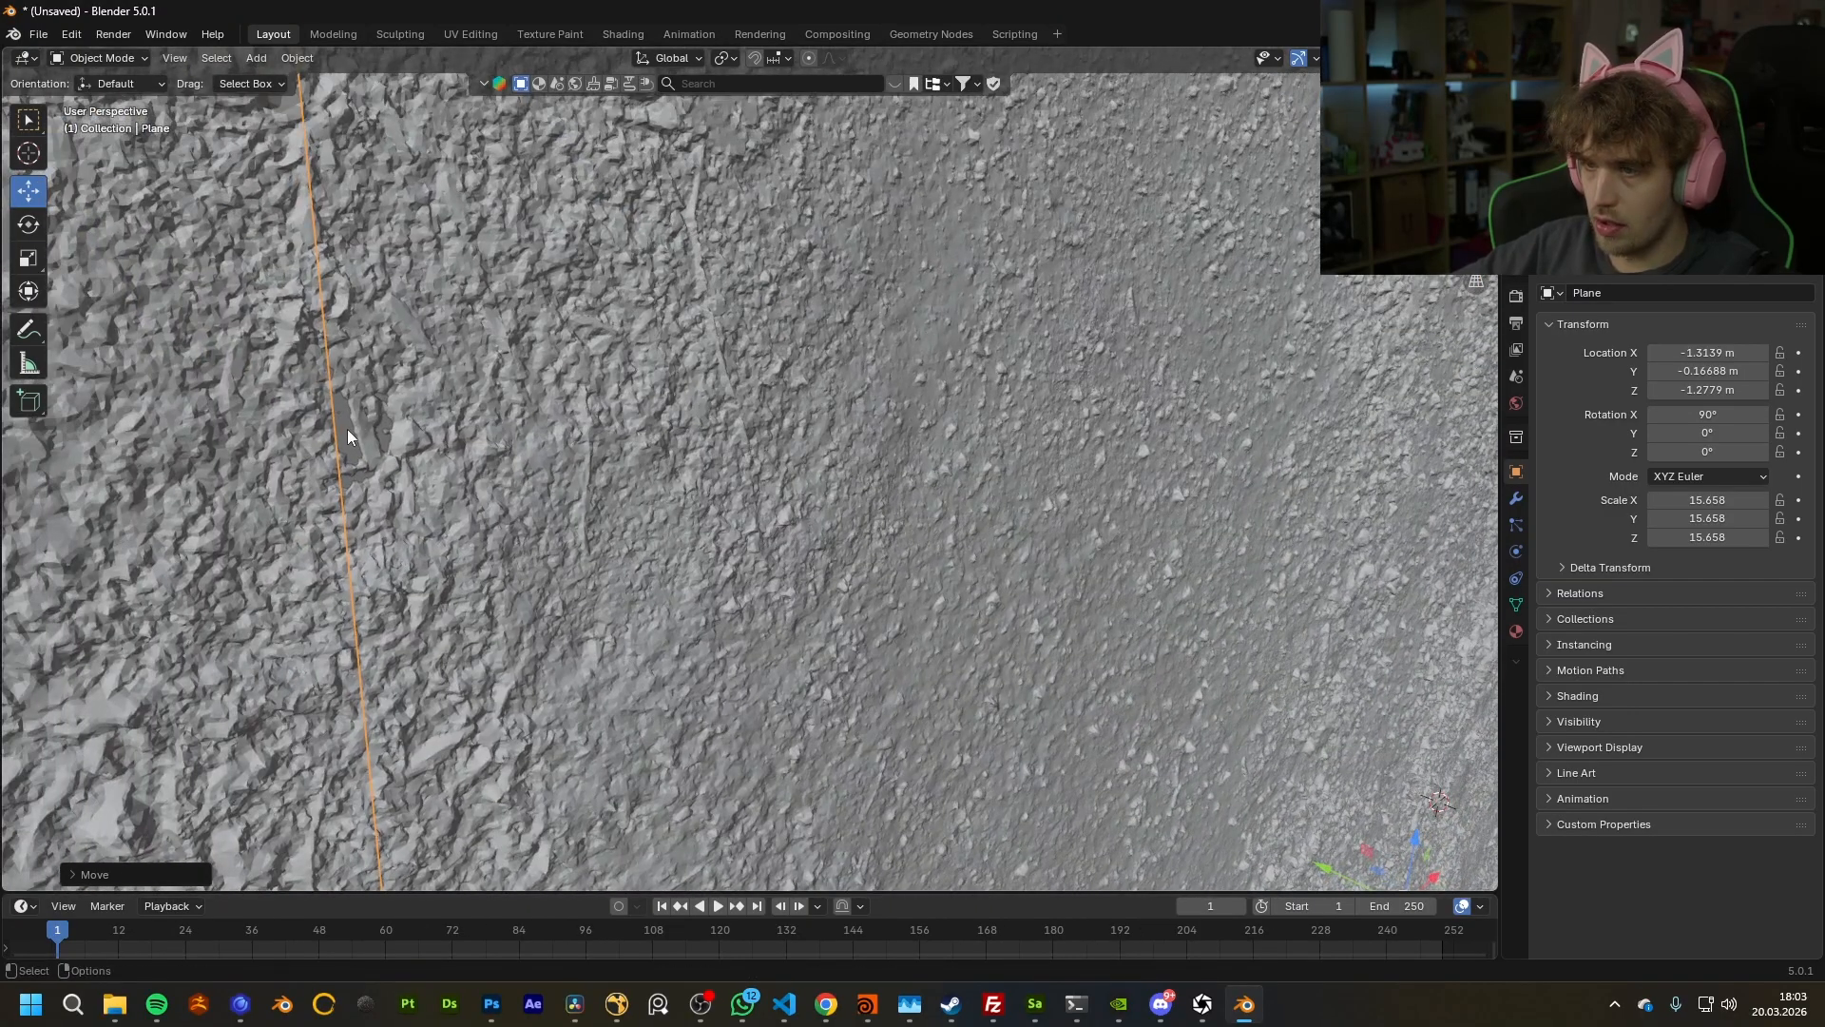
Step: Start a Wavefront OBJ export of the plane, limited to the selection only
scroll(350, 425, down, 8)
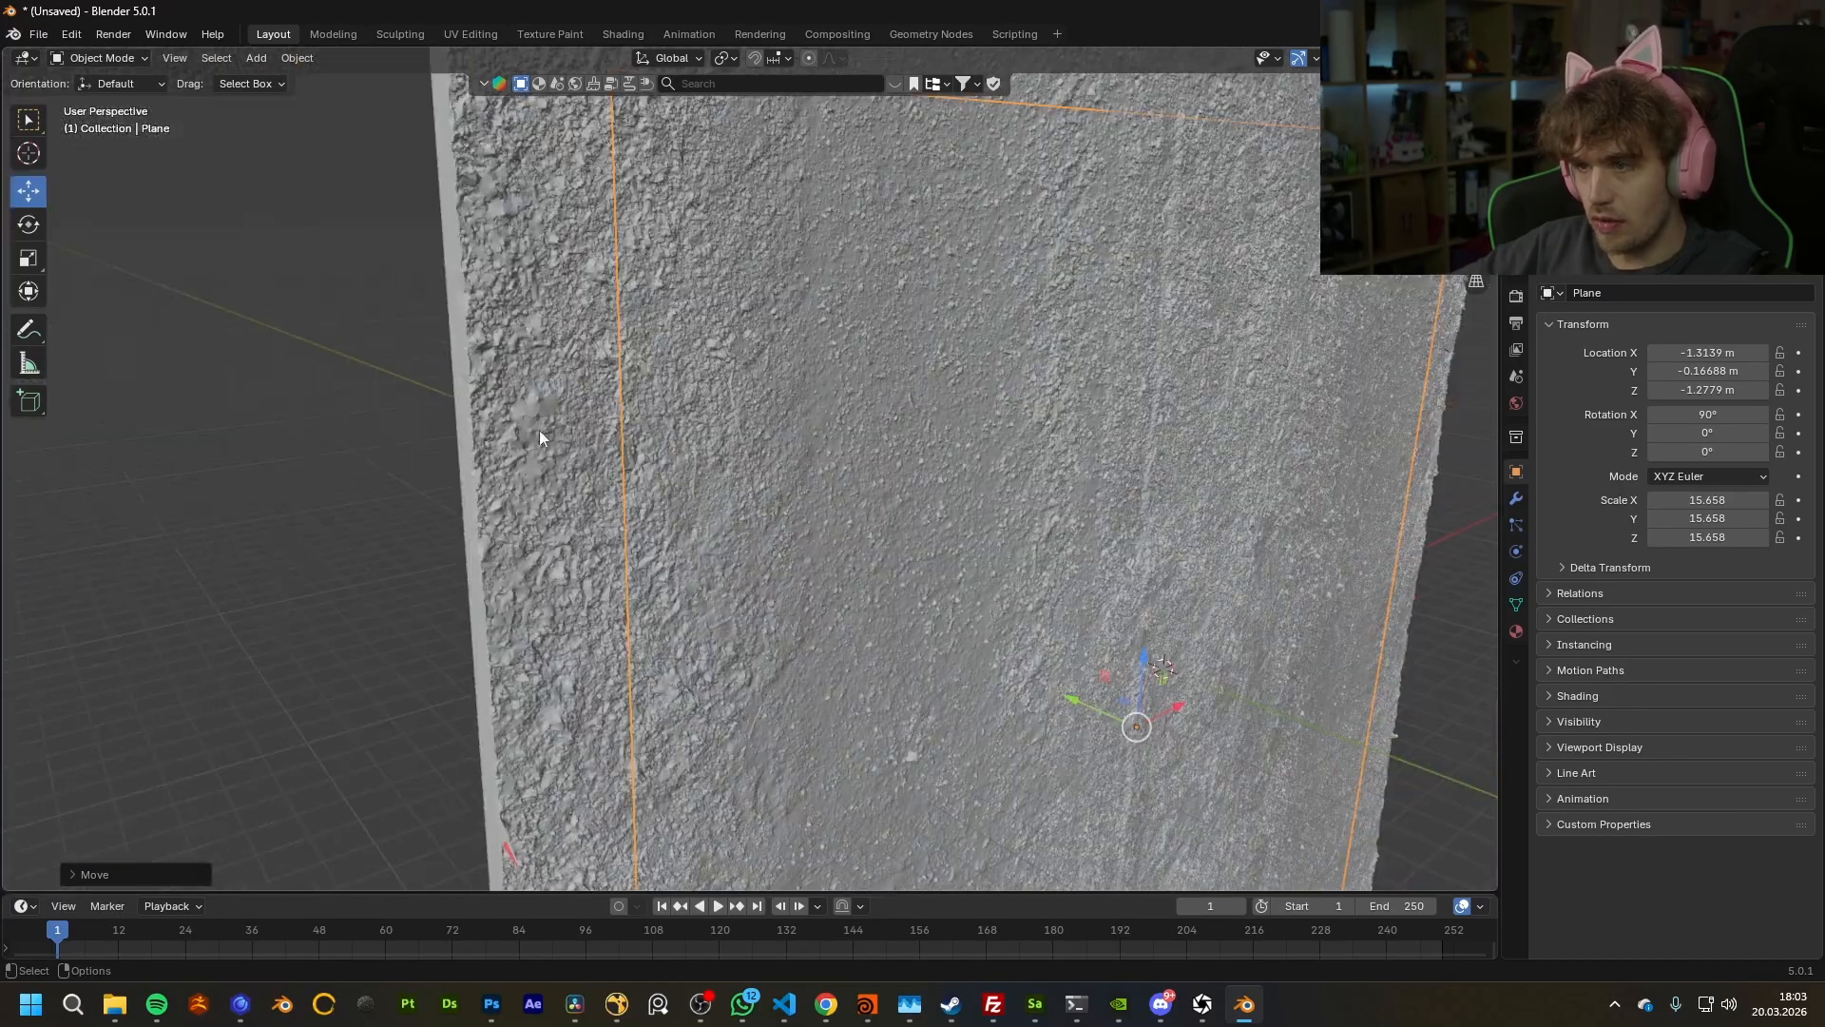
middle_drag(1102, 481, 837, 432)
middle_drag(928, 330, 606, 362)
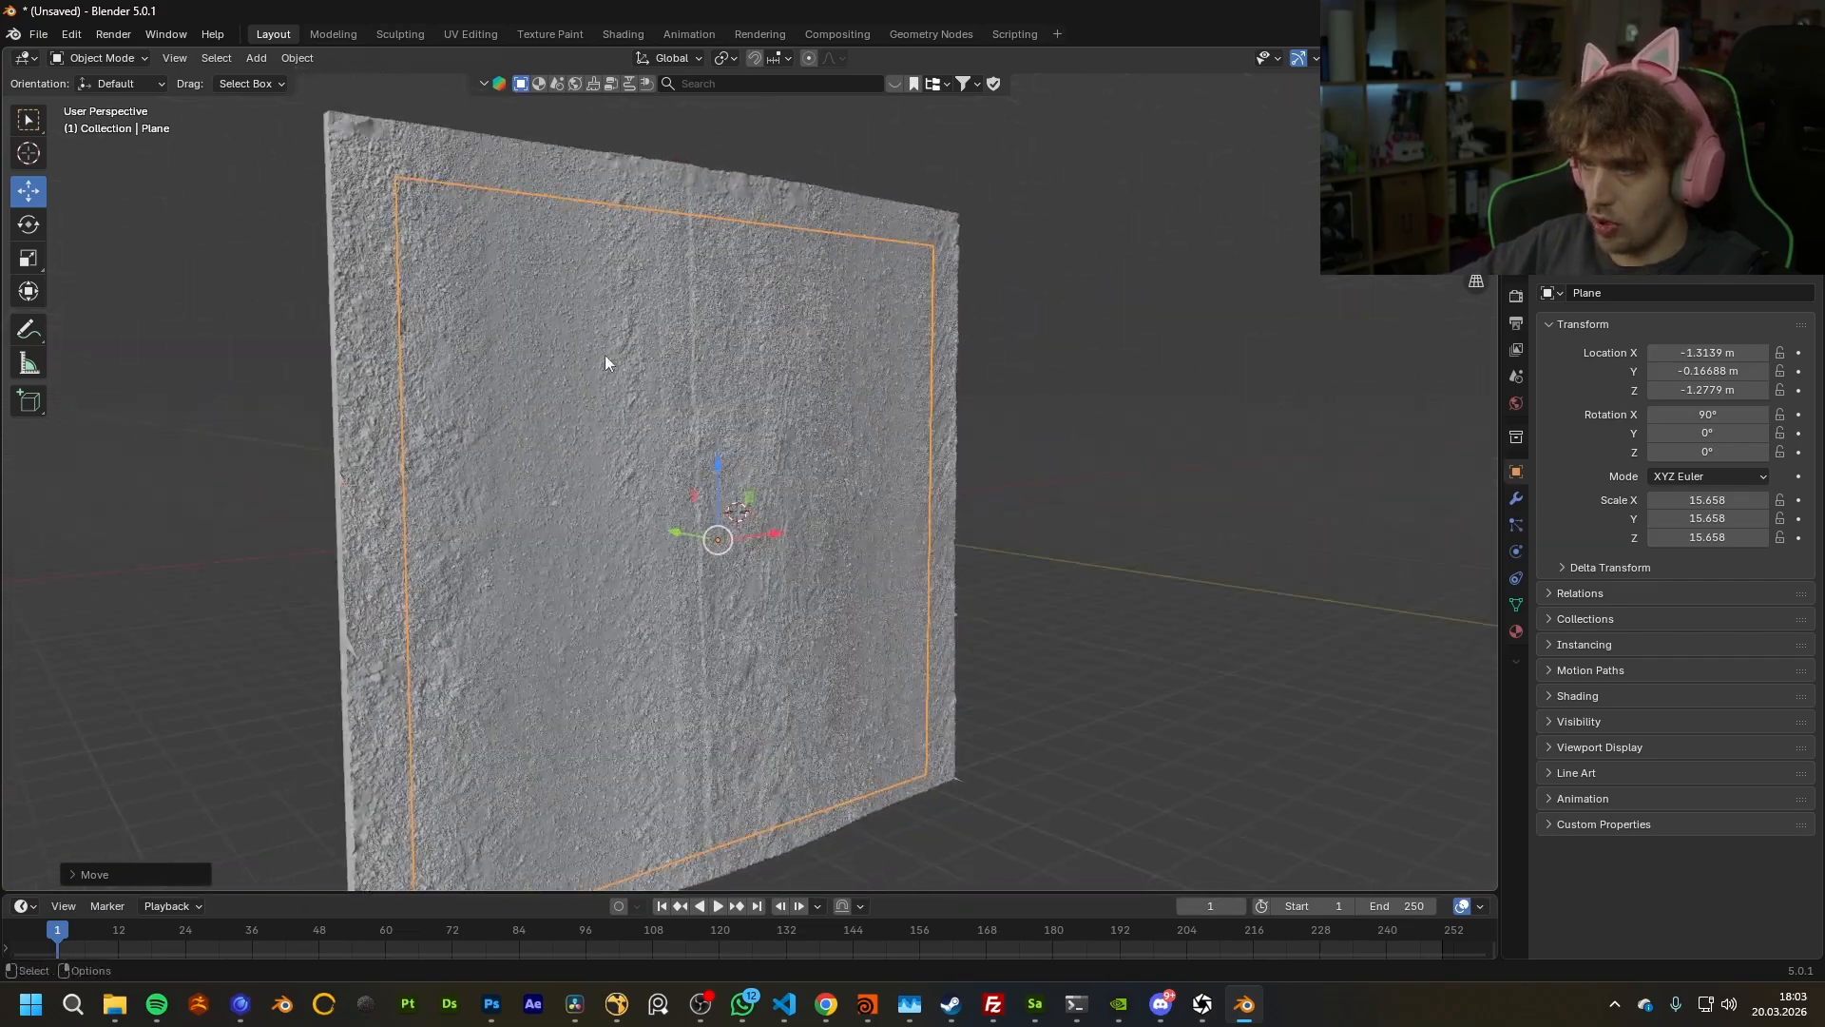
click(38, 34)
mouse_move(101, 322)
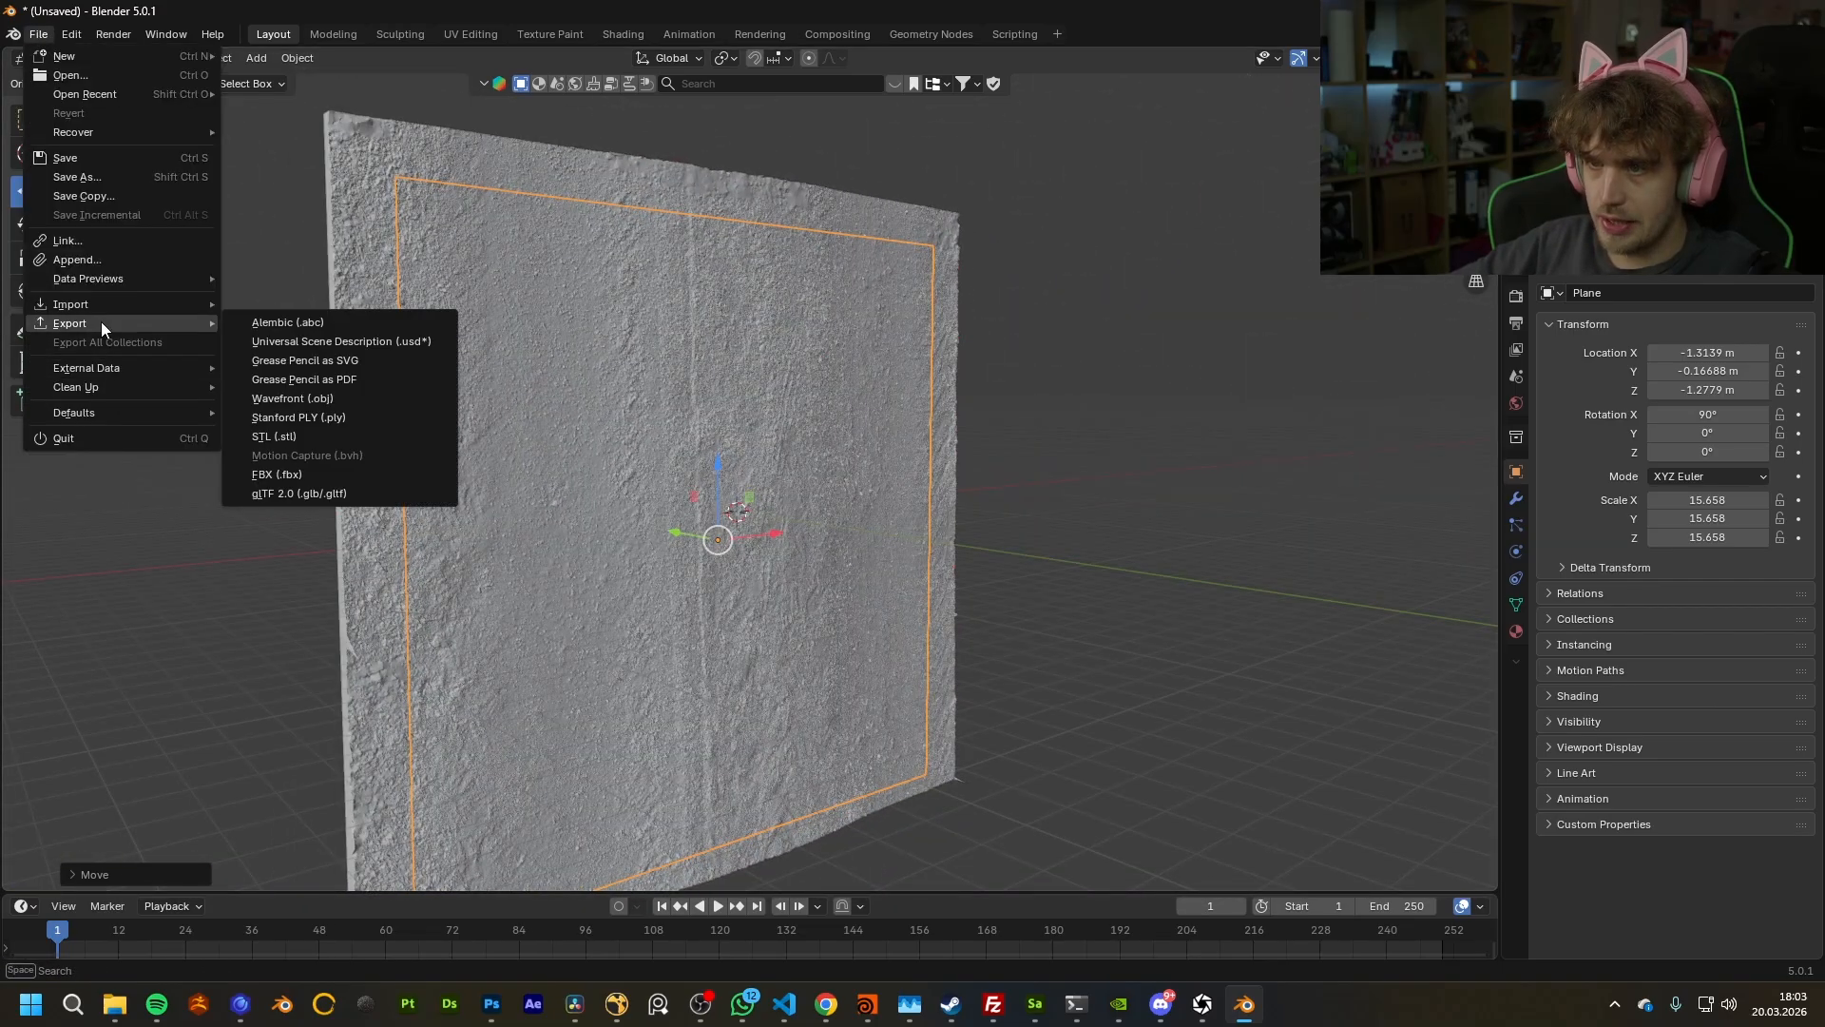
click(357, 401)
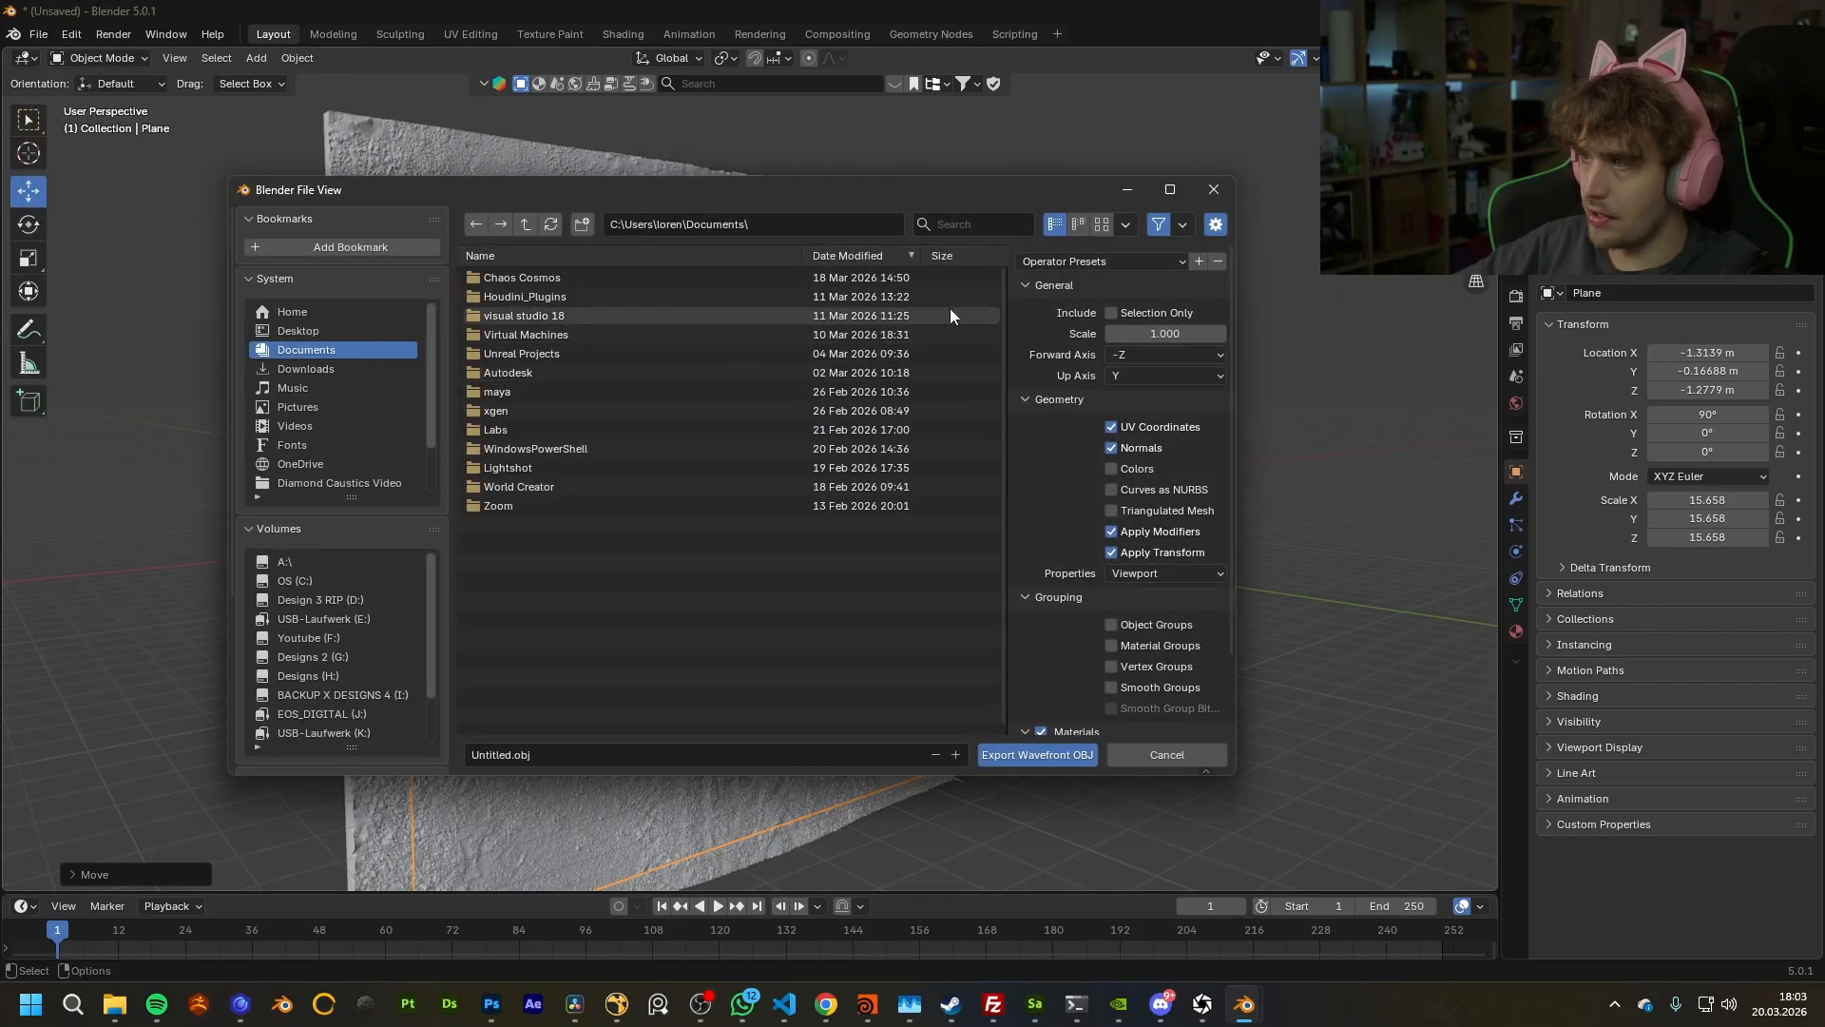
click(1121, 310)
Step: Export the plane as Untitled.obj into the A:\PBR Mats Webseite\Tutorial folder
click(795, 226)
text(A:\PBR Mats Webseite\Tutorial)
key(Return)
drag(951, 188, 1061, 340)
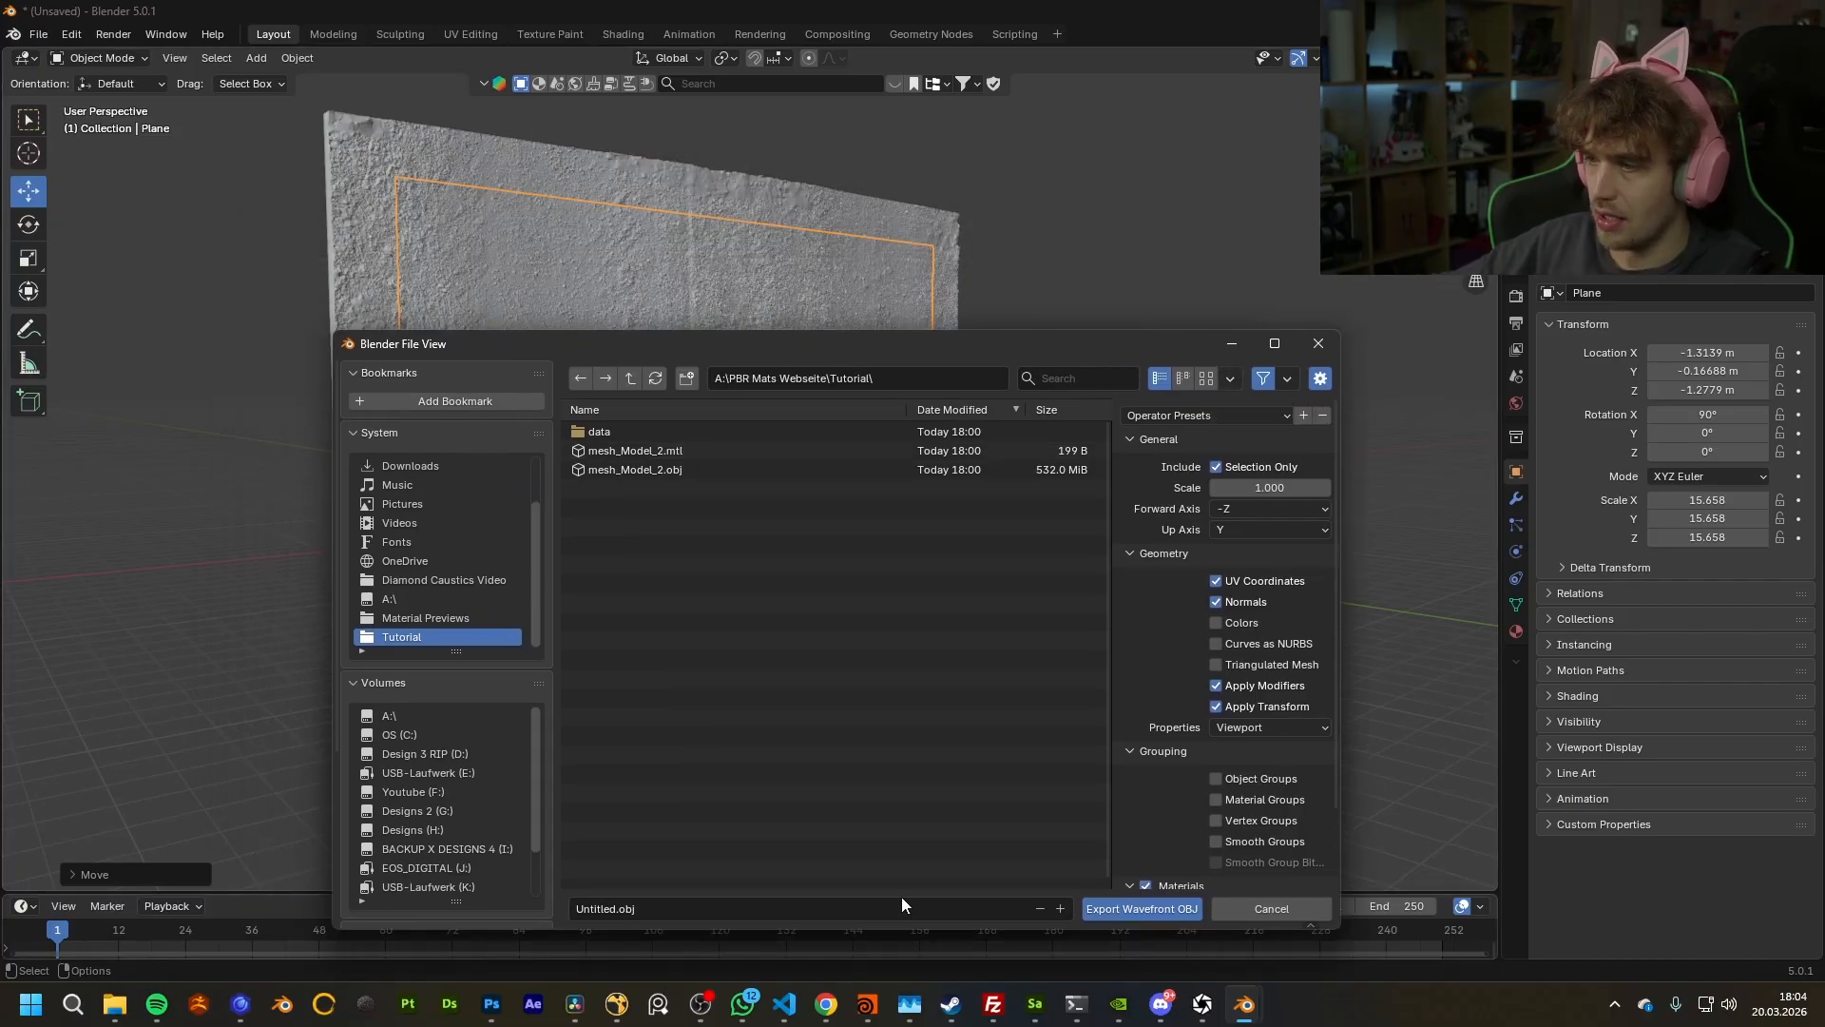
drag(875, 341, 752, 211)
click(1025, 778)
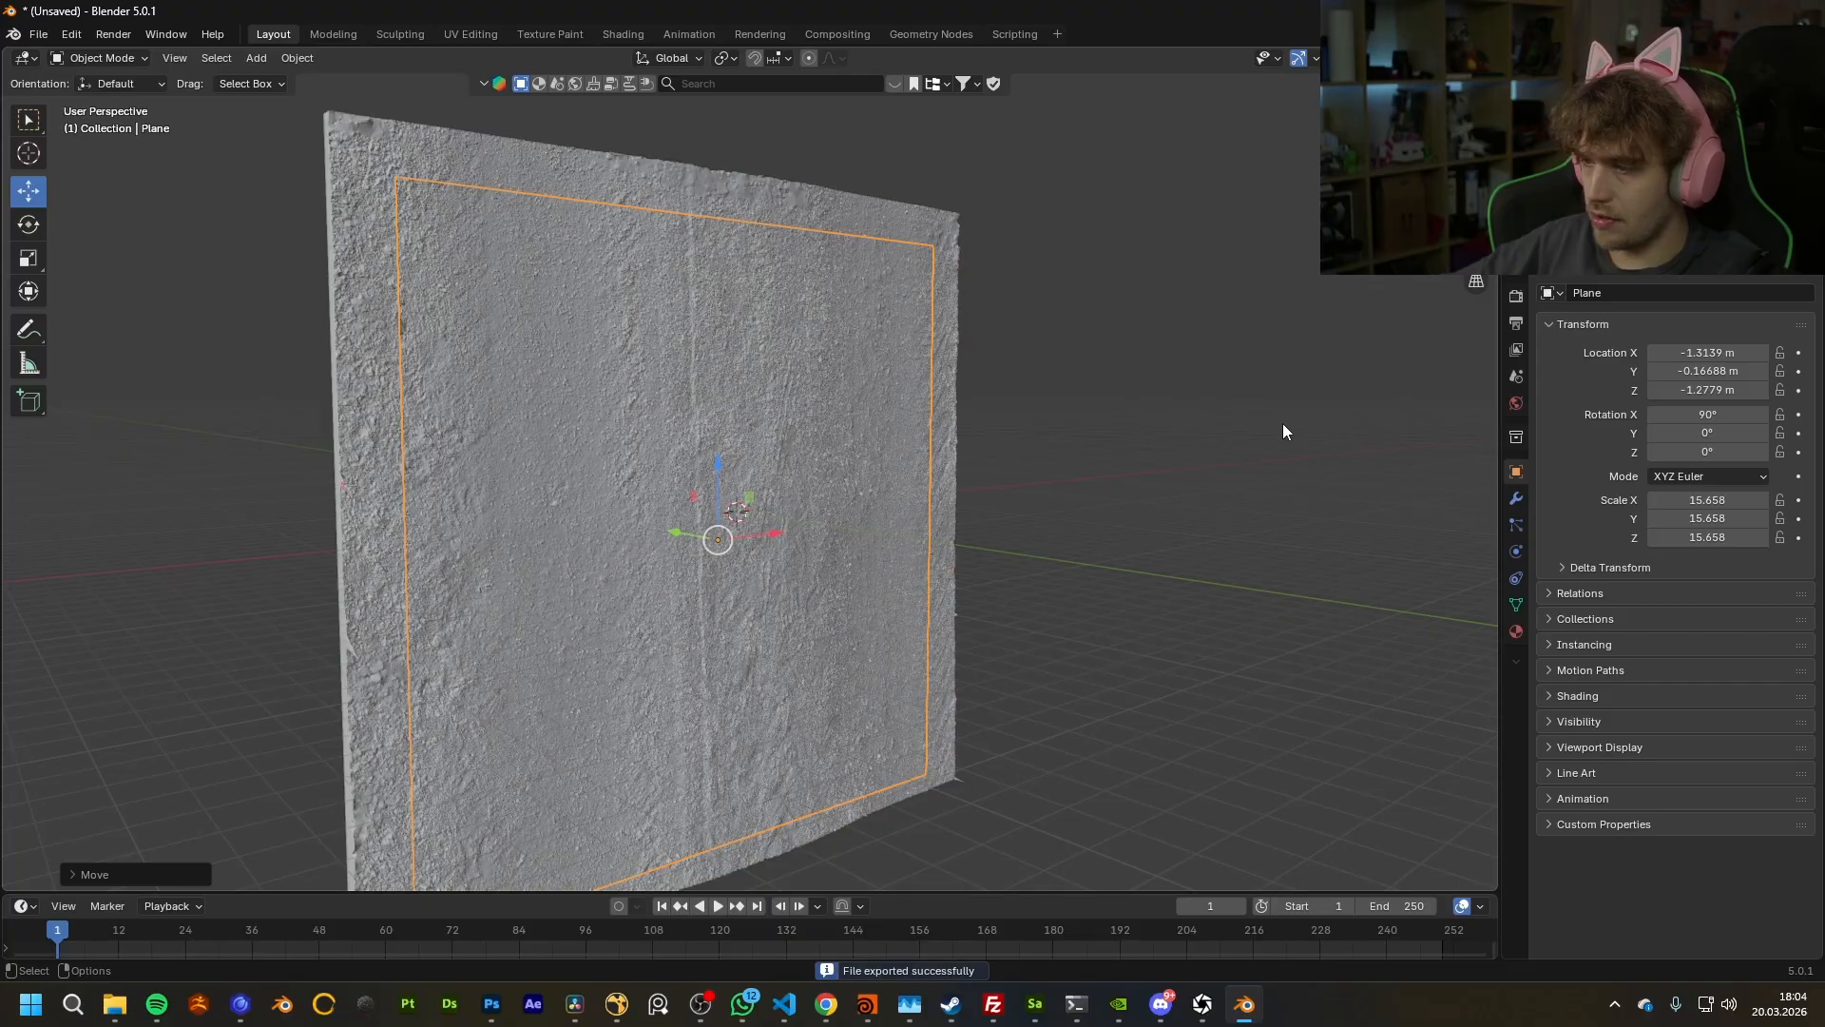
Step: Switch to RealityScan and import Untitled.obj from the PBR Mats Webseite\Tutorial folder as a model
key(alt+Tab)
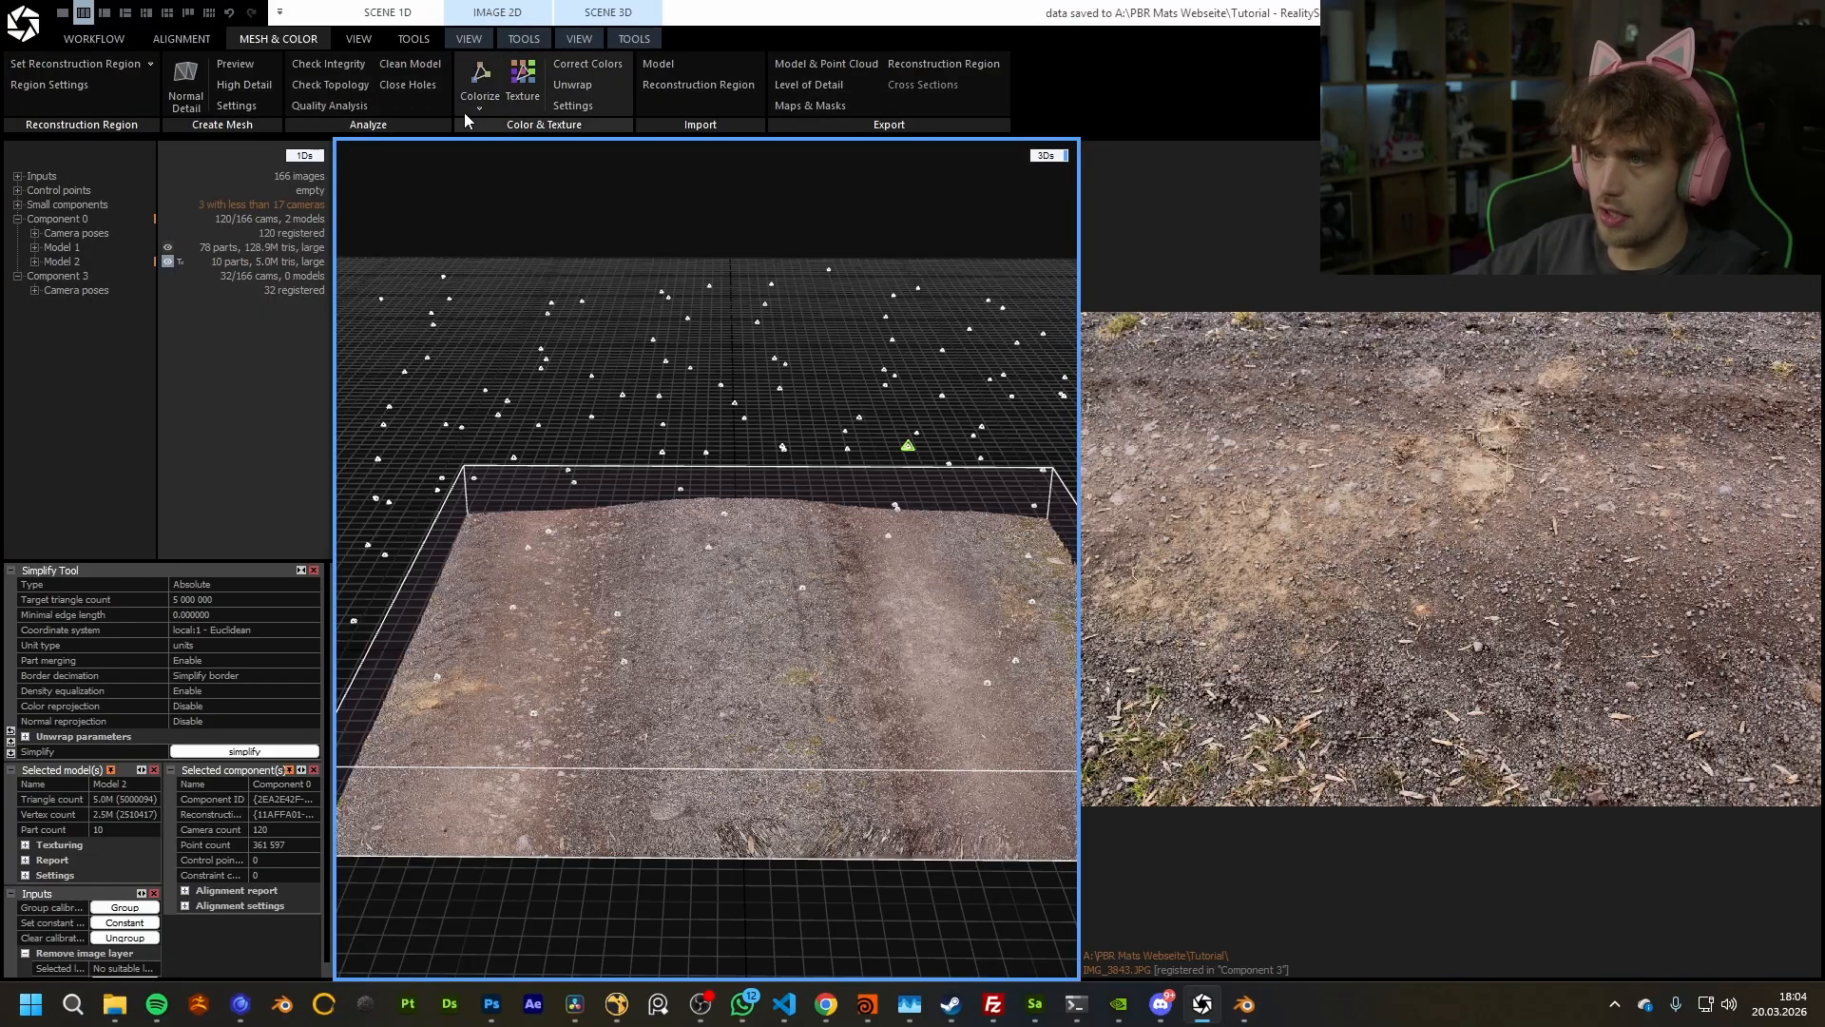
click(419, 39)
click(359, 39)
click(278, 39)
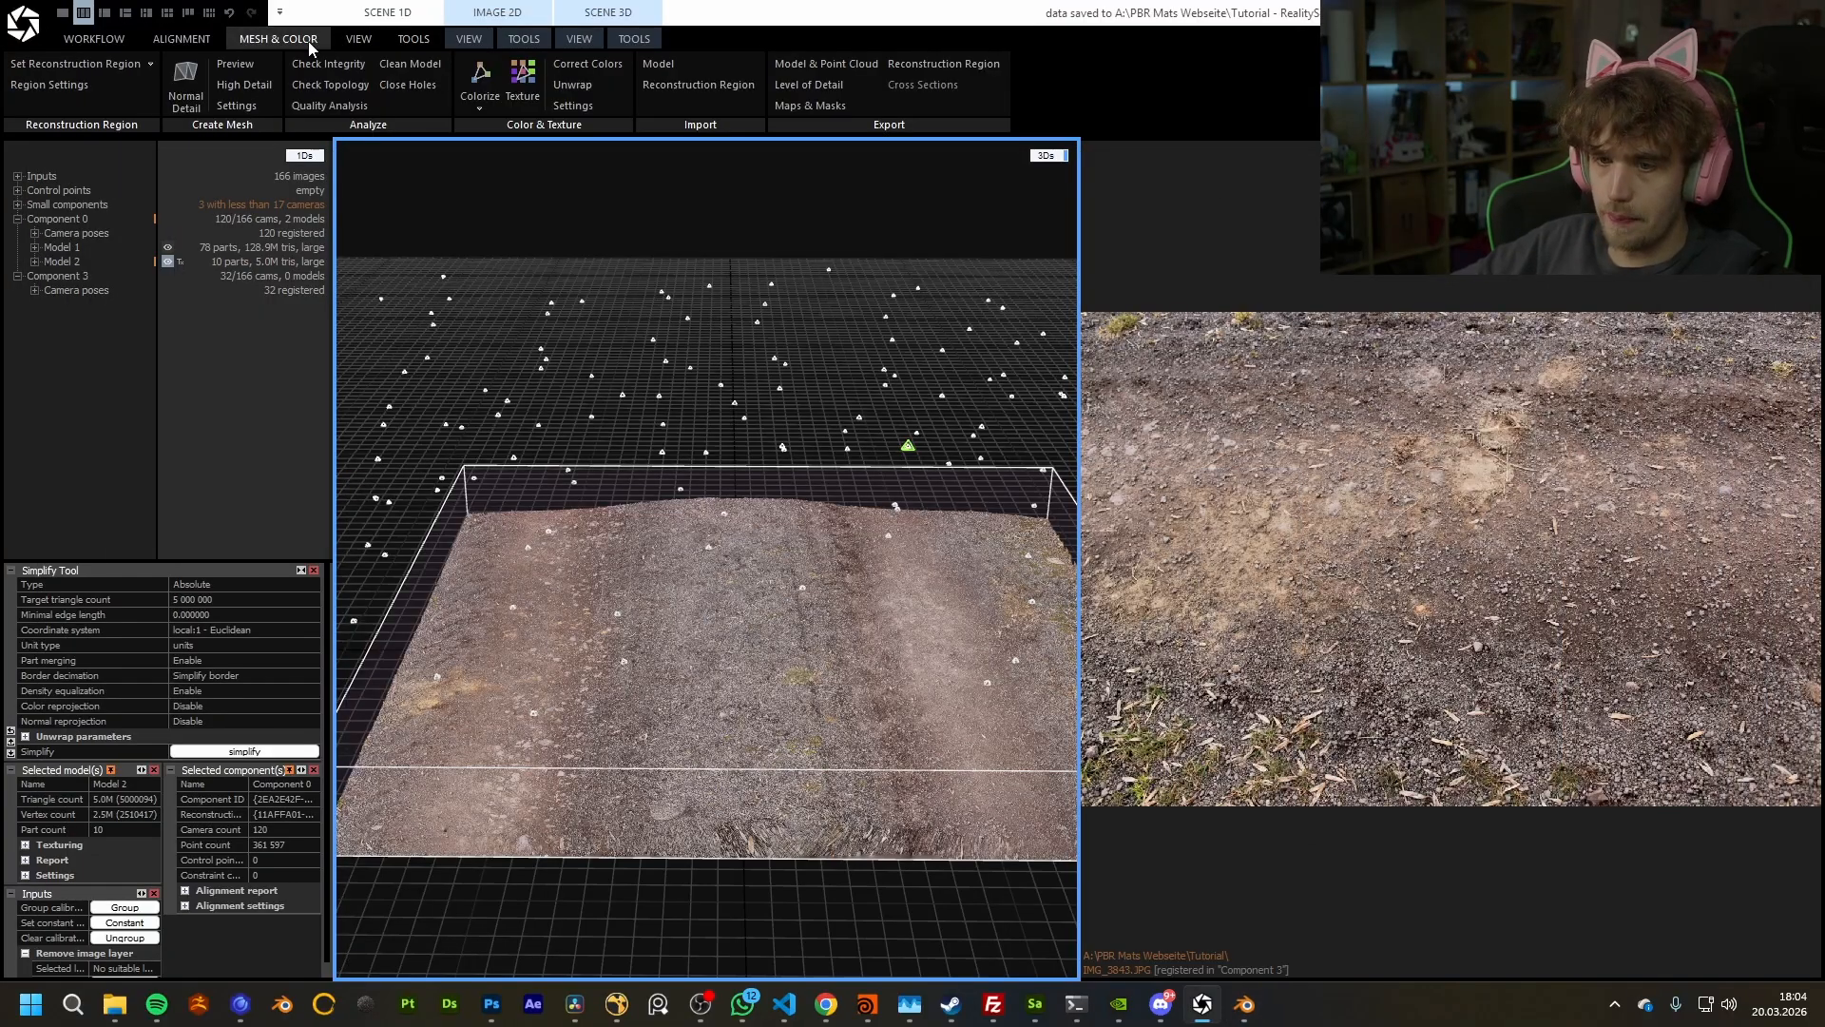
click(669, 72)
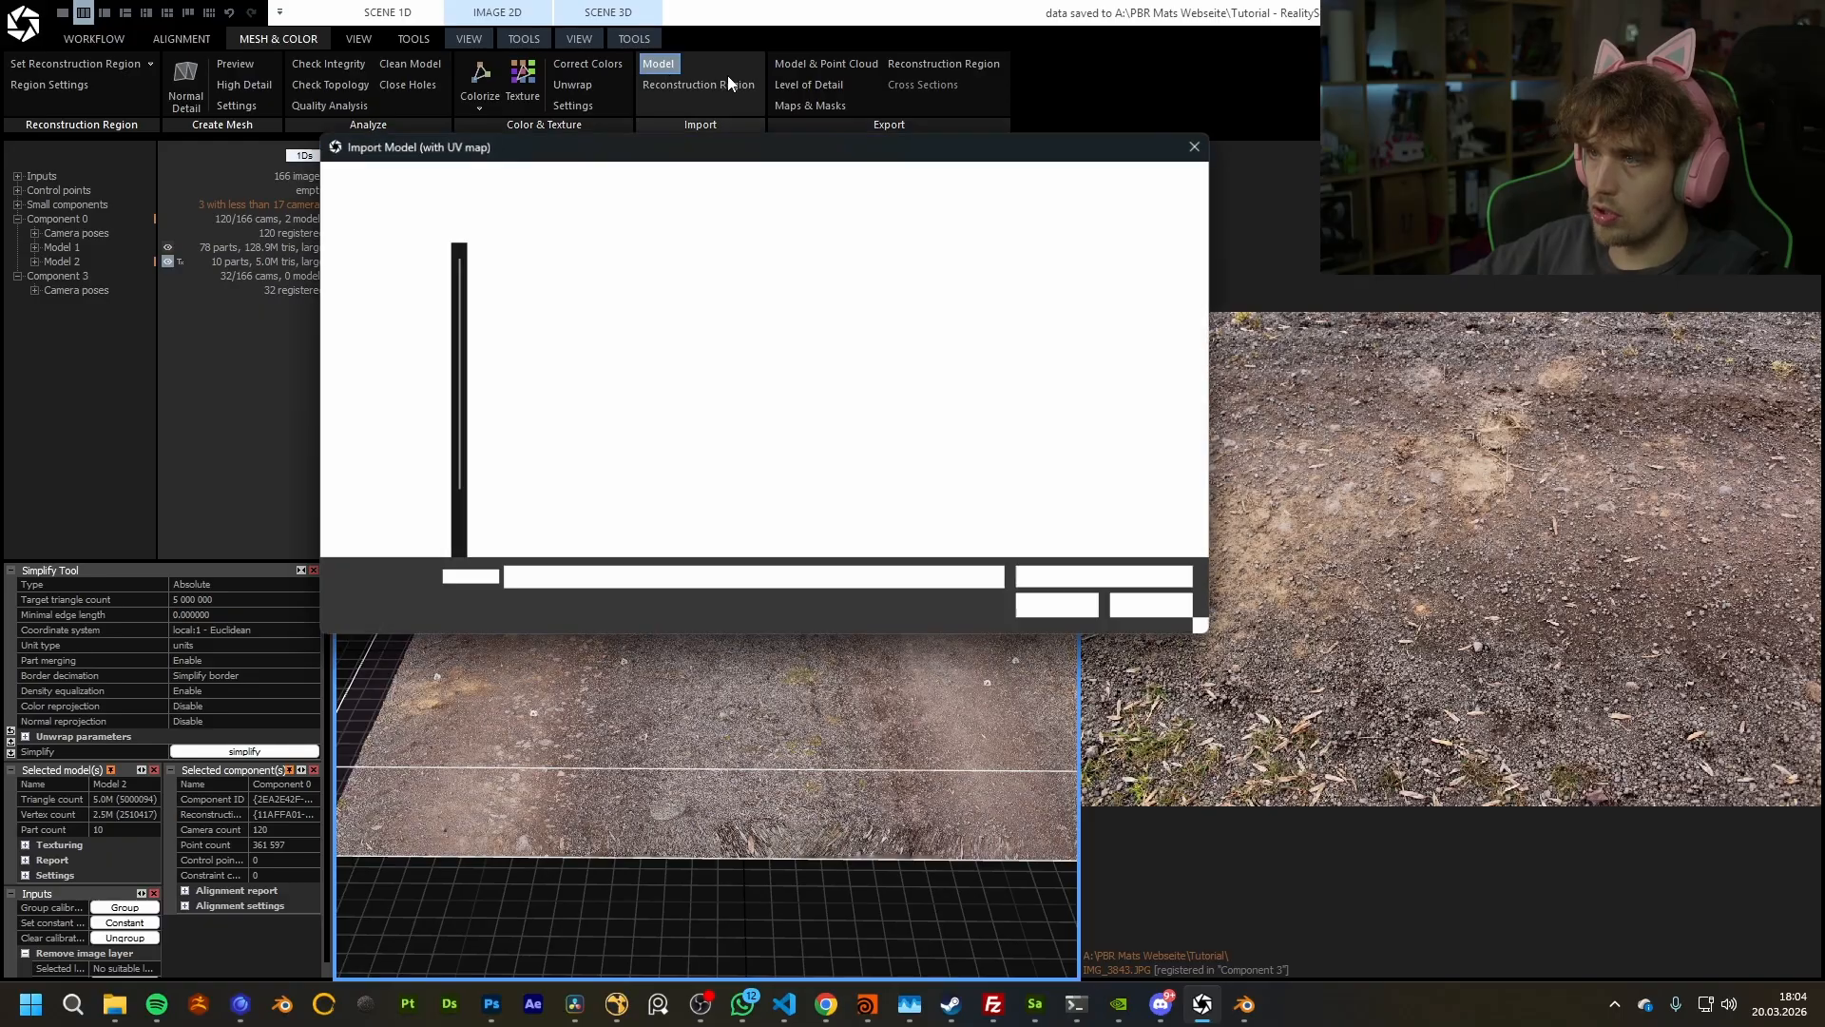
click(869, 181)
key(Return)
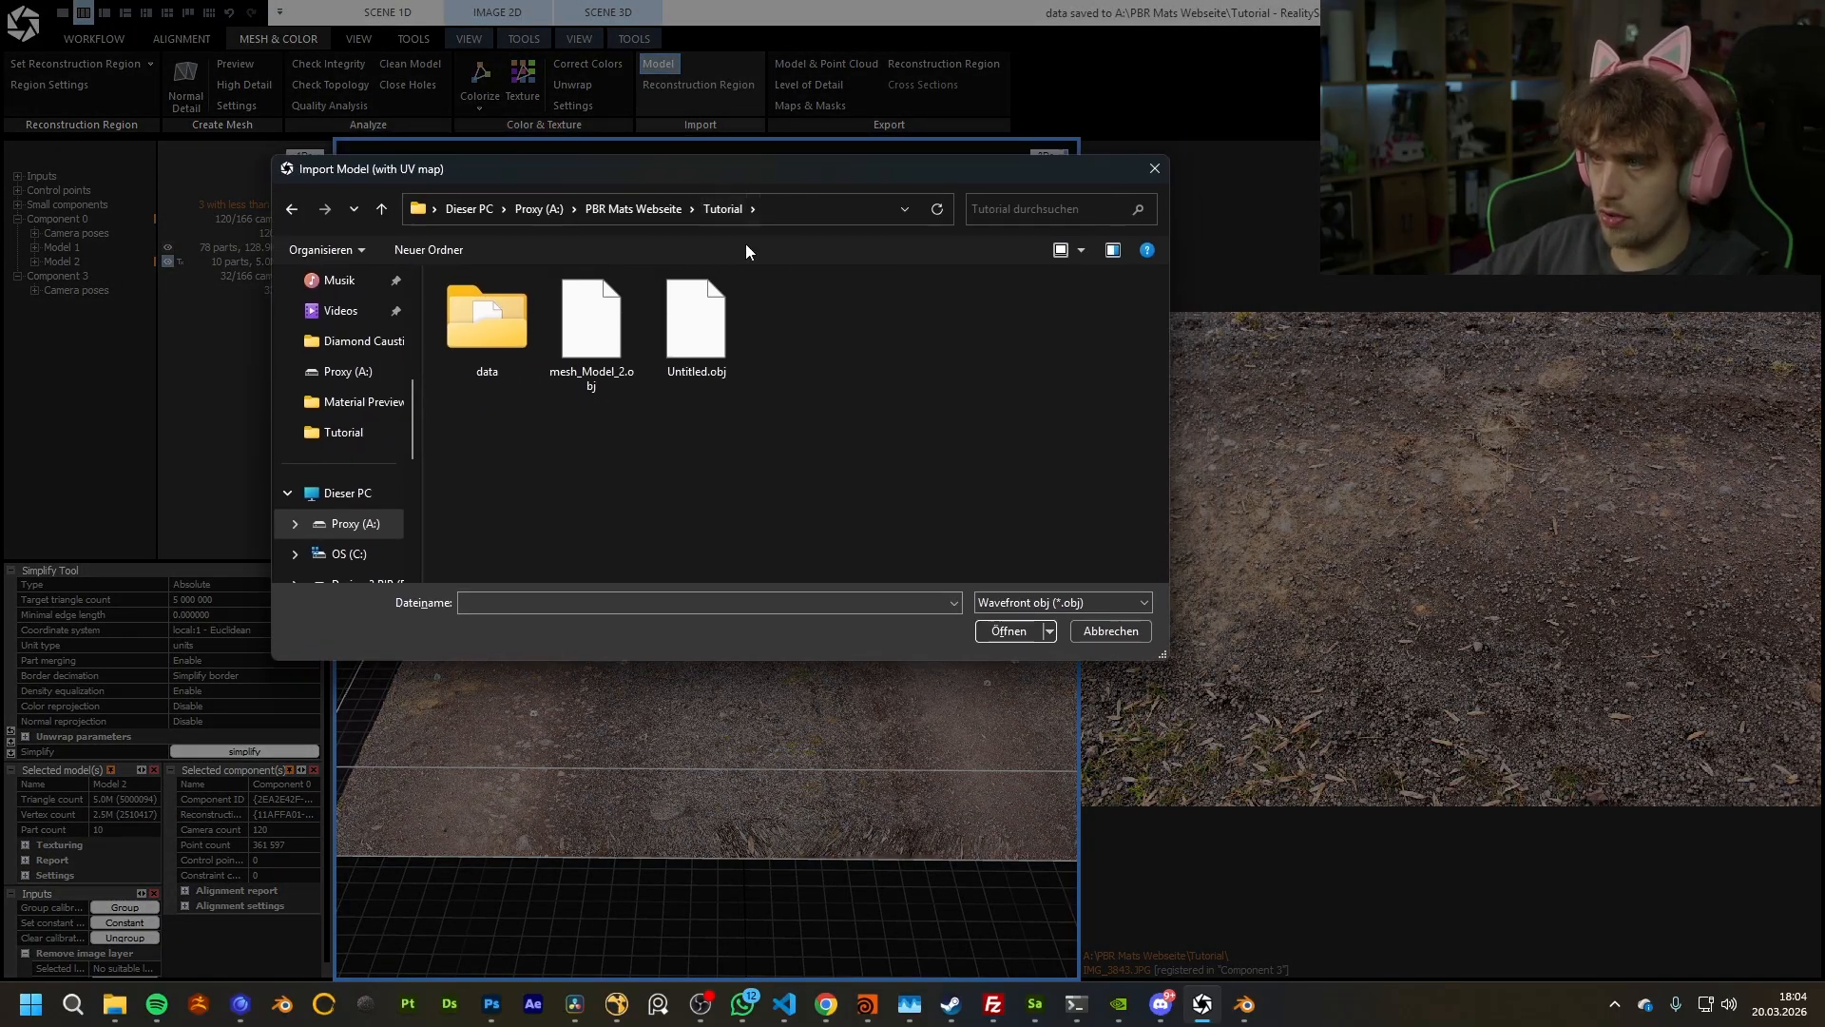
click(709, 338)
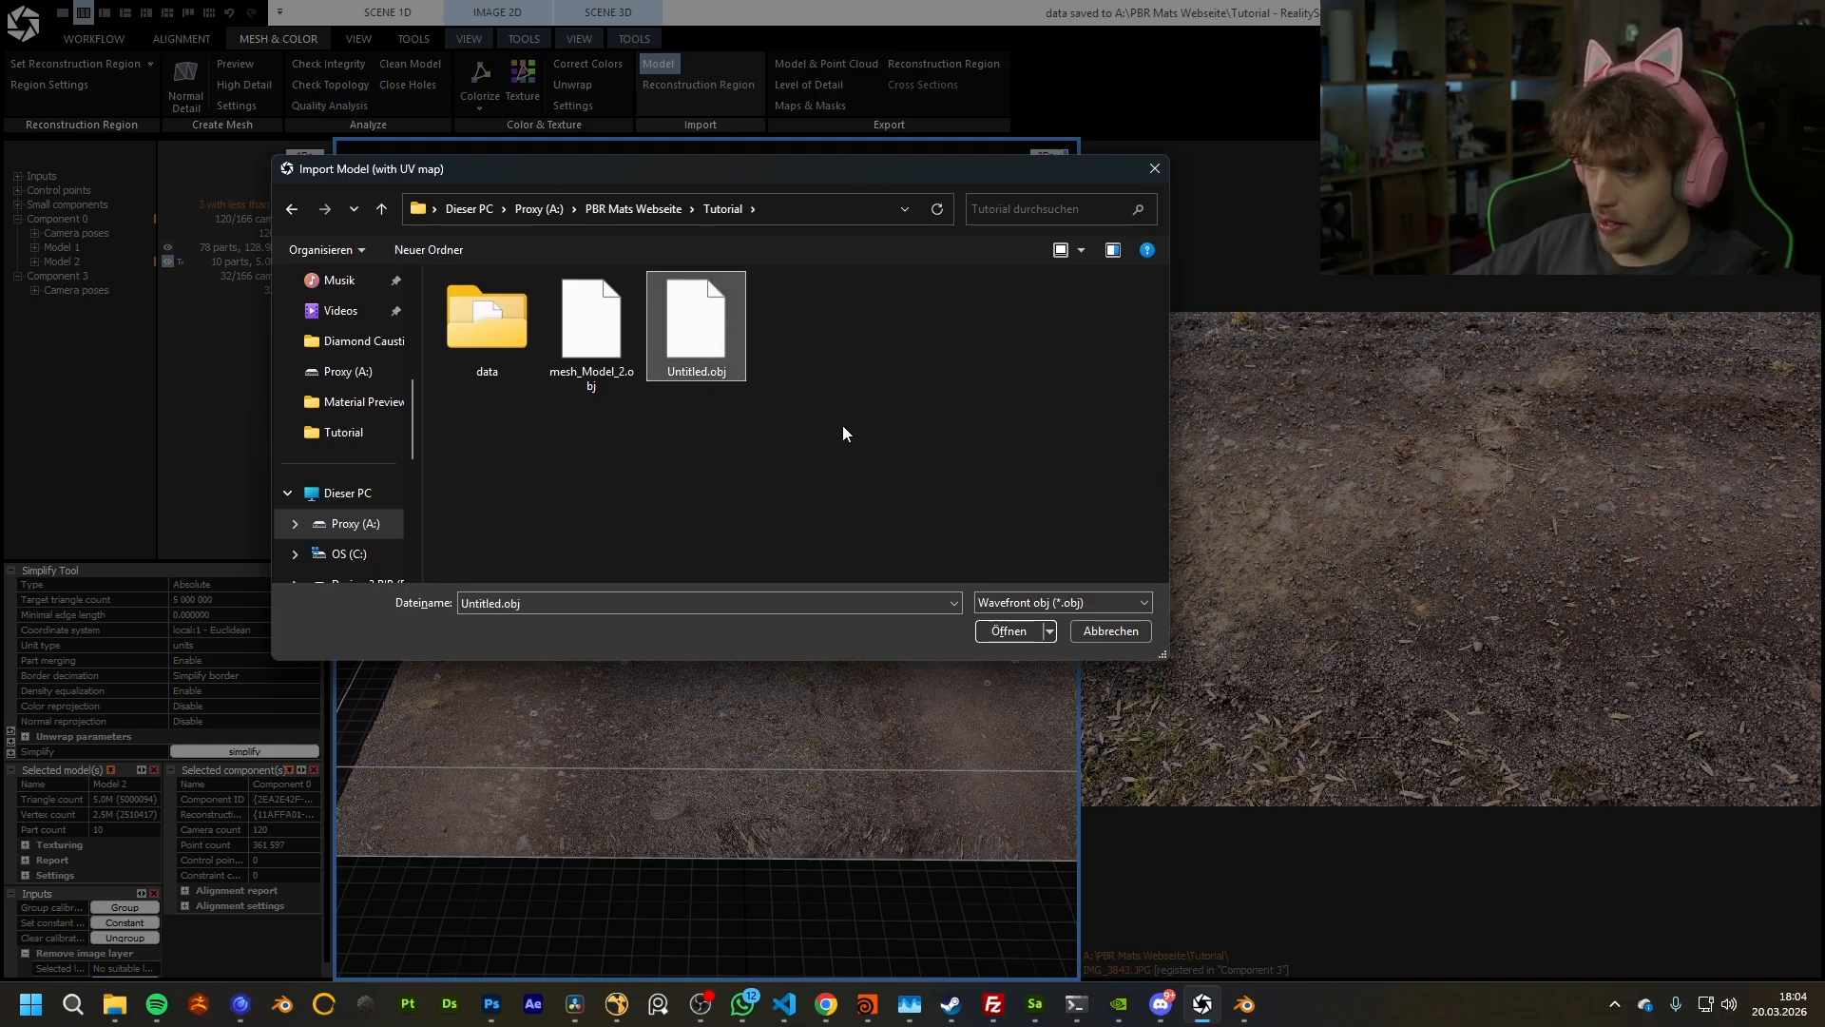
double_click(727, 361)
click(874, 597)
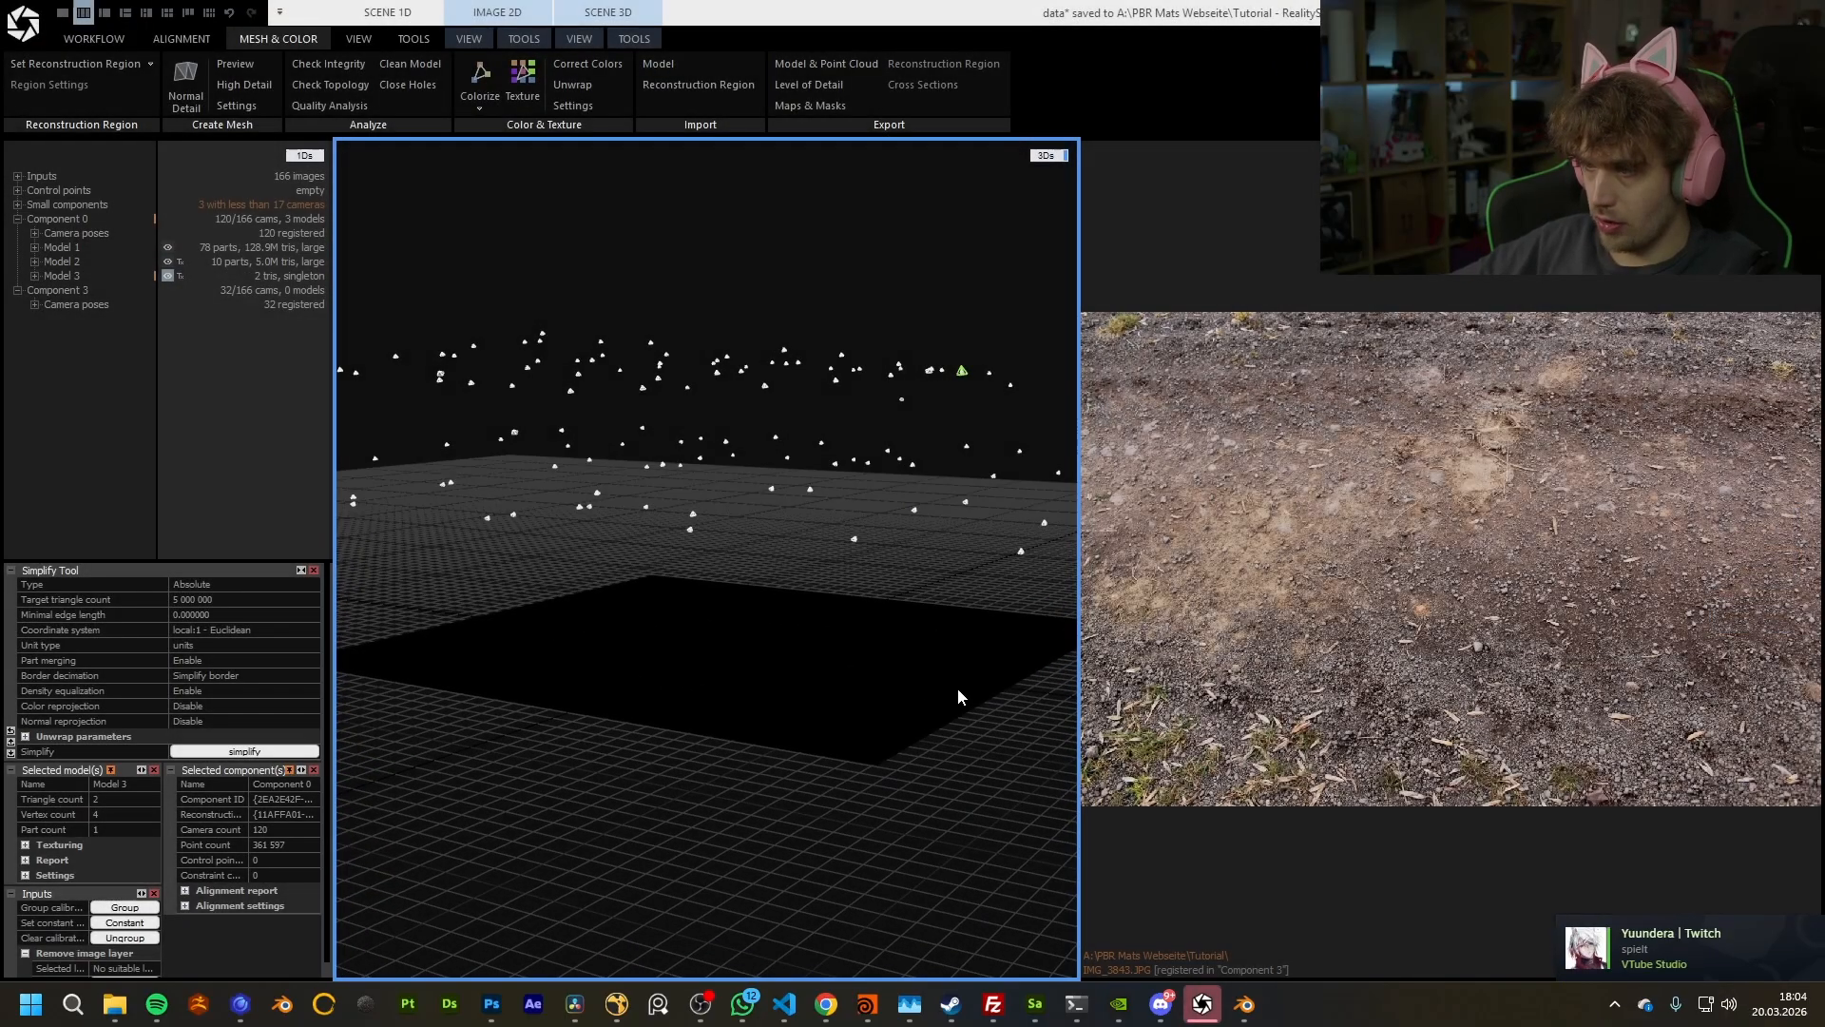
Step: Reproject the colour texture from Model 2 onto the imported plane, Model 3, with the Reproject Texture tool
click(64, 263)
click(68, 276)
drag(754, 626, 719, 611)
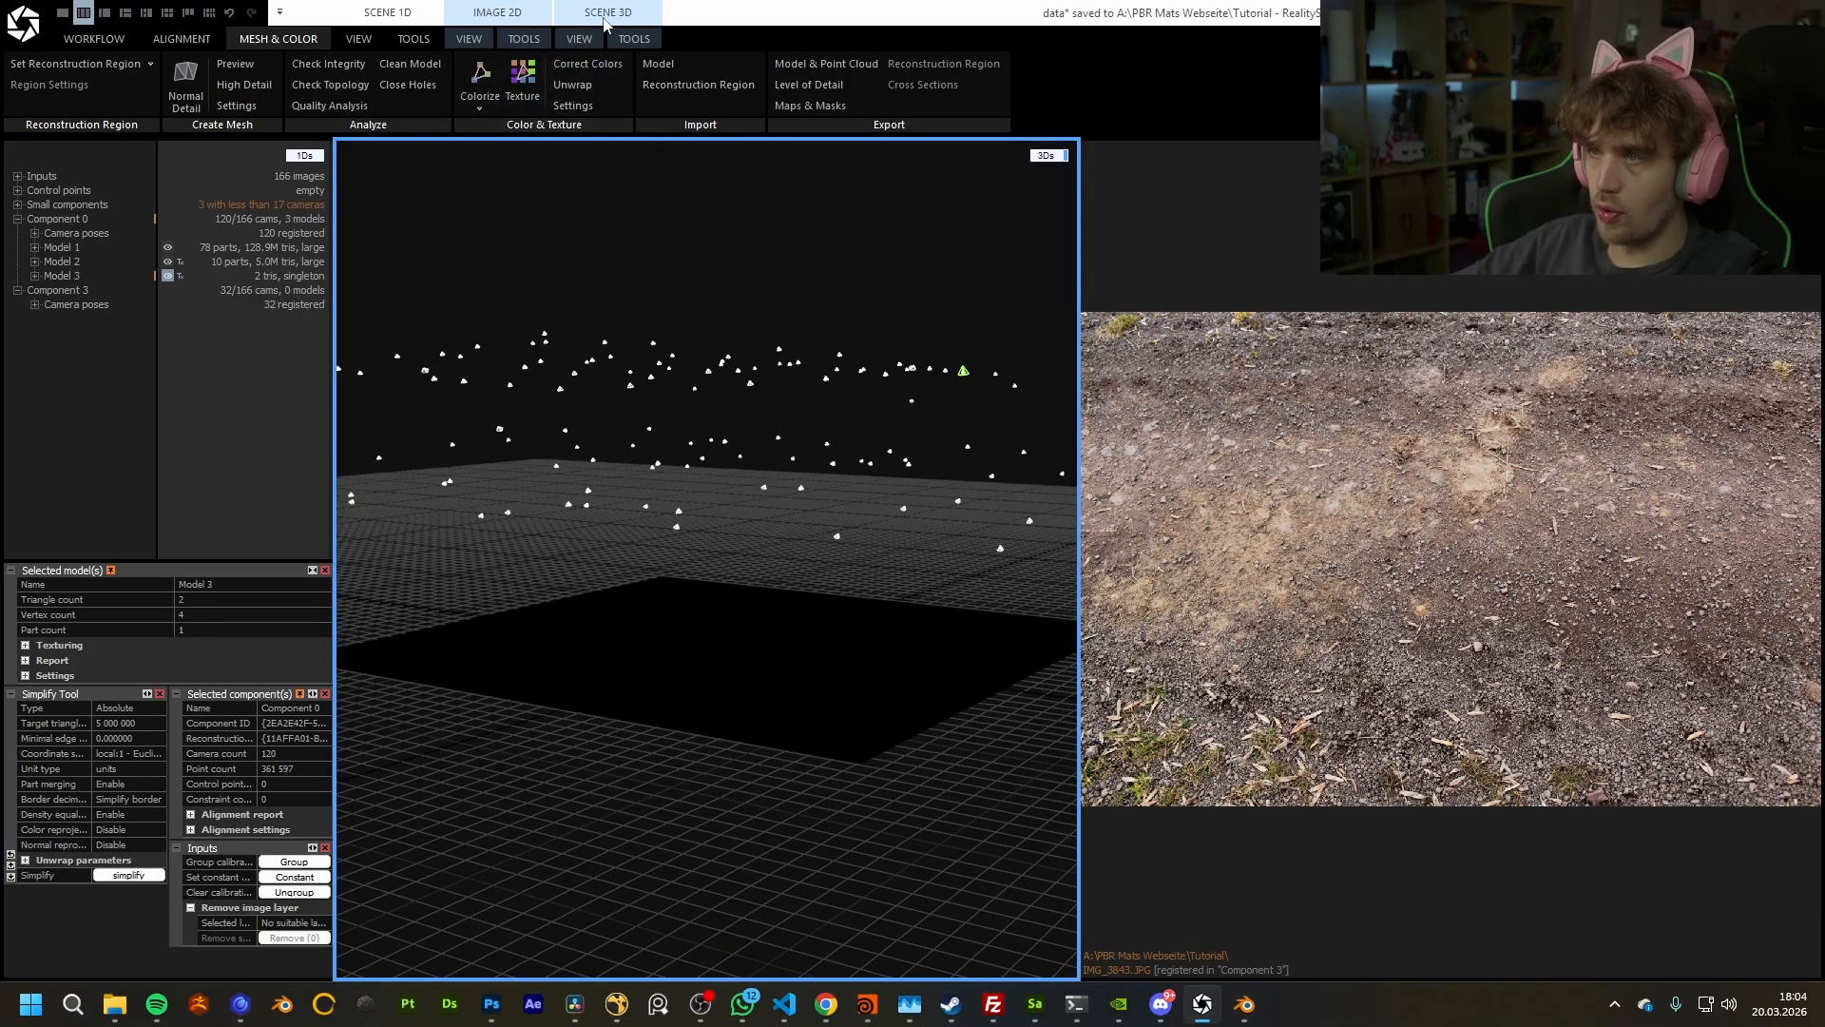
click(631, 39)
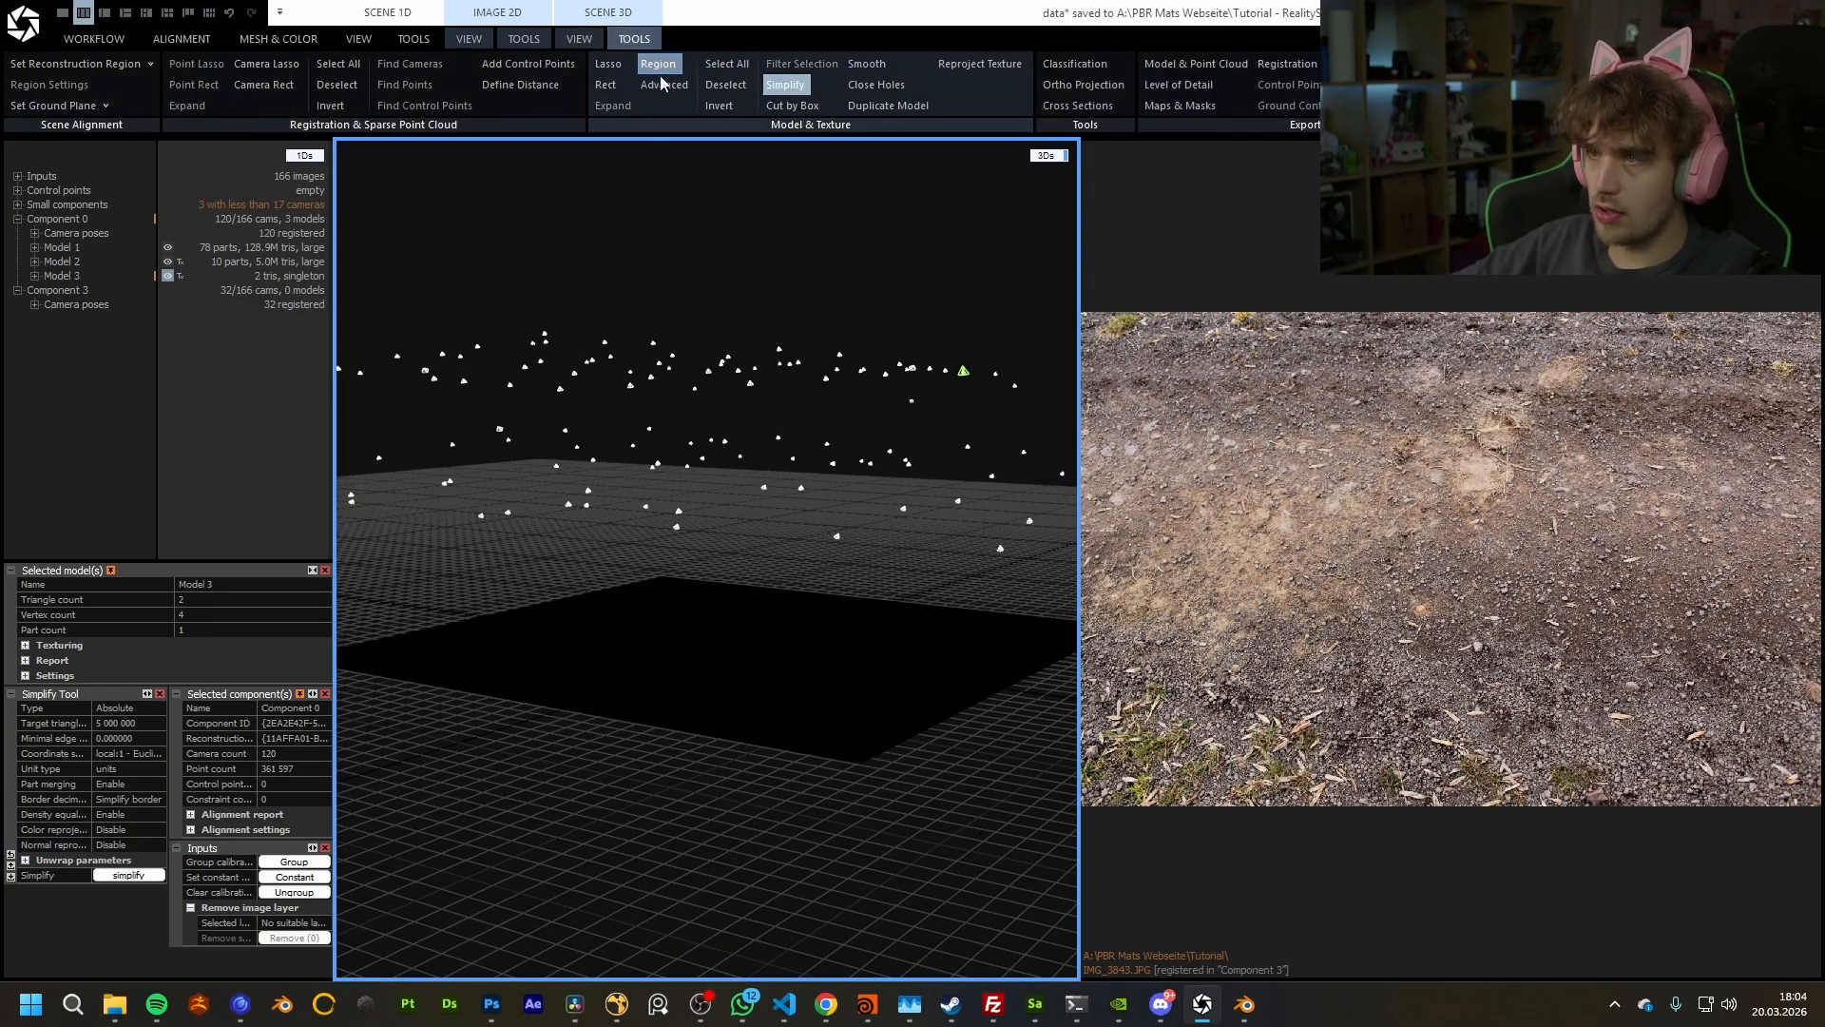
click(955, 65)
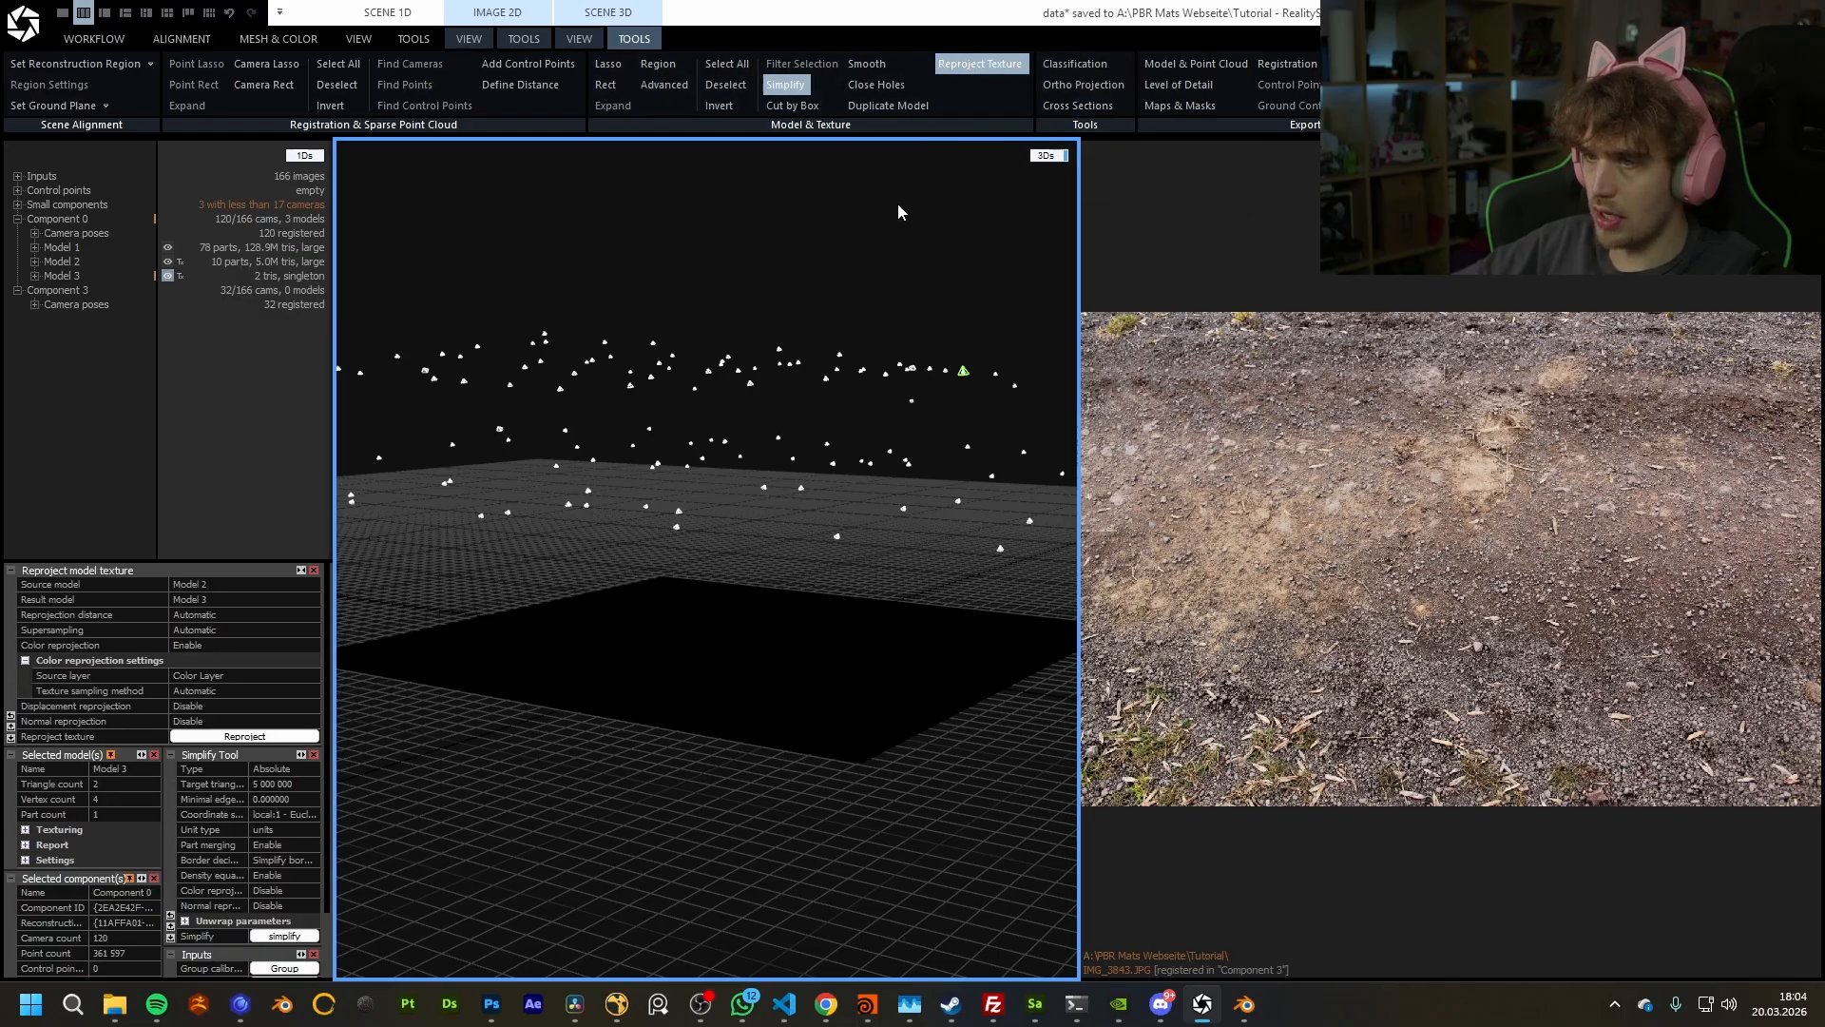
click(229, 586)
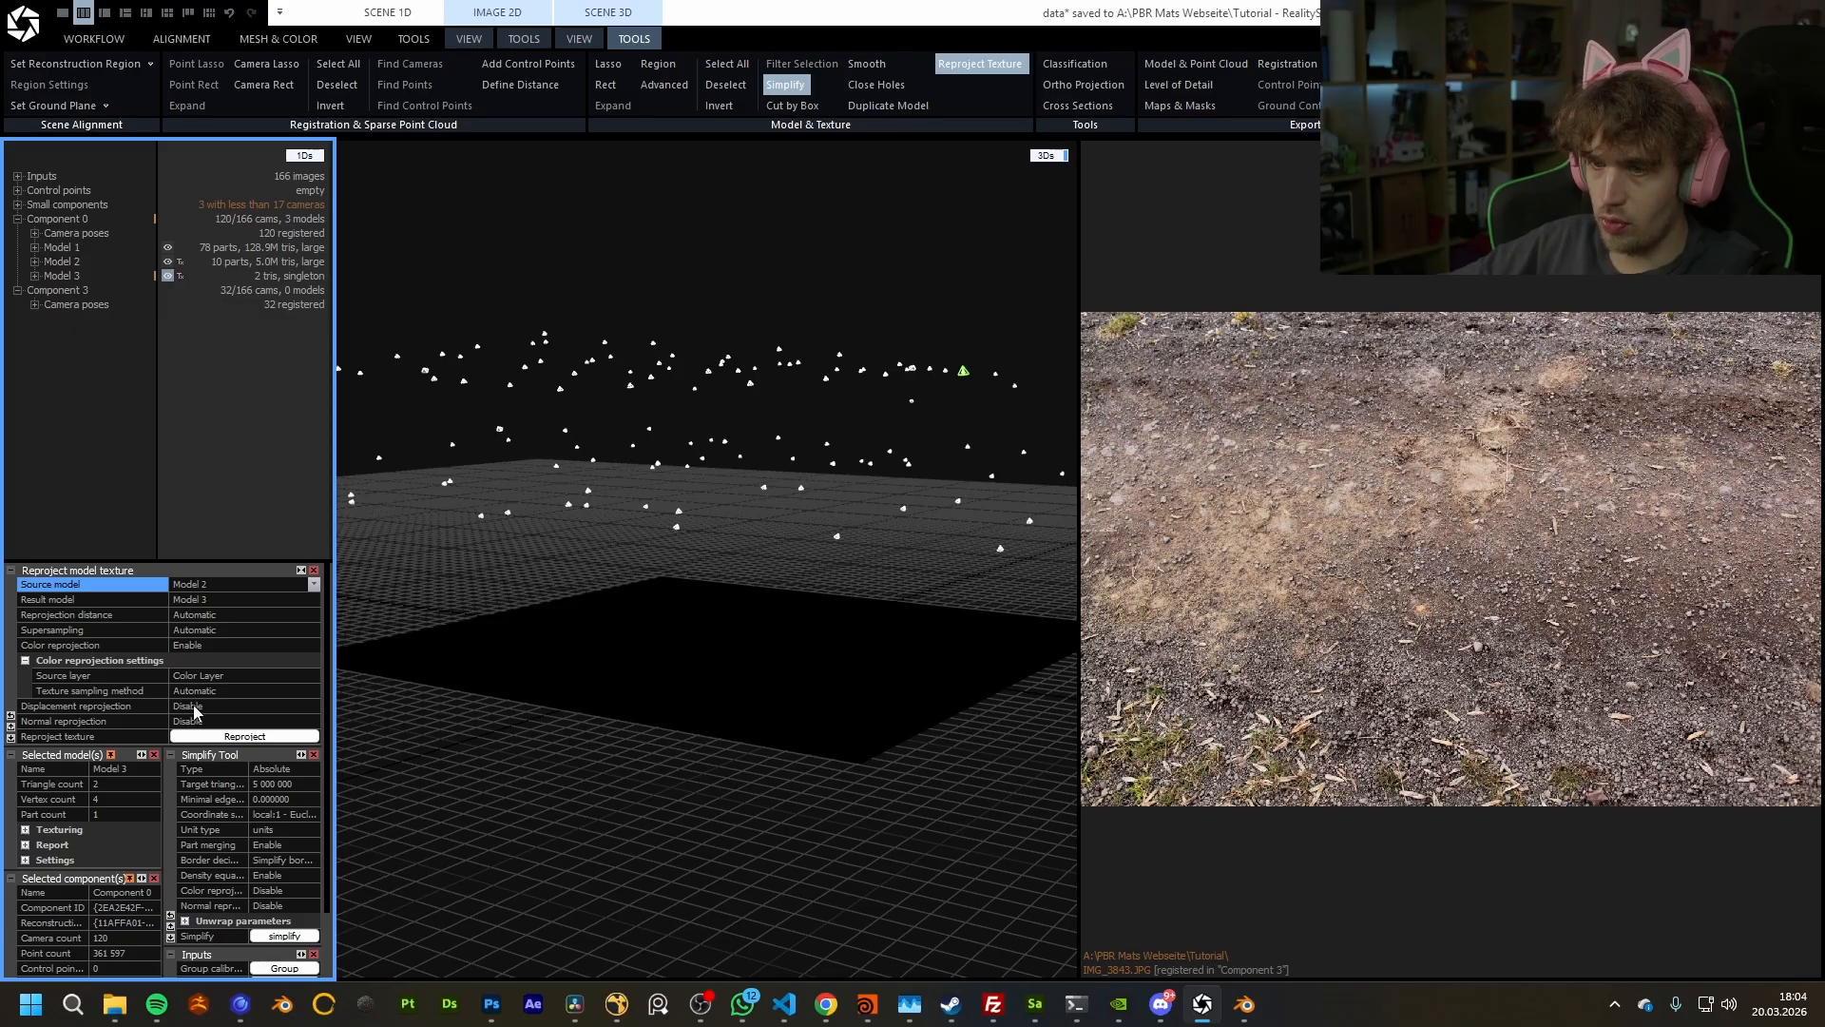
click(223, 737)
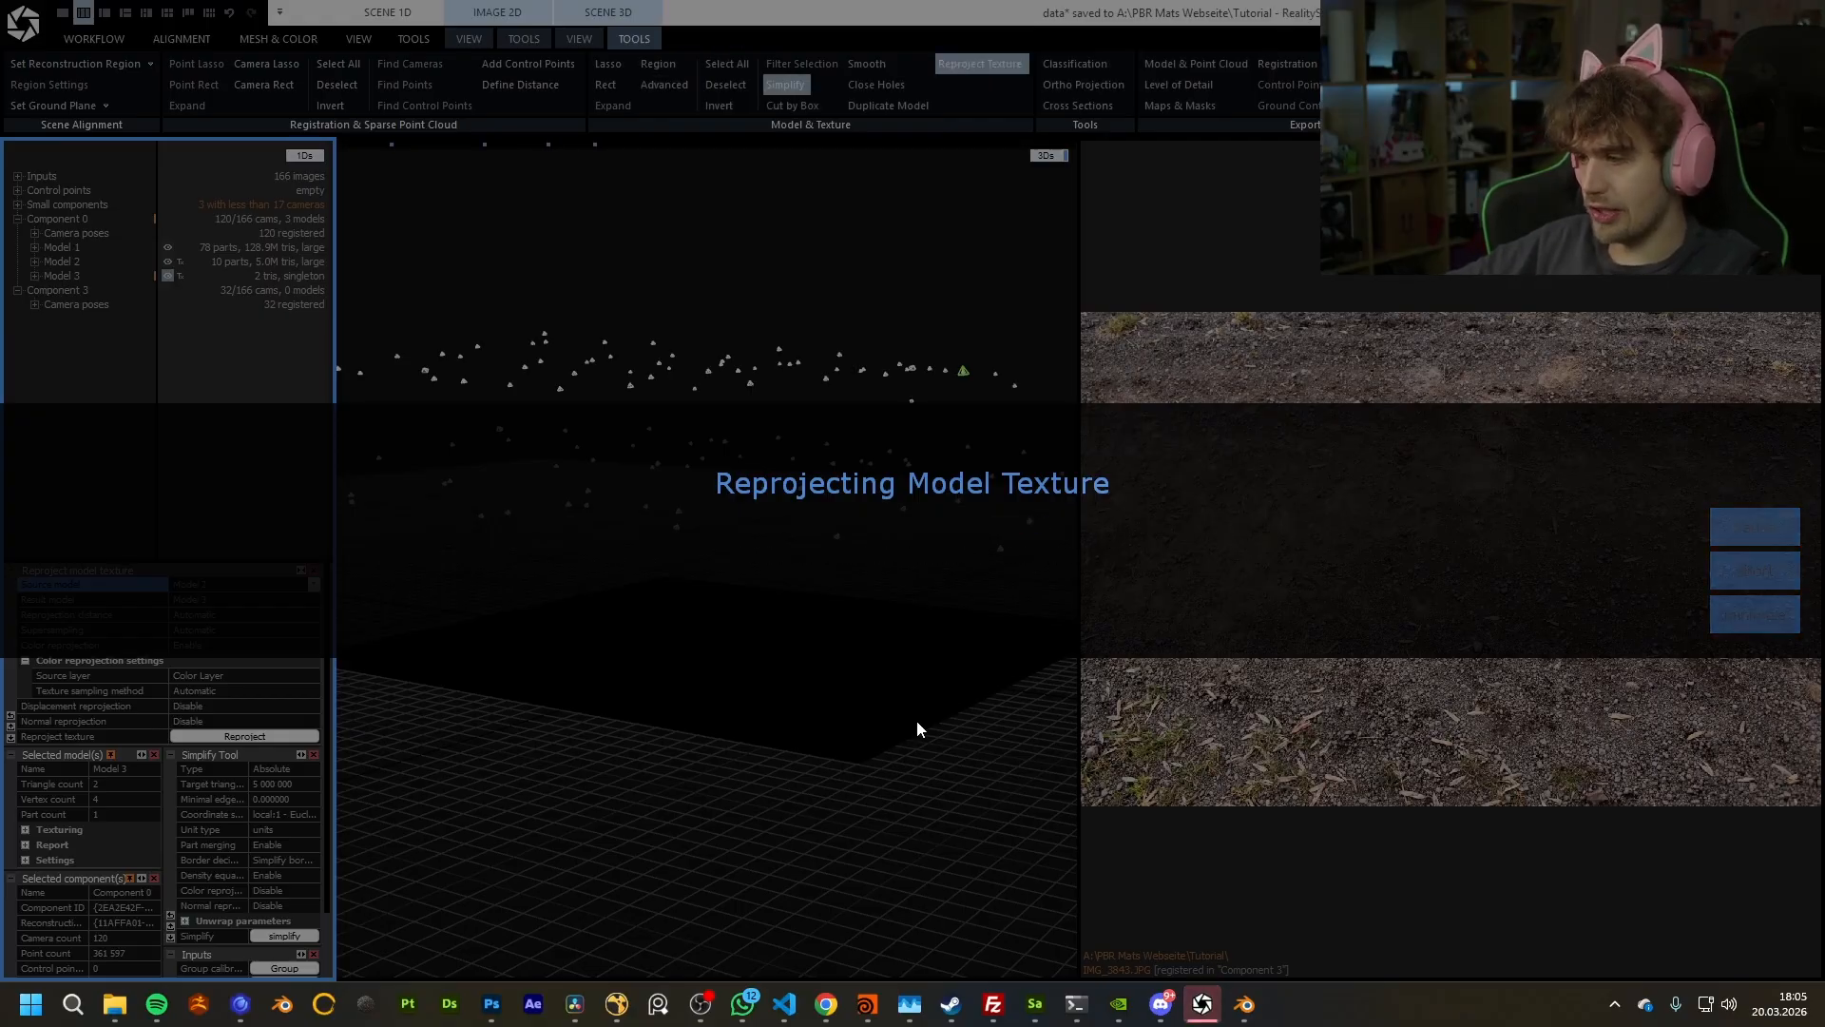
scroll(793, 658, up, 2)
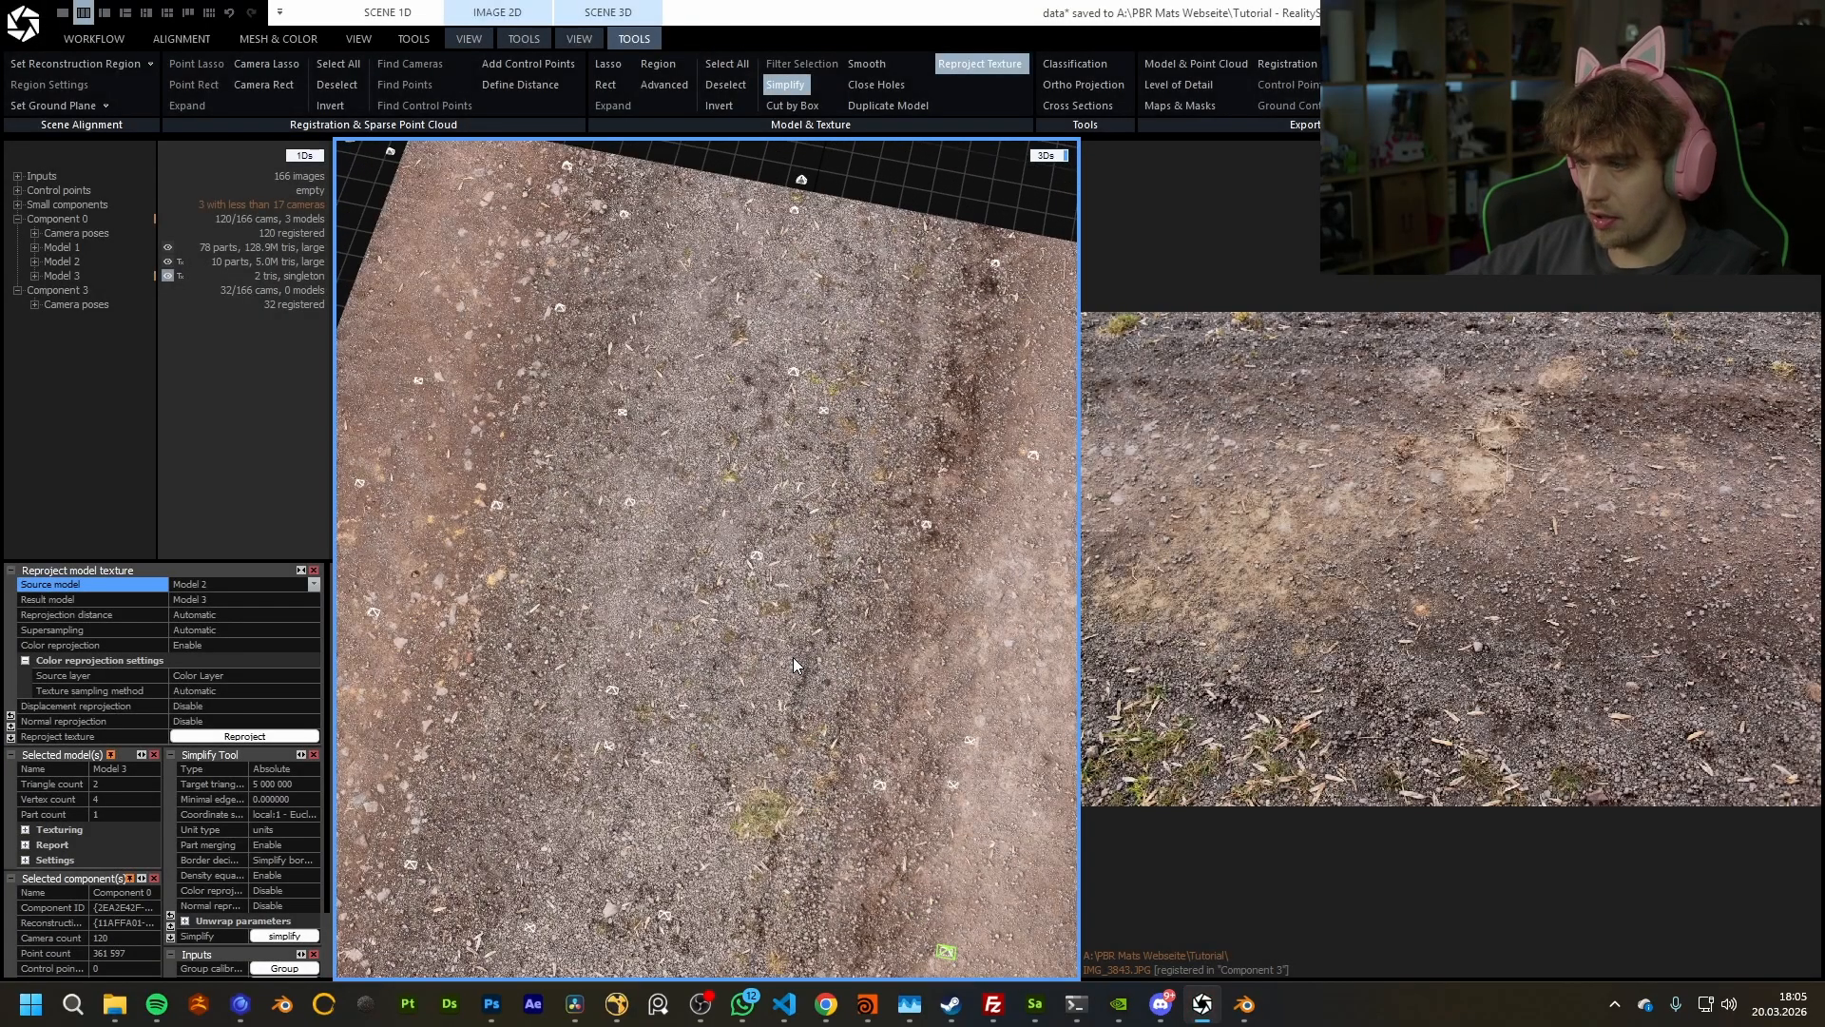
scroll(792, 658, down, 2)
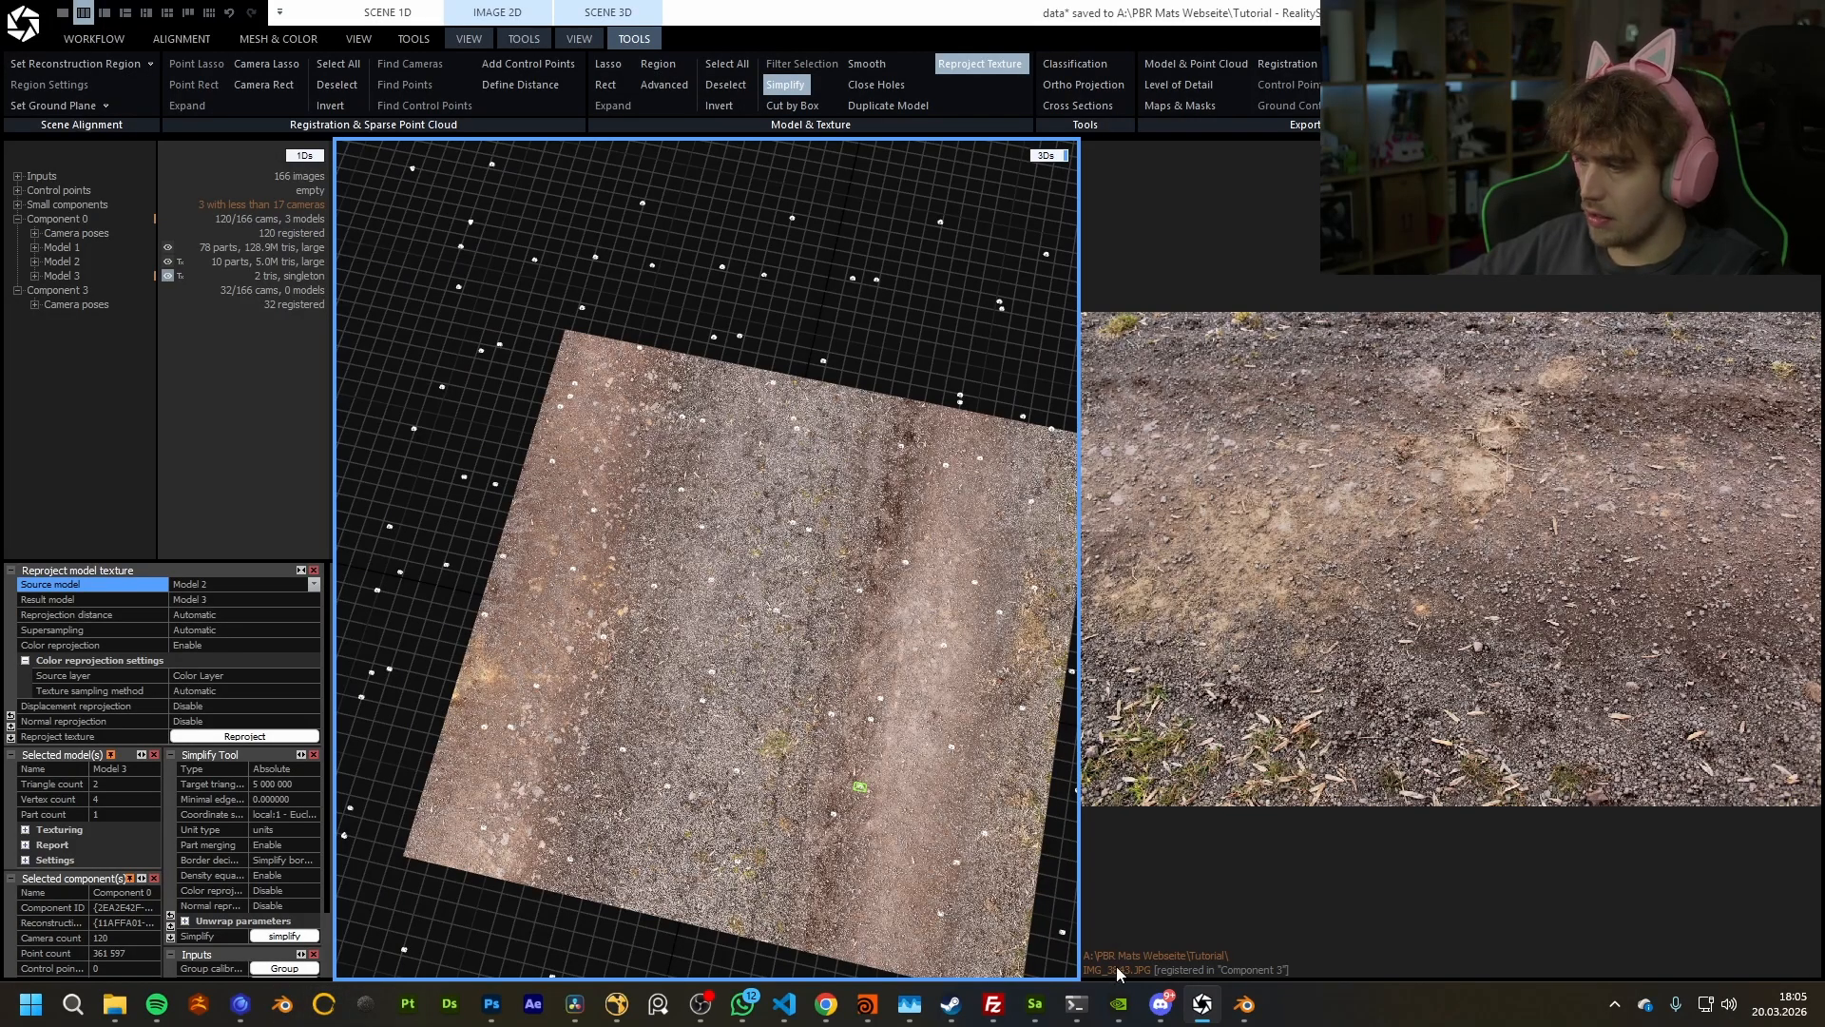
Step: Switch to Blender and move the plane along Y to about -5.02 m, away from the scan
click(1236, 1007)
key(g)
key(y)
click(834, 441)
middle_drag(834, 441, 859, 10)
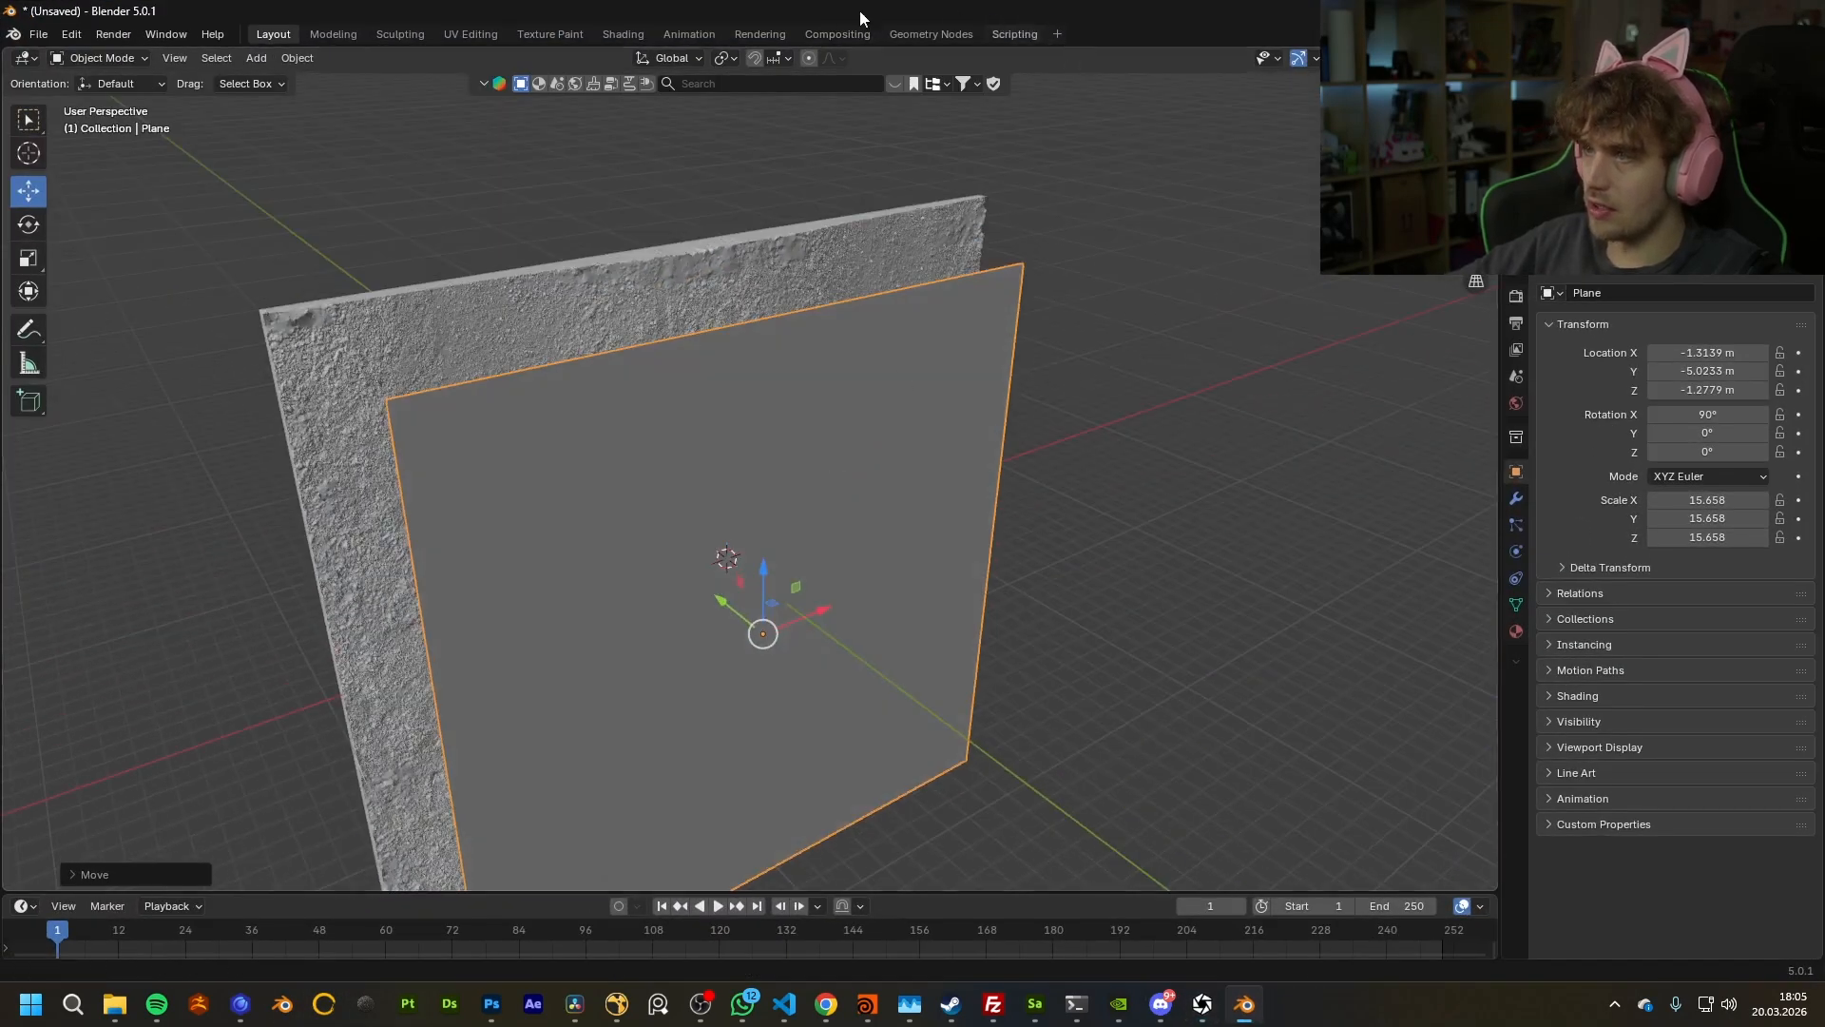
Step: Examine the plane's UV layout in the UV Editing workspace
click(620, 35)
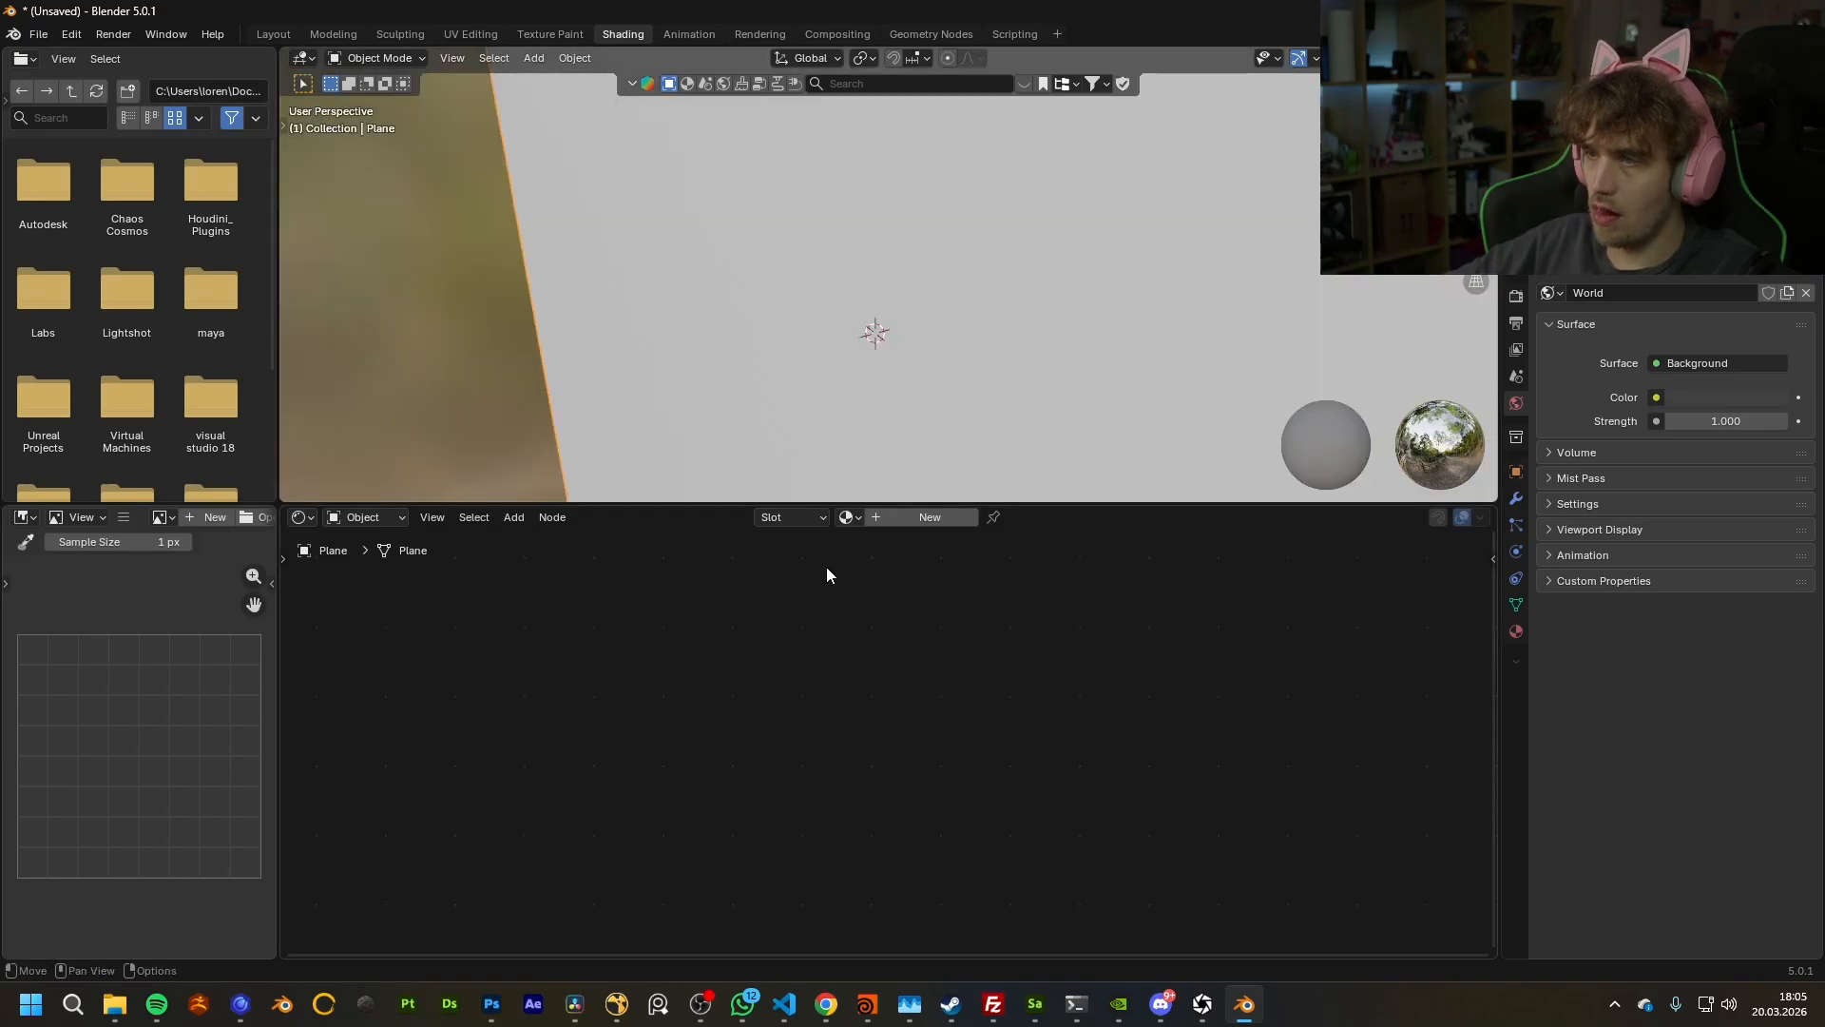
click(473, 35)
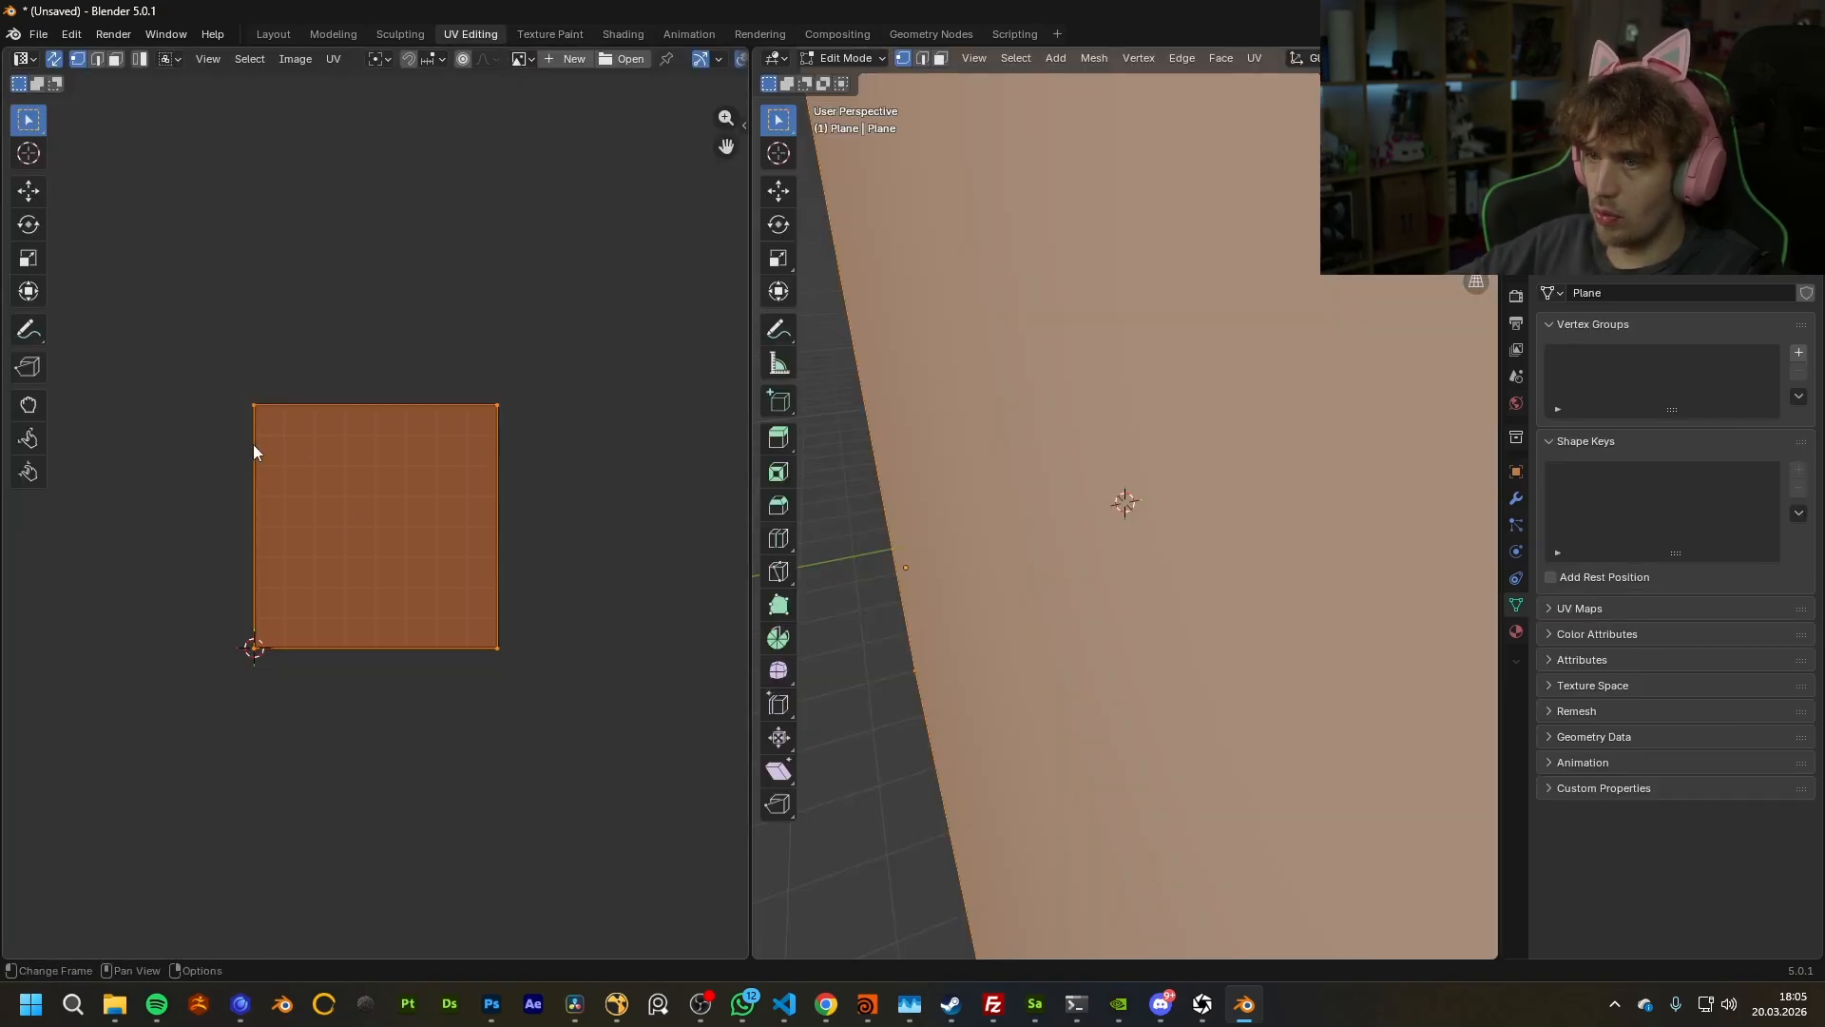
click(332, 34)
Step: Switch to RealityScan and examine the reprojected colour texture on the plane from several angles and distances
key(alt+Tab)
right_drag(730, 533, 884, 609)
scroll(772, 654, up, 3)
scroll(773, 654, down, 5)
right_drag(773, 654, 829, 656)
right_drag(689, 648, 515, 626)
scroll(725, 669, up, 3)
scroll(717, 627, up, 5)
scroll(716, 627, down, 3)
scroll(596, 678, down, 5)
right_drag(596, 677, 726, 698)
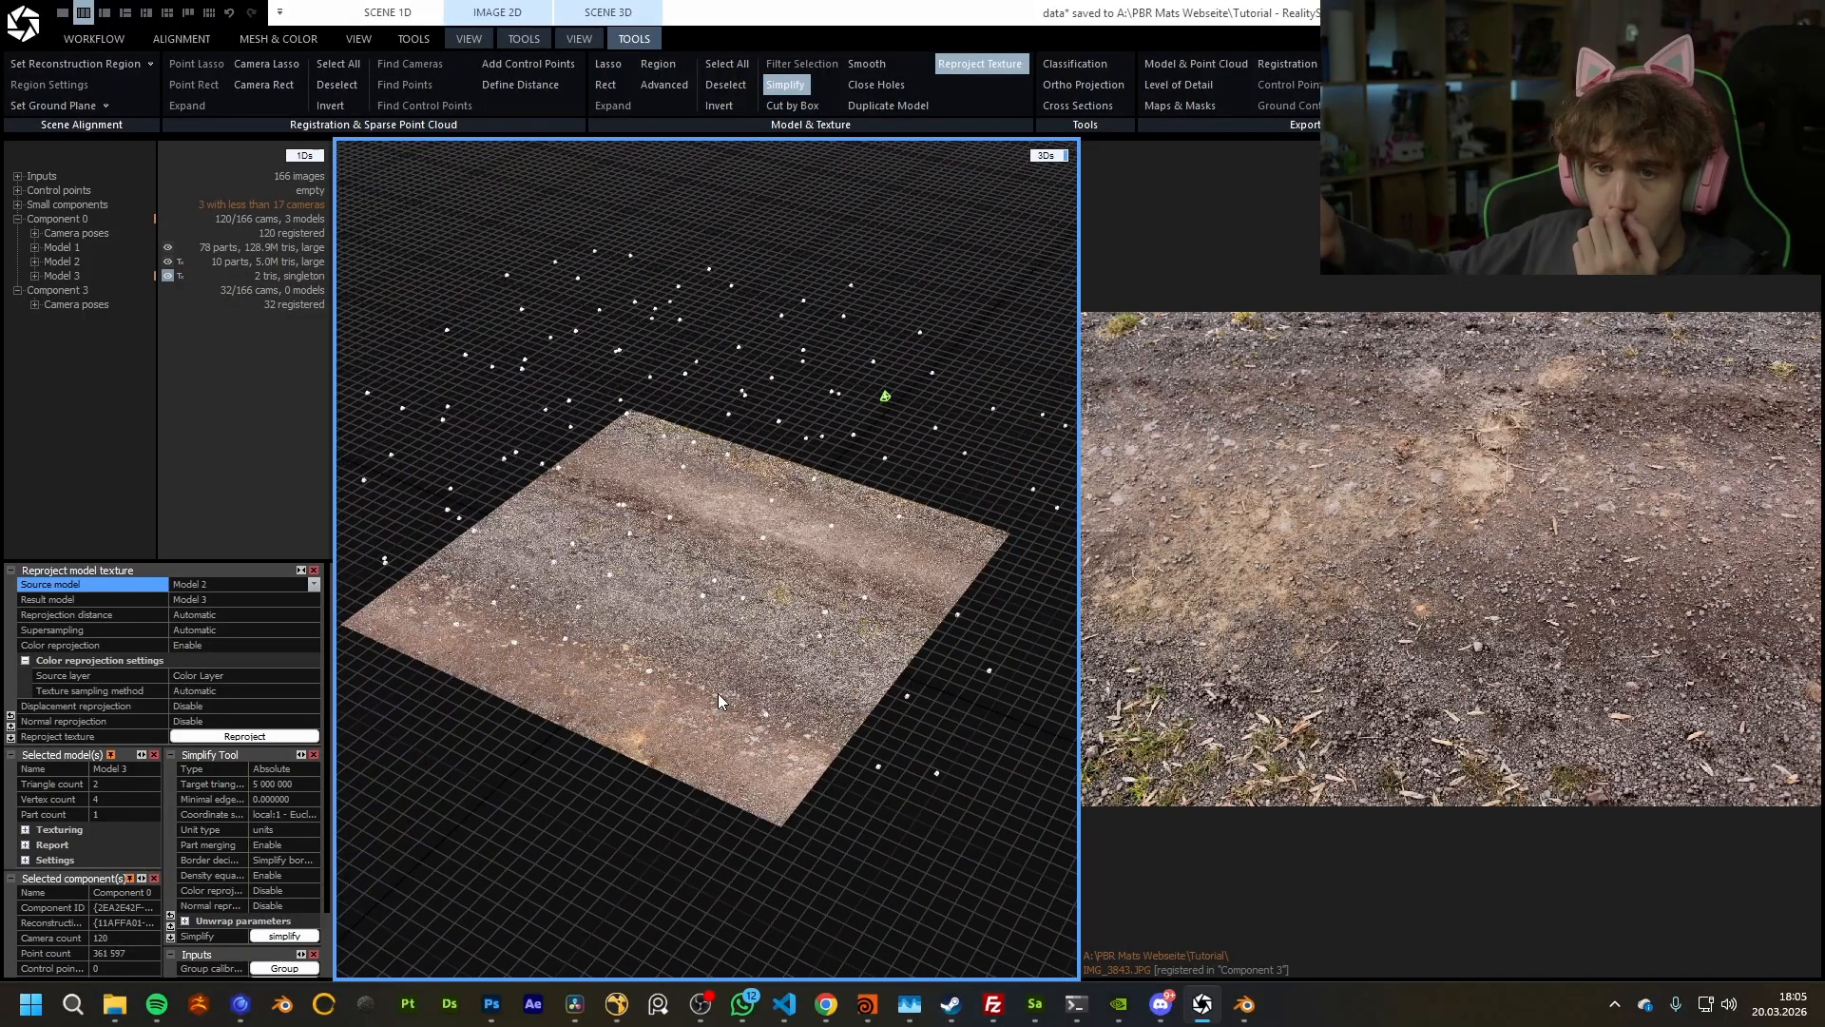
drag(717, 693, 668, 691)
drag(707, 610, 577, 720)
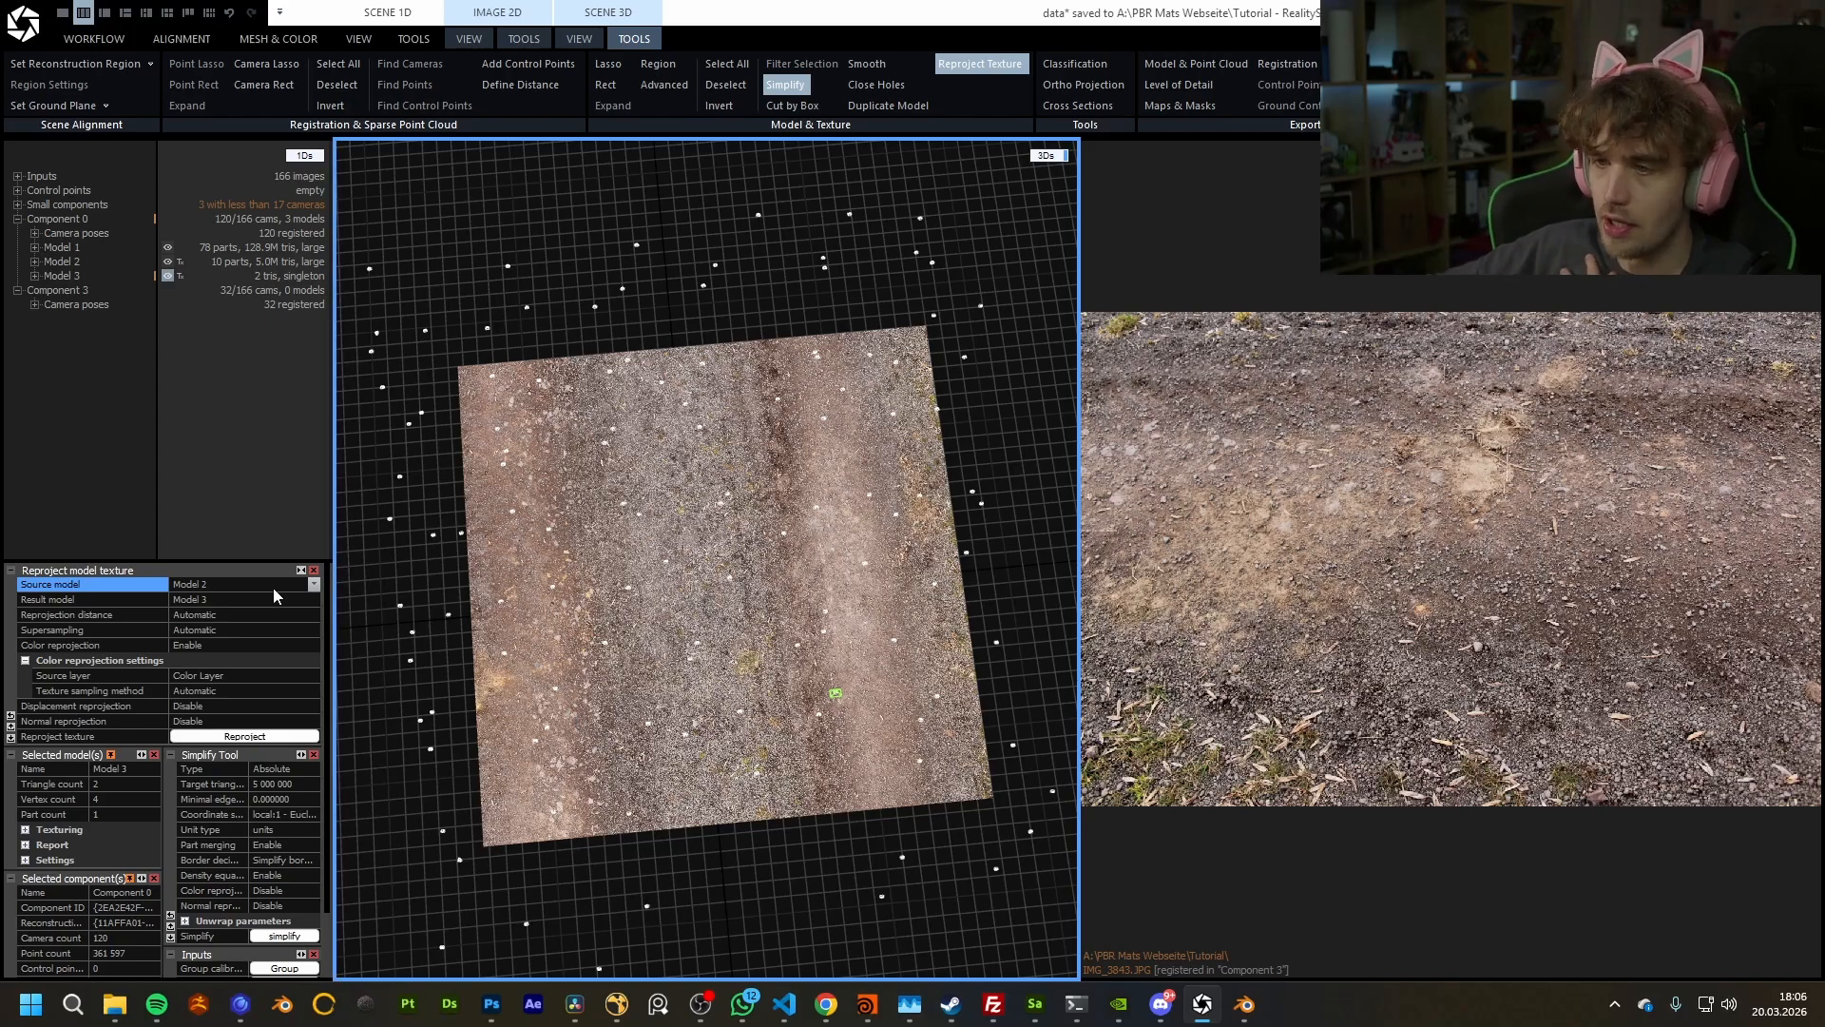
Step: Set Model 1 as the source model for the texture reprojection
click(310, 584)
click(313, 586)
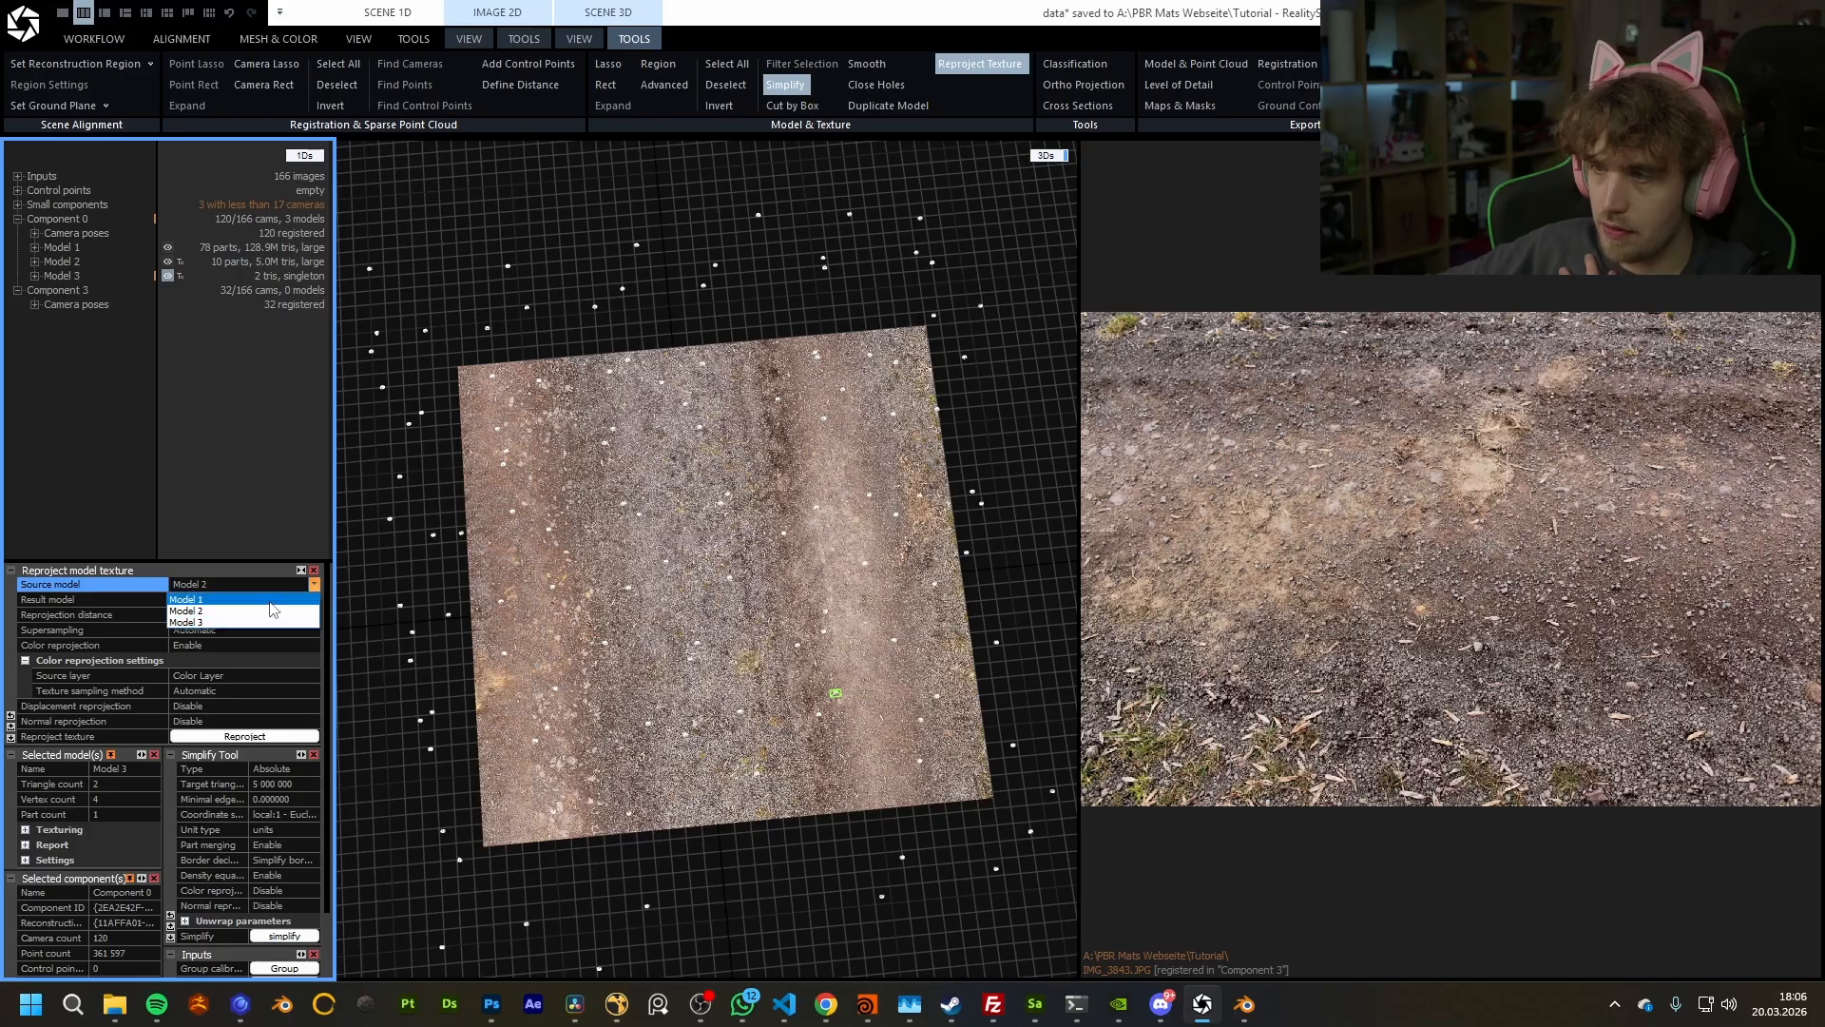
click(273, 610)
right_drag(837, 518, 956, 481)
Step: Enable displacement and normal reprojection, reproject them onto Model 3 and check the resulting texture
click(249, 644)
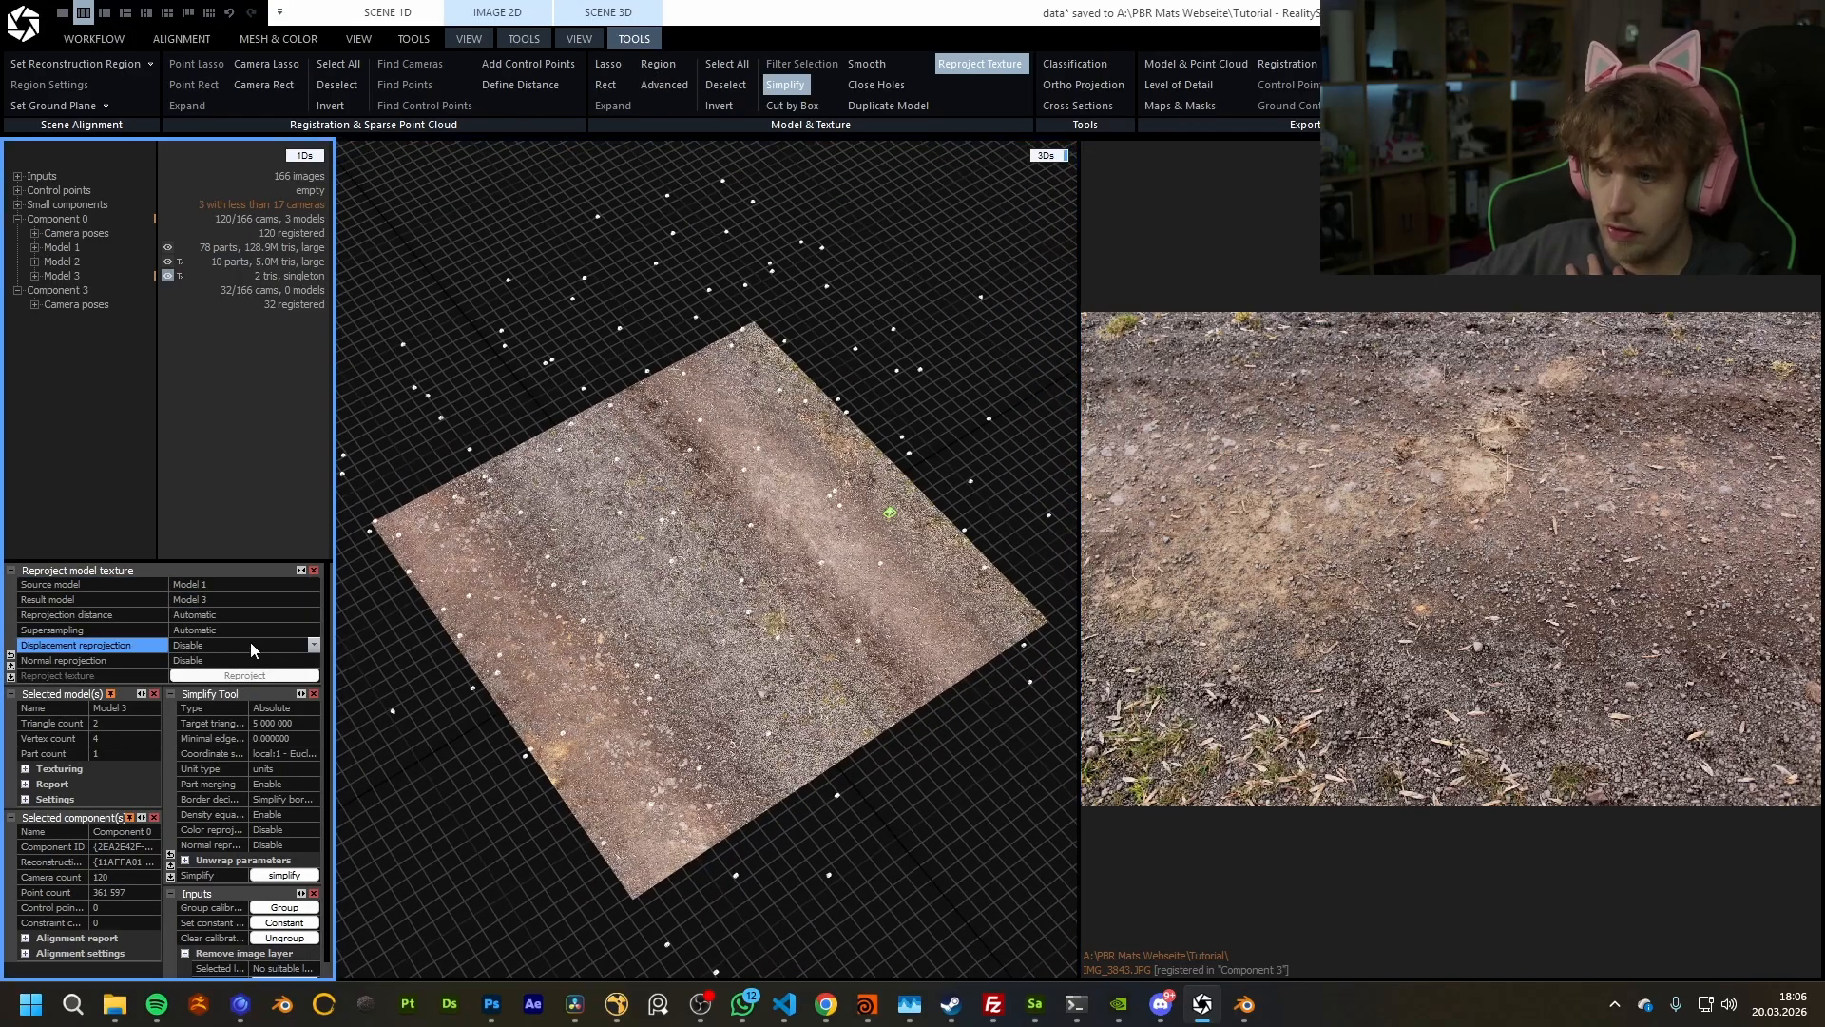
click(310, 644)
click(219, 660)
click(243, 660)
click(314, 660)
click(235, 675)
drag(748, 632, 571, 629)
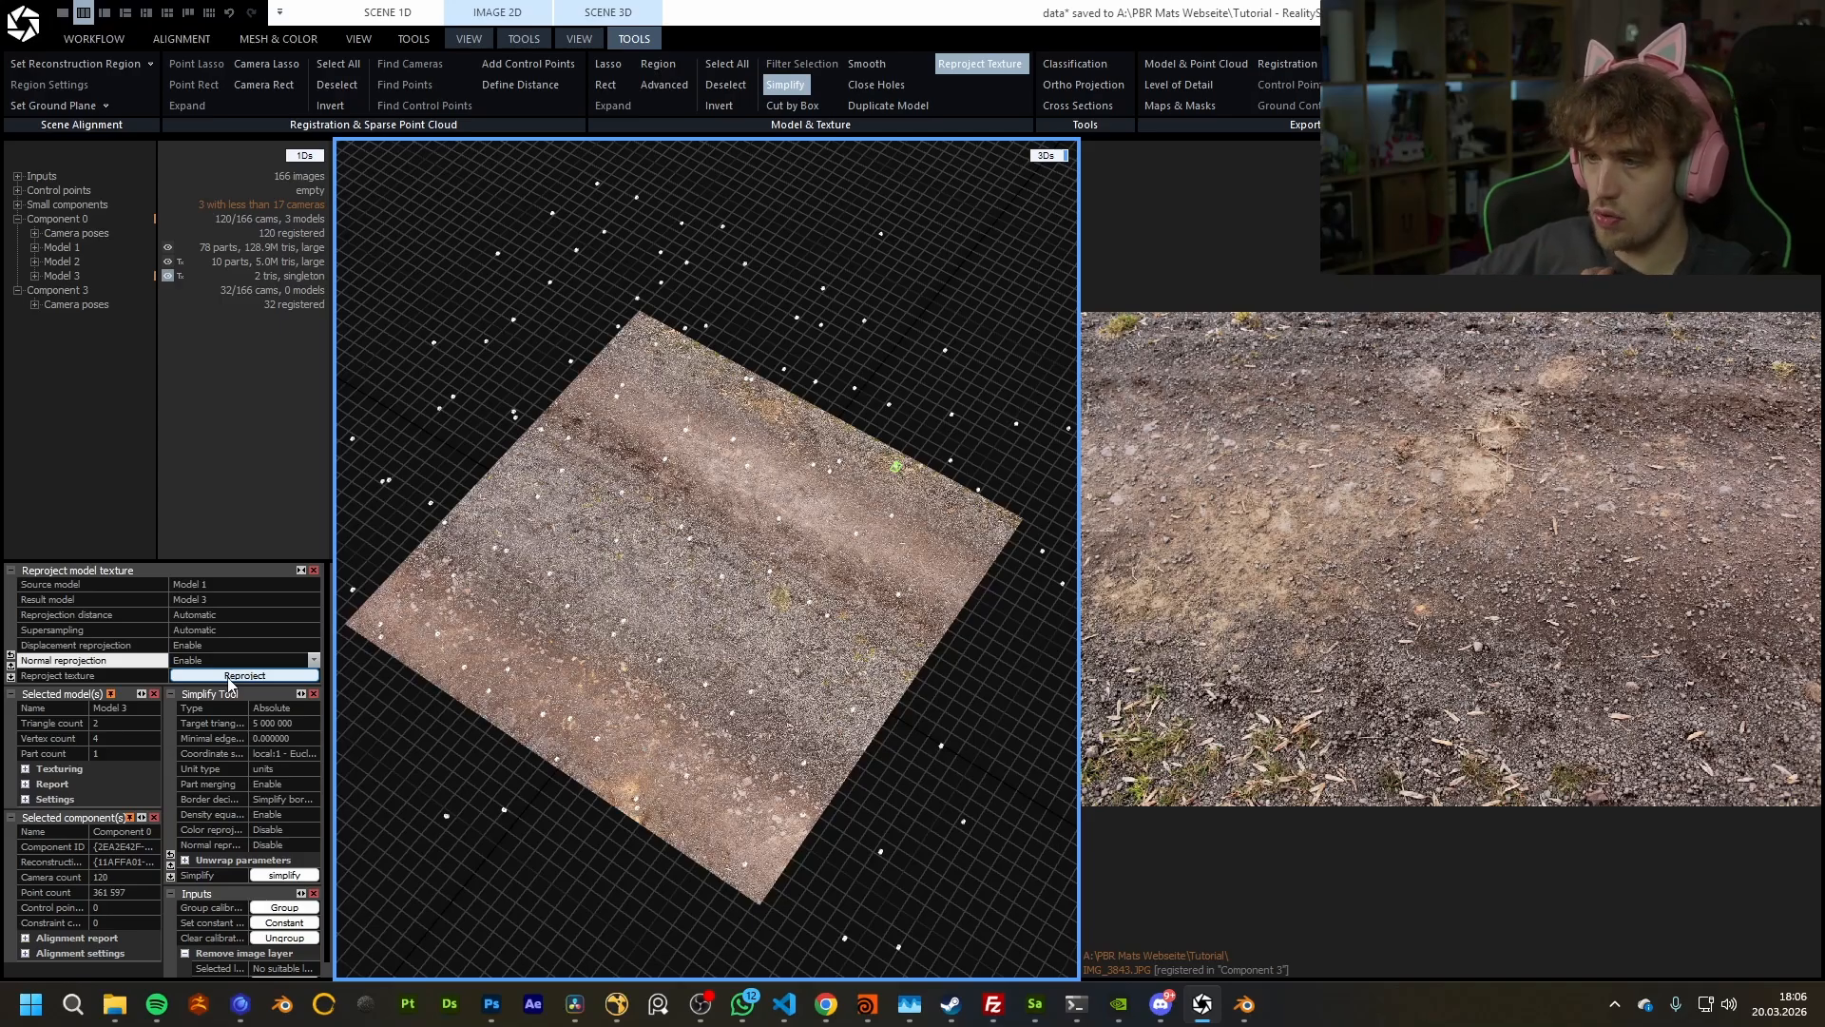
scroll(738, 614, up, 6)
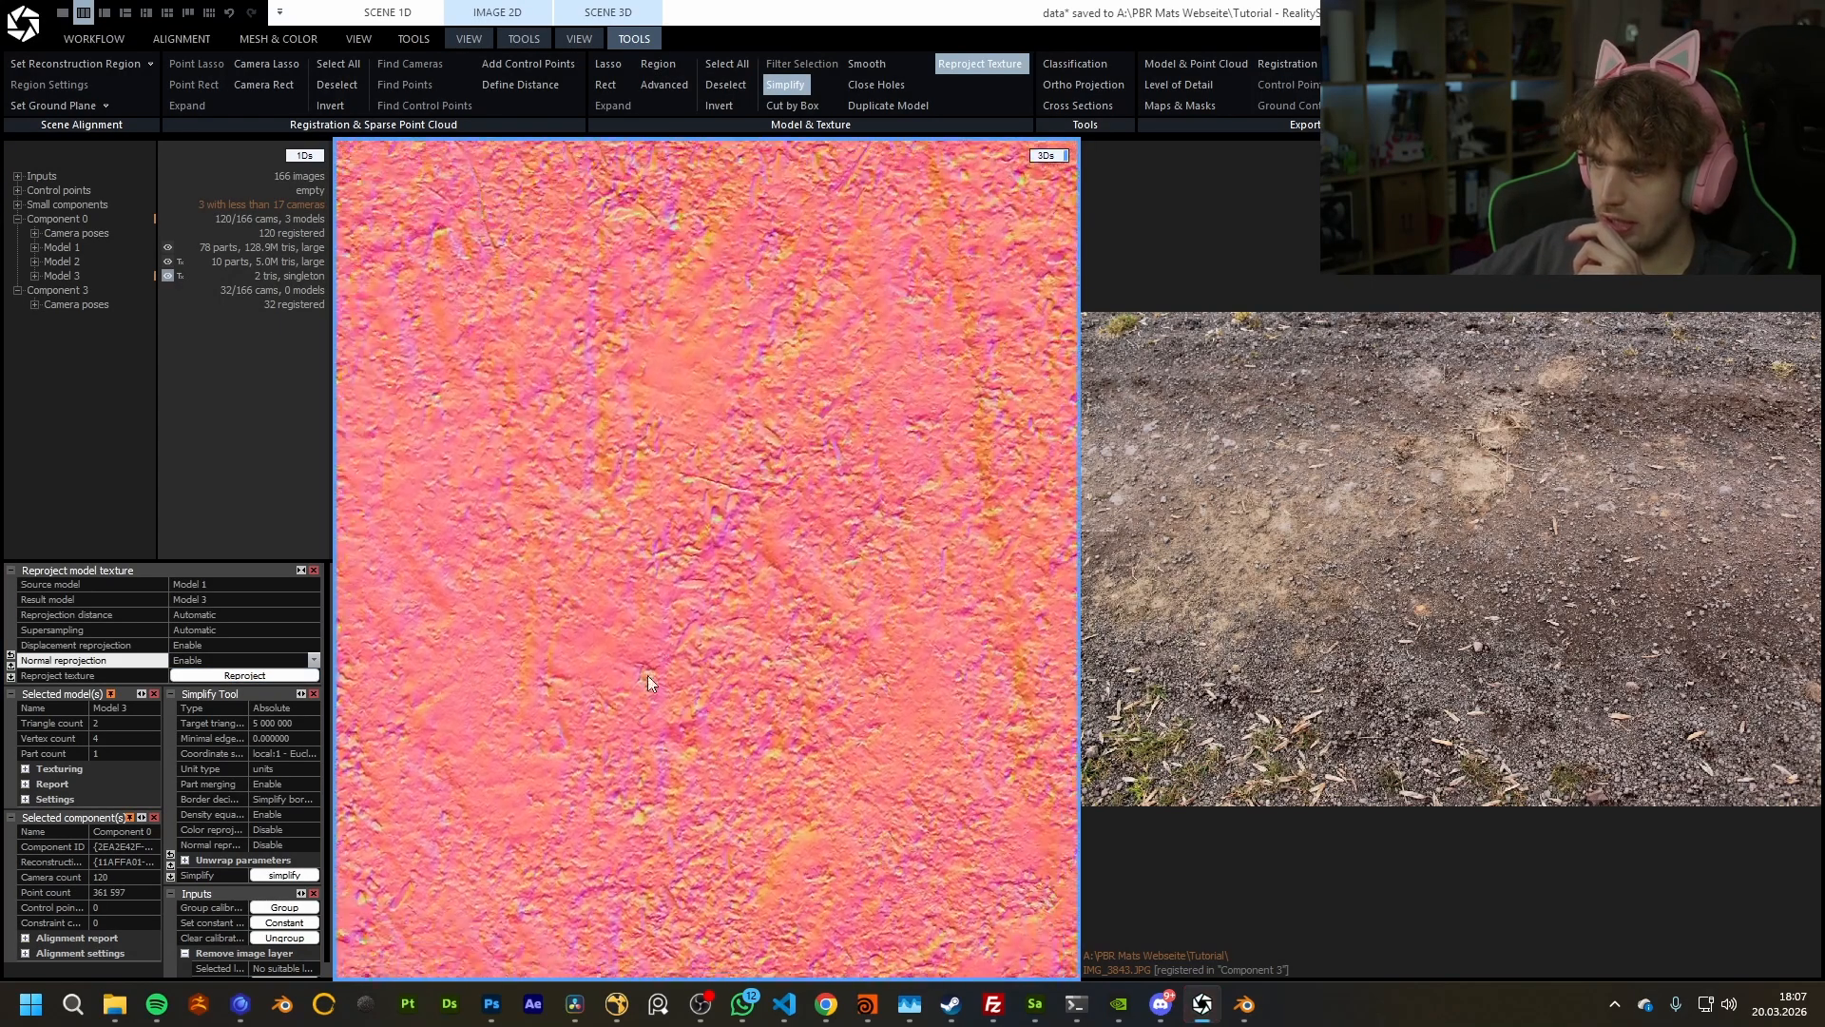
scroll(665, 589, down, 5)
drag(660, 709, 582, 625)
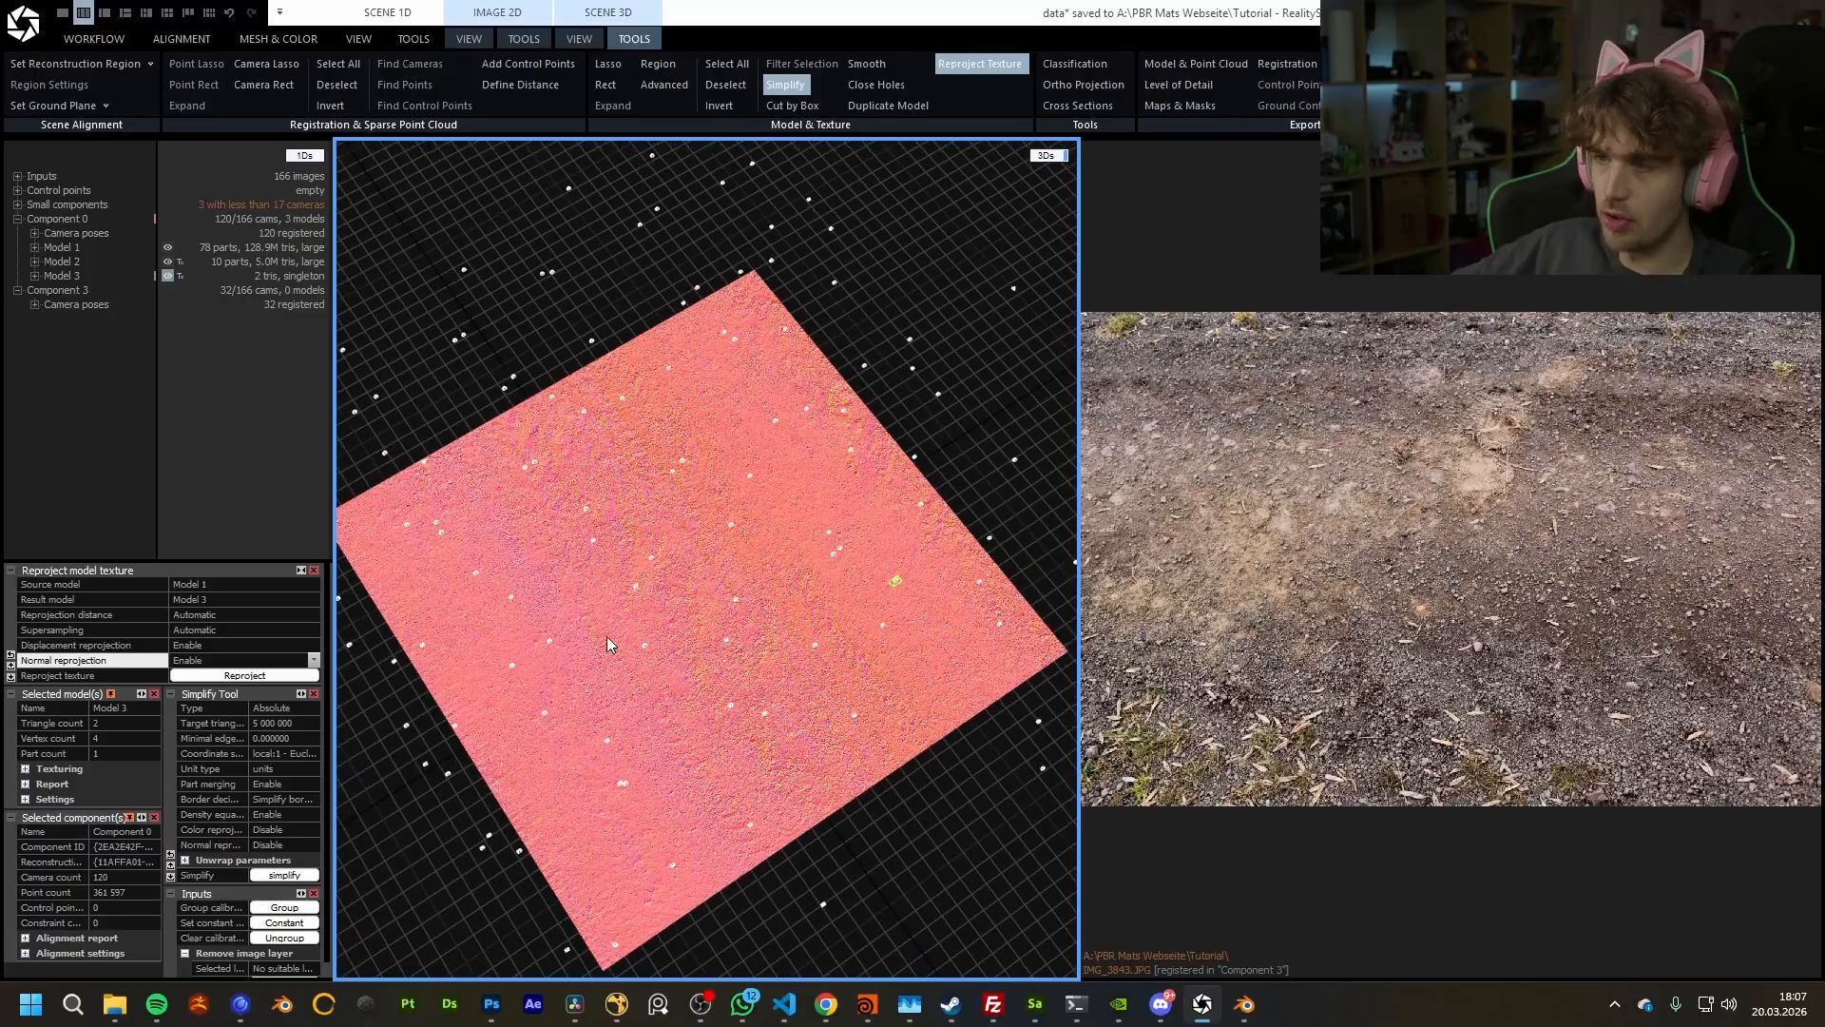
click(241, 1004)
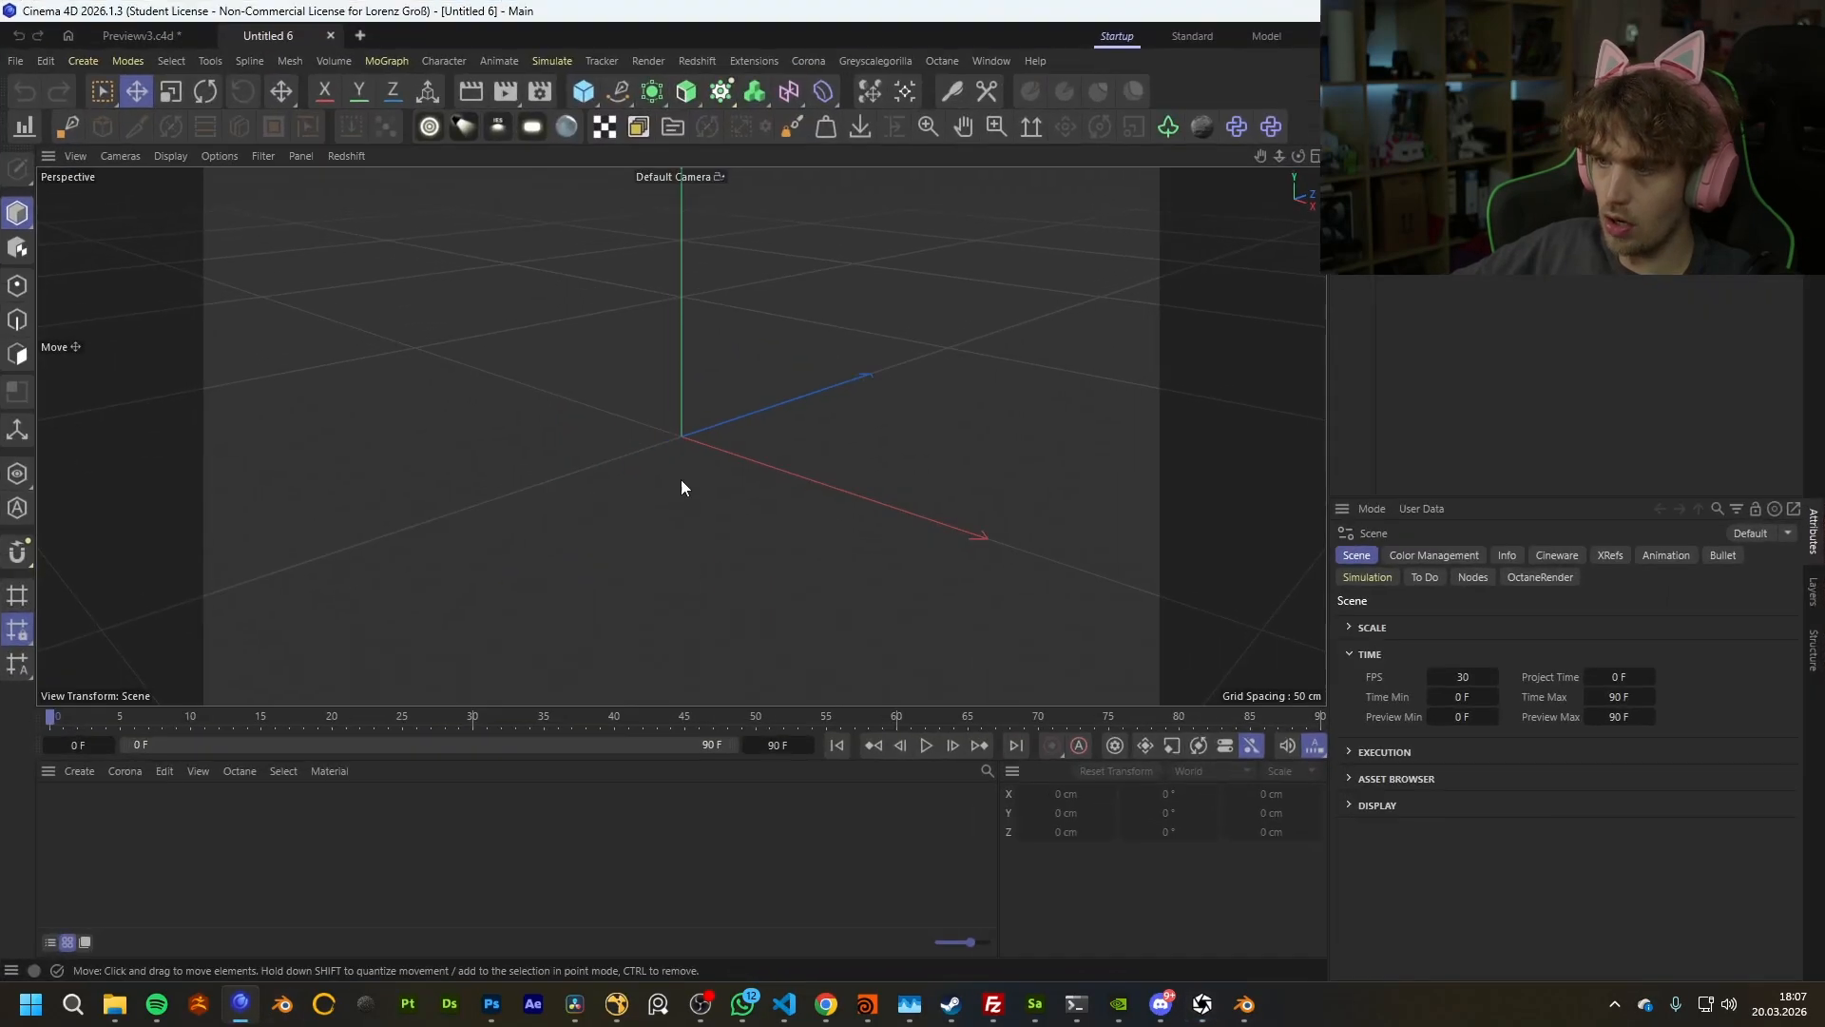
mouse_move(114, 1004)
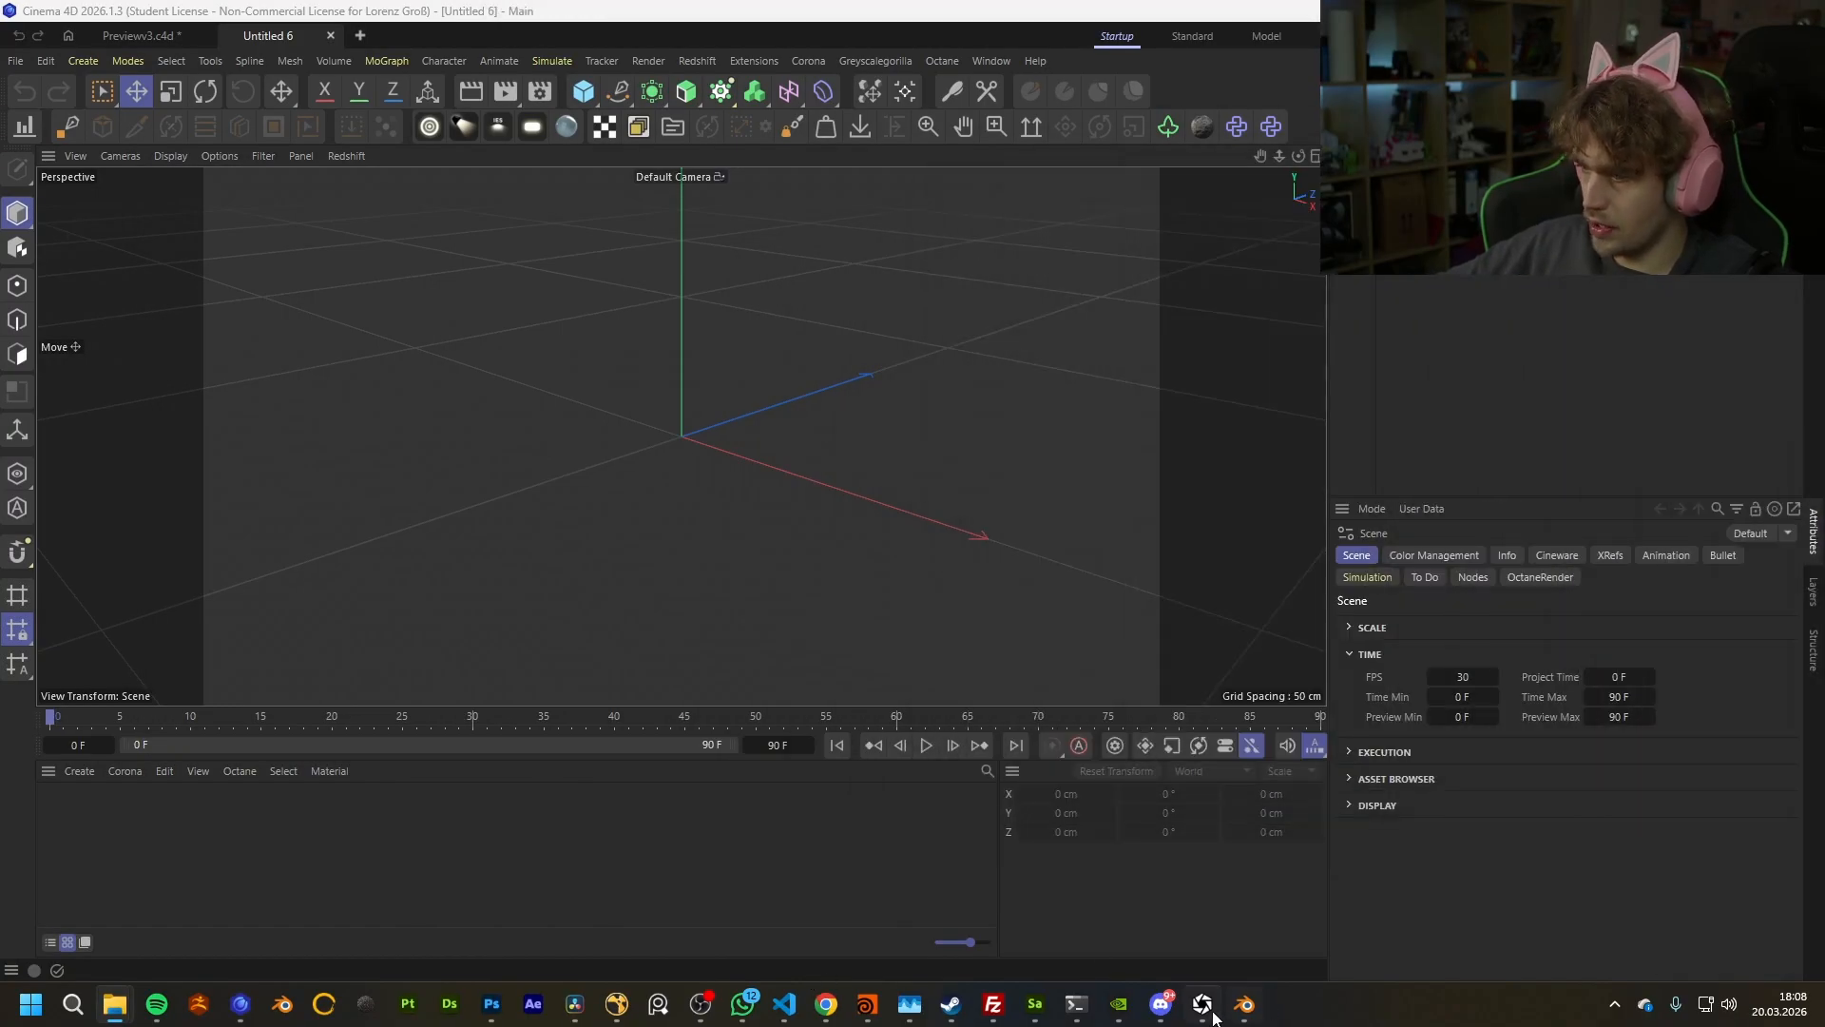
Step: Switch to RealityScan and start a model export of Model 3 in the Just textures format, with the file name Texures
click(1202, 1004)
click(524, 38)
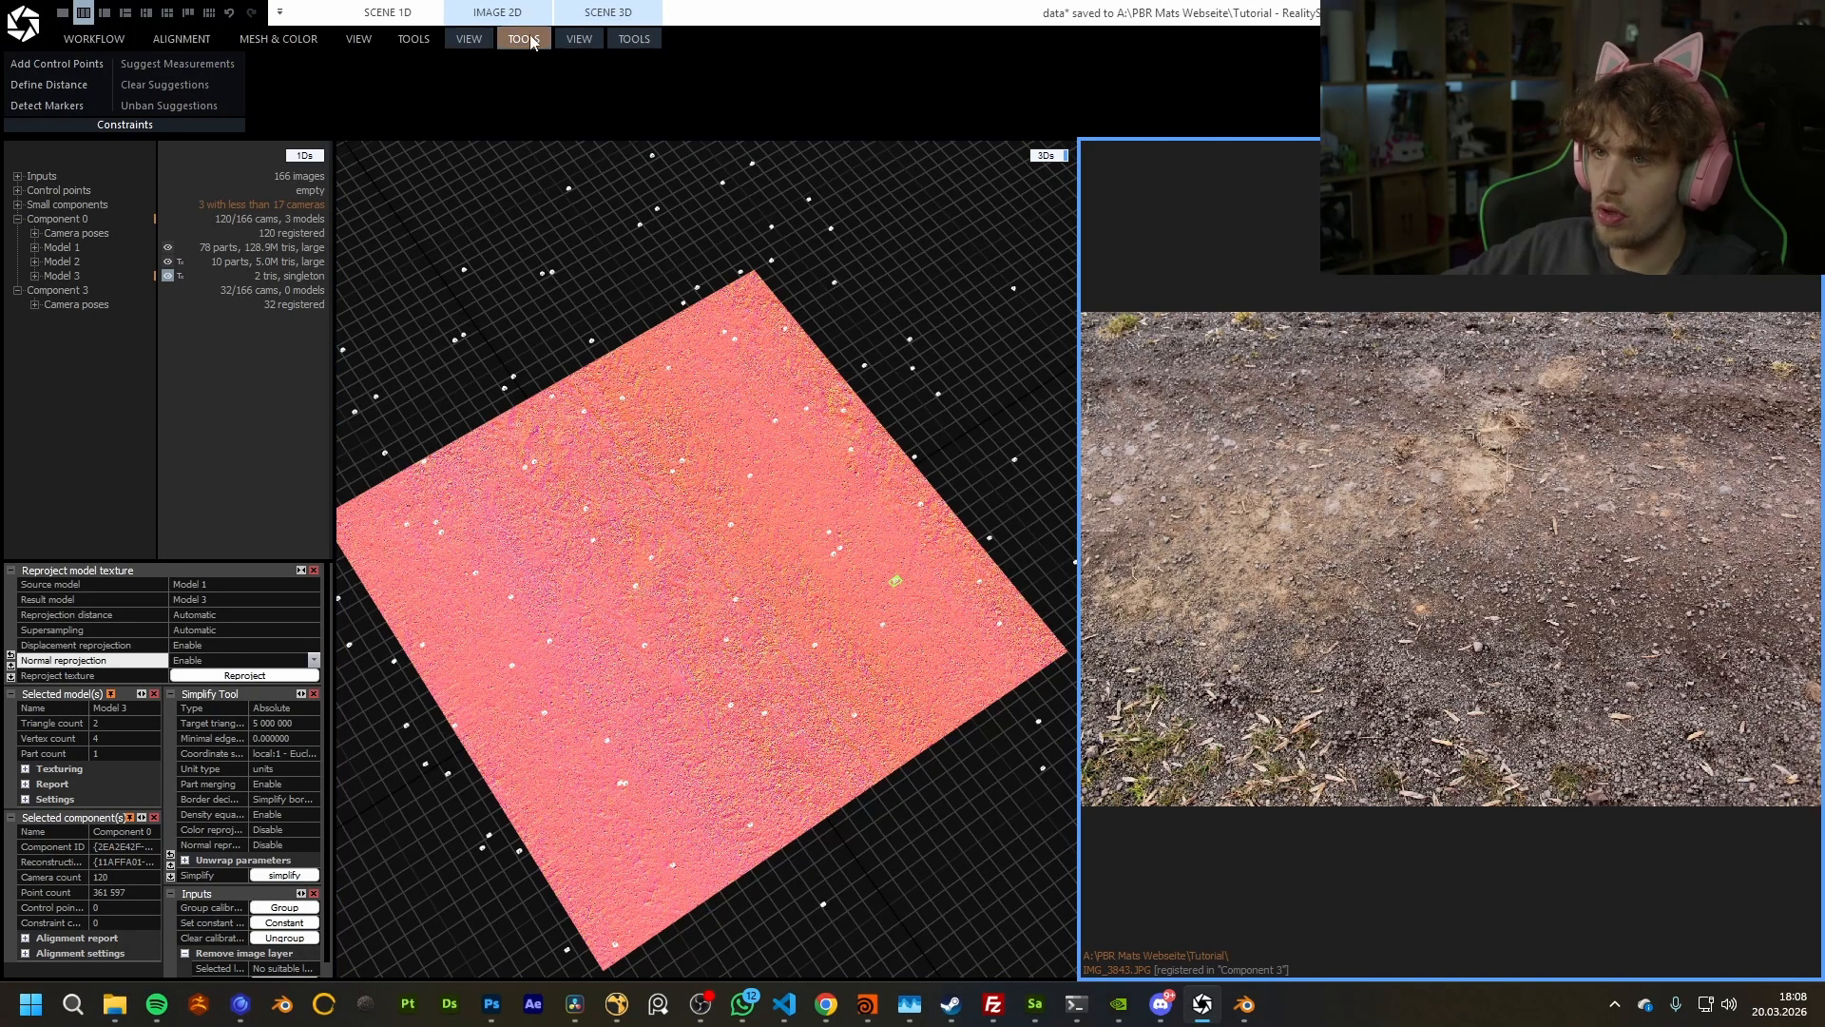
click(632, 39)
click(105, 42)
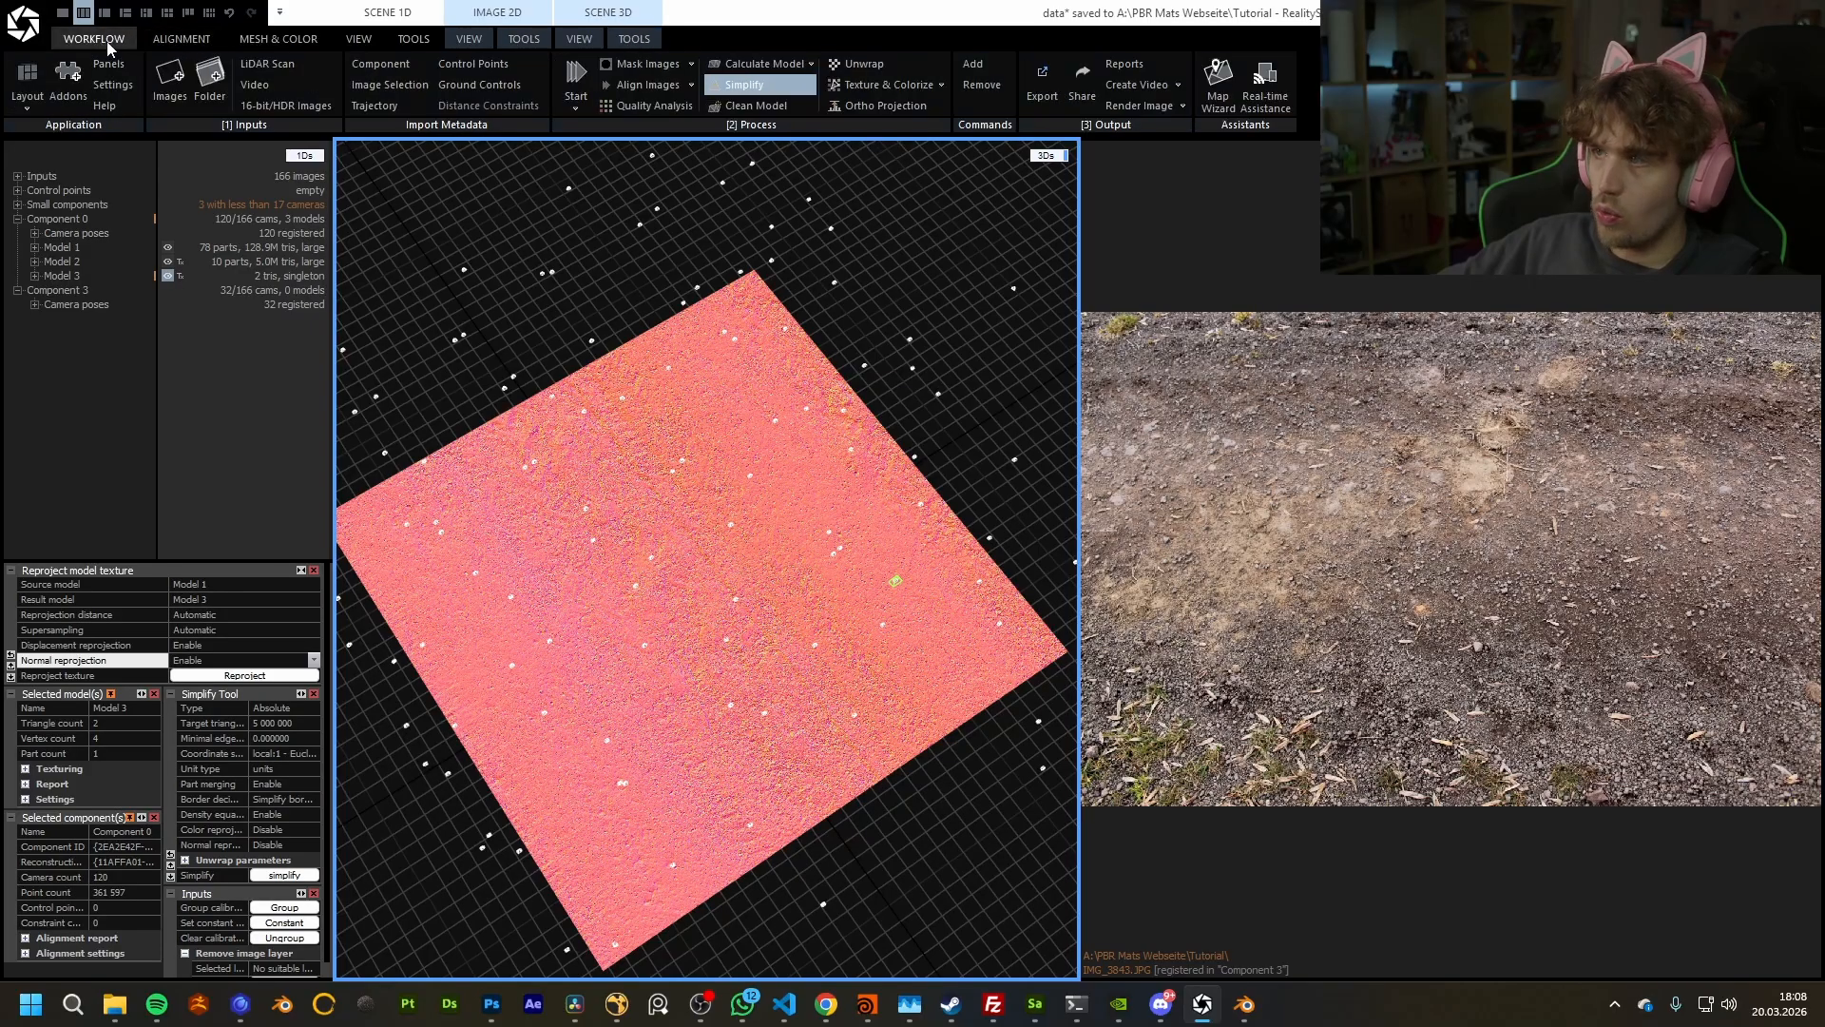
click(182, 39)
click(278, 39)
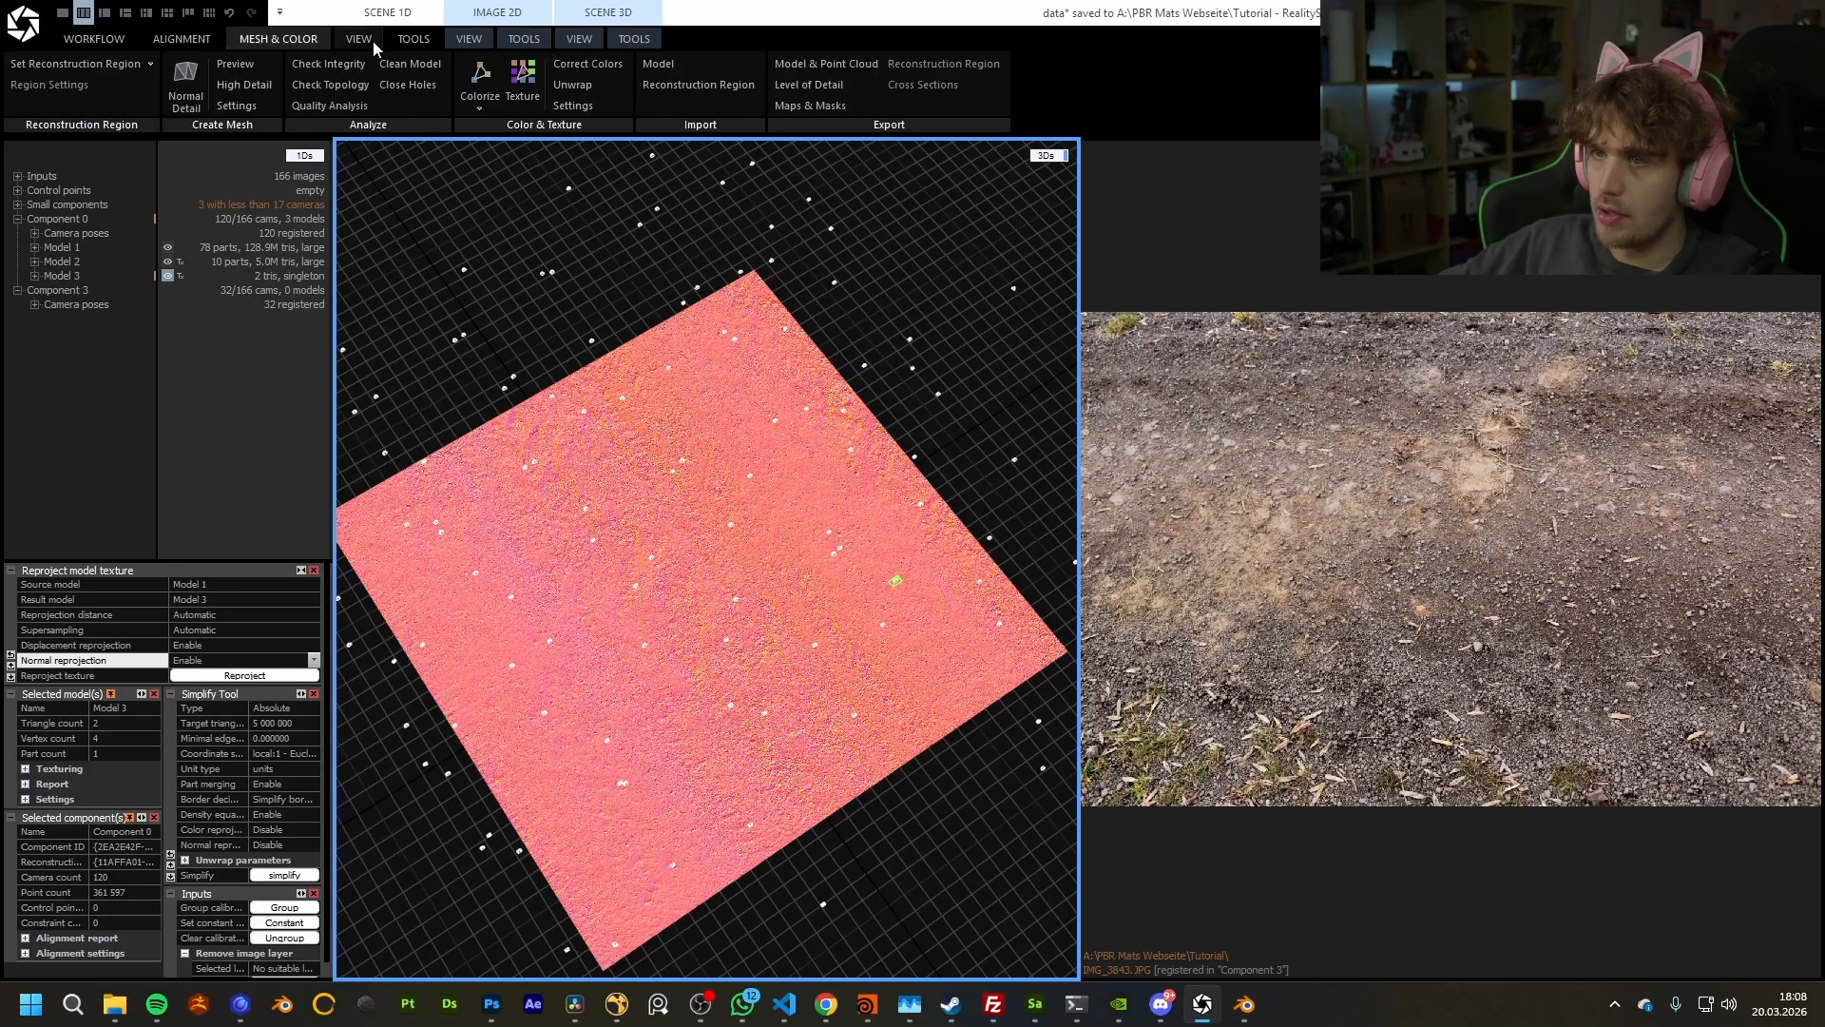
click(812, 64)
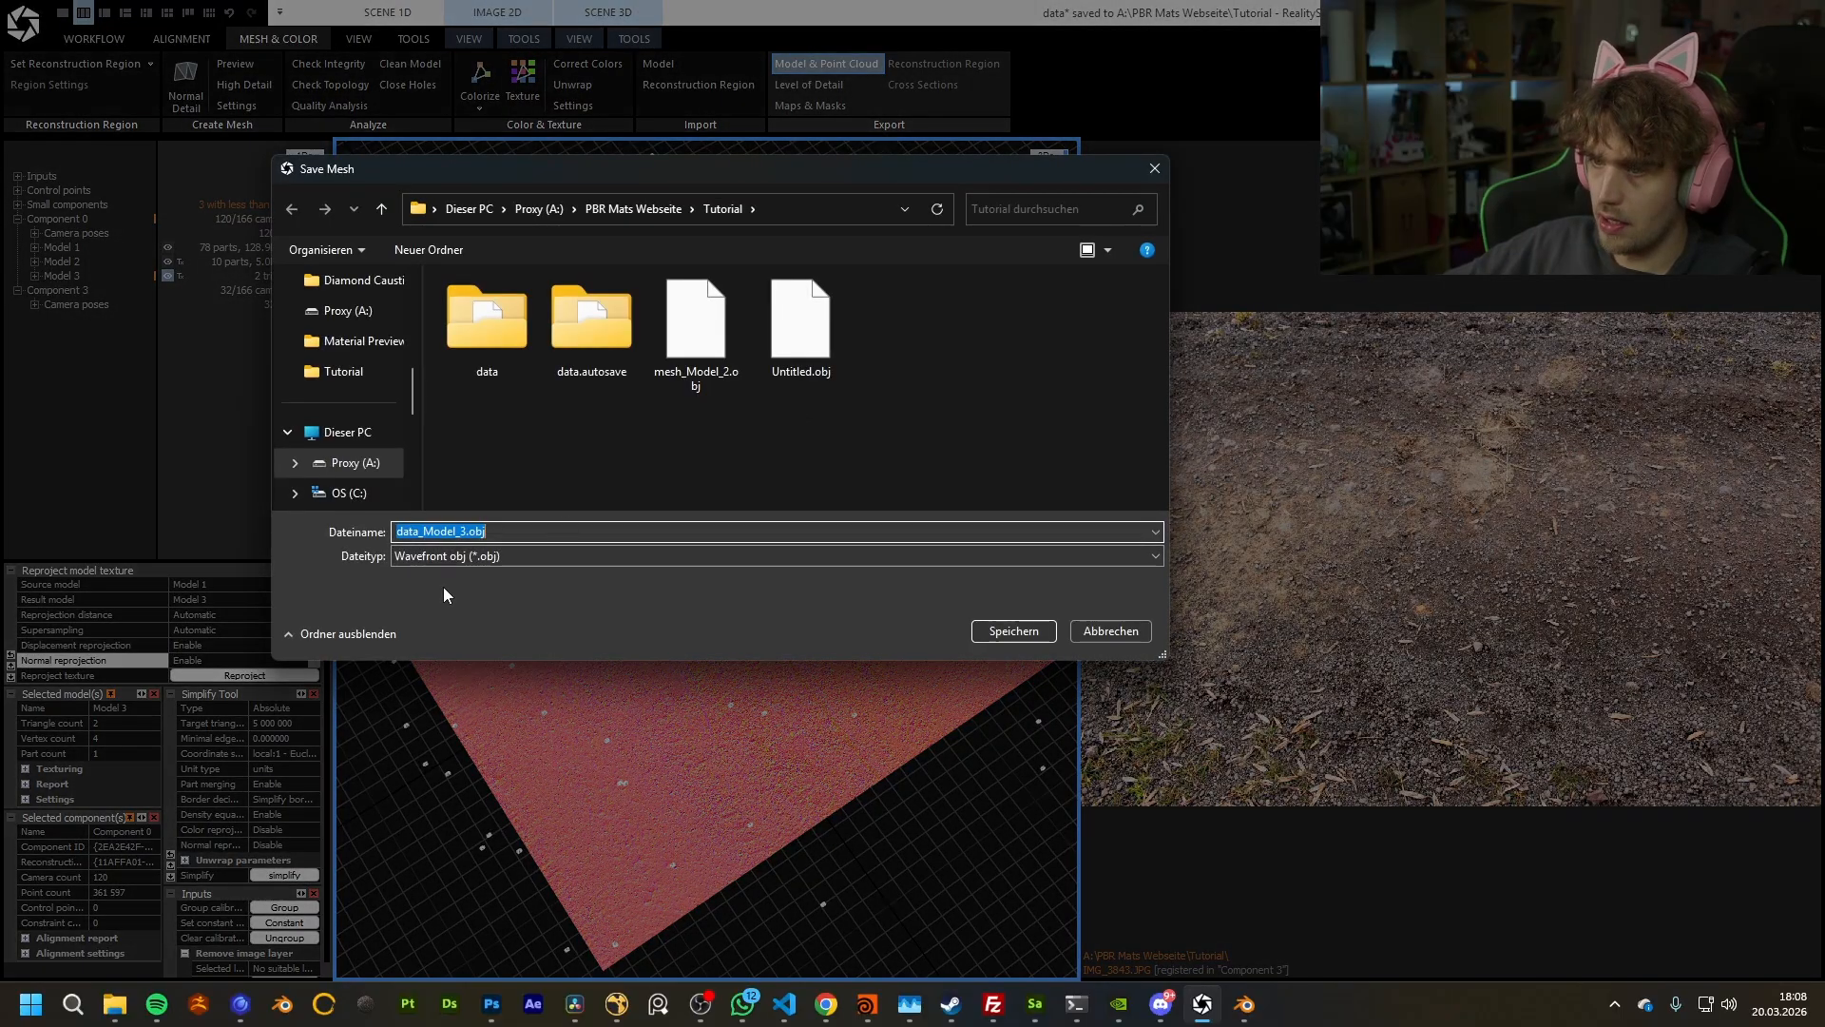
click(489, 555)
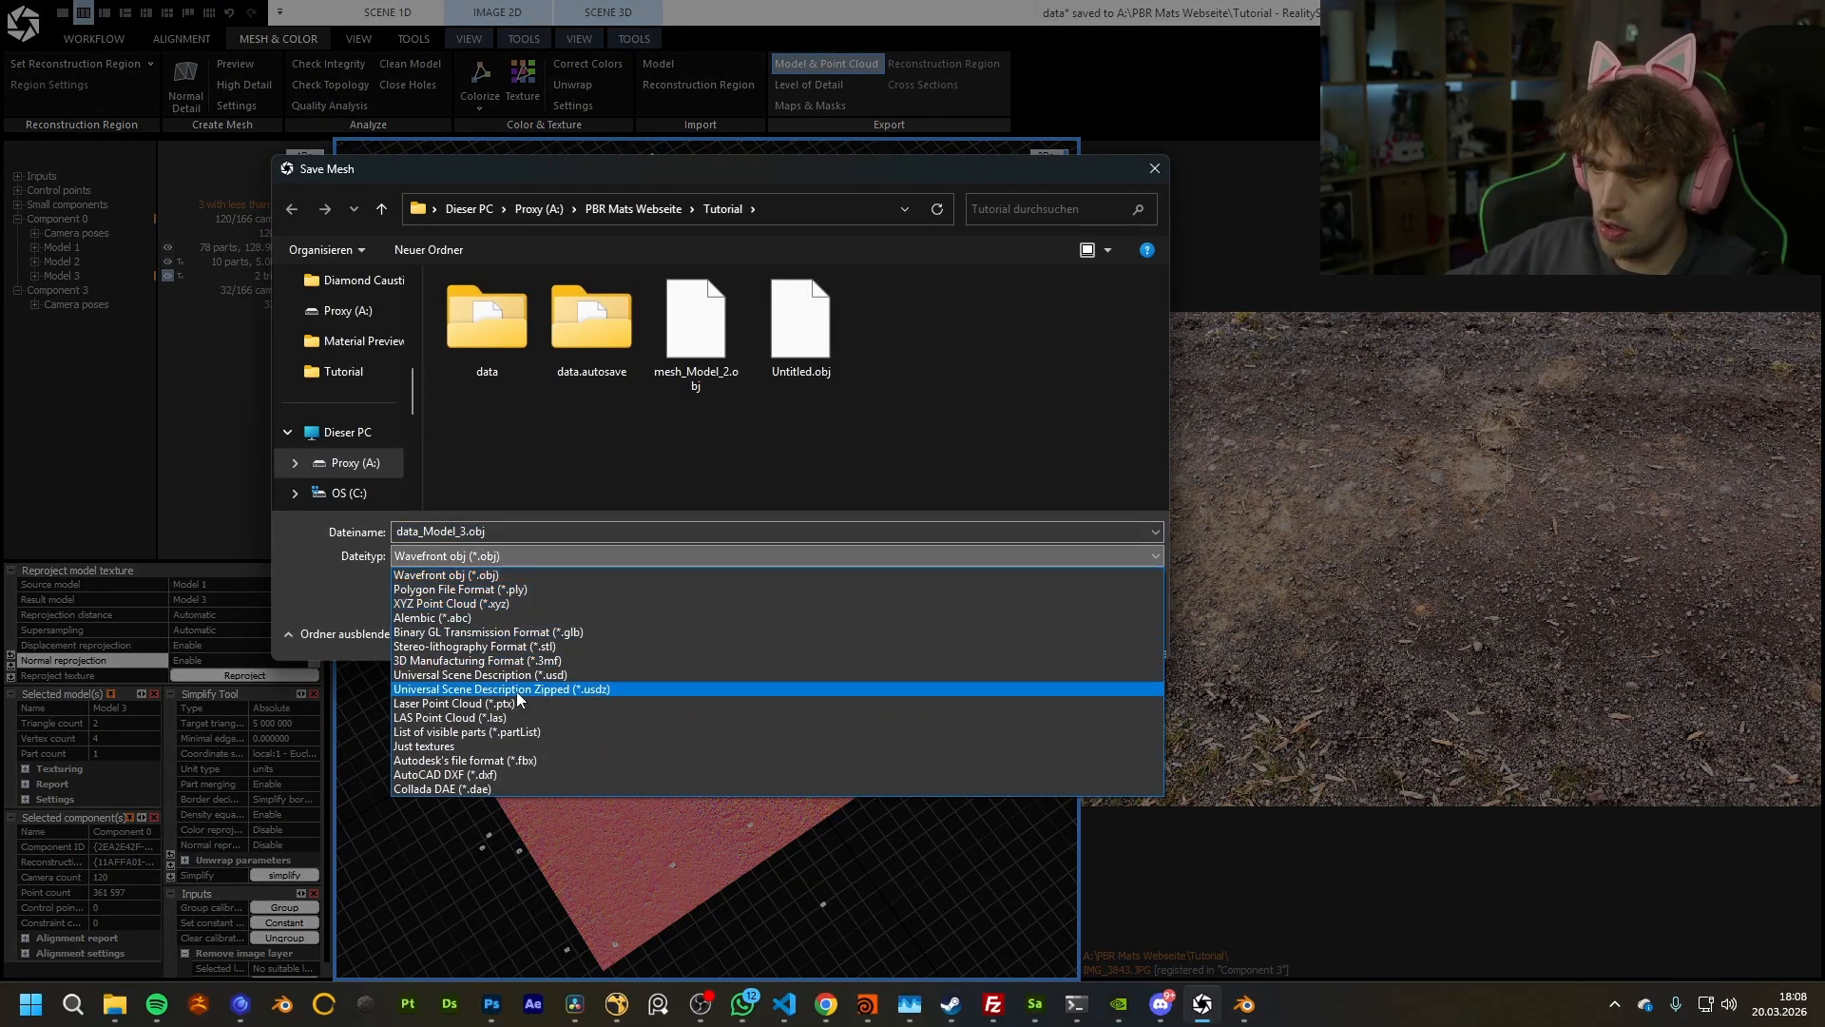
click(492, 745)
click(514, 530)
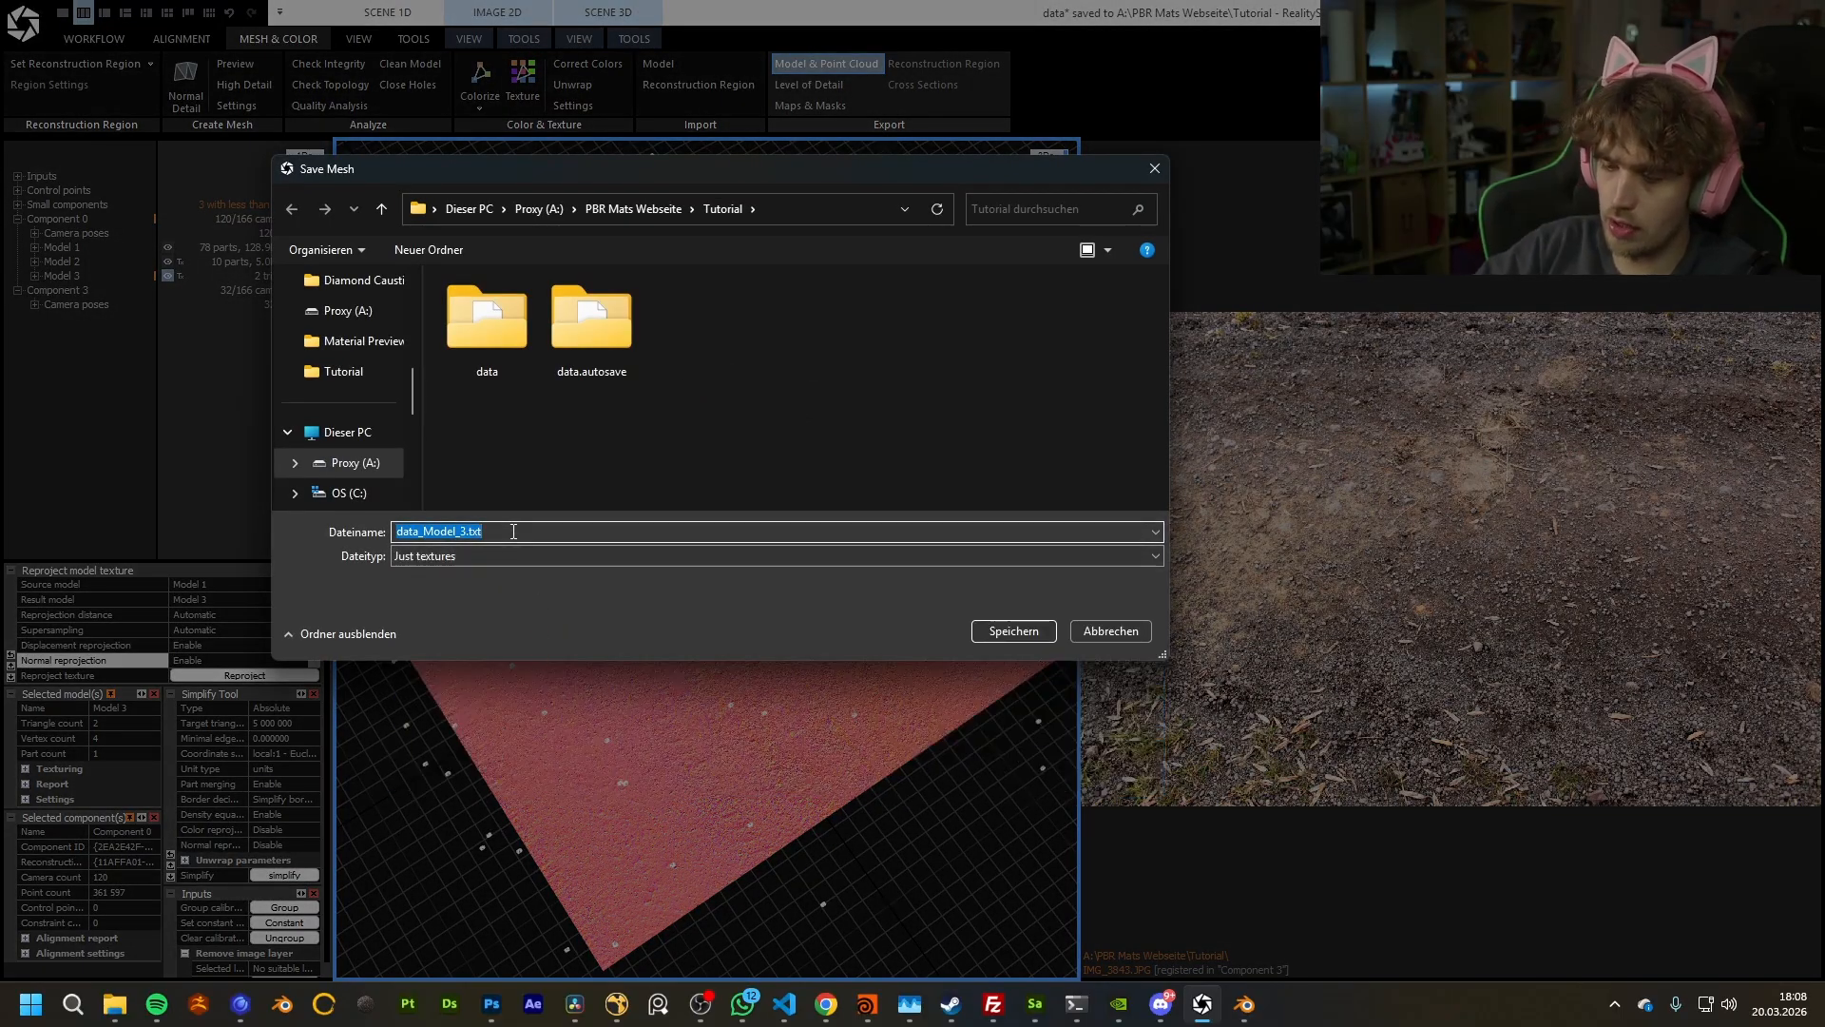
text(Texures)
key(Return)
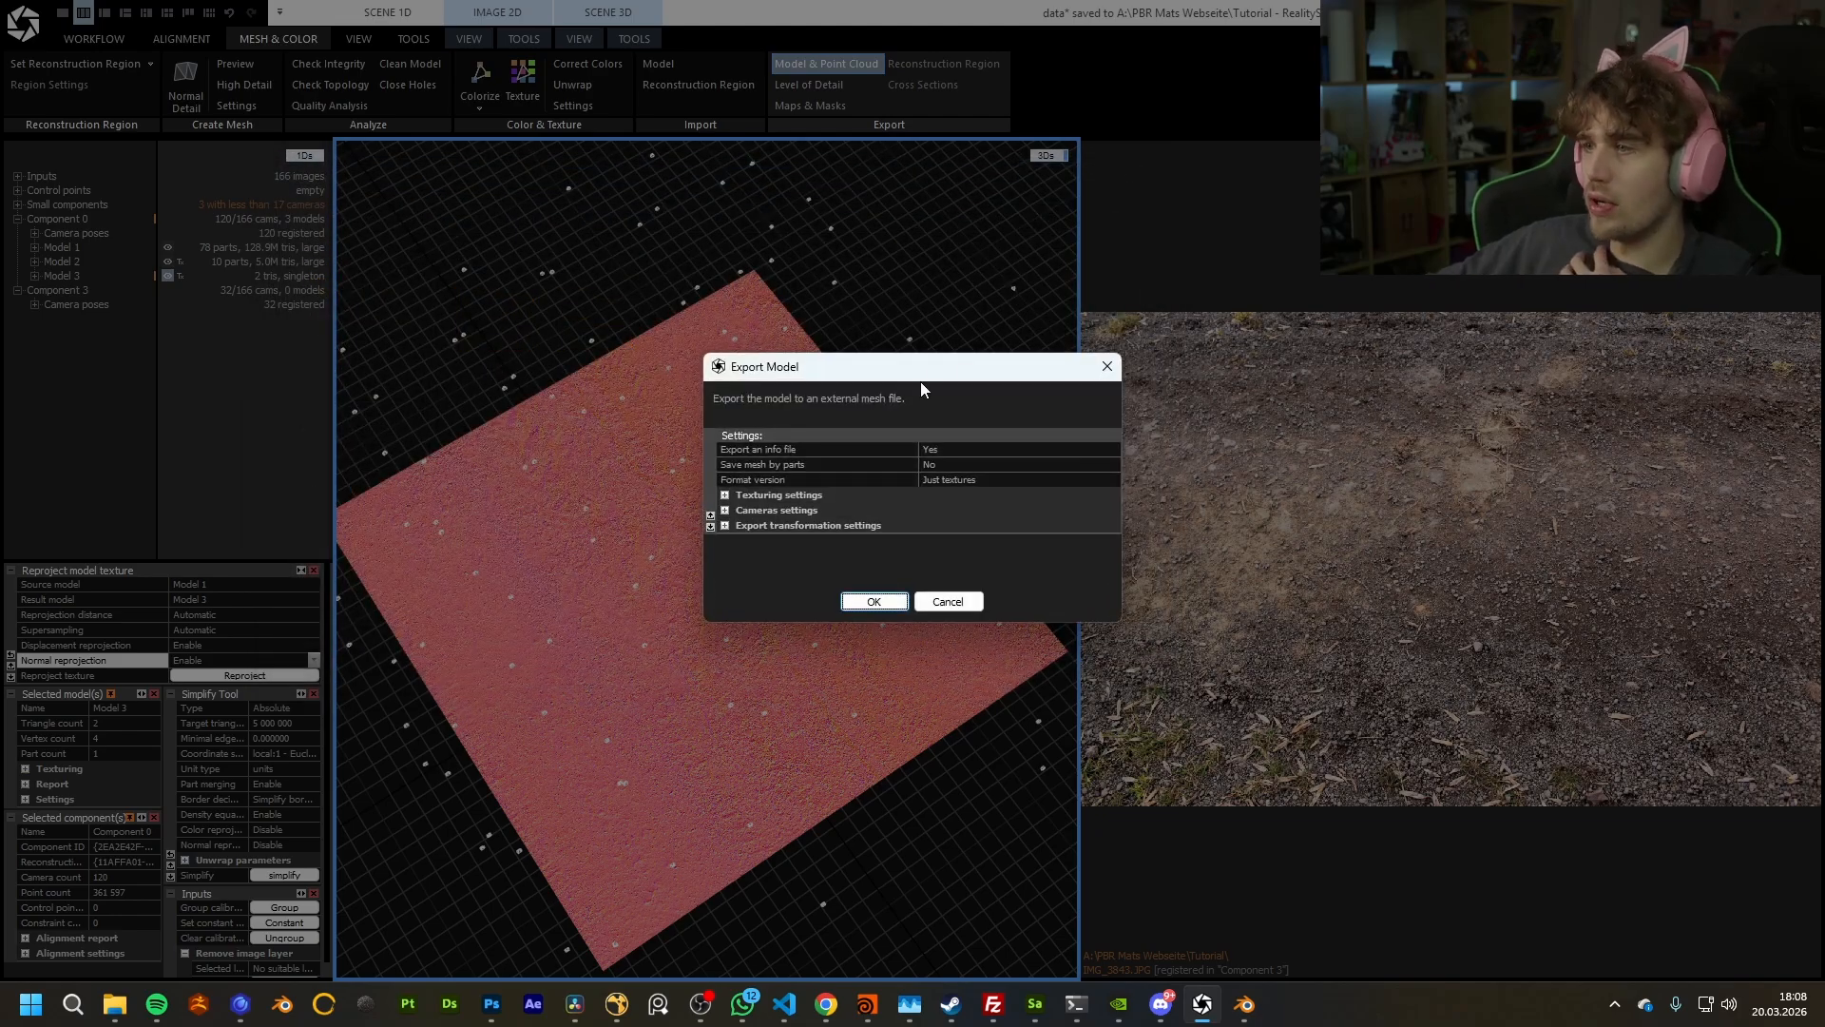
Step: Enlarge the Export Model dialog, expand its texturing settings and review the format version, mesh-by-parts and info file options
drag(916, 370, 753, 287)
drag(957, 538, 1281, 871)
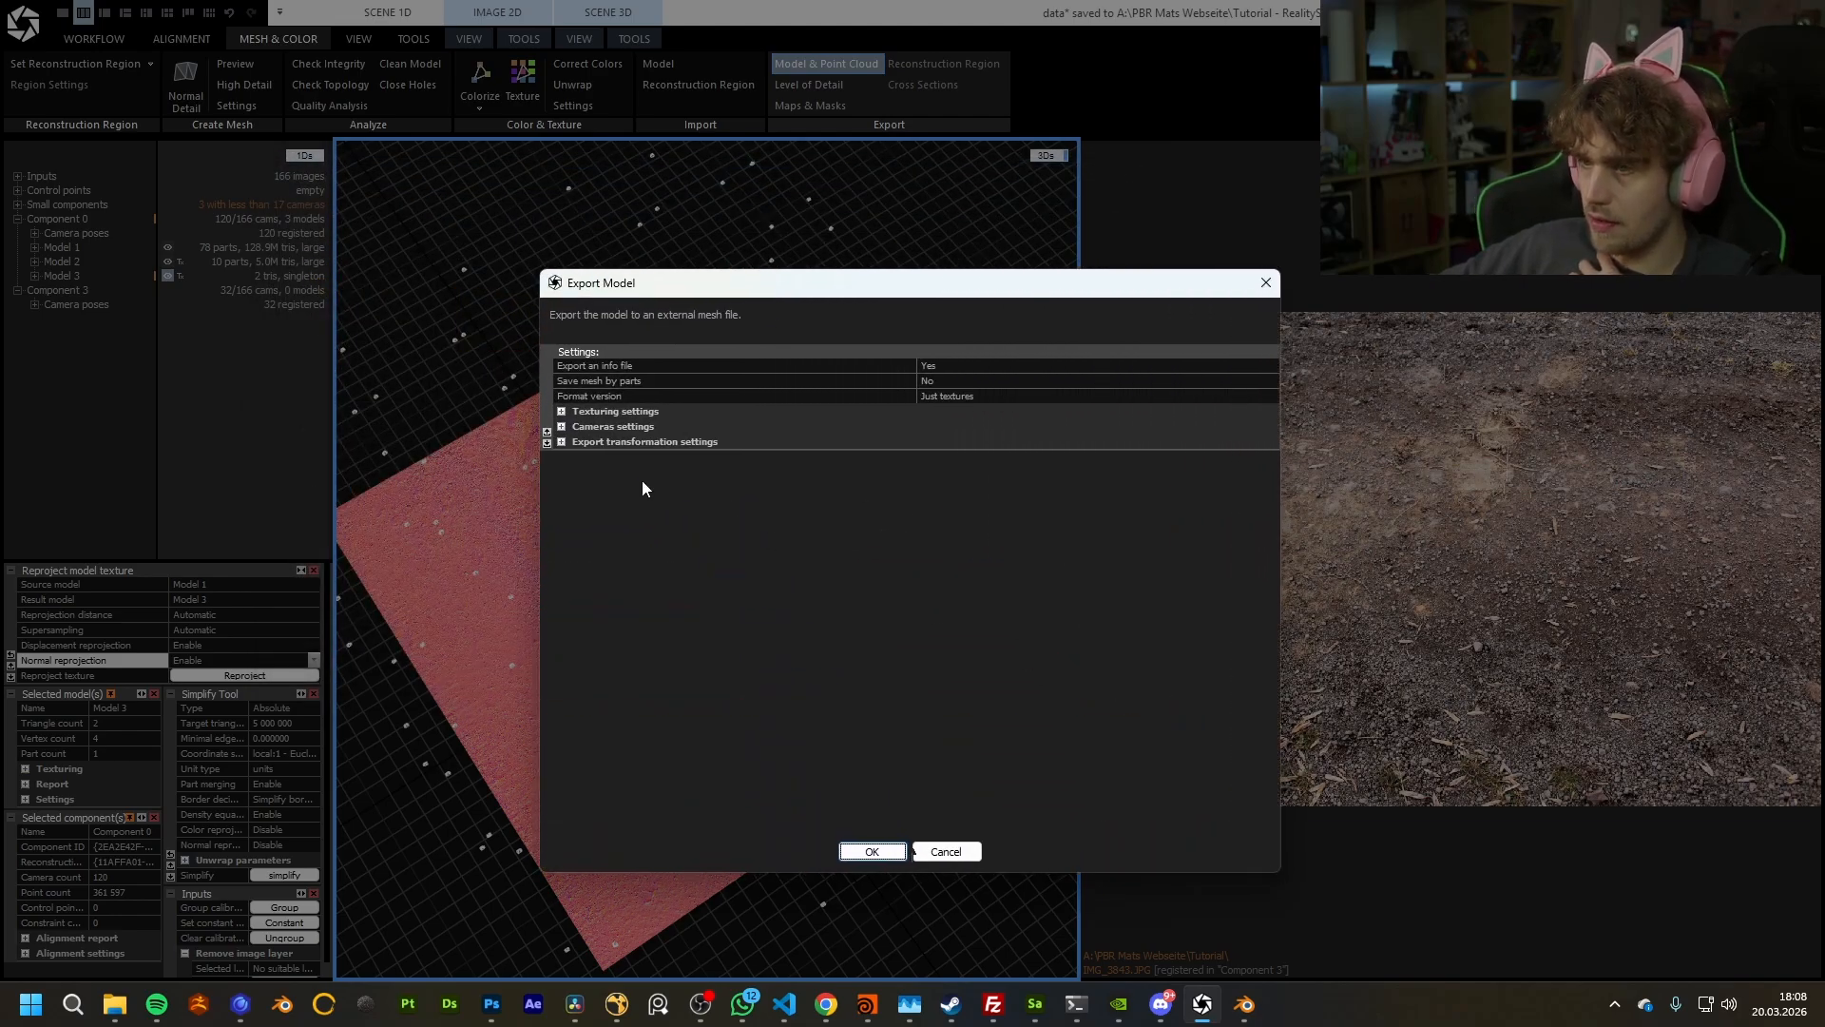
click(561, 411)
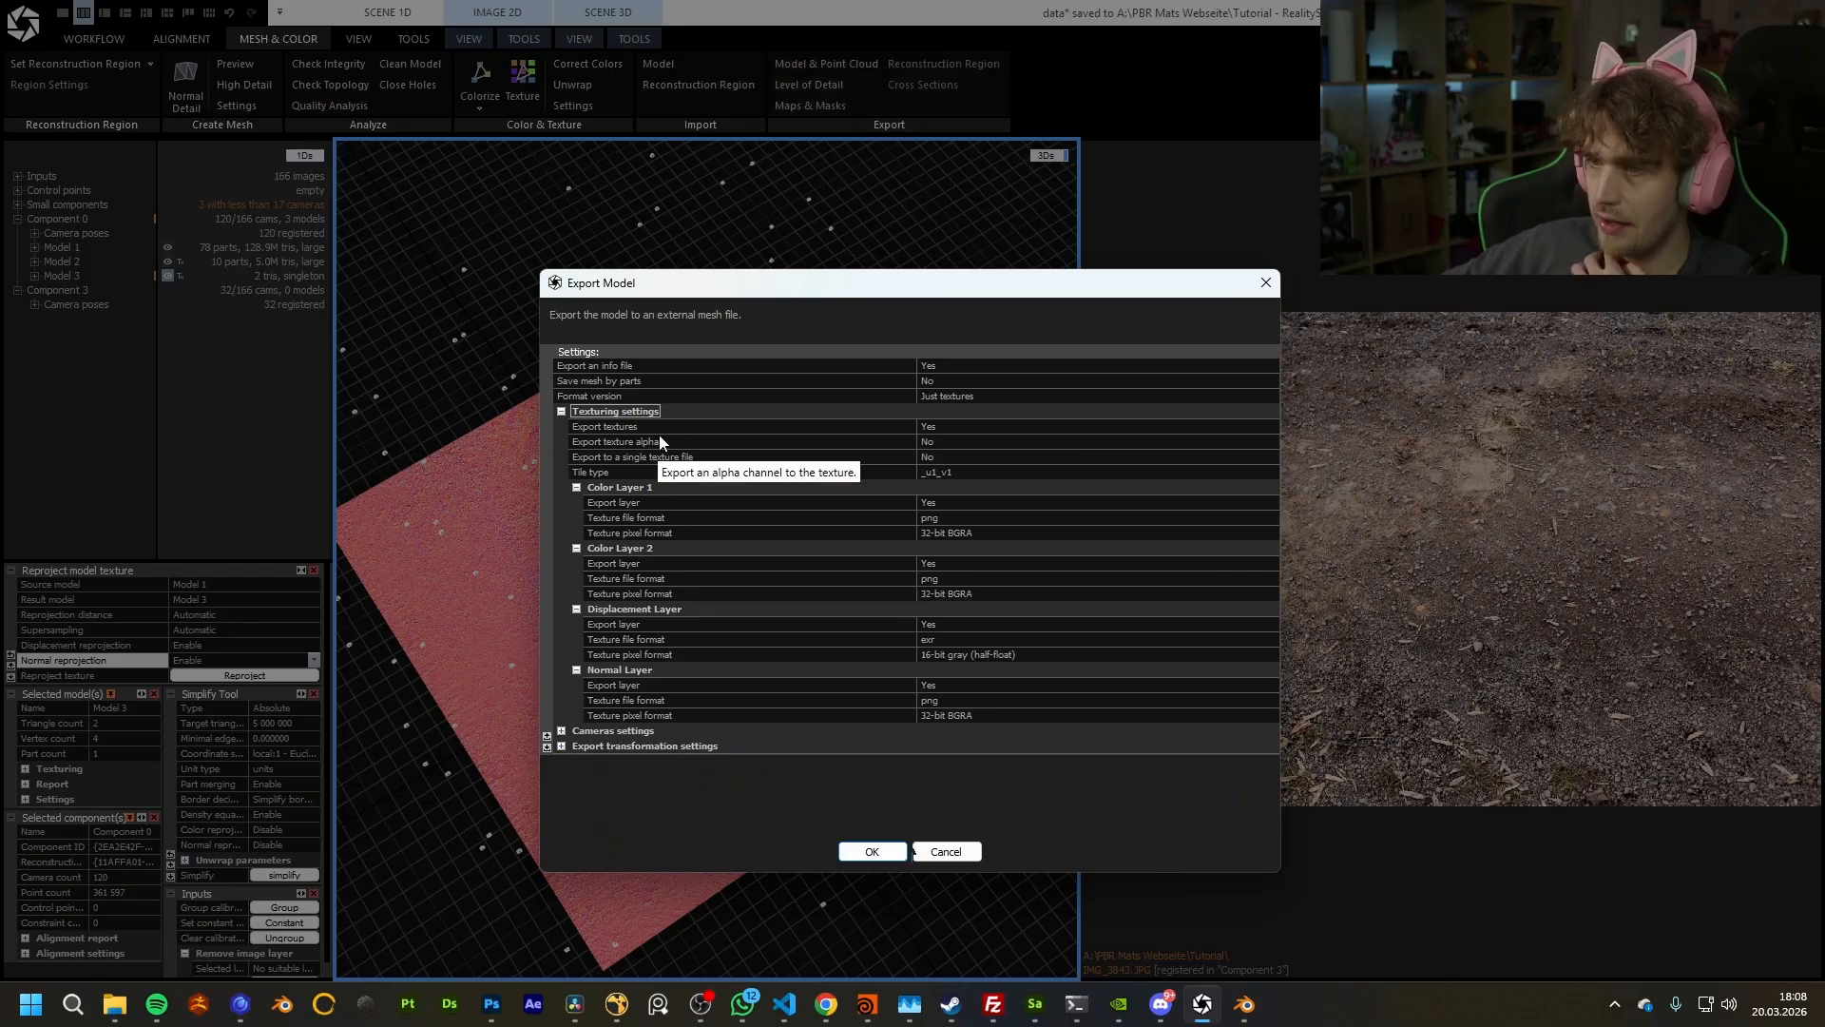
drag(869, 288, 1234, 298)
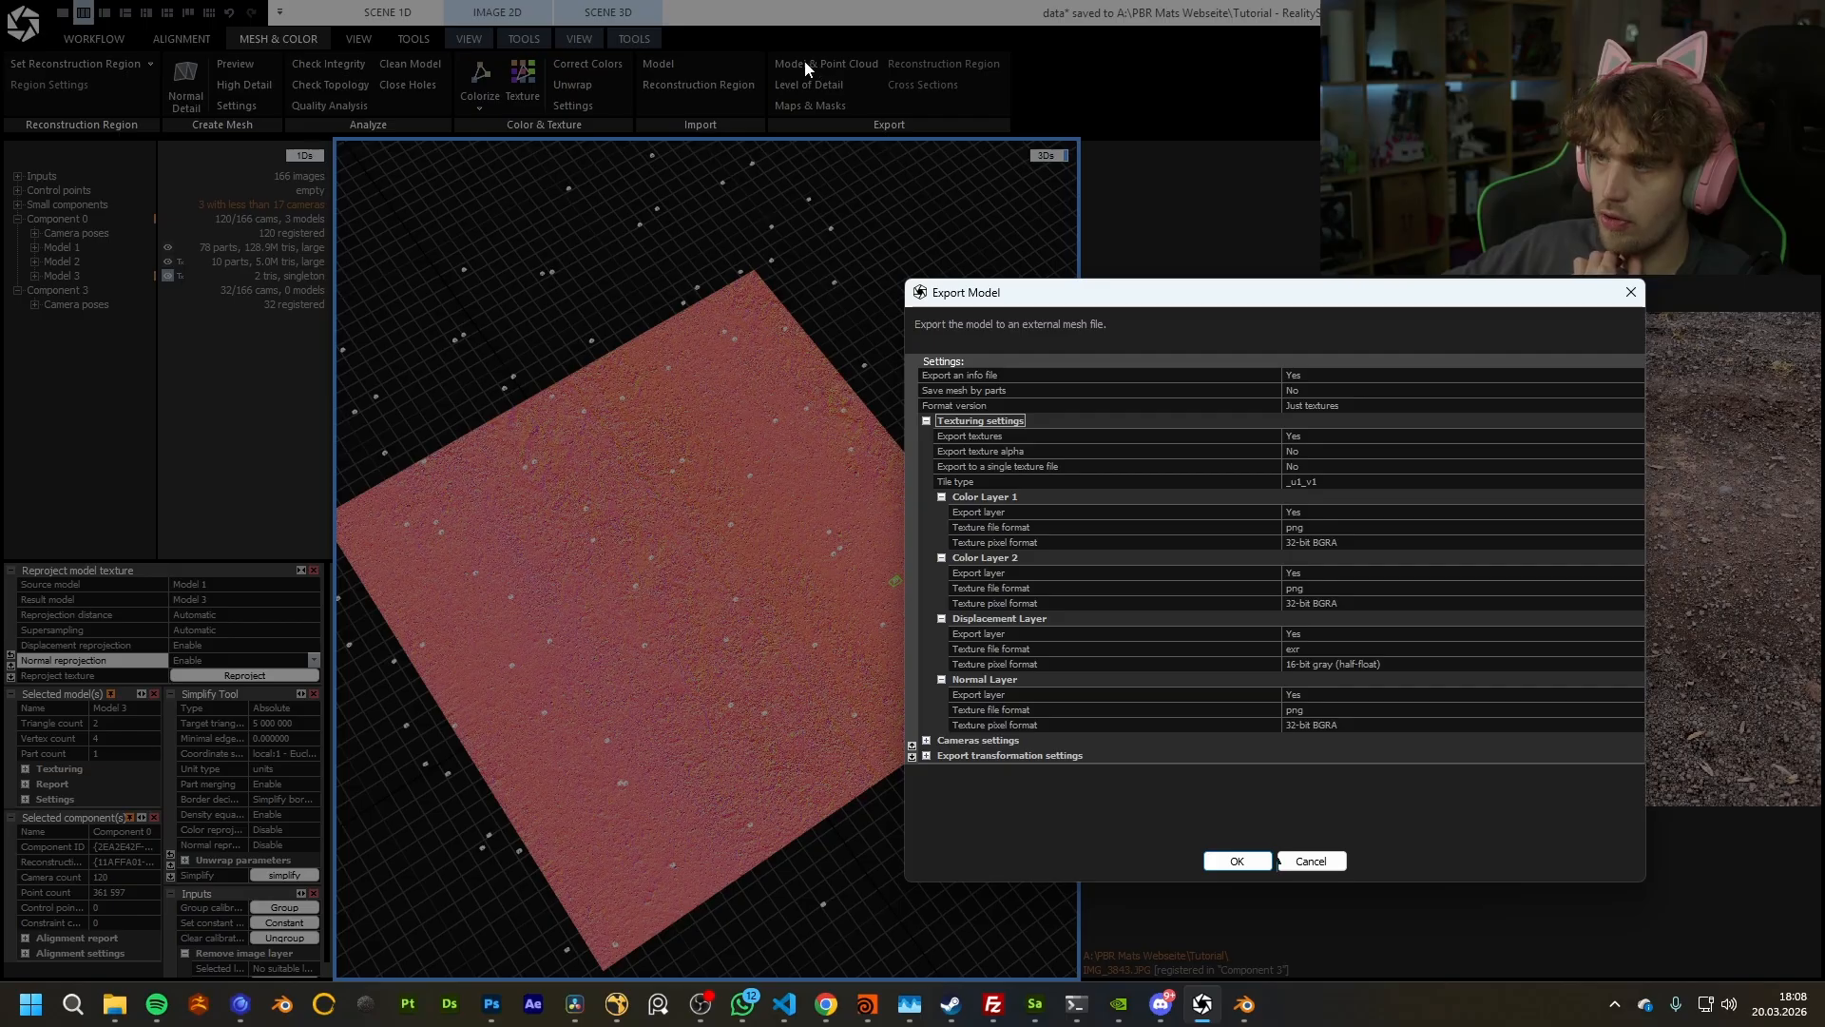
drag(1006, 283, 659, 236)
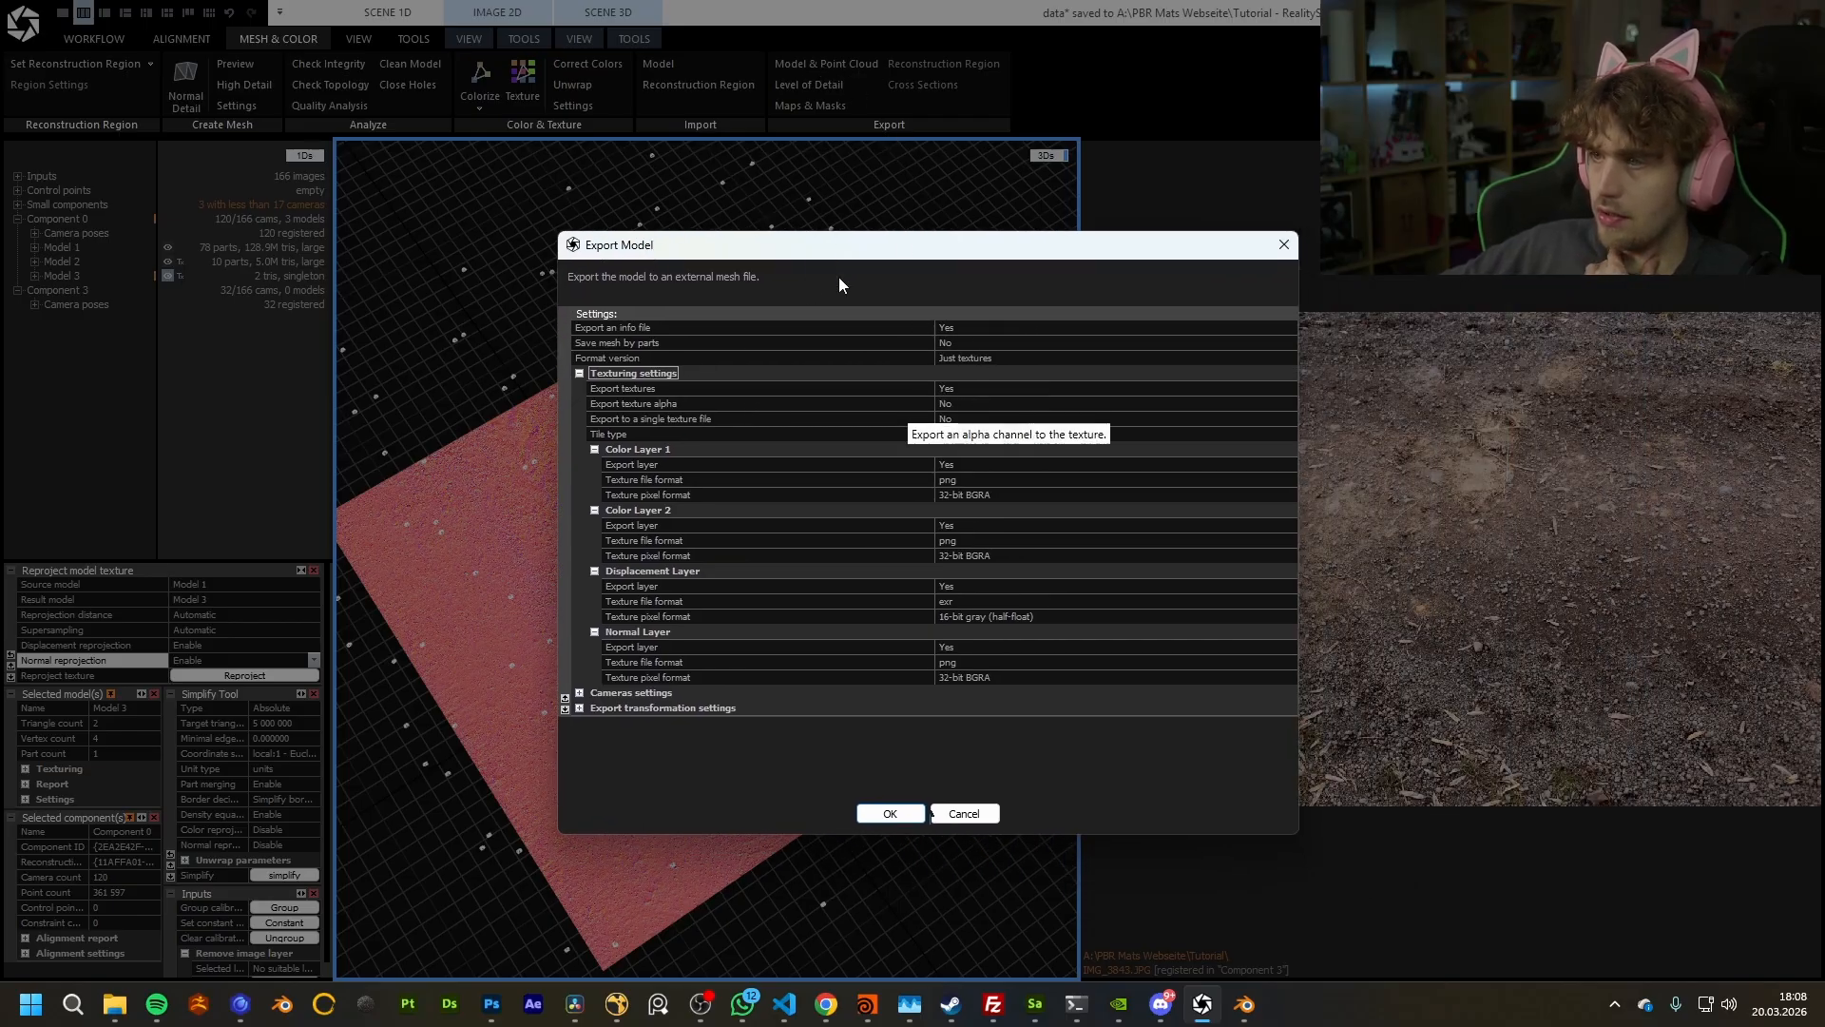
click(1018, 359)
click(1291, 358)
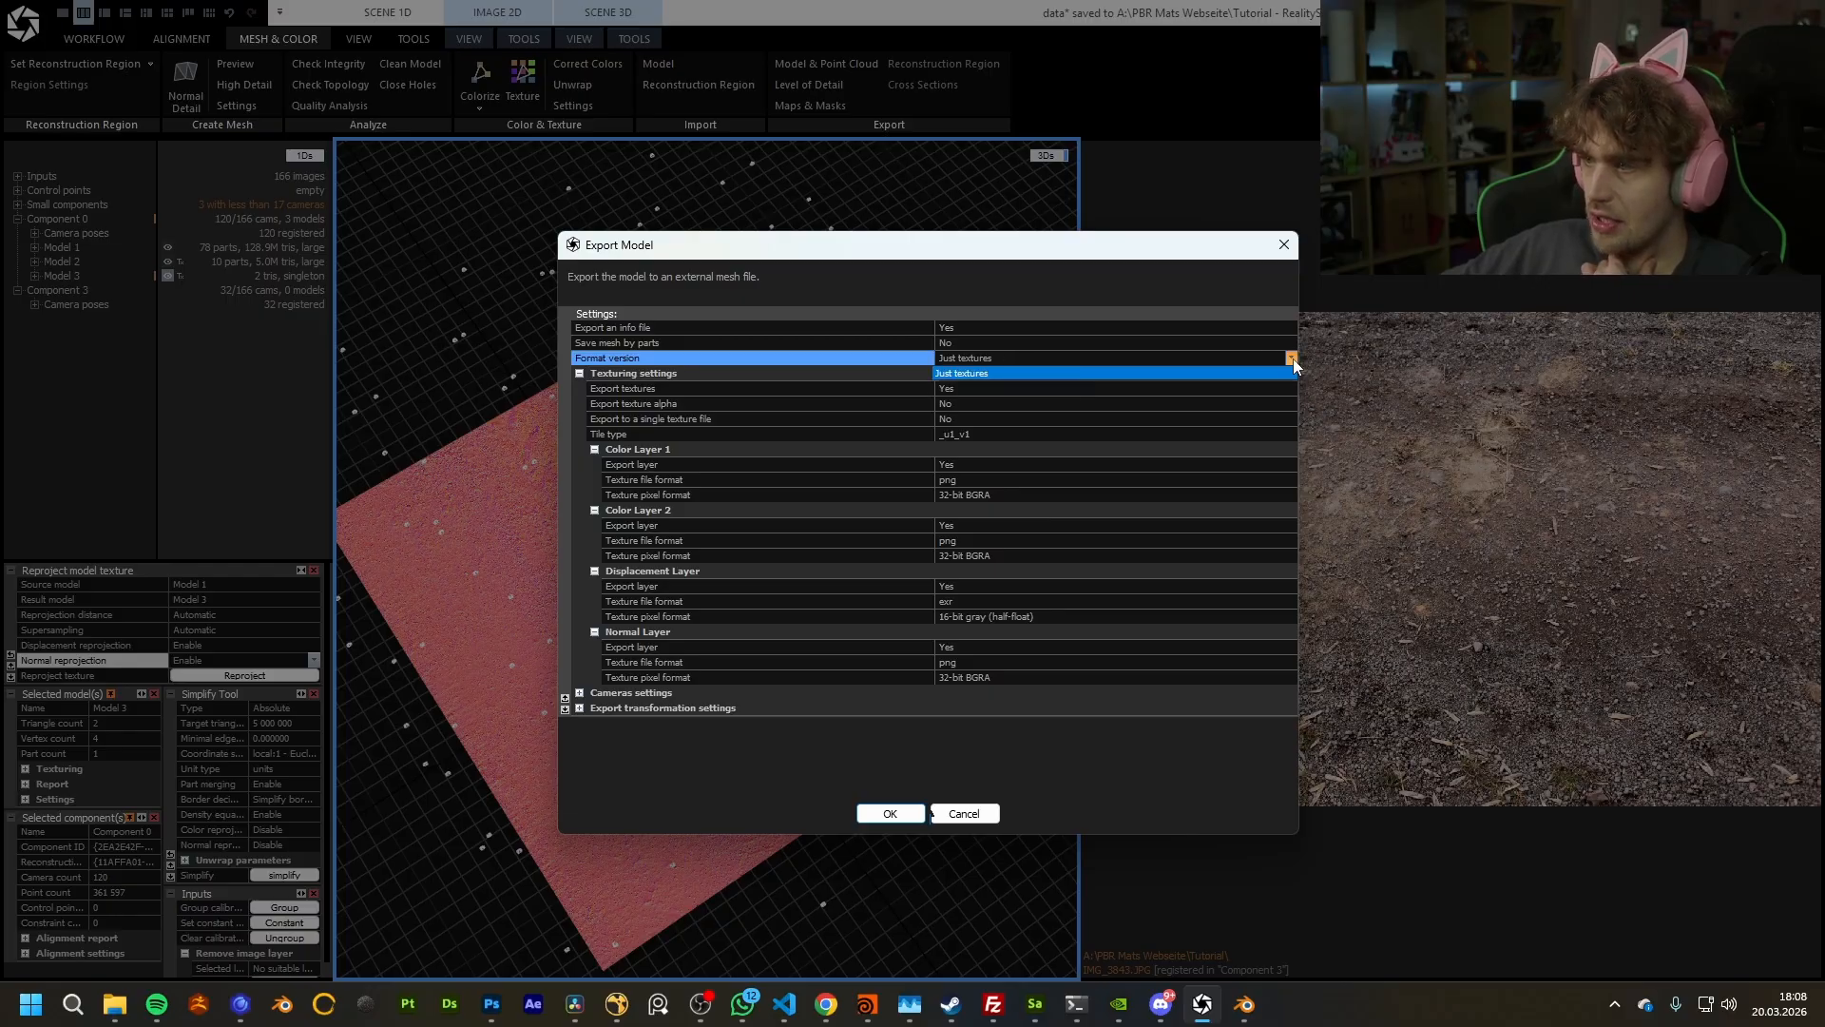
click(1291, 357)
click(683, 344)
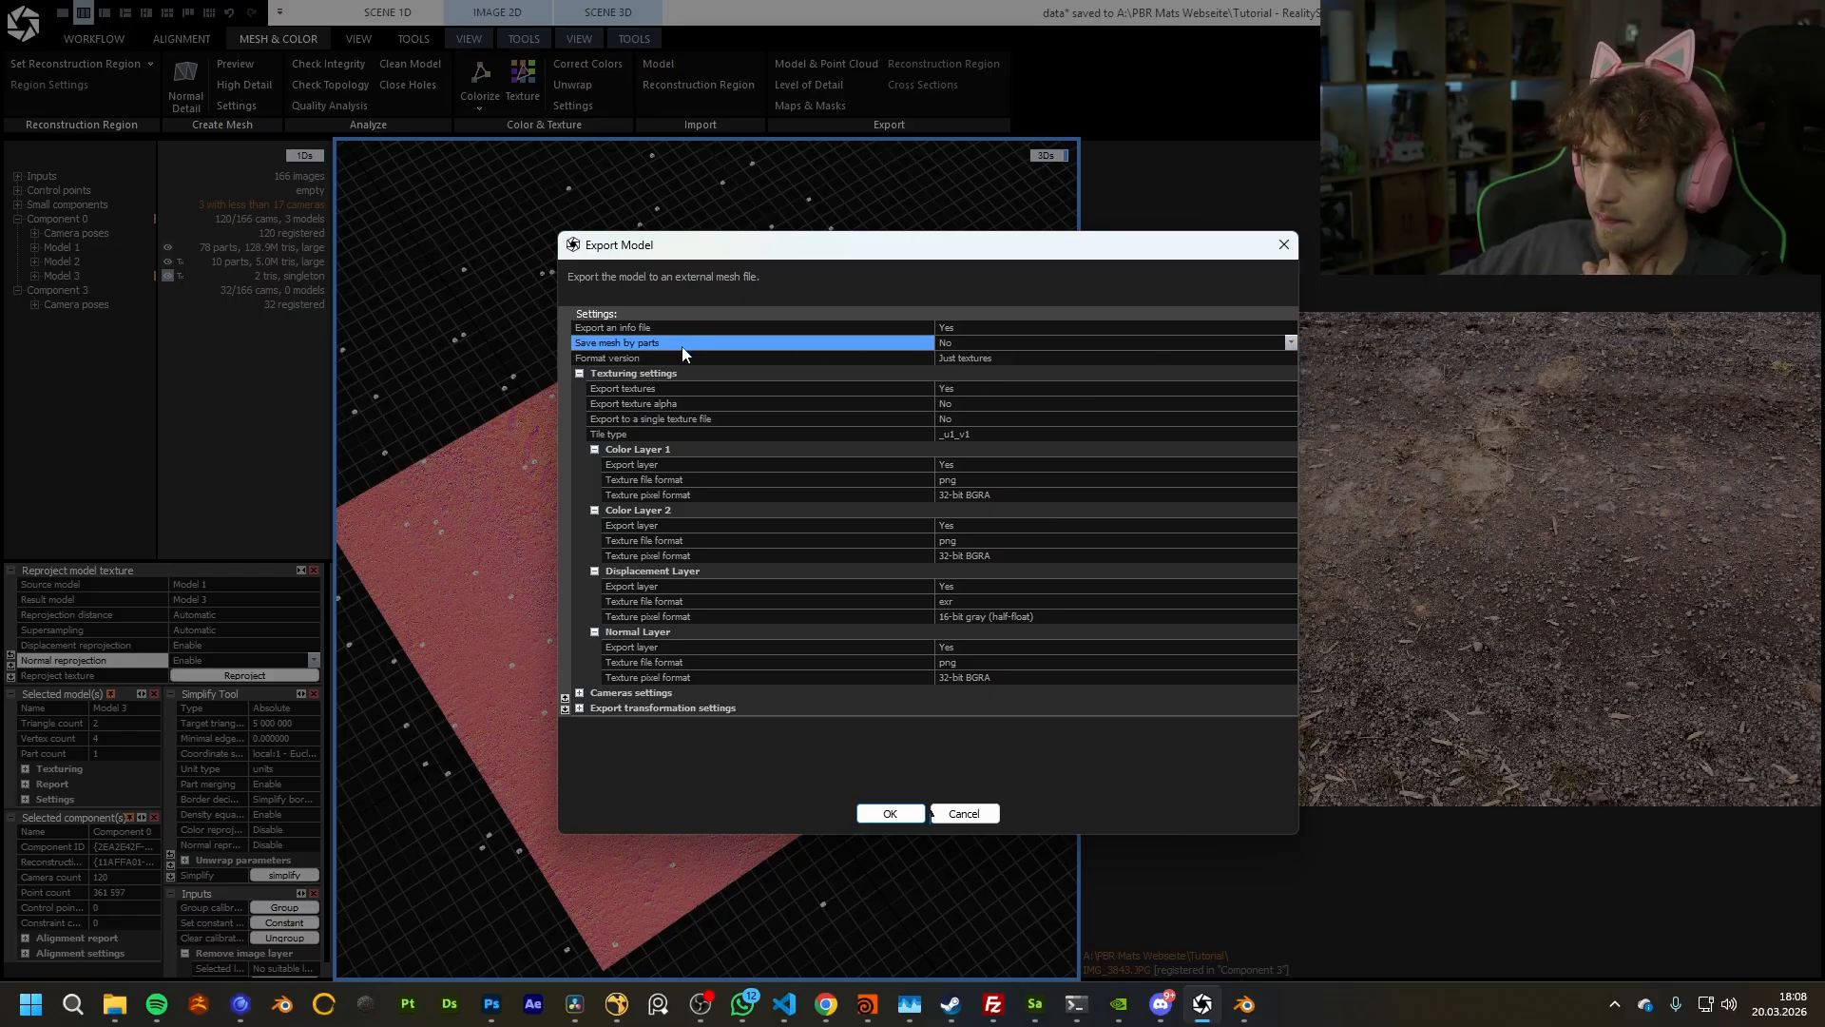
click(824, 327)
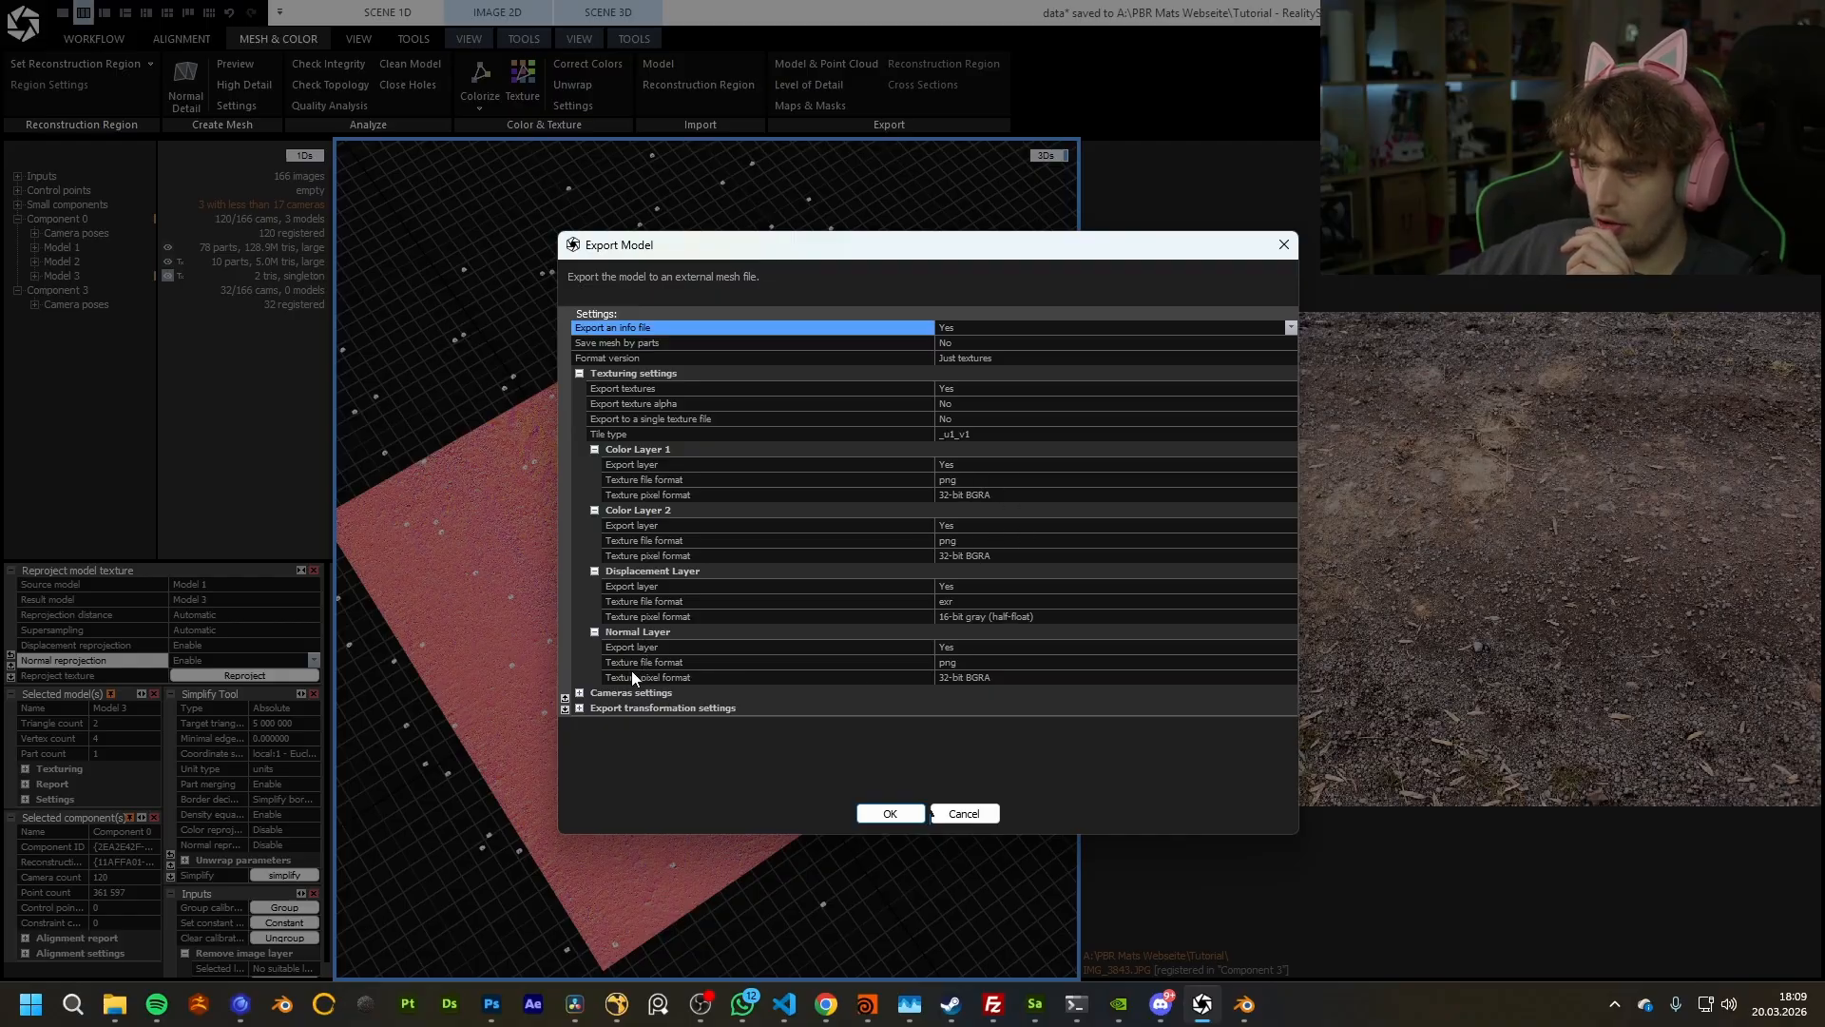
Step: Choose 16-bit gray (half-float) as the displacement layer's texture pixel format for the export
click(1097, 618)
click(1290, 616)
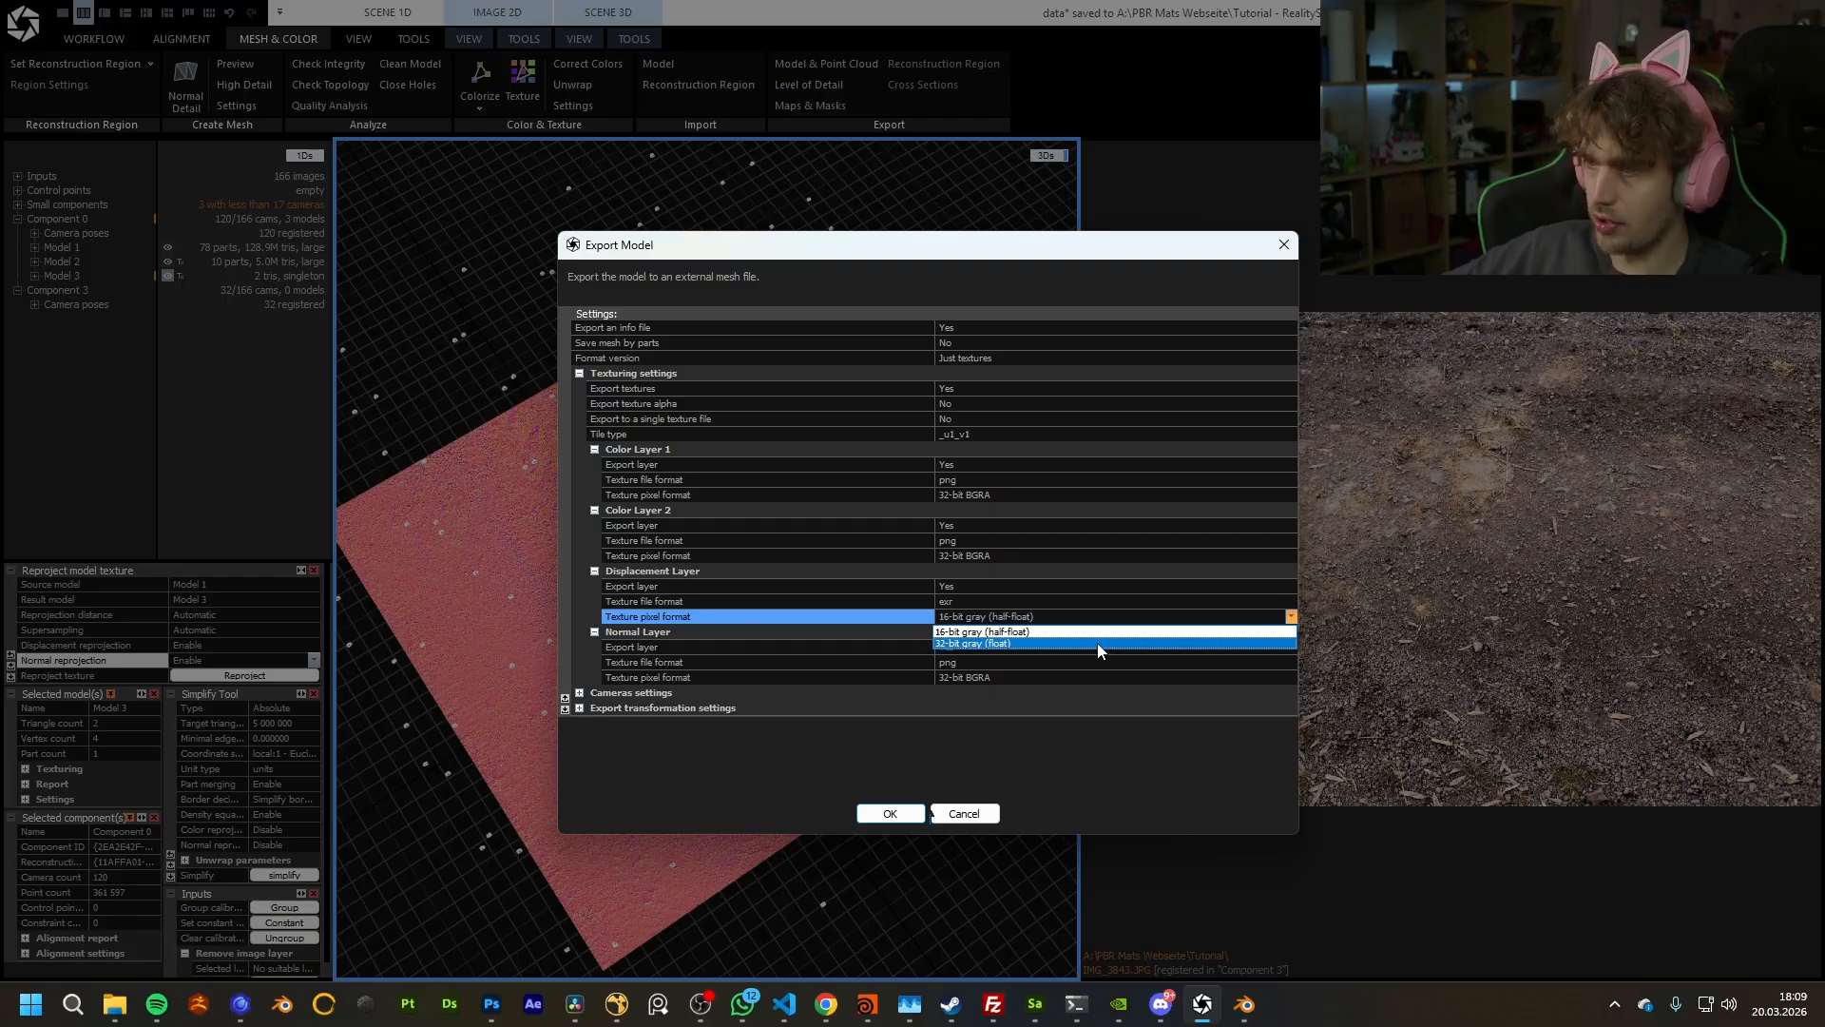
click(1009, 632)
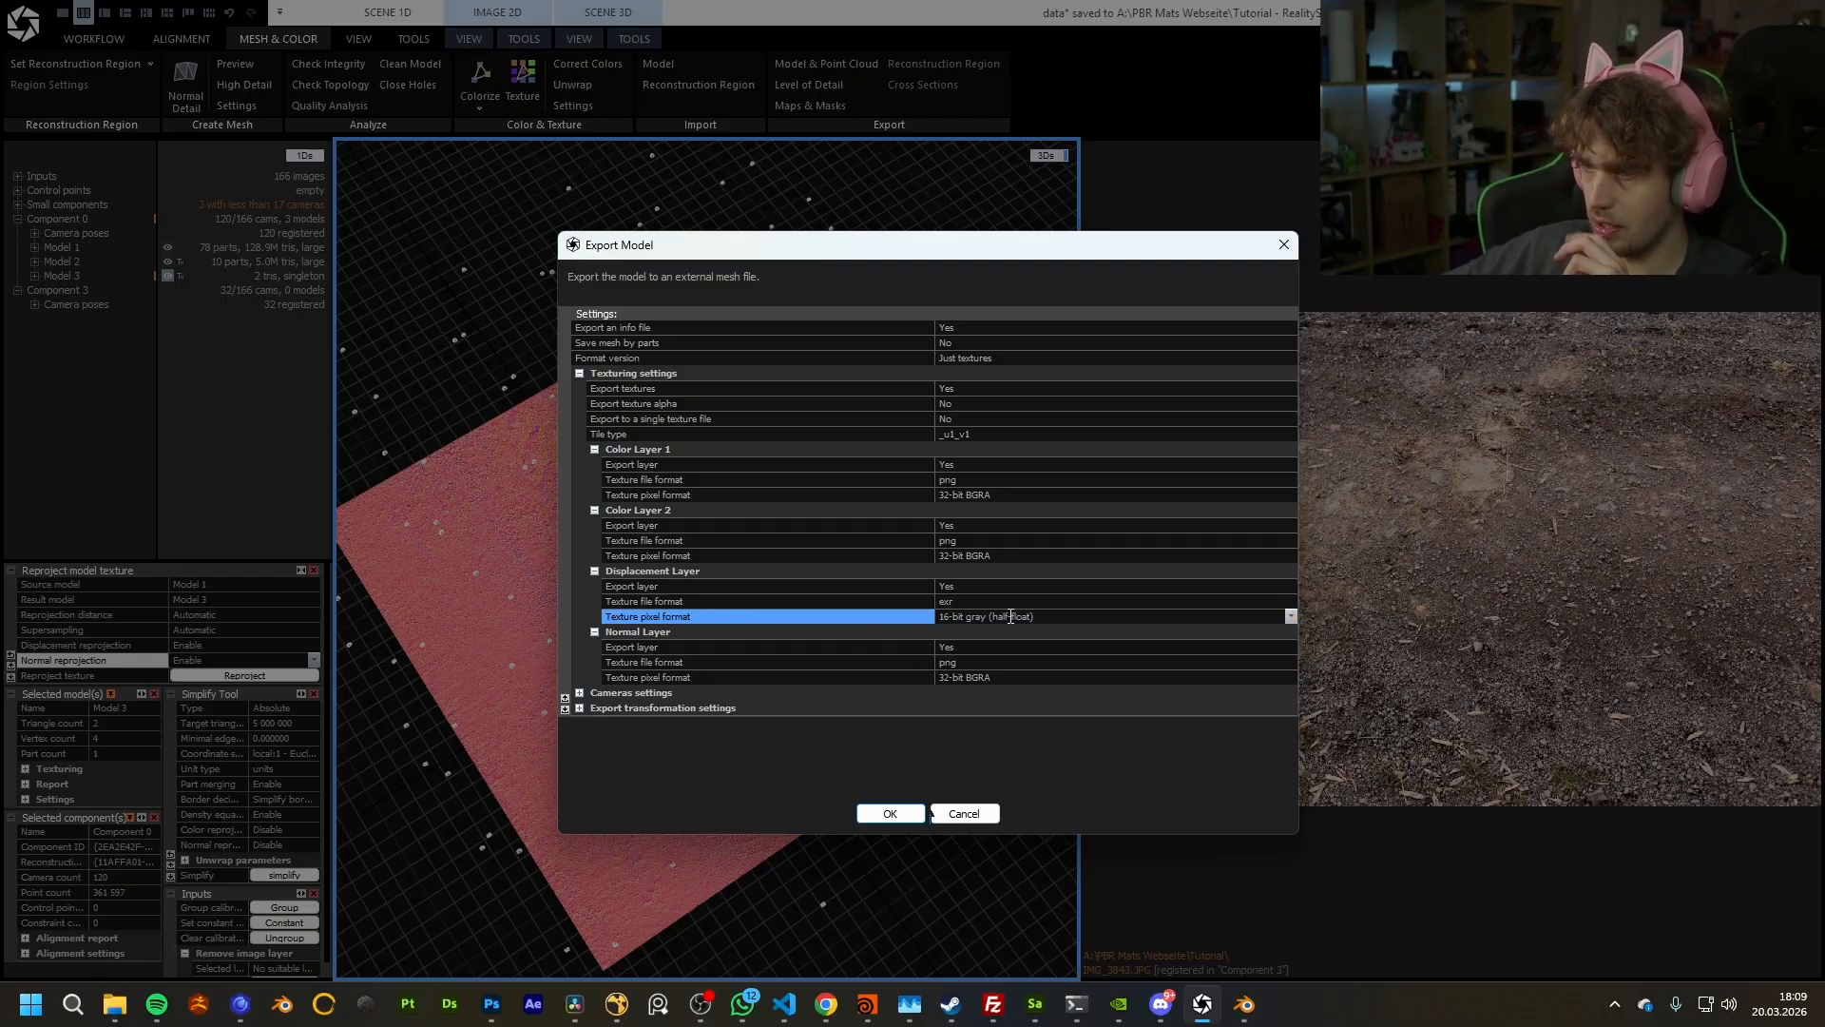
drag(1019, 613, 950, 622)
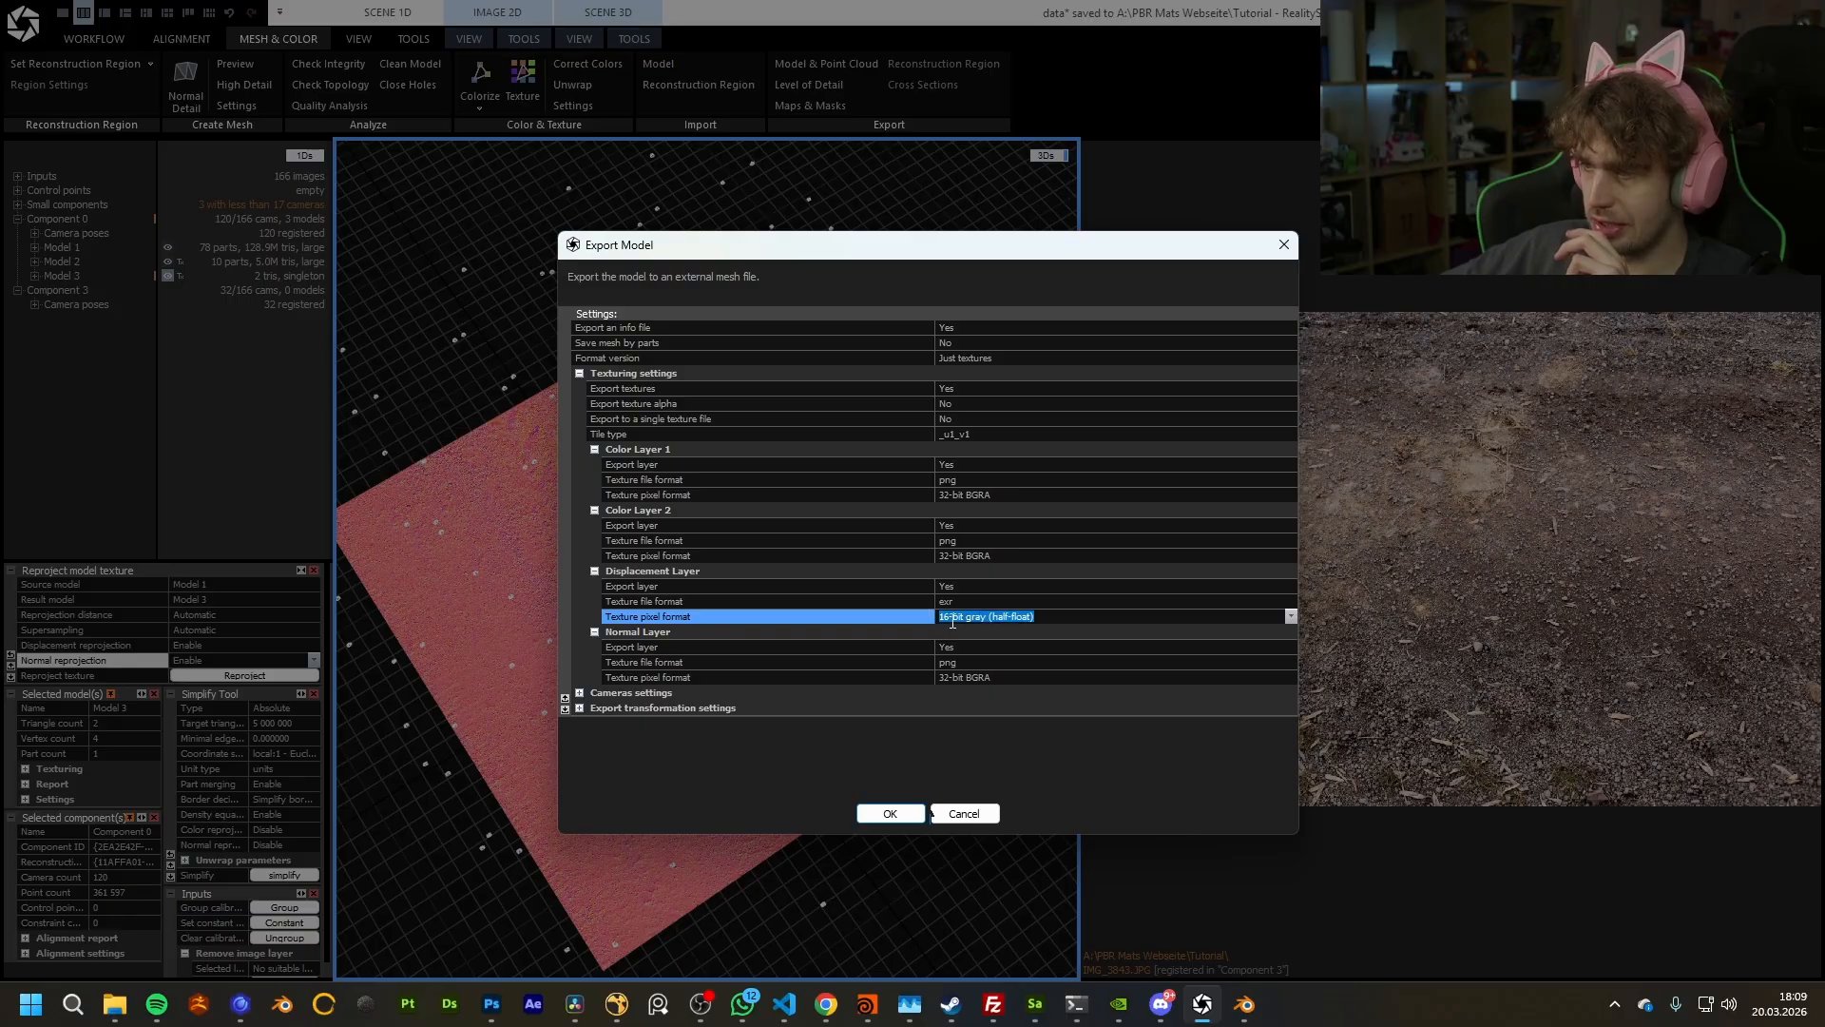
click(1049, 617)
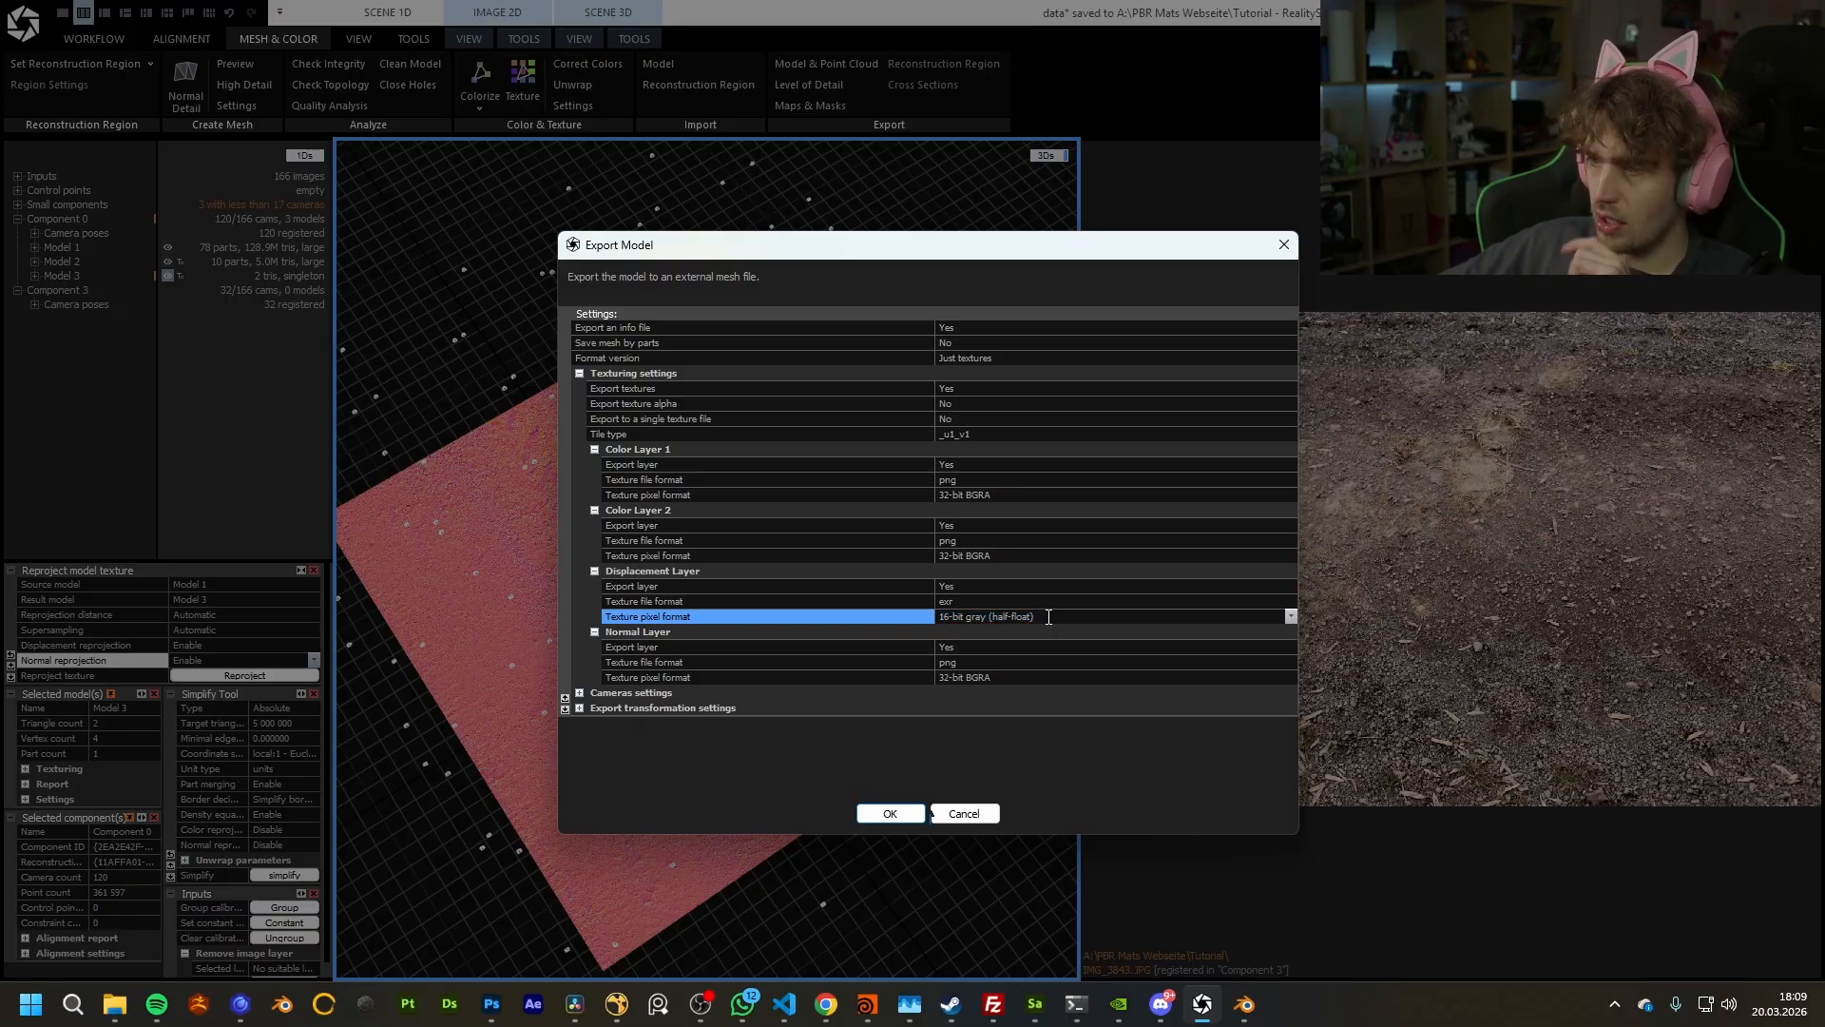
Step: Review the normal layer's pixel format, the displacement file format and the coordinate system choices in the export transformation settings
click(1015, 677)
click(994, 603)
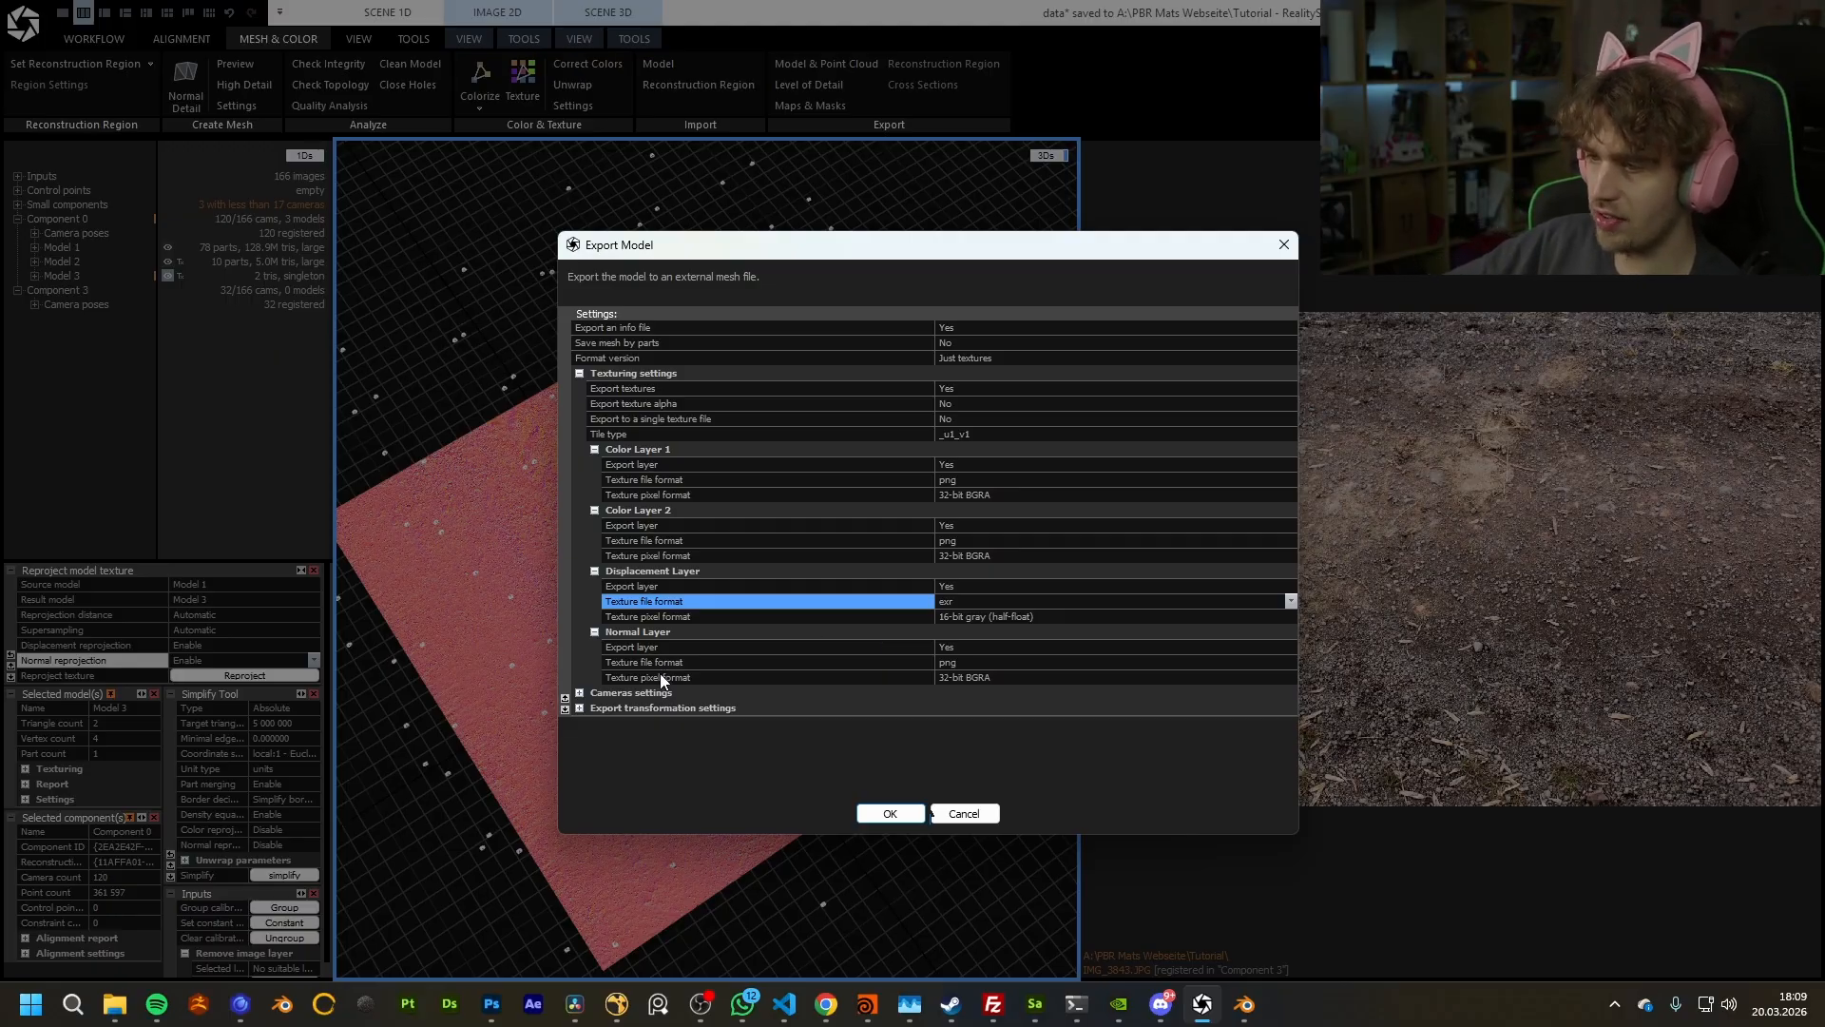
click(579, 709)
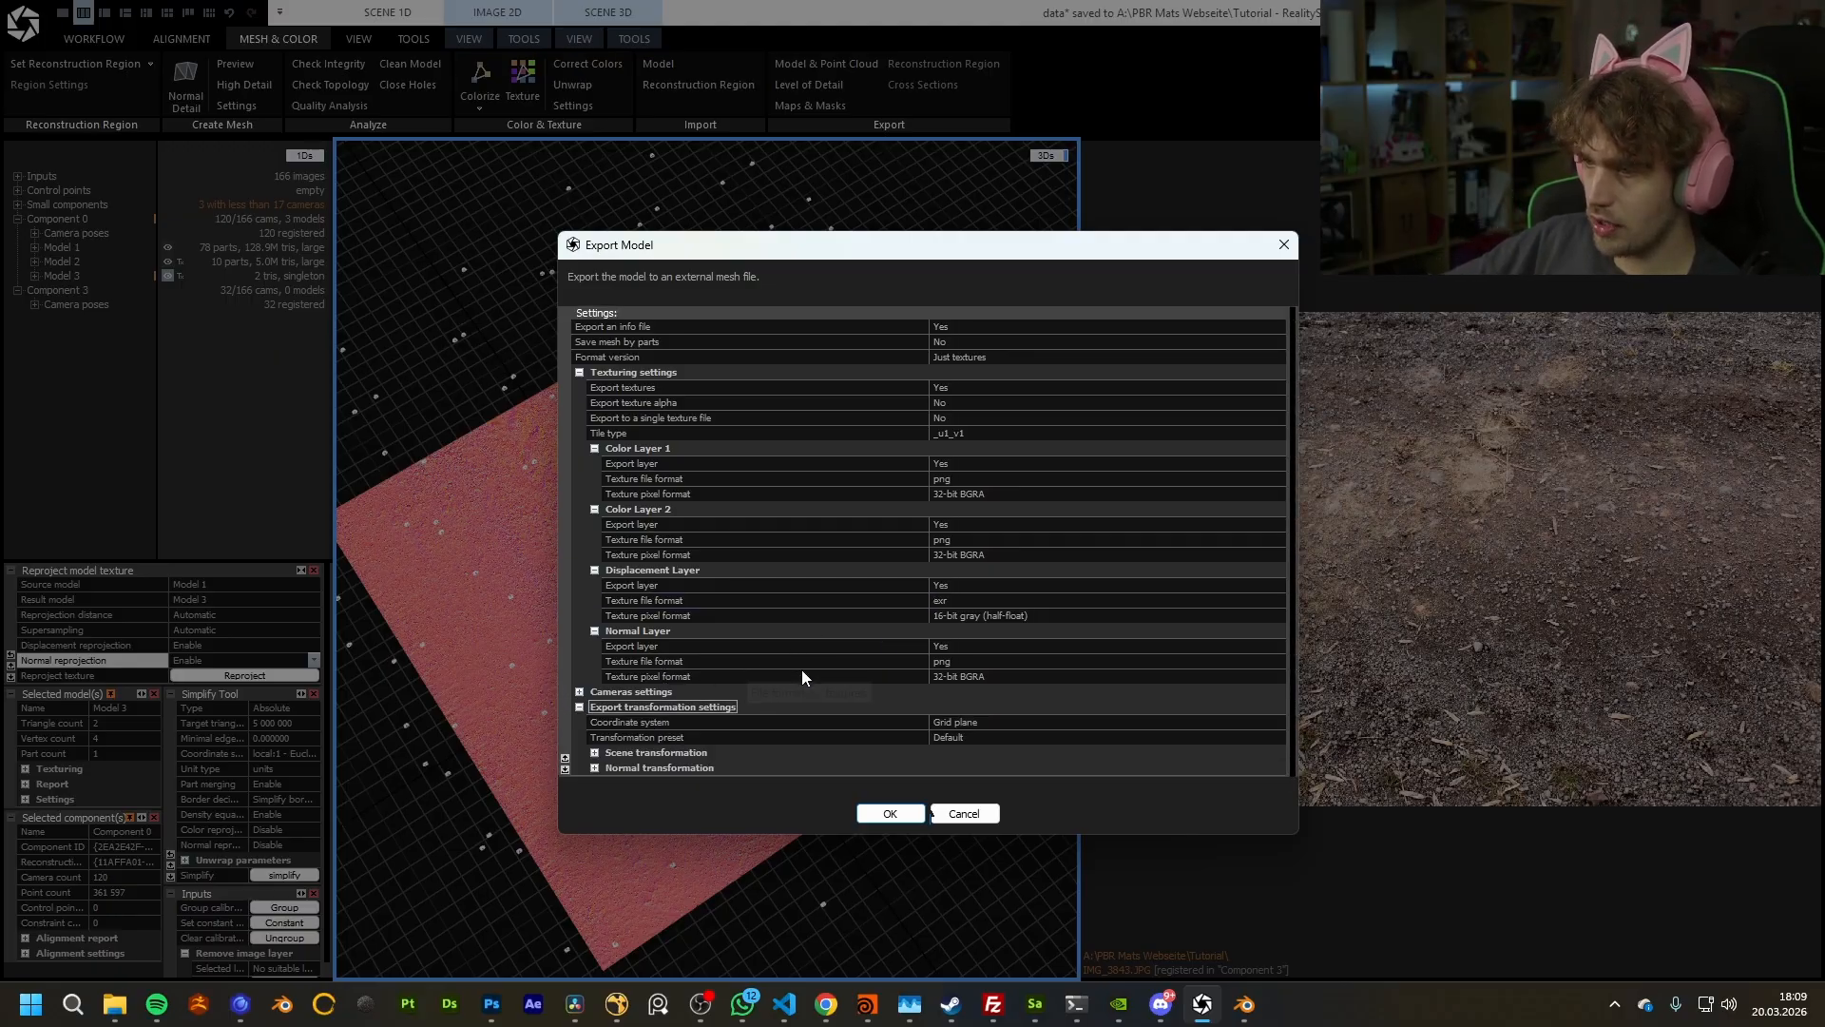
click(996, 721)
click(1283, 722)
click(1277, 721)
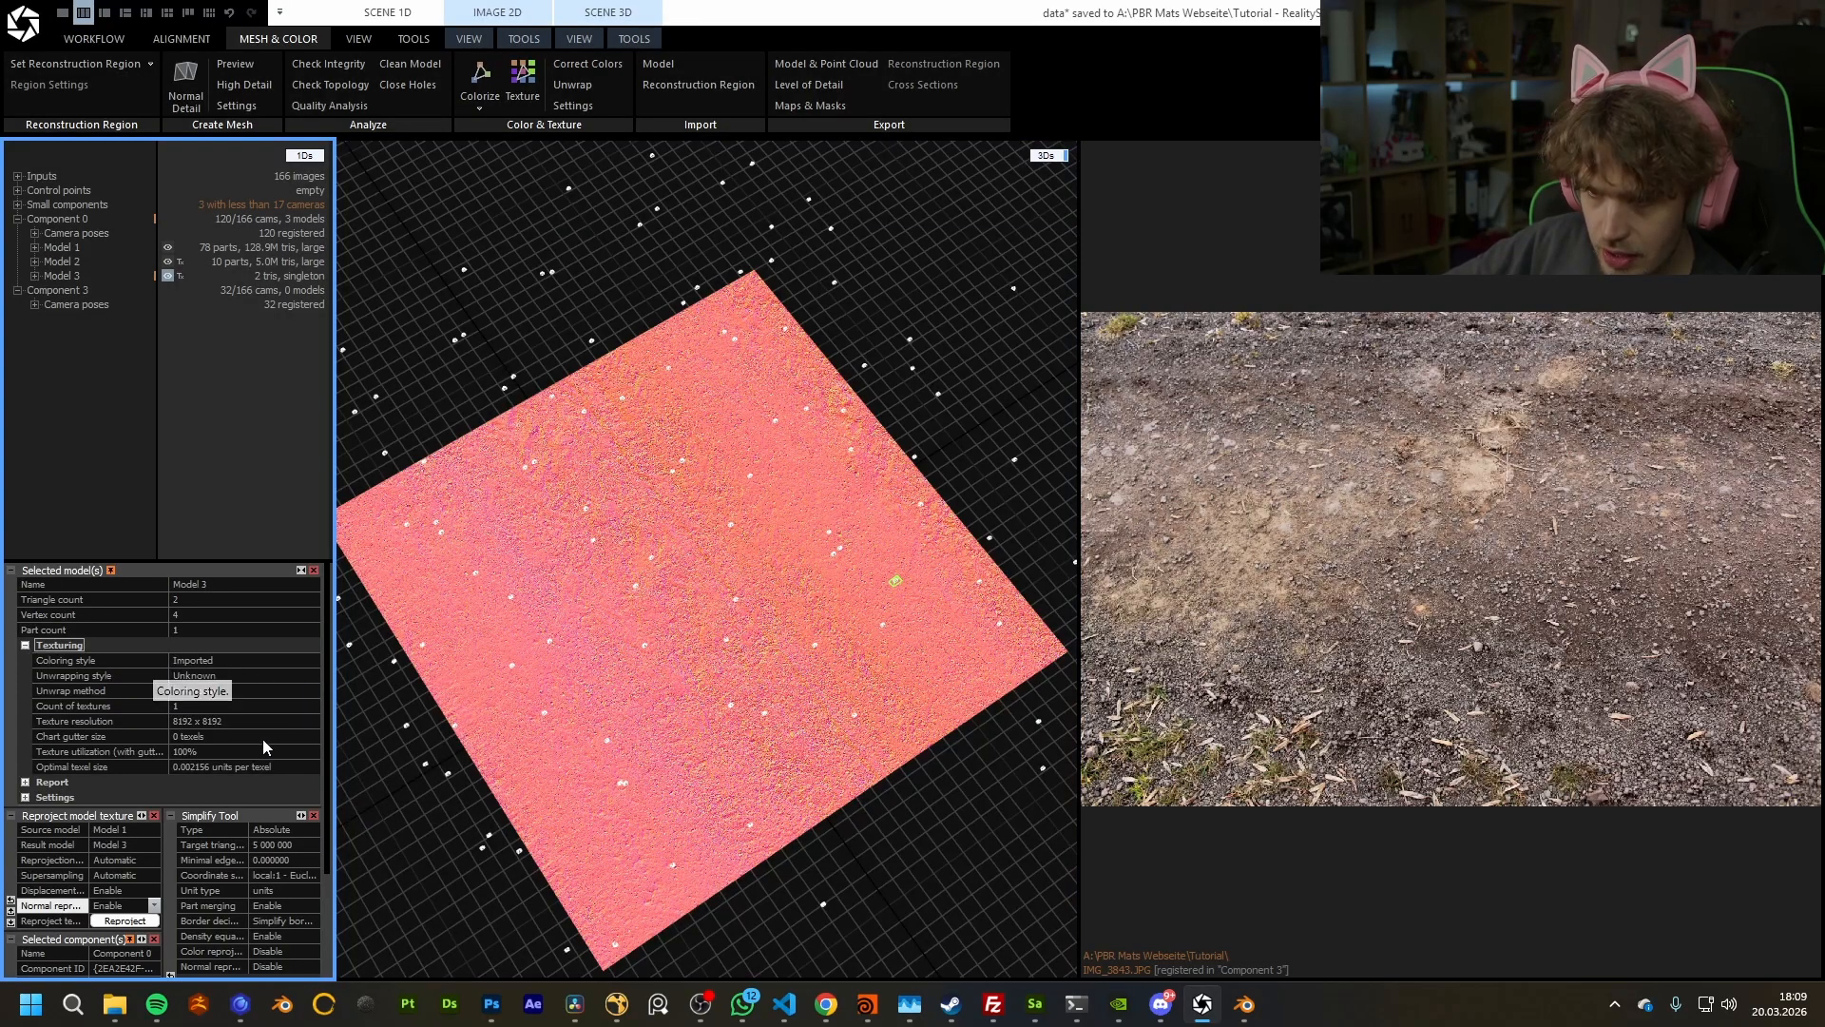
Step: Check Model 3's texture resolution in a widened side panel, and the supersampling option of the texture reprojection
click(109, 730)
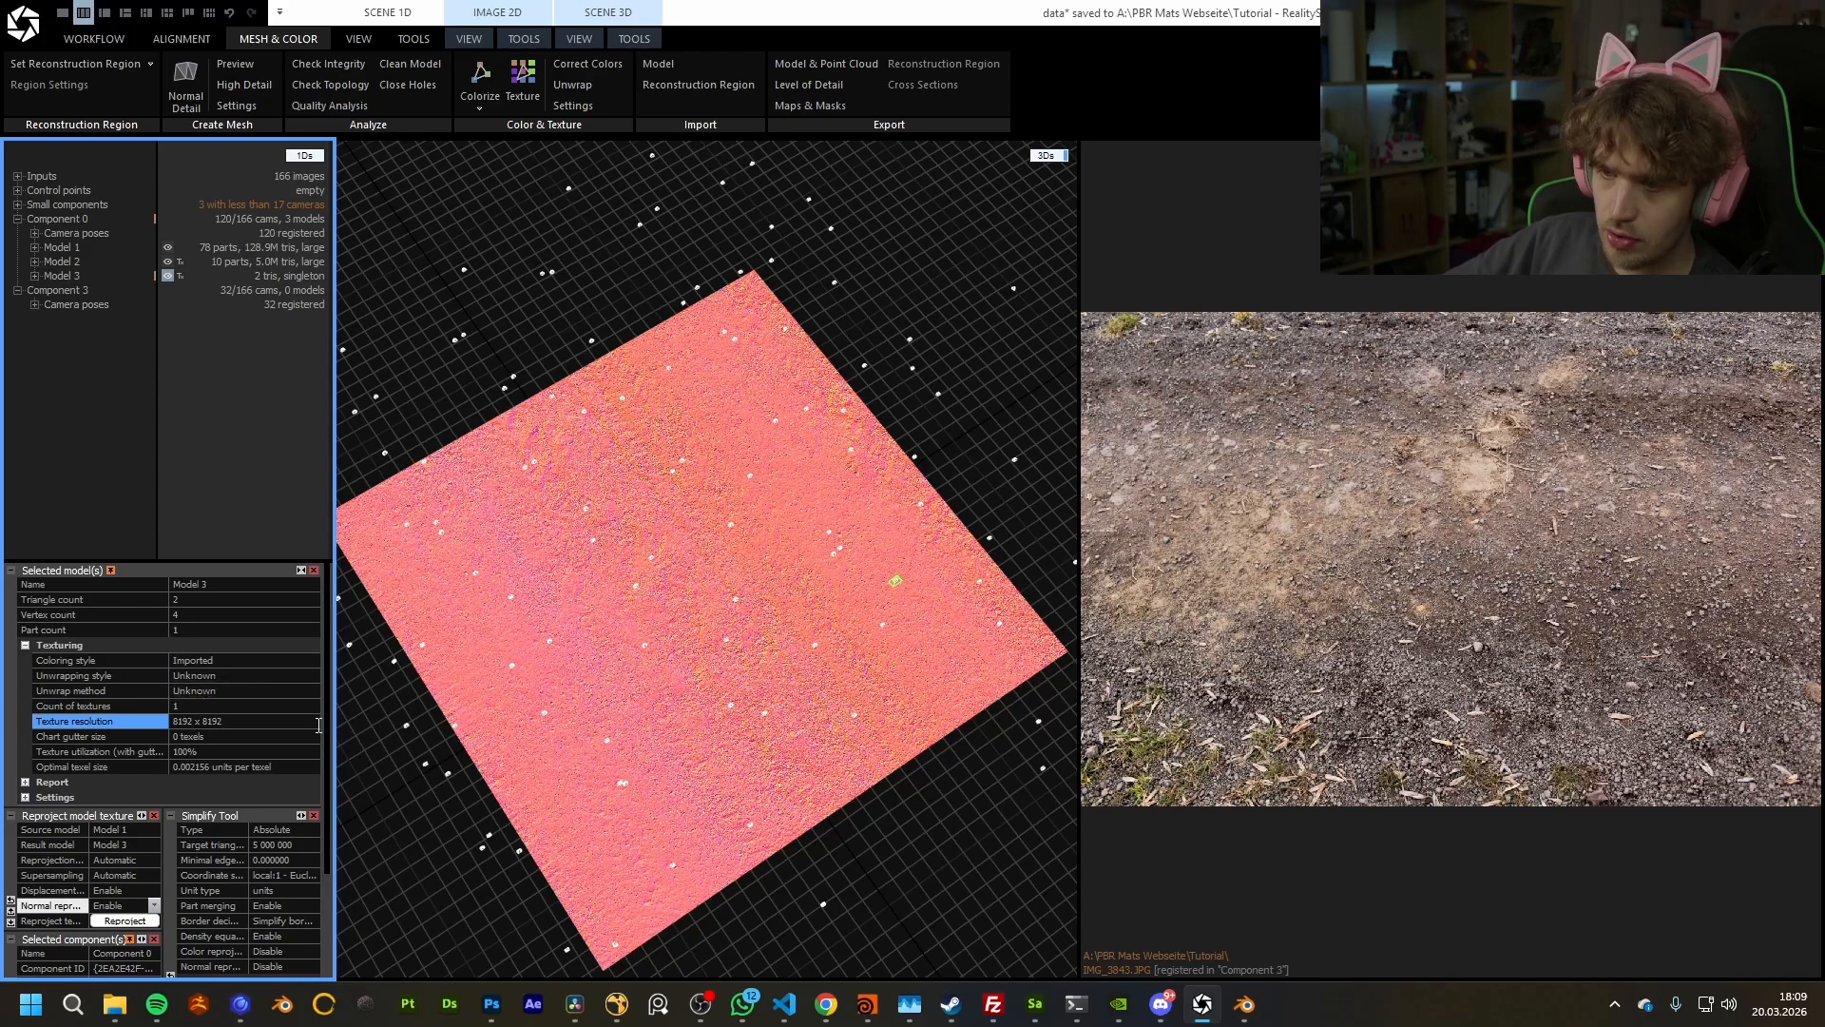
drag(333, 730, 452, 703)
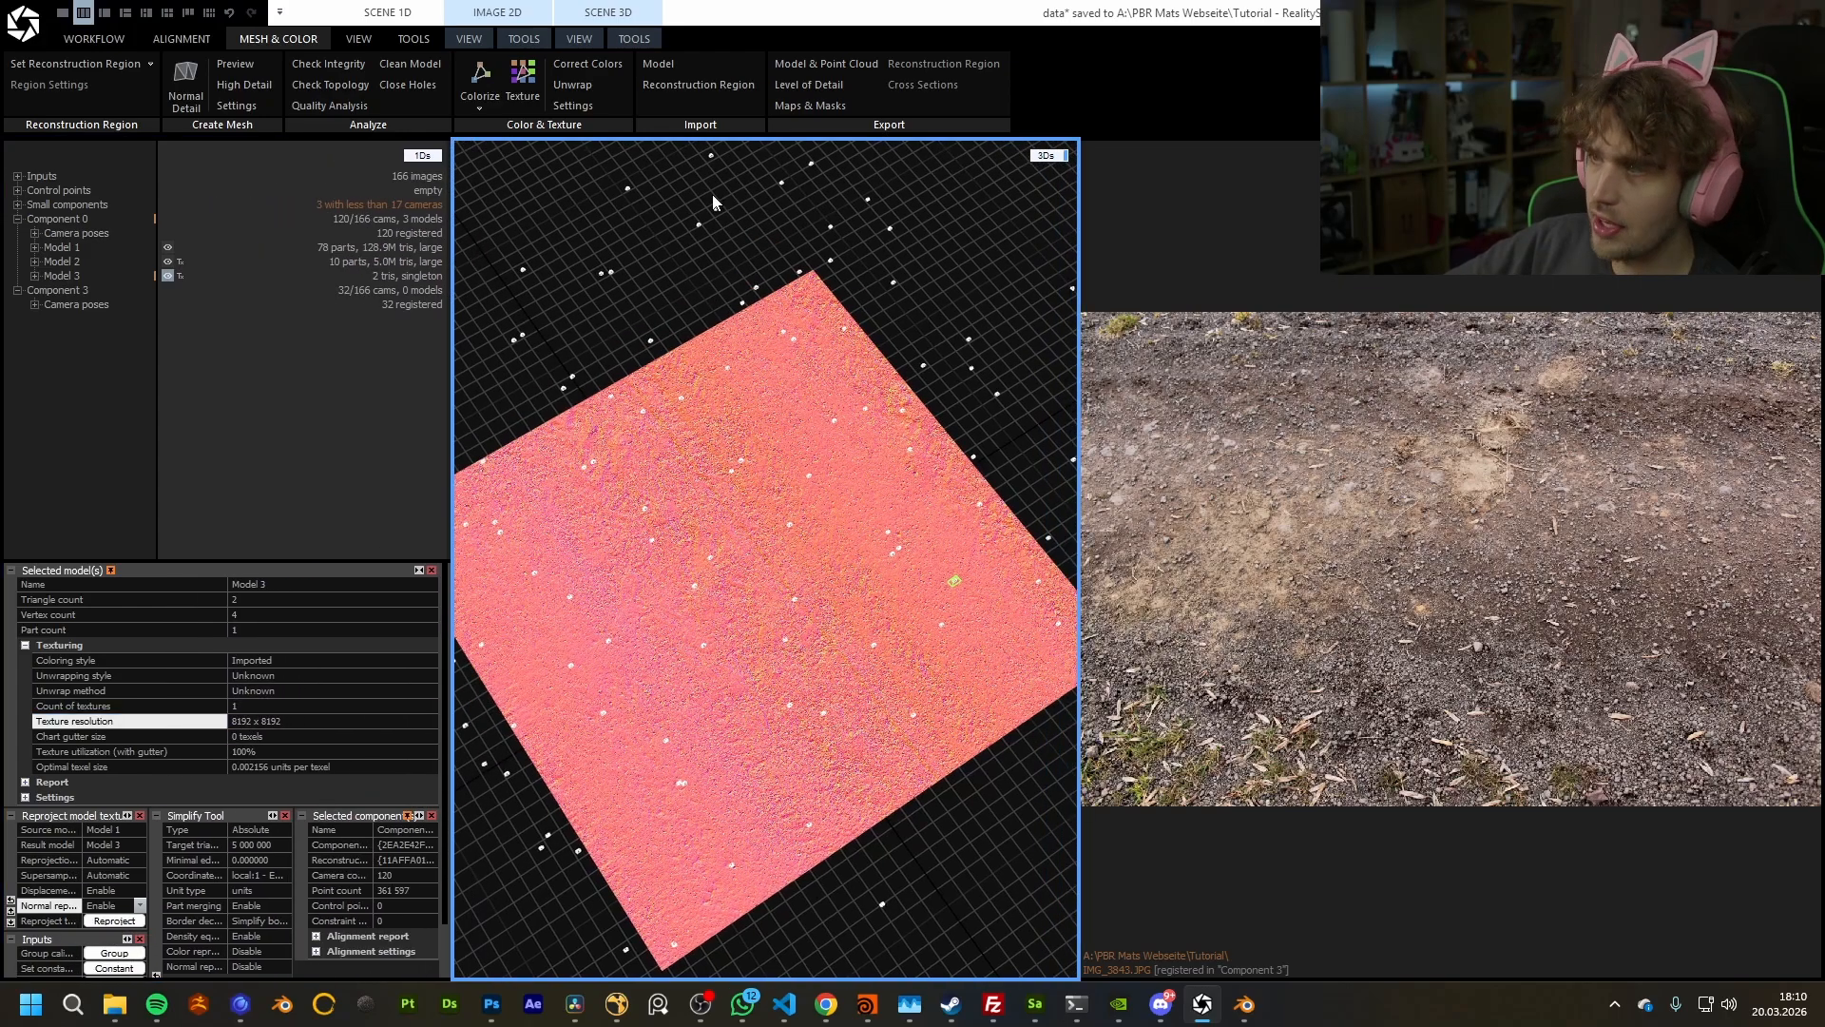
click(632, 38)
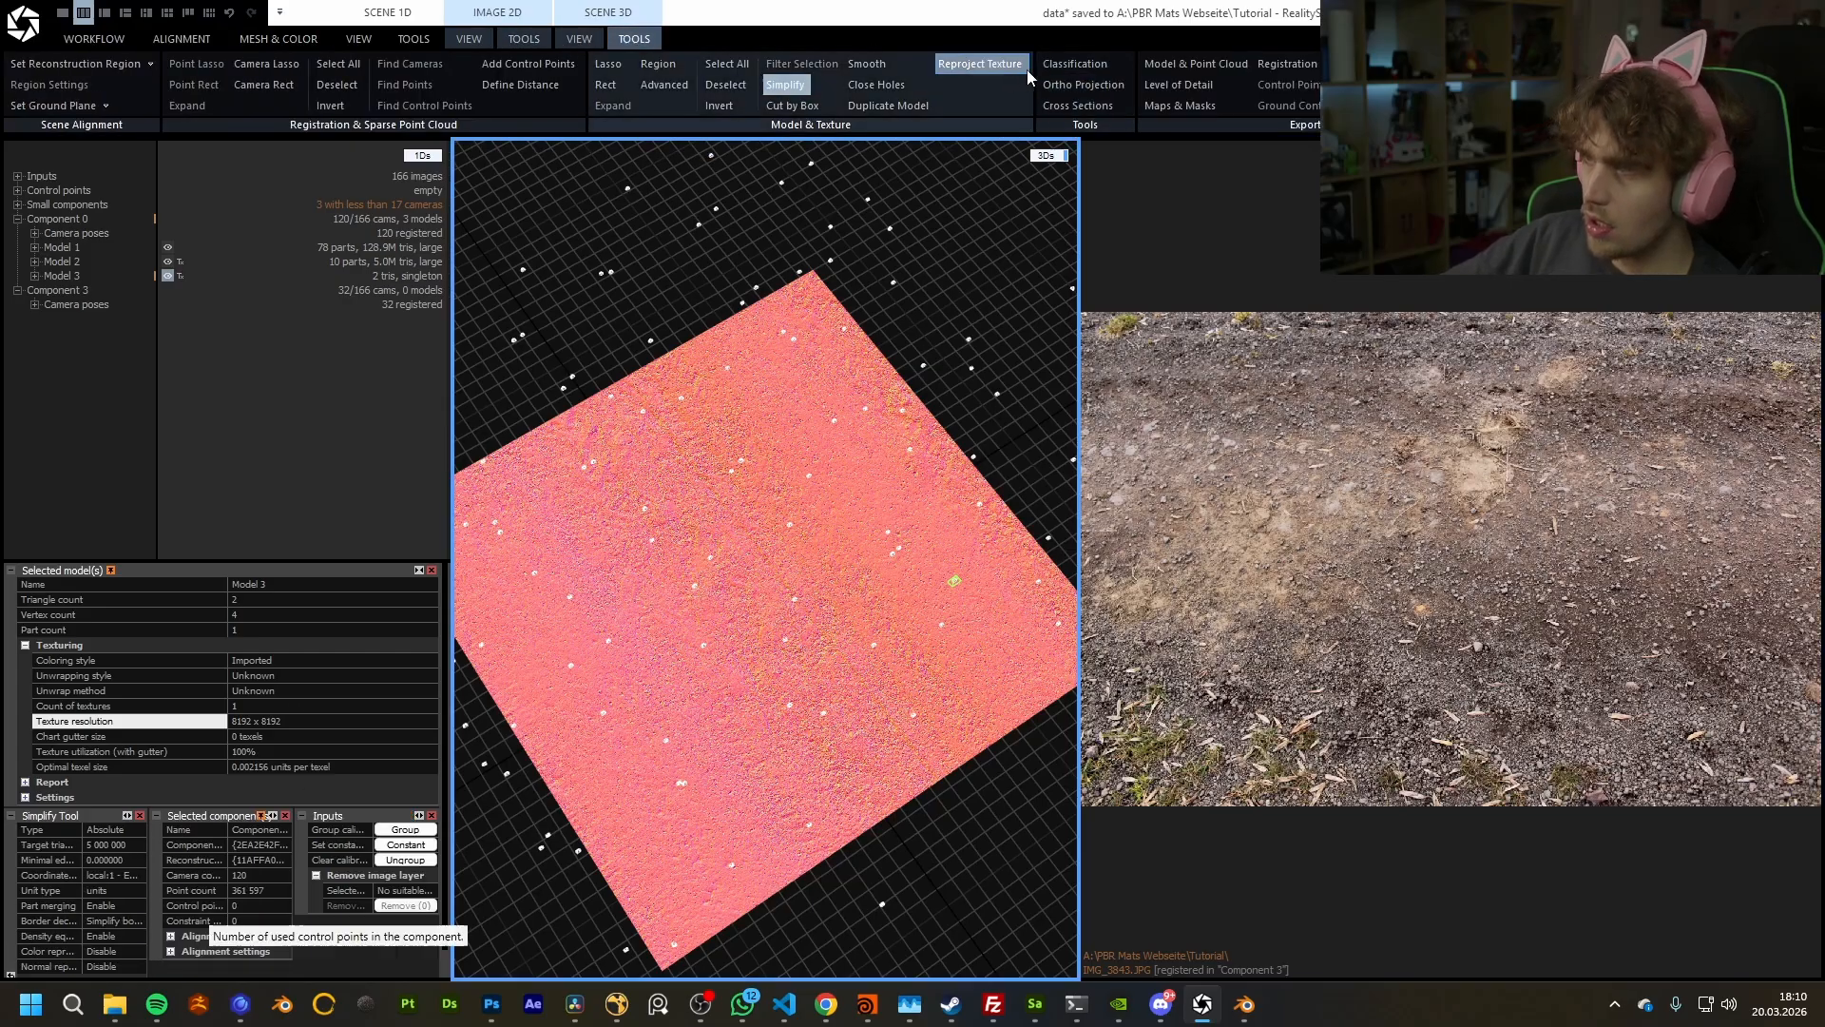
click(980, 63)
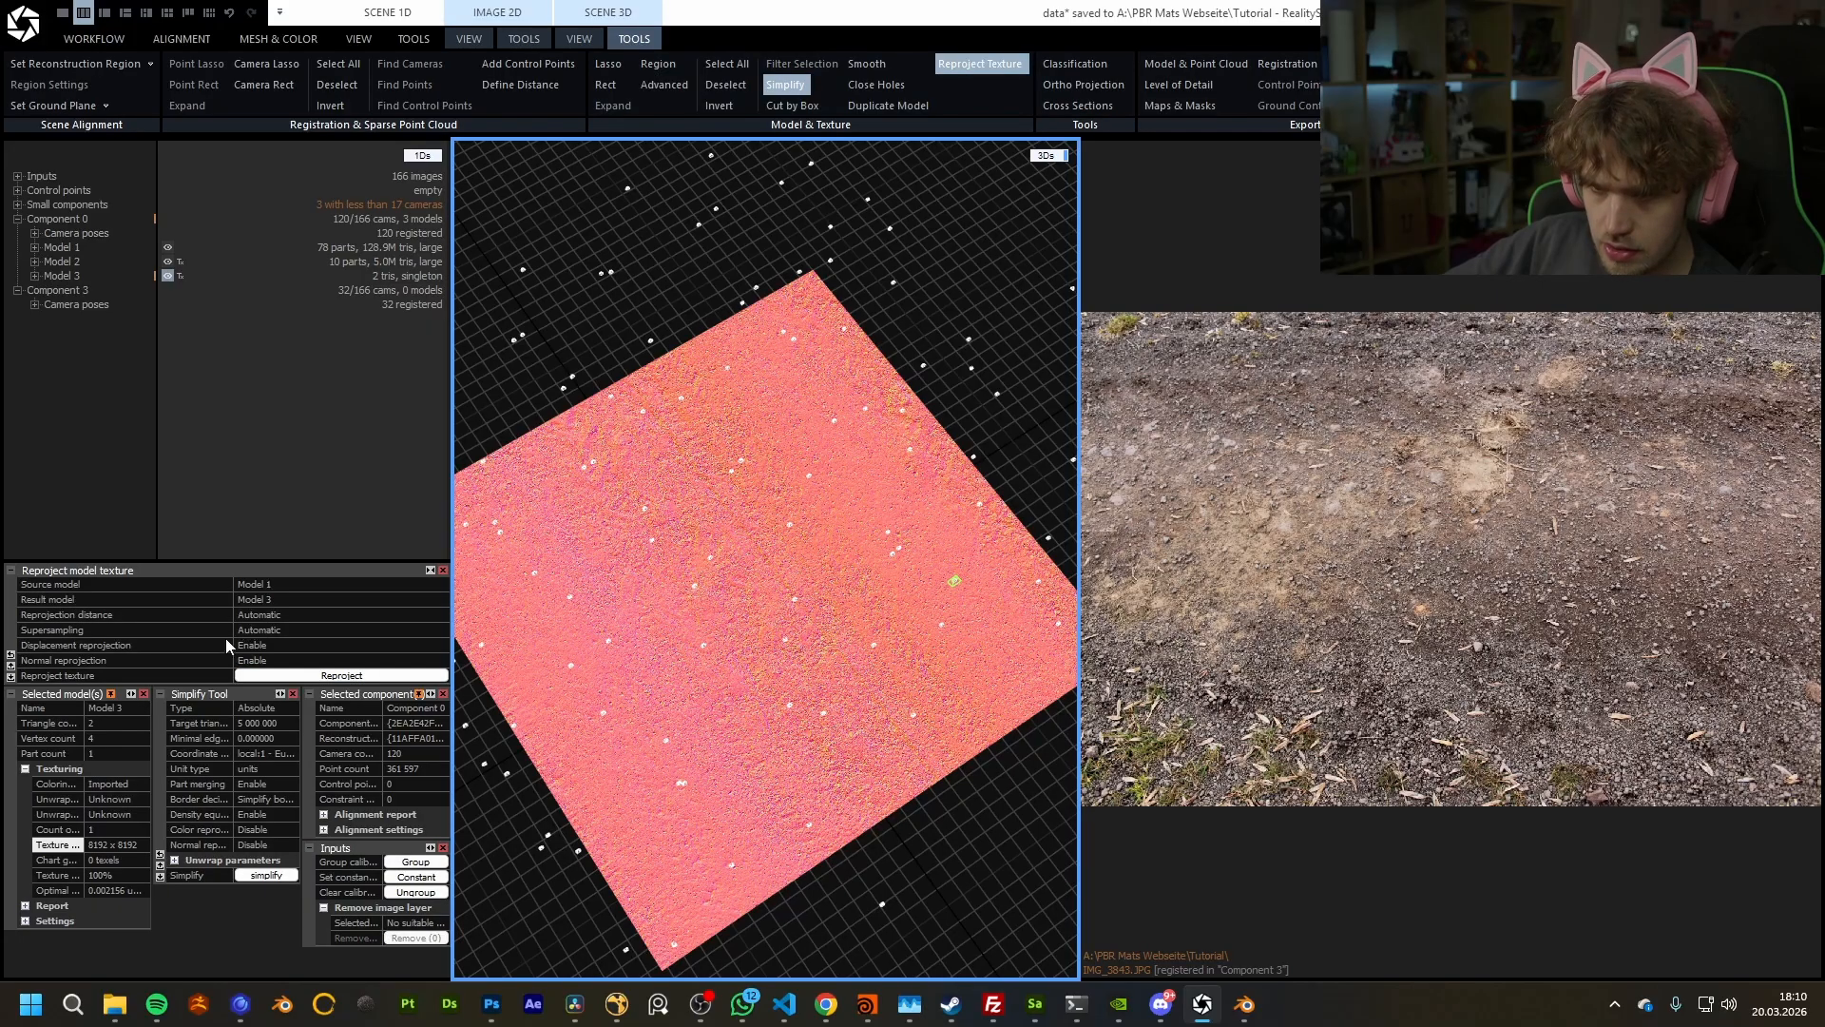
click(228, 637)
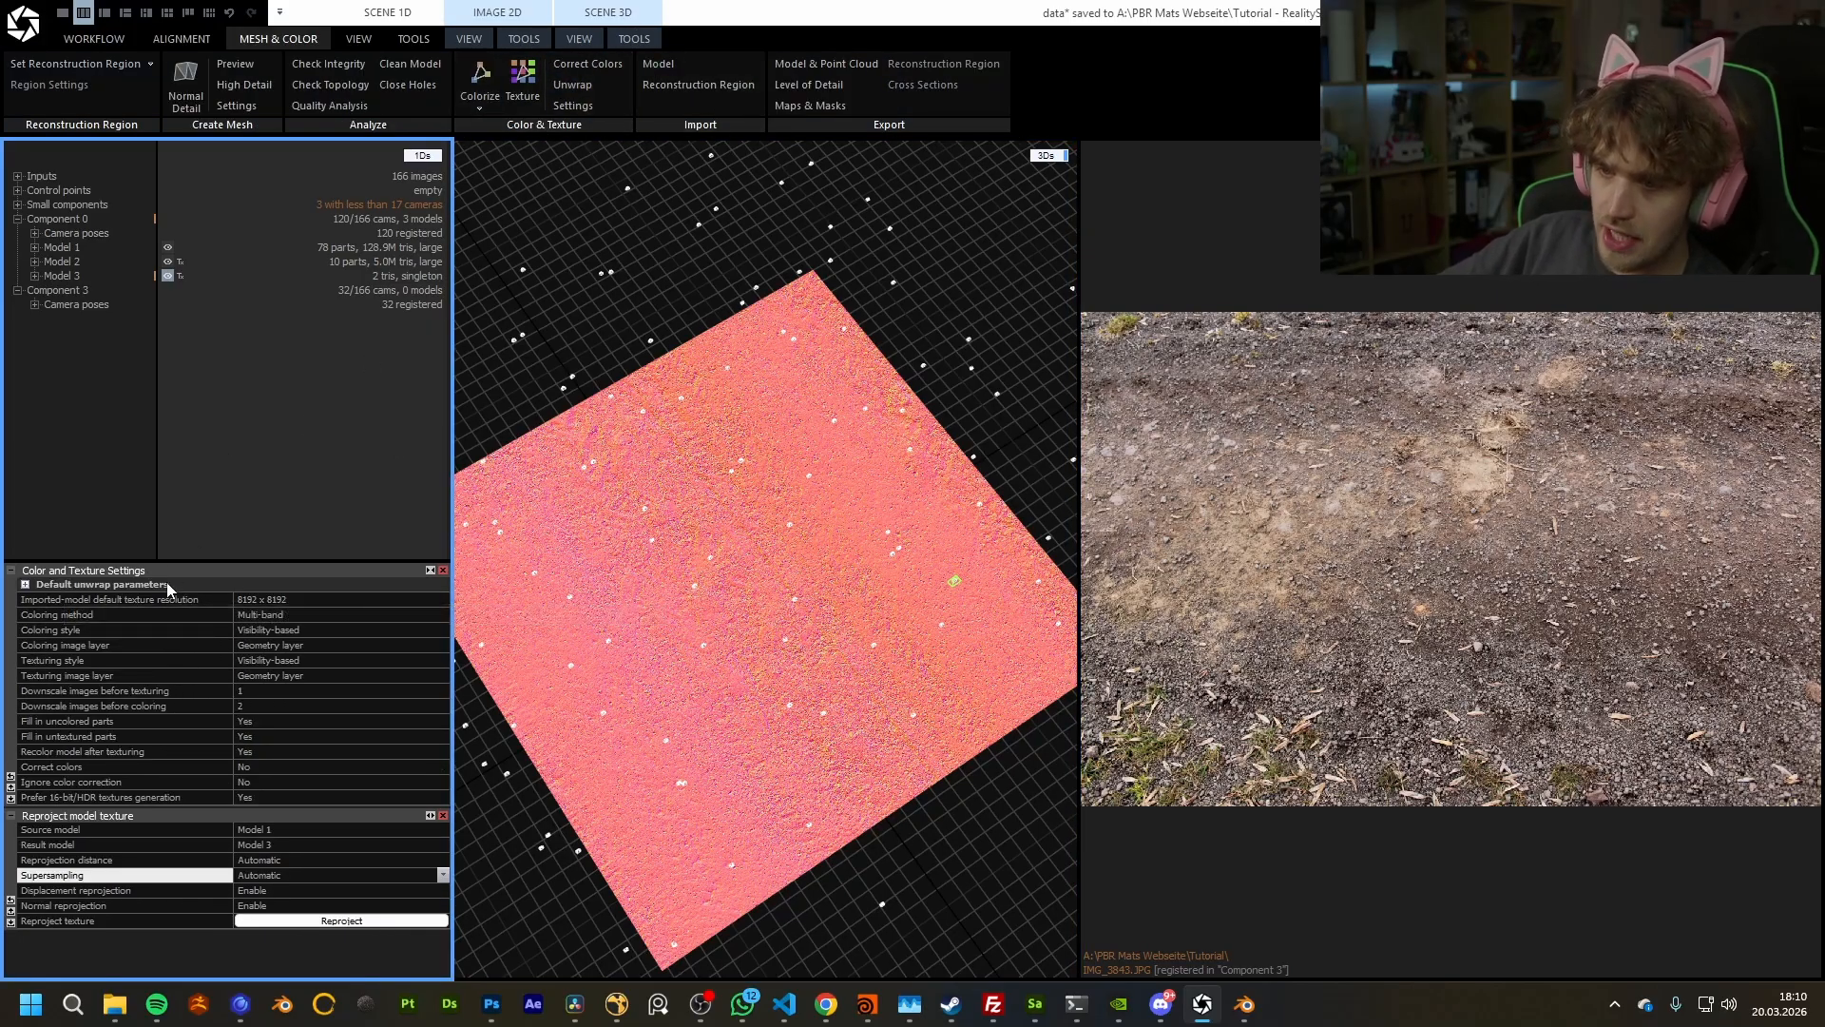
Step: Review the available default texture resolutions for imported models in the colour and texture settings
click(432, 600)
click(443, 601)
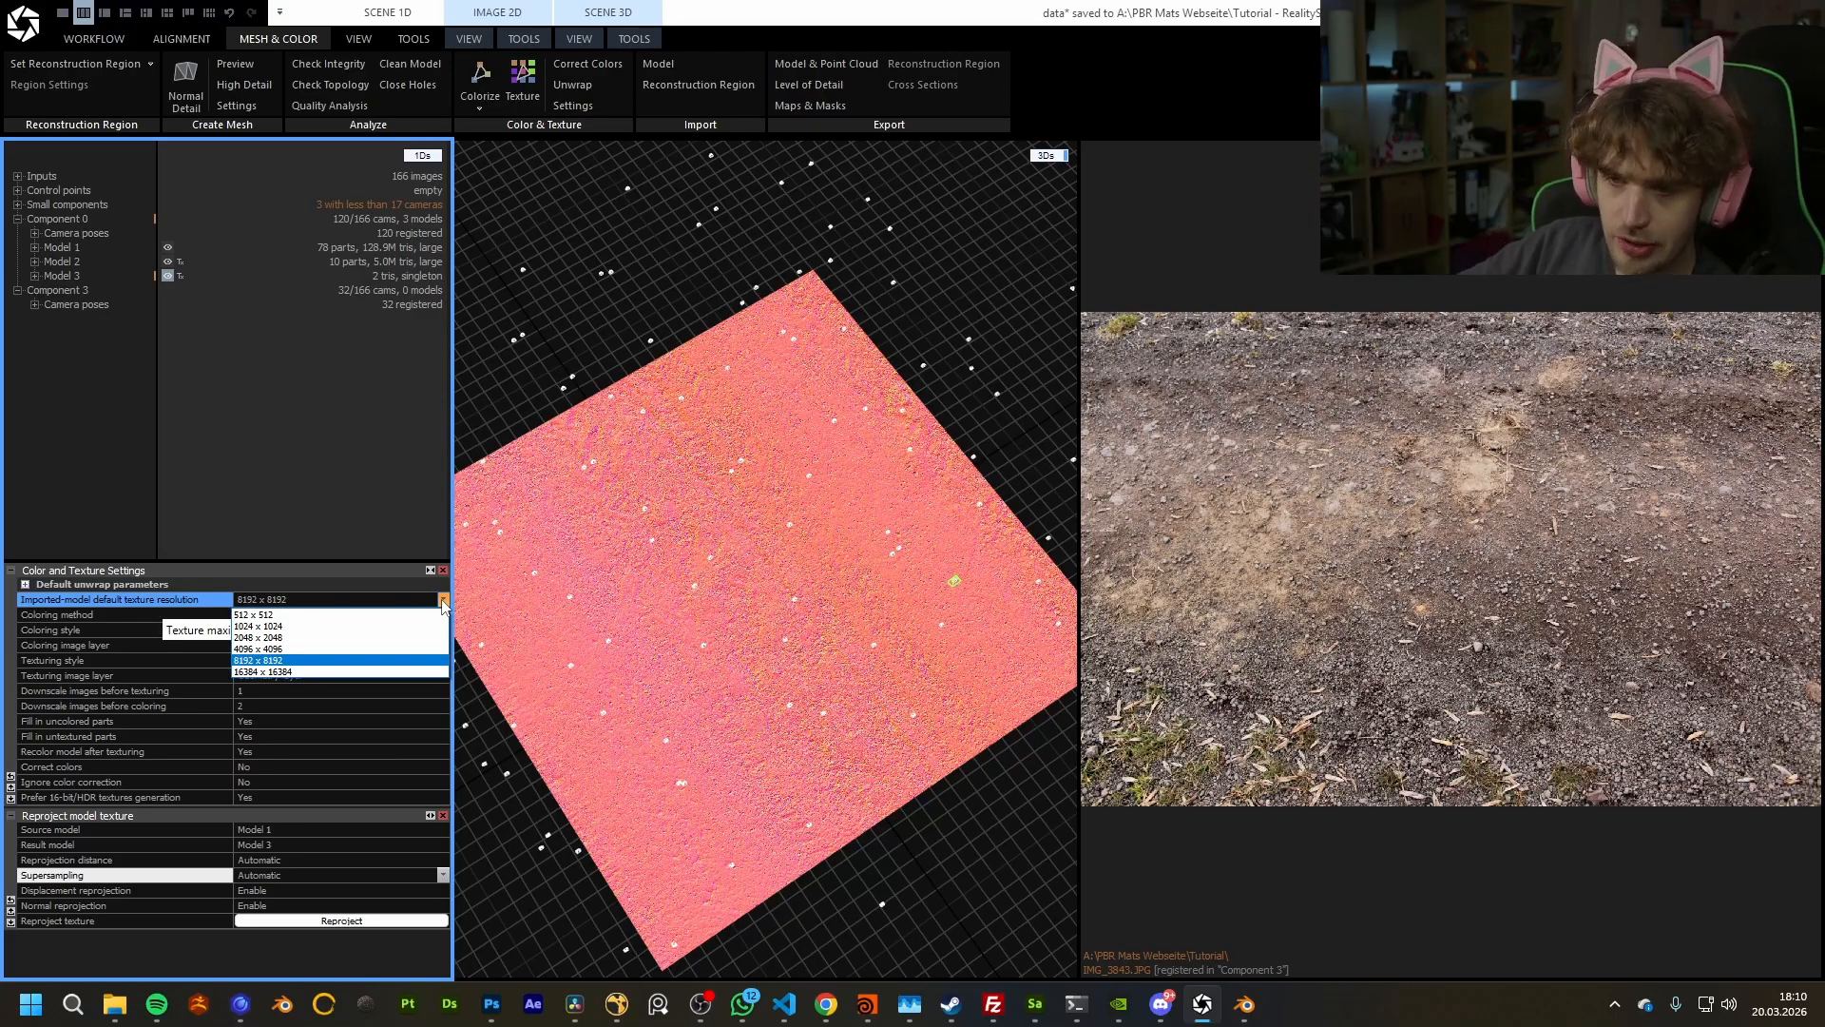
click(443, 602)
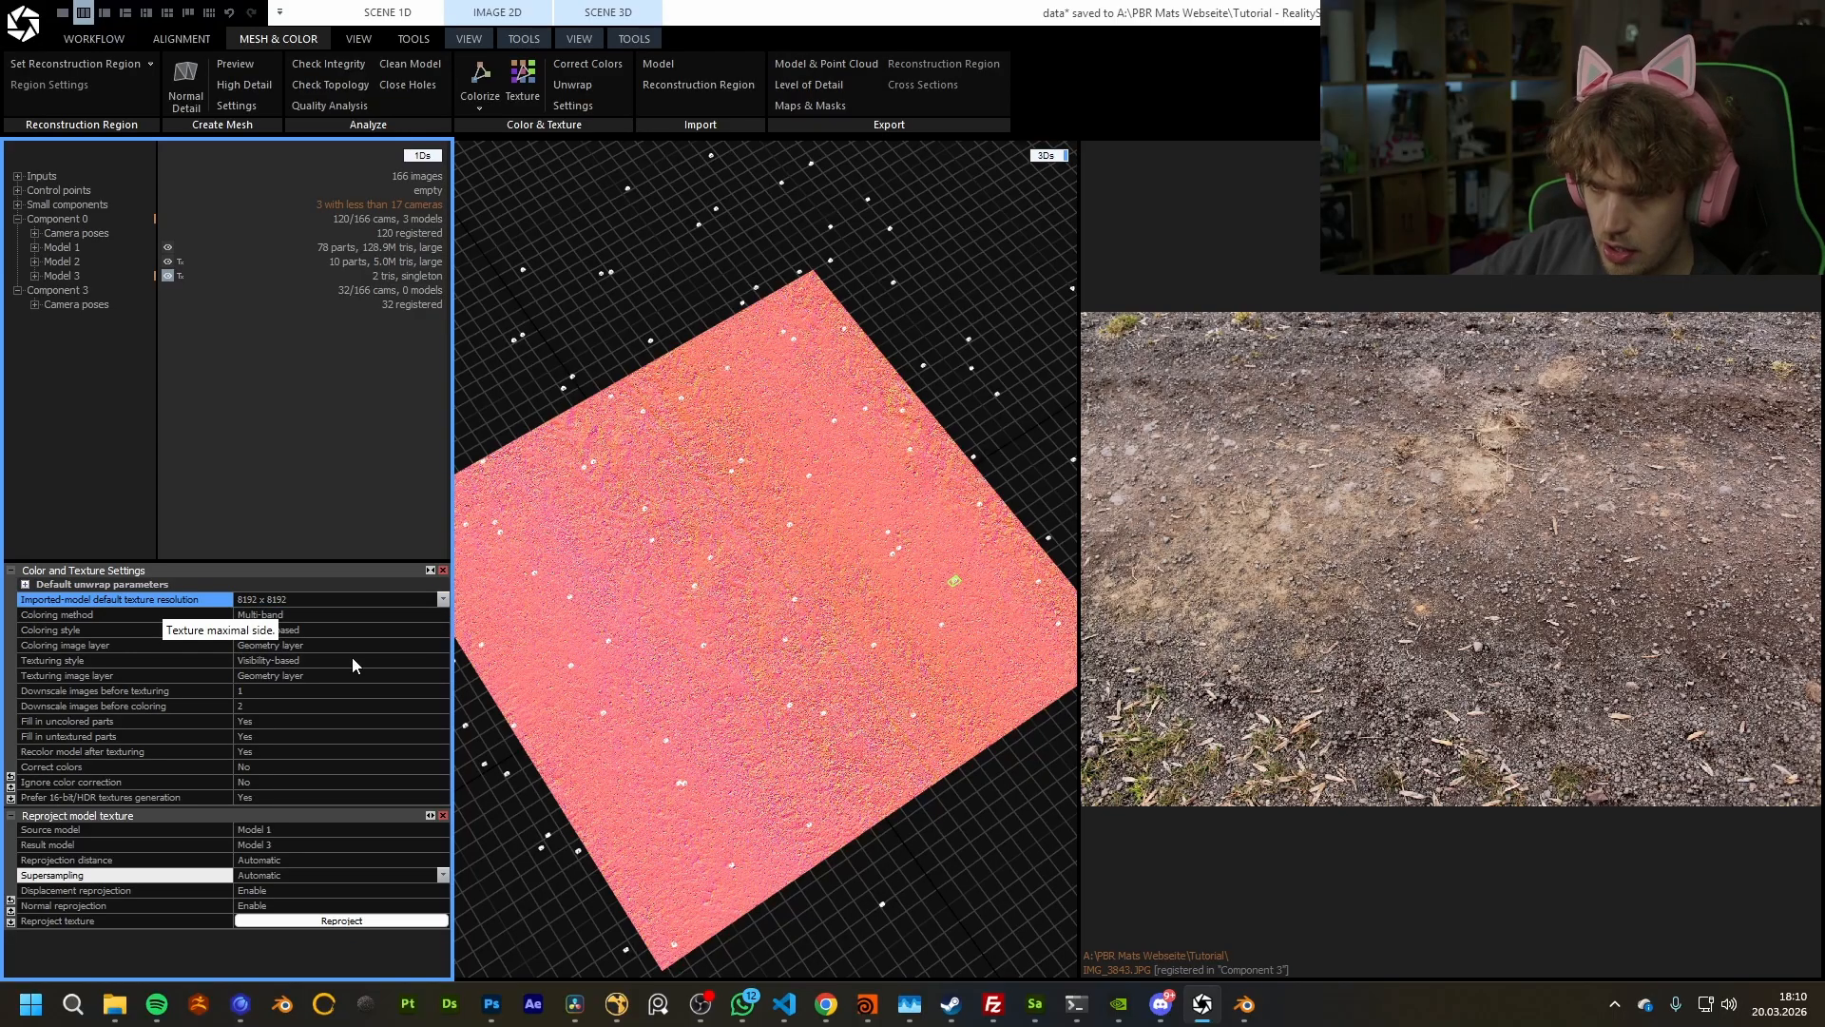
Step: Review the coloring method, coloring style, texturing style and image layer options in the colour and texture settings
click(247, 666)
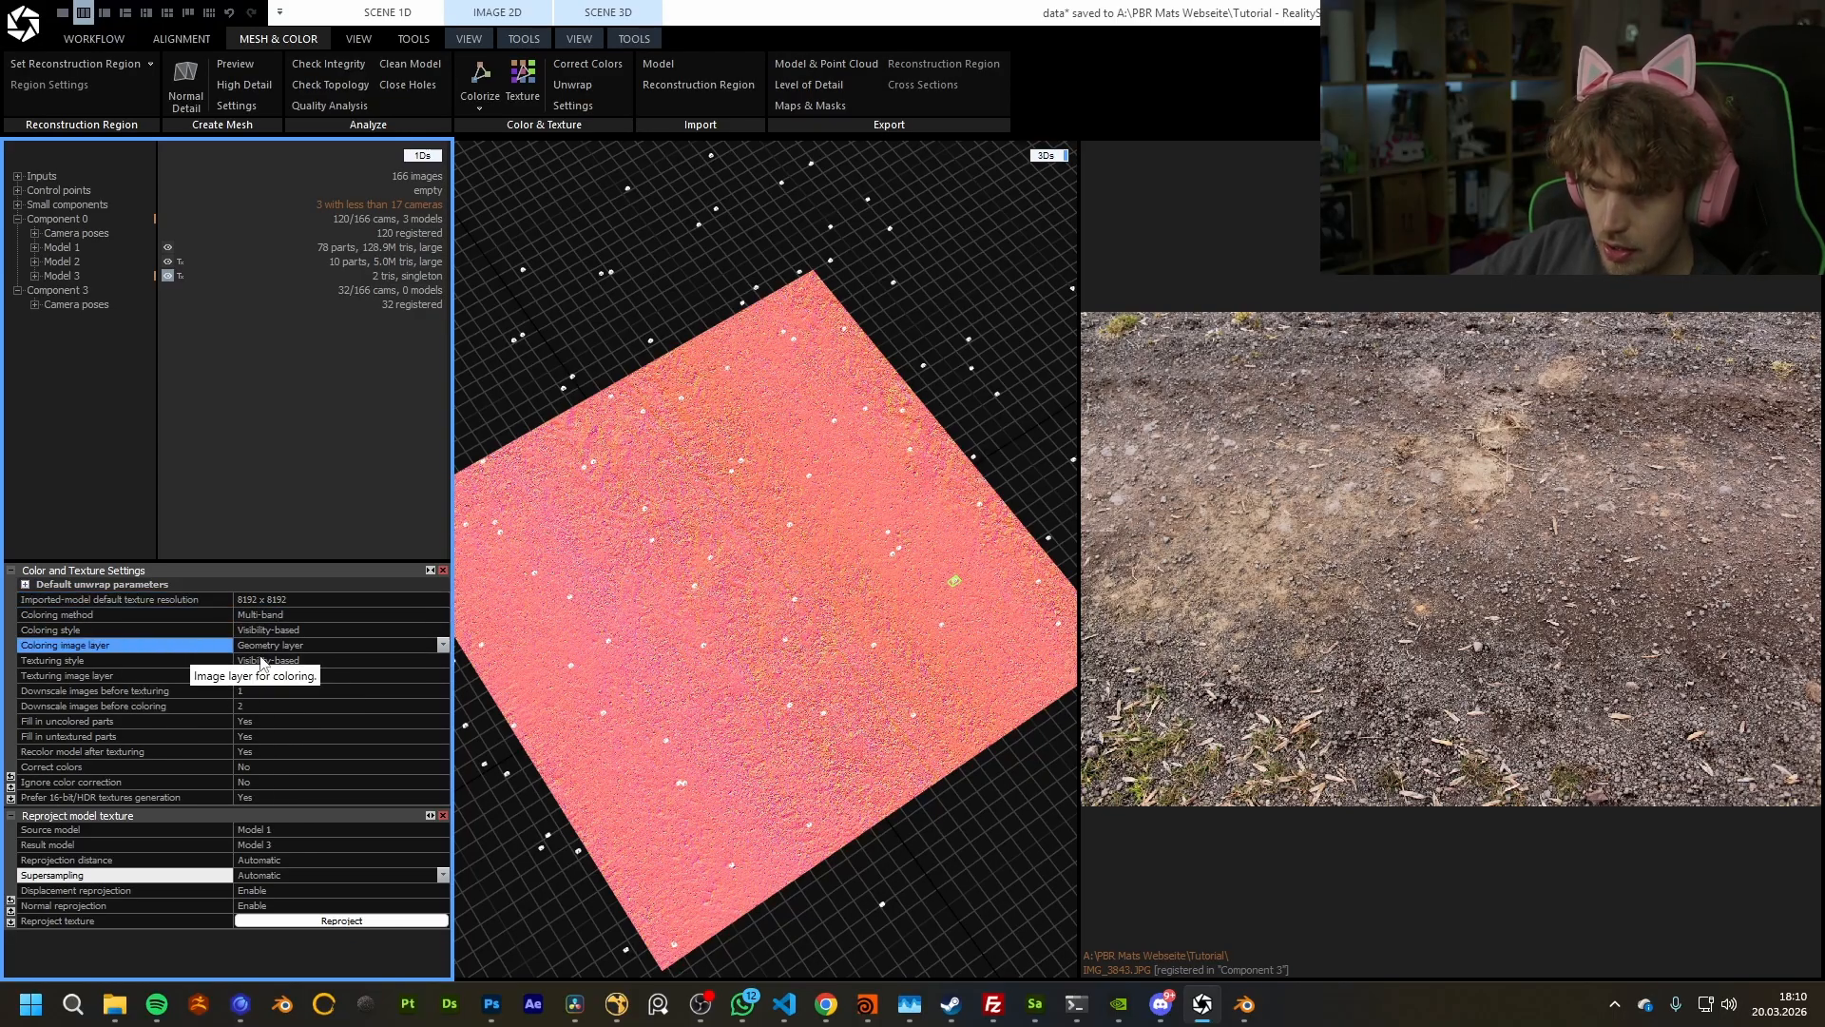
click(223, 615)
click(443, 618)
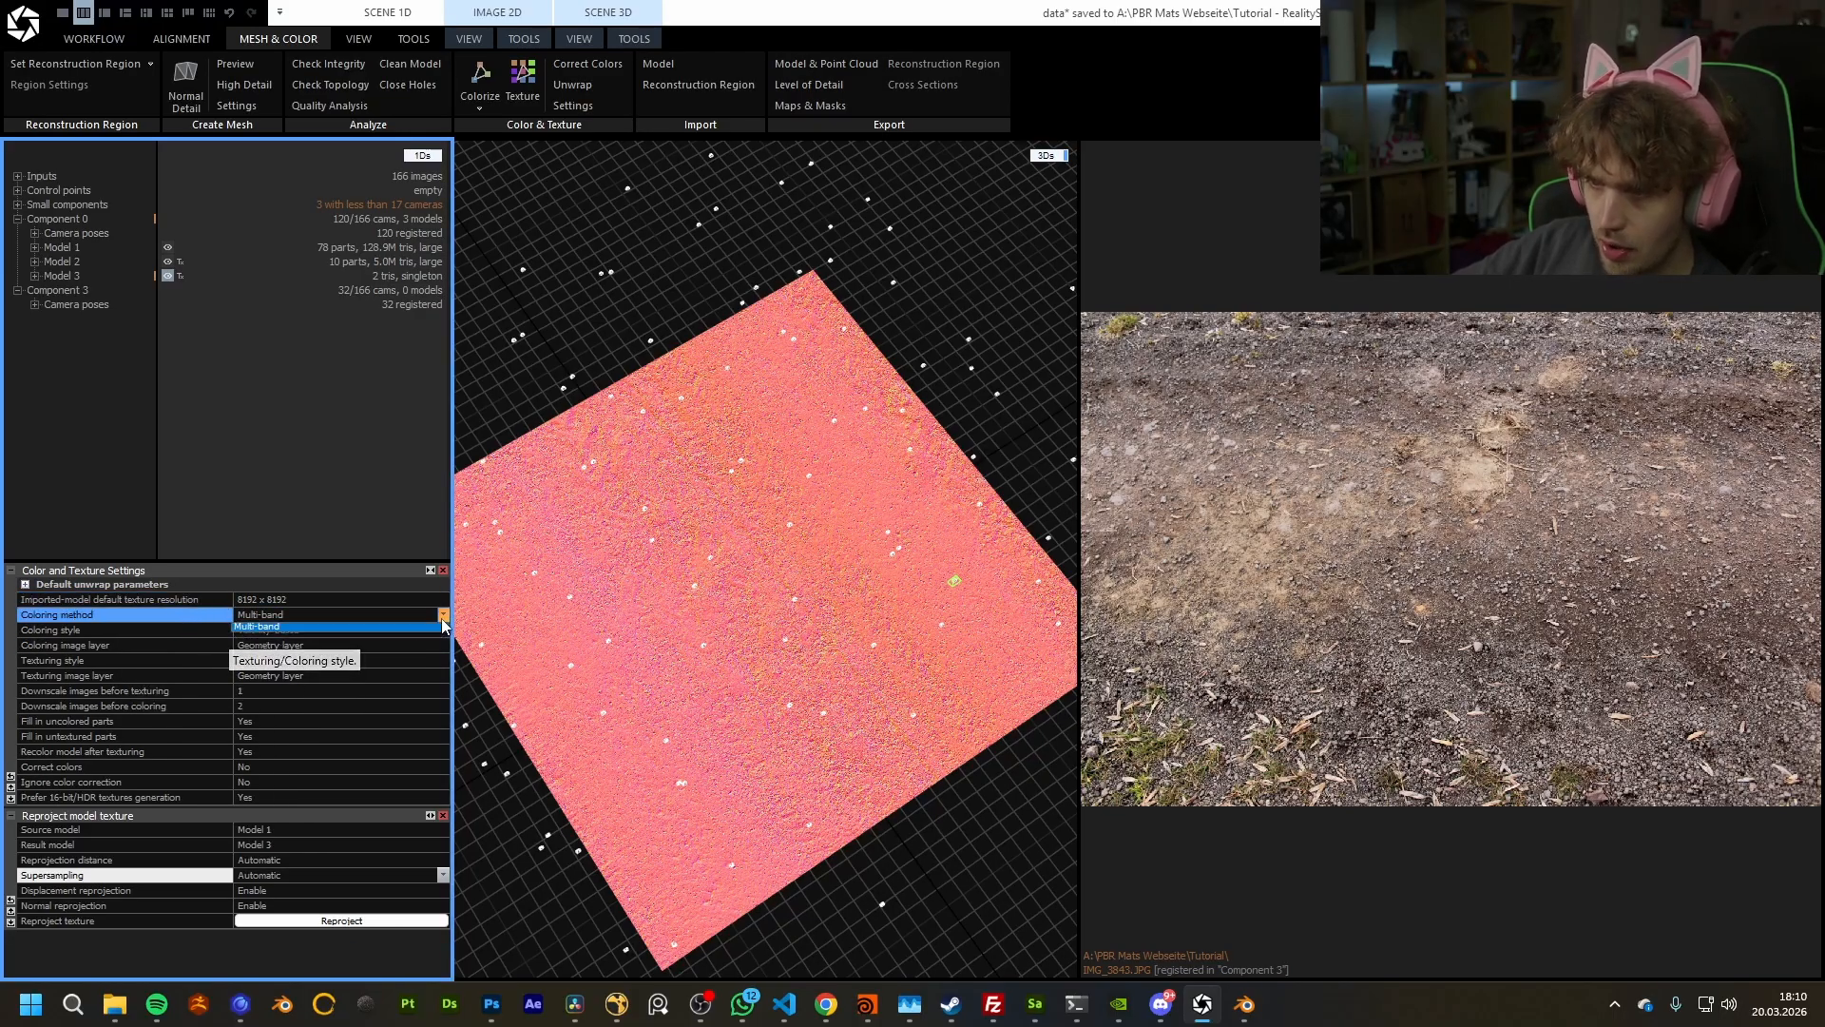
click(443, 618)
click(366, 631)
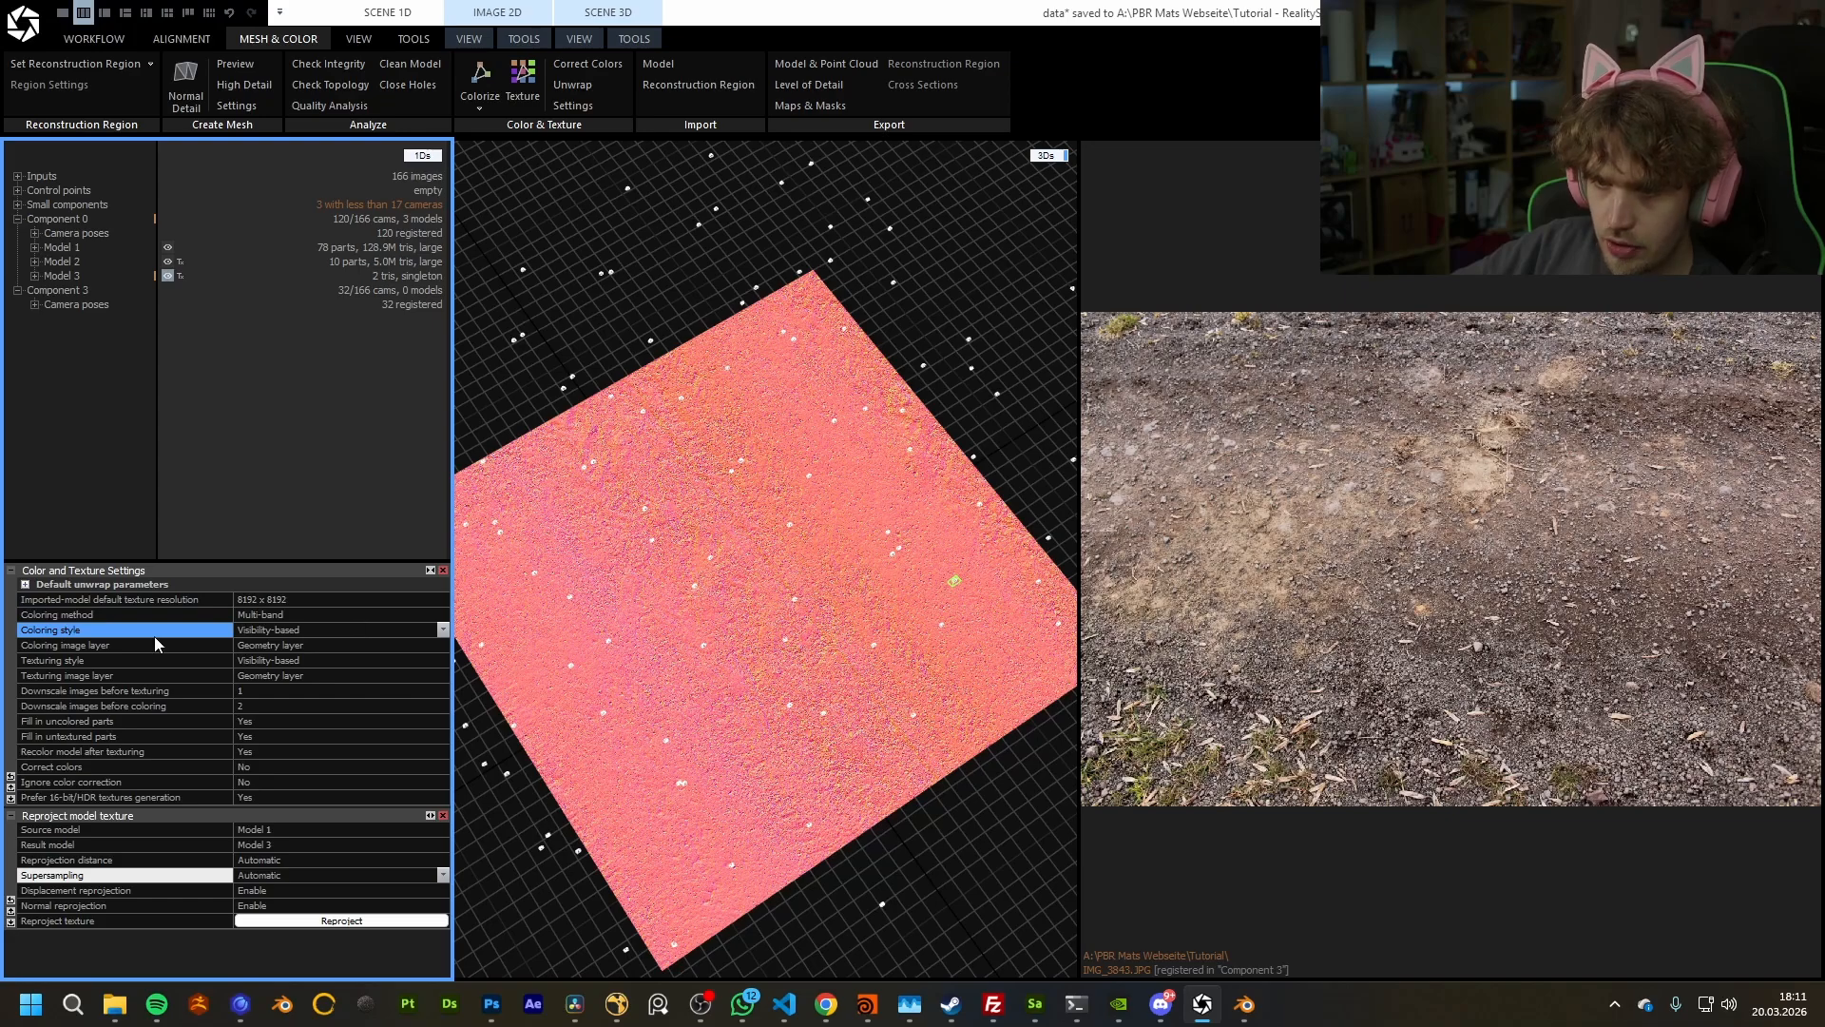
click(443, 631)
click(443, 632)
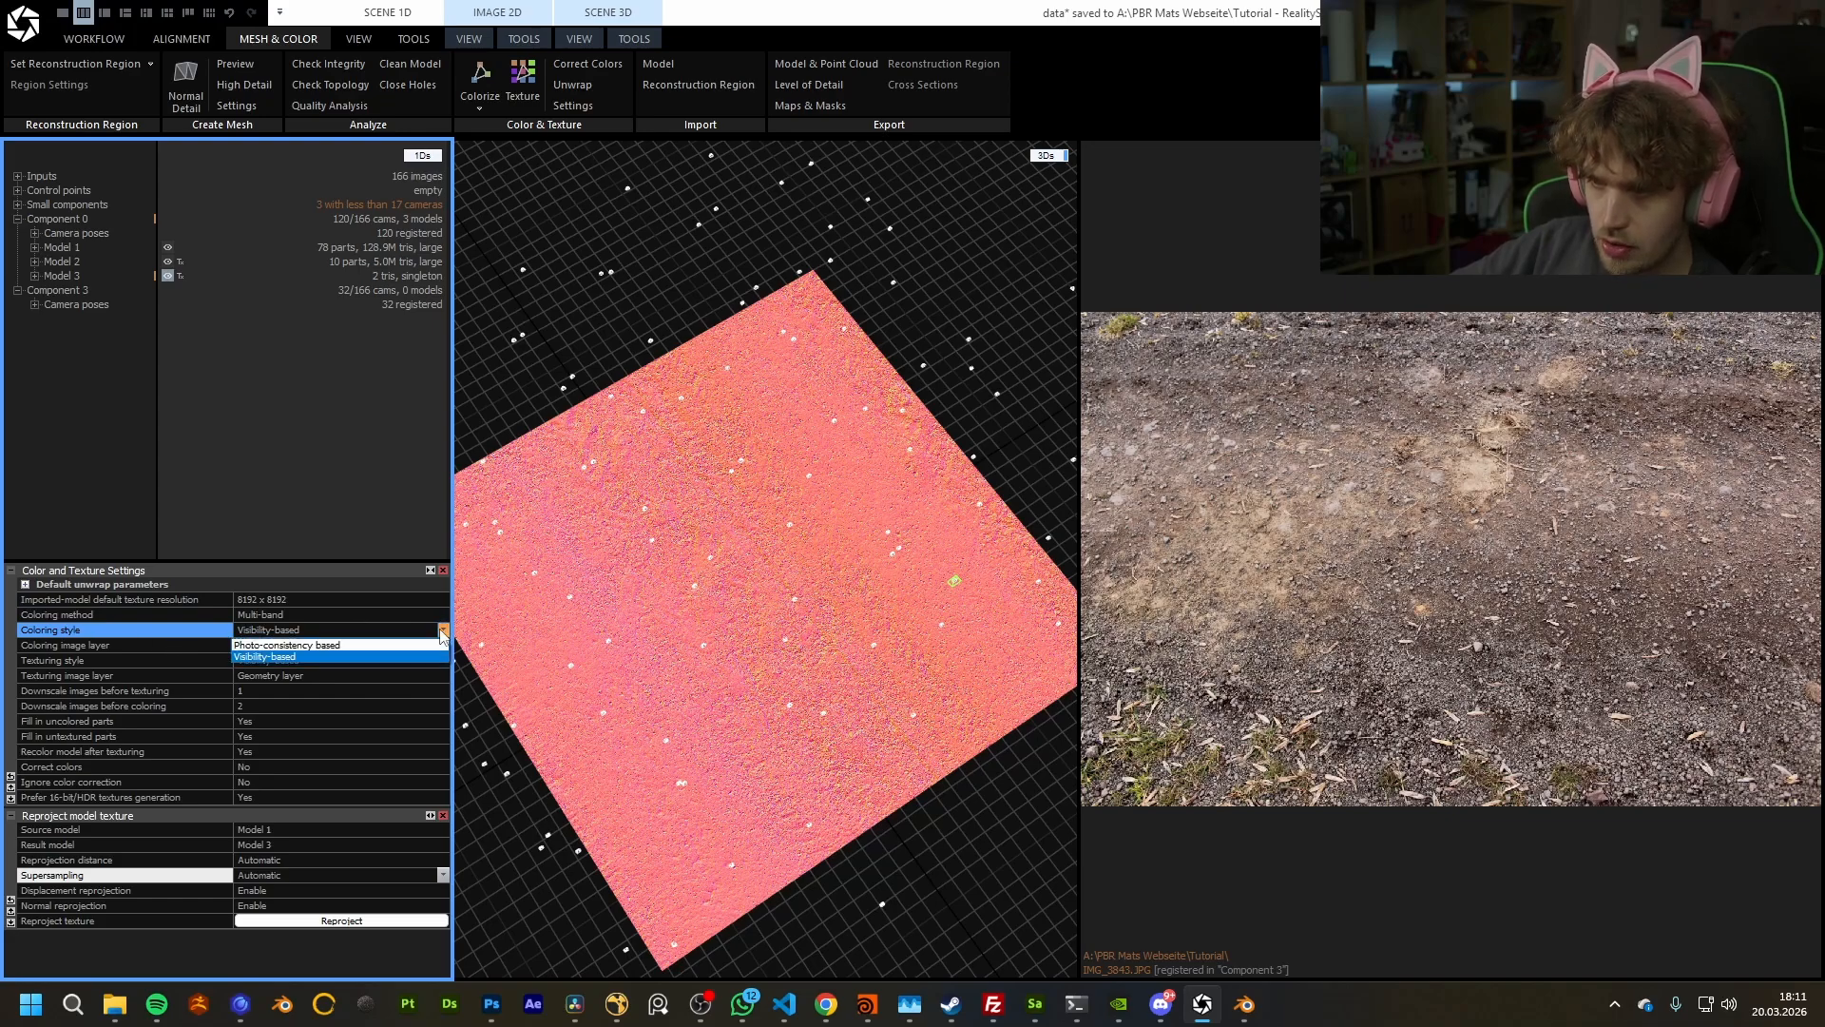
click(443, 660)
click(443, 660)
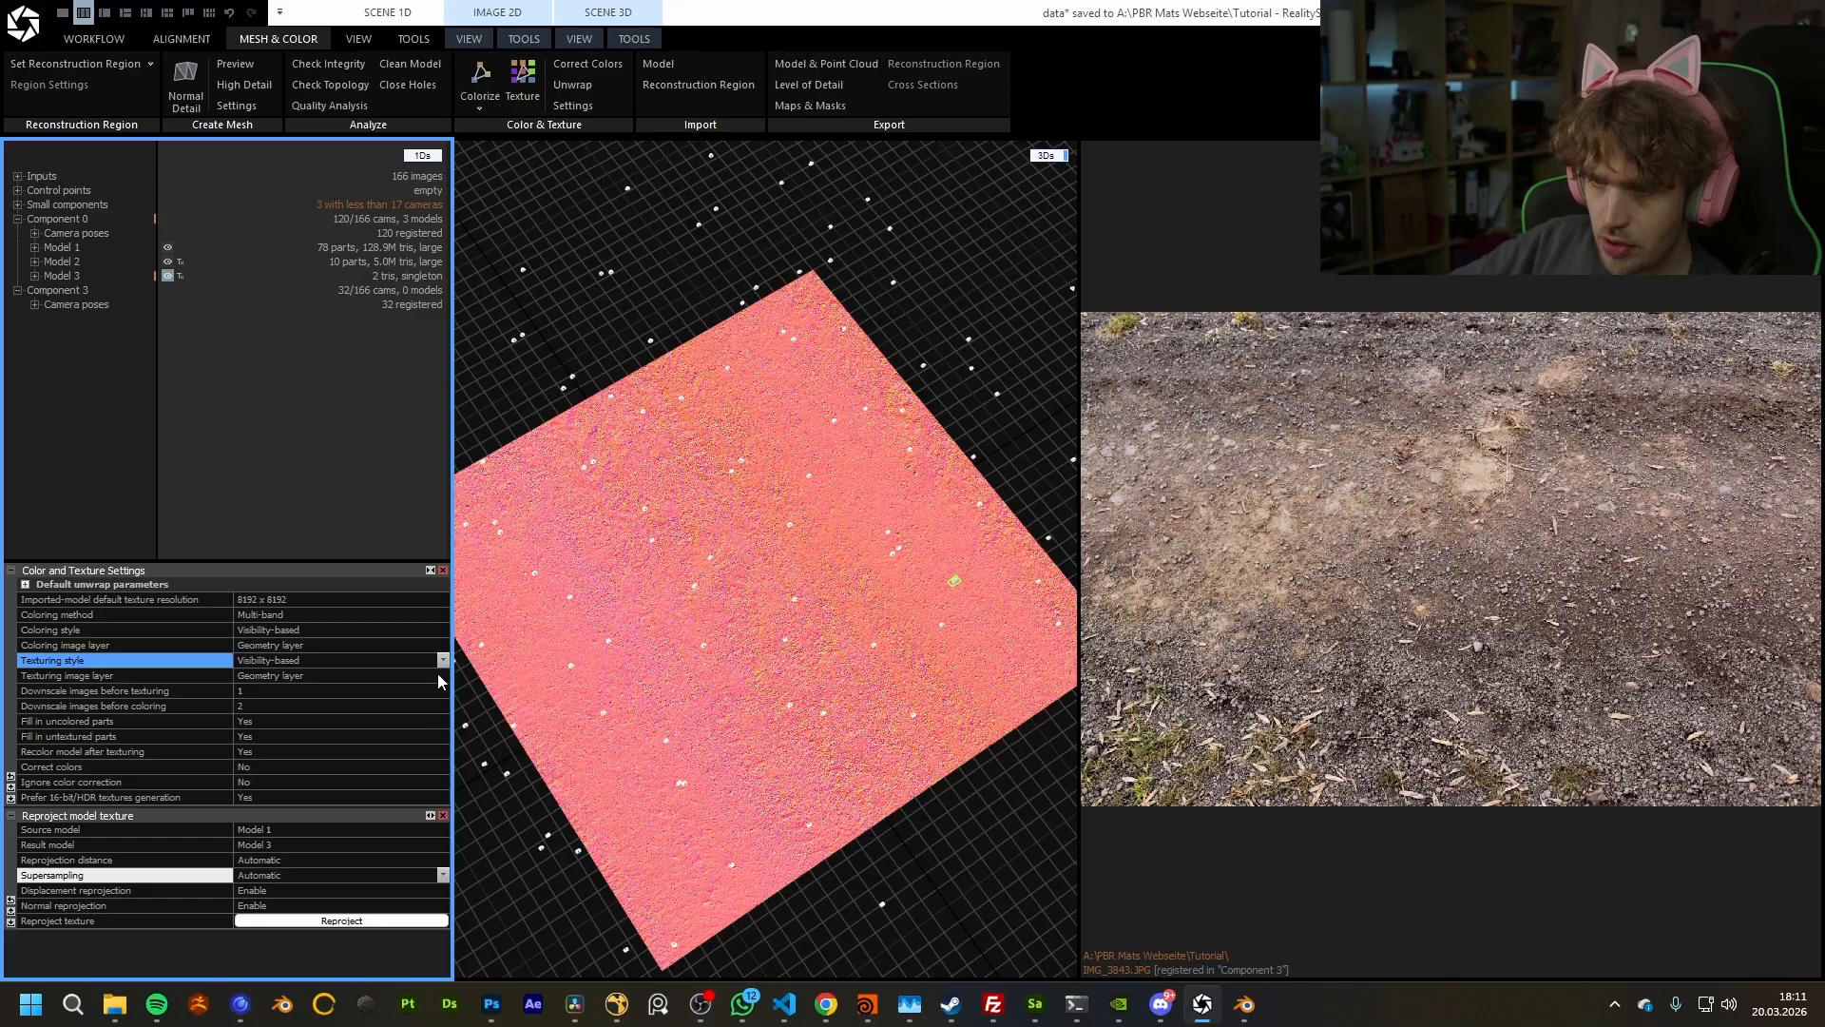
click(440, 679)
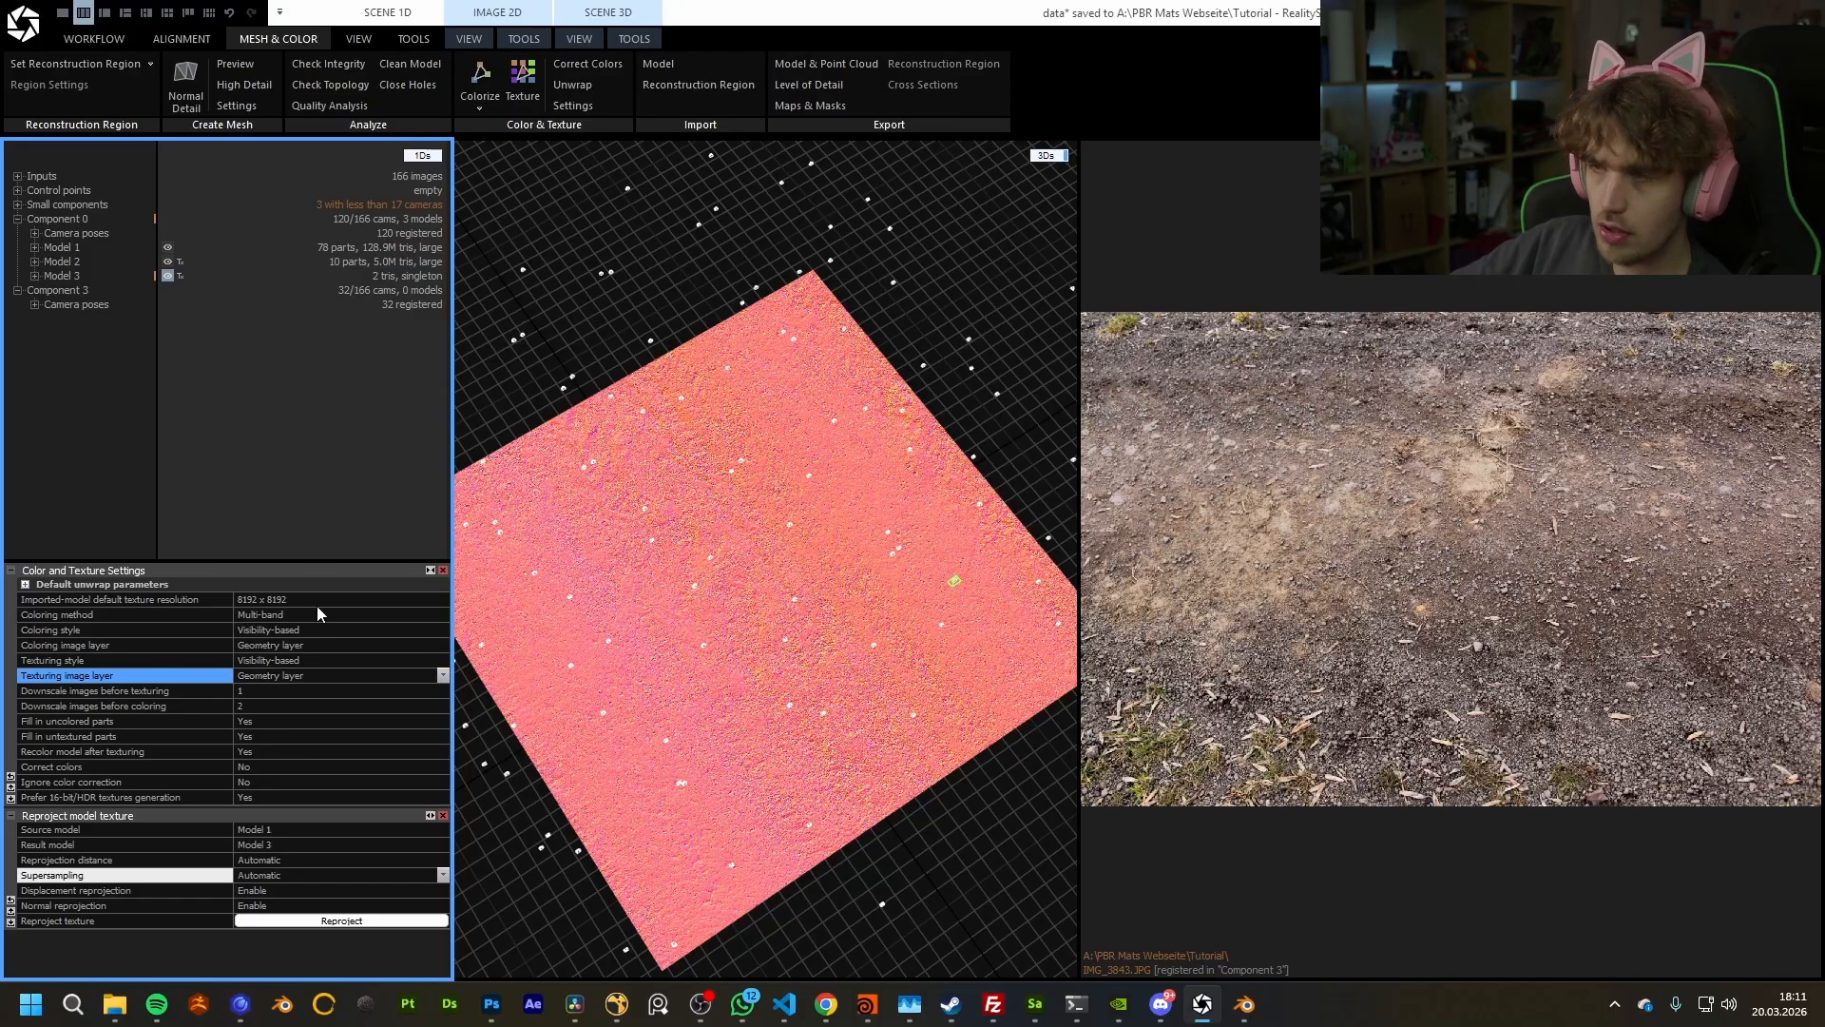
Step: Export only the textures of Model 3 into the Tutorial folder under the name textzres, with the current export settings
mouse_move(730, 609)
right_down()
mouse_move(909, 582)
mouse_move(692, 580)
mouse_move(742, 593)
right_up()
scroll(760, 595, up, 5)
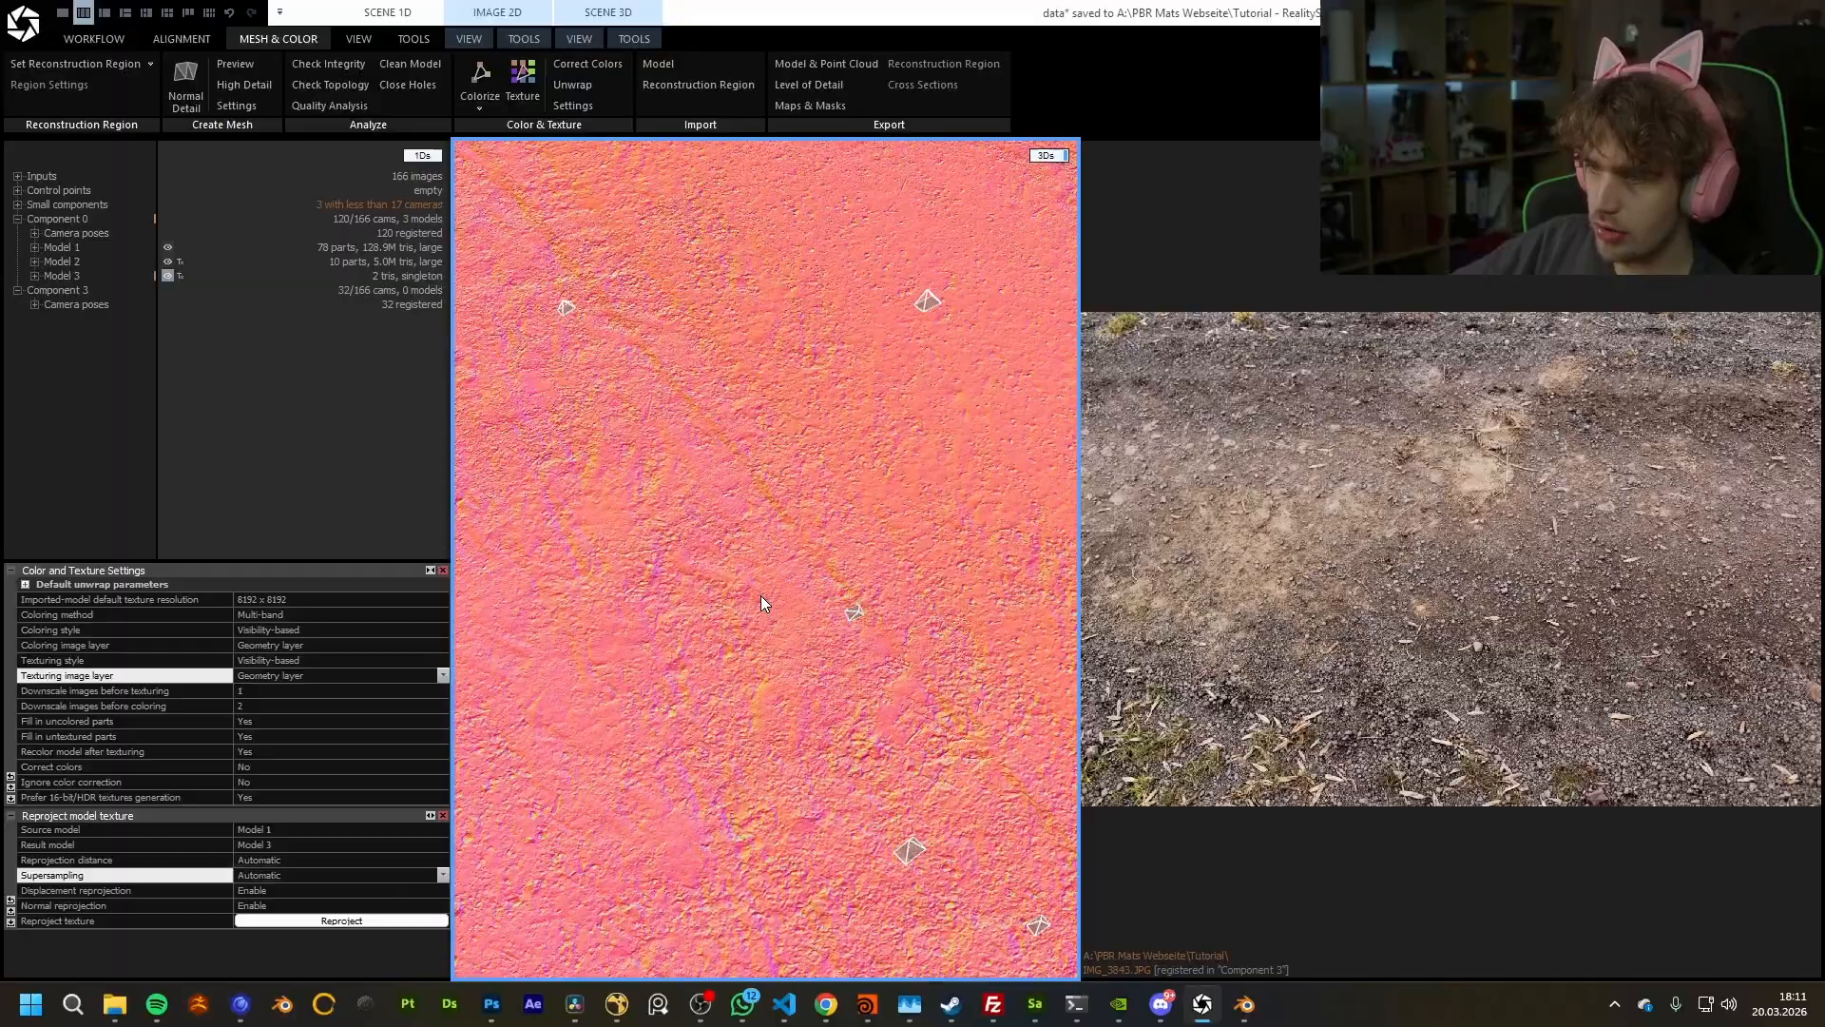
scroll(761, 608, down, 7)
click(579, 39)
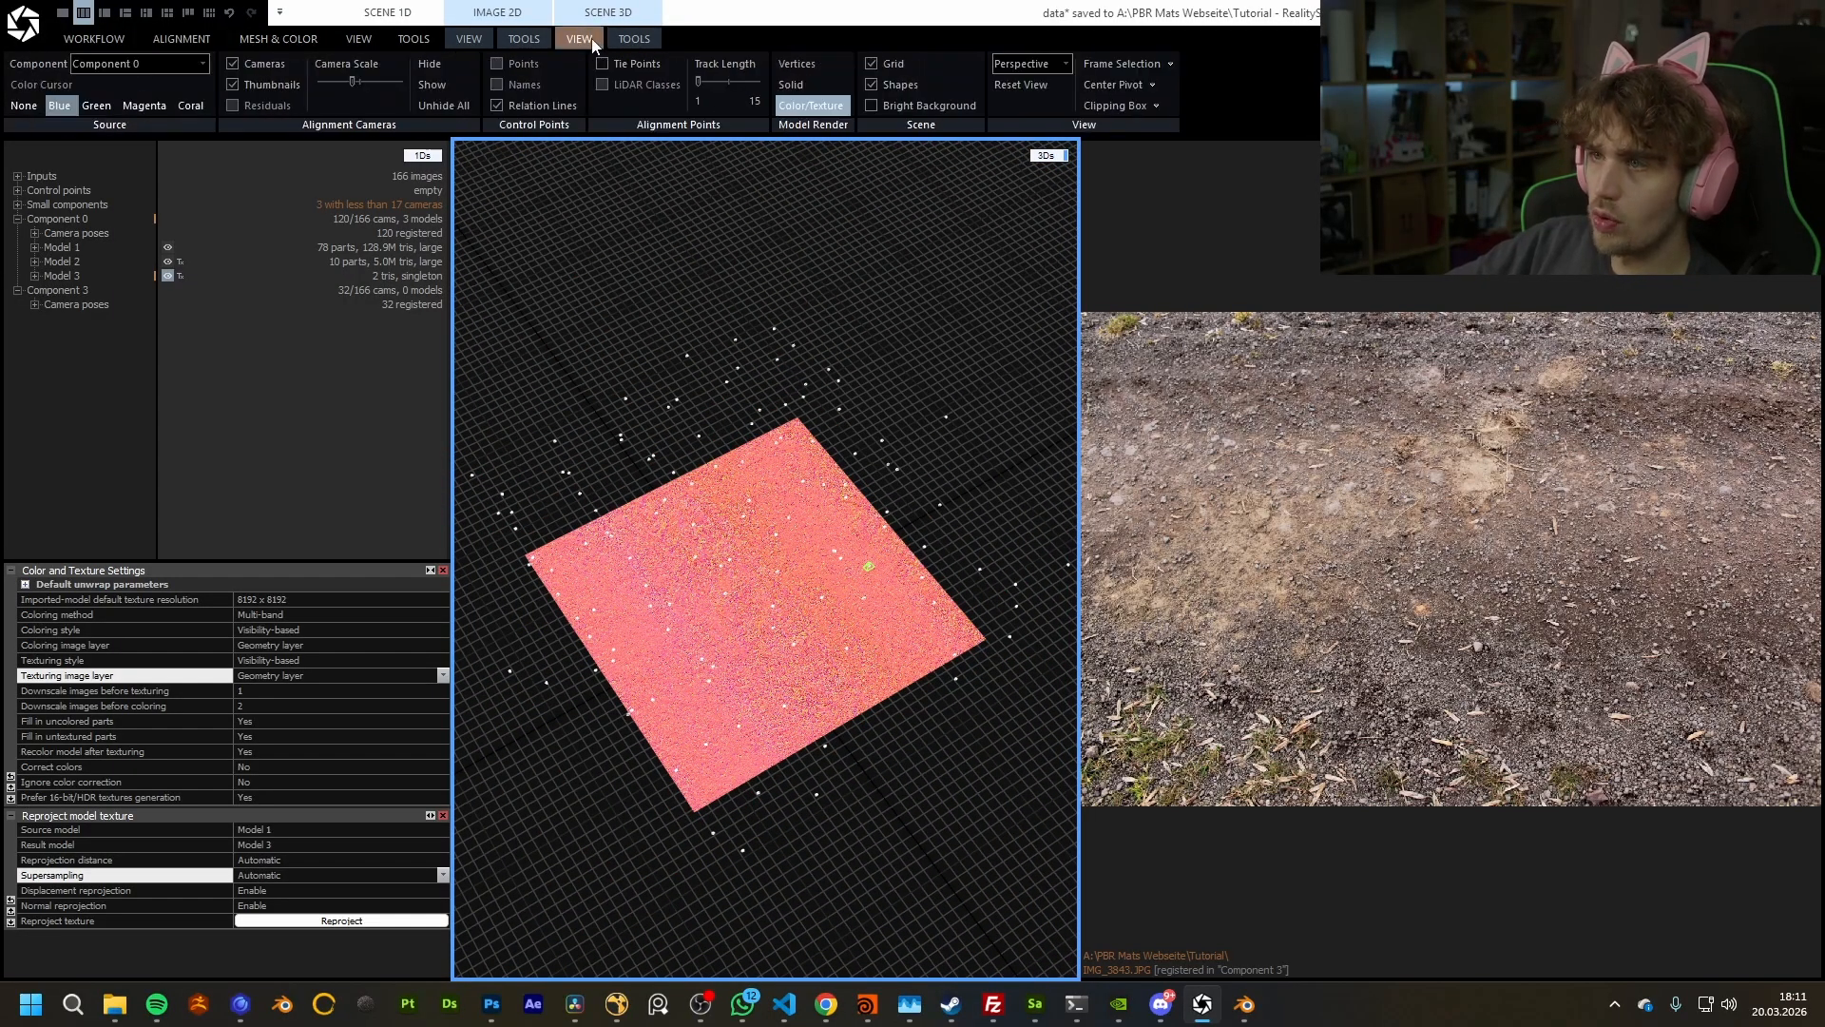
click(523, 38)
click(279, 39)
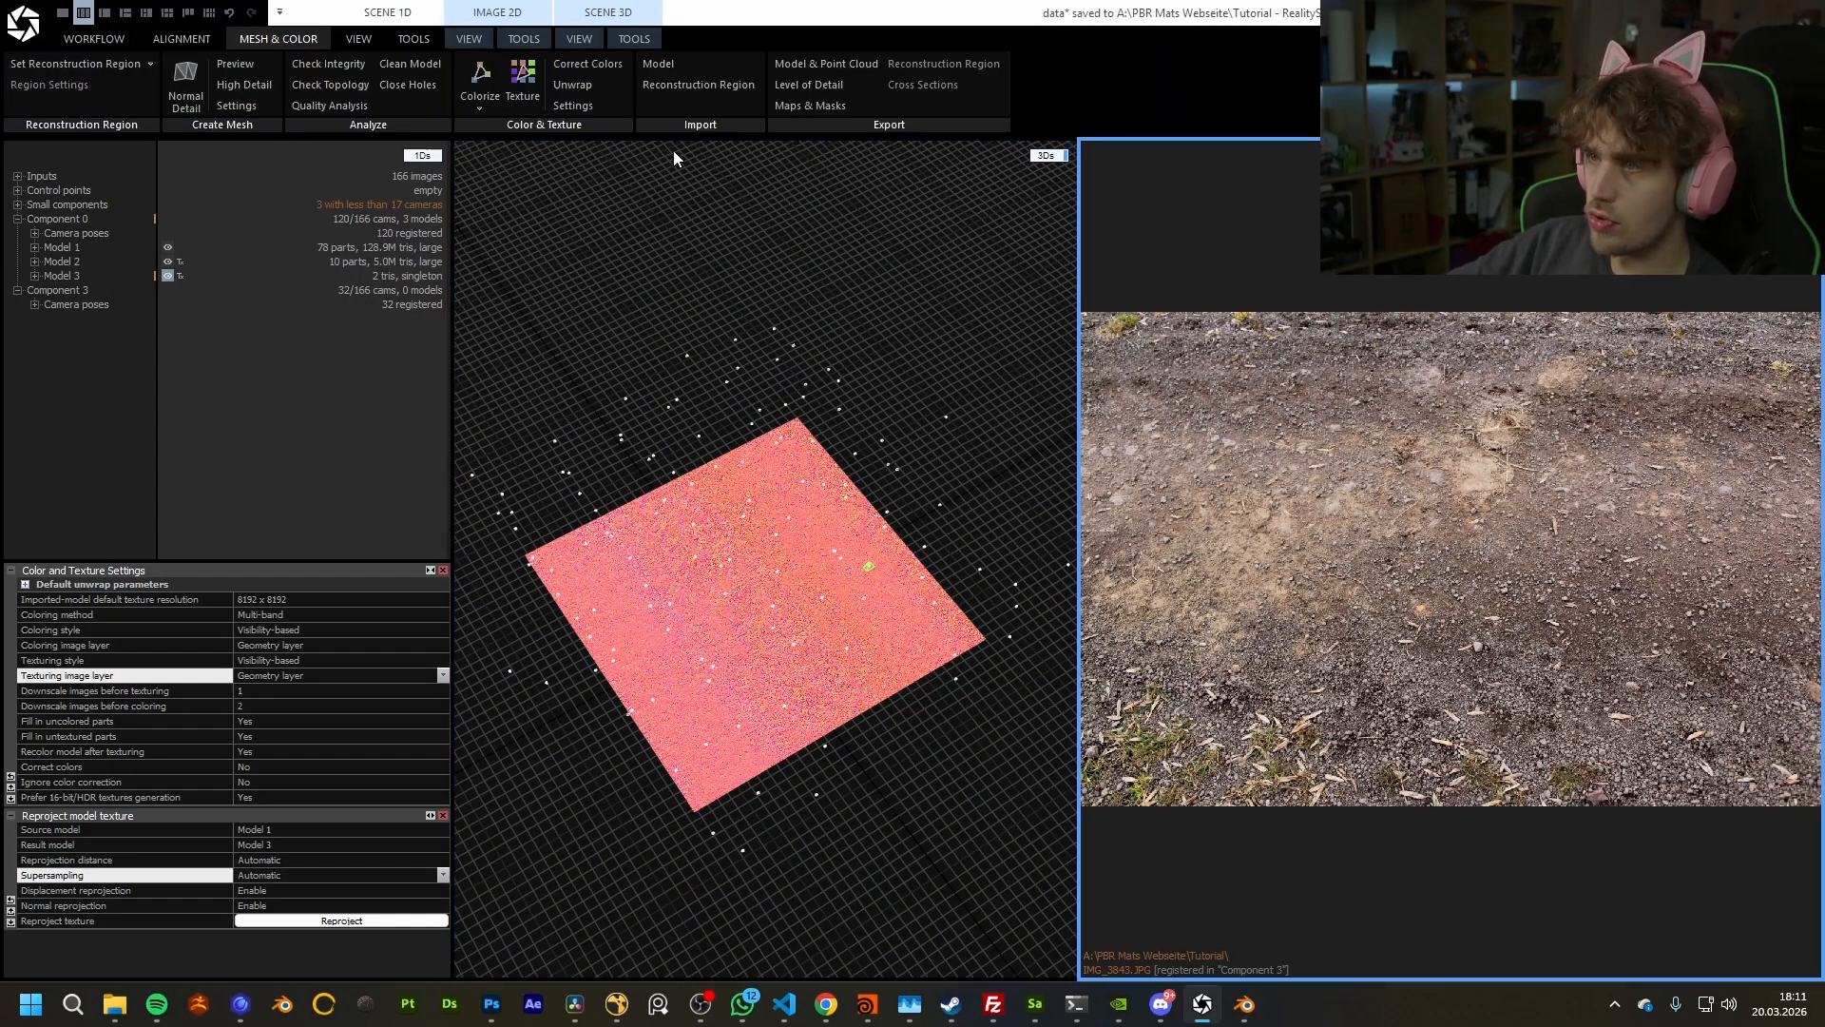
click(818, 63)
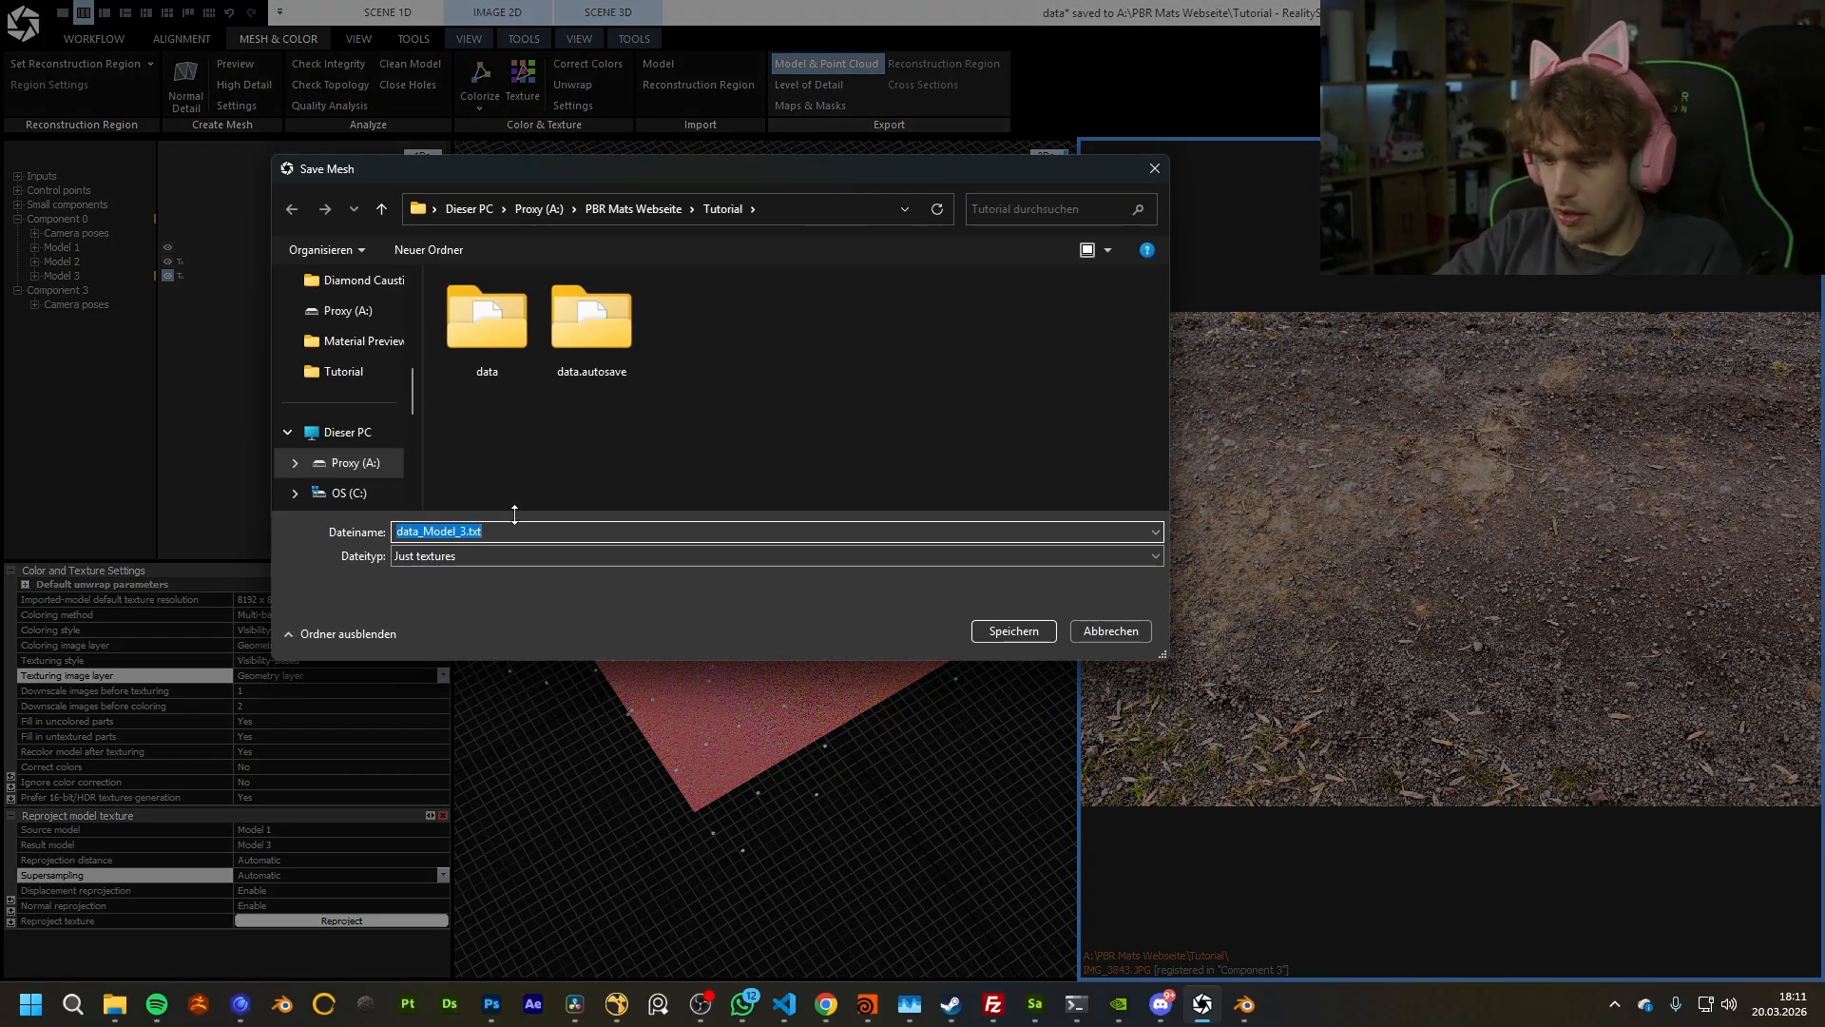
text(textzres)
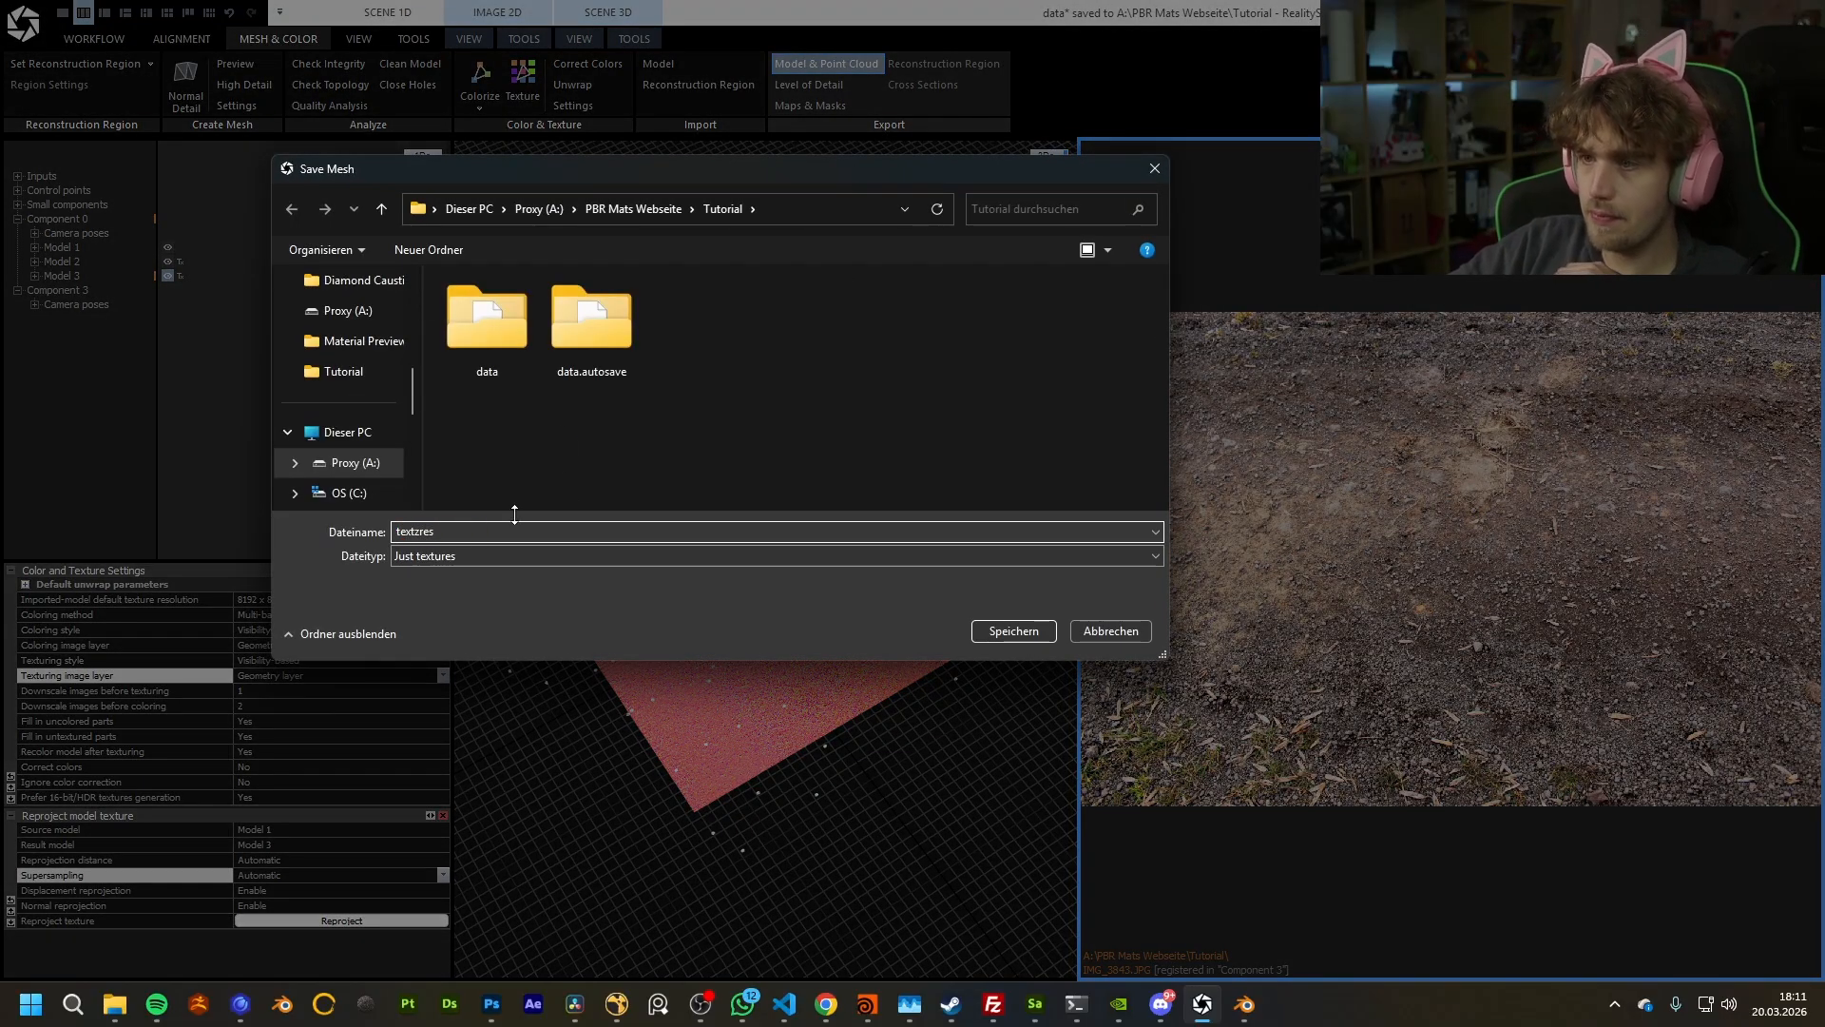
key(Return)
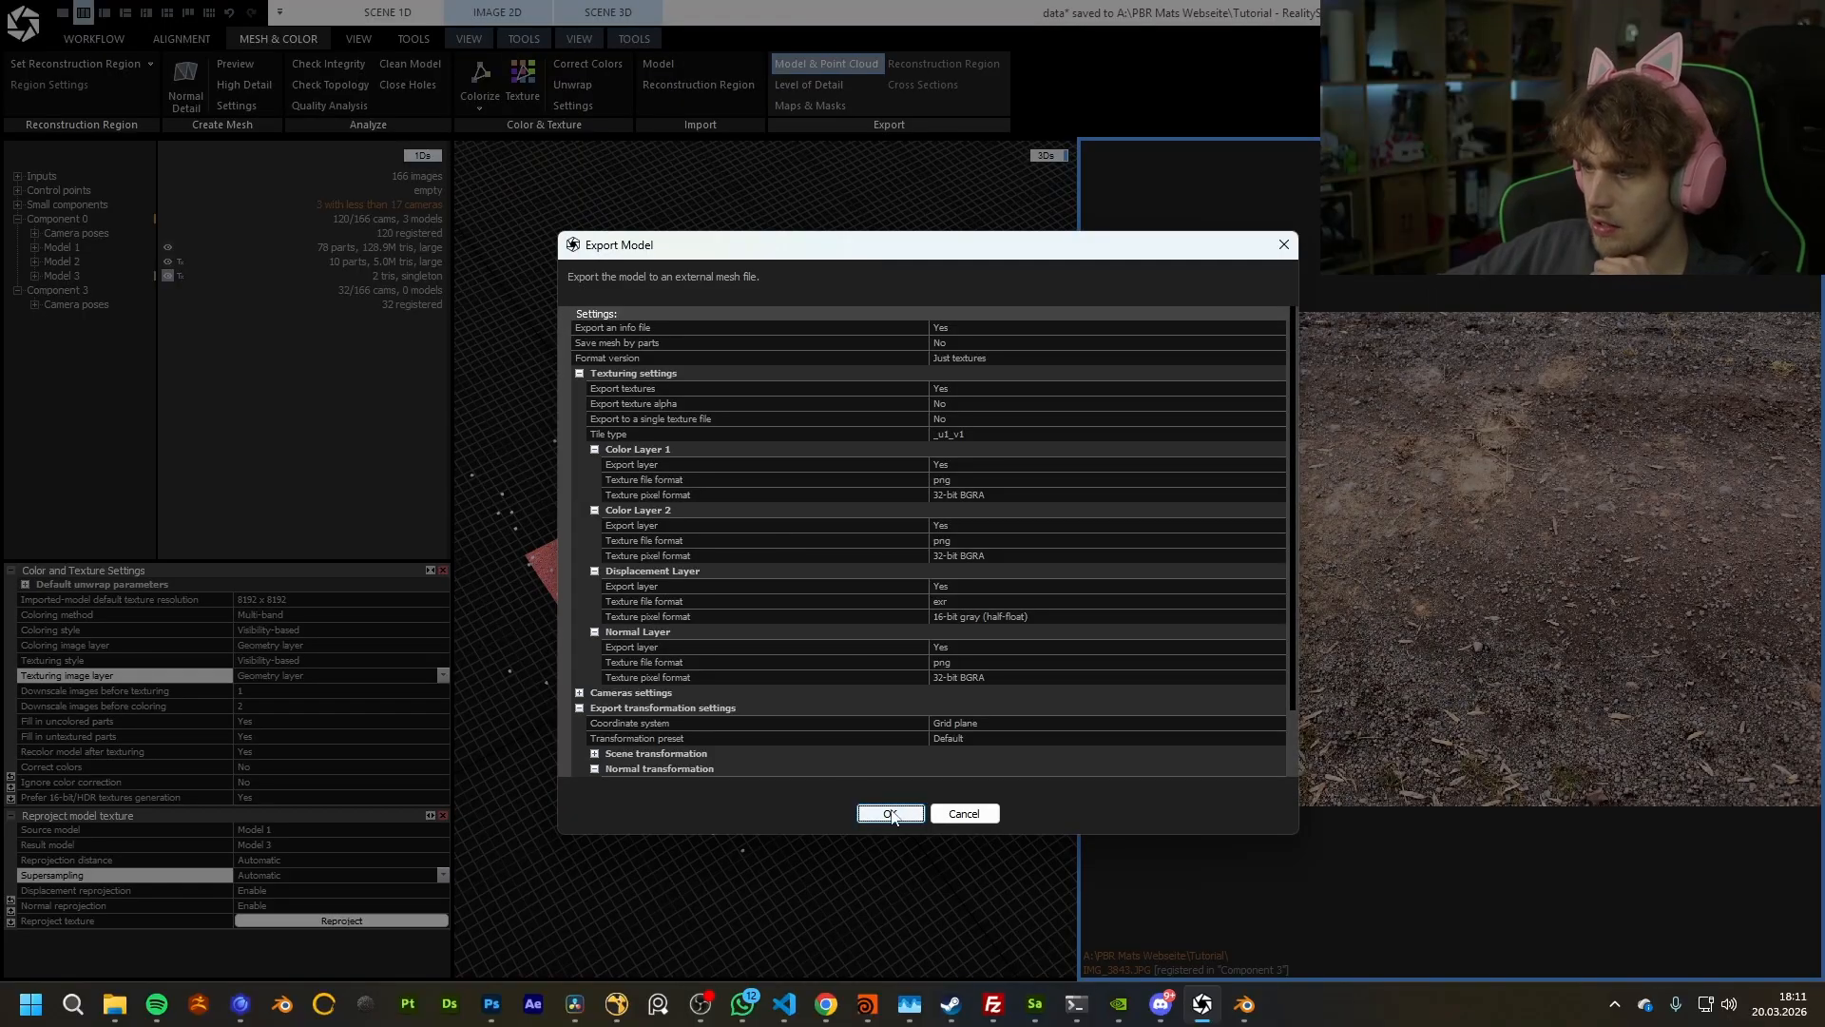
click(891, 812)
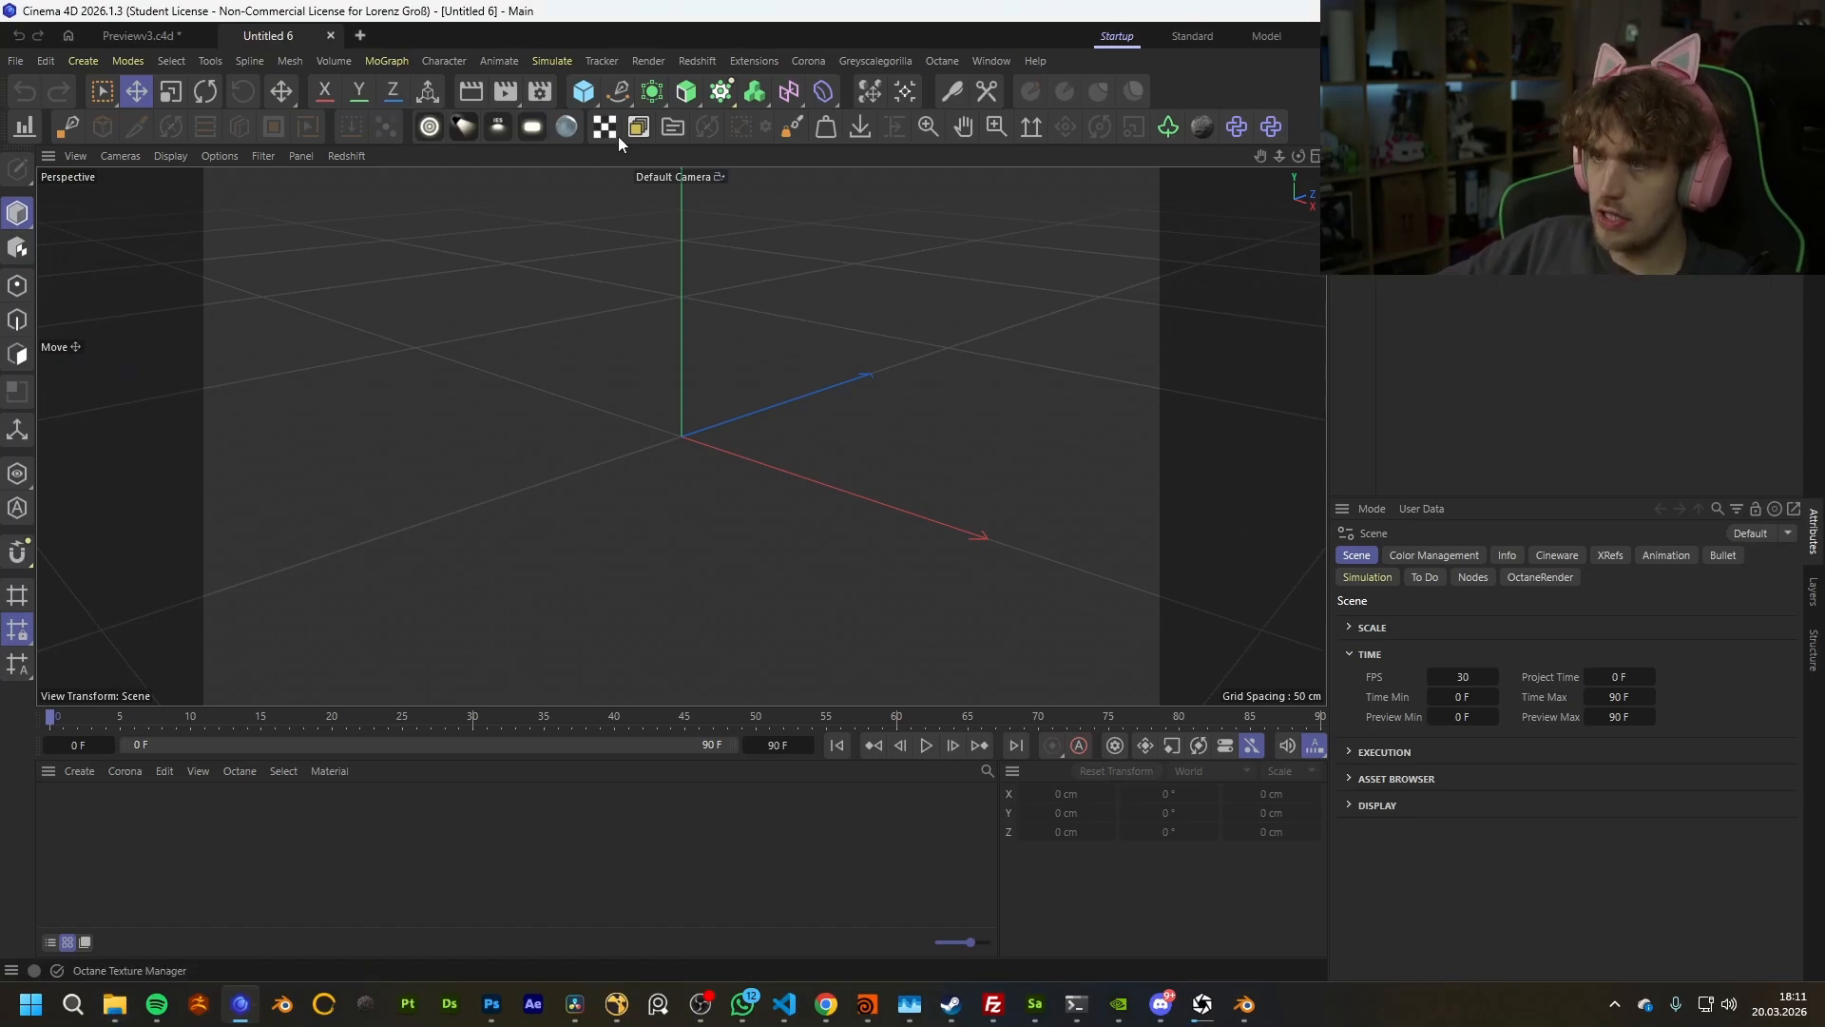
click(584, 92)
click(726, 155)
alt+drag(608, 513, 727, 523)
key(Delete)
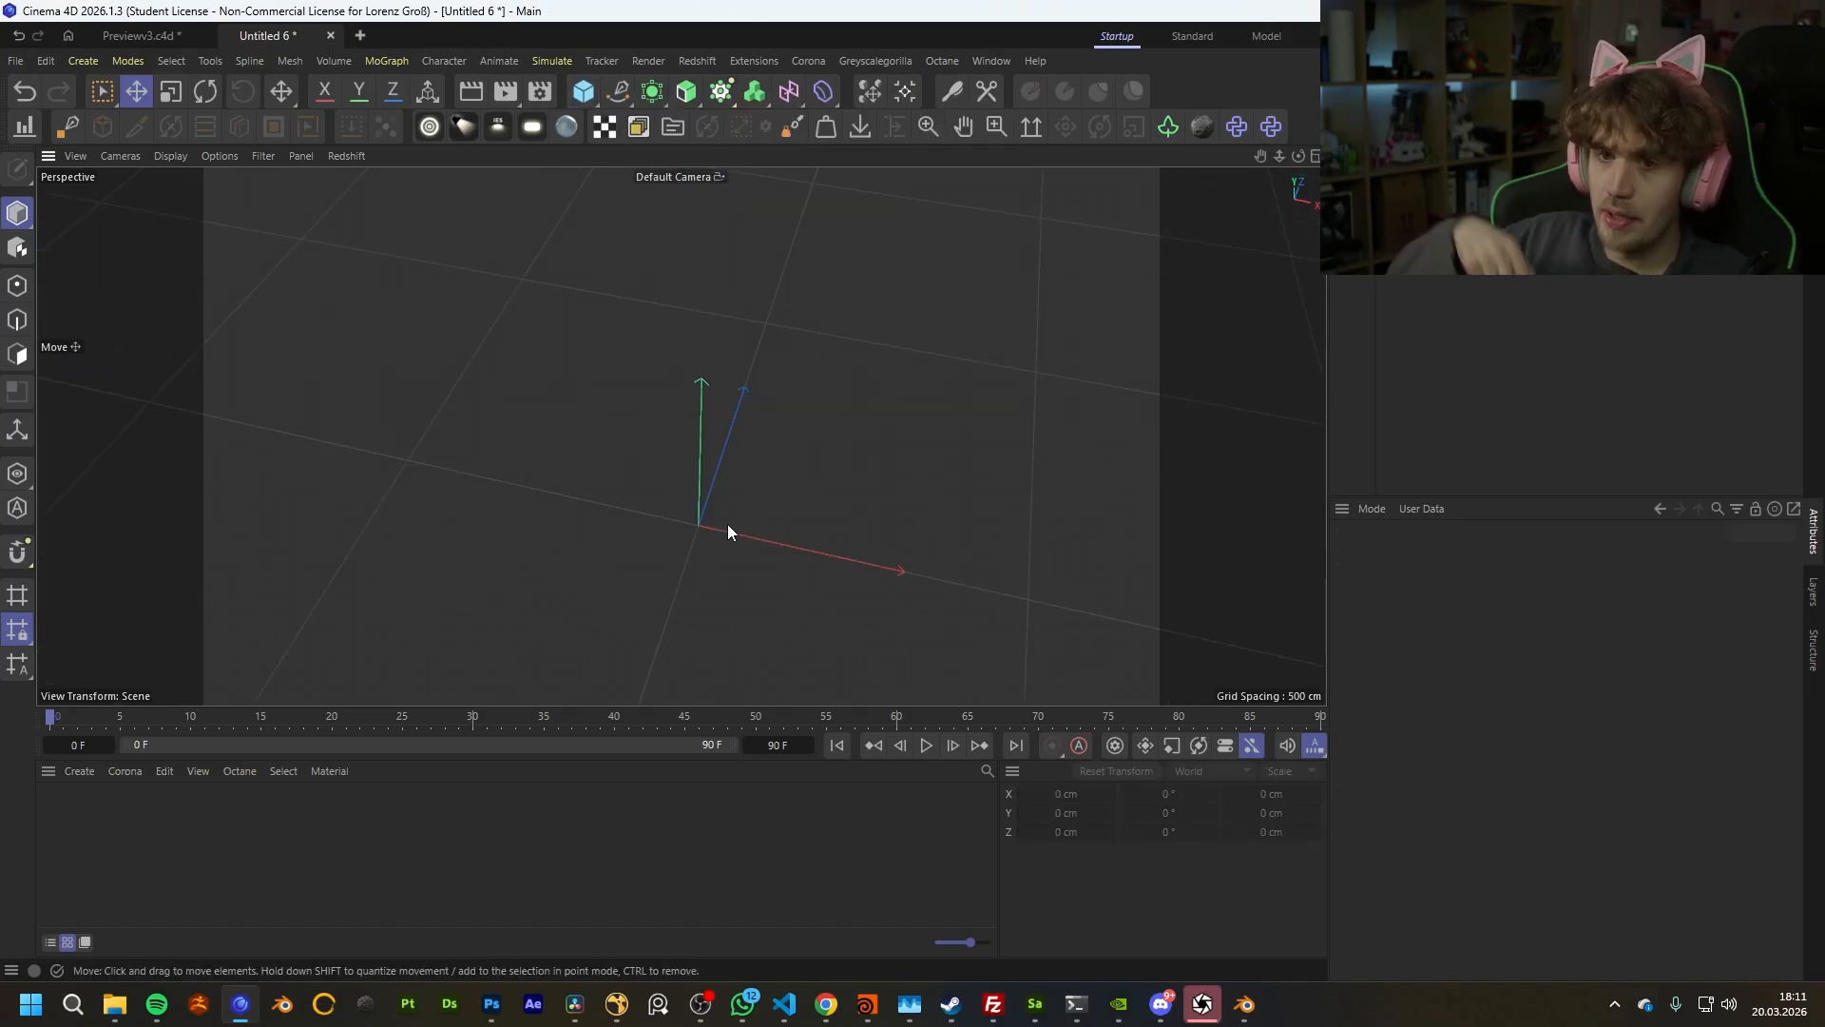
alt+middle_drag(728, 504, 722, 486)
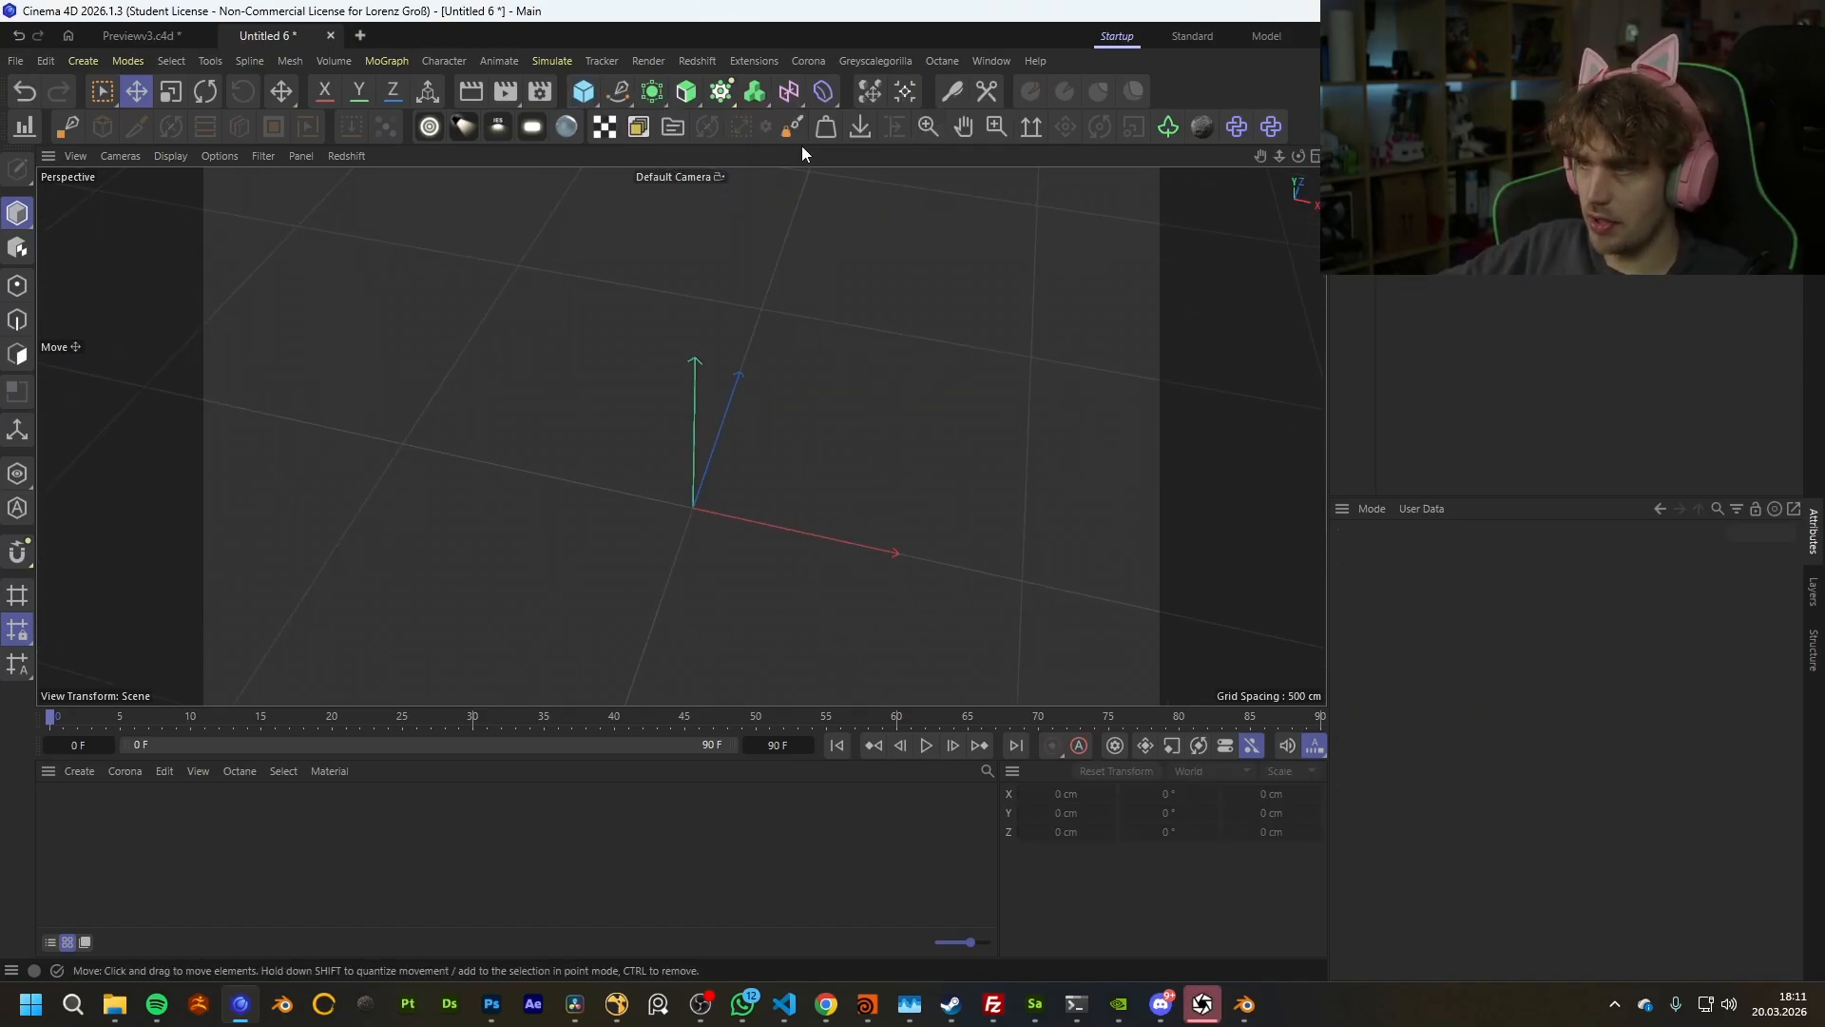
Step: Add a plane to the empty Cinema 4D scene and scale it up to about 754 cm square
click(584, 92)
click(763, 194)
click(165, 93)
drag(618, 285, 1007, 190)
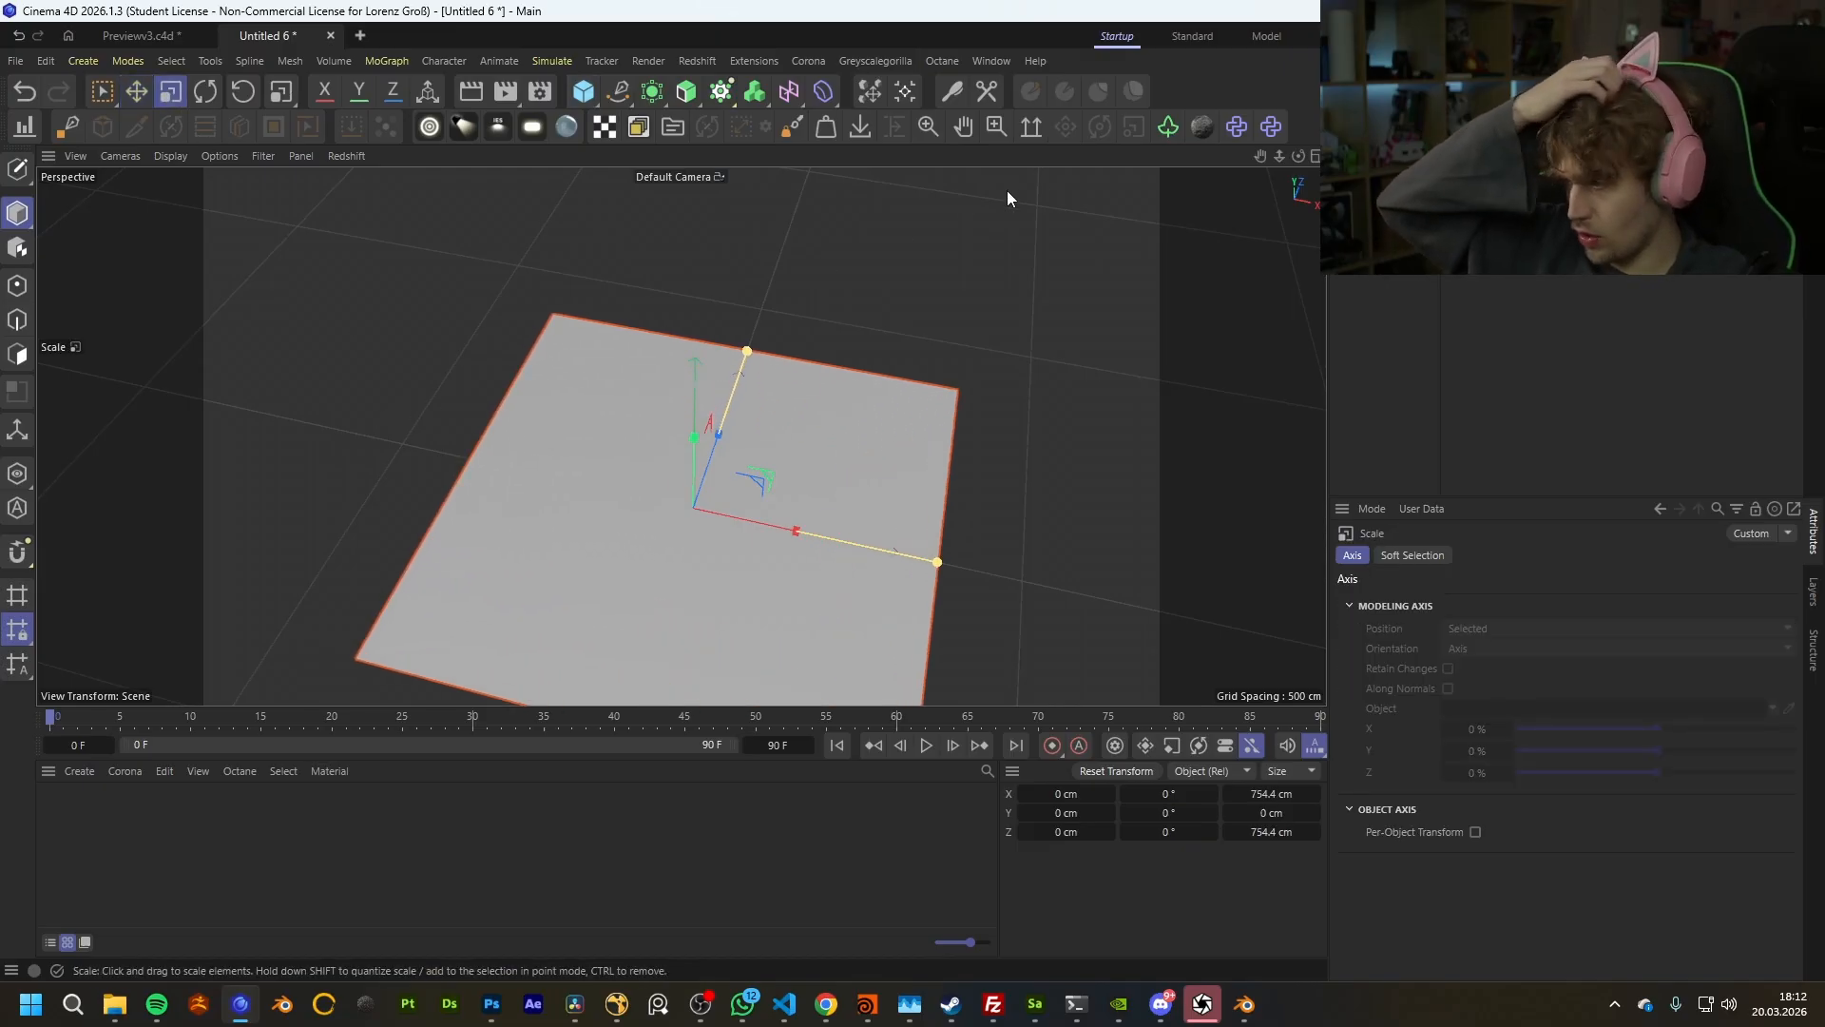
Step: Start a render of the plane in the Octane Live Viewer and switch its kernel to path tracing (PT)
click(929, 60)
click(975, 120)
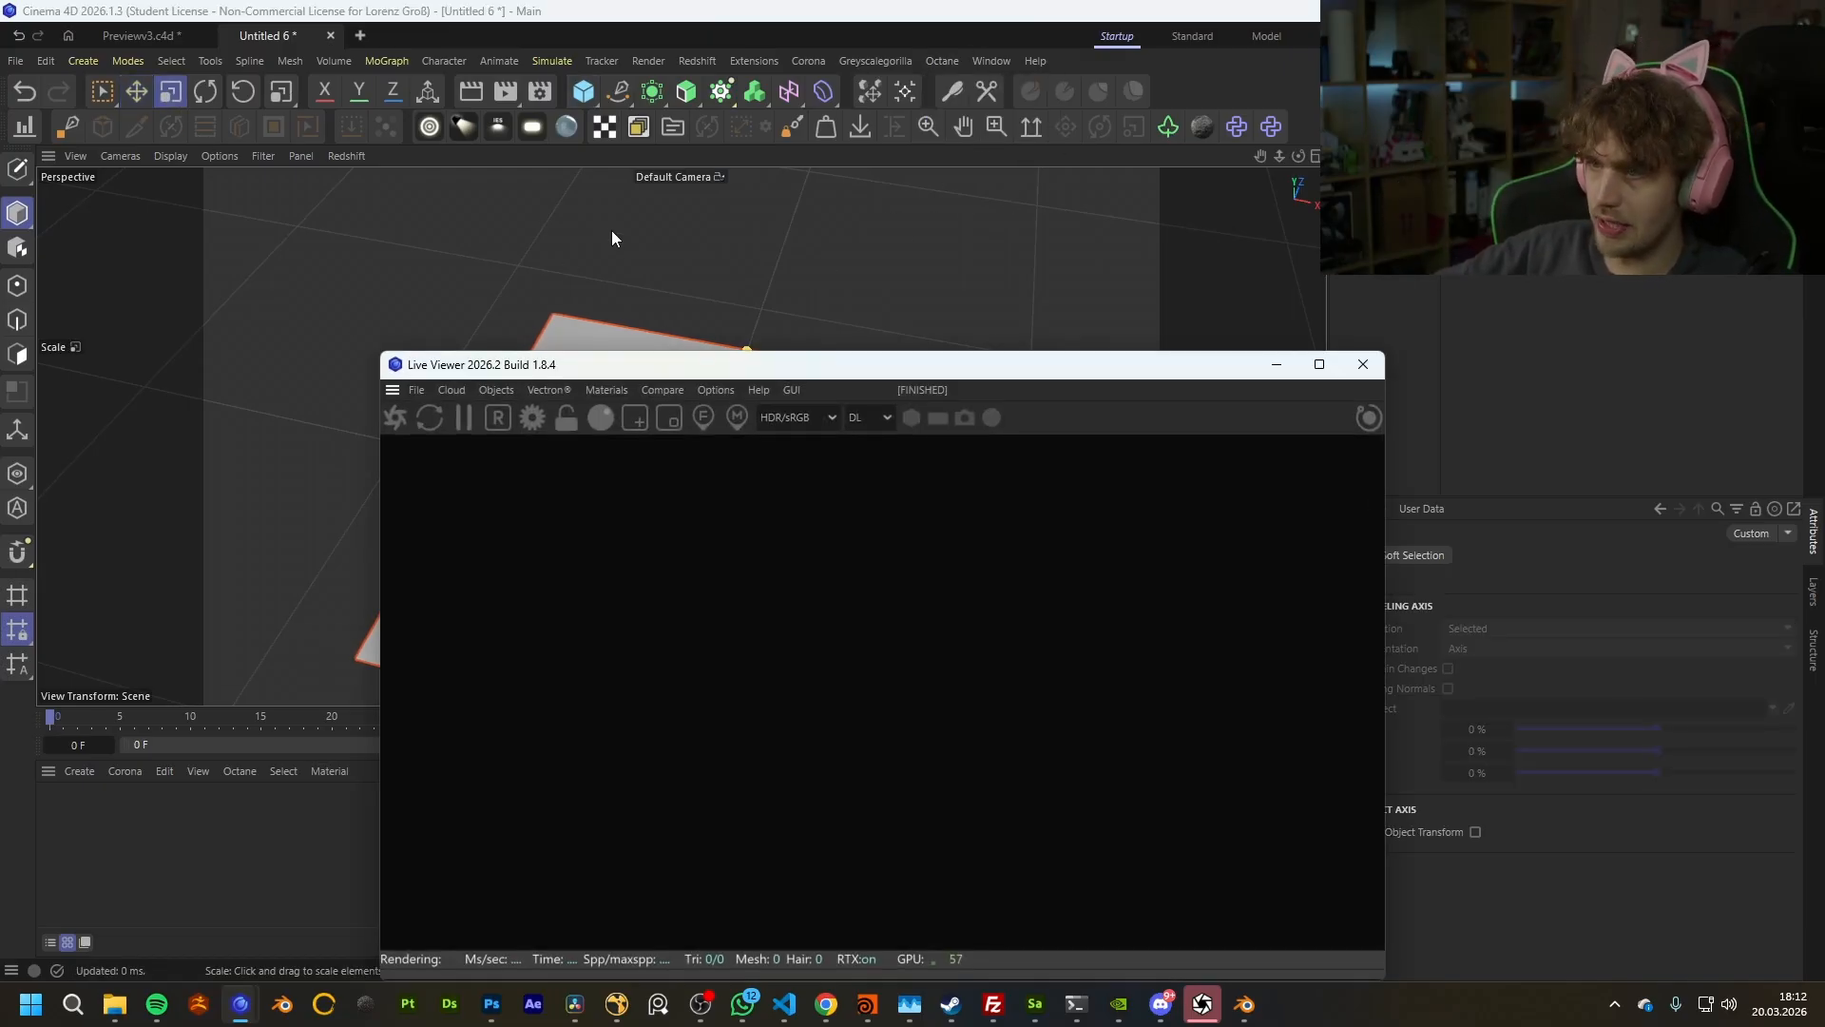
click(869, 418)
click(872, 462)
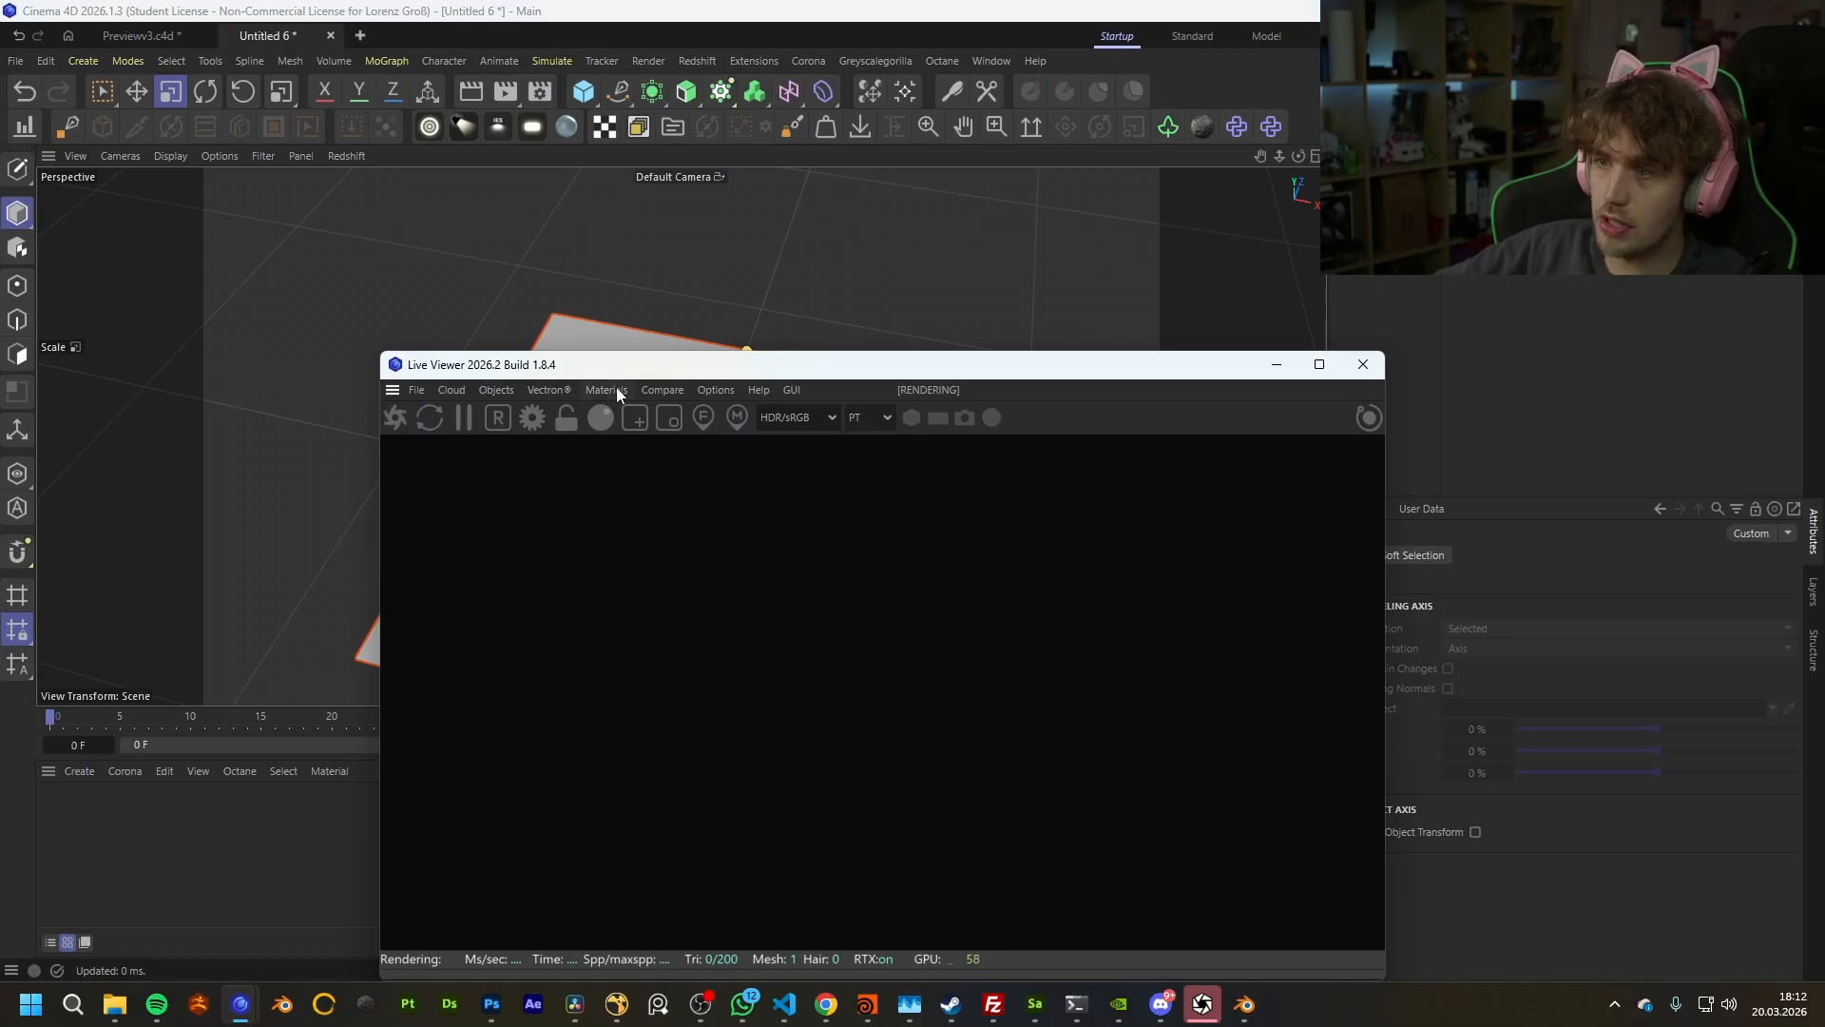
Step: Create an Octane glossy material, set its material type to Universal and open it in the node editor
click(597, 390)
click(696, 502)
drag(735, 364, 1151, 323)
double_click(61, 816)
click(294, 485)
click(253, 618)
click(134, 571)
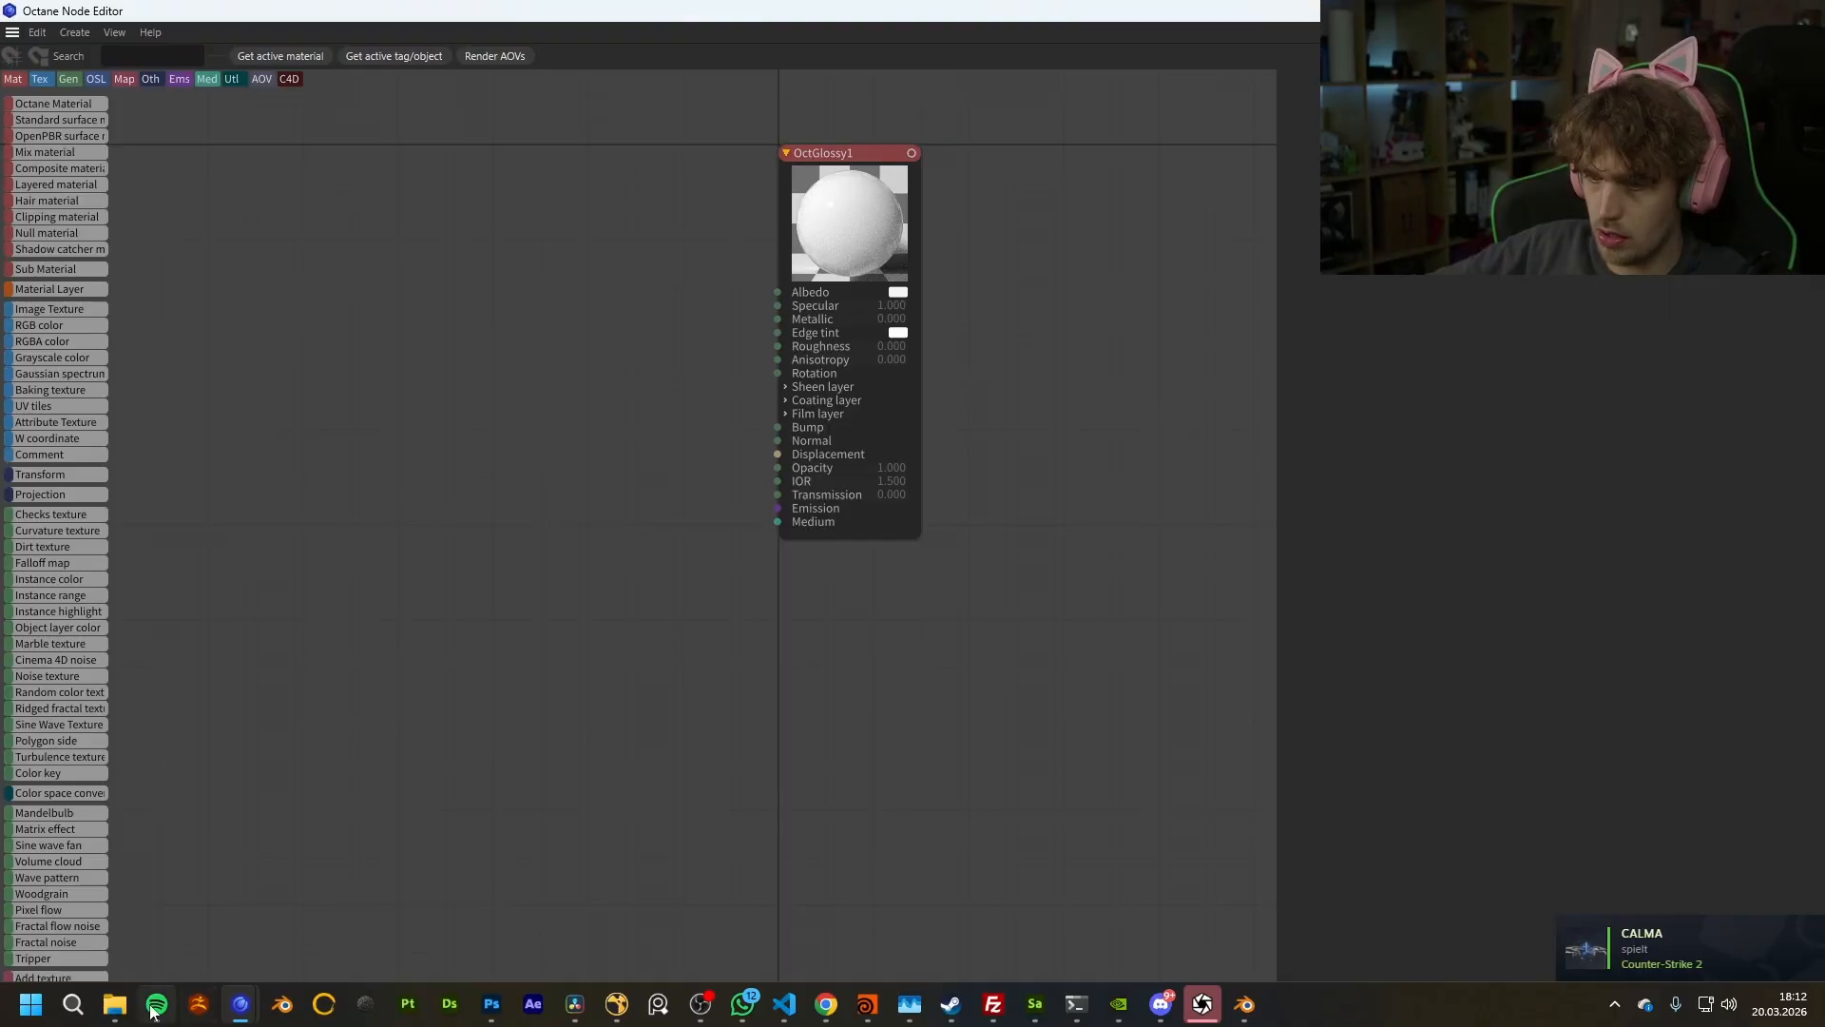
Step: Bring the exported textzres diffuse_2, normal and displacement textures into the material, connecting them to Albedo, Normal and a Displacement node
mouse_move(114, 1004)
click(1165, 876)
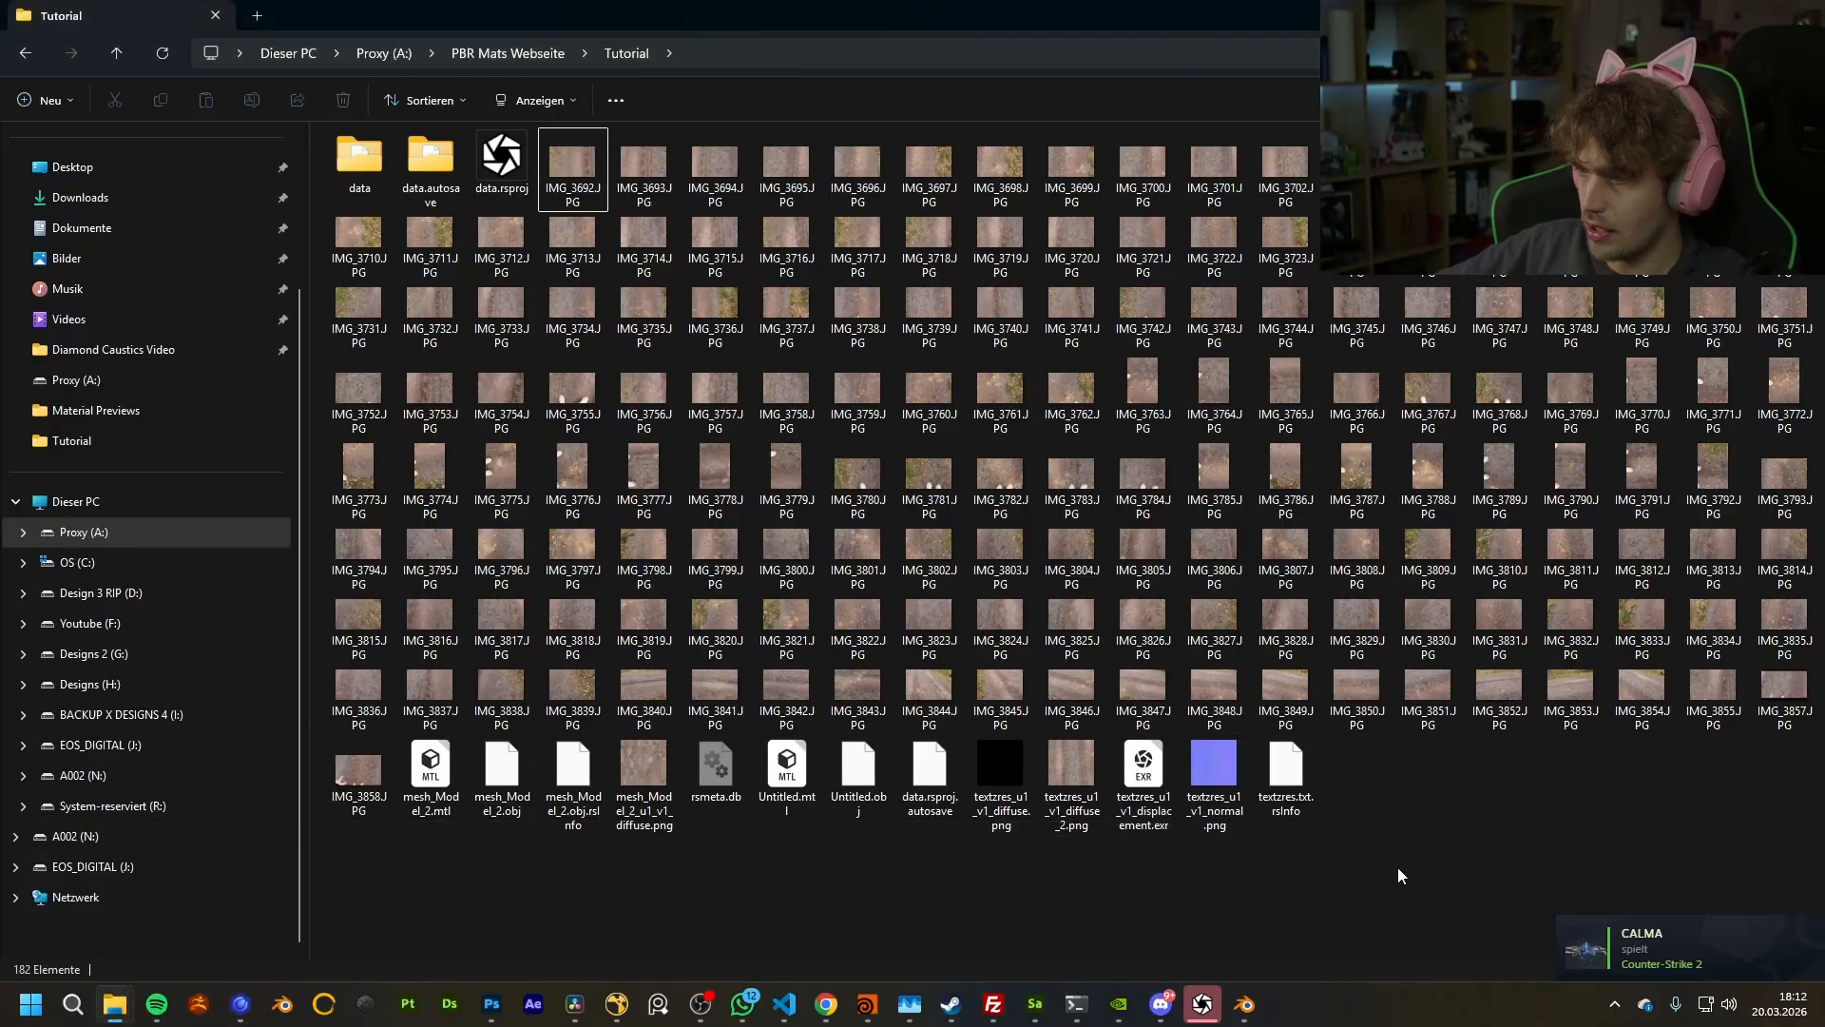
drag(1250, 903, 1086, 797)
drag(1178, 15, 1824, 206)
drag(1824, 532, 863, 277)
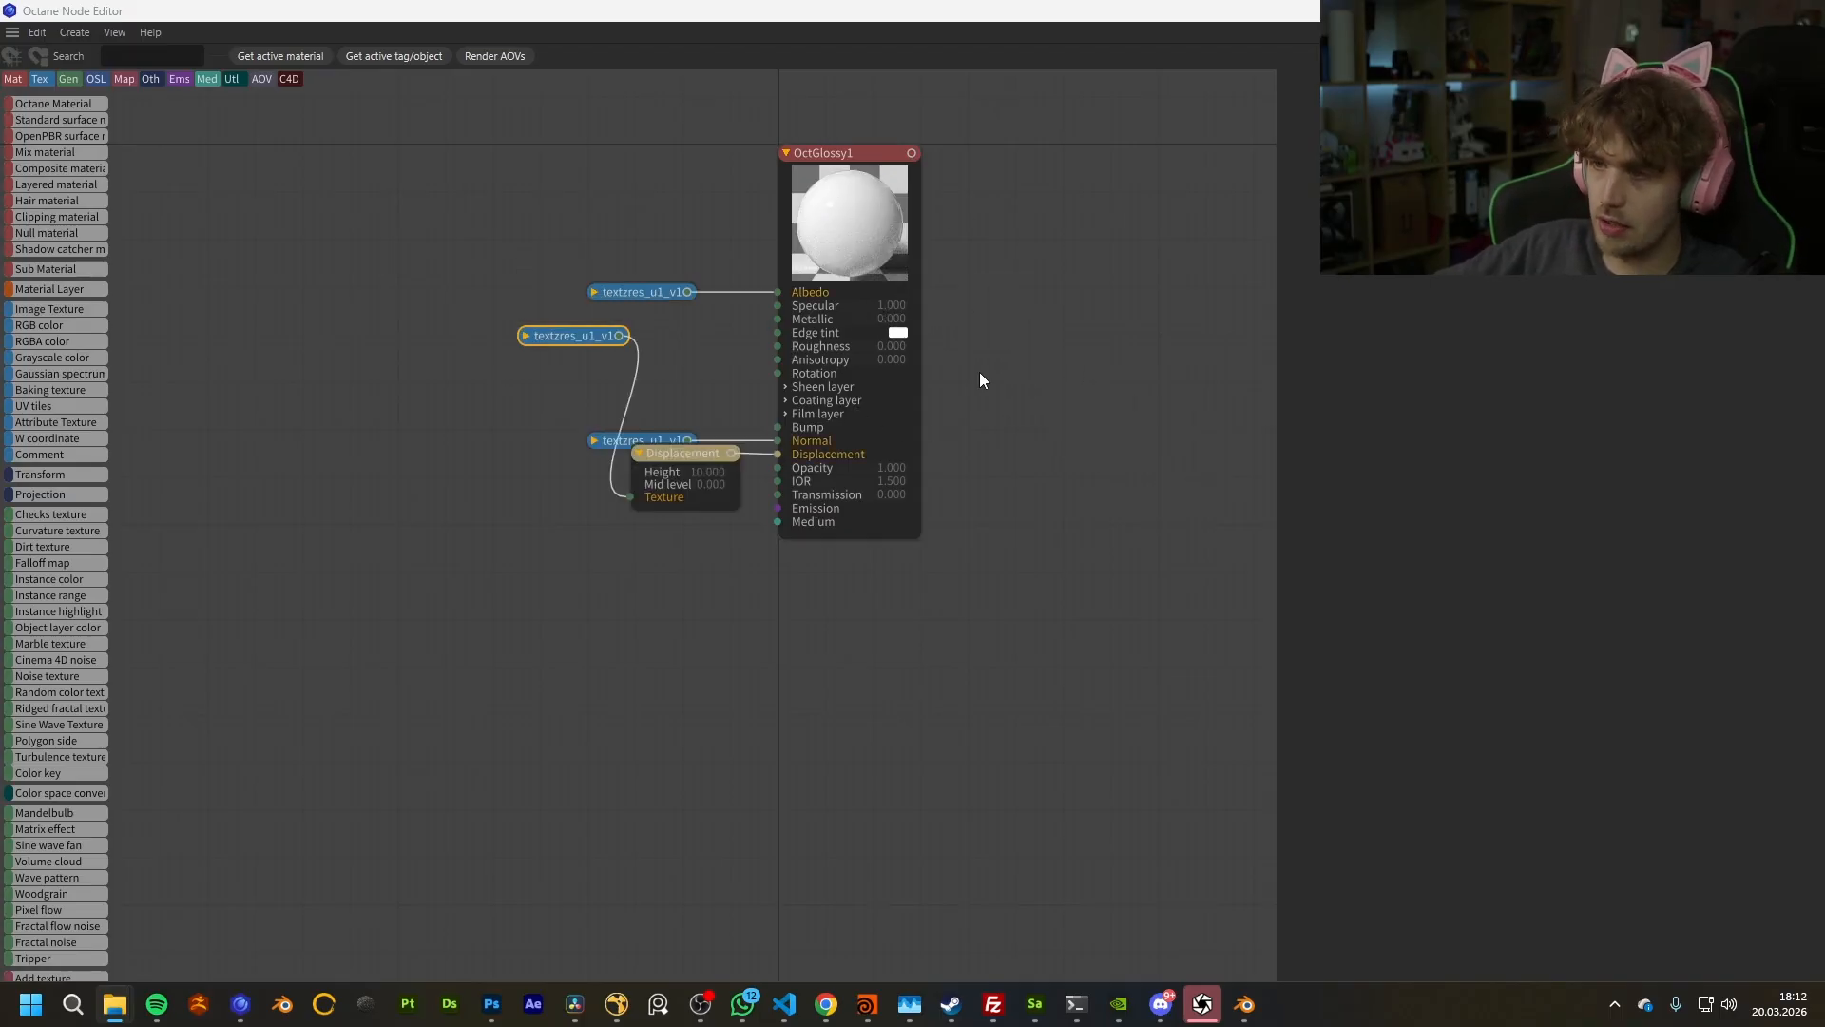
Step: Set the Displacement node's level of detail to 8192x8192 and close the node and material editors
click(1469, 287)
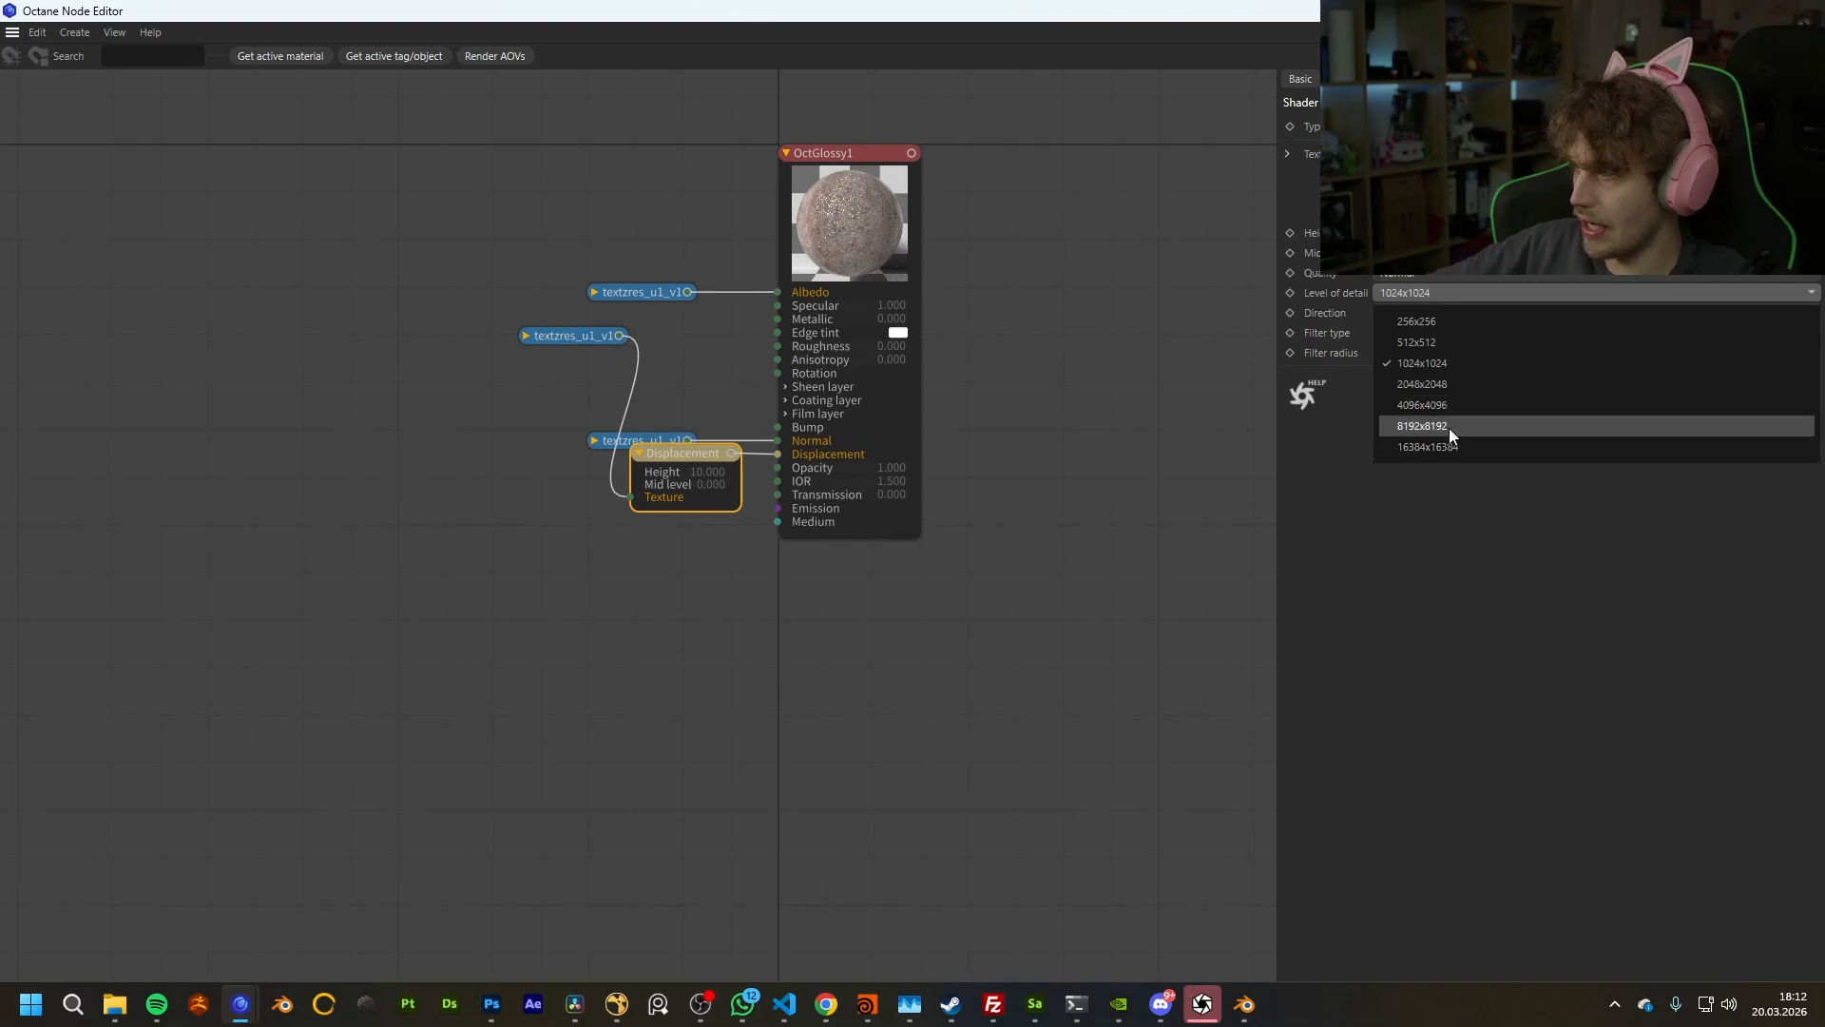
click(1448, 428)
click(1435, 275)
click(1436, 305)
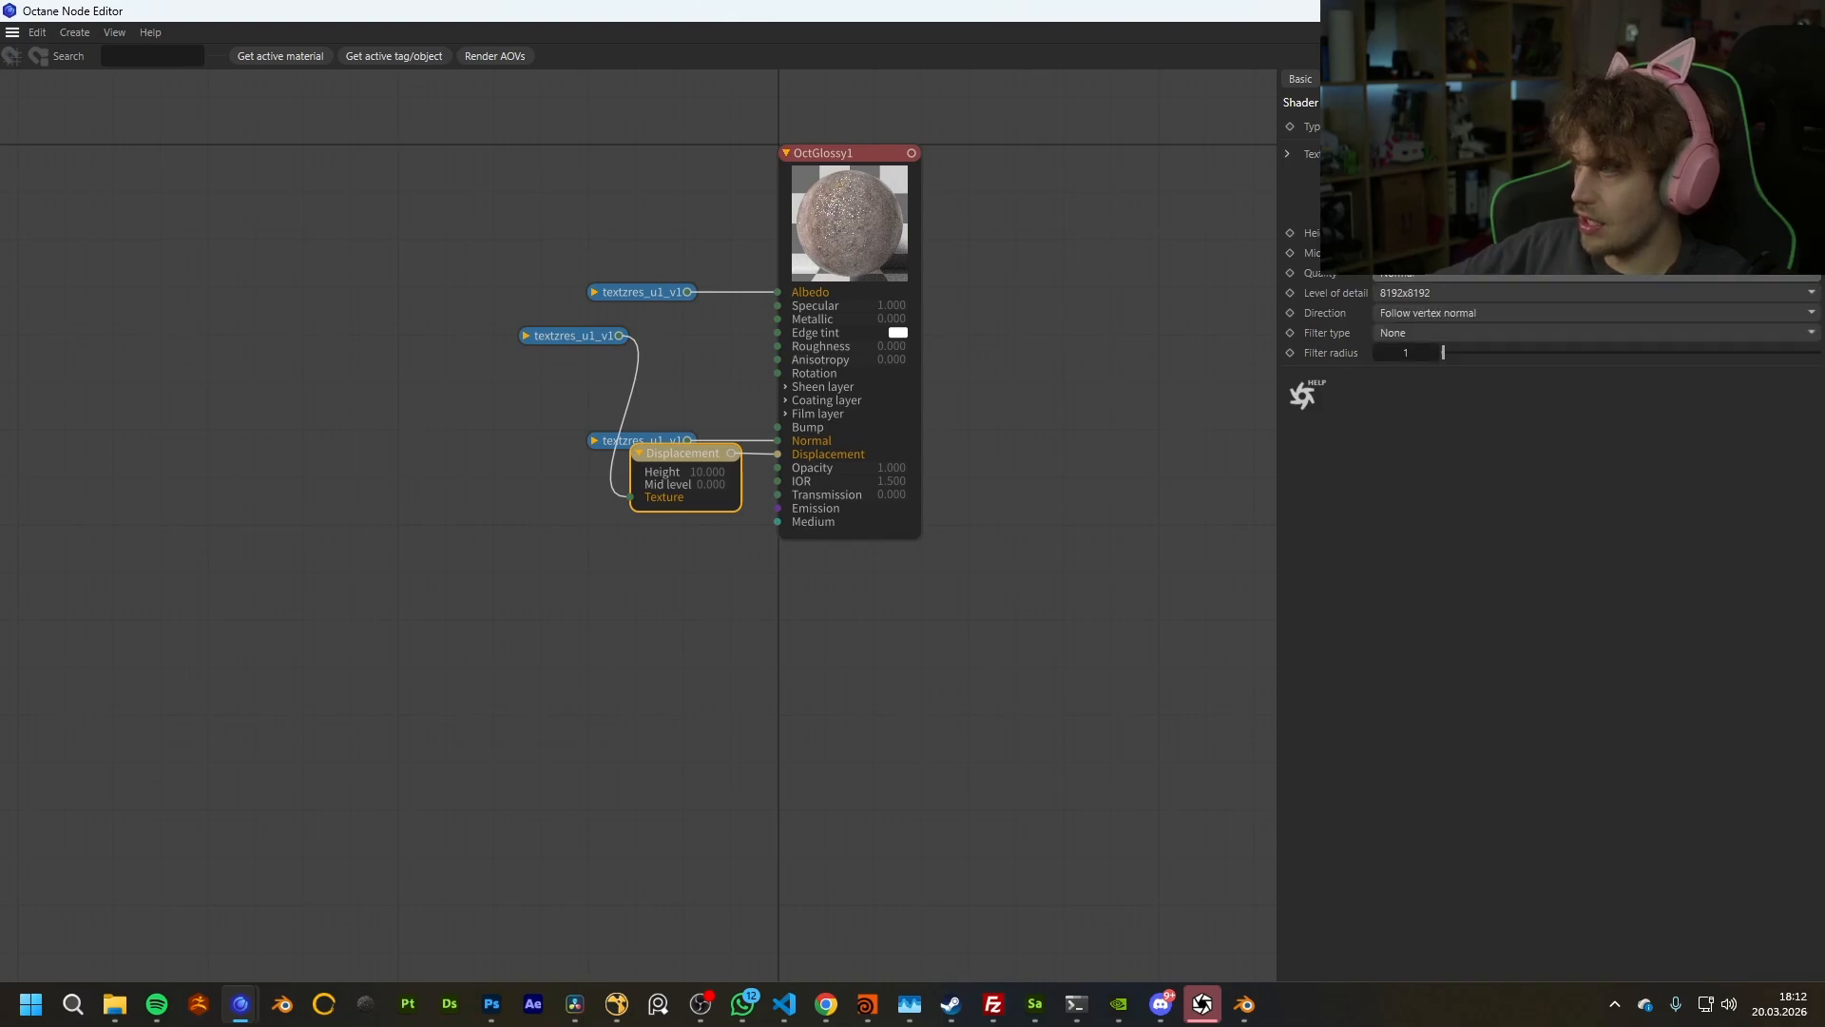
drag(1419, 14, 775, 402)
click(1159, 395)
click(701, 275)
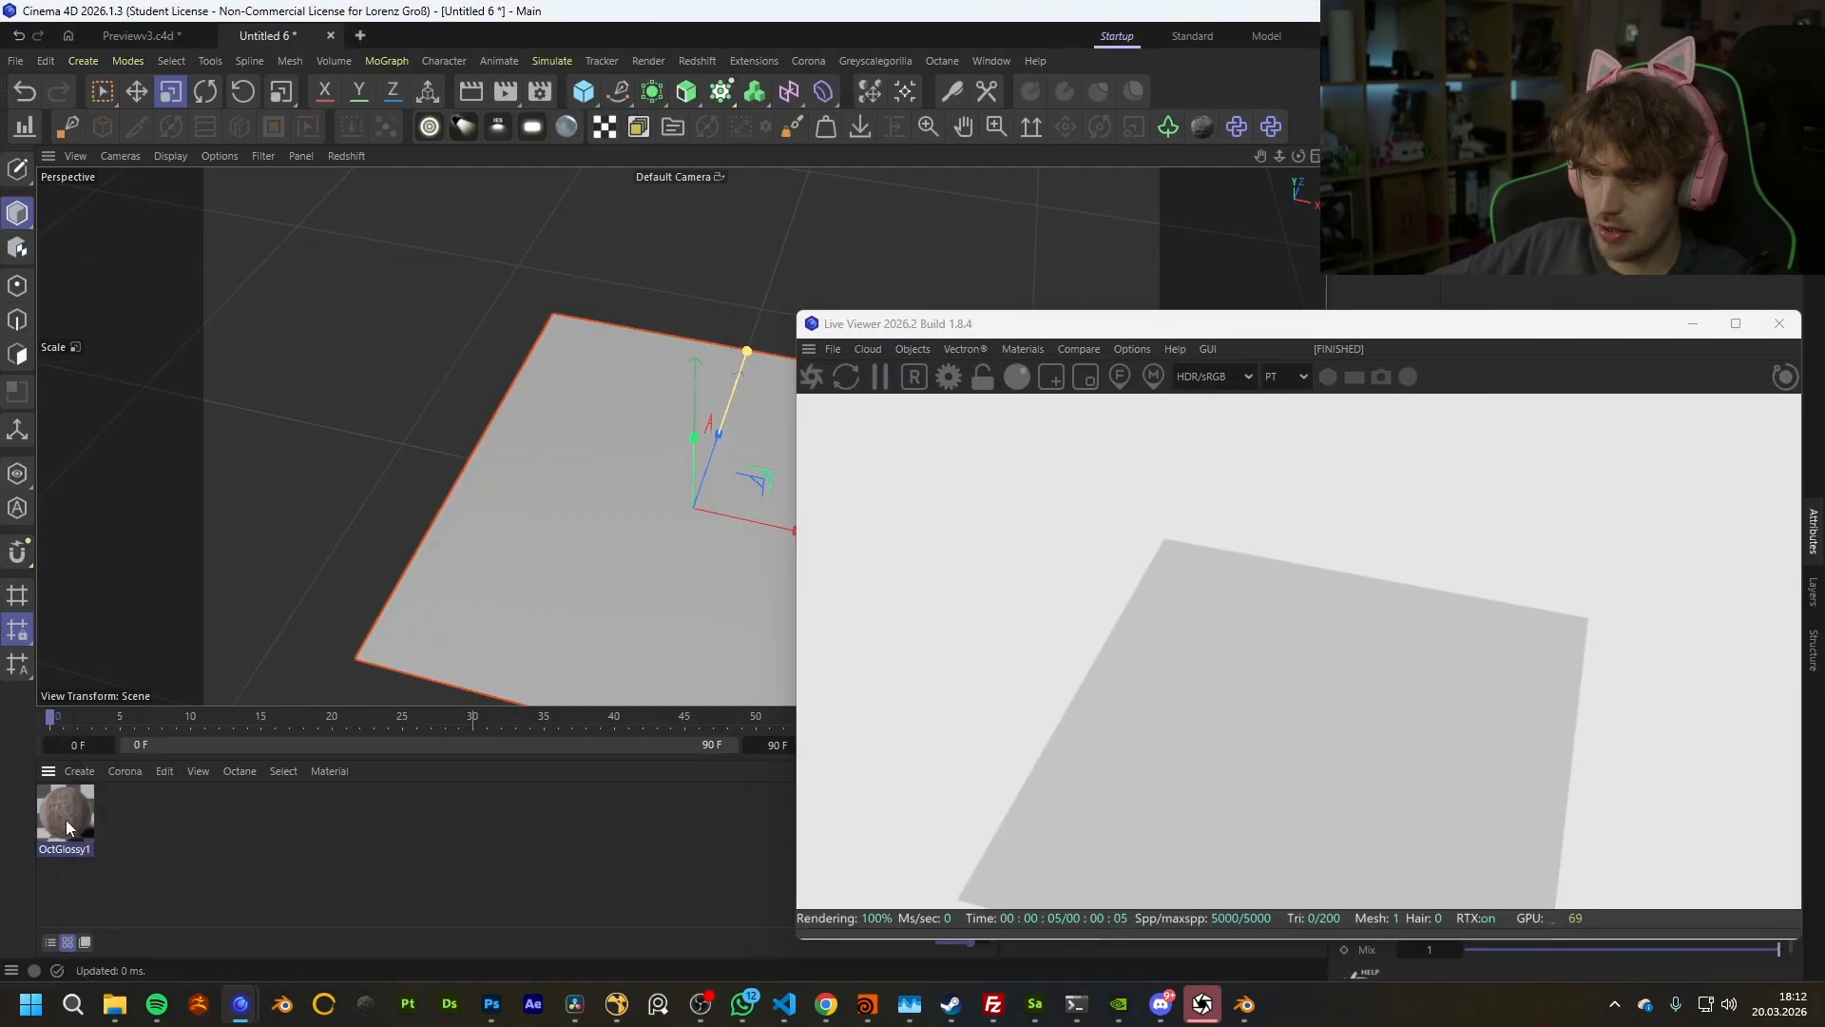
Step: Apply the textured OctGlossy1 material to the plane
alt+drag(453, 386, 517, 445)
mouse_move(517, 445)
alt+middle_down()
mouse_move(403, 349)
mouse_move(538, 448)
alt+middle_up()
scroll(403, 350, down, 3)
alt+drag(538, 449, 521, 451)
Step: Add an Octane Daylight Environment and rotate its sun to light the ground from a different angle
click(921, 349)
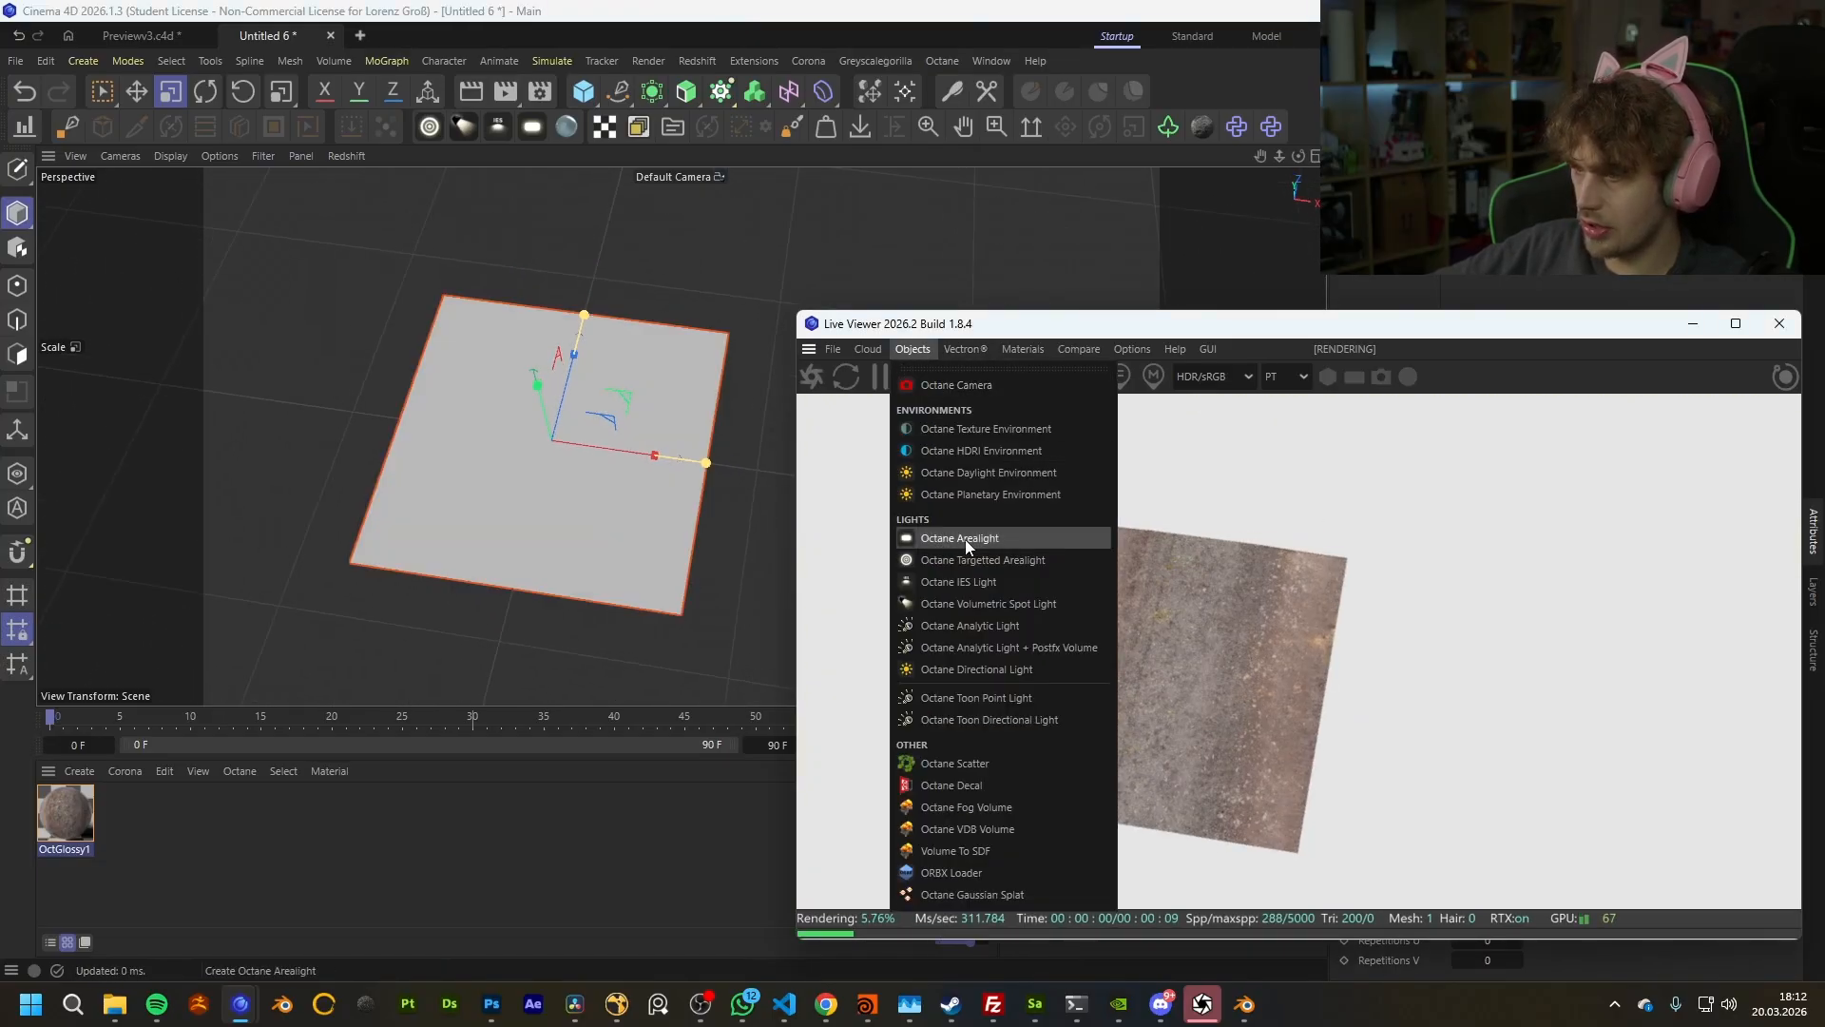
click(1006, 471)
alt+drag(443, 504, 504, 464)
scroll(504, 464, up, 3)
key(r)
drag(563, 555, 660, 407)
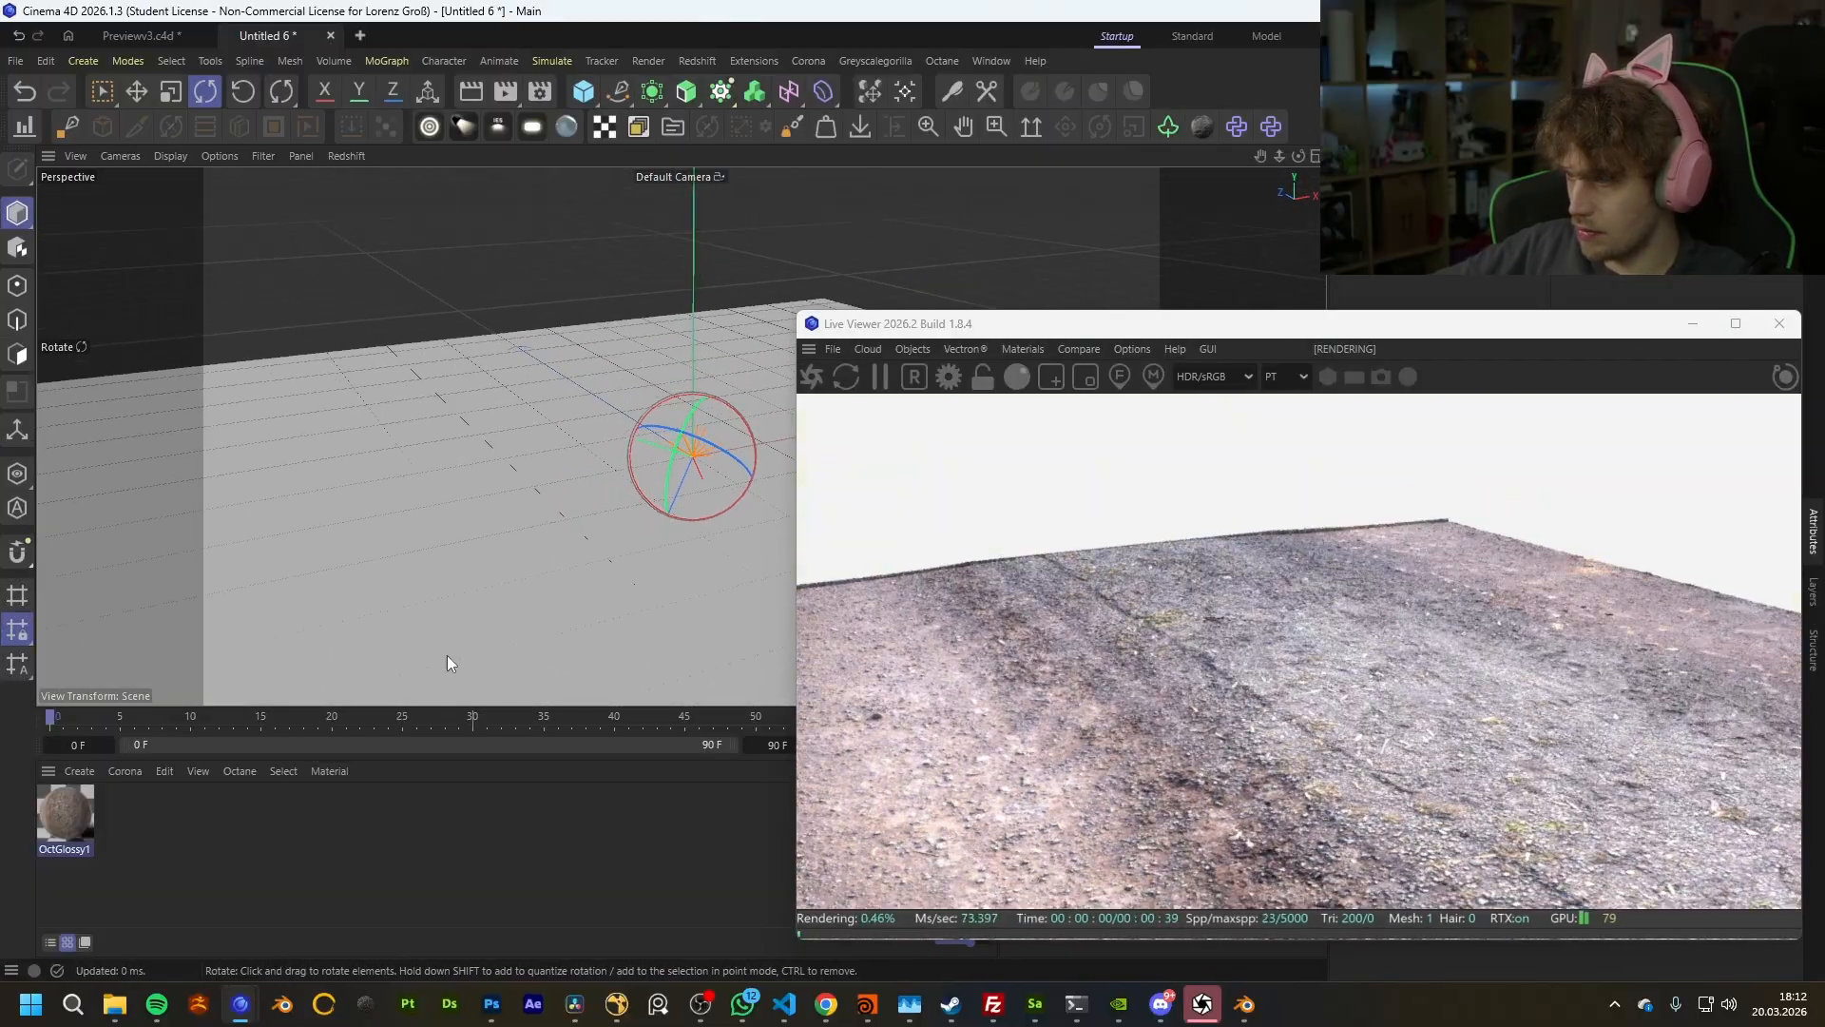
Step: Raise the height of the material's texture displacement to about 34.9 cm
double_click(88, 814)
click(163, 791)
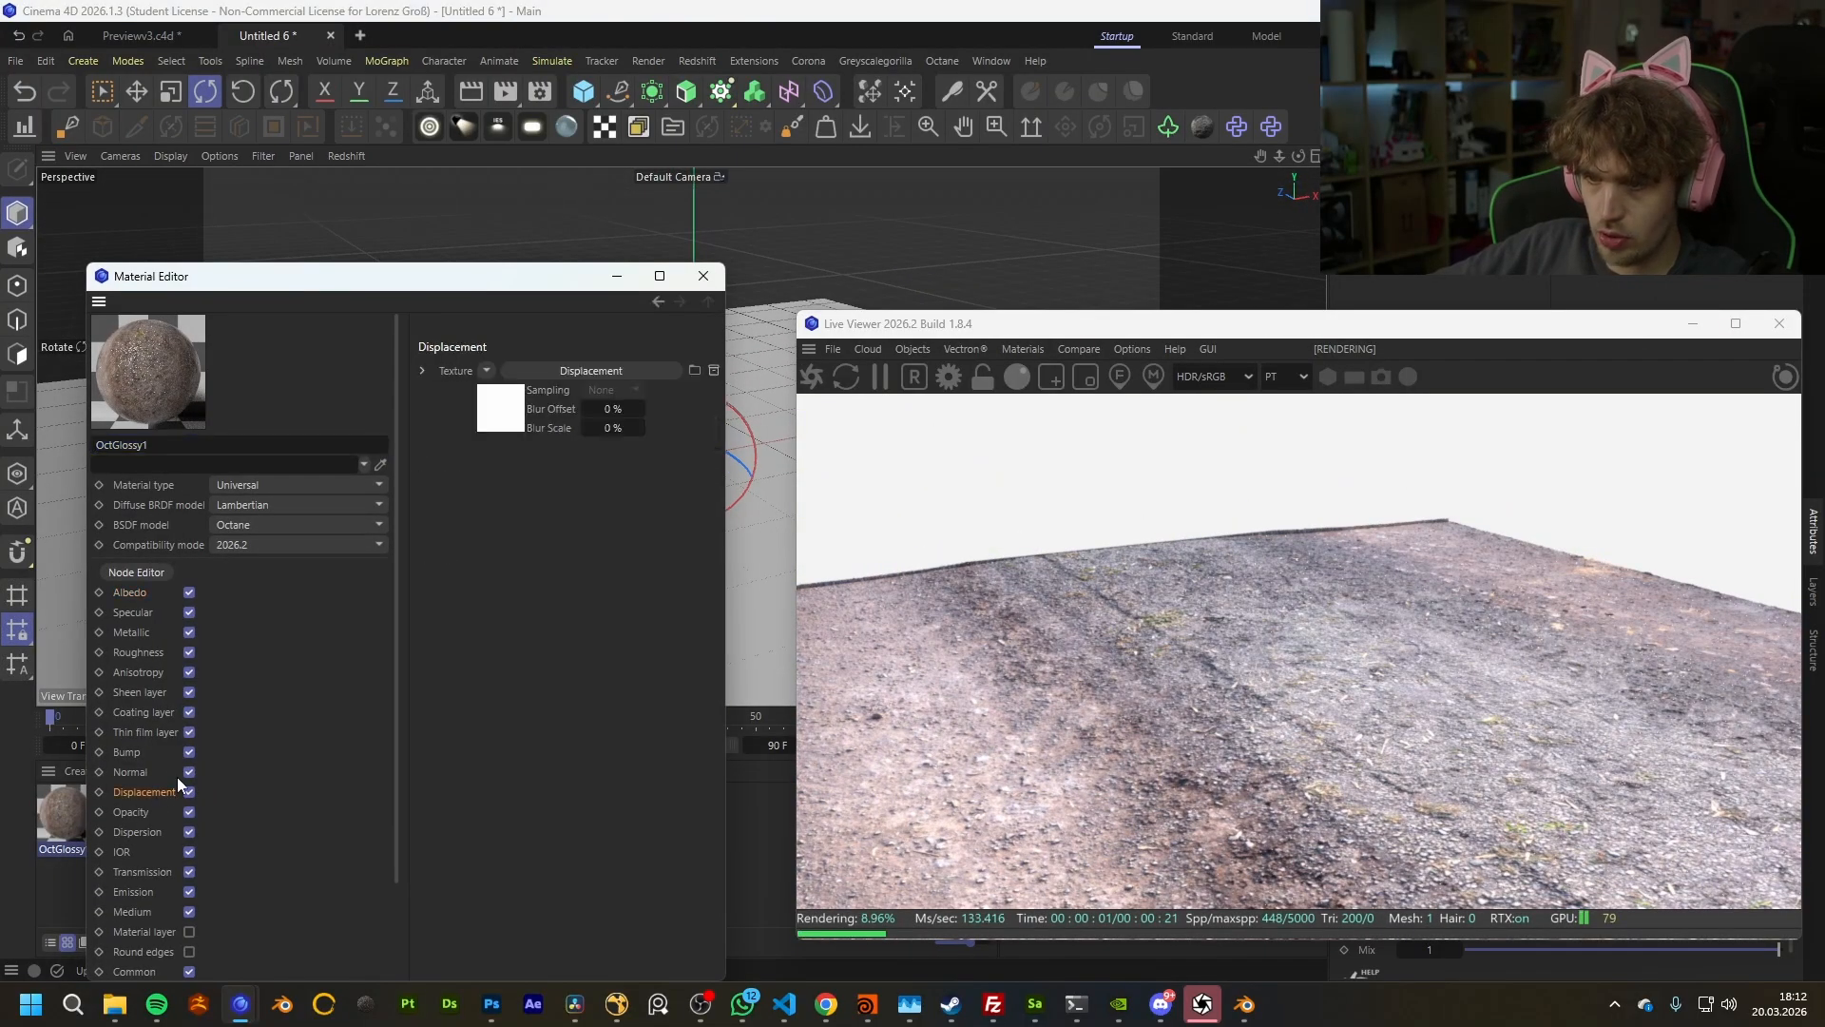
click(509, 418)
mouse_move(624, 478)
mouse_down()
mouse_move(649, 479)
mouse_move(626, 477)
mouse_up()
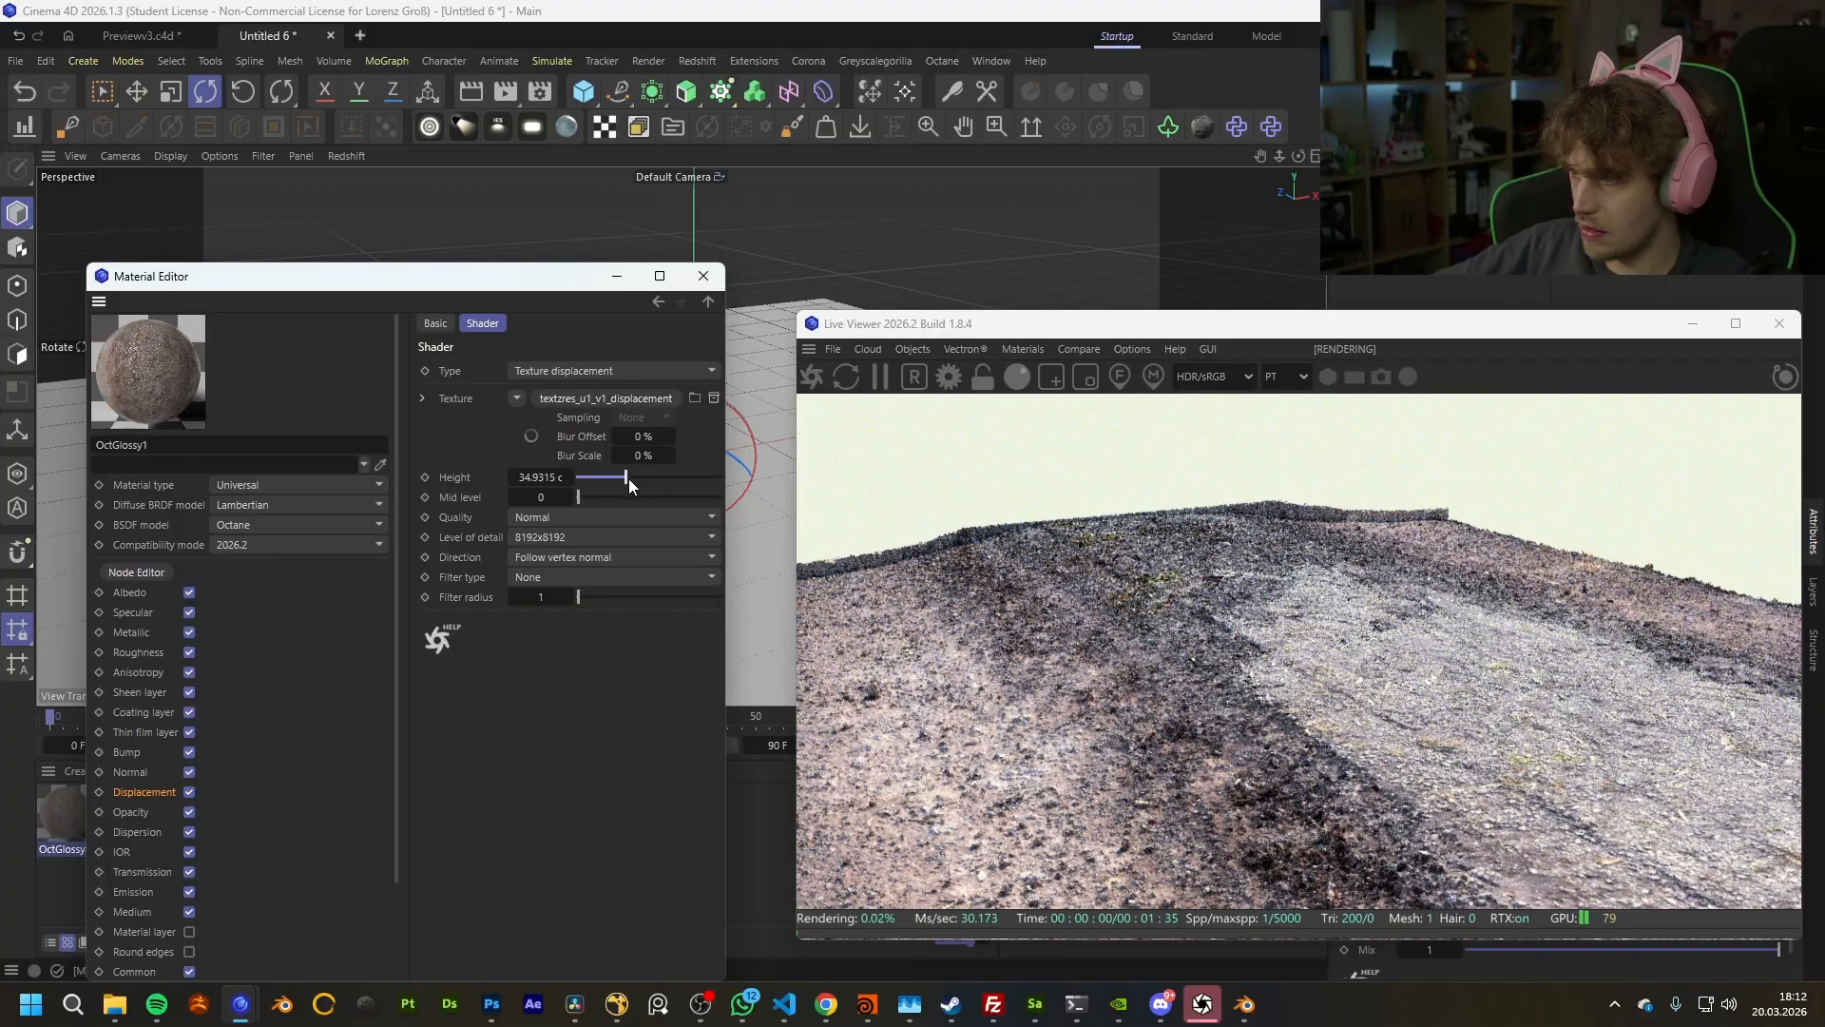
drag(1480, 769, 1245, 775)
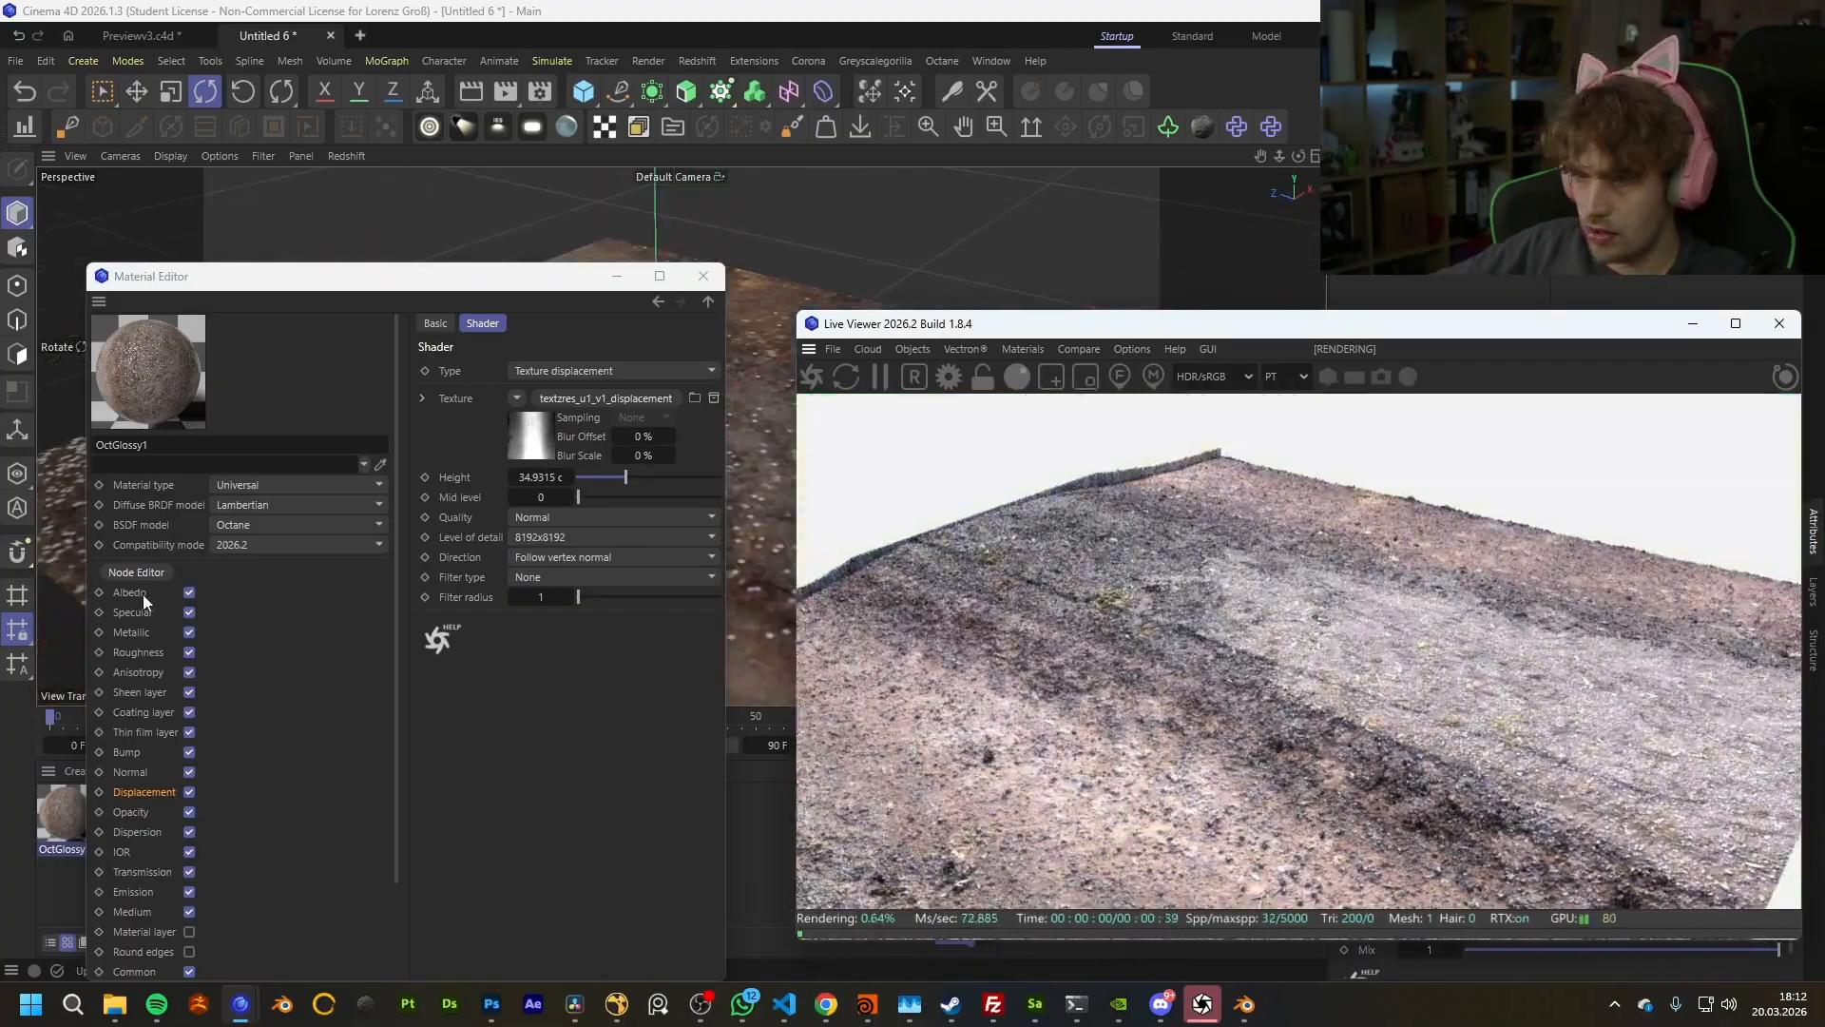
Step: Reduce the material's specular value to about 0.44 and close the material editor to inspect the rendered ground
click(132, 613)
click(623, 451)
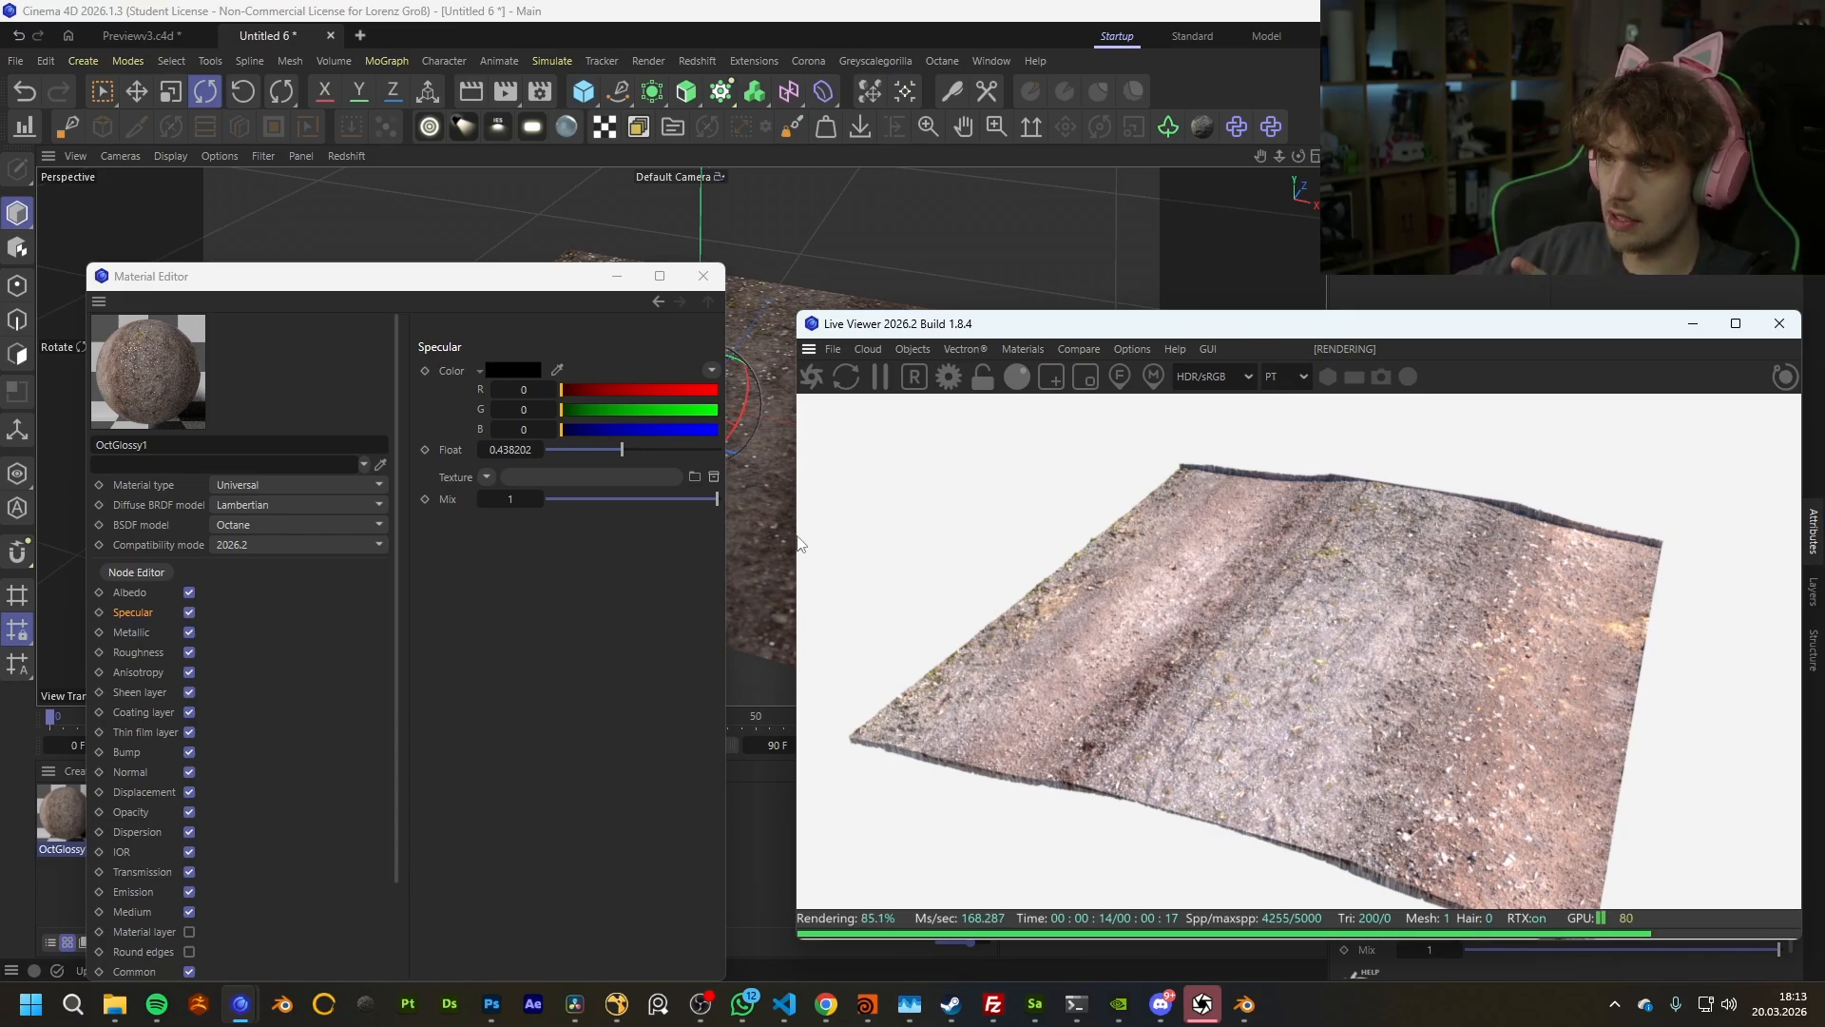
click(703, 276)
drag(958, 327, 557, 253)
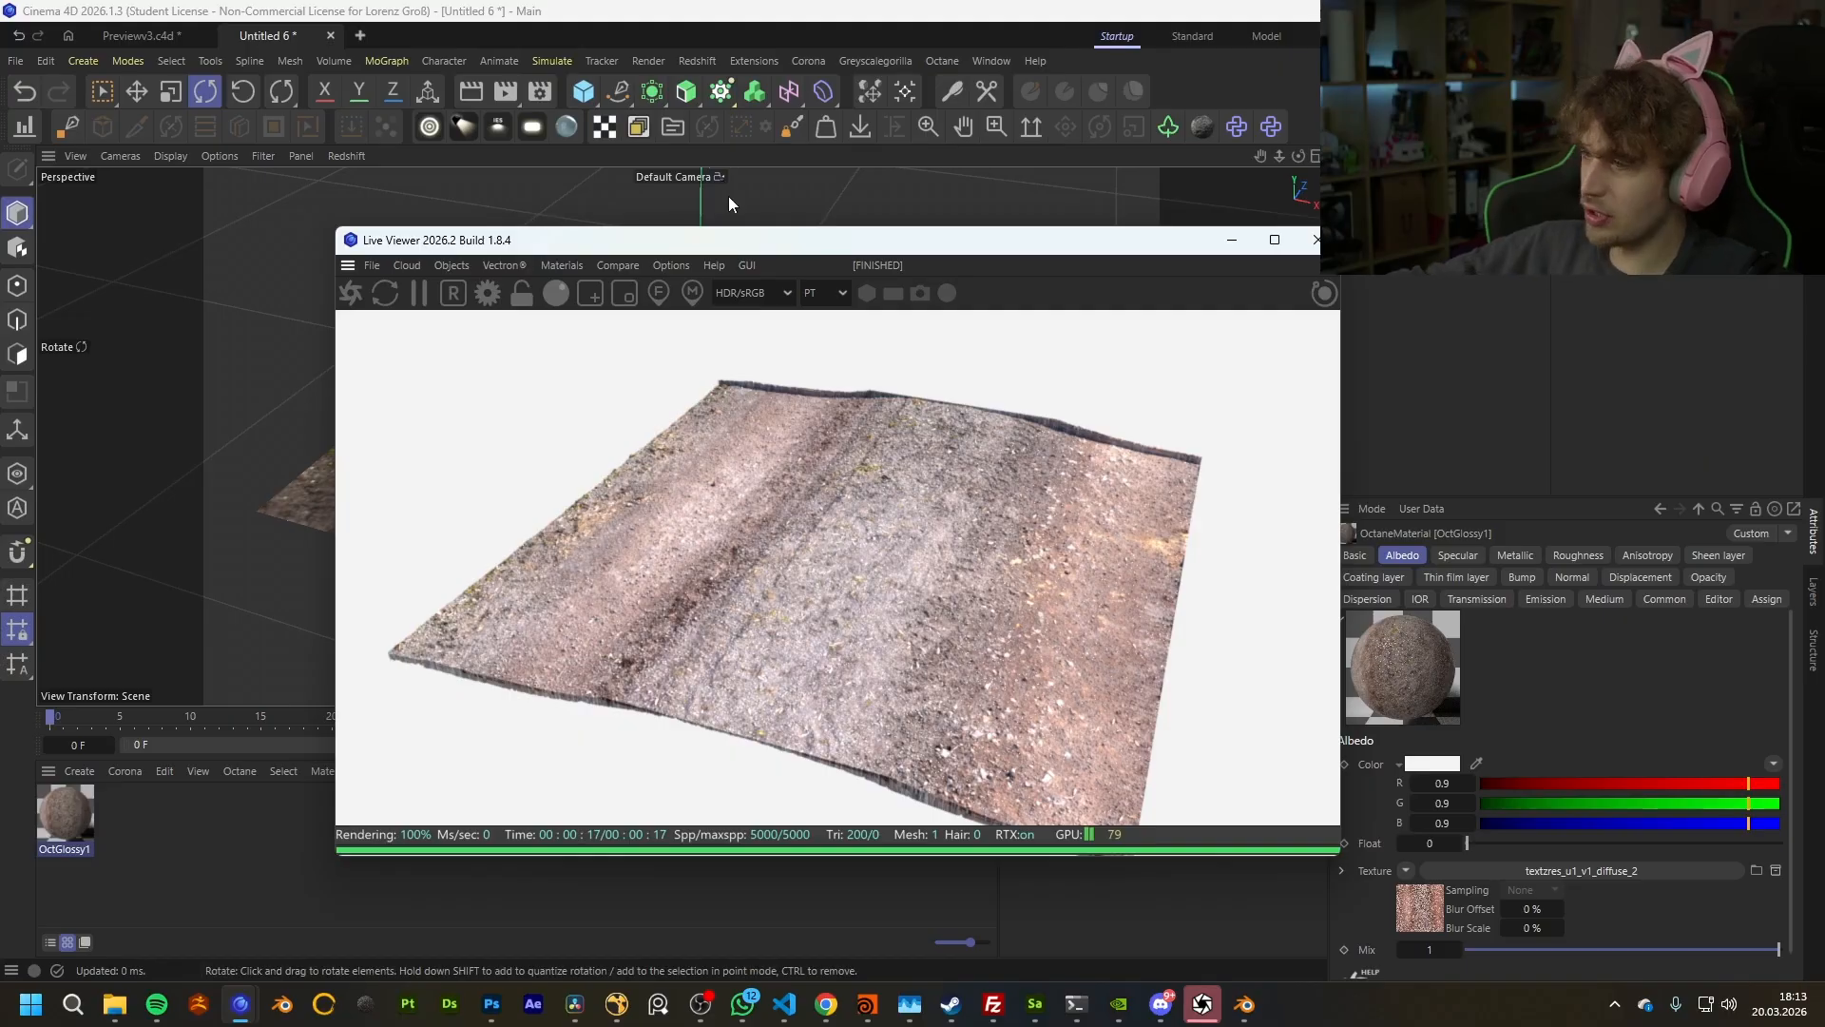
drag(807, 538, 971, 586)
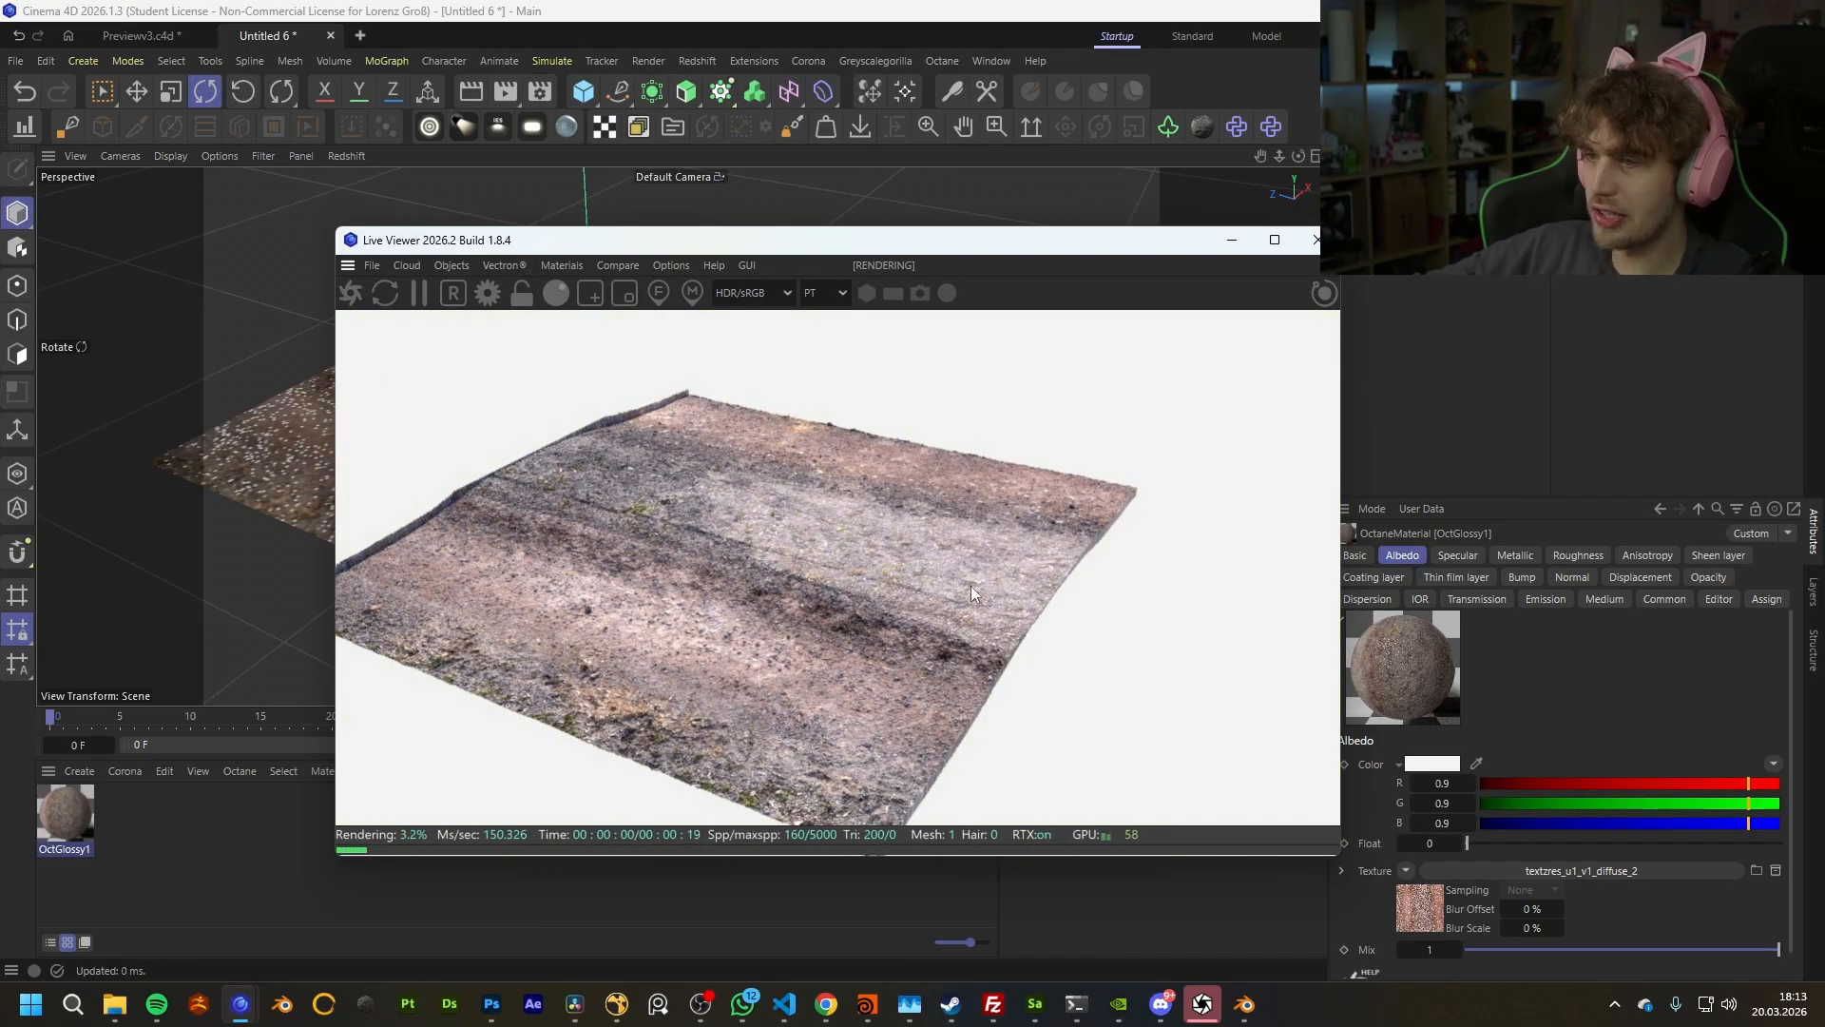